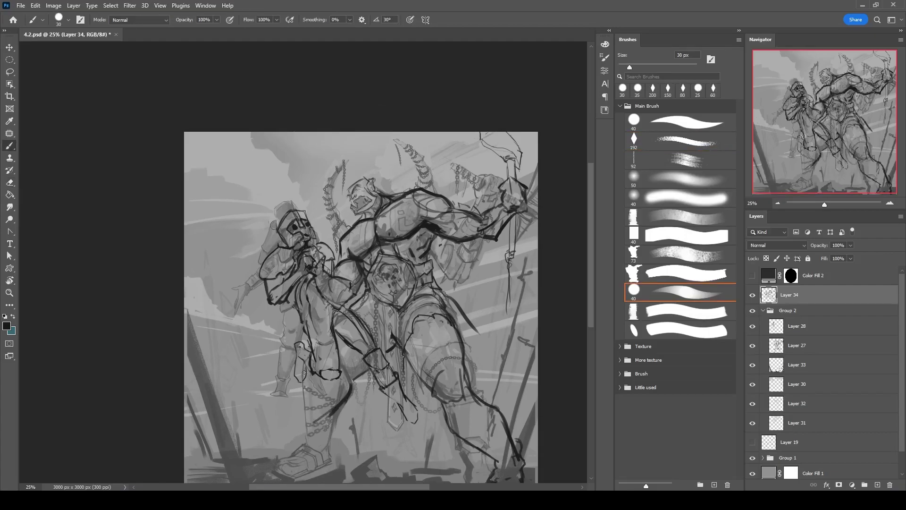
Sketch the large warrior's back lower leg and foot, plus the front thigh and knee contours, in dark lines on Layer 34.
left_click_drag(304, 437, 289, 467)
mouse_move(448, 319)
left_mouse_down()
mouse_move(460, 268)
mouse_move(434, 293)
mouse_move(419, 277)
mouse_move(378, 289)
left_mouse_up()
key("bracketleft")
key("bracketright")
key("bracketright")
key("bracketright")
key("bracketright")
mouse_move(338, 313)
left_mouse_down()
mouse_move(392, 325)
mouse_move(353, 359)
mouse_move(336, 361)
left_mouse_up()
left_click_drag(361, 314, 336, 322)
Adjust the brush size and sketch the edges of the cloth hanging from the large warrior's waist.
key("bracketright")
key("bracketright")
key("bracketright")
key("bracketright")
key("bracketright")
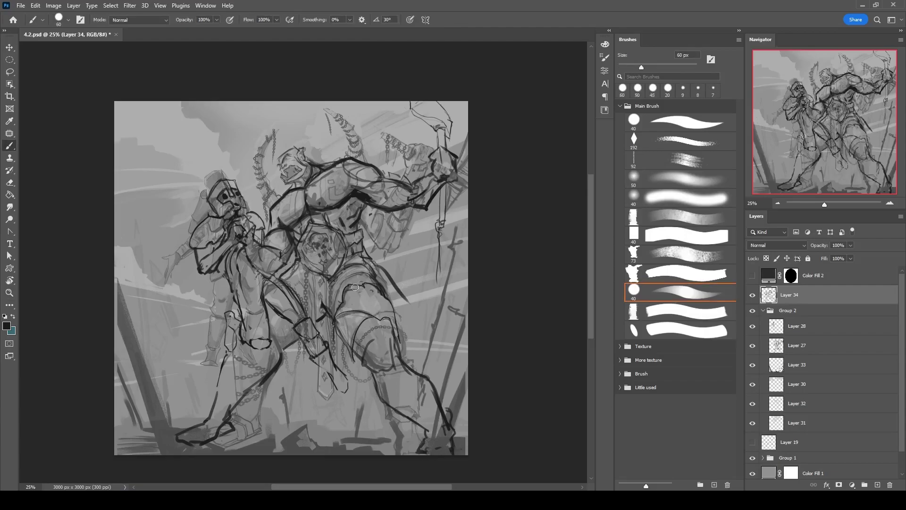
key("bracketleft")
key("bracketleft")
key("bracketleft")
key("bracketleft")
key("bracketleft")
key("bracketleft")
key("bracketleft")
key("bracketleft")
key("bracketleft")
key("bracketleft")
key("bracketleft")
key("bracketleft")
left_click_drag(340, 274, 333, 308)
key("bracketleft")
left_click_drag(333, 309, 329, 343)
Undo unsatisfactory strokes and redraw the hanging cloth's outline down to a pointed tip, erasing overlapping lines.
key("ctrl+z")
key("ctrl+z")
key("ctrl+z")
key("ctrl+z")
key("ctrl+z")
key("ctrl+z")
key("ctrl+z")
key("ctrl+z")
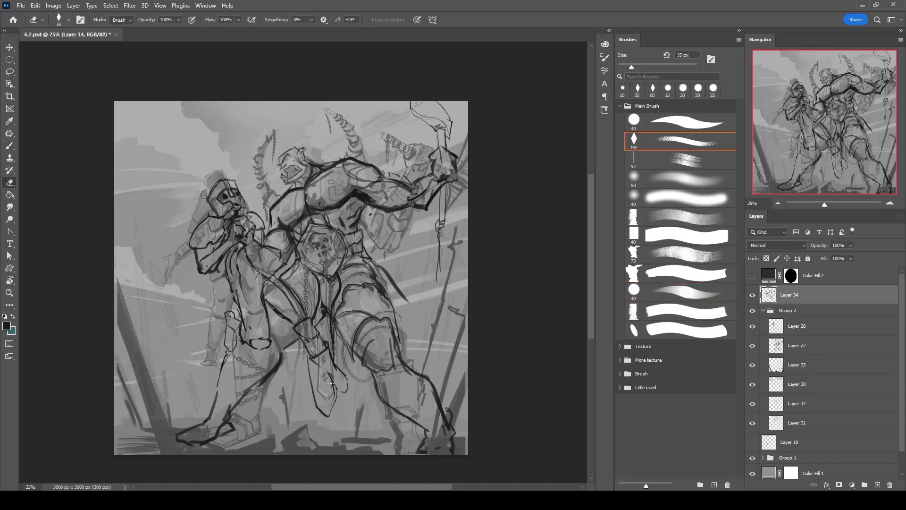
Draw diamond ornaments near the hanging cloth's tip with a 10 px brush, undoing imperfect strokes.
key("ctrl+z")
key("ctrl+z")
key("ctrl+z")
key("ctrl+z")
key("ctrl+z")
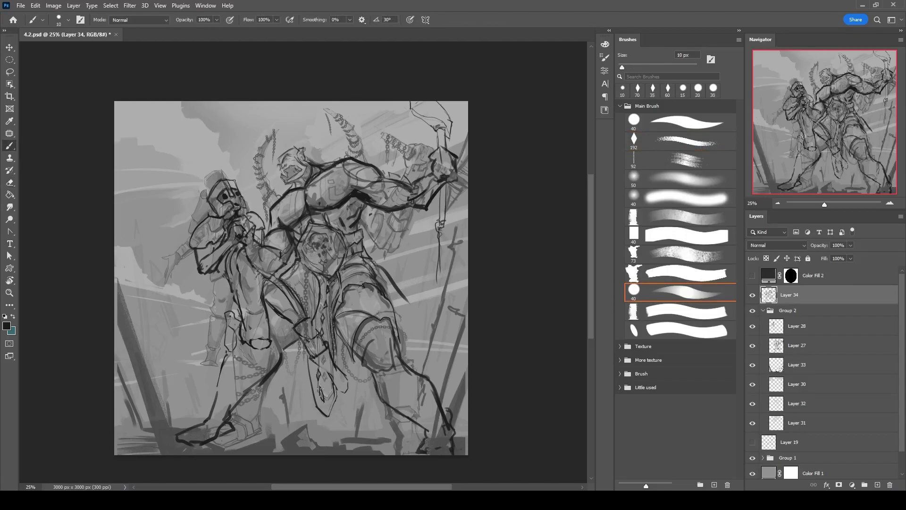
Outline the large warrior's round belt plate with a 9 px brush, undoing and redrawing imperfect strokes.
key("ctrl+z")
key("ctrl+z")
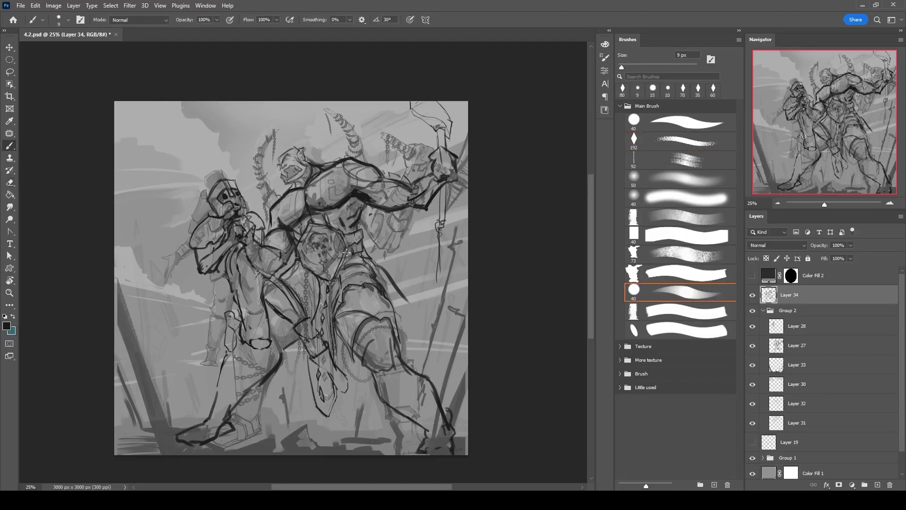
key("e")
key("b")
key("ctrl+z")
key("ctrl+z")
key("ctrl+z")
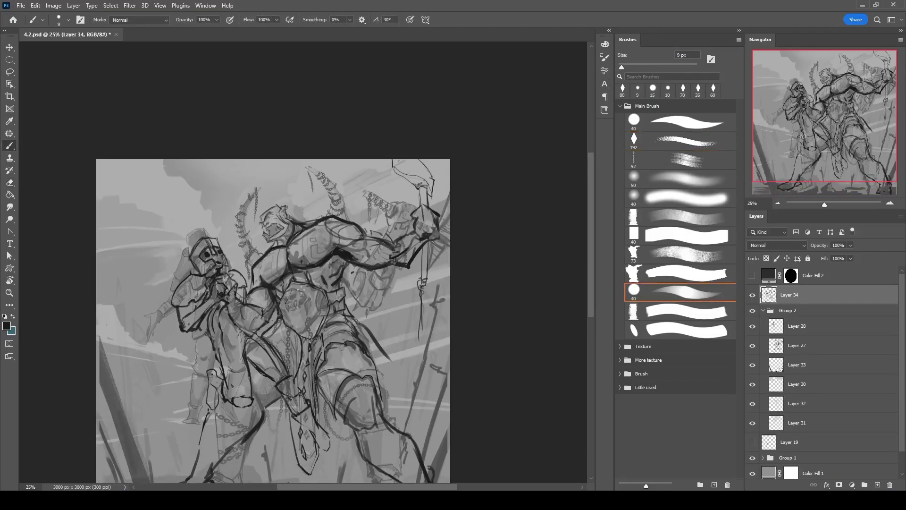
Toggle Layer 34's visibility to compare the line art with the underlying sketch.
left_click(752, 296)
left_click(752, 296)
left_click(752, 298)
left_click(752, 297)
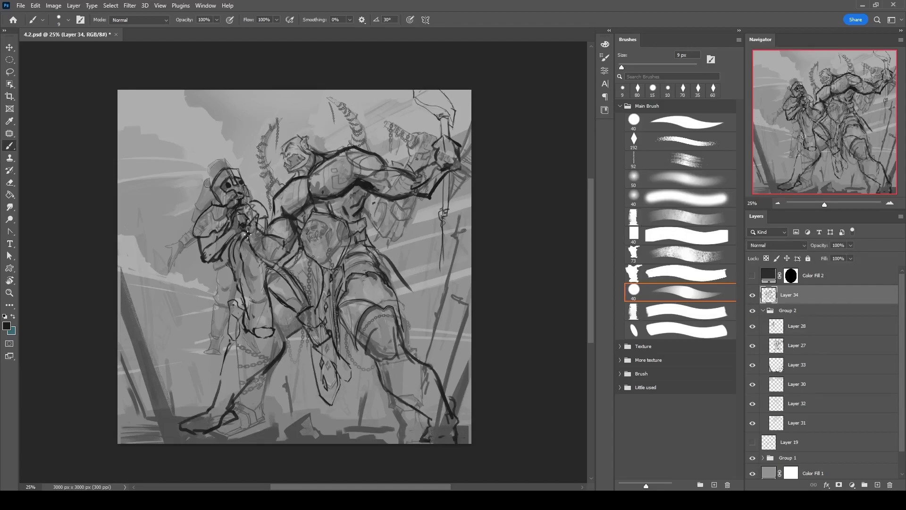
Erase and redraw the lines of the gripping hand and upper torso on the helmeted warrior.
key("e")
key("b")
key("e")
key("b")
key("e")
key("b")
key("e")
key("b")
key("e")
key("b")
key("e")
key("b")
key("e")
key("b")
key("e")
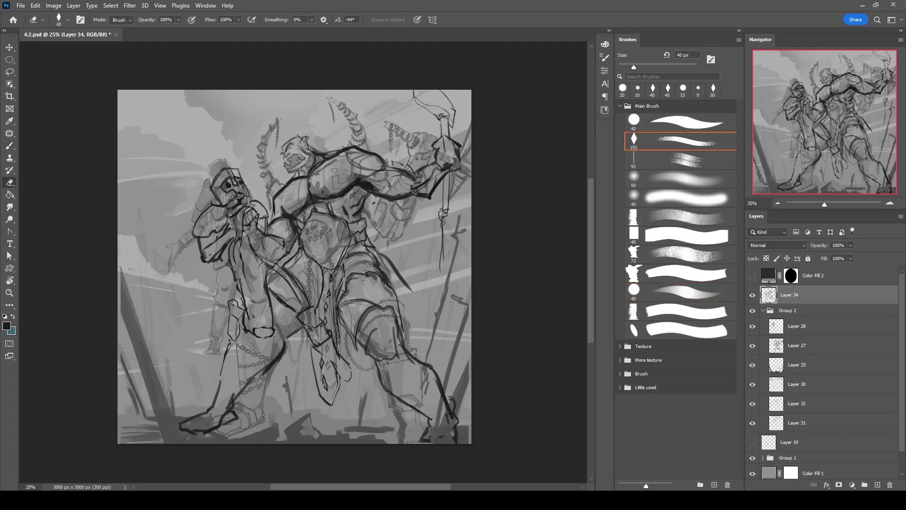
Refine the helmeted warrior's torso sides and lower hem by alternately painting lines and erasing the excess with a 40 px eraser.
key("b")
key("e")
key("b")
key("e")
key("b")
scroll(238, 193, "down", 2)
key("e")
key("b")
key("e")
key("b")
key("e")
key("b")
key("e")
scroll(363, 102, "down", 1)
scroll(363, 102, "left", 1)
key("b")
scroll(363, 102, "down", 2)
key("e")
key("b")
key("e")
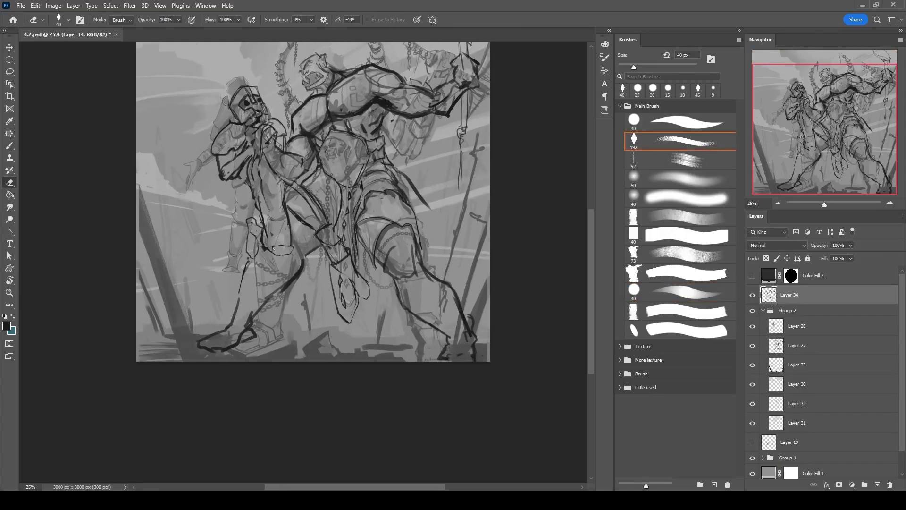
Collapse Group 2 and toggle its visibility to check the line art on its own.
key("b")
left_click_drag(328, 187, 314, 204)
left_click(763, 310)
left_click(752, 310)
left_click(752, 310)
Hide Group 2 to isolate the line art and clean up stray contour lines with the brush and eraser.
key("e")
key("b")
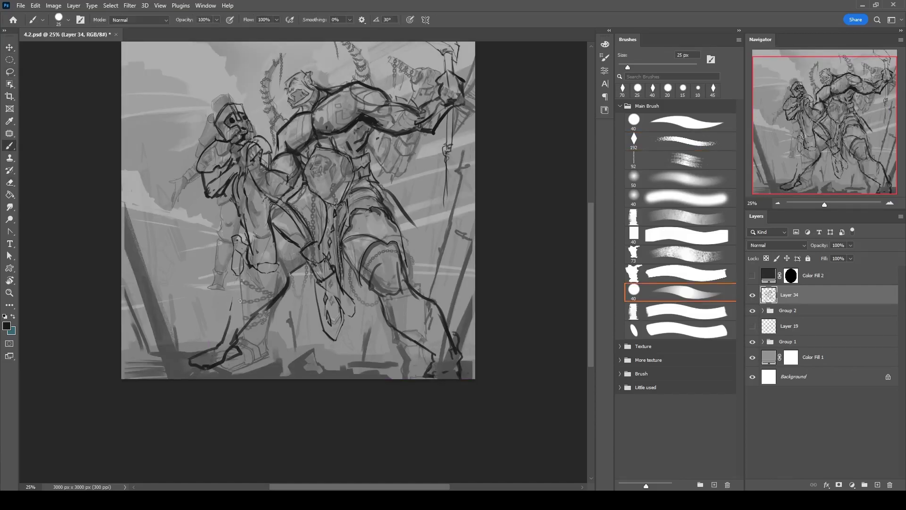
key("e")
key("b")
key("e")
key("b")
key("e")
key("b")
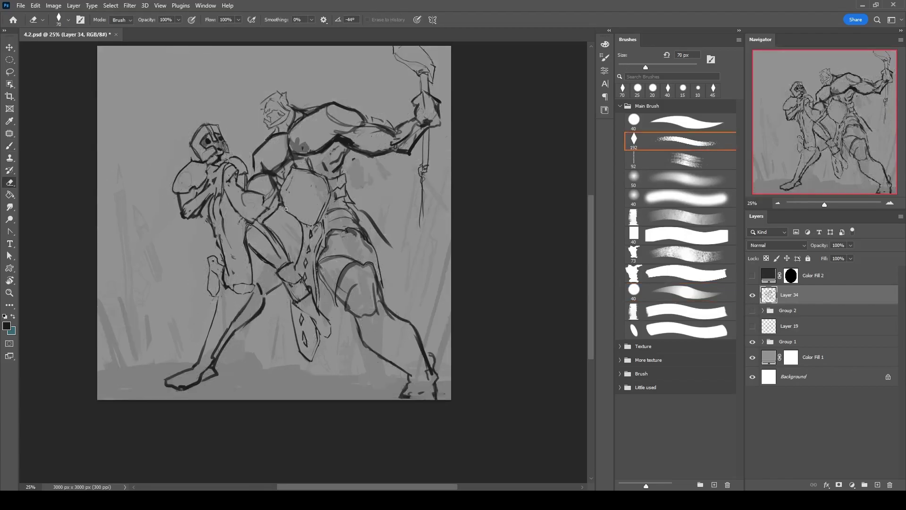
Tidy the heavy contour under the large warrior's raised arm with an 80 px eraser and a 15 px brush.
key("bracketright")
key("e")
key("b")
key("e")
key("b")
key("e")
key("b")
key("bracketleft")
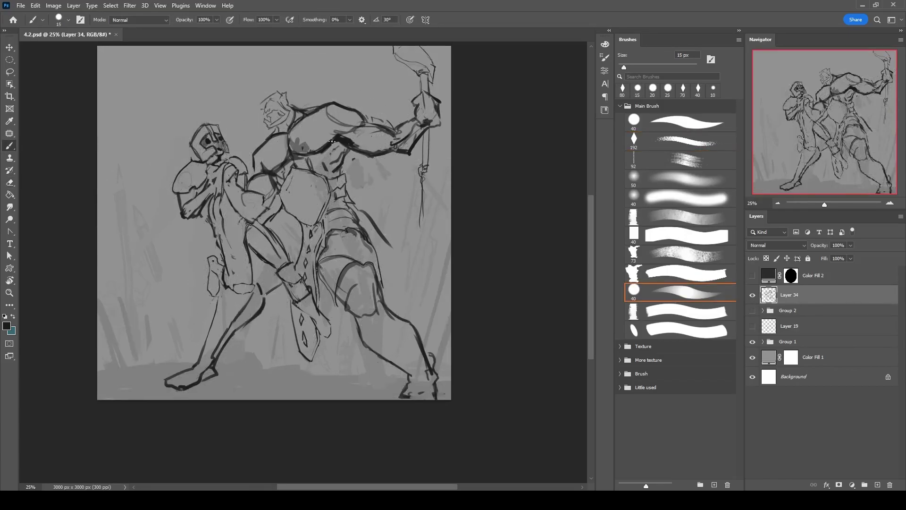
Refine the helmet's top, the raised arm's underside and the large warrior's waist contours by erasing and repainting.
key("e")
key("b")
key("e")
key("b")
key("e")
key("b")
key("e")
key("b")
key("e")
key("b")
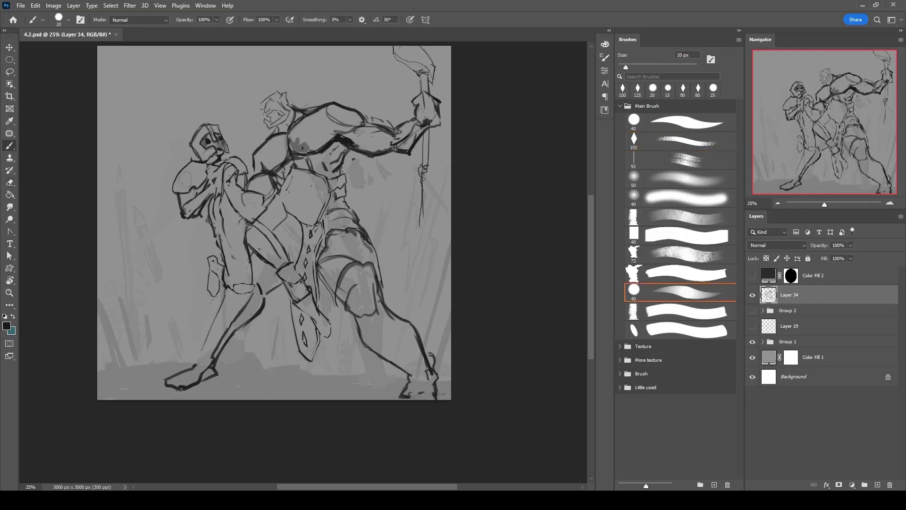
Erase the rough edge of the front knee armour and redraw its outline with a smaller brush.
key("e")
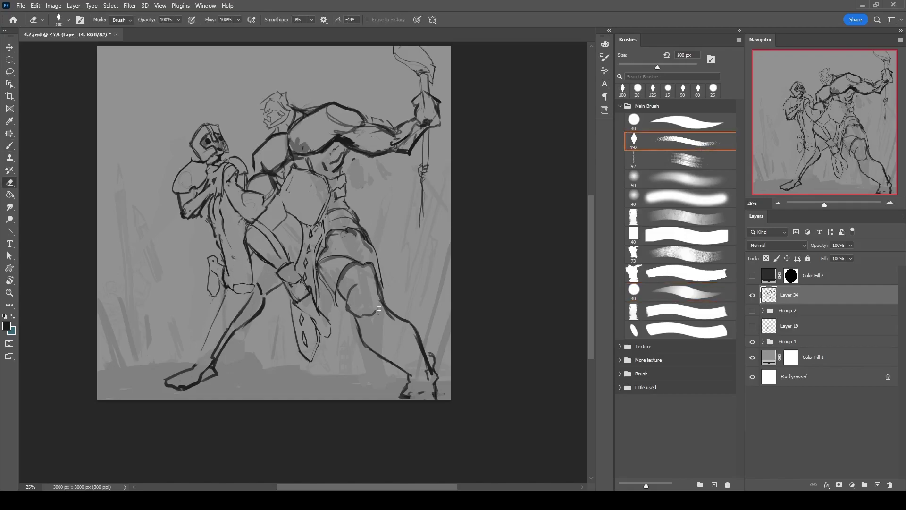
key("b")
key("e")
key("b")
key("bracketleft")
key("bracketleft")
key("bracketleft")
key("bracketleft")
Erase excess lines along the back leg's shin and inner thigh and redraw cleaner contours.
key("e")
mouse_move(209, 349)
left_mouse_down()
mouse_move(208, 390)
mouse_move(222, 356)
left_mouse_up()
key("b")
key("e")
key("b")
key("e")
key("bracketright")
left_click_drag(234, 321, 250, 312)
key("b")
key("e")
key("b")
Lasso the front knee armour's upper lines, adjust them slightly with Free Transform and deselect.
key("l")
left_click_drag(370, 263, 377, 285)
key("ctrl+t")
left_click_drag(446, 263, 443, 260)
key("Return")
key("ctrl+d")
Redraw the contour joining the front thigh to the knee armour and clean its edges.
key("b")
left_click_drag(376, 275, 381, 296)
key("e")
key("b")
Refine the belt plate's edge and the helmeted warrior's torso and shoulder lines with the brush and eraser.
left_click_drag(286, 219, 279, 194)
key("e")
key("b")
key("e")
key("b")
key("e")
key("b")
key("e")
key("b")
key("bracketright")
left_click_drag(230, 146, 215, 136)
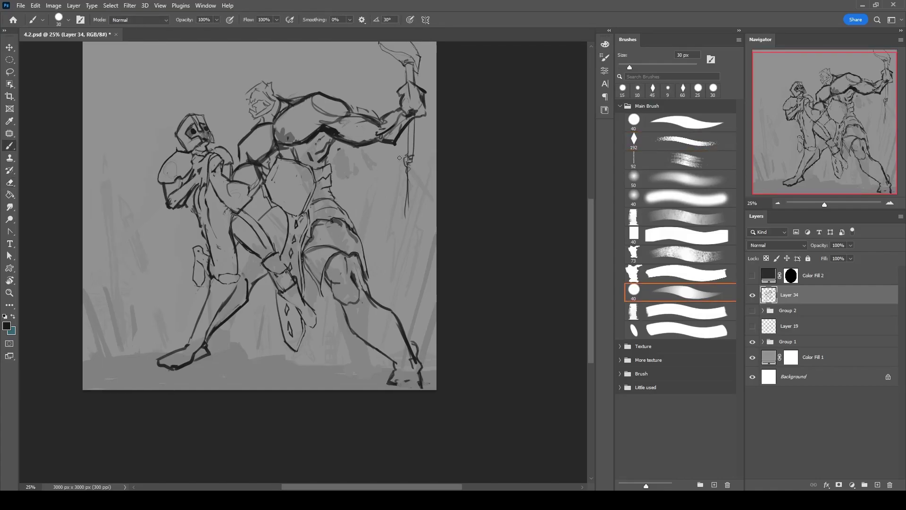
Lasso the larger warrior's head, torso, raised arm and weapon, then adjust their size and position with Free Transform.
key("e")
key("b")
key("bracketleft")
key("l")
left_click_drag(272, 178, 284, 211)
left_click_drag(238, 178, 375, 203)
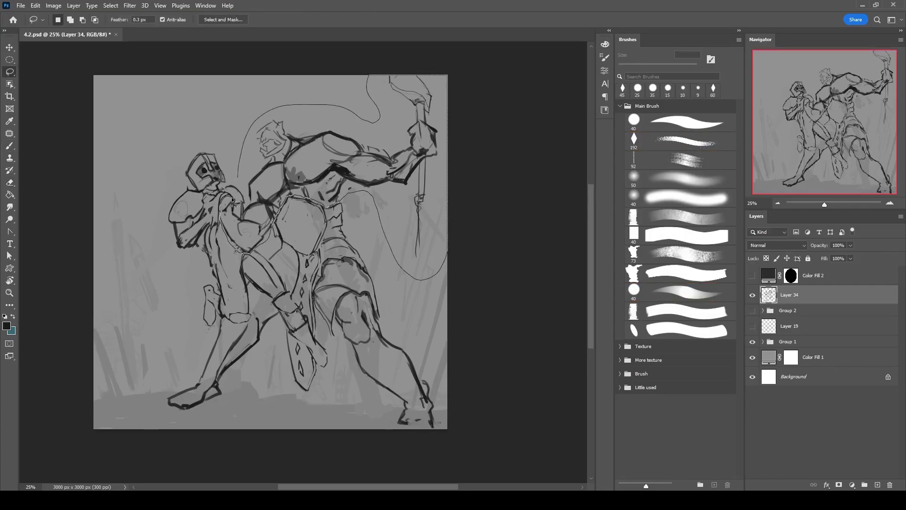
left_click_drag(232, 199, 234, 196)
key("ctrl+t")
left_click_drag(359, 221, 354, 192)
key("Return")
key("b")
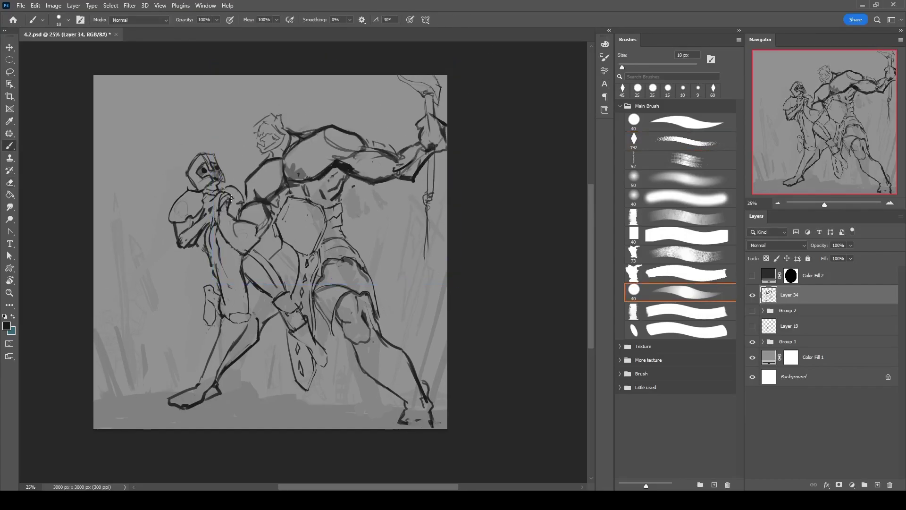
Draw the helmeted warrior's hands at the chest and clean up the larger warrior's shoulder and raised-arm contours.
key("bracketright")
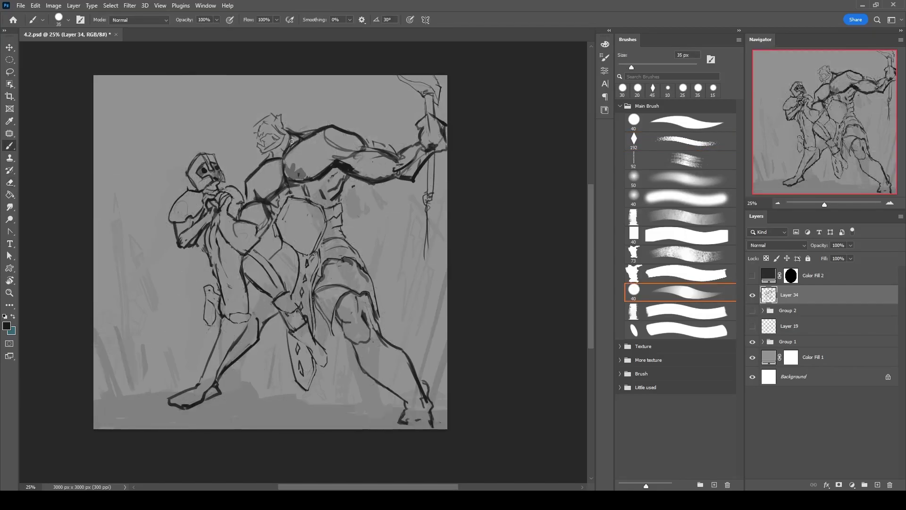
key("e")
key("b")
mouse_move(328, 156)
left_mouse_down()
mouse_move(340, 165)
mouse_move(407, 162)
left_mouse_up()
key("e")
key("b")
key("e")
key("b")
key("bracketleft")
key("bracketleft")
key("e")
key("b")
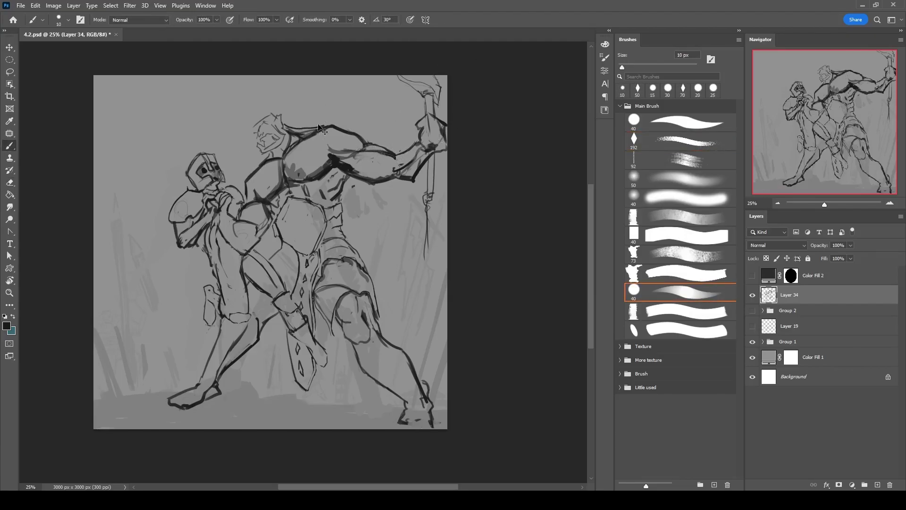
Redraw the larger warrior's head with a pointed ear and darkened face on a new layer above the line art.
key("e")
key("b")
key("e")
key("b")
key("bracketleft")
mouse_move(278, 114)
left_mouse_down()
mouse_move(283, 130)
mouse_move(269, 114)
left_mouse_up()
key("e")
key("b")
key("e")
key("b")
key("bracketleft")
key("ctrl+plus")
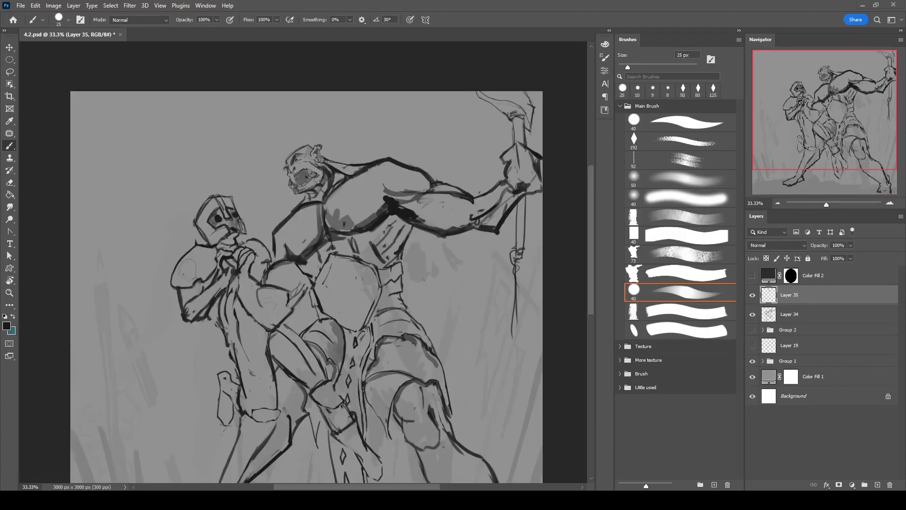
Refine the raised arm's lines on Layer 34 and merge the two line art layers.
scroll(444, 296, "down", 2)
mouse_move(493, 105)
left_mouse_down()
mouse_move(499, 209)
mouse_move(505, 151)
mouse_move(515, 192)
left_mouse_up()
key("alt+bracketleft")
key("bracketleft")
key("bracketright")
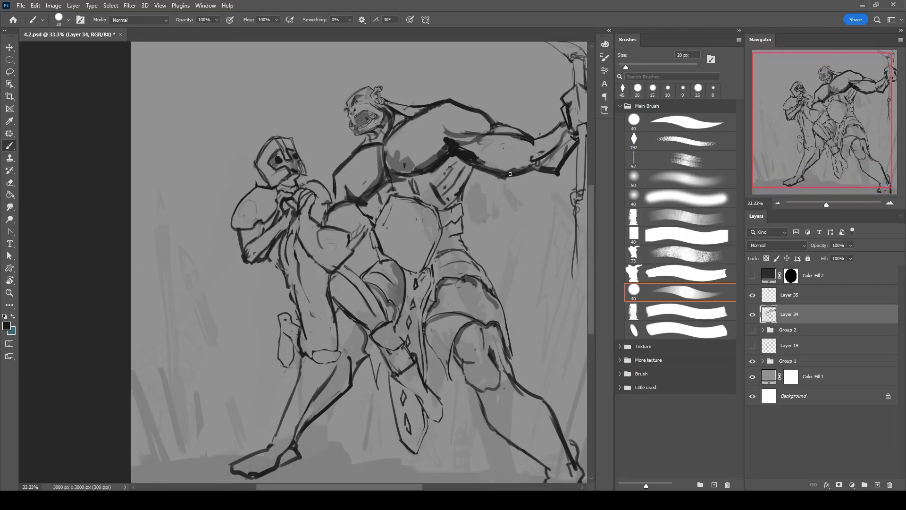
key("ctrl+e")
Refine the larger warrior's shoulder, neck and torso lines on the merged layer with the brush and eraser.
key("e")
key("b")
left_click_drag(424, 103, 367, 144)
key("ctrl+minus")
mouse_move(510, 181)
left_mouse_down()
mouse_move(500, 200)
mouse_move(507, 205)
left_mouse_up()
key("bracketleft")
key("bracketleft")
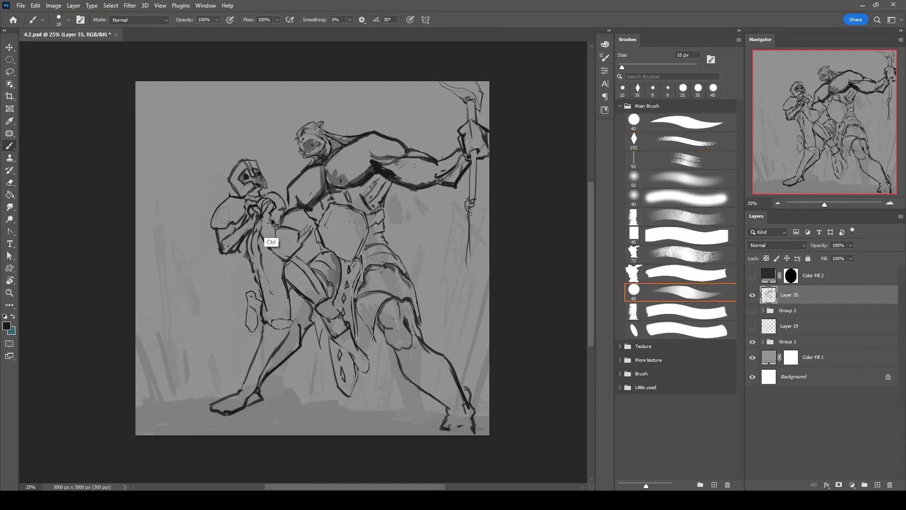
mouse_move(274, 210)
left_mouse_down()
mouse_move(304, 173)
mouse_move(283, 183)
left_mouse_up()
left_click_drag(326, 296, 331, 317)
Rework the lines and tones around the larger warrior's waist, thighs and hanging cloth using varied brush sizes.
key("bracketright")
key("bracketright")
key("bracketright")
key("bracketright")
key("bracketright")
key("bracketright")
key("bracketright")
scroll(387, 230, "up", 1)
left_click_drag(387, 230, 369, 212)
key("bracketleft")
key("bracketleft")
key("bracketleft")
key("bracketleft")
key("bracketleft")
key("bracketleft")
key("bracketleft")
mouse_move(472, 240)
left_mouse_down()
mouse_move(479, 258)
mouse_move(477, 236)
left_mouse_up()
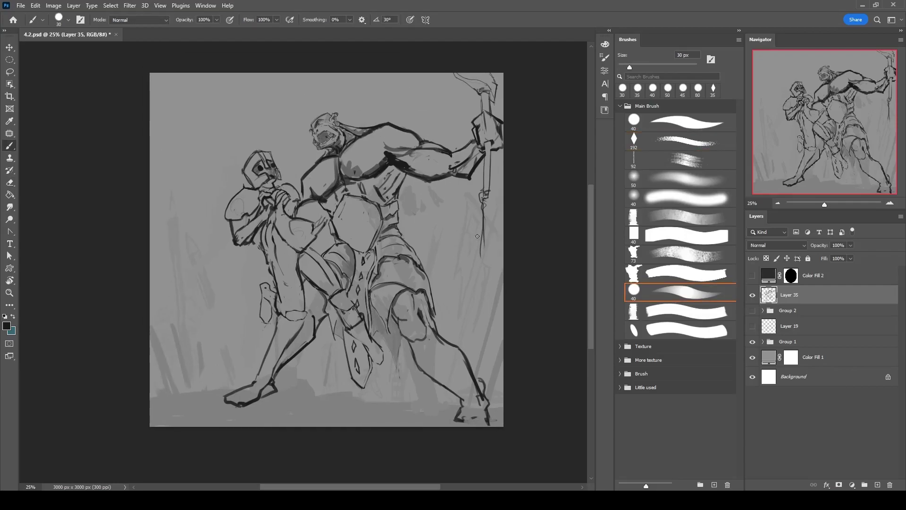
Lasso the helmeted warrior's head and shoulders, adjust them slightly and deselect.
key("l")
left_click_drag(215, 196, 292, 175)
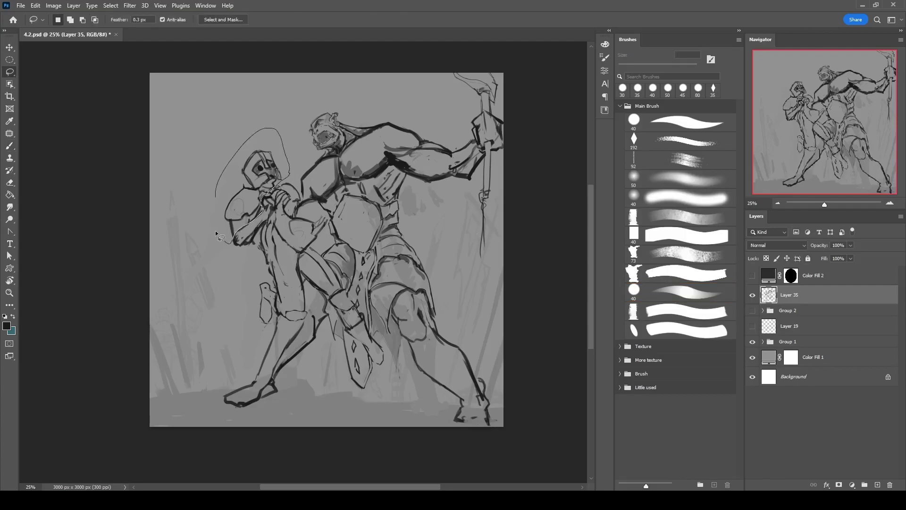
left_click_drag(231, 246, 216, 197)
key("ctrl+plus")
key("ctrl+d")
Refine the helmeted warrior's arm and grasping-hand lines with a small brush and the eraser.
key("b")
key("bracketleft")
key("bracketleft")
key("bracketleft")
key("bracketleft")
key("bracketleft")
key("bracketleft")
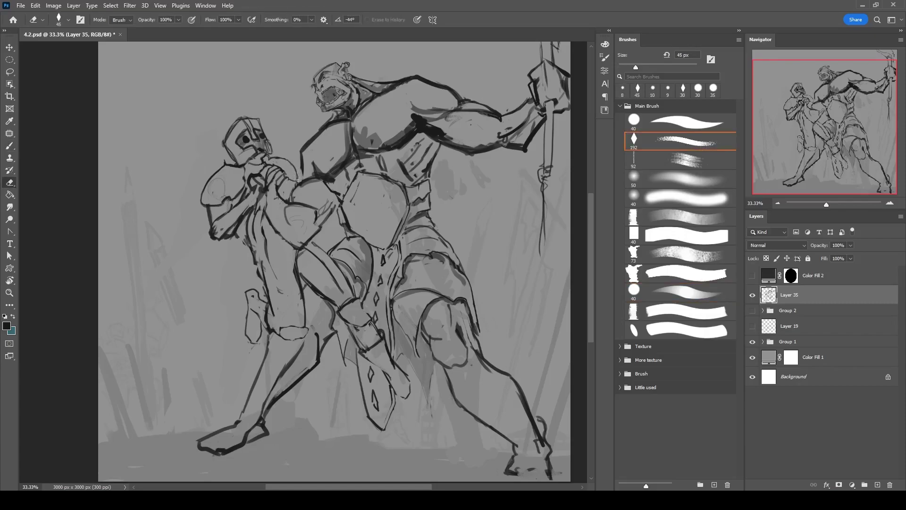
mouse_move(287, 187)
left_mouse_down()
mouse_move(447, 180)
mouse_move(374, 178)
mouse_move(398, 199)
left_mouse_up()
key("ctrl+minus")
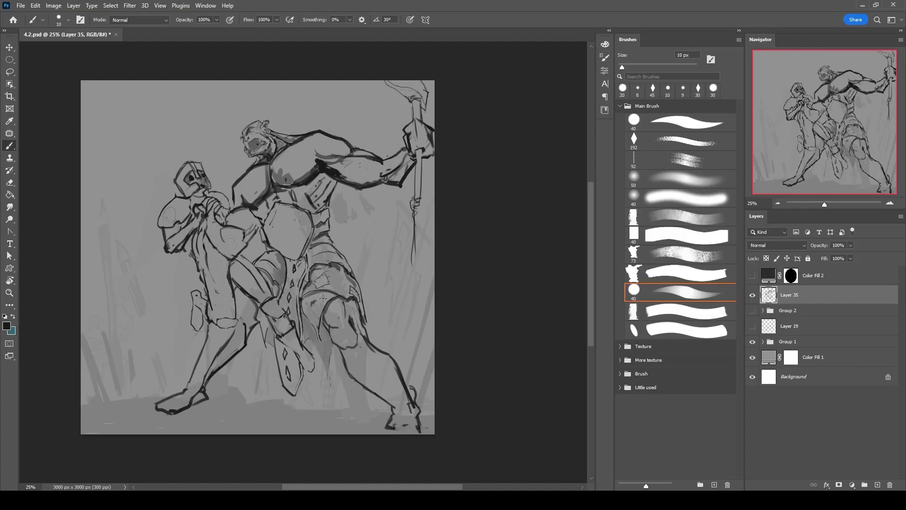
Draw a skull emblem with cracks on the larger warrior's belt plate using small brush sizes.
key("bracketleft")
mouse_move(268, 216)
left_mouse_down()
mouse_move(277, 252)
mouse_move(288, 262)
mouse_move(290, 250)
mouse_move(298, 256)
mouse_move(305, 222)
mouse_move(309, 246)
mouse_move(280, 218)
mouse_move(273, 229)
mouse_move(288, 206)
mouse_move(283, 235)
mouse_move(289, 228)
mouse_move(277, 232)
mouse_move(286, 244)
mouse_move(291, 211)
mouse_move(275, 229)
mouse_move(284, 217)
mouse_move(293, 235)
left_mouse_up()
key("bracketright")
key("bracketright")
key("bracketleft")
key("bracketleft")
key("bracketleft")
key("bracketleft")
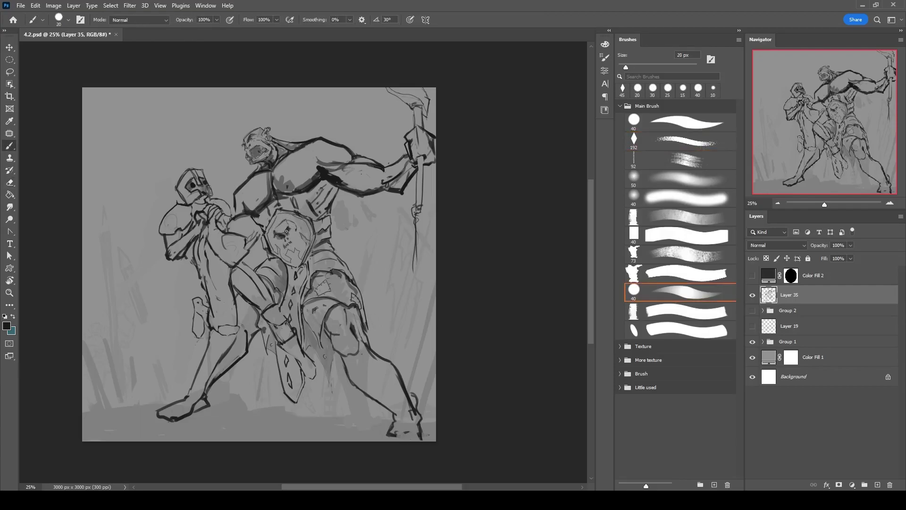
key("bracketleft")
Copy Layers 30, 31, 32 and 33 out of Group 2 to beneath the line art and hide the group.
left_click(753, 295)
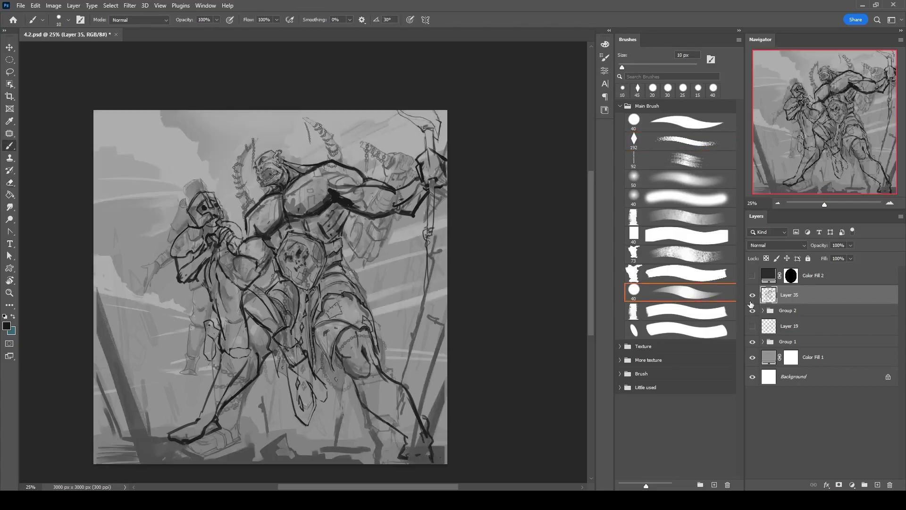
key("ctrl+z")
key("ctrl+z")
key("ctrl+z")
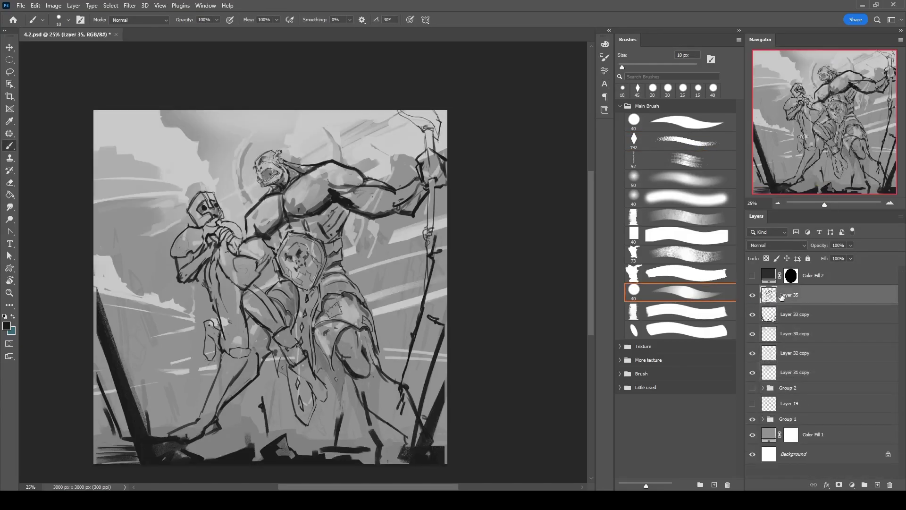
Draw two curved, jagged horns rising behind the larger warrior's shoulders on Layer 35 and clean their edges.
key("ctrl+z")
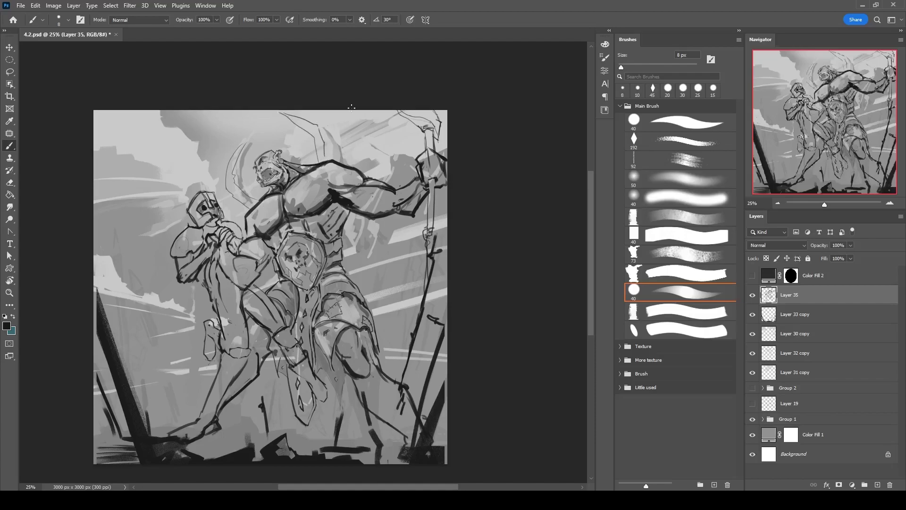
key("bracketright")
key("bracketright")
key("e")
key("b")
mouse_move(274, 120)
left_mouse_down()
mouse_move(312, 137)
mouse_move(316, 160)
left_mouse_up()
key("e")
key("b")
key("e")
key("b")
key("e")
key("b")
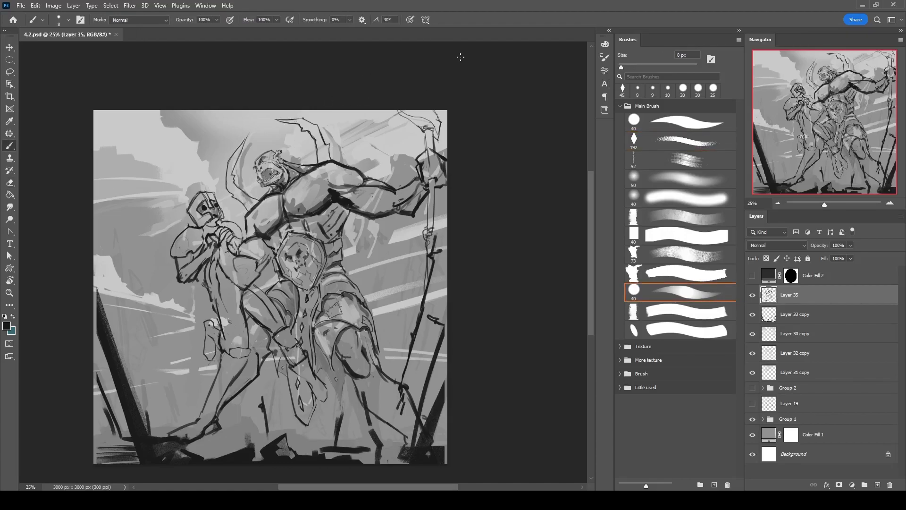
Clean up the sky tones around the horn and raised weapon on Layer 30 copy.
left_click(781, 335)
key("e")
mouse_move(330, 132)
left_mouse_down()
mouse_move(378, 168)
mouse_move(432, 123)
mouse_move(411, 114)
left_mouse_up()
key("bracketleft")
key("ctrl+z")
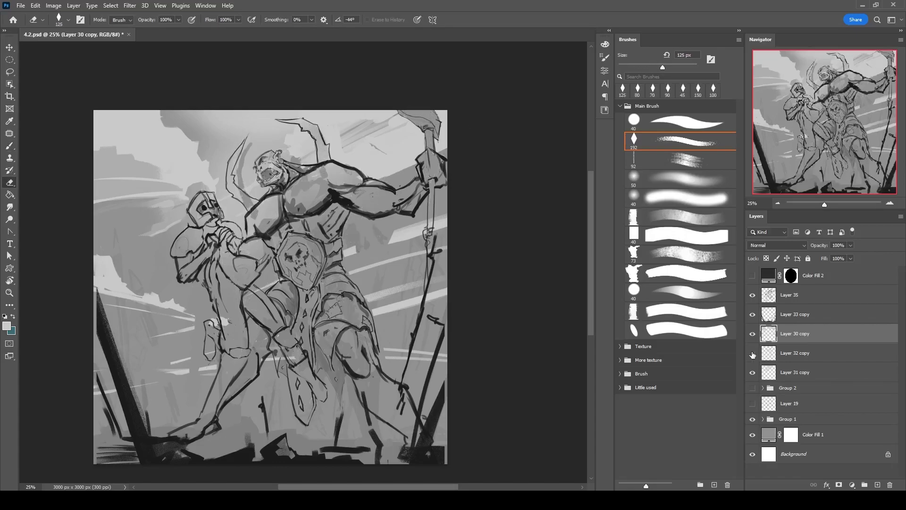
Erase stray background tones around the two warriors on Layer 31 copy and delete Layer 32 copy.
key("b")
left_click(753, 353)
left_click(795, 372)
key("e")
mouse_move(314, 146)
left_mouse_down()
mouse_move(308, 180)
mouse_move(335, 128)
mouse_move(264, 198)
left_mouse_up()
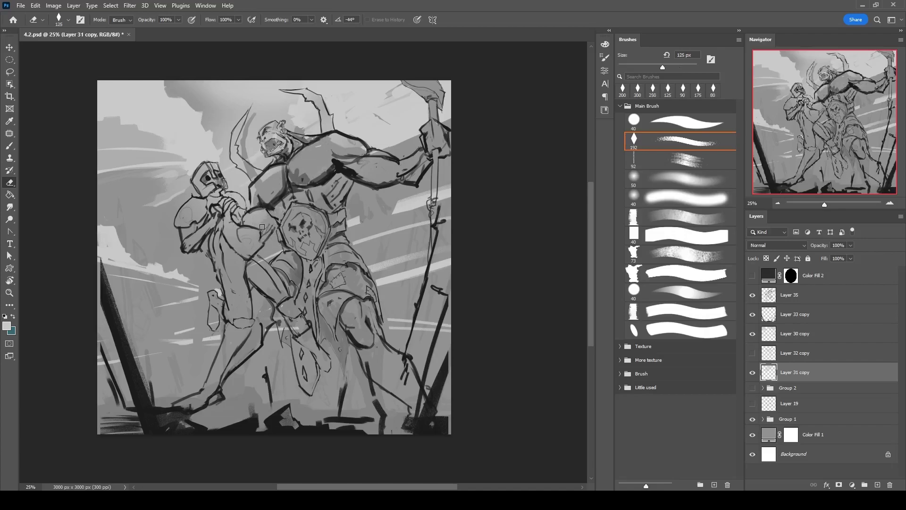
key("bracketleft")
key("bracketleft")
key("bracketleft")
left_click_drag(218, 224, 200, 189)
left_click_drag(767, 354, 891, 485)
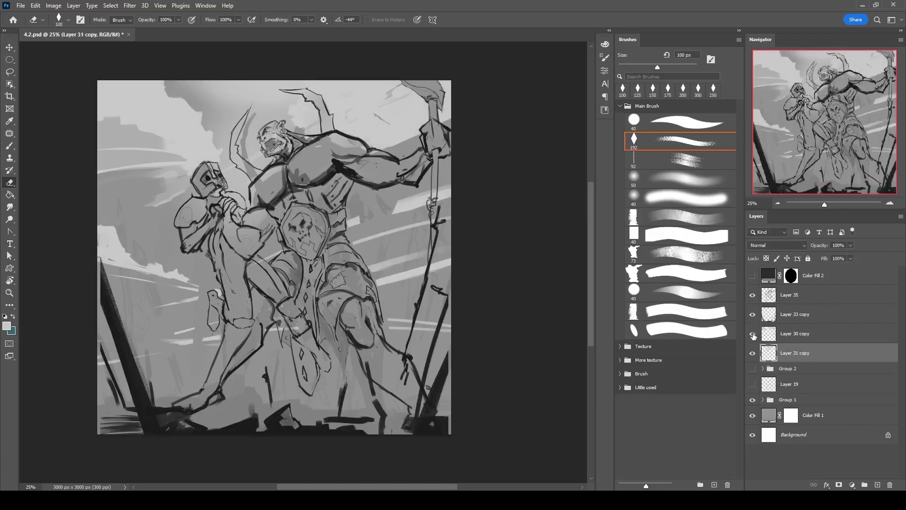
Smudge the clouds behind the larger warrior's horn and erase the light sky tones inside the horn on Layer 31 copy.
key("r")
left_click_drag(238, 160, 251, 165)
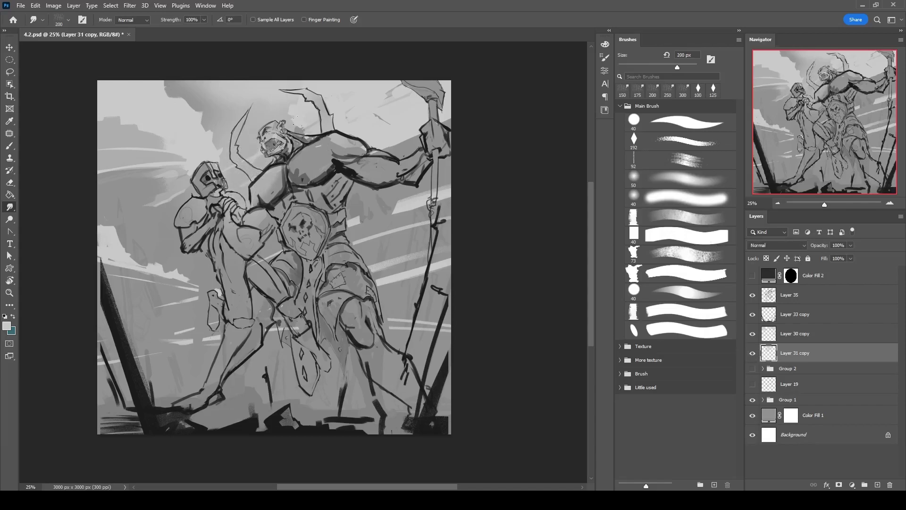
key("e")
key("bracketleft")
key("bracketleft")
key("bracketleft")
mouse_move(246, 115)
left_mouse_down()
mouse_move(237, 147)
mouse_move(259, 176)
left_mouse_up()
key("alt+bracketright")
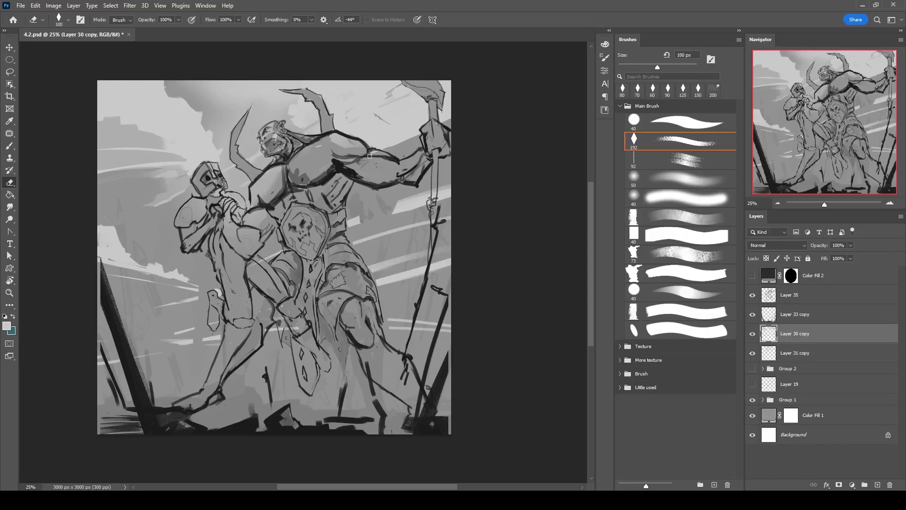
key("alt+bracketleft")
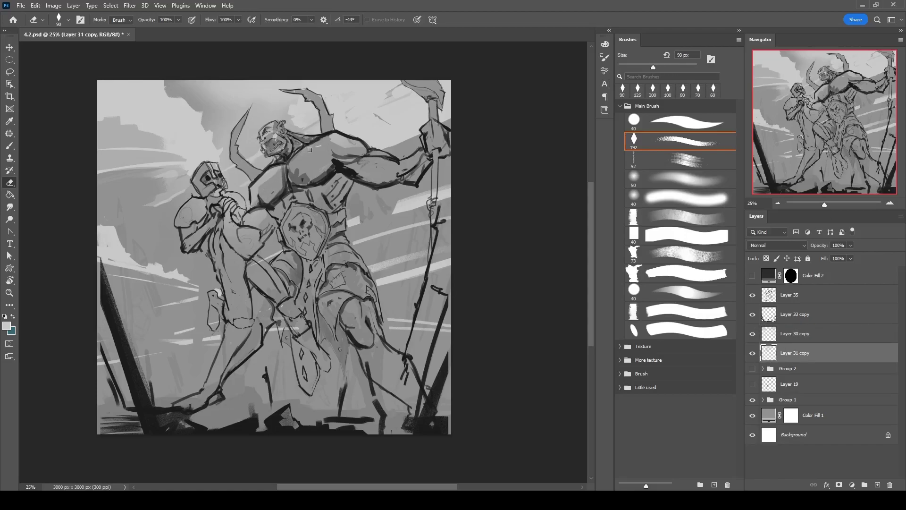
Group the line art and copied background layers and toggle visibility to compare them with Group 2.
key("b")
key("ctrl+g")
left_click(753, 291)
left_click(752, 303)
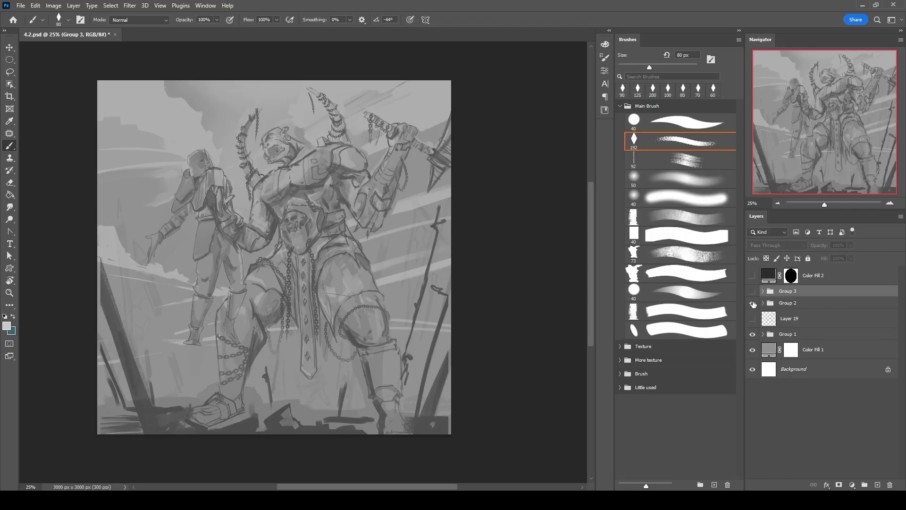
left_click(753, 292)
left_click(752, 303)
Add a new layer inside Group 3 and block in soft dark shading over the larger warrior's torso, arm and leg.
left_click(763, 291)
key("ctrl+shift+alt+n")
left_click(634, 289)
mouse_move(305, 163)
left_mouse_down()
mouse_move(339, 148)
mouse_move(317, 172)
mouse_move(367, 159)
mouse_move(381, 177)
mouse_move(455, 124)
mouse_move(434, 153)
left_mouse_up()
mouse_move(350, 175)
left_mouse_down()
mouse_move(321, 208)
mouse_move(283, 217)
left_mouse_up()
mouse_move(344, 212)
left_mouse_down()
mouse_move(295, 219)
mouse_move(303, 270)
mouse_move(342, 288)
mouse_move(361, 347)
mouse_move(412, 402)
left_mouse_up()
key("bracketright")
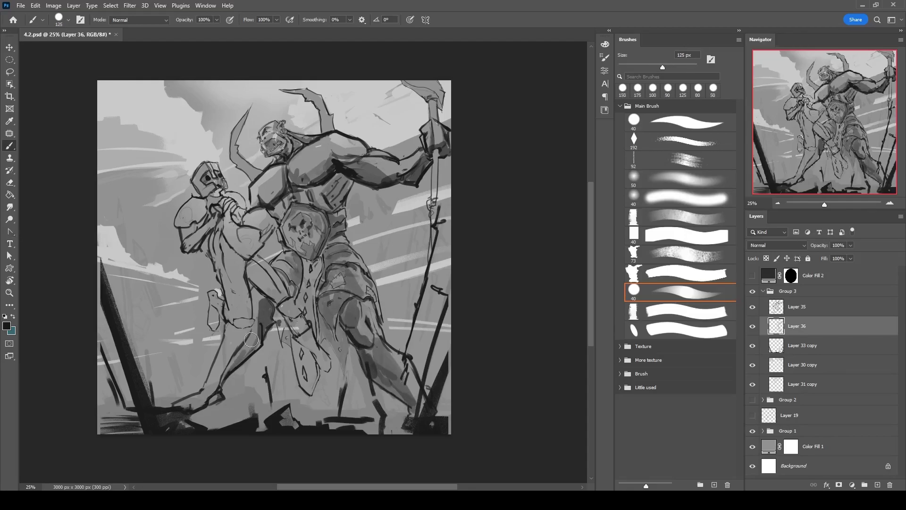
Shade the larger warrior's gripping forearm and the smaller warrior's raised leg on Layer 36 with a smaller brush.
key("bracketleft")
key("bracketleft")
key("bracketleft")
key("bracketleft")
key("bracketleft")
key("bracketleft")
key("bracketleft")
mouse_move(267, 220)
left_mouse_down()
mouse_move(243, 236)
mouse_move(242, 260)
mouse_move(243, 243)
mouse_move(228, 231)
mouse_move(238, 271)
mouse_move(256, 276)
mouse_move(323, 366)
left_mouse_up()
Shade the smaller warrior's torso, hip and arms on Layer 36.
key("bracketright")
key("bracketright")
key("bracketright")
mouse_move(212, 201)
left_mouse_down()
mouse_move(220, 288)
mouse_move(208, 362)
left_mouse_up()
key("bracketleft")
key("bracketleft")
key("bracketleft")
key("bracketleft")
key("bracketleft")
left_click(804, 380)
key("e")
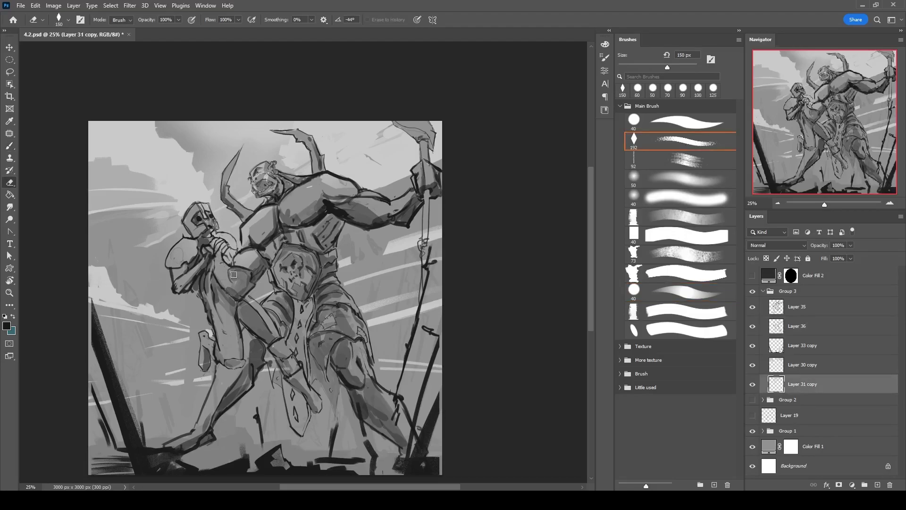
left_click(816, 333)
key("b")
left_click_drag(217, 241, 224, 285)
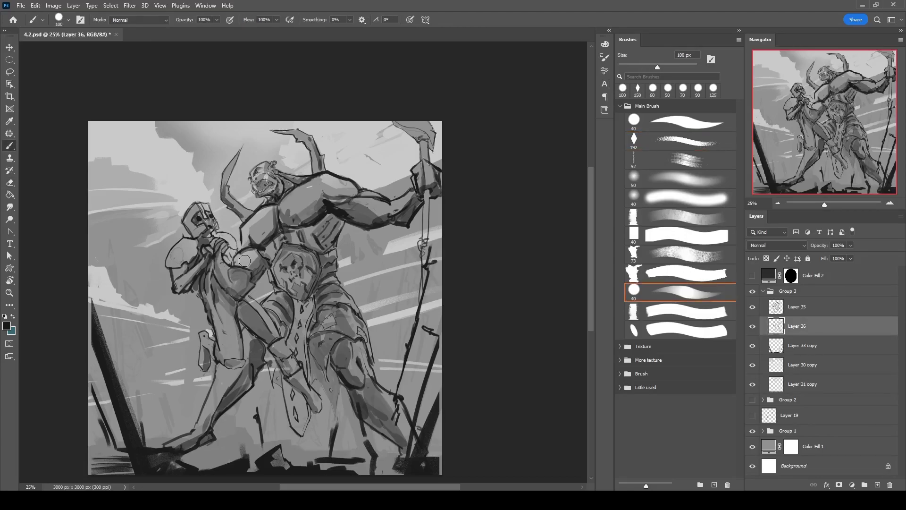
Shade the raised axe head and the area around the smaller warrior's foot and the hanging cloth on Layer 36.
key("bracketleft")
key("bracketleft")
key("bracketleft")
left_click_drag(396, 124, 425, 129)
left_click_drag(273, 352, 326, 408)
left_click_drag(333, 358, 325, 408)
Add finer shading to the clasped hands and the smaller warrior's hip on Layer 36.
key("bracketleft")
key("bracketleft")
left_click_drag(222, 250, 236, 264)
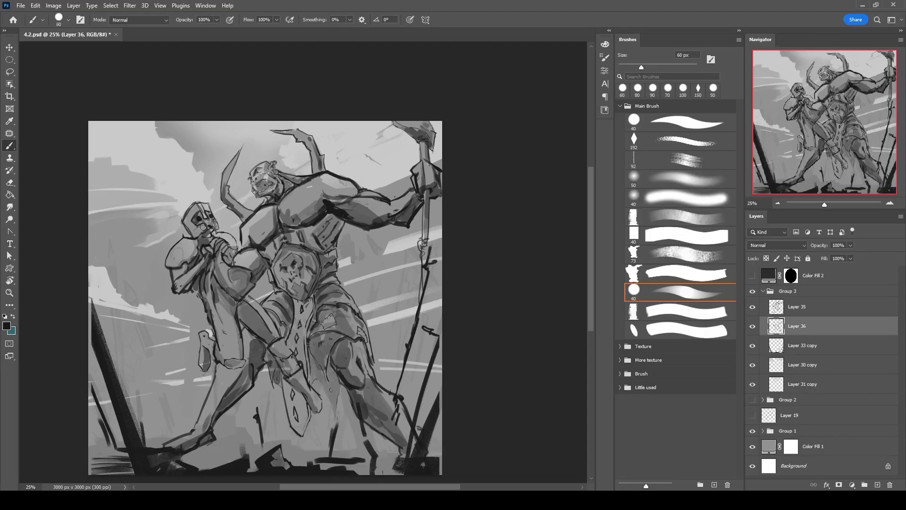
key("bracketleft")
key("bracketleft")
left_click_drag(231, 367, 216, 346)
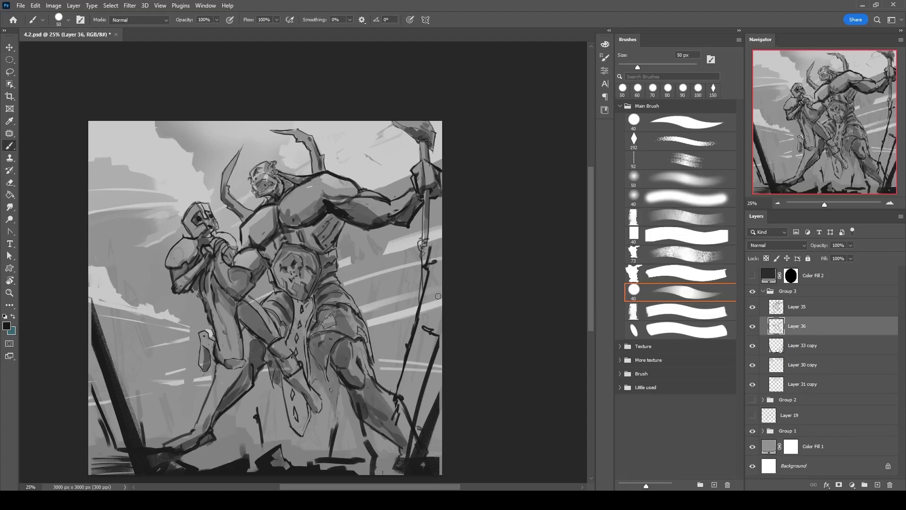
Refine the outline of the larger warrior's rear horn on Layer 35 with a fine brush.
scroll(252, 144, "up", 2)
key("e")
key("alt+bracketright")
key("bracketleft")
key("bracketleft")
key("bracketleft")
key("bracketleft")
key("bracketleft")
key("bracketleft")
key("bracketleft")
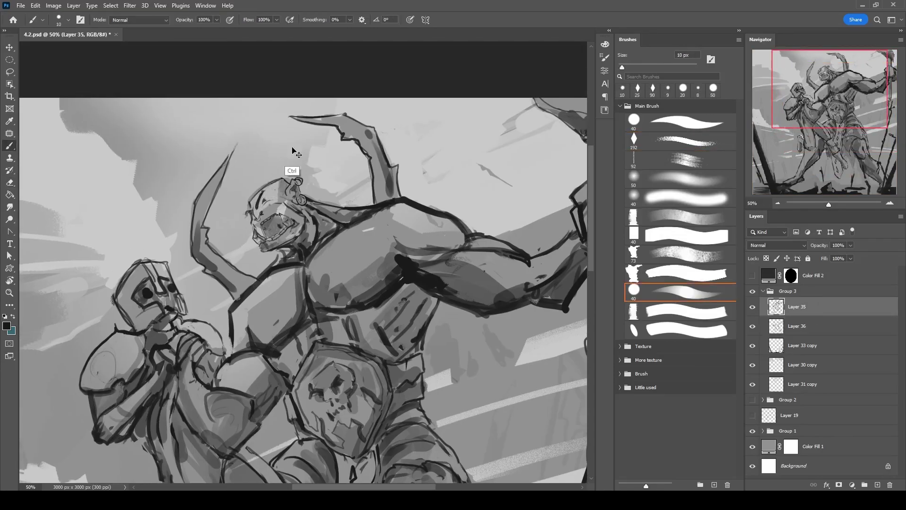
key("b")
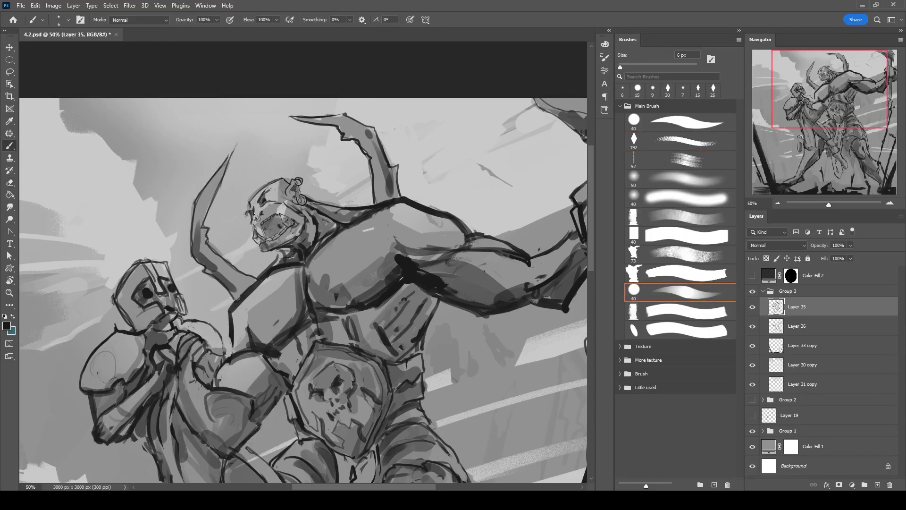
left_click_drag(347, 141, 368, 128)
Clean up the line art of the larger warrior's face and teeth on Layer 35 with a very thin brush.
key("e")
key("b")
key("e")
key("b")
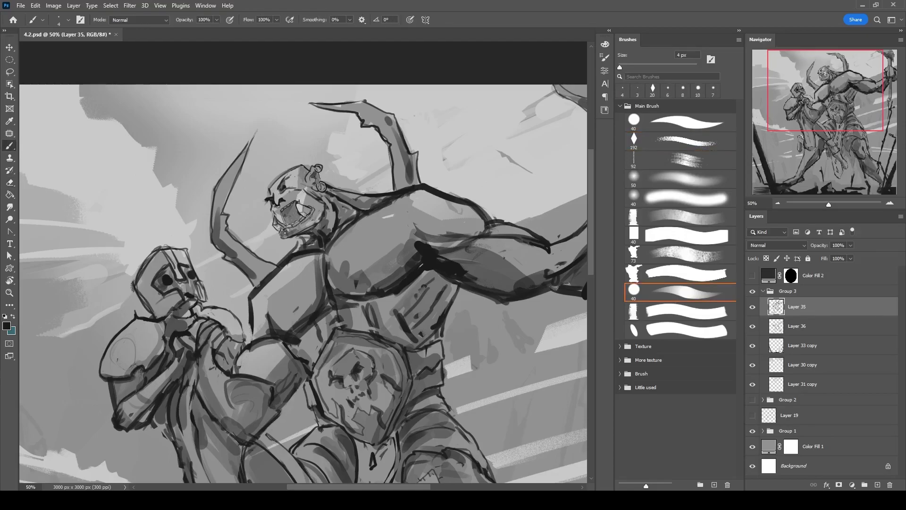
key("e")
key("b")
key("e")
key("b")
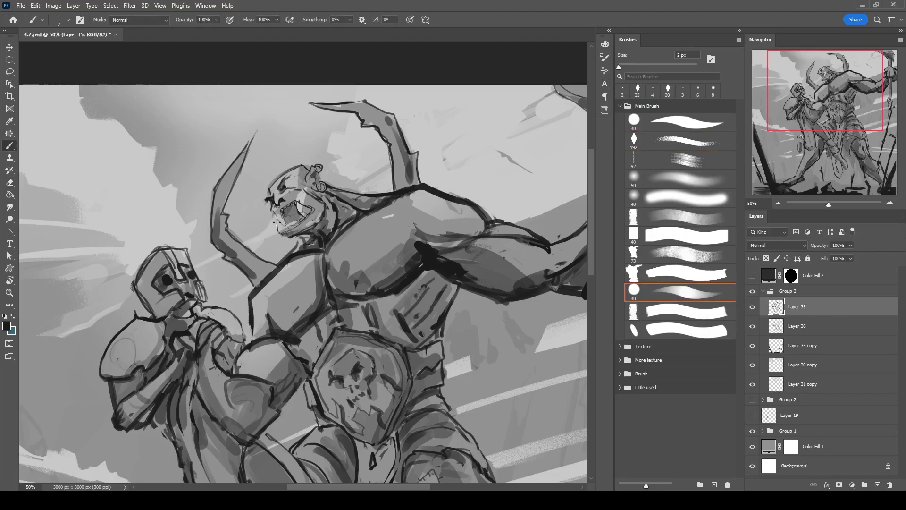
Rework the larger warrior's brow, nose and lips on Layer 35 by alternately drawing and erasing thin lines.
key("e")
key("b")
key("e")
key("b")
key("e")
key("b")
key("e")
key("b")
key("e")
key("b")
key("e")
key("b")
key("e")
key("b")
key("e")
key("b")
key("e")
key("b")
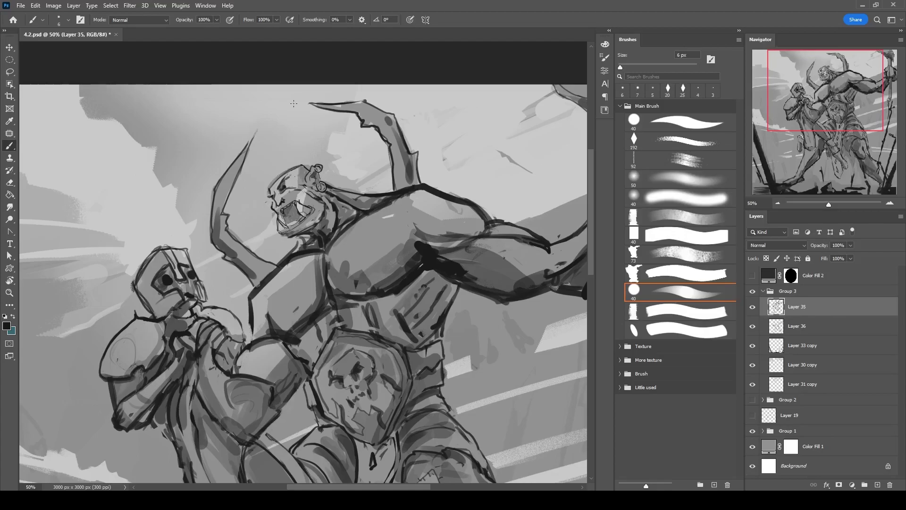
Refine the larger warrior's open mouth and fangs in close-up on Layer 35.
key("e")
key("l")
left_click_drag(298, 198, 283, 222)
key("ctrl+plus")
key("b")
key("e")
key("b")
key("e")
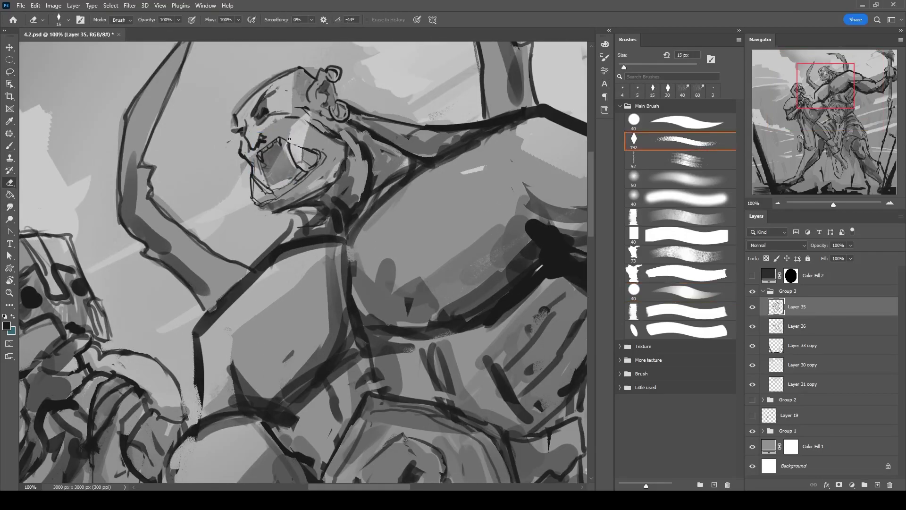
key("b")
key("e")
key("b")
key("e")
key("b")
key("e")
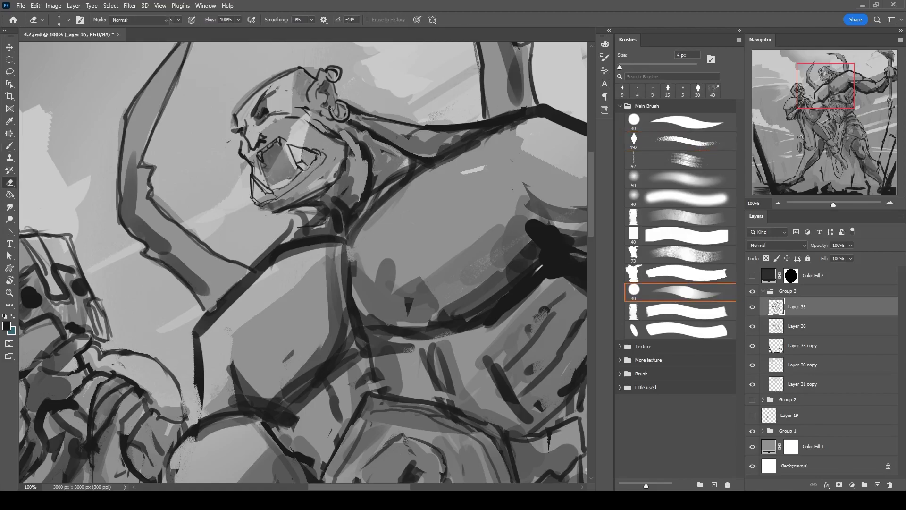
Erase the front mouth lines from the larger warrior's face and hide Layer 31 copy.
key("b")
key("e")
left_click_drag(287, 174, 267, 233)
key("bracketright")
key("bracketright")
key("bracketright")
mouse_move(245, 203)
left_mouse_down()
mouse_move(248, 231)
mouse_move(267, 233)
left_mouse_up()
key("b")
key("e")
left_click(236, 242, "ctrl")
left_click(753, 383)
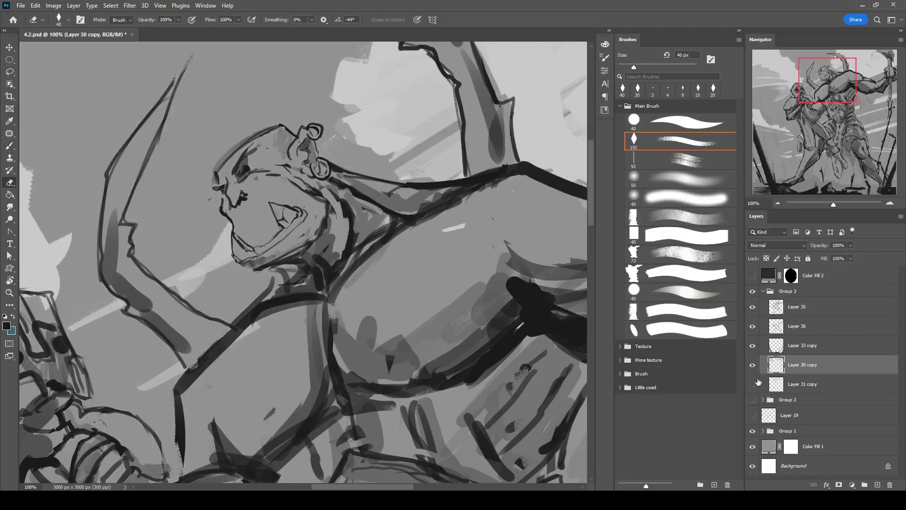
Redraw the larger warrior's nose and upper lip on Layer 35, erasing excess lines.
key("alt+bracketright")
key("alt+bracketright")
key("alt+bracketright")
key("b")
key("e")
key("b")
key("e")
mouse_move(221, 201)
left_mouse_down()
mouse_move(240, 226)
mouse_move(289, 177)
left_mouse_up()
key("b")
key("e")
key("b")
Redraw the larger warrior's open mouth and lower jaw on Layer 35 with a thinner brush.
key("bracketleft")
key("bracketleft")
key("e")
key("b")
key("e")
mouse_move(352, 212)
left_mouse_down()
mouse_move(303, 239)
mouse_move(359, 211)
left_mouse_up()
key("b")
key("bracketleft")
key("bracketleft")
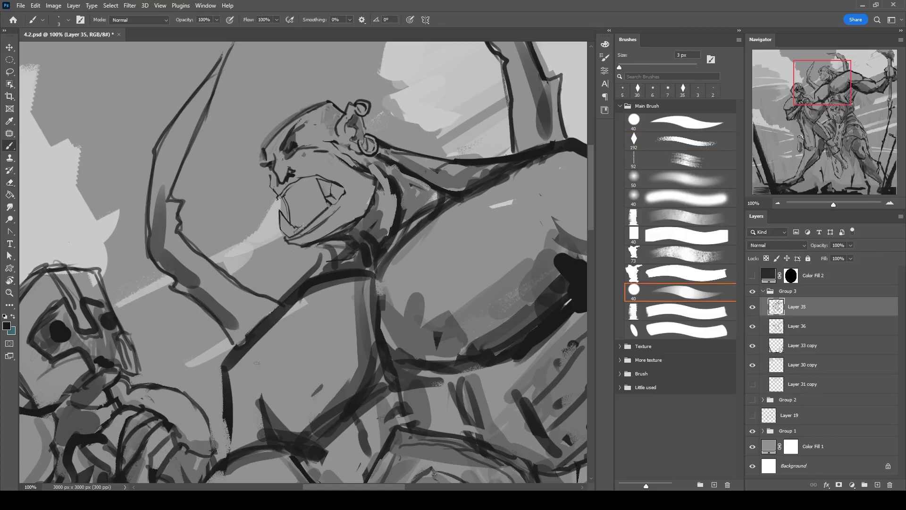
Add teeth to the larger warrior's mouth and tidy the surrounding face lines on Layer 35.
key("e")
key("b")
key("e")
key("b")
left_click_drag(330, 189, 273, 204)
key("e")
key("e")
key("ctrl+minus")
key("ctrl+minus")
key("ctrl+minus")
key("ctrl+minus")
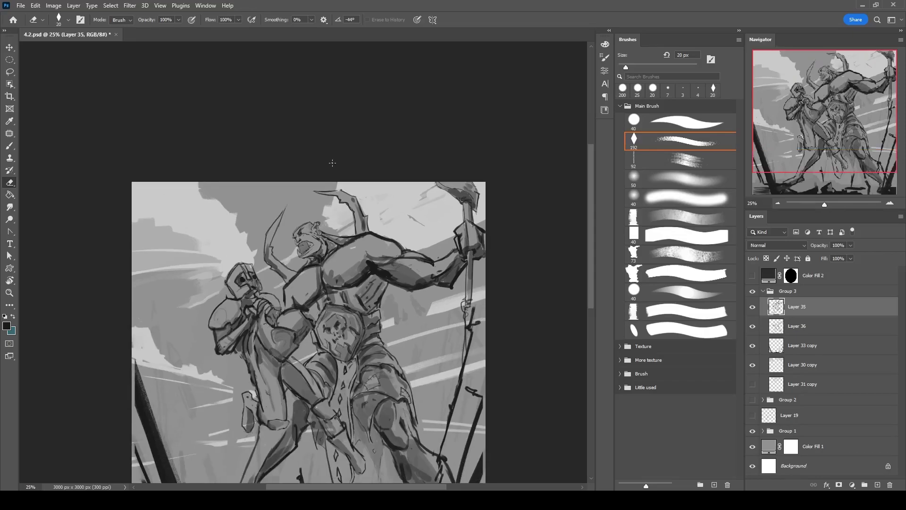
Paint over and erase the lines of the larger warrior's open mouth and lower jaw on Layer 35.
key("ctrl+plus")
key("b")
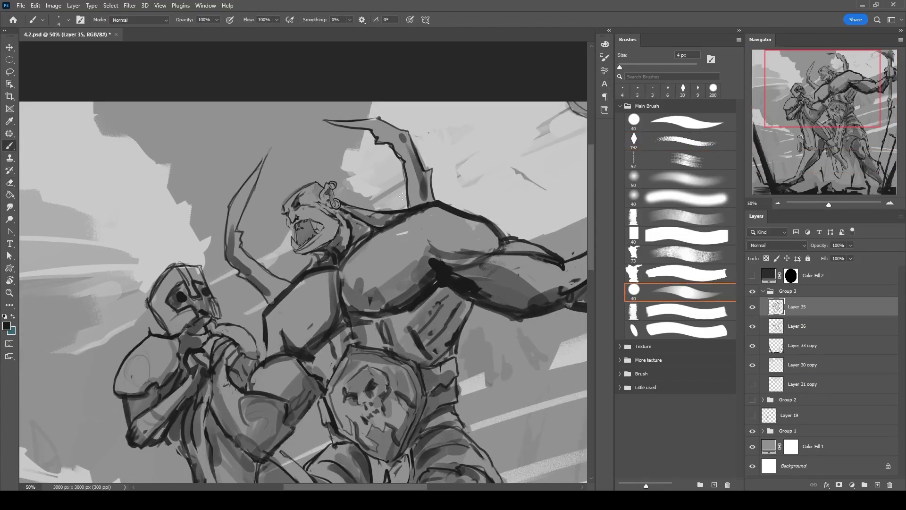
key("bracketright")
key("bracketright")
key("bracketright")
key("bracketright")
mouse_move(326, 213)
left_mouse_down()
mouse_move(369, 184)
mouse_move(357, 193)
left_mouse_up()
key("bracketright")
key("bracketright")
key("bracketright")
key("bracketright")
key("bracketright")
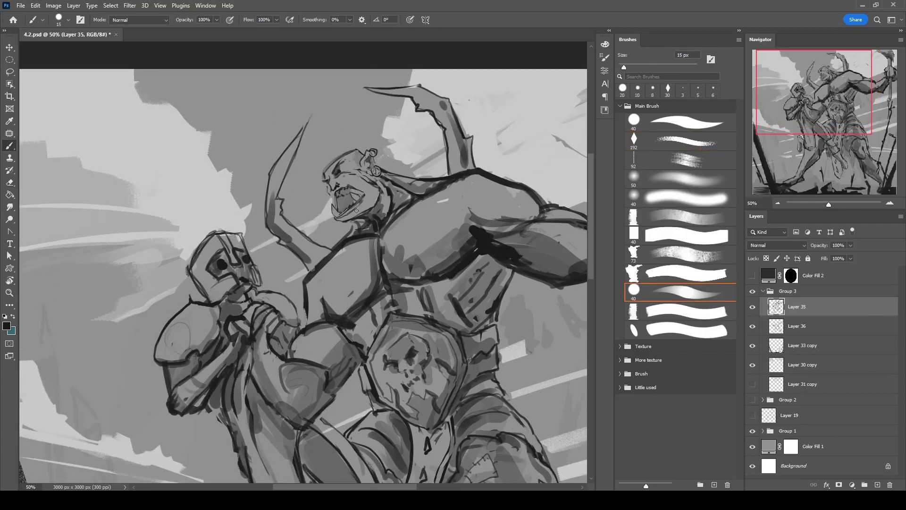
key("e")
mouse_move(337, 215)
left_mouse_down()
mouse_move(422, 162)
mouse_move(370, 202)
mouse_move(361, 171)
mouse_move(359, 201)
left_mouse_up()
Redraw the larger warrior's upper lip and mouth outline on Layer 35, reducing the brush to 4 px and erasing excess lines.
key("b")
key("bracketleft")
key("bracketleft")
key("bracketleft")
key("bracketleft")
key("bracketleft")
key("e")
key("b")
key("bracketleft")
key("bracketleft")
key("e")
key("b")
key("bracketleft")
mouse_move(392, 152)
left_mouse_down()
mouse_move(430, 100)
mouse_move(393, 151)
left_mouse_up()
key("e")
key("b")
key("bracketleft")
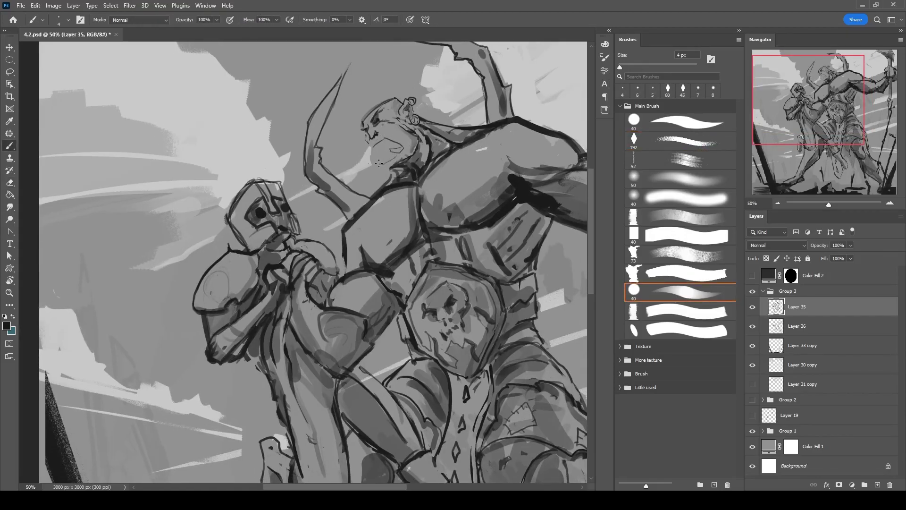
Redraw the larger warrior's chin and lower jaw outline on Layer 35, alternating fine brush strokes with erasing.
key("e")
key("b")
key("bracketright")
key("bracketleft")
key("e")
key("b")
key("e")
key("b")
key("bracketright")
key("bracketright")
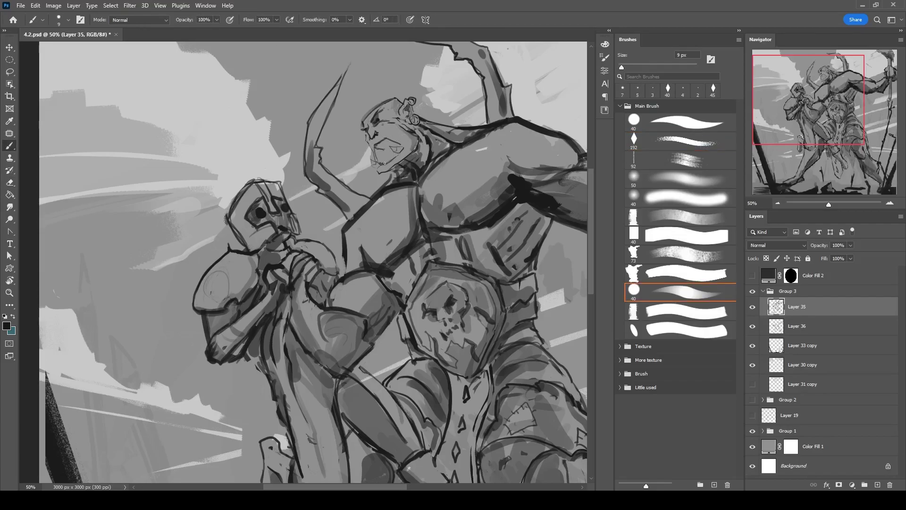
Select around the larger warrior's jaw and reshape the lip and mouth lines on Layer 35.
left_click_drag(497, 113, 456, 108)
left_click(581, 231)
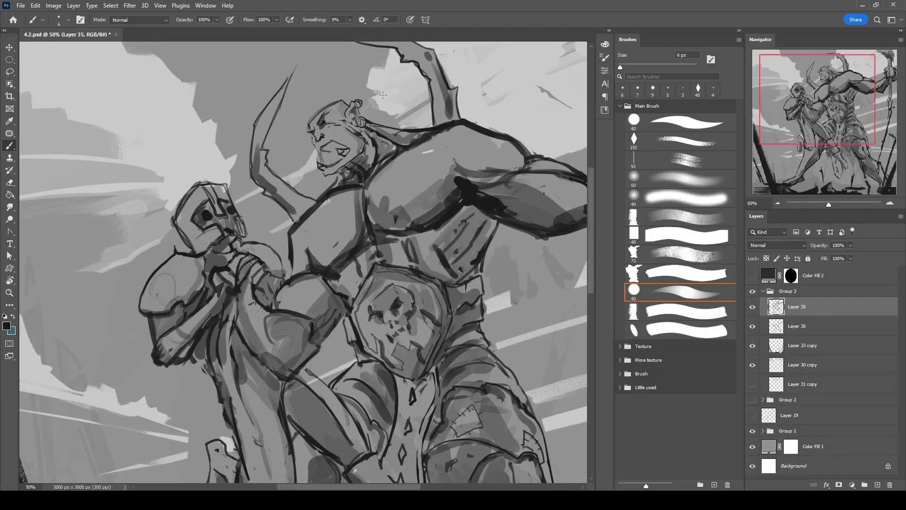
key("l")
mouse_move(313, 162)
left_mouse_down()
mouse_move(329, 173)
mouse_move(313, 163)
left_mouse_up()
key("b")
key("e")
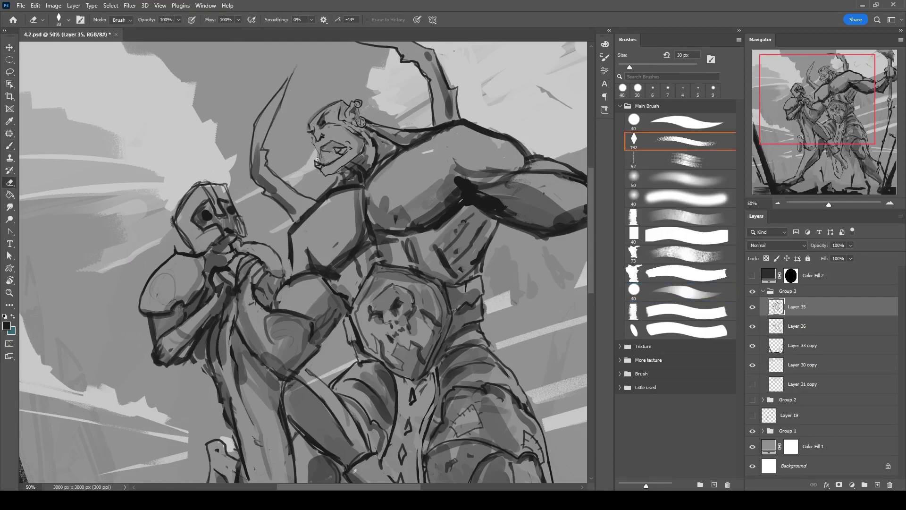
key("b")
left_click_drag(339, 121, 405, 97)
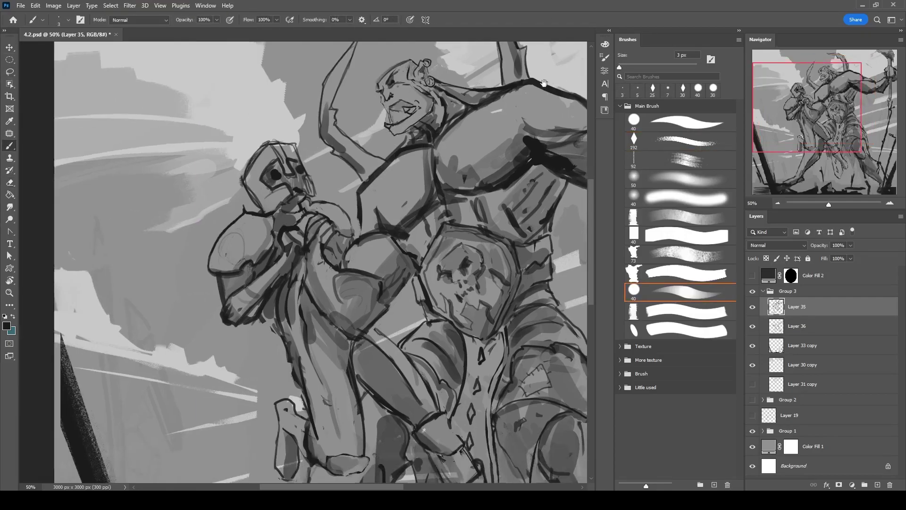
Draw fine teeth and inner mouth lines on the larger warrior's face using brush sizes from 1 px to 4 px.
key("bracketleft")
key("bracketleft")
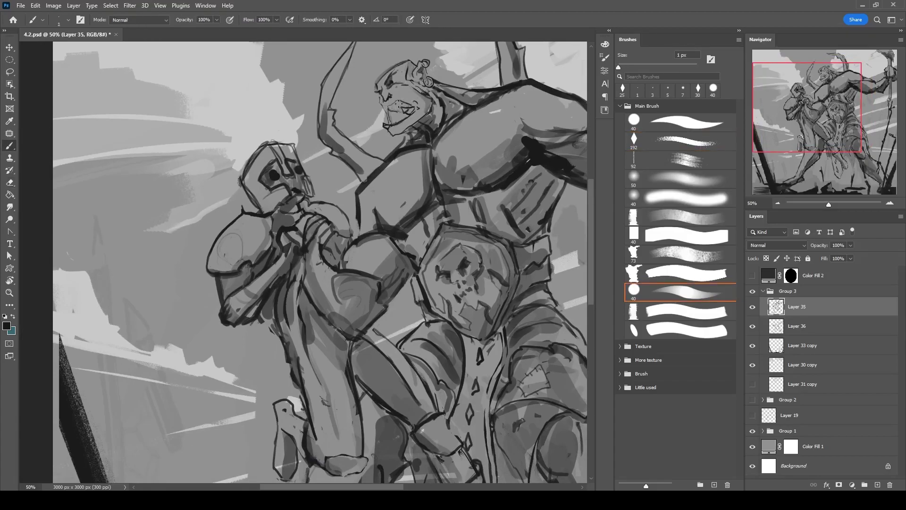
key("bracketright")
key("bracketright")
left_click_drag(459, 86, 413, 126)
key("ctrl+minus")
key("ctrl+minus")
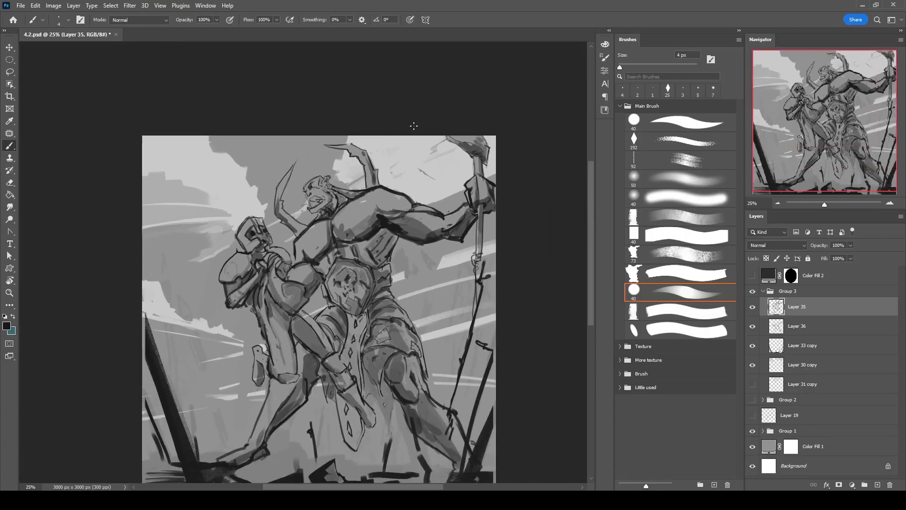
Expand Group 2 and touch up the larger warrior's mouth and jaw lines on Layer 35.
left_click(764, 400)
key("ctrl+plus")
key("ctrl+plus")
key("ctrl+plus")
key("e")
key("b")
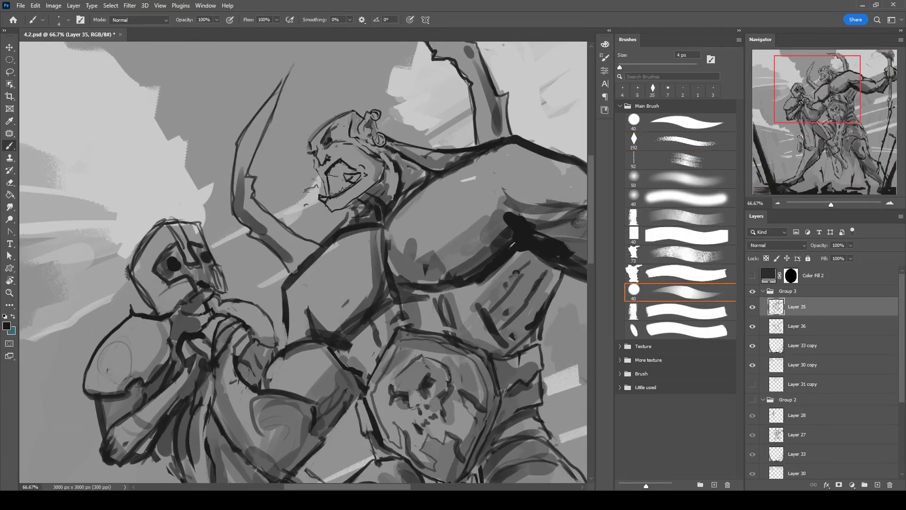
key("e")
key("b")
Refine the larger warrior's snarling mouth, nose and brow with alternating brush and eraser strokes.
mouse_move(355, 160)
left_mouse_down()
mouse_move(371, 128)
mouse_move(402, 113)
mouse_move(378, 117)
mouse_move(434, 86)
left_mouse_up()
key("e")
key("b")
key("e")
key("b")
key("e")
key("b")
key("e")
key("b")
key("ctrl+z")
key("e")
key("b")
key("e")
key("b")
key("]")
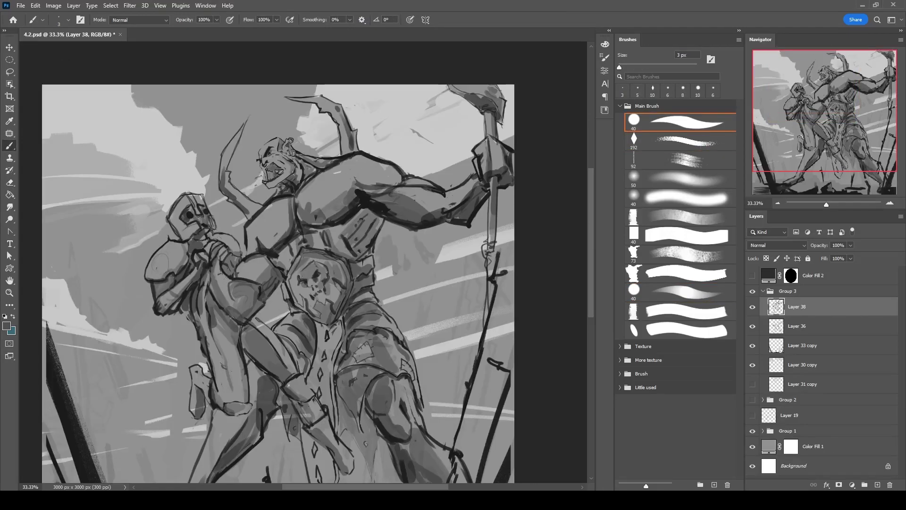
Erase and redraw the smaller warrior's facial features inside the helmet opening on Layer 38.
key("e")
key("b")
key("x")
key("e")
left_click_drag(187, 218, 218, 204)
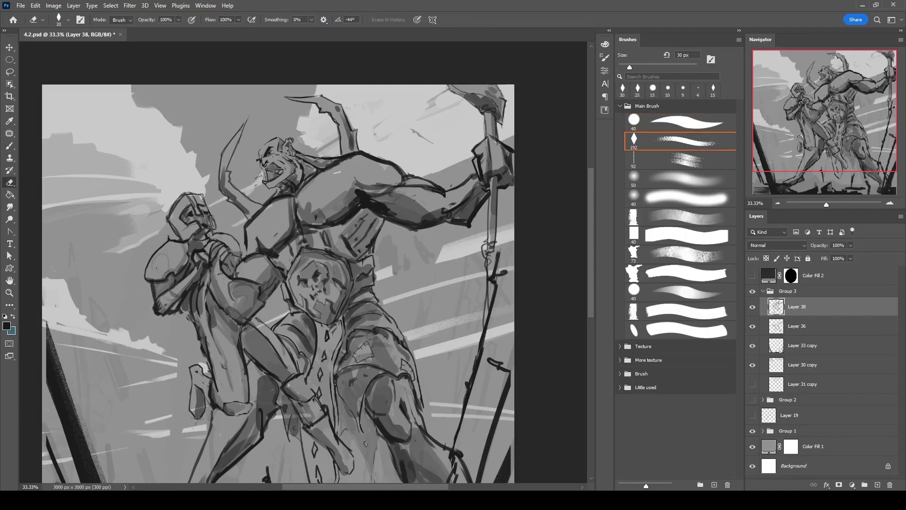
key("b")
left_click_drag(202, 219, 200, 221)
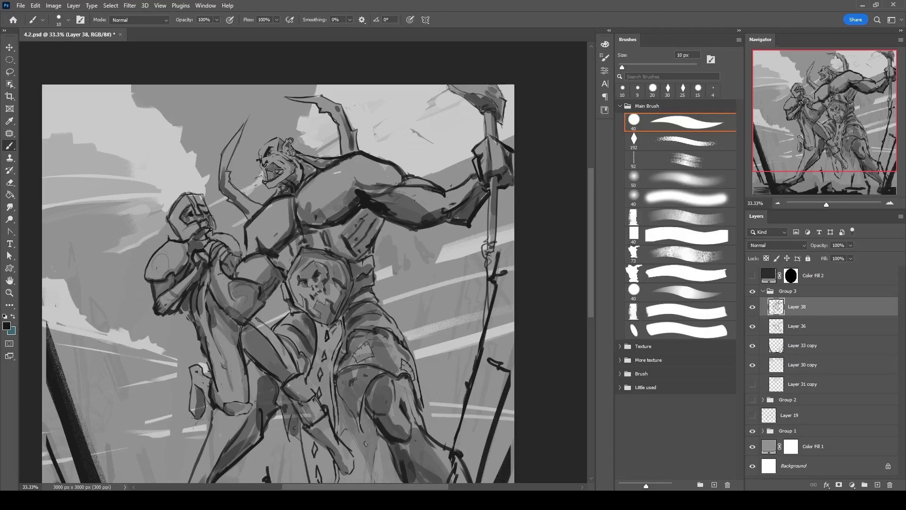
Paint over and re-outline the smaller warrior's helmet and face guard on Layer 38.
key("bracketright")
key("bracketright")
key("bracketright")
key("bracketright")
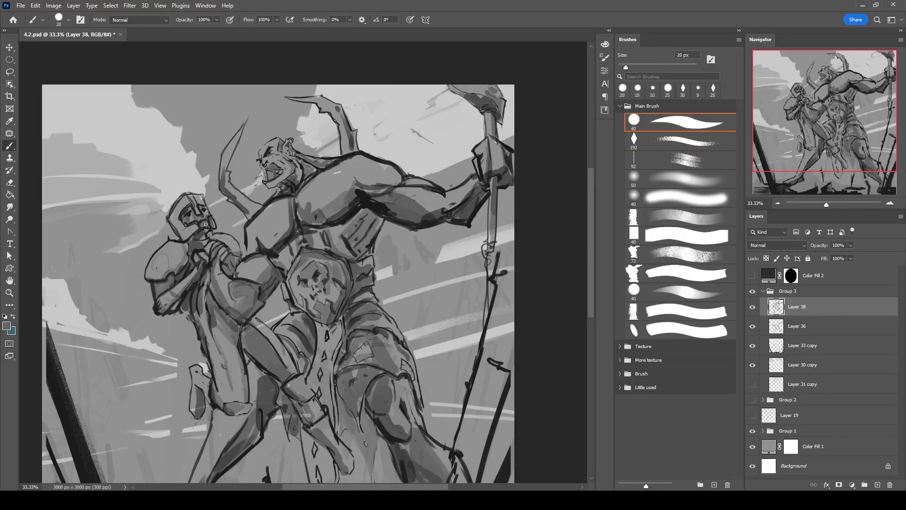
key("bracketleft")
mouse_move(181, 208)
left_mouse_down()
mouse_move(184, 218)
mouse_move(224, 152)
left_mouse_up()
key("e")
key("b")
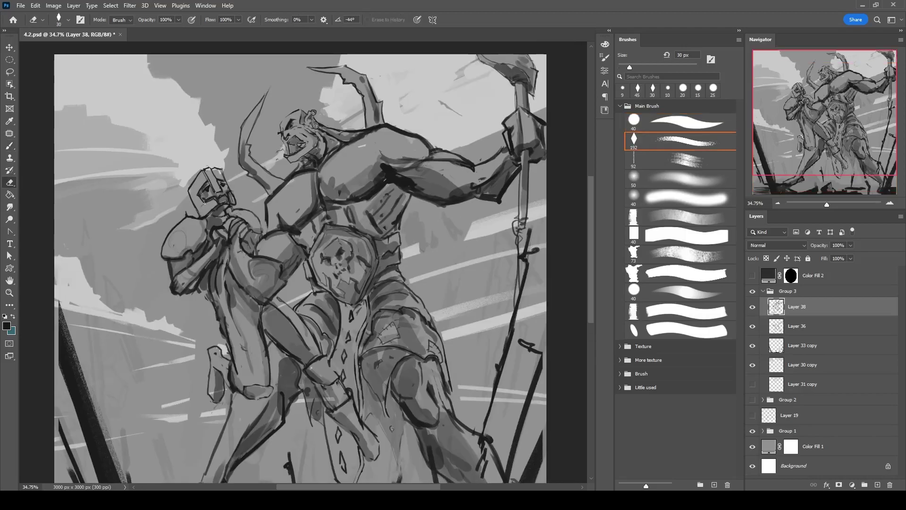
left_click_drag(241, 100, 276, 79)
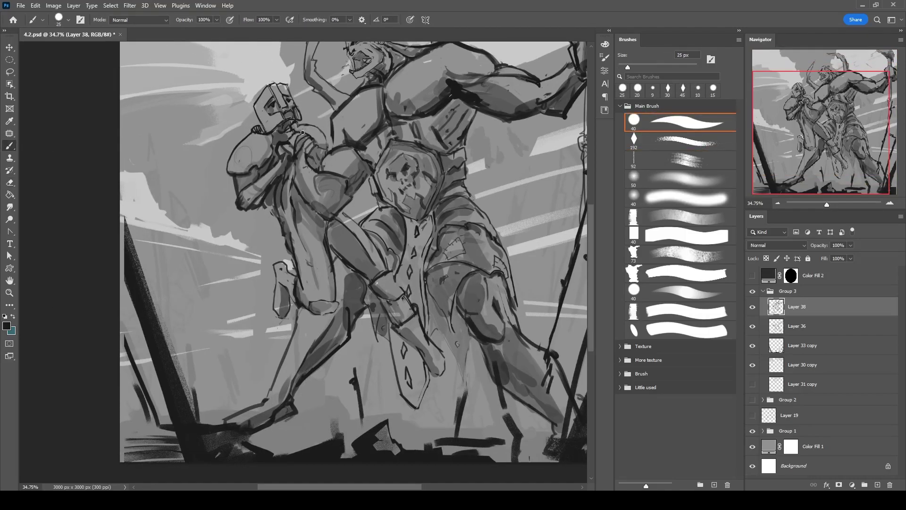
Redraw the smaller warrior's hands and add a collar detail at the shoulder armour on Layer 38.
scroll(284, 130, "up", 2)
key("bracketleft")
key("bracketleft")
mouse_move(293, 150)
left_mouse_down()
mouse_move(295, 168)
mouse_move(333, 156)
mouse_move(318, 155)
left_mouse_up()
key("bracketright")
scroll(330, 156, "up", 5)
scroll(330, 156, "right", 3)
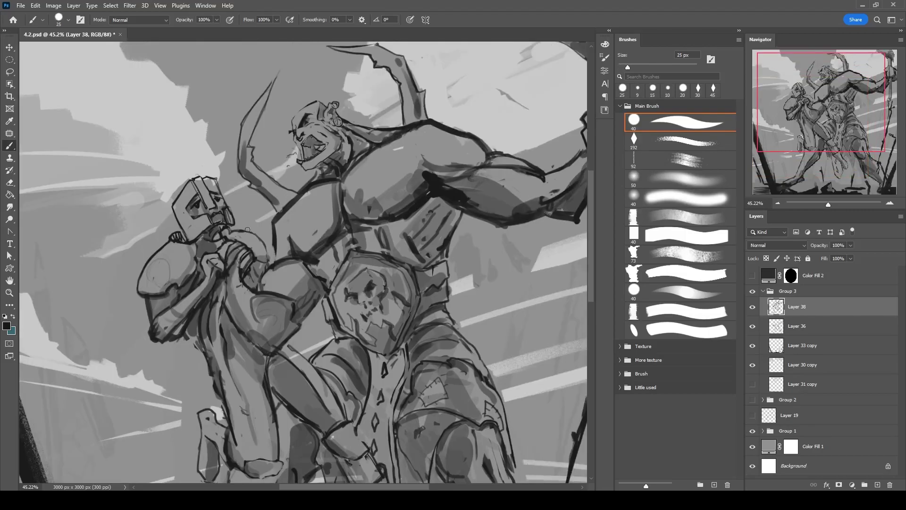
Draw curved bands and a small square detail across the larger warrior's raised shoulder with a 10 px brush.
scroll(356, 143, "down", 1)
key("bracketleft")
key("bracketleft")
scroll(329, 197, "up", 3)
scroll(329, 197, "right", 2)
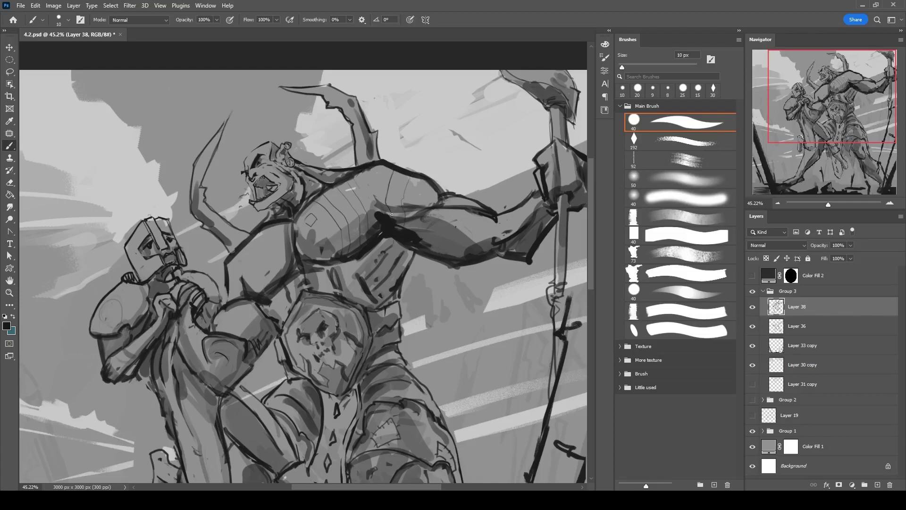
left_click_drag(349, 199, 397, 176)
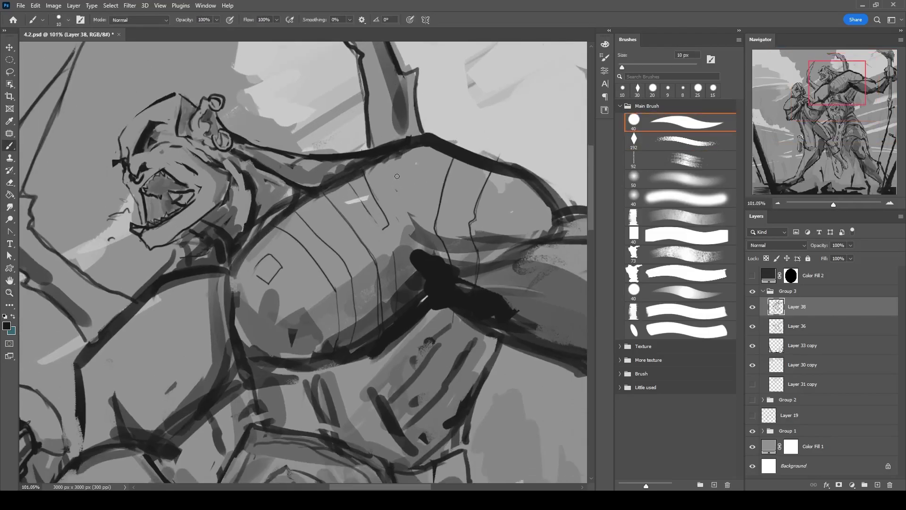
Add band lines to the upper arm and forearm of the larger warrior's arm gripping the opponent.
key("ctrl+minus")
key("ctrl+minus")
scroll(372, 241, "down", 3)
scroll(372, 241, "left", 3)
mouse_move(339, 198)
left_mouse_down()
mouse_move(307, 287)
mouse_move(341, 324)
left_mouse_up()
left_click_drag(441, 300, 452, 240)
key("ctrl+minus")
key("ctrl+minus")
left_click_drag(553, 184, 480, 156)
key("bracketleft")
scroll(367, 223, "down", 2)
scroll(178, 252, "left", 2)
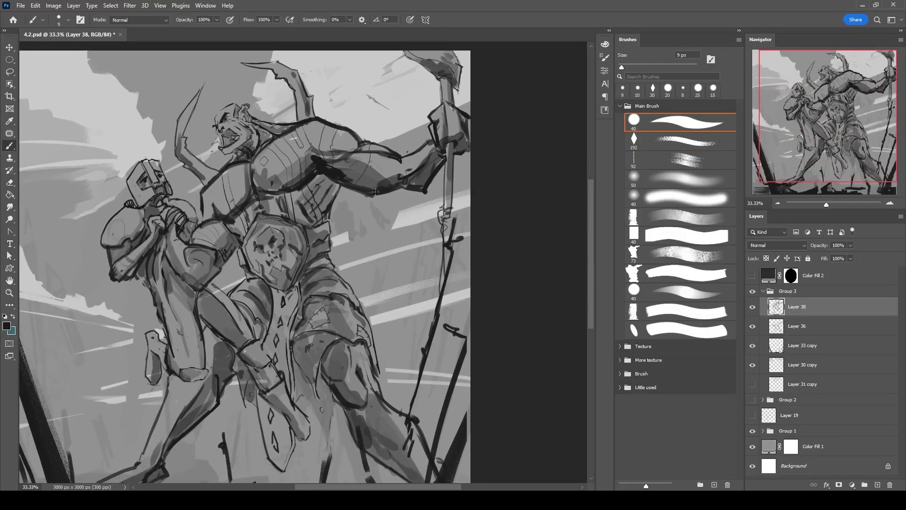
Draw tattered strands hanging from the larger warrior's outstretched arm.
left_click_drag(385, 146, 383, 224)
key("e")
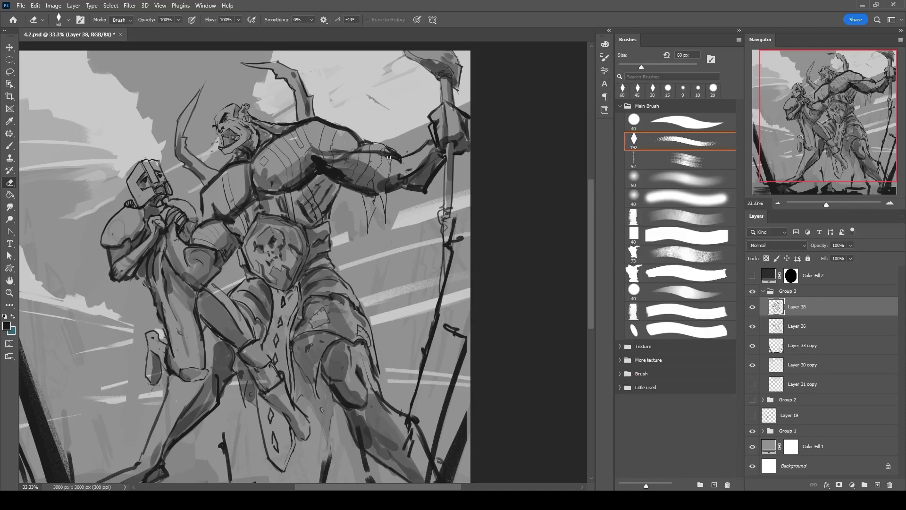
key("b")
key("bracketleft")
Add bands and bracer details to the larger warrior's outstretched forearm, plus lines along the ribs, on Layer 38.
left_click_drag(367, 199, 382, 170)
left_click_drag(447, 127, 438, 112)
key("bracketleft")
key("bracketleft")
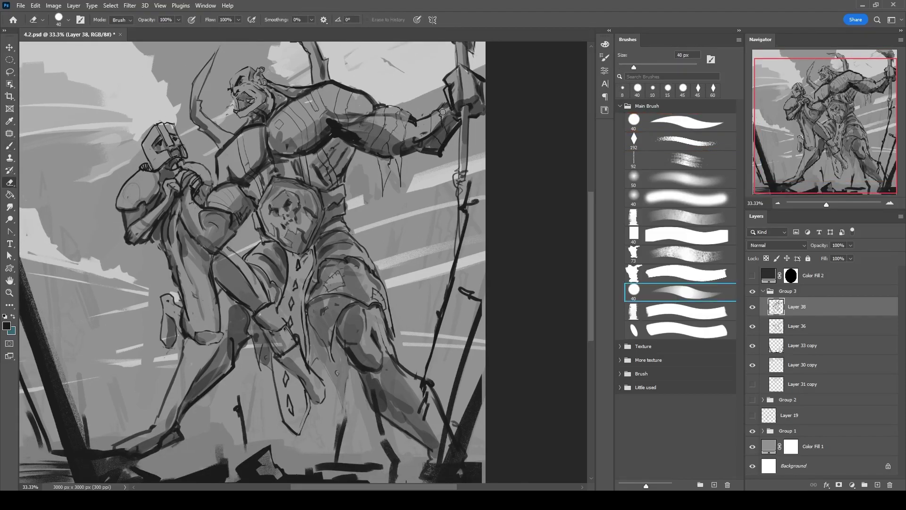
left_click_drag(448, 143, 443, 189)
scroll(417, 125, "up", 1)
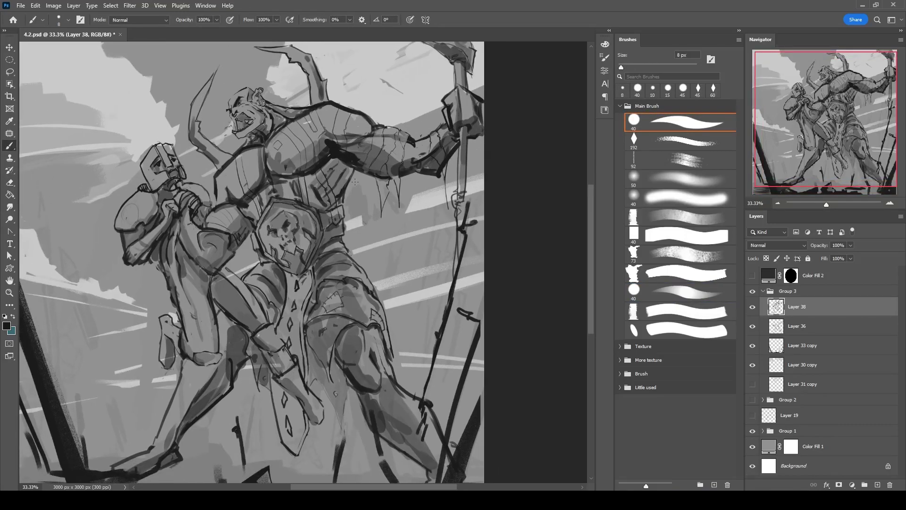
key("bracketright")
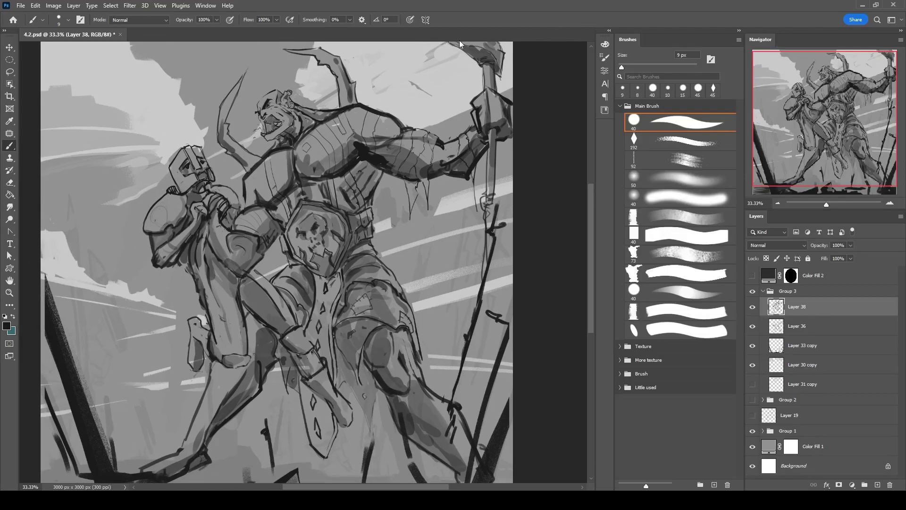
Create a new layer above Layer 38 and draw small angular plates on top of the larger warrior's shoulder.
key("ctrl+shift+alt+n")
key("bracketright")
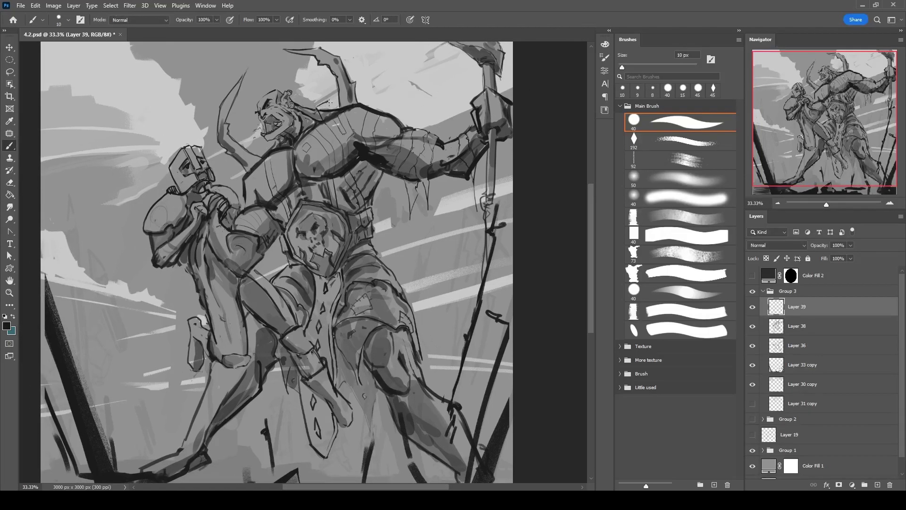
key("comma")
key("period")
key("bracketright")
Erase the diamond ornaments on the larger warrior's hanging loincloth on Layer 38 and draw more angular ones.
key("alt+bracketleft")
key("comma")
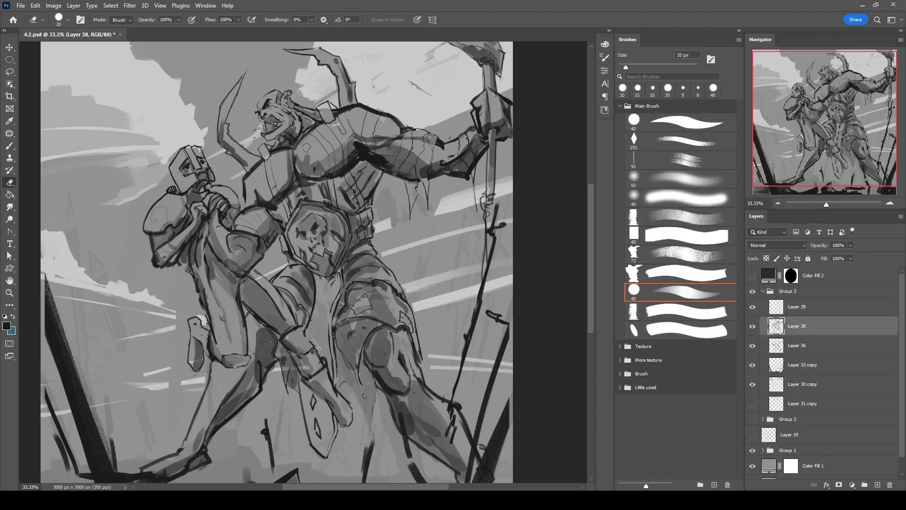
key("period")
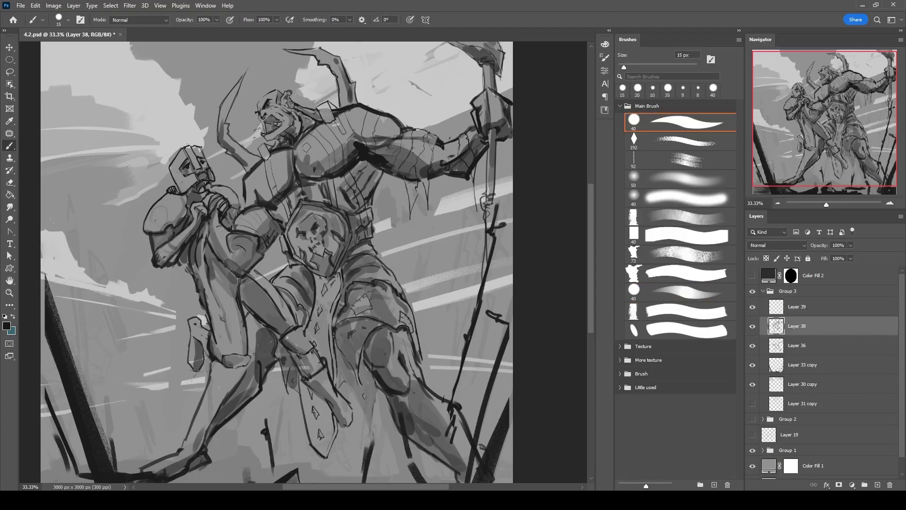
key("bracketright")
key("ctrl+minus")
Save the file, then wrap chains along both curved horns on Layer 39 using the chain brush at 50 and 45 px.
key("alt+bracketright")
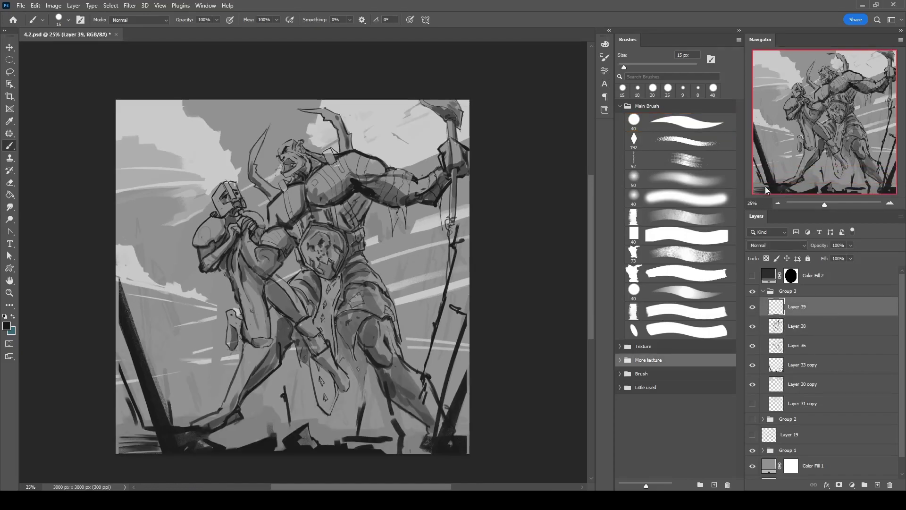
key("ctrl+s")
scroll(729, 437, "down", 10)
left_click(680, 221)
left_click_drag(322, 109, 339, 131)
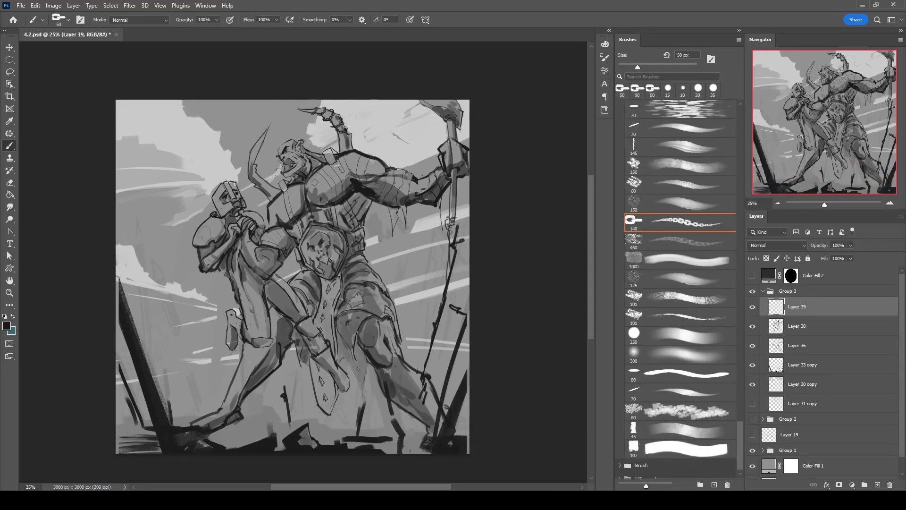
left_click_drag(257, 140, 265, 222)
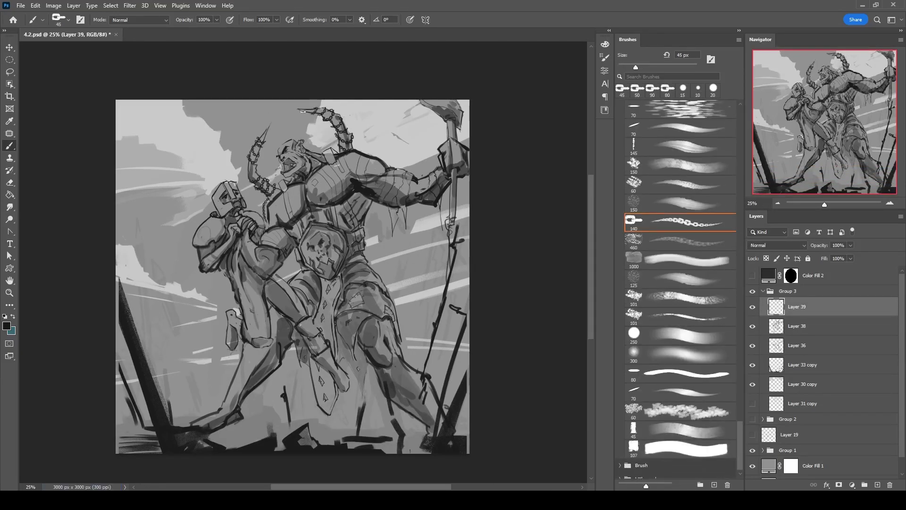
Draw a chain hanging down the shaft of the larger warrior's weapon and enlarge the chain brush.
left_click_drag(286, 128, 273, 106)
left_click_drag(440, 181, 435, 248)
key("bracketright")
key("bracketright")
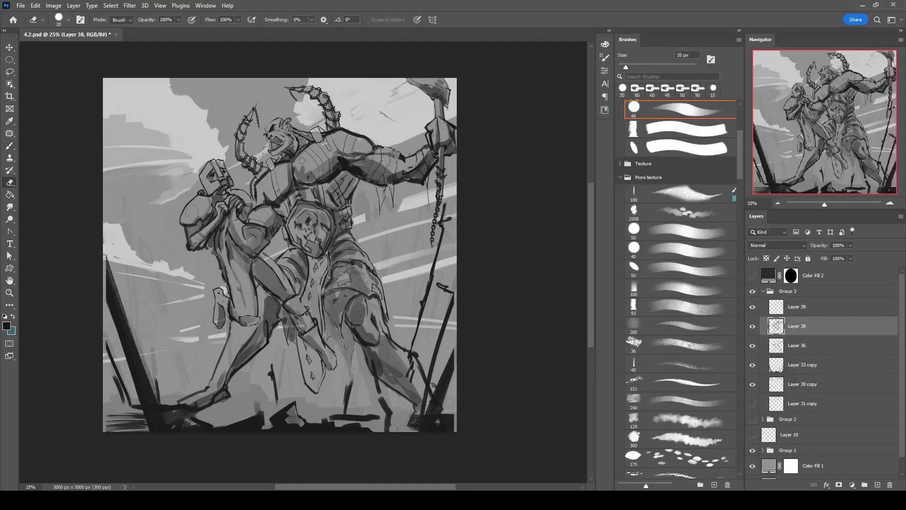
Wrap chains around the larger warrior's rear shin and clean up overlapping lines.
left_click_drag(220, 372, 237, 295)
key("e")
key("b")
Hang chains from the larger warrior's waist and loop a chain around the front leg below the knee on Layer 39.
left_click_drag(337, 194, 363, 342)
mouse_move(309, 204)
left_mouse_down()
mouse_move(308, 335)
mouse_move(299, 238)
mouse_move(292, 331)
left_mouse_up()
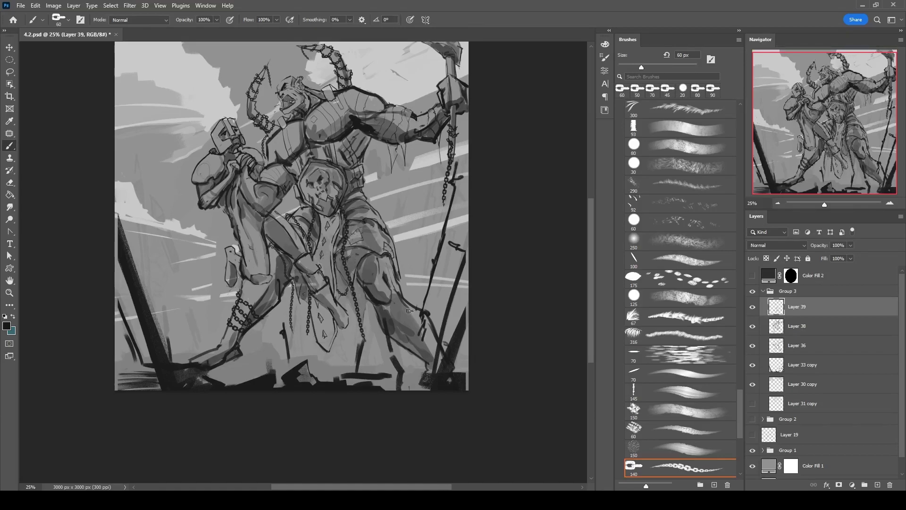
left_click_drag(413, 309, 373, 333)
mouse_move(409, 213)
left_mouse_down()
mouse_move(402, 248)
mouse_move(390, 236)
left_mouse_up()
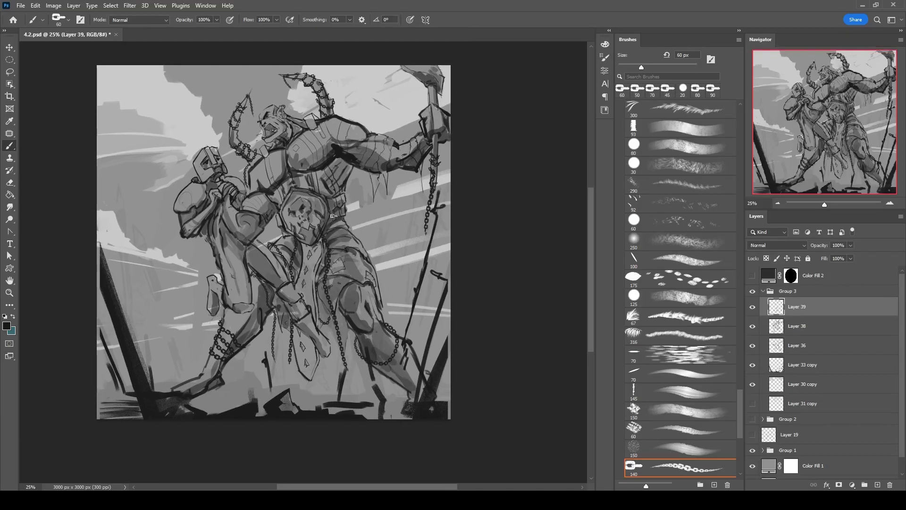
Erase the stray chain beside the smaller warrior's thigh and redraw the long chain hanging from the larger warrior's waist on Layer 39.
key("e")
left_click_drag(257, 281, 269, 359)
key("b")
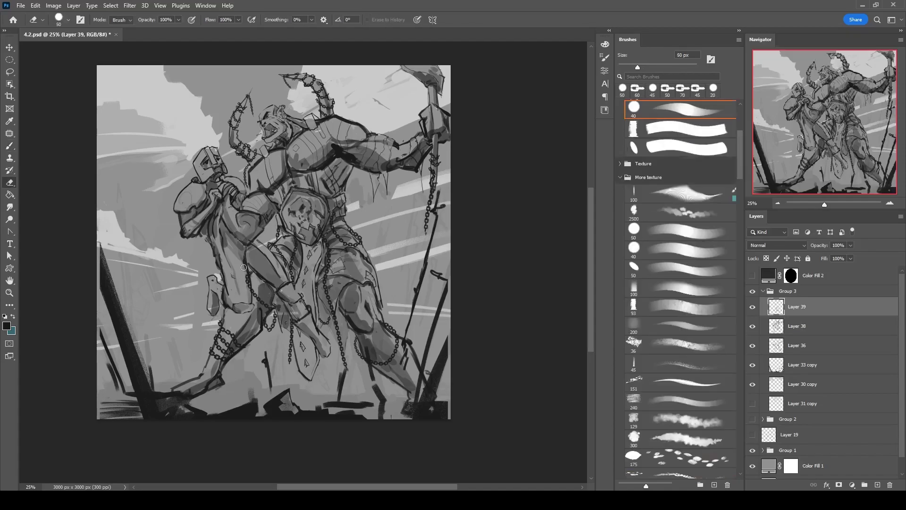
left_click_drag(322, 236, 336, 383)
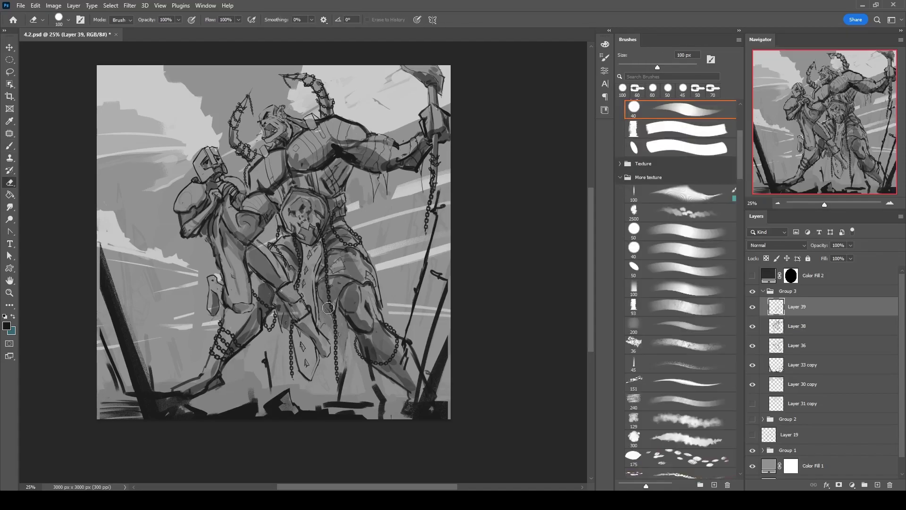
Tone the chains on a new clipped layer and consolidate them with it into a single Layer 40 at the top of Group 3.
key("ctrl+shift+alt+n")
key("ctrl+alt+g")
key("period")
key("bracketleft")
key("bracketleft")
key("bracketleft")
key("bracketleft")
key("bracketleft")
left_click(798, 326)
key("Delete")
left_click(716, 119)
key("ctrl+plus")
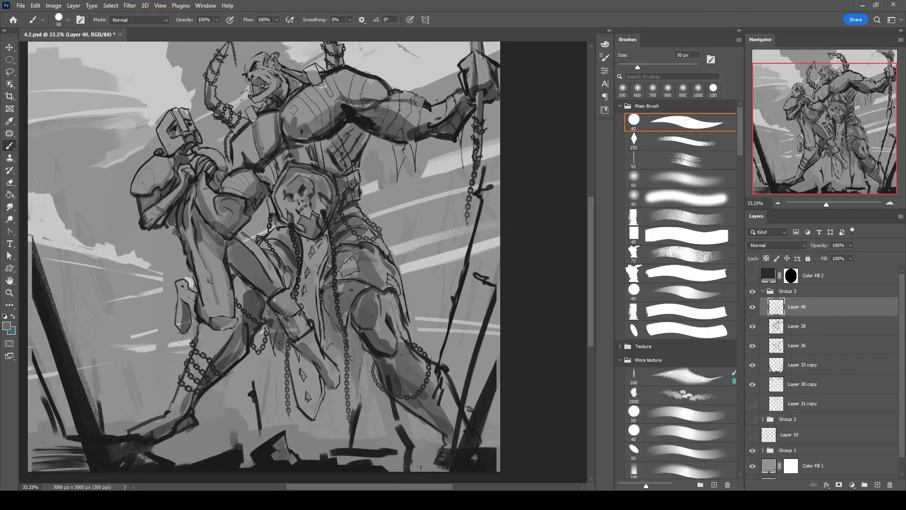
Paint dark strap bands across the larger warrior's chest and shoulder on Layer 40 with the round brush at 60 px.
key("period")
key("bracketright")
mouse_move(302, 92)
left_mouse_down()
mouse_move(321, 150)
mouse_move(333, 100)
mouse_move(352, 170)
left_mouse_up()
left_click_drag(354, 76, 364, 108)
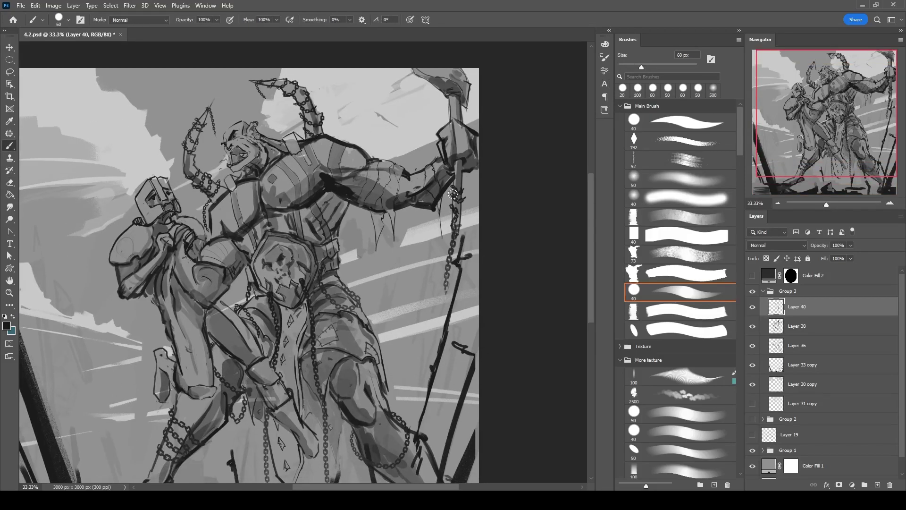
Paint dark wrap bands on the larger warrior's raised forearm with the round brush at 35 px.
key("bracketleft")
key("bracketleft")
left_click_drag(423, 174, 435, 202)
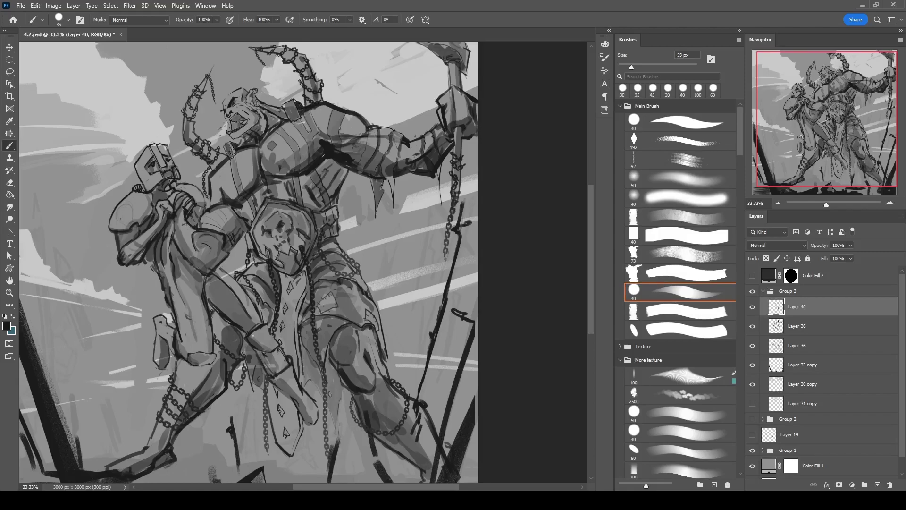
key("ctrl+minus")
key("ctrl+minus")
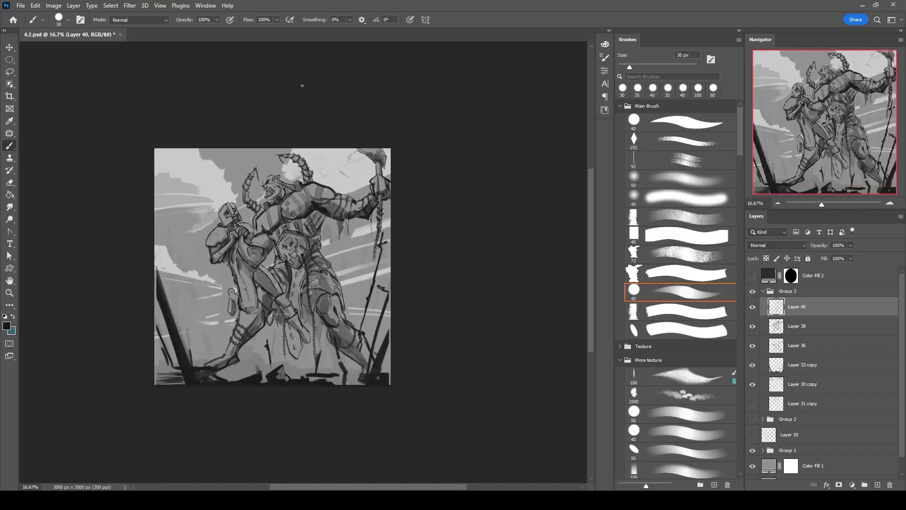
Add Layer 41 above Layer 36 at 50% opacity and paint light strokes on the larger warrior's upper body with the textured diamond brush.
left_click(763, 291)
key("ctrl+plus")
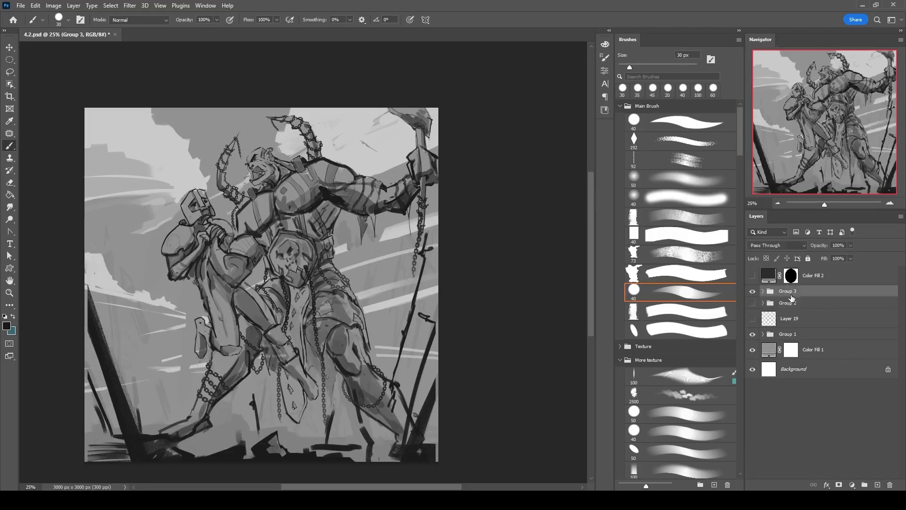
left_click(763, 291)
left_click(797, 345)
left_click(680, 141)
left_click_drag(286, 166, 296, 191)
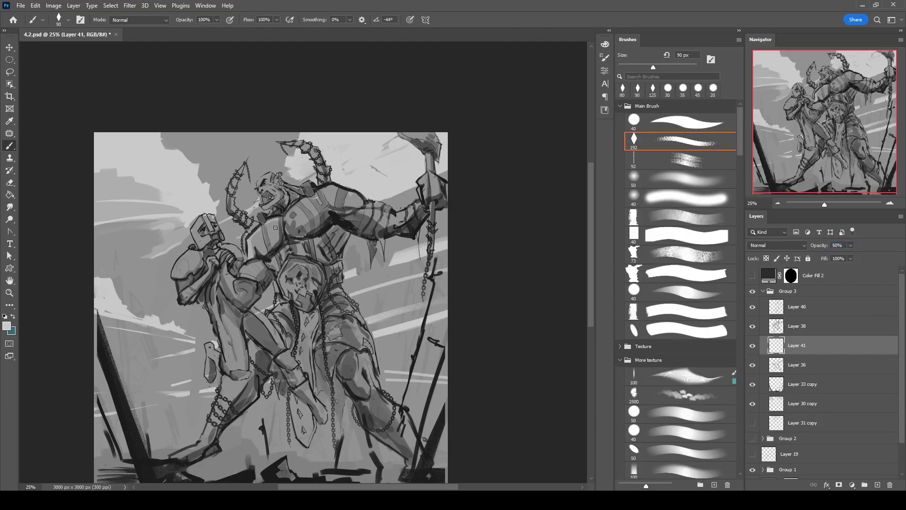
key("bracketleft")
key("bracketleft")
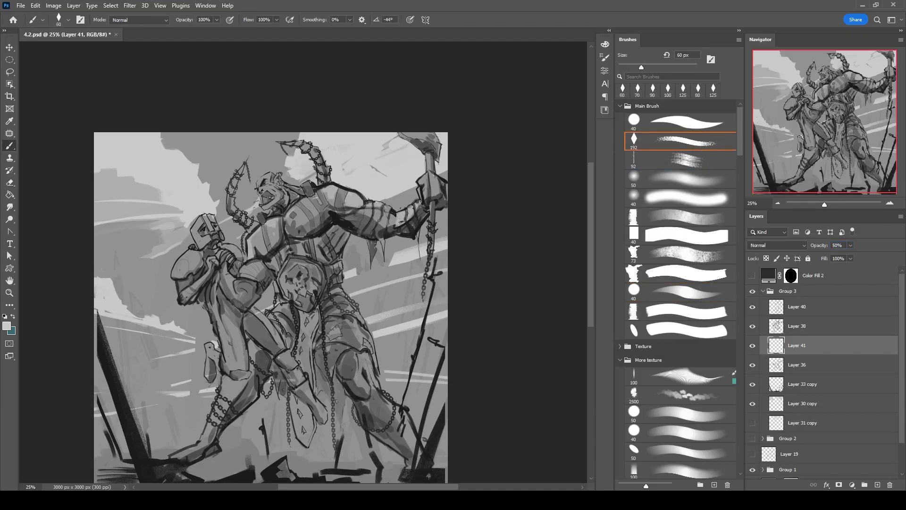
Highlight the larger warrior's face, shoulder, skull plate and loincloth, and raise Layer 41's opacity to 70%.
key("bracketright")
key("bracketright")
key("bracketright")
key("bracketleft")
key("bracketleft")
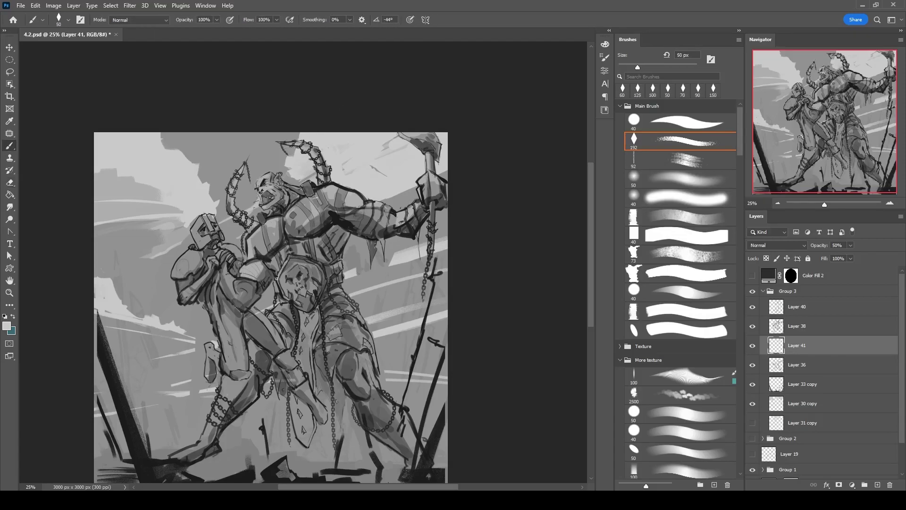
key("7")
key("e")
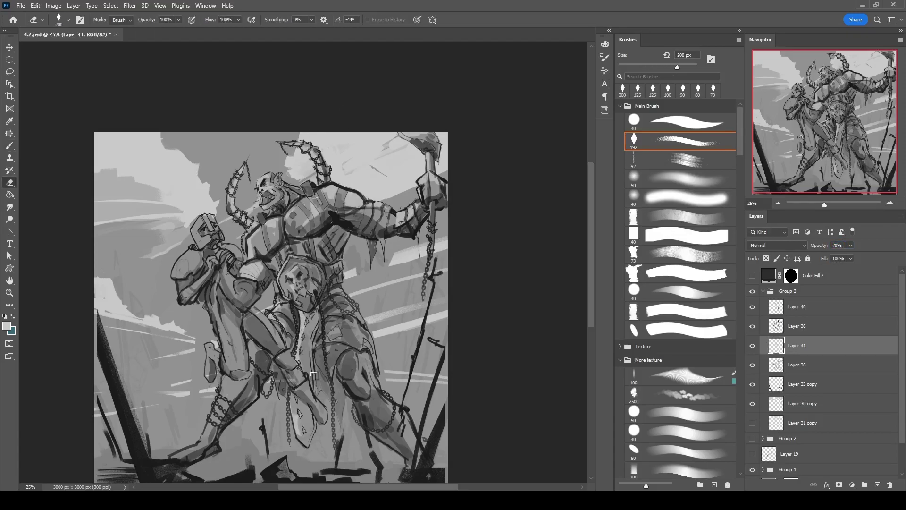
Paint highlights on the larger warrior's front thigh and knee on Layer 41, and move Layer 33 copy to the top of Group 3.
key("b")
mouse_move(368, 355)
left_mouse_down()
mouse_move(354, 383)
mouse_move(391, 409)
mouse_move(421, 450)
left_mouse_up()
key("e")
key("bracketleft")
key("bracketleft")
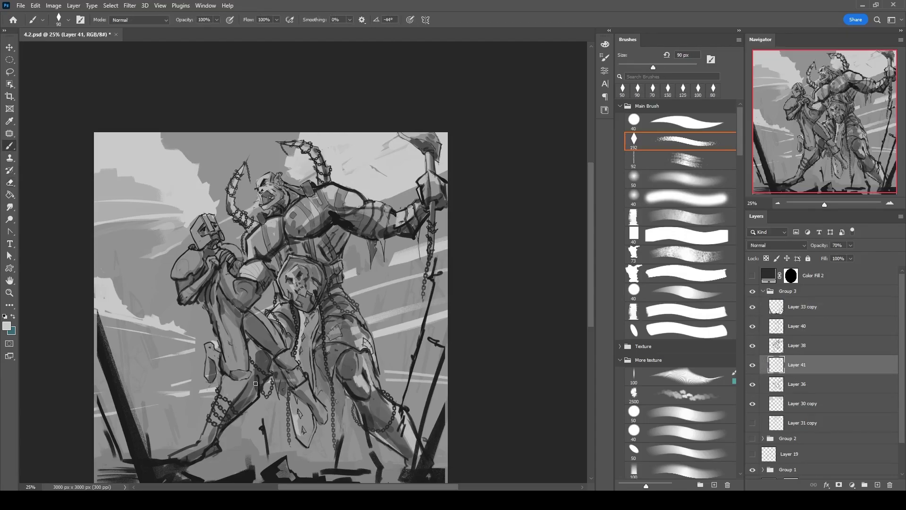
Highlight the larger warrior's rear leg on Layer 41 with the diamond brush at 90 px.
key("b")
left_click_drag(230, 387, 268, 376)
key("bracketleft")
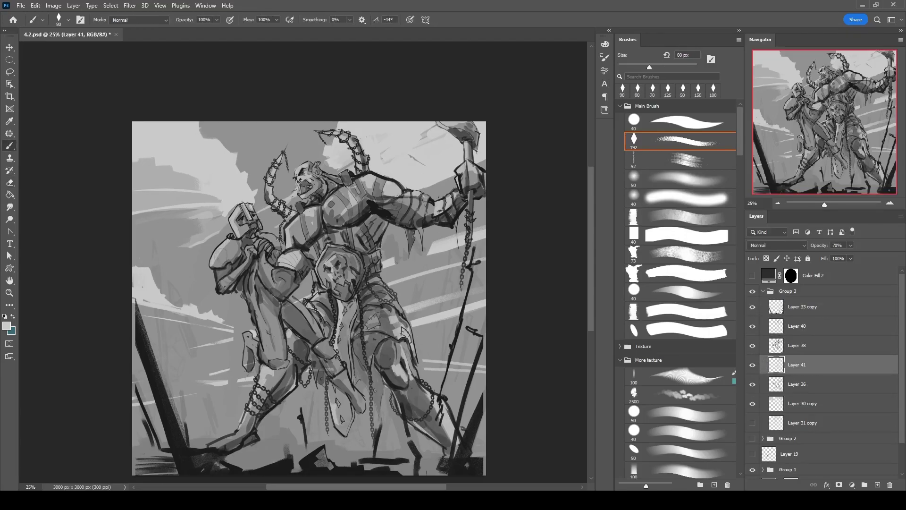
Paint and clean up highlights on the smaller warrior's torso, the larger warrior's raised arm and the weapon on Layer 41.
key("bracketright")
key("bracketright")
mouse_move(251, 248)
left_mouse_down()
mouse_move(240, 268)
mouse_move(269, 340)
left_mouse_up()
key("bracketleft")
key("bracketleft")
key("bracketleft")
key("bracketleft")
key("bracketleft")
key("bracketleft")
mouse_move(305, 283)
left_mouse_down()
mouse_move(472, 158)
mouse_move(498, 172)
mouse_move(497, 146)
left_mouse_up()
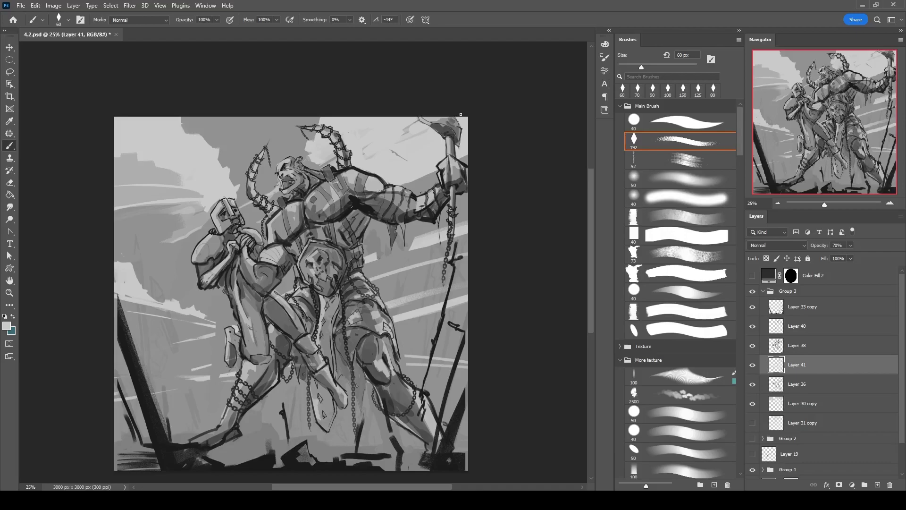
key("e")
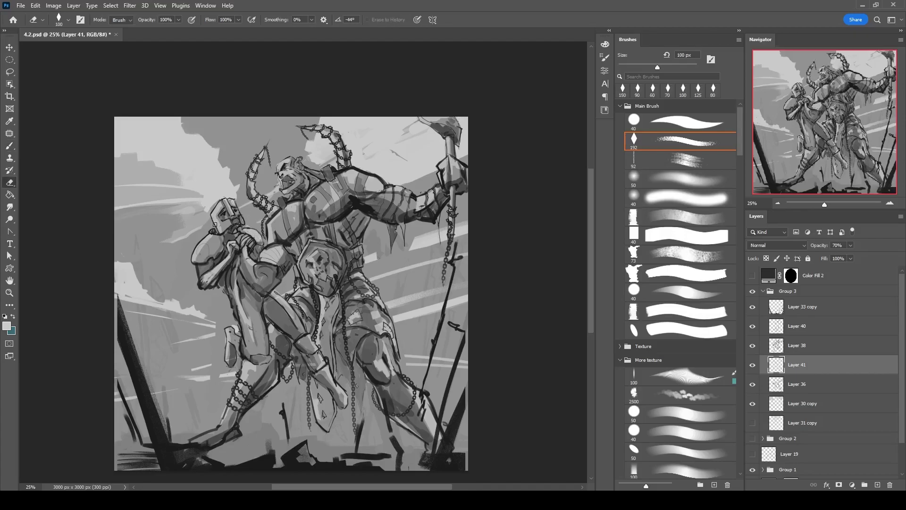
key("b")
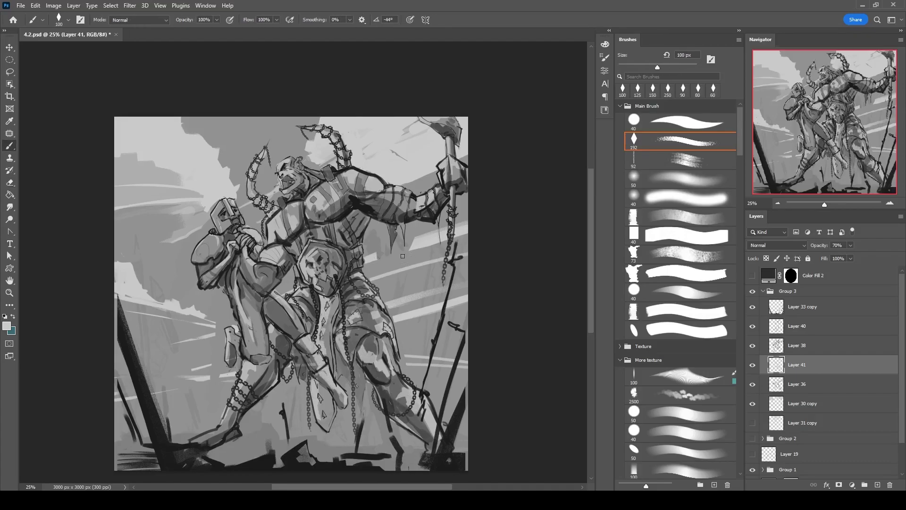
Add Layer 42 and lay broad light strokes over the figures with the diamond brush at 1200 px, at 30% layer opacity.
key("ctrl+shift+alt+n")
mouse_move(188, 113)
left_mouse_down()
mouse_move(404, 430)
mouse_move(392, 394)
left_mouse_up()
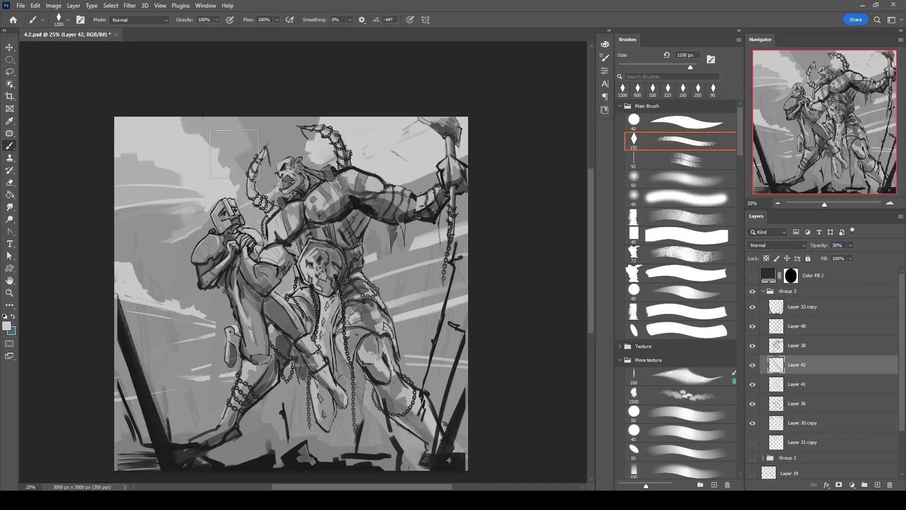
scroll(378, 184, "down", 2)
Add Layer 43 and paint dark shadows under the larger warrior's raised arm, along the torso and on the weapon hand.
key("ctrl+shift+alt+n")
key("bracketleft")
mouse_move(363, 190)
left_mouse_down()
mouse_move(359, 208)
mouse_move(348, 241)
left_mouse_up()
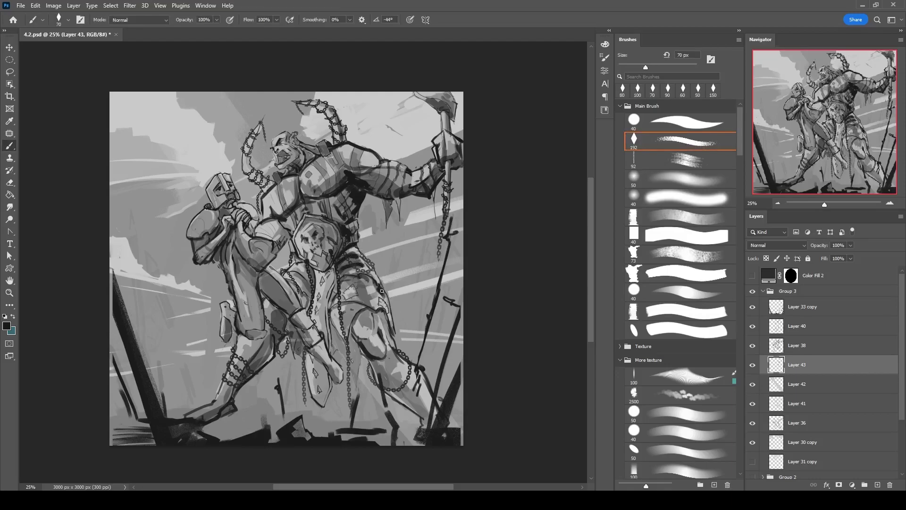
key("bracketright")
key("bracketright")
key("bracketright")
key("bracketright")
mouse_move(361, 182)
left_mouse_down()
mouse_move(394, 191)
mouse_move(457, 161)
left_mouse_up()
Paint dark shadows on the smaller warrior's shoulder, torso and legs on Layer 43.
key("bracketleft")
key("bracketleft")
key("bracketleft")
key("bracketleft")
key("bracketright")
key("bracketright")
left_click_drag(222, 233, 191, 228)
left_click_drag(236, 247, 279, 305)
left_click_drag(264, 272, 290, 312)
left_click_drag(246, 311, 231, 332)
Lower the opacity of the shadow layer, Layer 43, to 35%.
left_click_drag(838, 245, 826, 248)
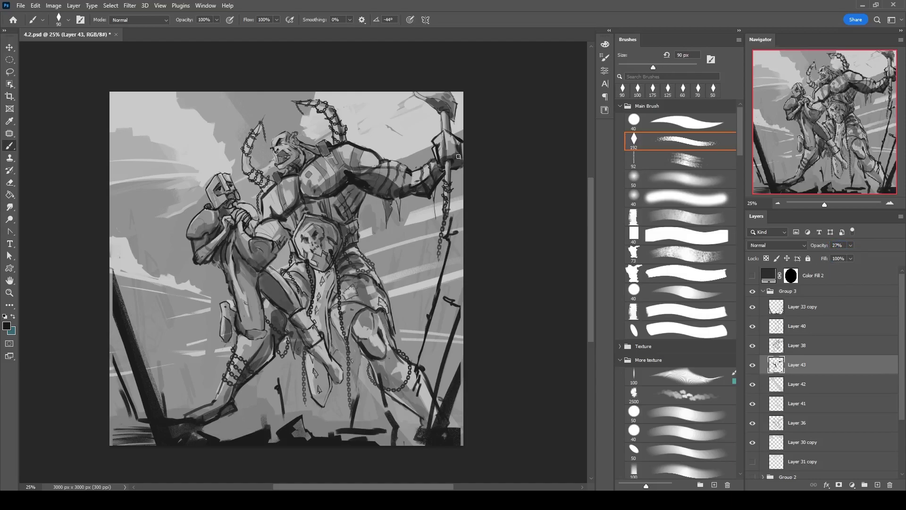
key("bracketleft")
left_click_drag(851, 245, 853, 245)
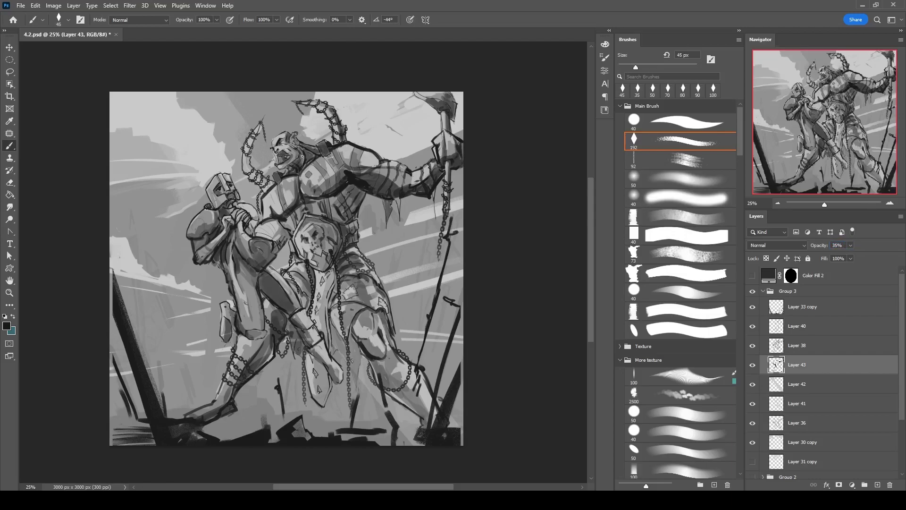
Add more shadow strokes along the larger warrior's loincloth on Layer 43 with the diamond brush at 70 px.
key("bracketright")
key("bracketright")
key("bracketright")
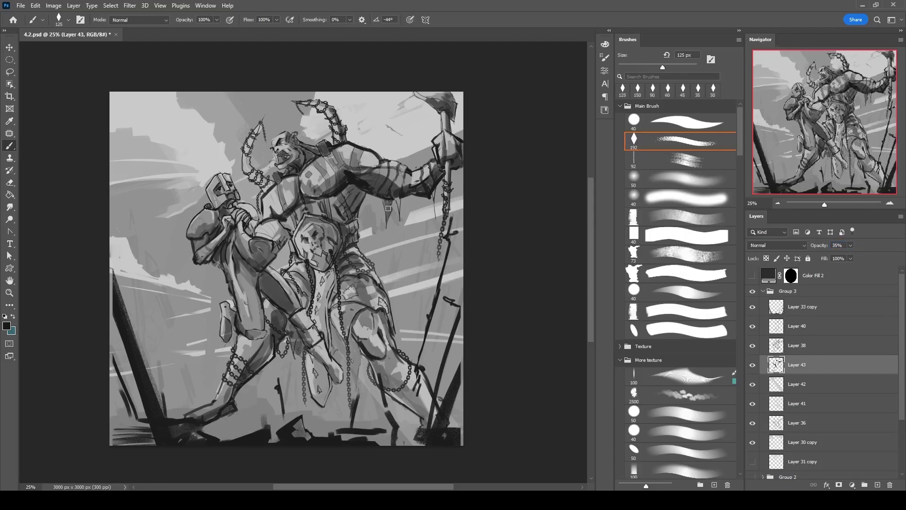
key("bracketleft")
key("bracketleft")
key("bracketleft")
key("bracketleft")
left_click_drag(336, 269, 327, 401)
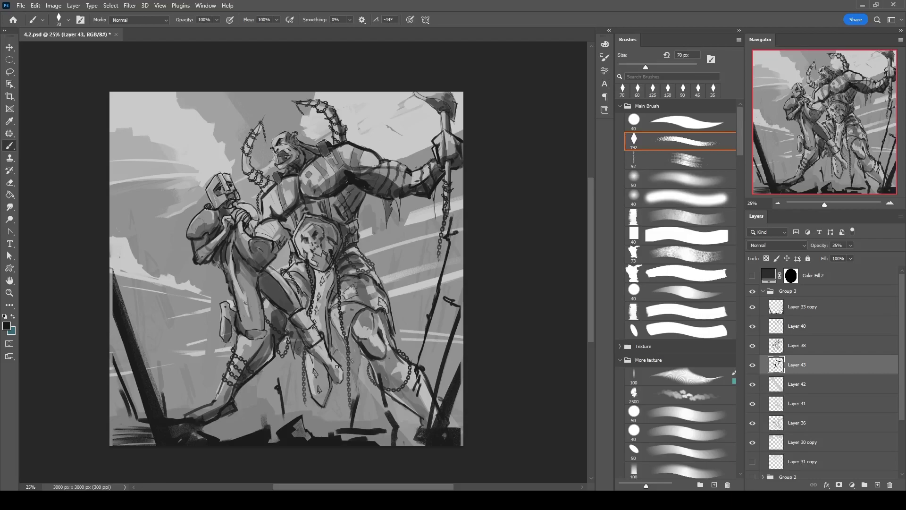
Refine the line art of the hands at the smaller warrior's neck on Layer 38 with the round brush reduced to 8 px.
key("alt+bracketright")
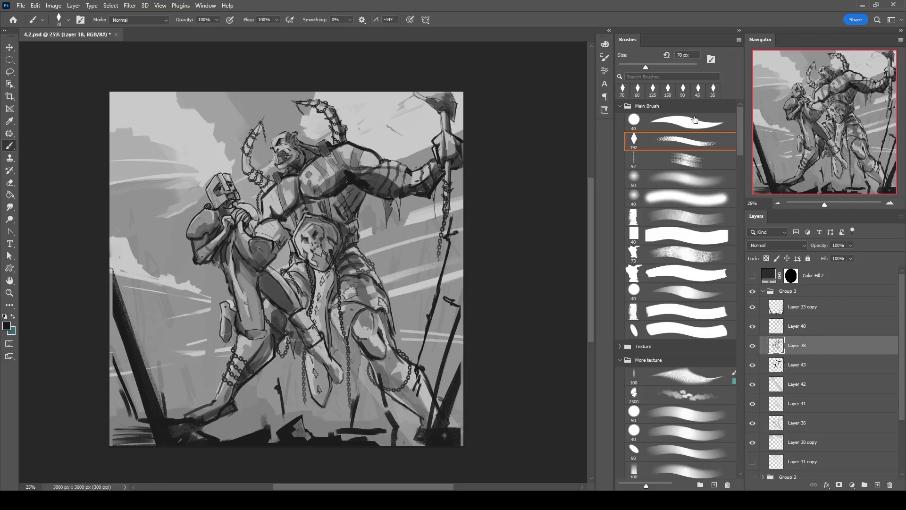
key("ctrl+plus")
key("comma")
key("bracketleft")
key("bracketleft")
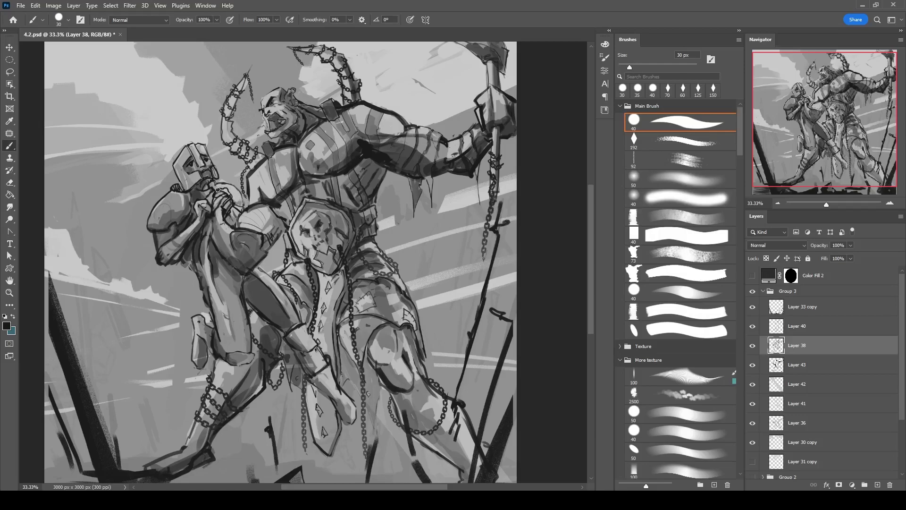
key("bracketleft")
key("ctrl+1")
mouse_move(106, 141)
left_mouse_down()
mouse_move(310, 213)
mouse_move(325, 205)
left_mouse_up()
key("bracketleft")
key("bracketleft")
key("bracketleft")
key("bracketleft")
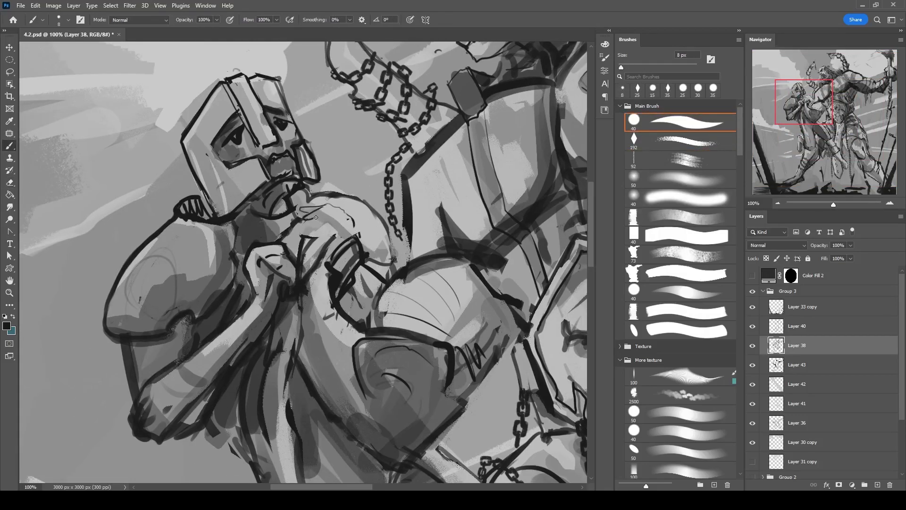
Select Layer 43 and touch up the shading around the hands at the smaller warrior's neck with the round brush at 30 px.
key("ctrl+minus")
key("alt+bracketleft")
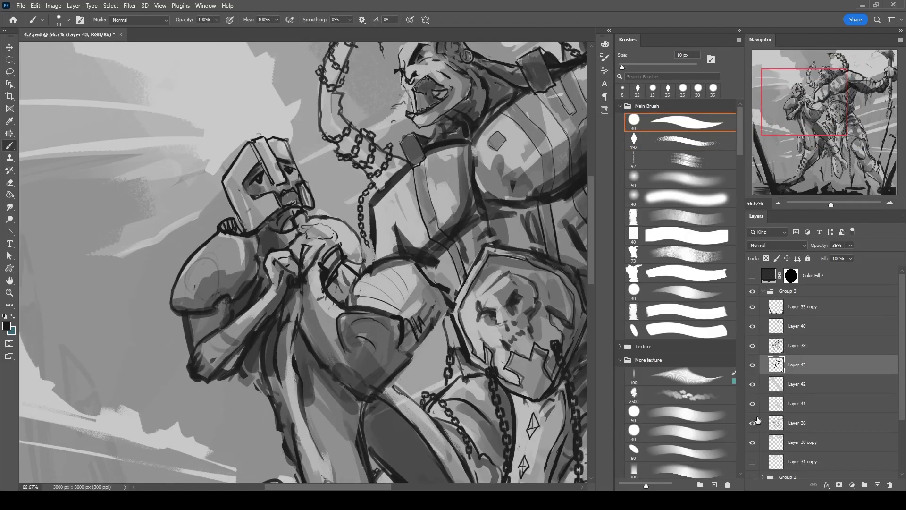
key("alt+bracketleft")
key("alt+bracketleft")
key("alt+bracketleft")
key("alt+bracketright")
key("alt+bracketright")
key("alt+bracketright")
key("bracketleft")
key("bracketleft")
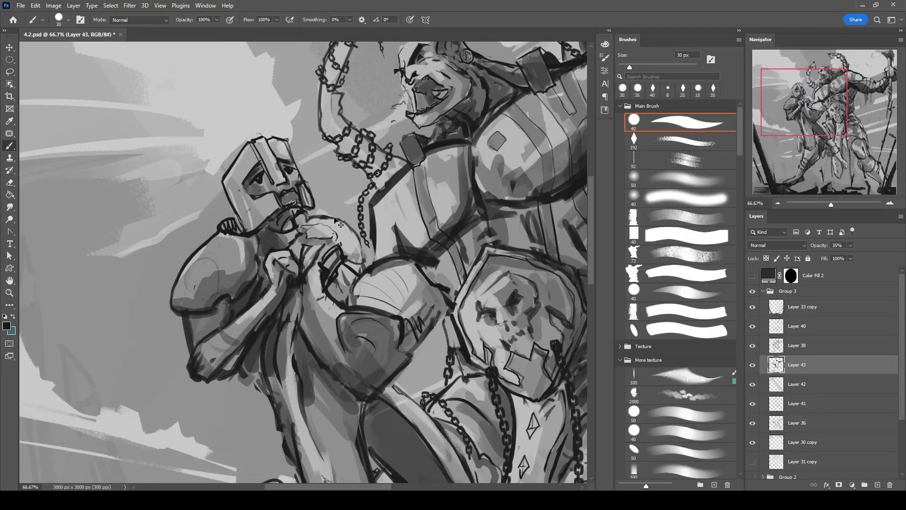
Paint over the smaller warrior's eyes and face inside the helmet on Layer 38 with sampled tones at 15 and 10 px.
key("ctrl+minus")
key("alt+bracketright")
key("ctrl+minus")
key("ctrl+minus")
key("ctrl+minus")
key("ctrl+plus")
key("ctrl+plus")
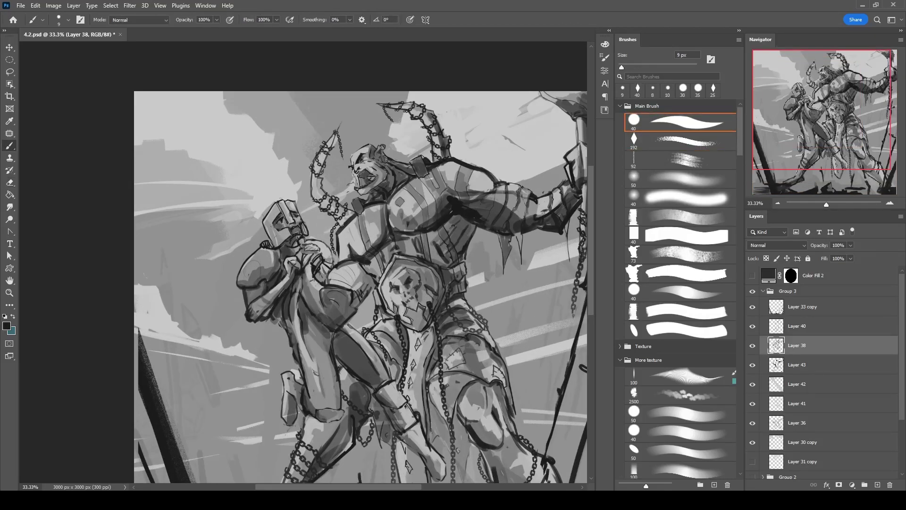
key("bracketright")
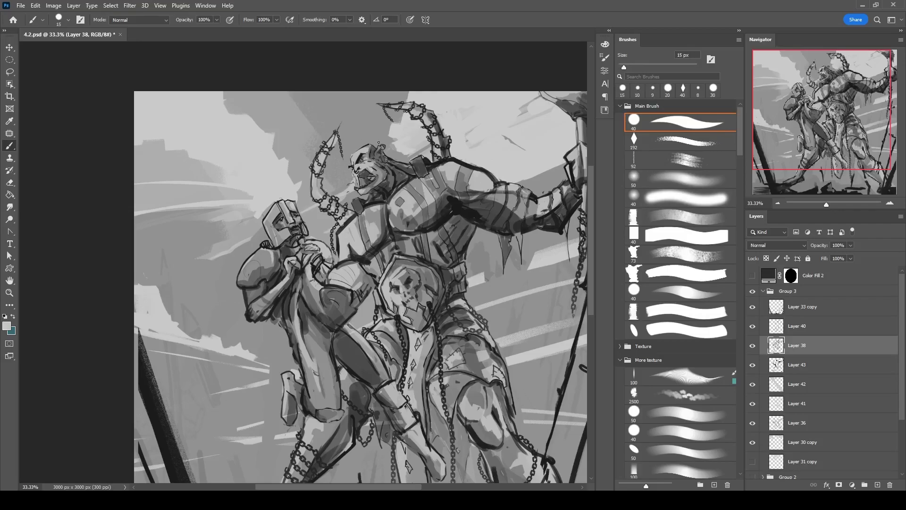
scroll(281, 230, "up", 2)
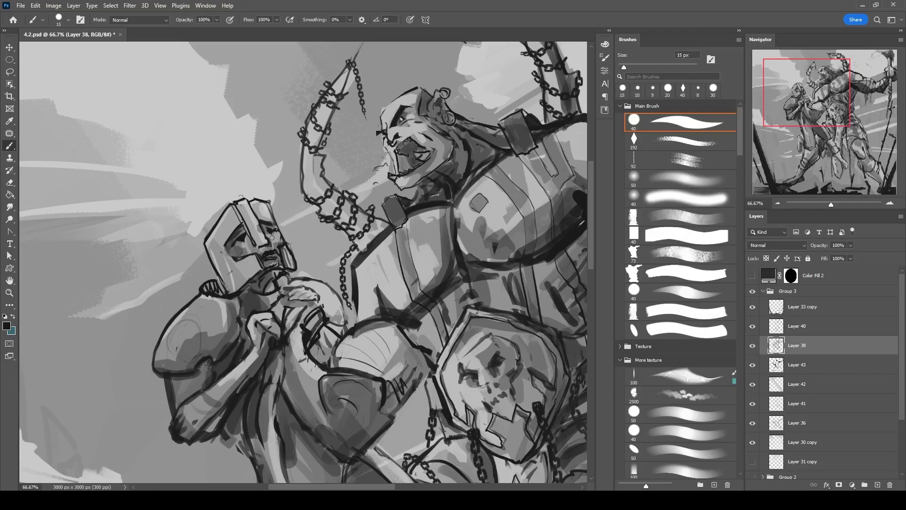
left_click(264, 245)
left_click(243, 238, "alt")
left_click_drag(243, 259, 247, 269)
left_click(279, 232, "alt")
mouse_move(278, 232)
left_mouse_down()
mouse_move(239, 242)
mouse_move(241, 227)
left_mouse_up()
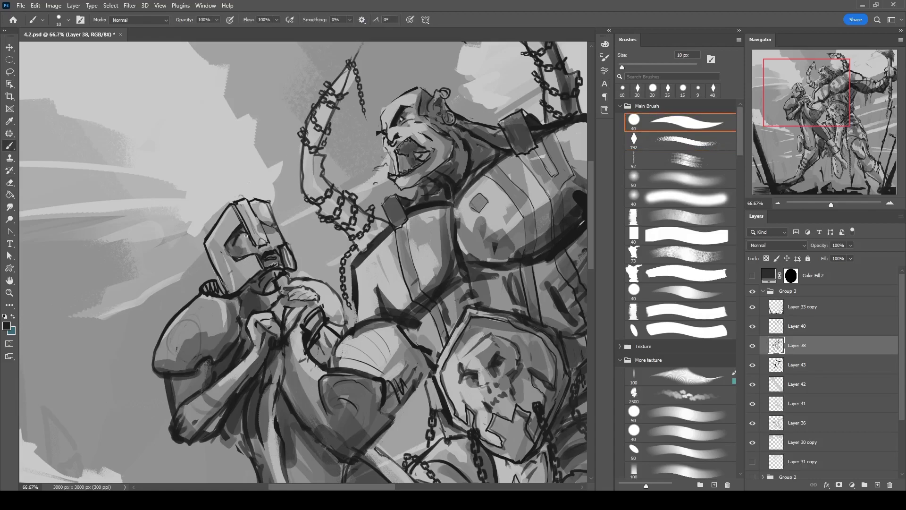
Erase and repaint the helmet's nose guard and the smaller warrior's eyes on Layer 38 with the round brush at 10 and 9 px.
left_click_drag(258, 234, 239, 199)
key("e")
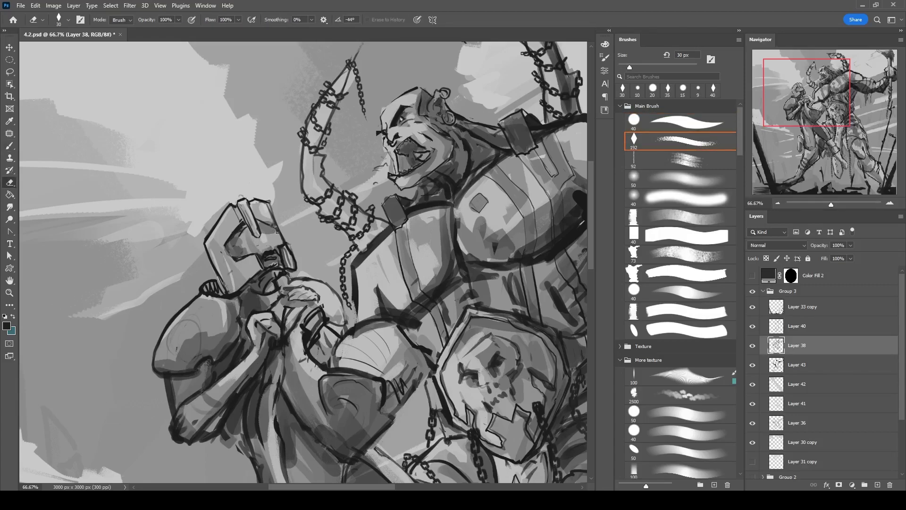
key("b")
key("e")
key("b")
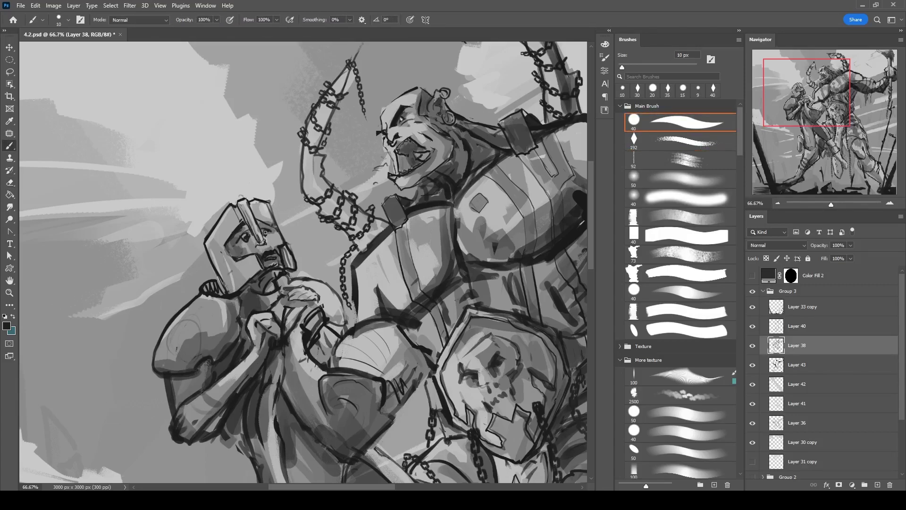
key("e")
key("b")
mouse_move(280, 223)
left_mouse_down()
mouse_move(282, 238)
mouse_move(267, 204)
mouse_move(257, 216)
left_mouse_up()
key("bracketleft")
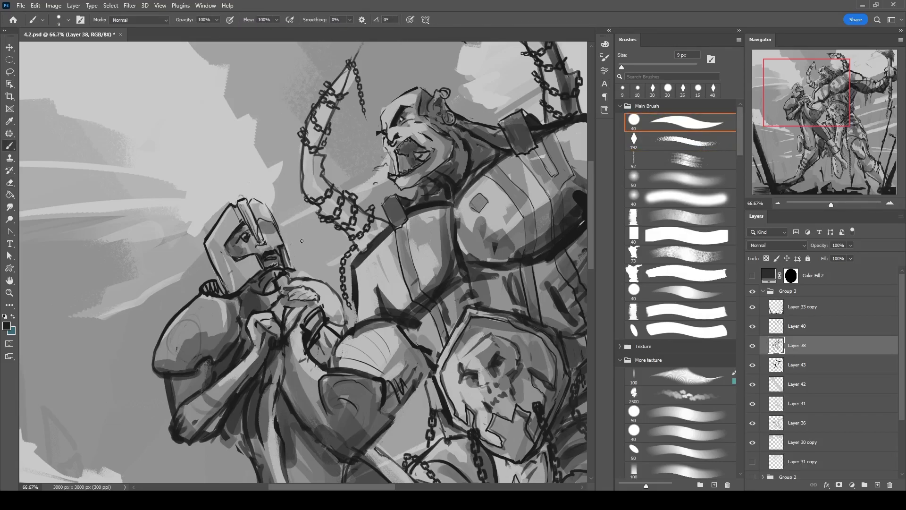
key("bracketright")
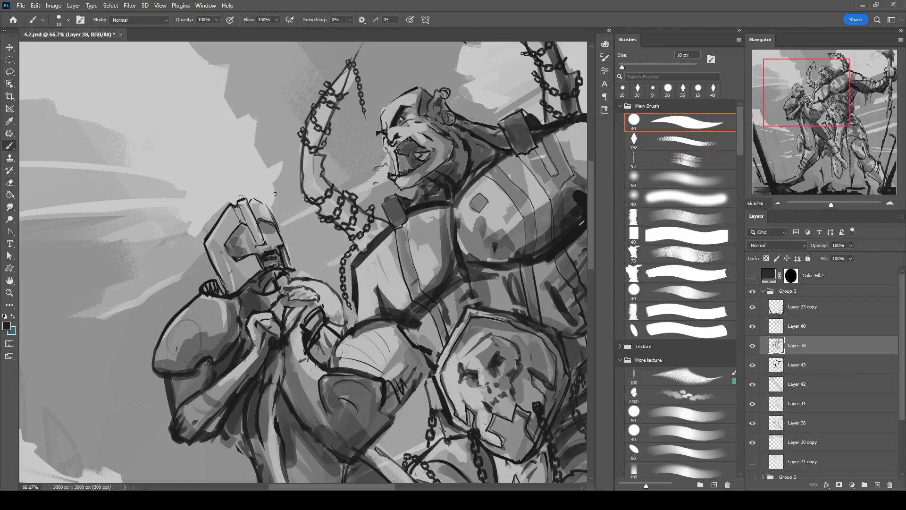
Erase the smaller warrior's mouth and redraw the eyes inside the helmet on Layer 38 with the round brush at 10 px.
key("e")
mouse_move(276, 247)
left_mouse_down()
mouse_move(278, 265)
mouse_move(256, 260)
left_mouse_up()
key("b")
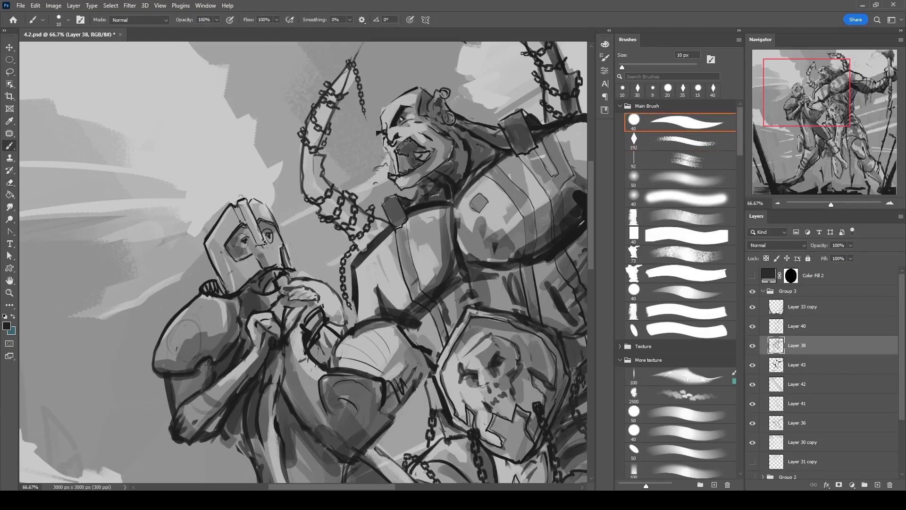
key("e")
key("b")
key("bracketleft")
key("bracketleft")
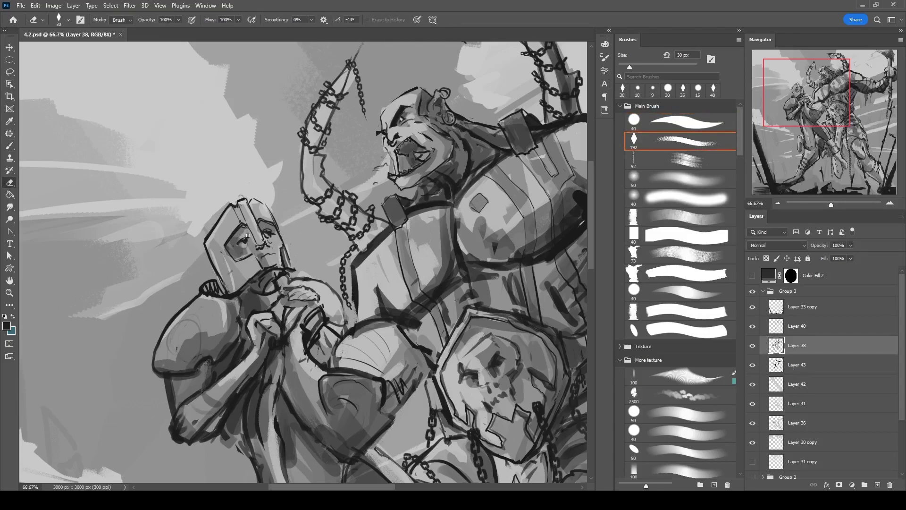
Refine the smaller warrior's eyebrows, nose and chin on Layer 38 with the round brush at 8 px and the eraser.
left_click_drag(264, 234, 270, 238)
left_click_drag(261, 255, 268, 258)
key("e")
key("b")
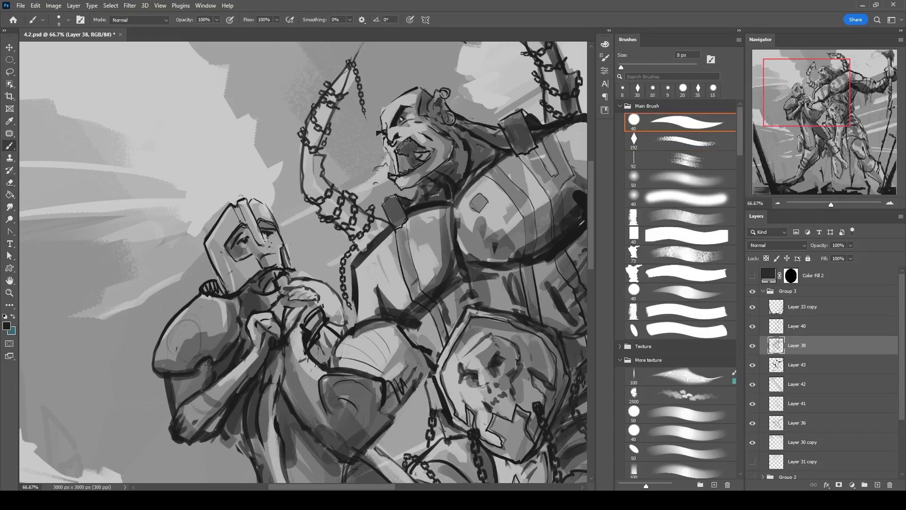
key("e")
left_click_drag(271, 252, 274, 261)
key("ctrl+minus")
key("ctrl+minus")
key("e")
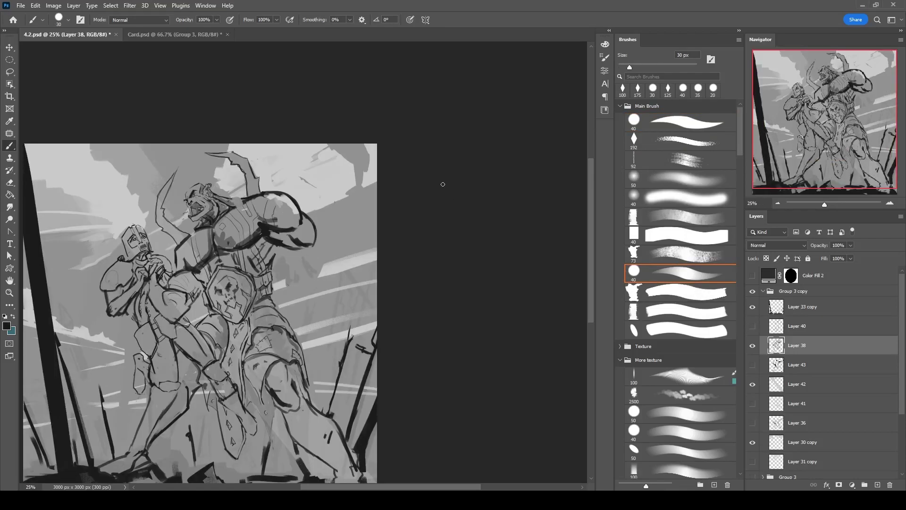
Sketch the larger warrior's outstretched arm on Layer 38 of Group 3 copy with the round brush at 15 px.
key("bracketleft")
key("bracketleft")
key("bracketleft")
left_click_drag(313, 218, 324, 231)
Copy the fist holding a shaft from Card.psd, paste it into 4.2.psd and transform it onto the larger warrior's outstretched arm.
key("ctrl+Tab")
key("ctrl+c")
key("ctrl+Tab")
key("ctrl+shift+v")
key("ctrl+t")
key("Return")
key("ctrl+plus")
left_click(786, 372)
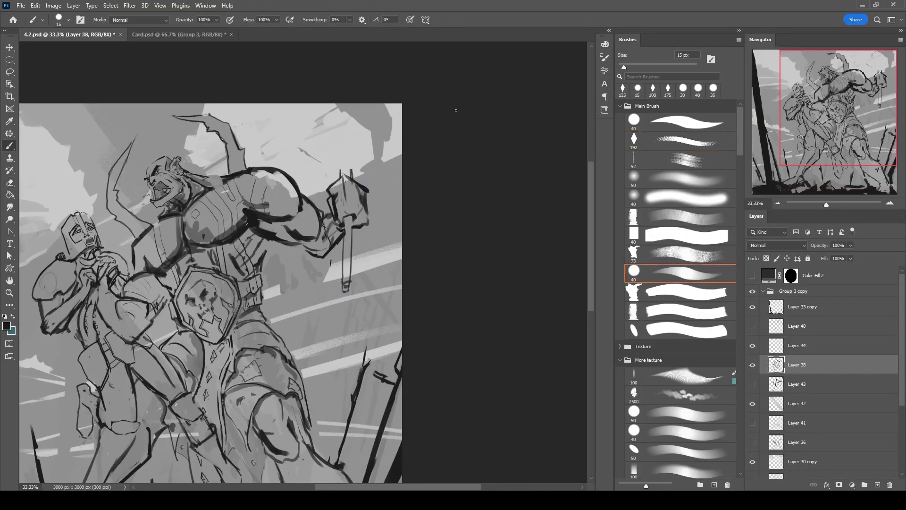
Adjust the pasted fist on Layer 44 and redraw the outstretched arm's outlines on Layer 38 with the brush at 25 and 20 px.
left_click(797, 345)
key("bracketright")
key("bracketright")
left_click_drag(388, 184, 370, 206)
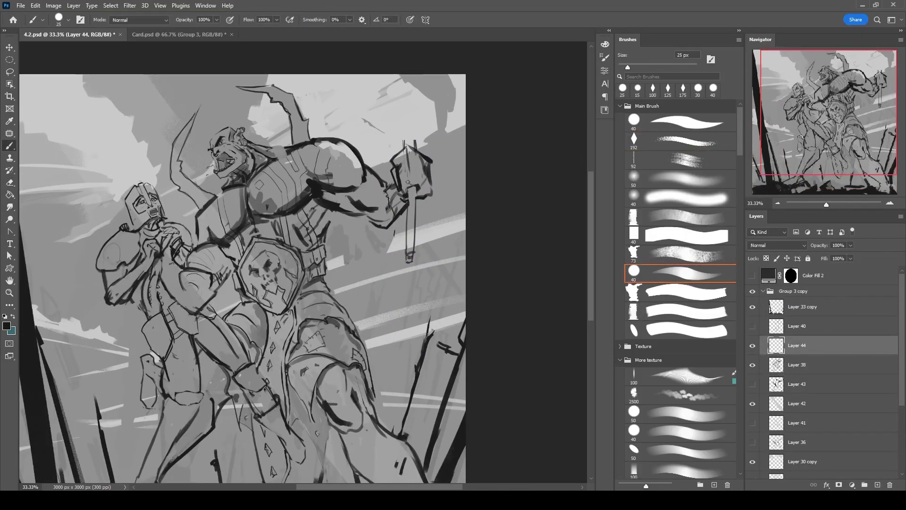
left_click(783, 372)
key("e")
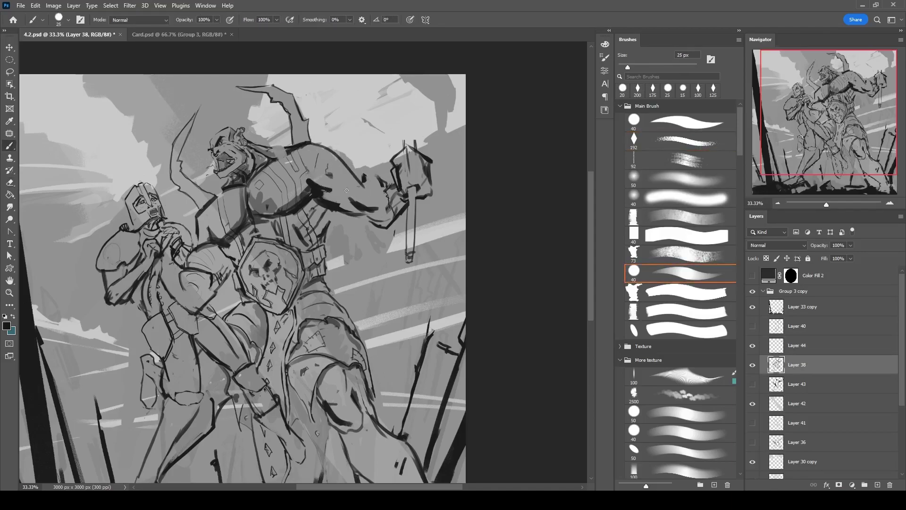
key("b")
key("e")
left_click_drag(375, 196, 326, 225)
key("b")
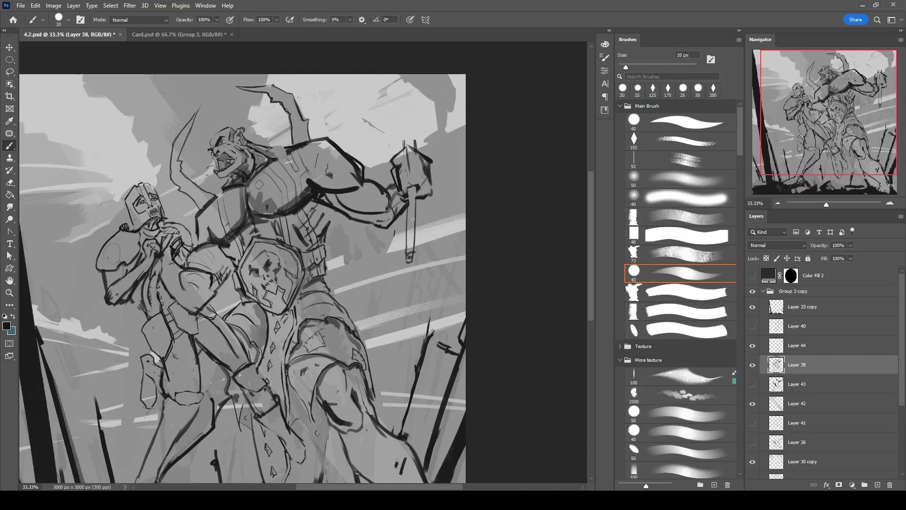
Transform the fist and shaft on Layer 44, tilting them at the end of the larger warrior's arm.
key("alt+bracketright")
key("ctrl+t")
left_click_drag(471, 178, 476, 194)
key("Return")
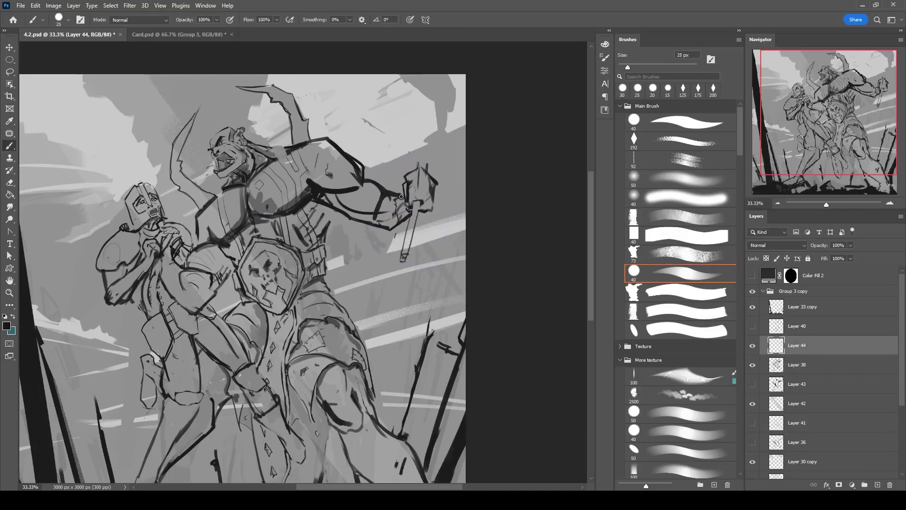
Add a new layer below Layer 44 and draw the larger warrior's wrist lines joining the fist at 9 px.
key("ctrl+minus")
key("ctrl+plus")
key("ctrl+plus")
key("ctrl+plus")
left_click(878, 485, "ctrl")
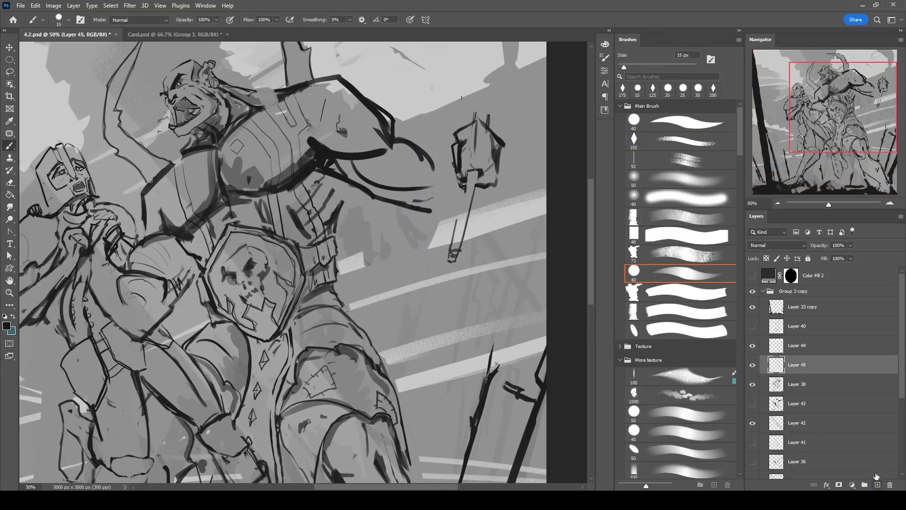
key("bracketleft")
key("bracketleft")
left_click_drag(471, 152, 466, 193)
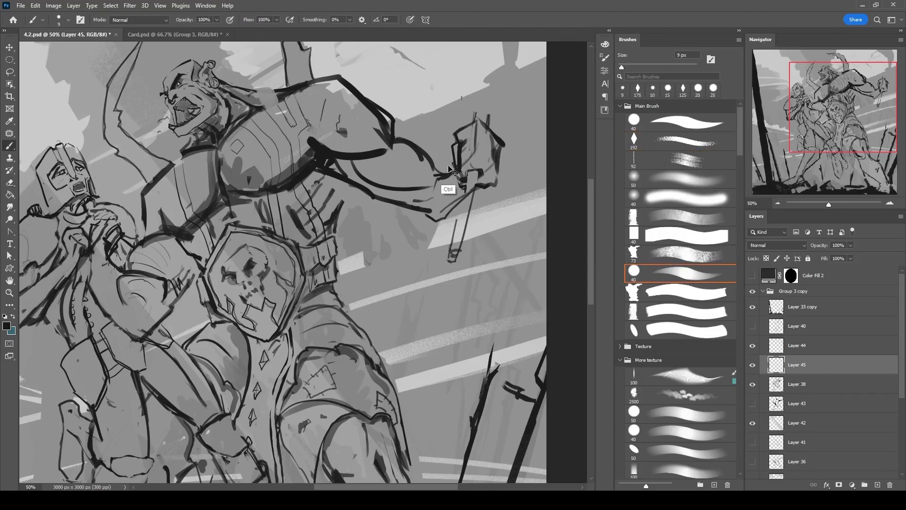
Merge the wrist layer down into Layer 38 and adjust the outstretched arm's placement with Free Transform.
key("ctrl+e")
key("ctrl+t")
key("ctrl+minus")
key("ctrl+minus")
key("ctrl+minus")
key("ctrl+minus")
key("ctrl+plus")
key("ctrl+plus")
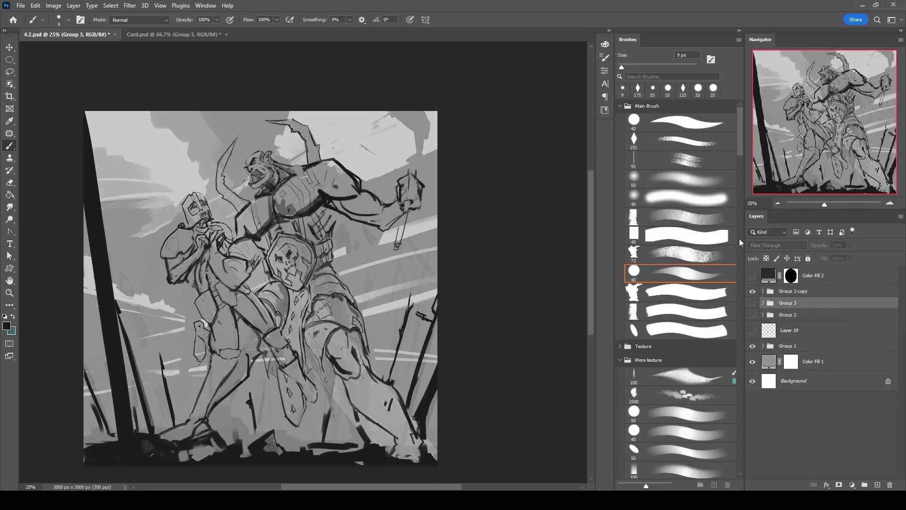
Expand Group 3 copy and draw the spear's tip and shaft through the fist on Layer 44 with a fine brush.
left_click(763, 291)
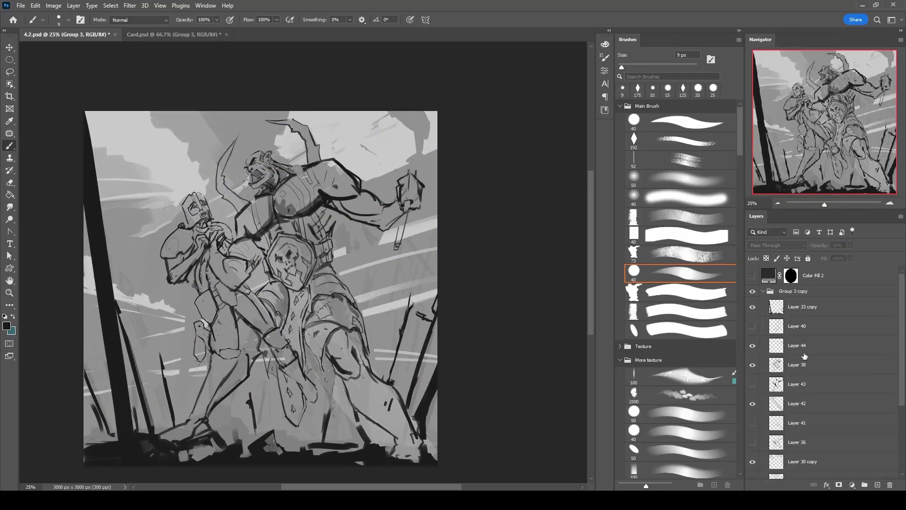
left_click(797, 345)
key("bracketleft")
key("bracketright")
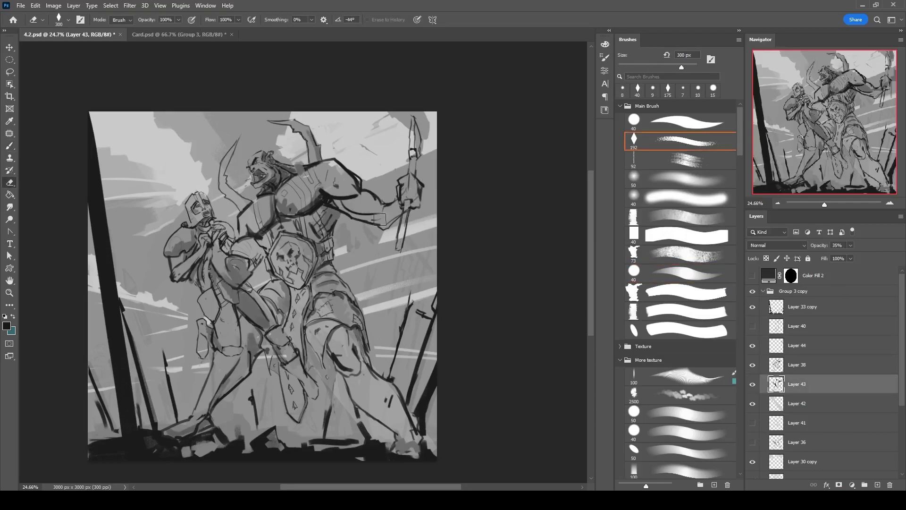
Rework the outstretched arm's shadow on Layer 43 with the diamond brush and lasso the chain section by the fist on Layer 40.
mouse_move(344, 208)
left_mouse_down()
mouse_move(373, 221)
mouse_move(364, 218)
mouse_move(398, 206)
mouse_move(356, 195)
mouse_move(372, 205)
mouse_move(414, 177)
left_mouse_up()
left_click(684, 142)
left_click(680, 273)
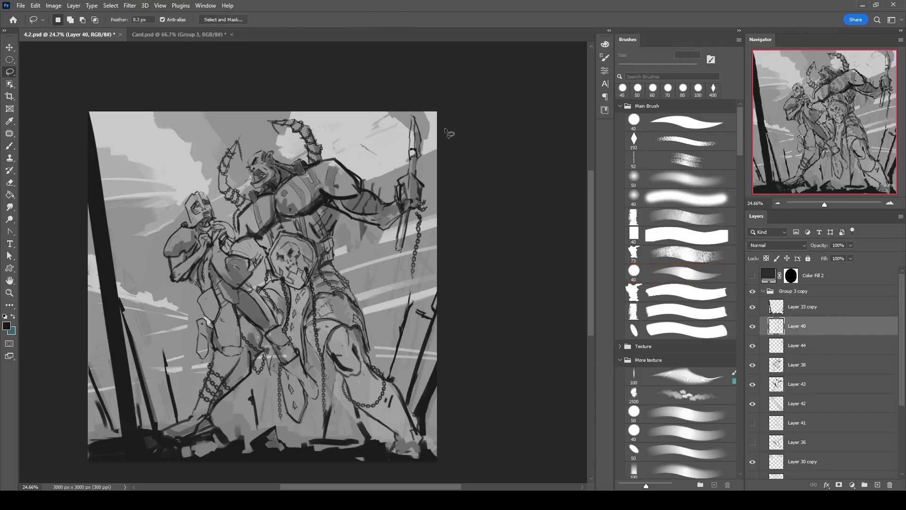
mouse_move(361, 164)
left_mouse_down()
mouse_move(392, 188)
mouse_move(364, 265)
mouse_move(405, 186)
left_mouse_up()
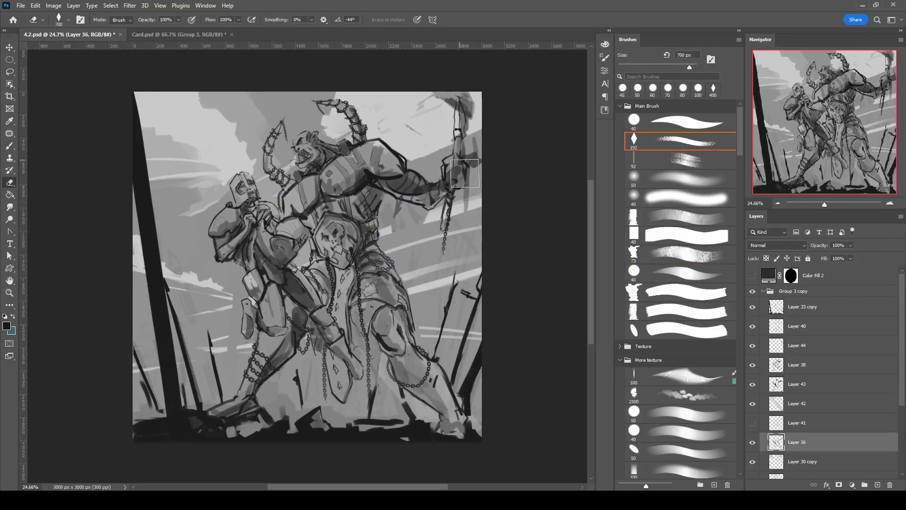
Rework the tones on Layer 36 and the shading on Layer 41 around the outstretched arm and shoulder with the diamond brush.
left_click(684, 141)
mouse_move(427, 203)
left_mouse_down()
mouse_move(473, 103)
mouse_move(456, 151)
left_mouse_up()
left_click(680, 273)
left_click(753, 423)
left_click(797, 422)
left_click(680, 142)
mouse_move(444, 165)
left_mouse_down()
mouse_move(434, 184)
mouse_move(387, 203)
left_mouse_up()
left_click_drag(383, 156, 366, 174)
Fill in the light tones of the arm and spear on Layer 30 copy and Layer 36 with the diamond brush at 250 px.
left_click_drag(654, 67, 679, 67)
scroll(826, 377, "down", 2)
left_click(802, 422)
left_click_drag(467, 137, 465, 90)
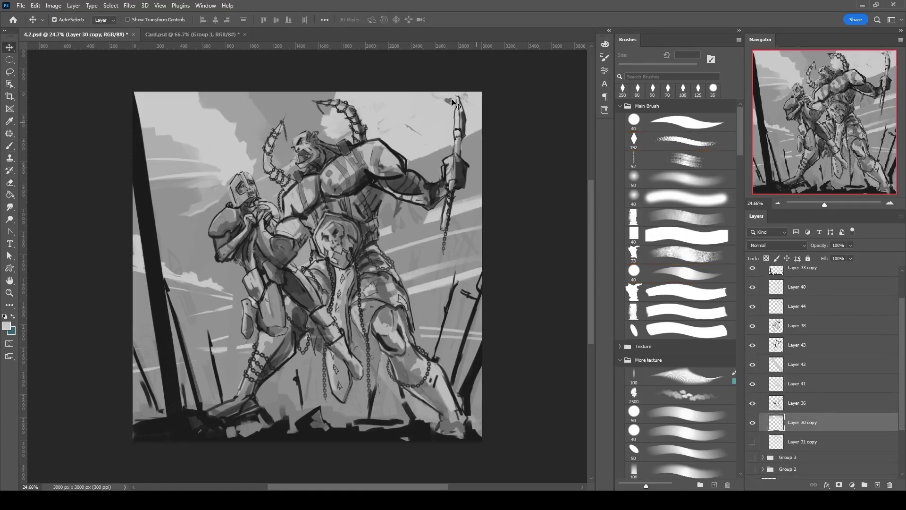
key("alt+bracketright")
left_click(634, 121)
scroll(481, 71, "up", 2)
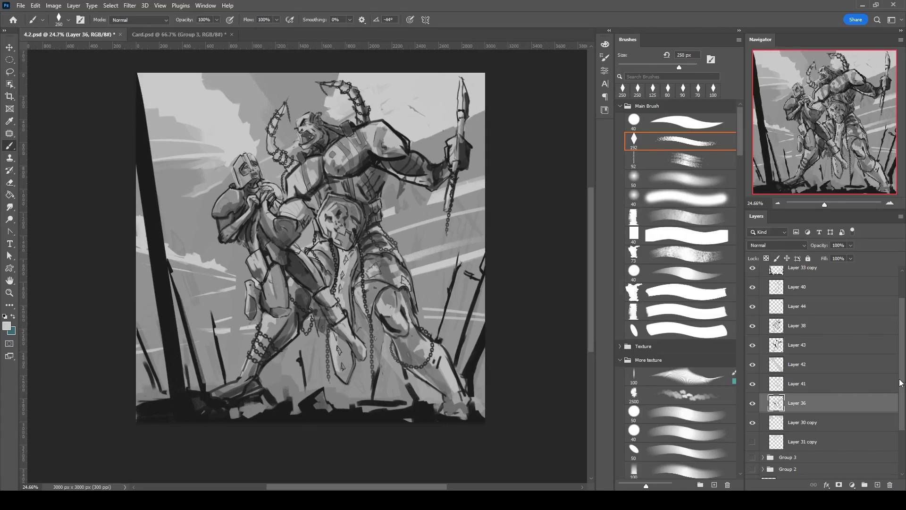
Select Layer 38 and refine the line art around the larger warrior's outstretched arm with the round brush at 10 px or smaller.
key("alt+bracketright")
key("alt+bracketright")
key("alt+bracketright")
key("alt+bracketright")
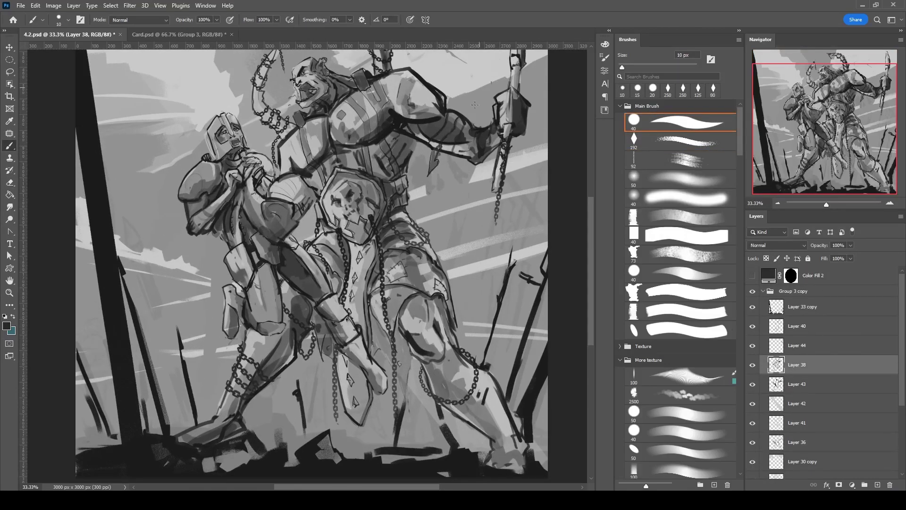
key("bracketleft")
left_click_drag(449, 194, 459, 150)
Hide and show Group 3 copy to compare the reworked figures with the background.
key("ctrl+minus")
left_click(753, 291)
left_click(753, 292)
left_click(753, 291)
left_click(752, 292)
Select Layer 38 in Group 3 copy and clean up the figures' line art with the eraser.
key("ctrl+plus")
key("ctrl+plus")
key("ctrl+plus")
left_click(764, 292)
left_click(797, 365)
key("e")
key("period")
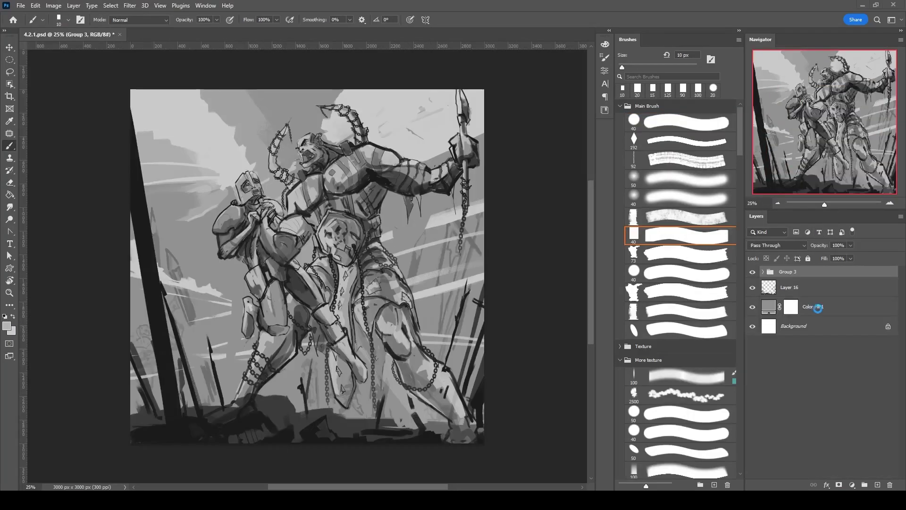
Recolour the Color Fill 1 background in 4.2.1.psd to a muted blue, 6b869b.
double_click(769, 306)
left_click_drag(494, 226, 494, 219)
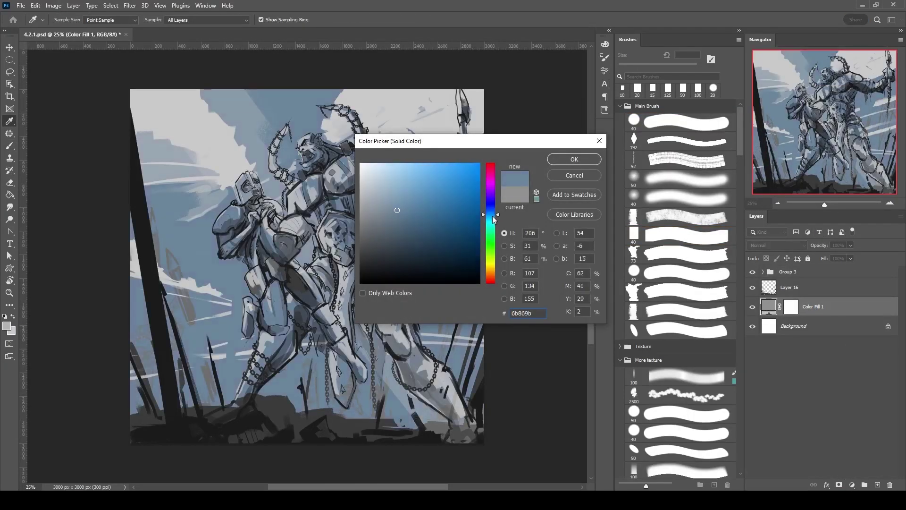
key("Return")
Add a new layer above Color Fill 1, choose a textured brush, and toggle the layer holding the leftover cloud patch by the spear.
key("b")
key("ctrl+shift+alt+n")
scroll(680, 283, "down", 5)
scroll(734, 362, "down", 1)
key("v")
left_click(473, 124)
key("ctrl+comma")
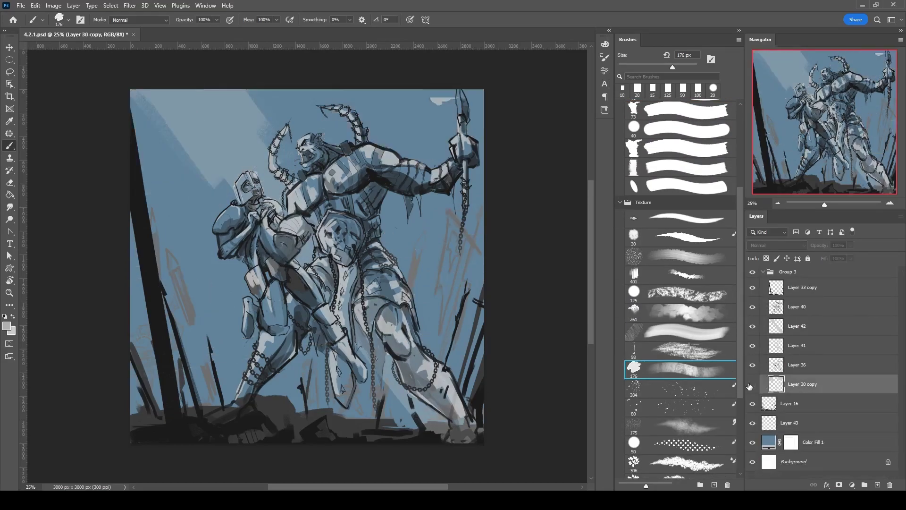
Erase the leftover cloud patch and paint pale pink clouds in the upper sky on Layer 43 with the textured brush.
scroll(680, 212, "up", 3)
key("e")
left_click(763, 272)
left_click(790, 306)
key("b")
scroll(680, 331, "down", 3)
left_click(634, 467)
key("F6")
mouse_move(198, 118)
left_mouse_down()
mouse_move(222, 137)
mouse_move(266, 134)
left_mouse_up()
key("ctrl+z")
key("F6")
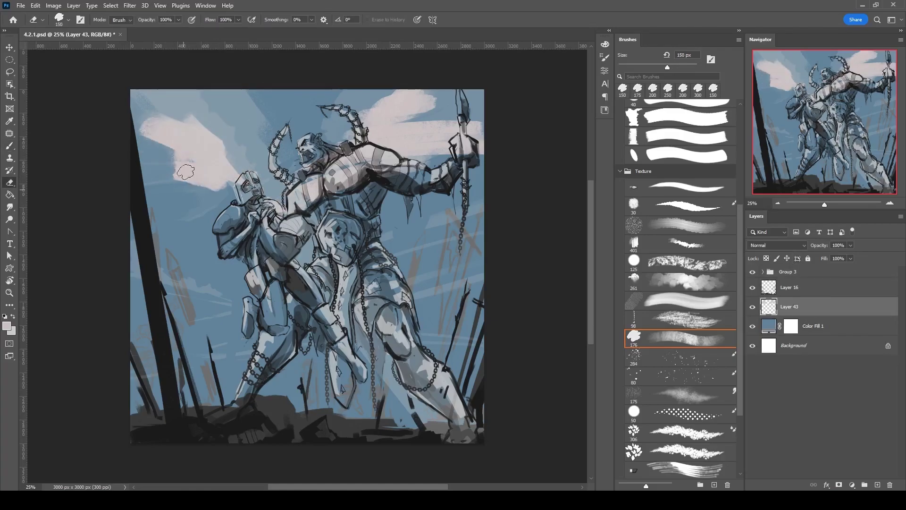
Paint and trim thin pale pink cloud streaks on both sides of the warriors on Layer 43 with the textured brush and eraser.
key("e")
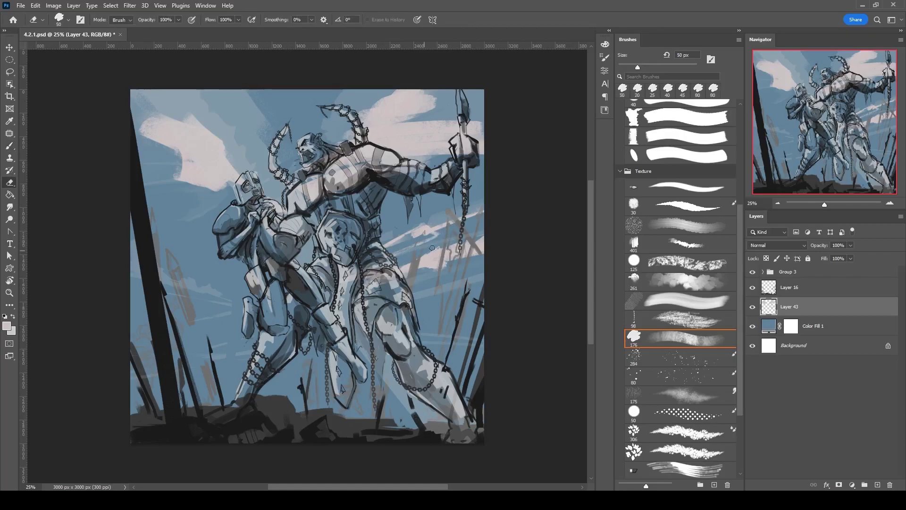
key("b")
left_click_drag(169, 280, 228, 298)
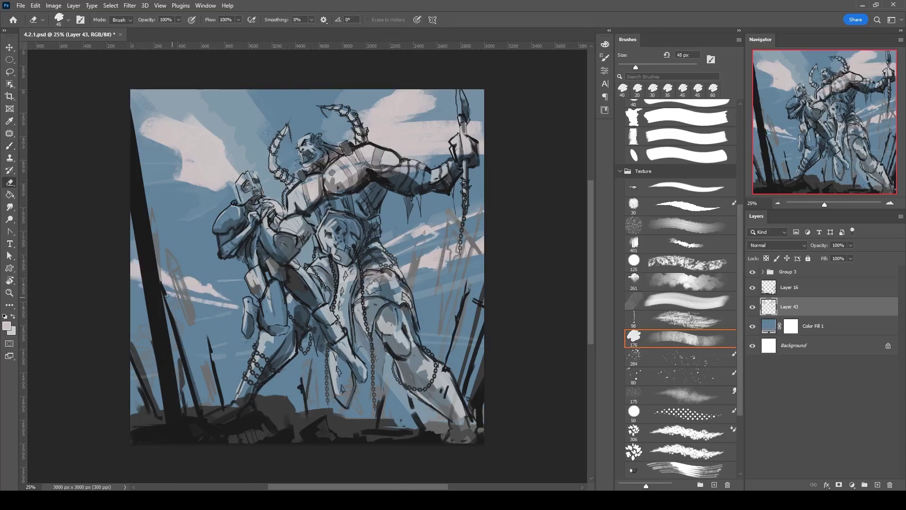
key("bracketright")
key("bracketright")
key("bracketright")
key("bracketright")
key("bracketright")
left_click_drag(415, 297, 478, 278)
left_click_drag(572, 150, 610, 196)
Add a new layer above Layer 43 and paint greyish-pink shading into the cloud behind the spear arm with the textured brush.
key("ctrl+shift+alt+n")
key("bracketright")
key("bracketright")
key("bracketright")
key("bracketright")
key("bracketright")
key("bracketright")
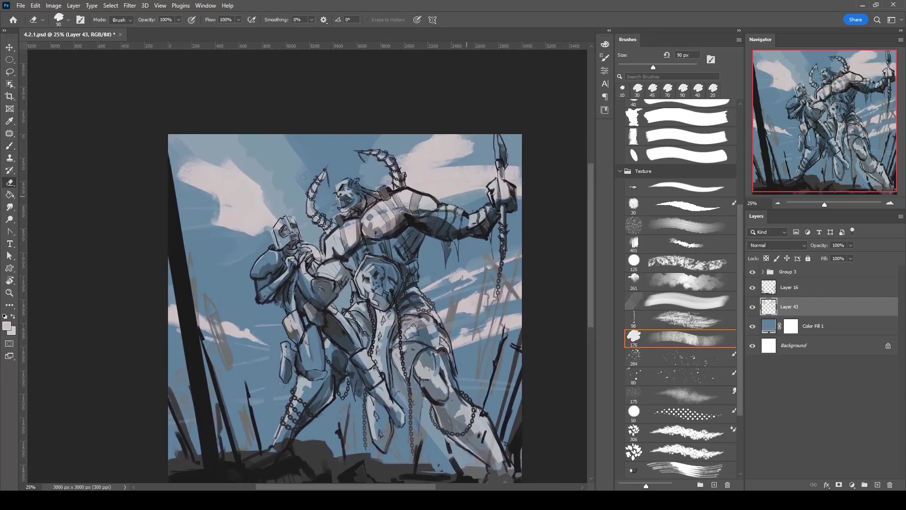
mouse_move(431, 203)
left_mouse_down()
mouse_move(501, 167)
mouse_move(410, 187)
left_mouse_up()
key("bracketleft")
left_click_drag(485, 192, 415, 219)
Shade the large cloud above the helmeted warrior in greyish pink on Layer 44 and soften the shading with the textured eraser.
key("bracketleft")
key("bracketleft")
key("bracketleft")
key("bracketleft")
key("bracketleft")
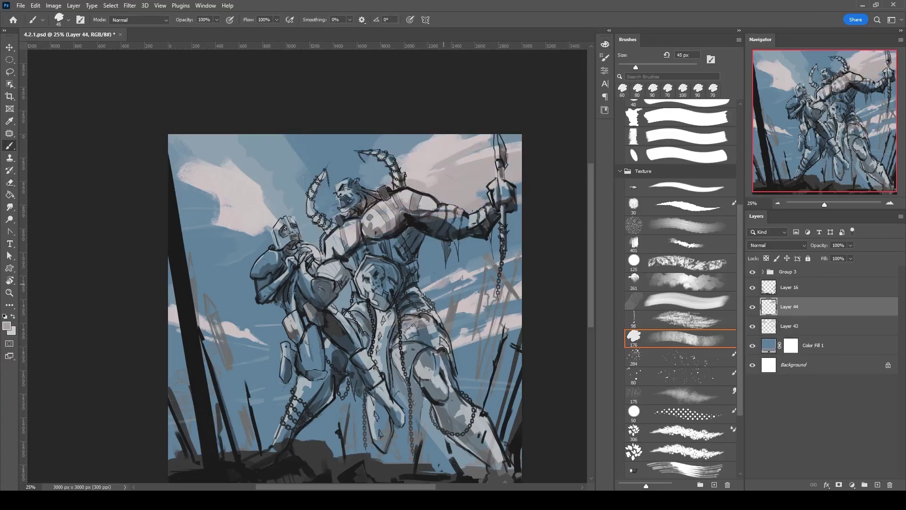
left_click_drag(196, 187, 264, 243)
key("e")
key("bracketright")
key("bracketright")
key("bracketright")
left_click_drag(237, 192, 196, 222)
key("bracketright")
key("bracketright")
key("bracketright")
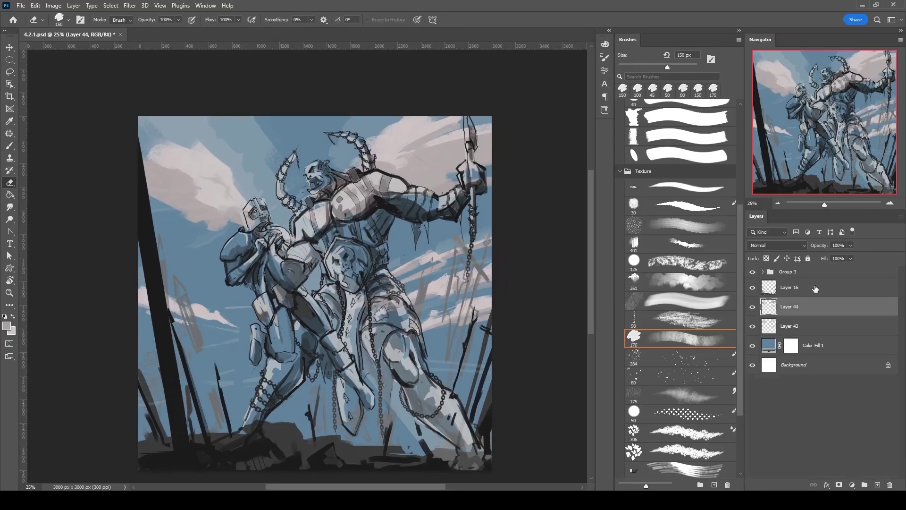
Add a new layer above Layer 16 and block in the horned warrior's body in orange-brown with the diamond-shaped Main Brush.
scroll(680, 213, "up", 5)
left_click(701, 141)
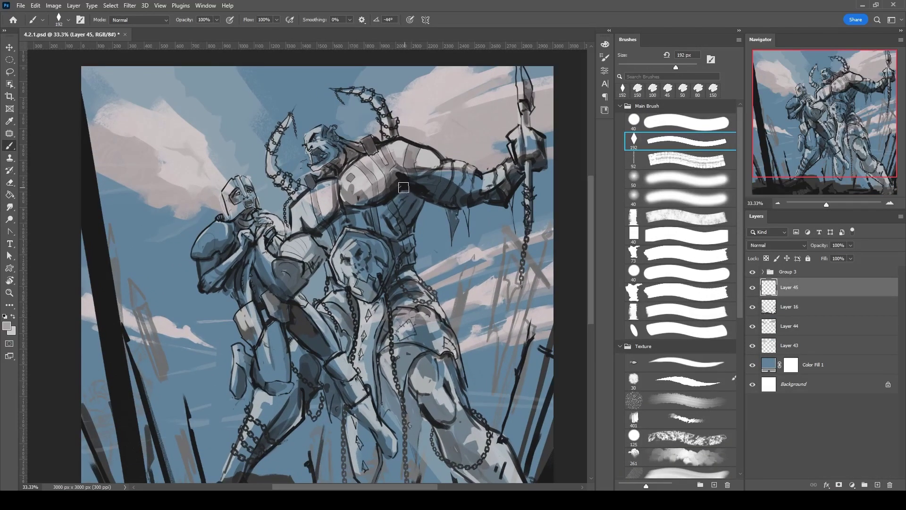
right_click(427, 182, "alt+shift")
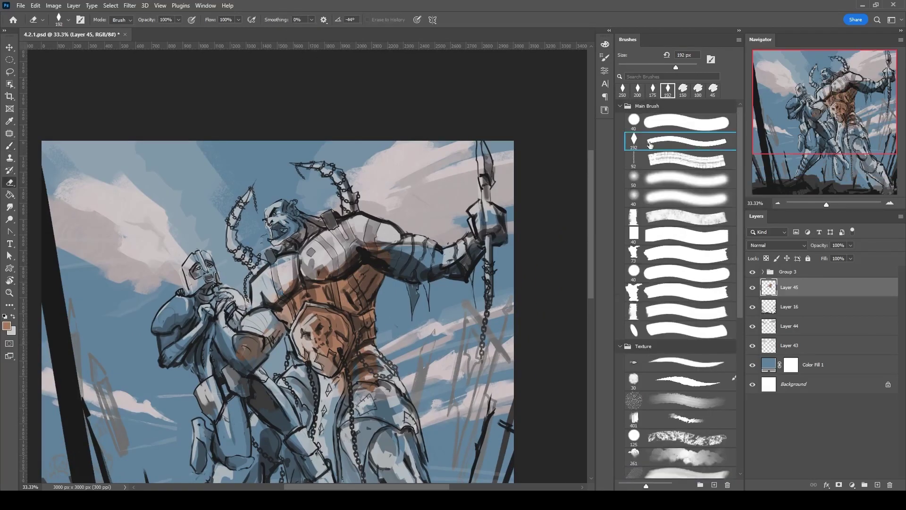
scroll(378, 283, "down", 2)
left_click_drag(377, 321, 415, 380)
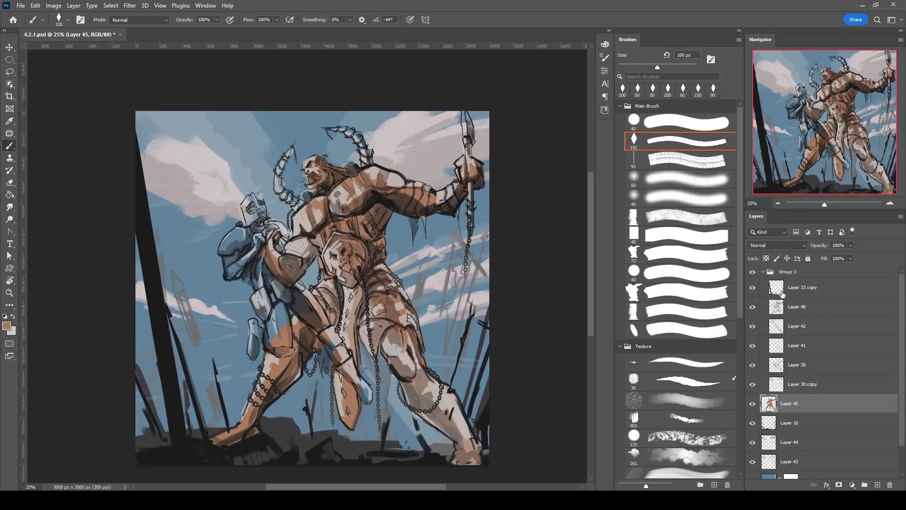
Move Layer 45 into Group 3 directly below Layer 40 and complete the orange-brown fill across the big warrior's head, torso and spear arm.
mouse_move(802, 403)
left_mouse_down()
mouse_move(829, 351)
mouse_move(828, 318)
left_mouse_up()
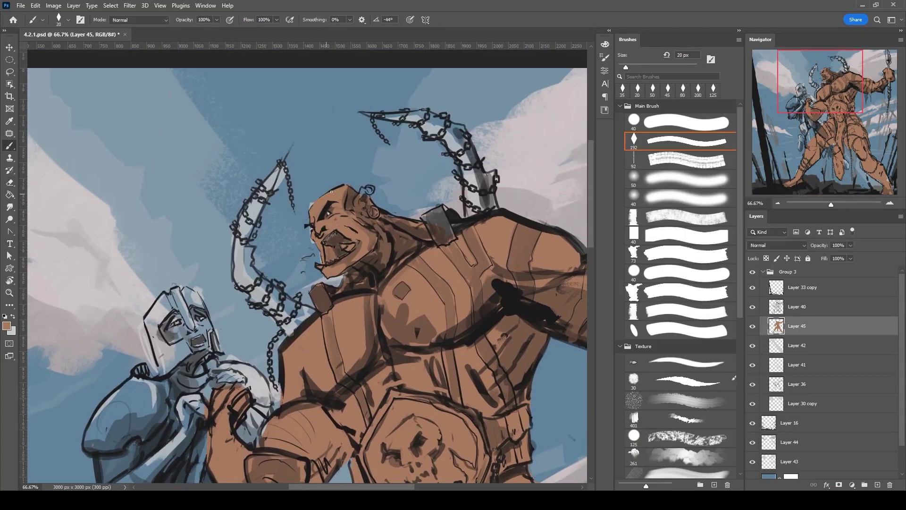
key("bracketright")
scroll(430, 215, "right", 5)
key("bracketright")
scroll(484, 254, "right", 2)
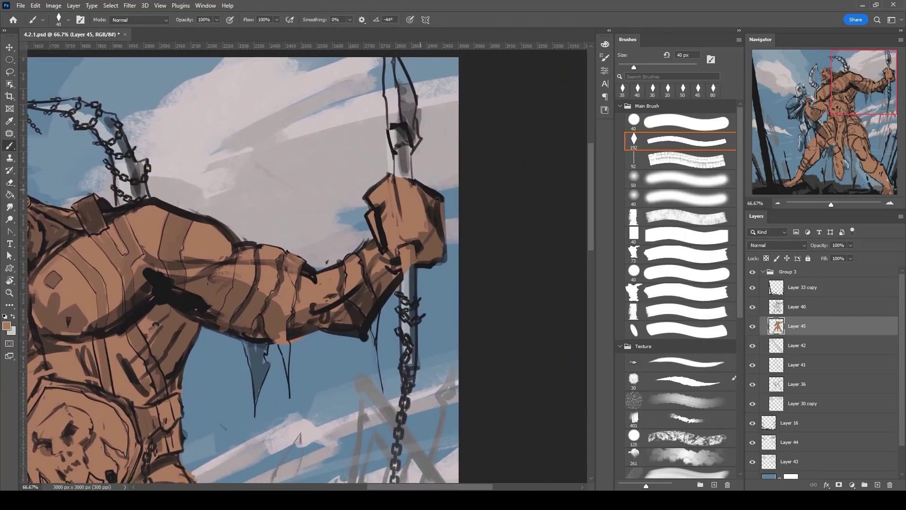
scroll(471, 209, "down", 3)
scroll(470, 209, "left", 2)
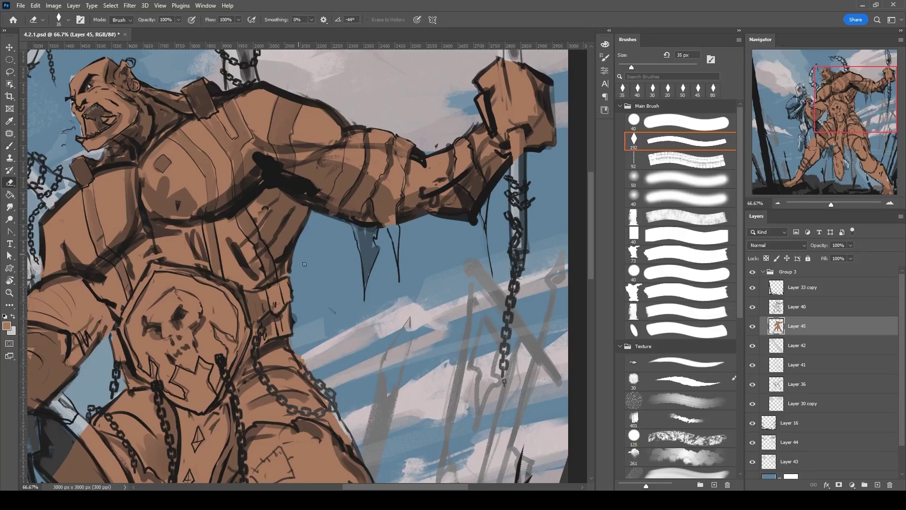
scroll(393, 330, "down", 3)
key("bracketright")
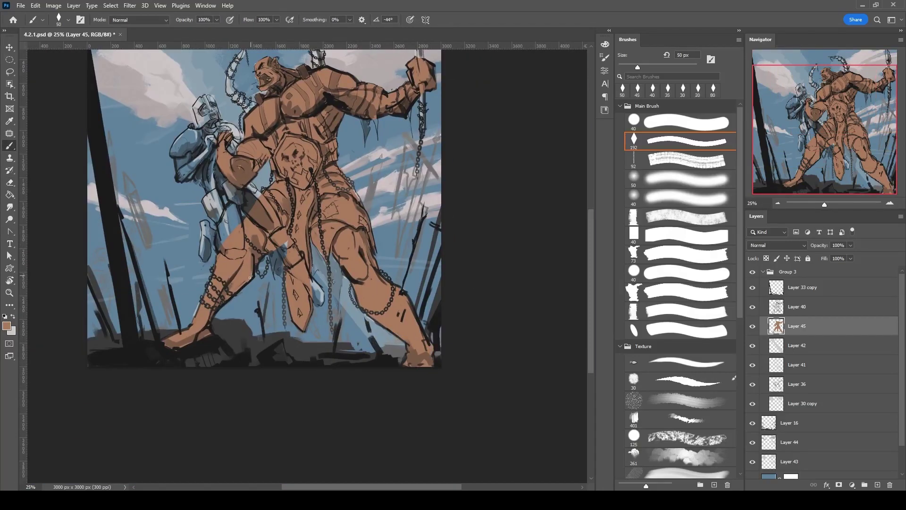
Toggle the line art on Layer 40 to check the flat body colour, and fade the line art to a faint guide.
left_click(753, 307)
key("e")
key("bracketleft")
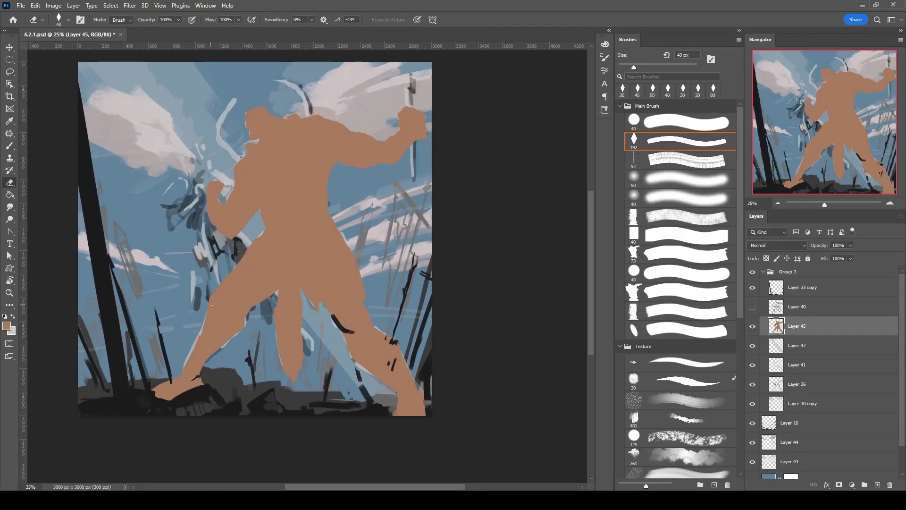
key("b")
left_click(753, 307)
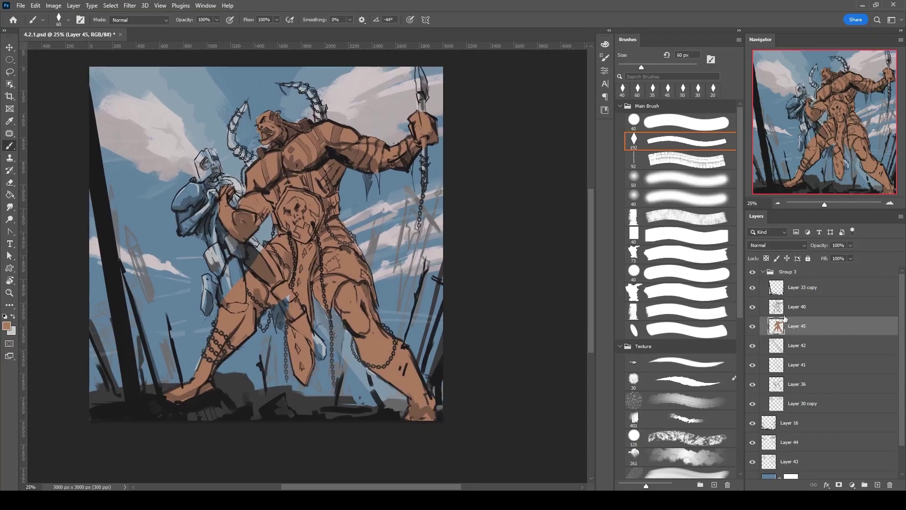
left_click(753, 307)
key("e")
scroll(387, 247, "up", 1)
Refine the edges of the big warrior's orange-brown silhouette on Layer 45 with the brush and eraser.
key("b")
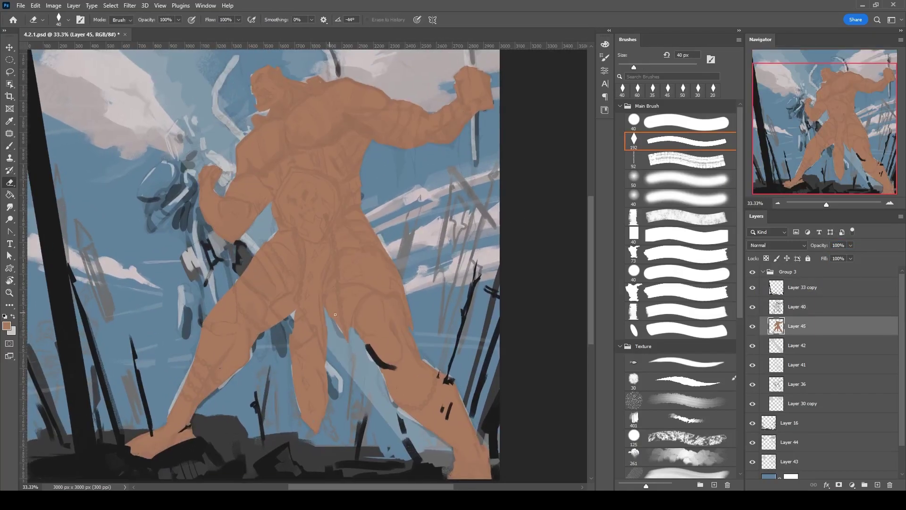
key("bracketright")
left_click_drag(428, 298, 423, 319)
key("e")
key("bracketleft")
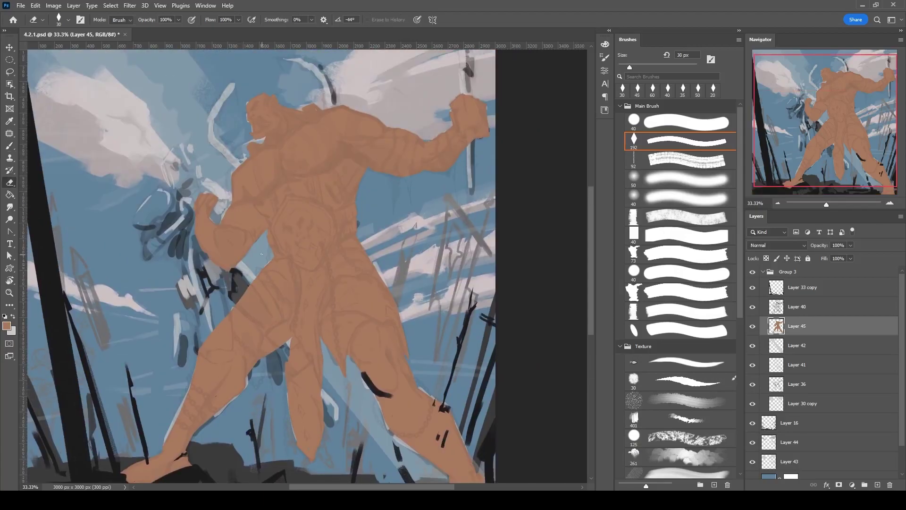
left_click_drag(387, 142, 387, 218)
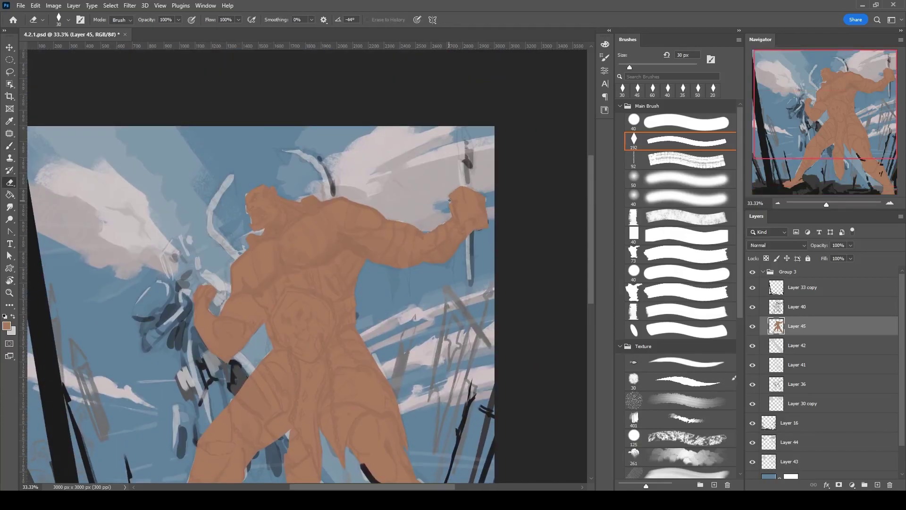
key("b")
left_click_drag(283, 377, 323, 313)
mouse_move(217, 486)
left_mouse_down()
mouse_move(191, 434)
mouse_move(95, 319)
left_mouse_up()
Put Layer 45 in a group with a new layer above it, and choose a dark muted red, H 5, S 29, B 38.
left_click_drag(381, 226, 394, 280)
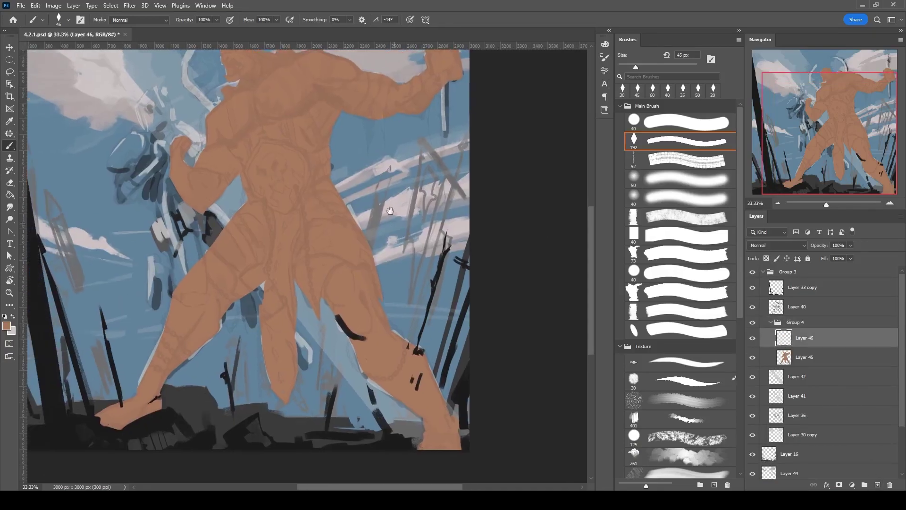
left_click(605, 44)
left_click_drag(491, 132, 505, 150)
left_click(416, 177)
key("bracketright")
key("bracketright")
key("bracketright")
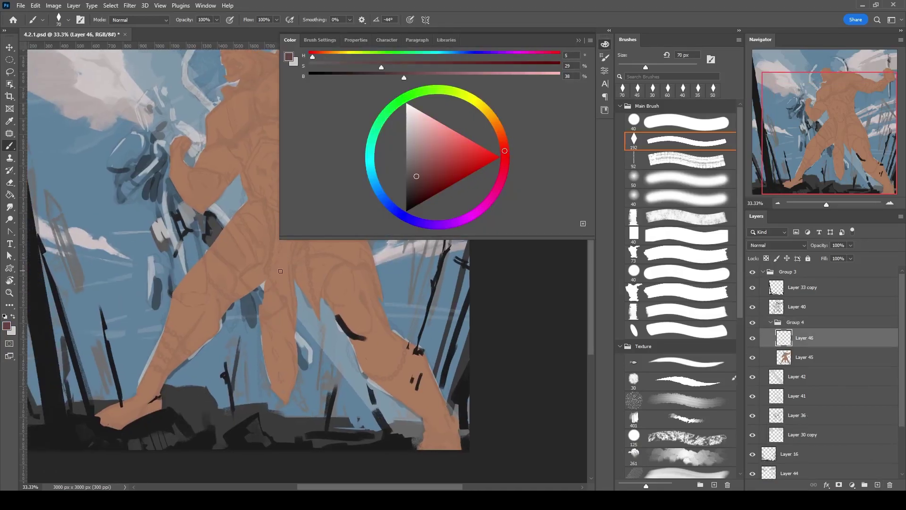
Clip Layer 46 to the body colour on Layer 45.
left_click(816, 364)
key("e")
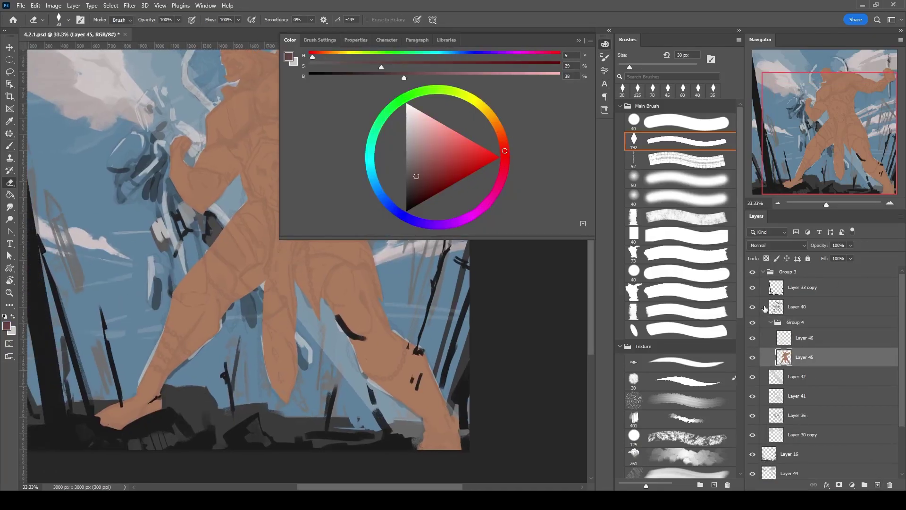
scroll(299, 390, "up", 2)
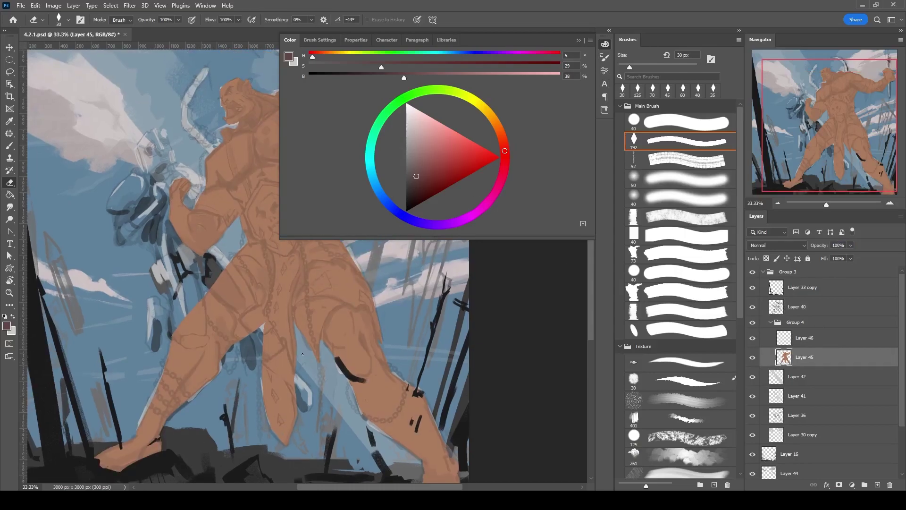
key("alt+bracketright")
key("b")
key("ctrl+alt+g")
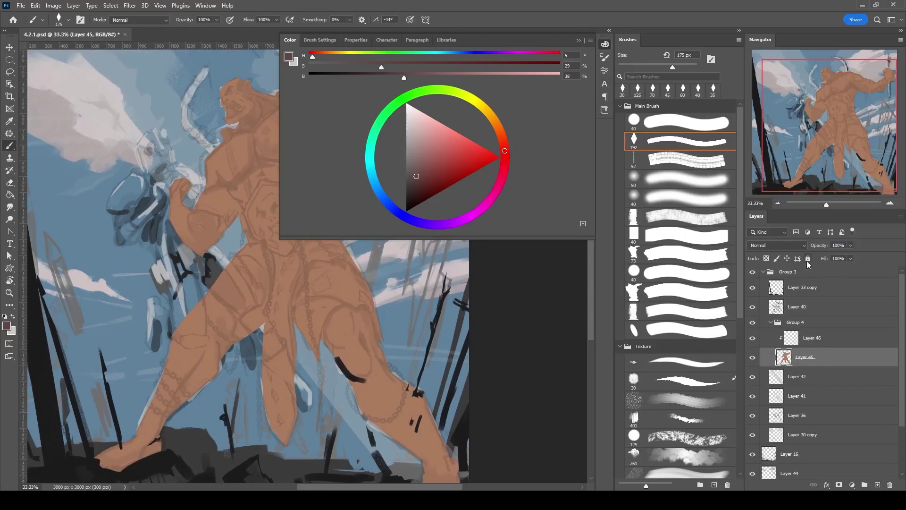
Paint the hanging loincloth dark muted red on Layer 46, release the layer's clipping mask and trim the cloth's edges.
left_click_drag(269, 427, 267, 304)
scroll(266, 304, "up", 4)
left_click_drag(271, 410, 266, 311)
key("bracketleft")
mouse_move(280, 444)
left_mouse_down()
mouse_move(290, 329)
mouse_move(348, 173)
left_mouse_up()
key("e")
key("ctrl+alt+g")
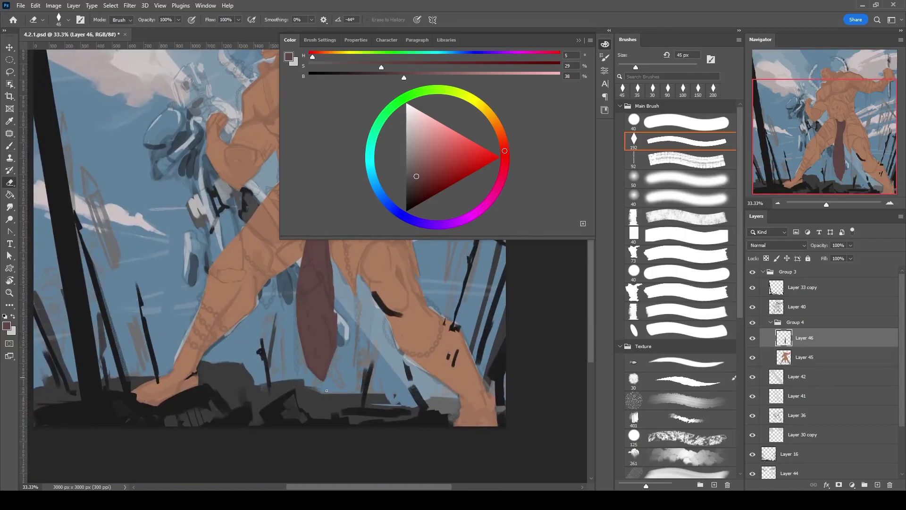
left_click_drag(343, 348, 325, 430)
mouse_move(339, 225)
left_mouse_down()
mouse_move(330, 315)
mouse_move(434, 299)
left_mouse_up()
Add a new layer below Layer 46 and paint the skirt over the front thigh in darker red-brown, H 5, S 35, B 32.
key("b")
mouse_move(481, 354)
left_mouse_down()
mouse_move(428, 372)
mouse_move(395, 340)
mouse_move(362, 357)
left_mouse_up()
key("ctrl+shift+alt+n")
mouse_move(375, 300)
left_mouse_down()
mouse_move(393, 319)
mouse_move(317, 295)
mouse_move(328, 308)
left_mouse_up()
left_click_drag(305, 287, 286, 311)
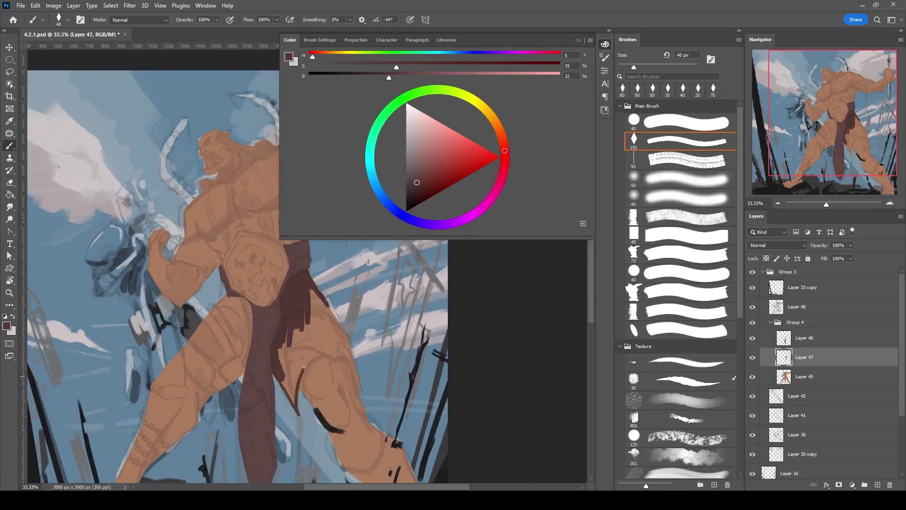
key("bracketright")
mouse_move(296, 379)
left_mouse_down()
mouse_move(286, 353)
mouse_move(311, 365)
left_mouse_up()
left_click_drag(333, 309, 243, 289)
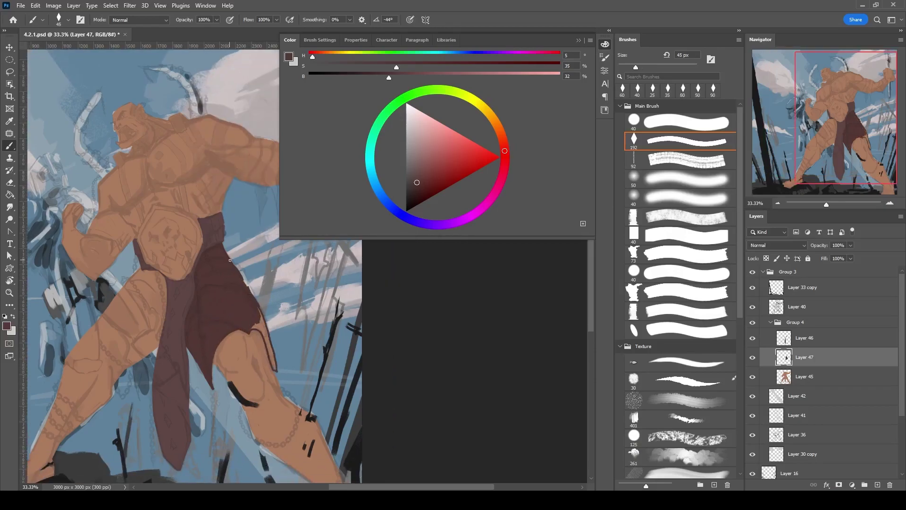
Extend the dark red-brown skirt around the waist and over the rear thigh on Layer 47.
key("bracketright")
mouse_move(265, 322)
left_mouse_down()
mouse_move(355, 295)
mouse_move(378, 326)
mouse_move(372, 297)
left_mouse_up()
key("bracketleft")
key("bracketleft")
key("bracketleft")
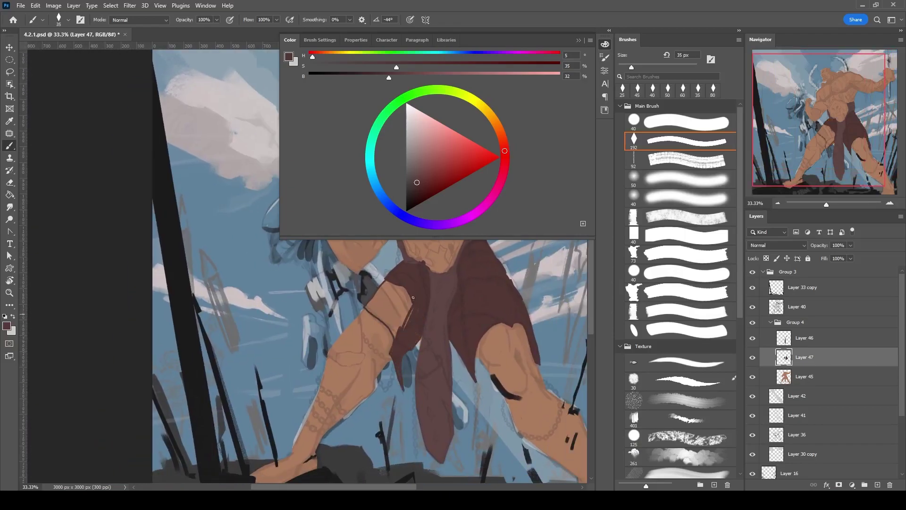
left_click_drag(368, 306, 288, 322)
Add a new layer above Layer 46 and choose a pale greyish brown, about H 26, S 16, B 65.
key("F6")
key("alt+bracketright")
left_click(877, 484)
key("F6")
left_click_drag(416, 149, 416, 146)
Fill the skull belt plate with pale greyish brown on Layer 48.
left_click_drag(336, 282, 334, 261)
key("bracketleft")
key("bracketleft")
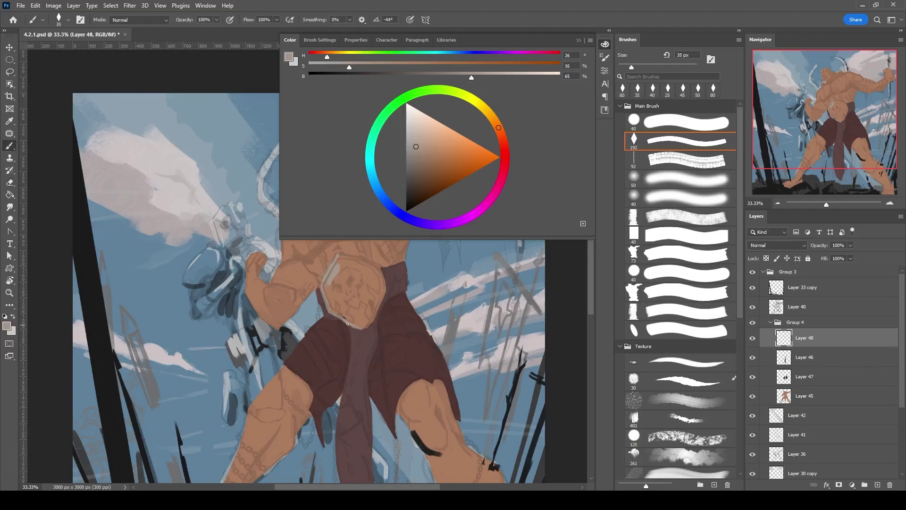
mouse_move(377, 312)
left_mouse_down()
mouse_move(344, 329)
mouse_move(268, 337)
mouse_move(444, 295)
mouse_move(445, 267)
left_mouse_up()
key("bracketleft")
key("bracketleft")
key("bracketleft")
key("bracketleft")
key("e")
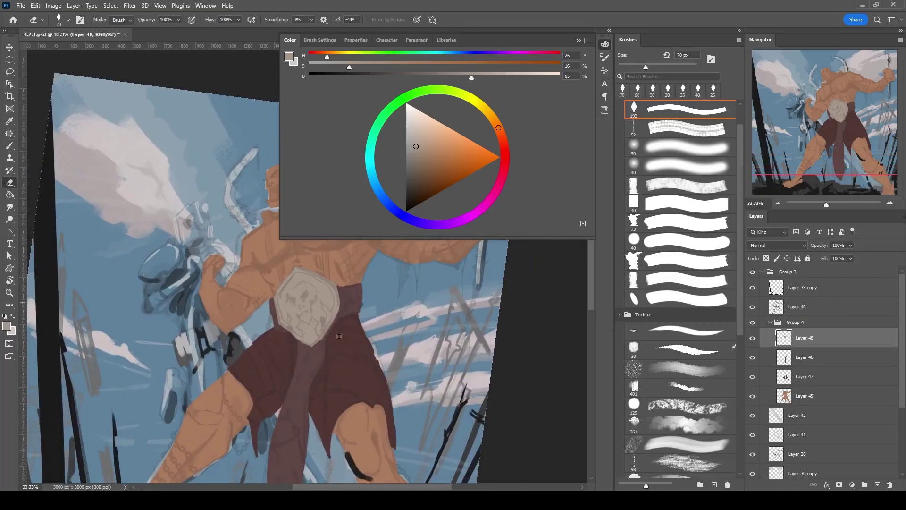
Sample the belt plate's greyish brown and fill the two shoulder clasps beside the neck on Layer 48 using lasso selections.
key("b")
key("alt+bracketleft")
left_click(305, 346, "alt")
left_click_drag(280, 323, 326, 427)
left_click(328, 429, "alt")
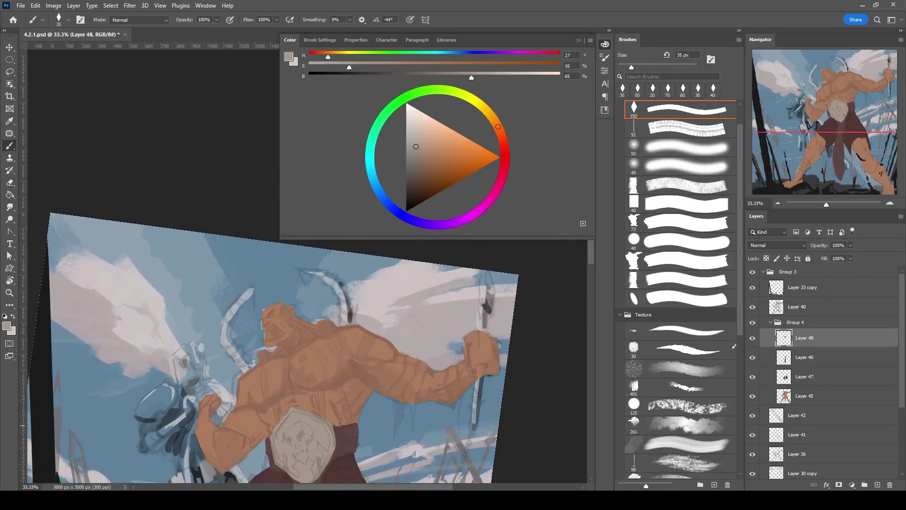
key("ctrl+plus")
key("l")
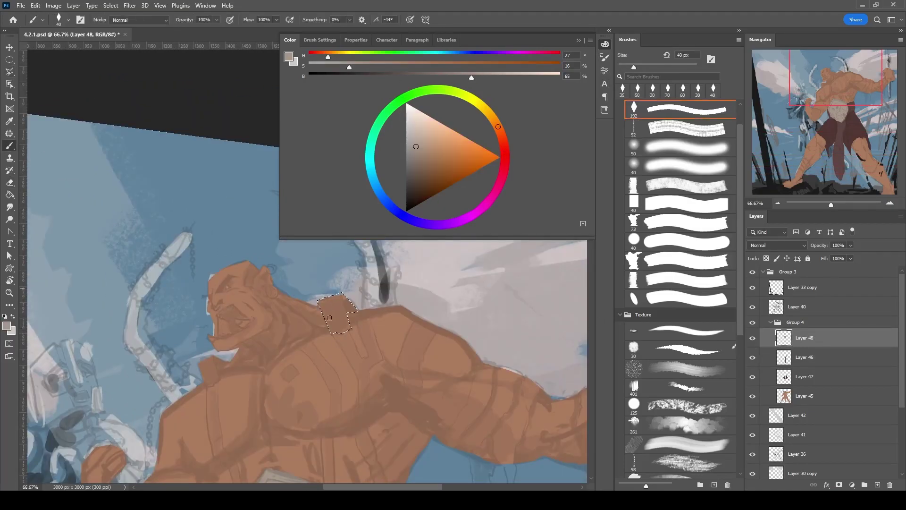
key("Escape")
scroll(387, 320, "left", 5)
key("Escape")
key("b")
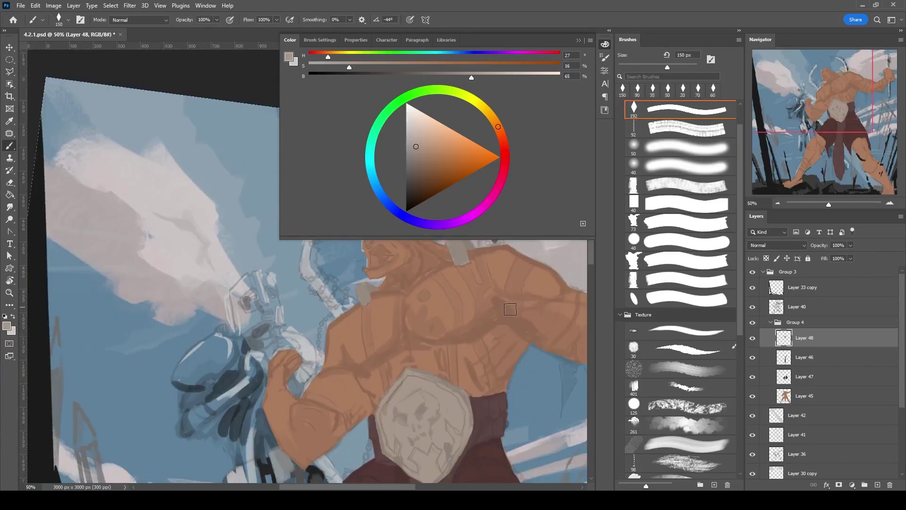
Paint the diagonal chest strap in dark muted red on Layer 46, and clear the stray dark marks on the front leg.
scroll(425, 361, "down", 8)
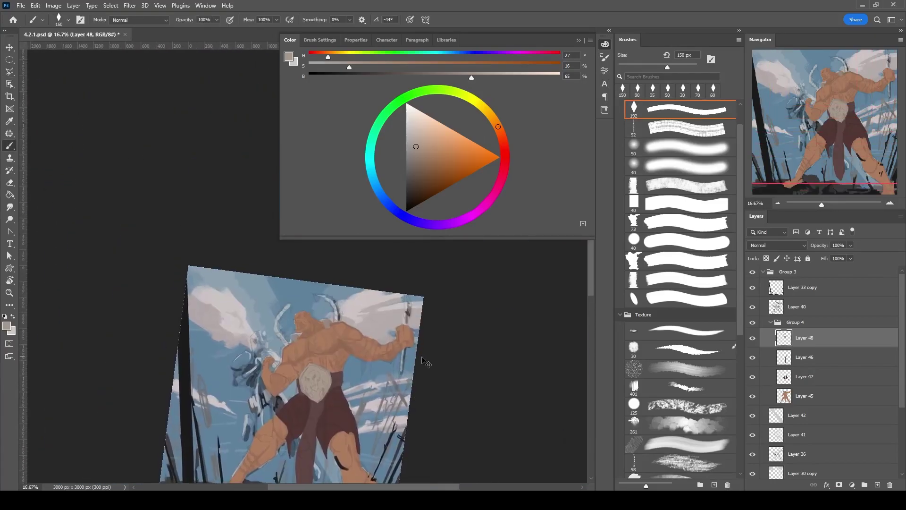
left_click_drag(426, 361, 387, 401)
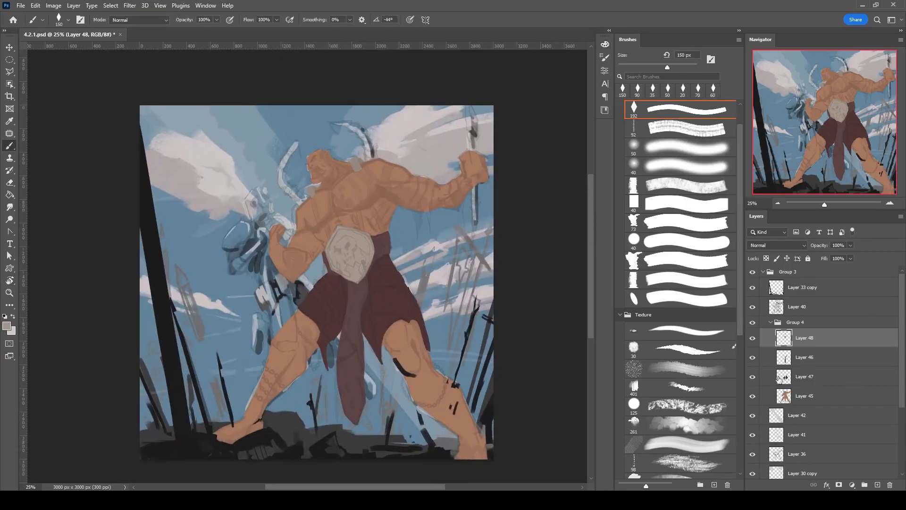
left_click(798, 357)
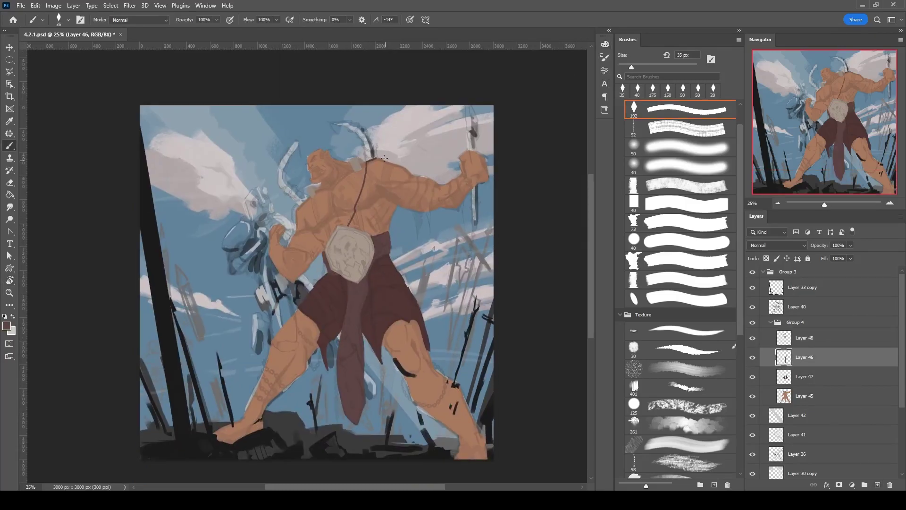
key("bracketleft")
scroll(377, 157, "up", 1)
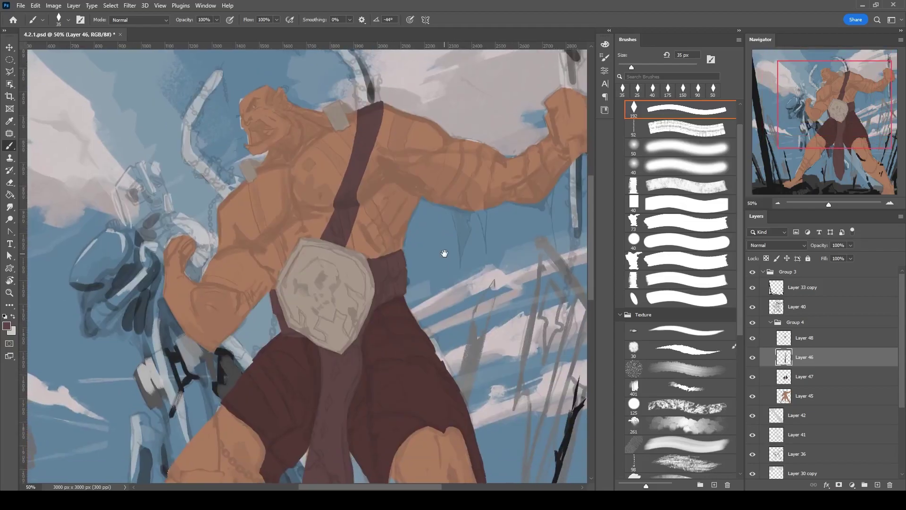
left_click(751, 288)
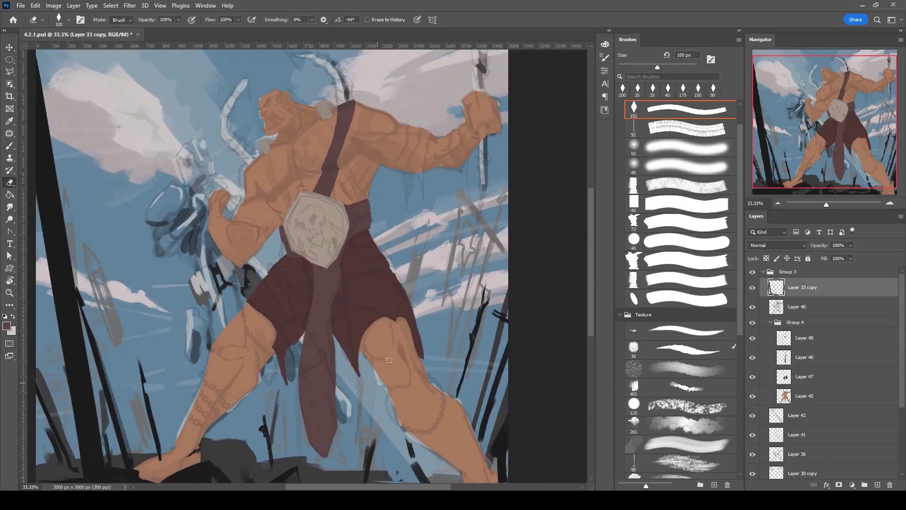
Clip a Solid Color fill to the orc's skin on Layer 45 and adjust it to a muted orange-brown.
left_click(804, 396)
left_click(852, 485)
left_click(803, 297)
left_click(321, 222)
left_click(413, 199)
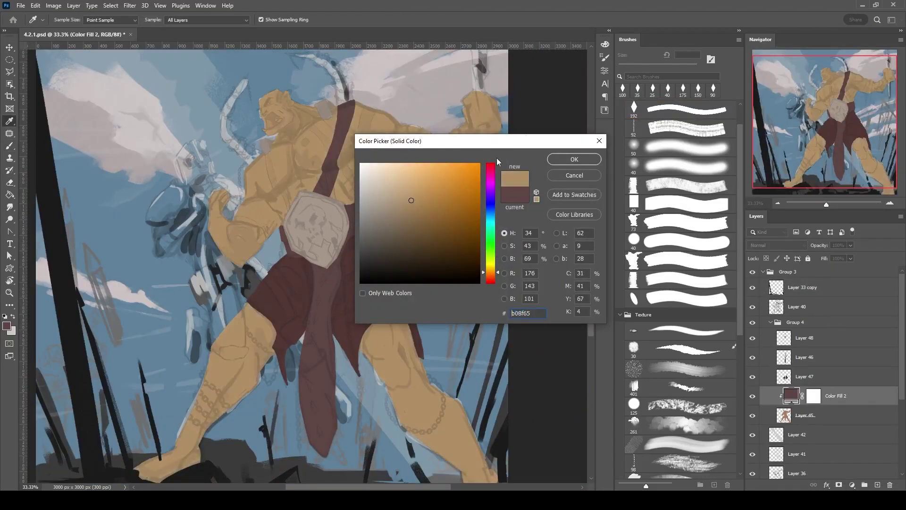
left_click_drag(493, 279, 492, 281)
left_click_drag(406, 210, 419, 208)
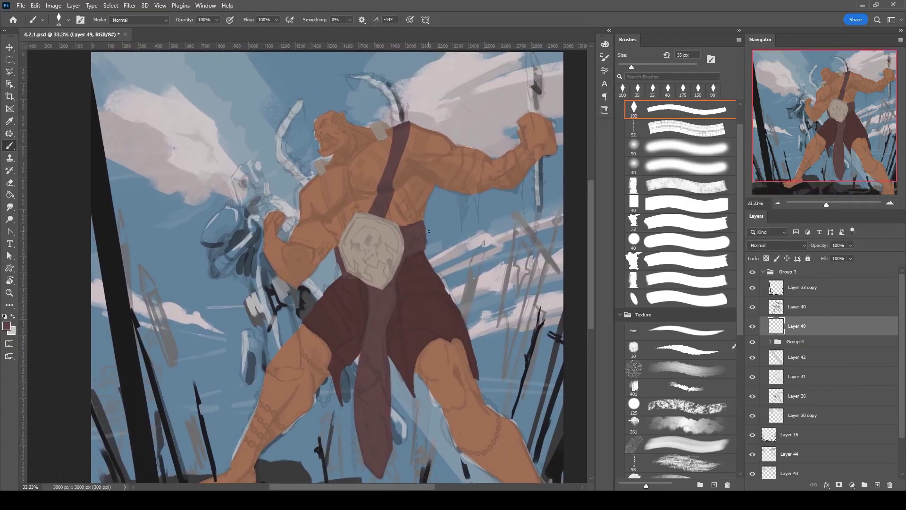
Outline the knight's outer contour from the helmet down to the bent leg with the Polygonal Lasso, for Layer 49.
key("ctrl+plus")
key("l")
left_click(259, 210)
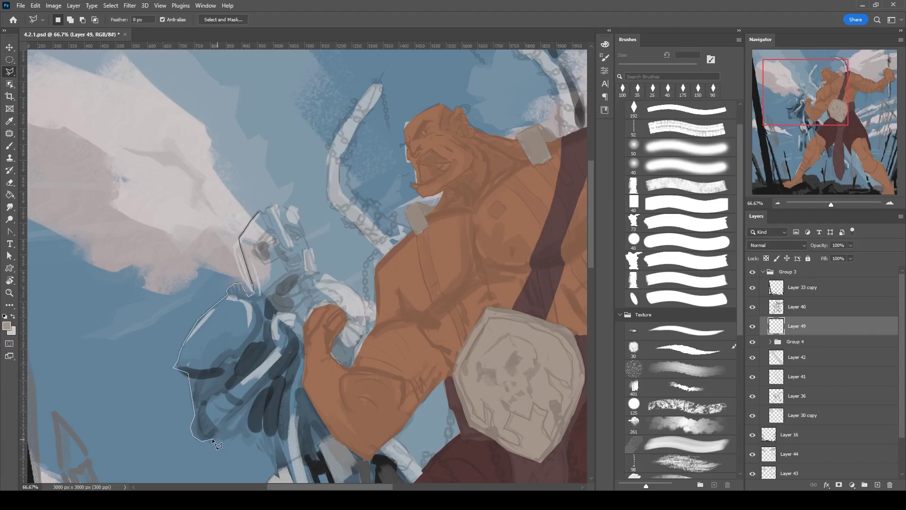
left_click_drag(214, 439, 259, 285)
left_click_drag(279, 362, 288, 248)
left_click(306, 287)
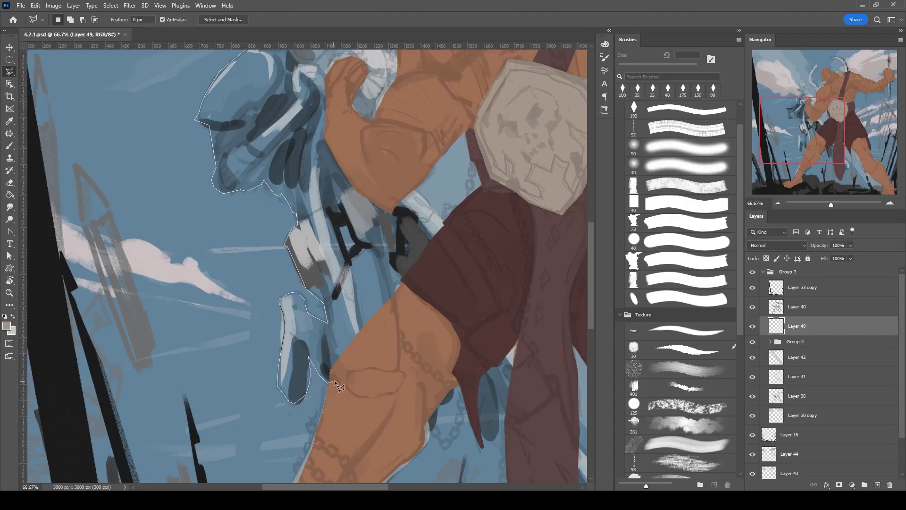
mouse_move(396, 302)
left_mouse_down()
mouse_move(398, 467)
mouse_move(296, 288)
left_mouse_up()
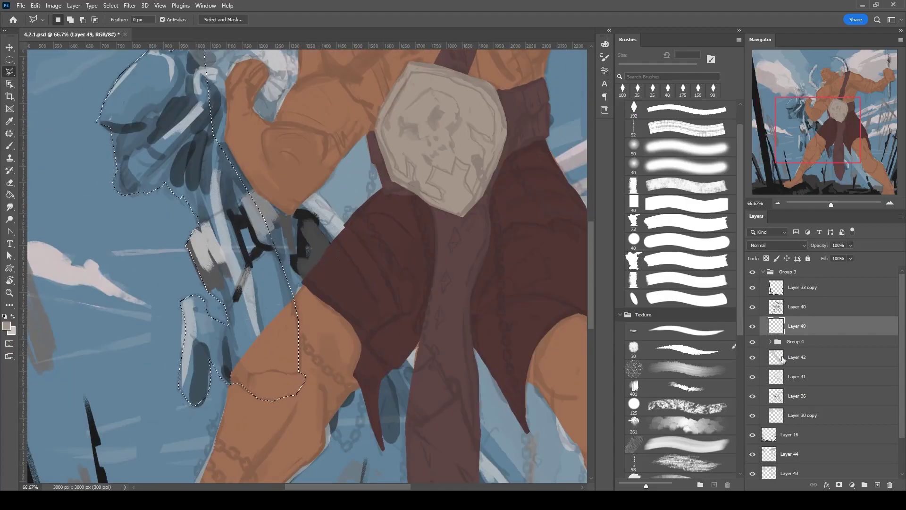
Hide Layer 36 and add the knight's extended leg across the orc's kilt to the lasso selection.
double_click(293, 284)
left_click(298, 276, "shift")
left_click(381, 361)
mouse_move(414, 406)
left_mouse_down()
mouse_move(377, 330)
mouse_move(325, 265)
left_mouse_up()
left_click(371, 326)
left_click(394, 373)
left_click(424, 373)
left_click(411, 330)
left_click(390, 306)
left_click(370, 243)
Extend the lasso selection to take in the knight's torso, far shoulder and helmet.
mouse_move(283, 118)
left_mouse_down()
mouse_move(330, 265)
mouse_move(335, 311)
left_mouse_up()
left_click(361, 365)
left_click_drag(268, 233, 313, 361)
left_click(292, 330)
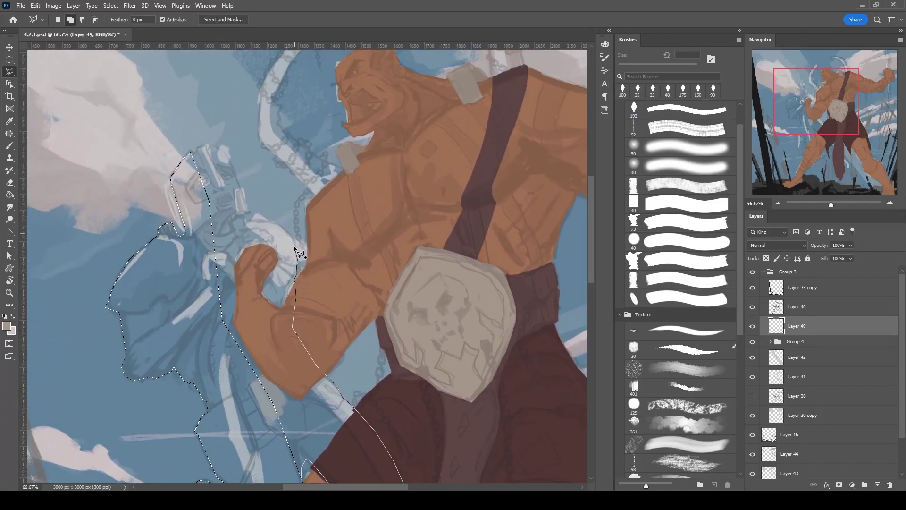
mouse_move(243, 220)
left_mouse_down()
mouse_move(231, 111)
mouse_move(239, 281)
left_mouse_up()
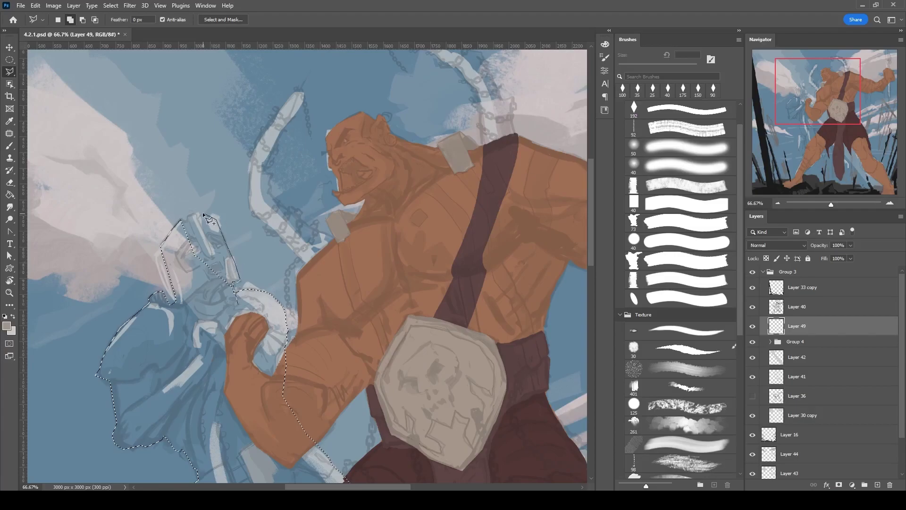
scroll(179, 244, "down", 4)
scroll(236, 255, "up", 2)
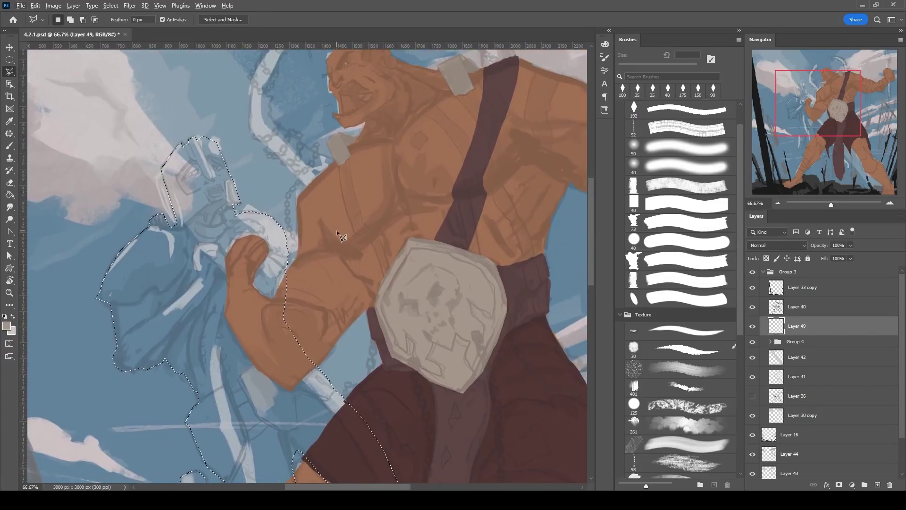
Fill the knight's silhouette with pale greyish brown on Layer 49 and mask it so the orc's gripping arm stays in front.
key("b")
key("ctrl+minus")
key("ctrl+minus")
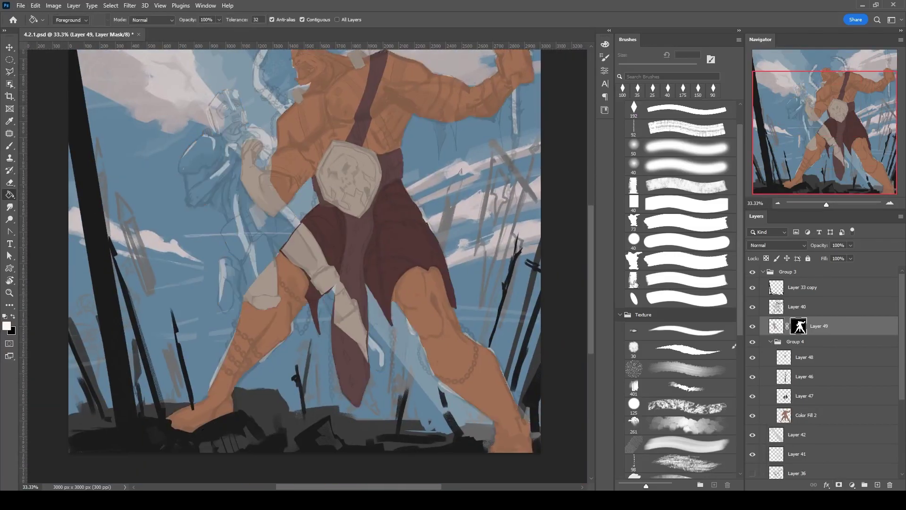
left_click_drag(322, 198, 288, 311)
Group Layer 49, name the two character groups Orc and Knight, and collapse the Knight group.
key("ctrl+g")
left_click(771, 353)
double_click(796, 354)
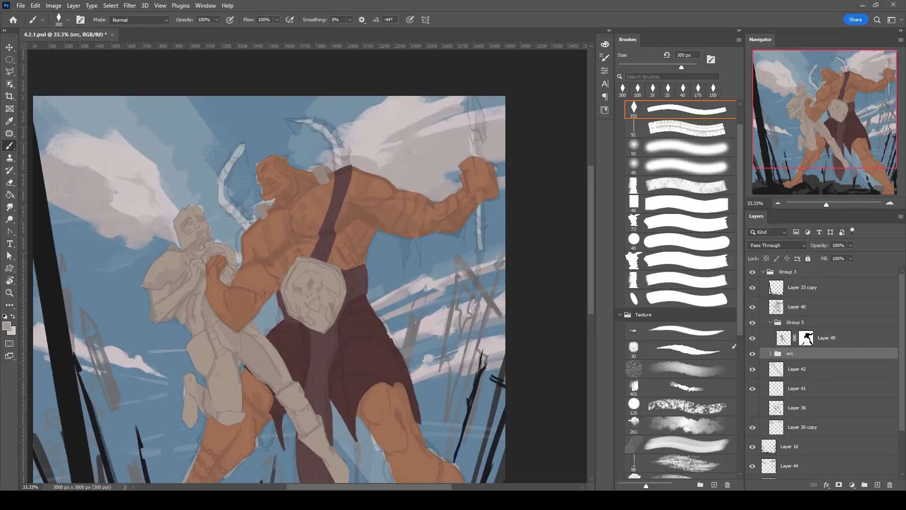
double_click(796, 322)
type("Knight")
key("Return")
scroll(264, 265, "down", 1)
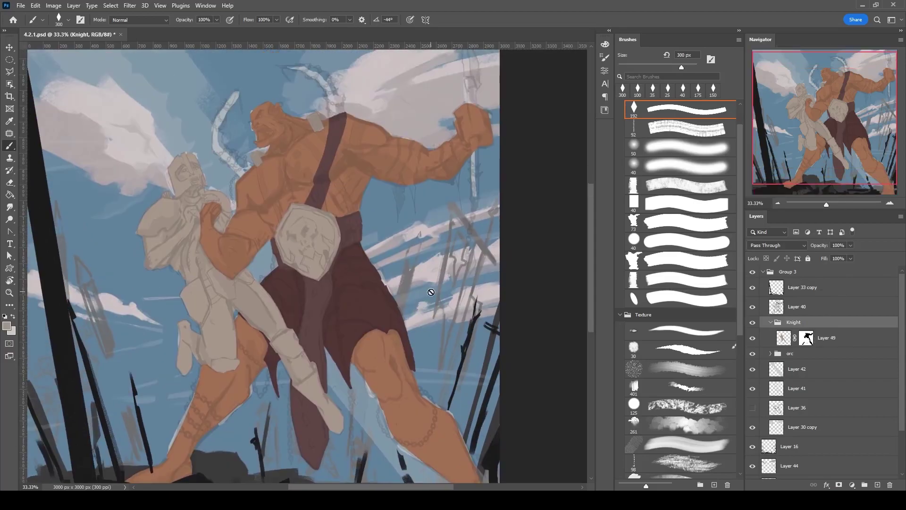
left_click(771, 322)
Clip dark Solid Color fills to Layer 33 copy and Layer 16, and adjust the lower fill's hue.
key("Return")
mouse_move(265, 265)
left_mouse_down()
mouse_move(295, 266)
mouse_move(281, 264)
left_mouse_up()
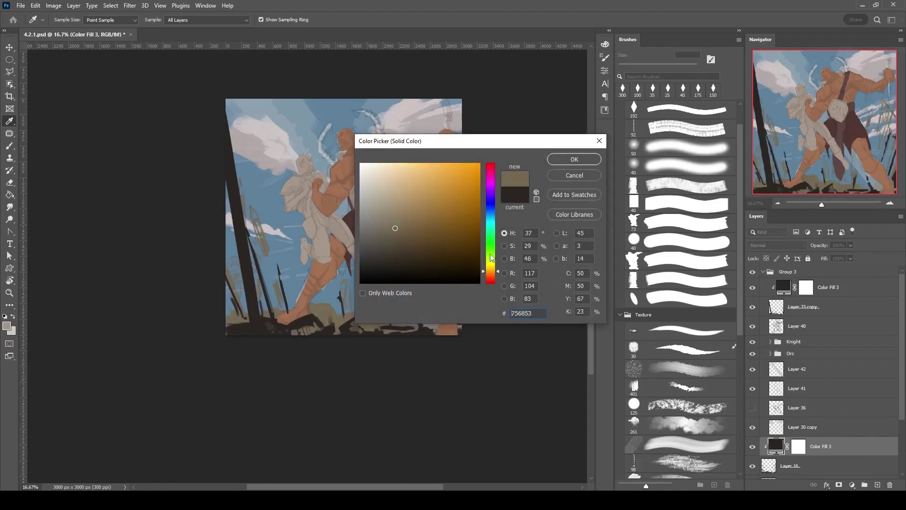
left_click_drag(491, 258, 491, 211)
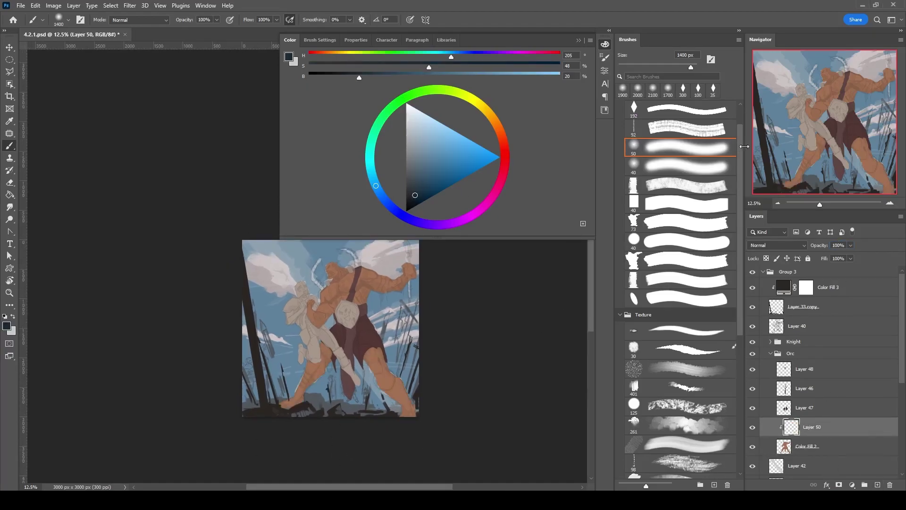
Paint dark blue-grey shadows, H 219, S 32, B 33, over the orc's torso, raised arm and legs on clipped Layer 50.
left_click(696, 295)
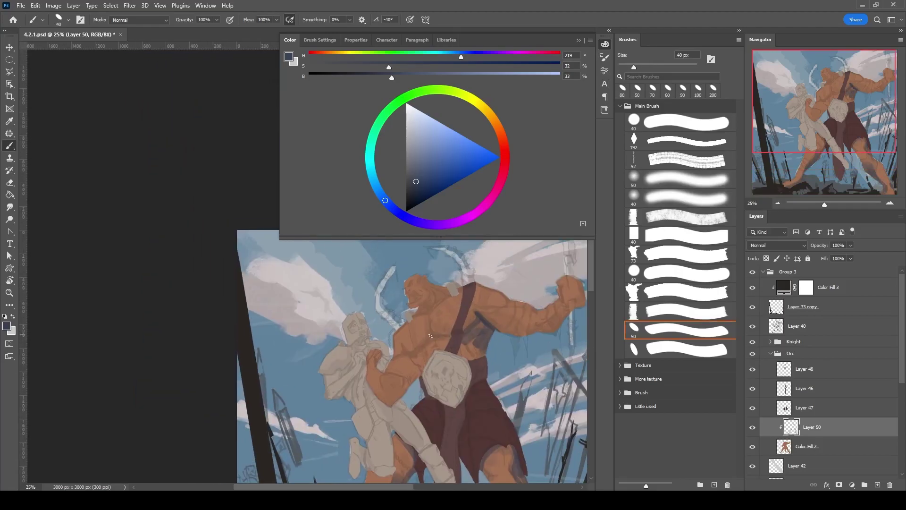
mouse_move(487, 325)
left_mouse_down()
mouse_move(508, 328)
mouse_move(567, 312)
left_mouse_up()
left_click_drag(439, 270, 386, 261)
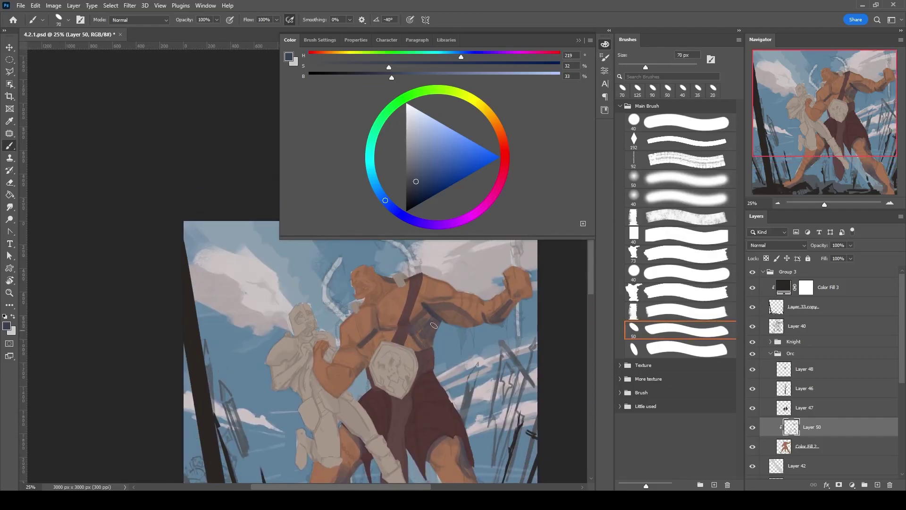
mouse_move(481, 304)
left_mouse_down()
mouse_move(469, 245)
mouse_move(509, 185)
mouse_move(442, 283)
left_mouse_up()
key("bracketright")
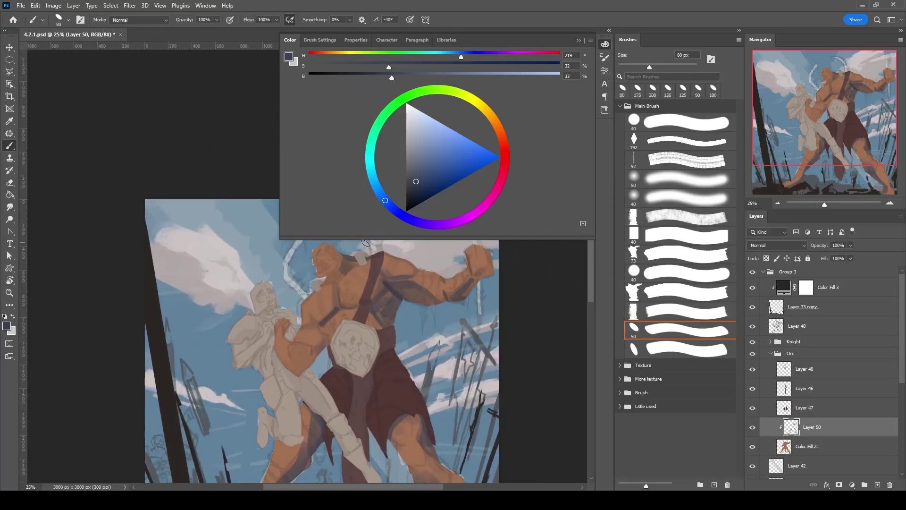
left_click_drag(486, 416, 448, 308)
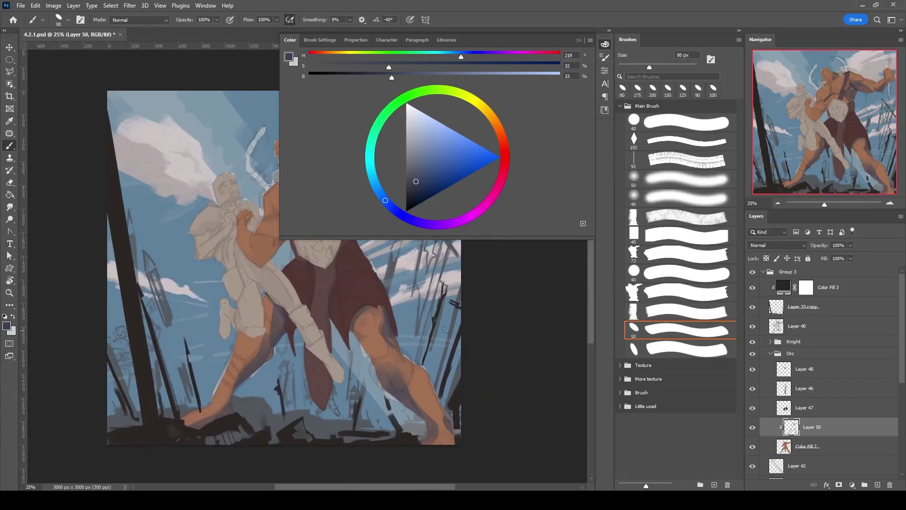
Soften the edges of the orc's painted shadows on Layer 50 with the Smudge tool.
key("r")
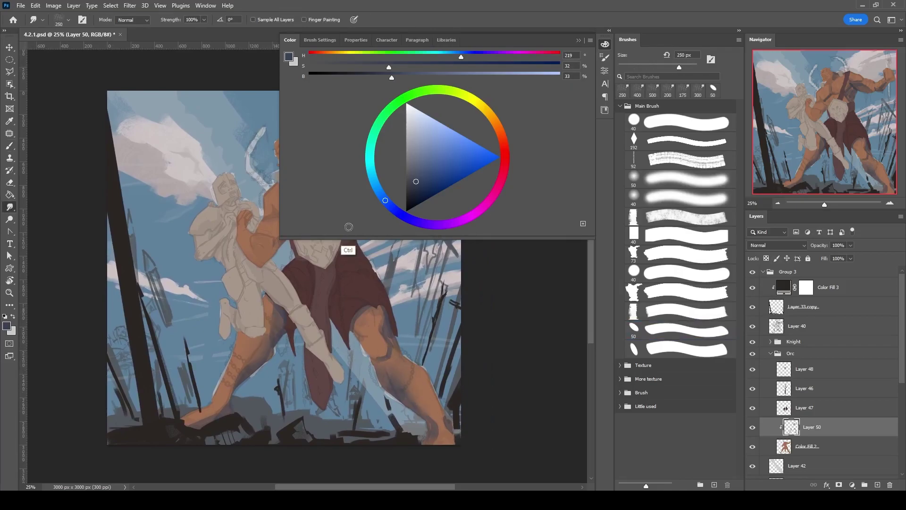
key("b")
left_click(10, 207)
mouse_move(347, 169)
left_mouse_down()
mouse_move(332, 249)
mouse_move(355, 199)
mouse_move(355, 168)
mouse_move(346, 201)
left_mouse_up()
key("b")
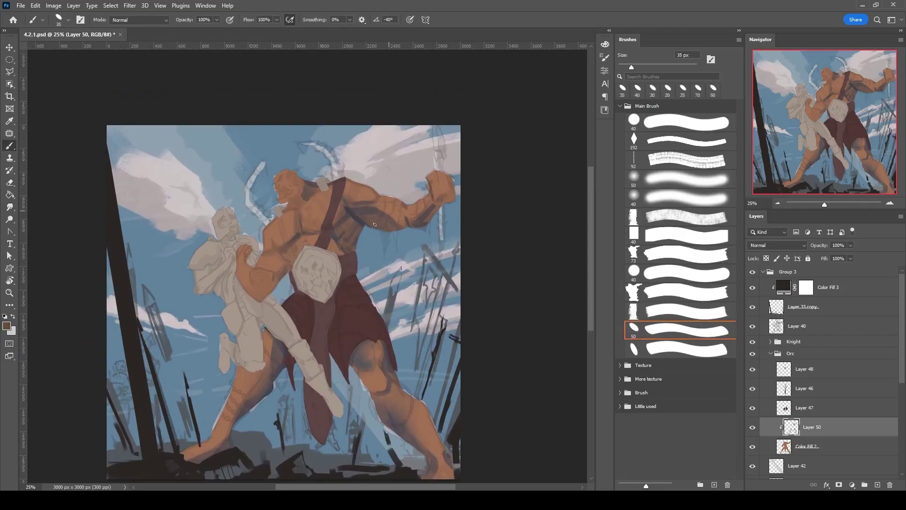
Deepen the shadows on the orc's chest, ribs and raised arm on Layer 50 with an oval brush up to 80 px.
left_click_drag(351, 217, 338, 325)
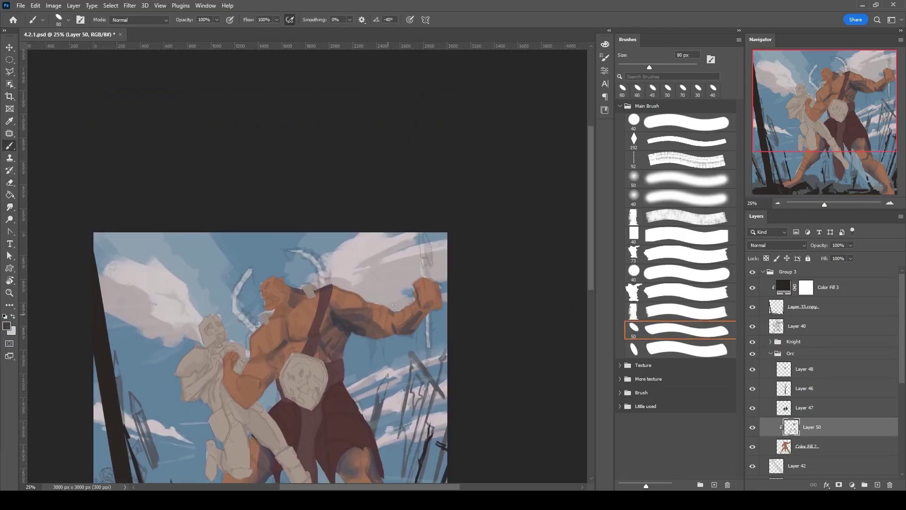
key("bracketright")
key("bracketright")
mouse_move(416, 322)
left_mouse_down()
mouse_move(506, 237)
mouse_move(469, 204)
left_mouse_up()
Recolour the orc's shadows on Layer 50 with a Color Overlay and rasterize the layer style.
left_click(777, 245)
left_click(776, 321)
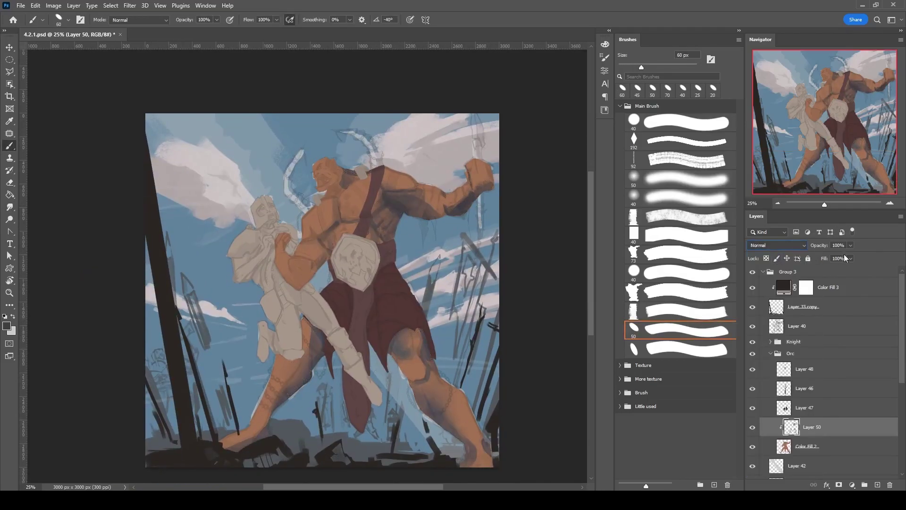
double_click(840, 427)
left_click(698, 165)
left_click(523, 252)
left_click_drag(637, 179, 638, 162)
left_click(529, 244)
left_click(722, 157)
key("Return")
right_click(812, 432)
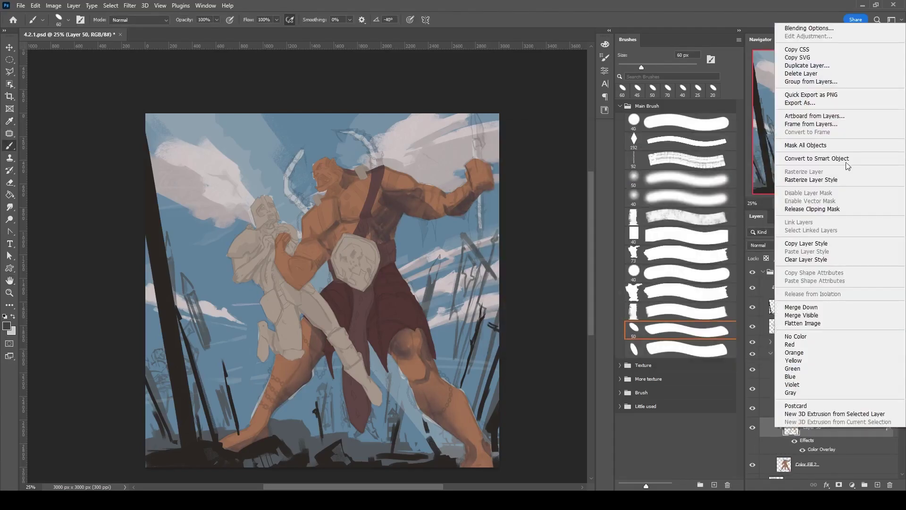
left_click(793, 178)
Move sketch Layer 40 into the Orc group, clip it above Layer 50, and add clipped Layer 51 above it.
key("b")
left_click(680, 141)
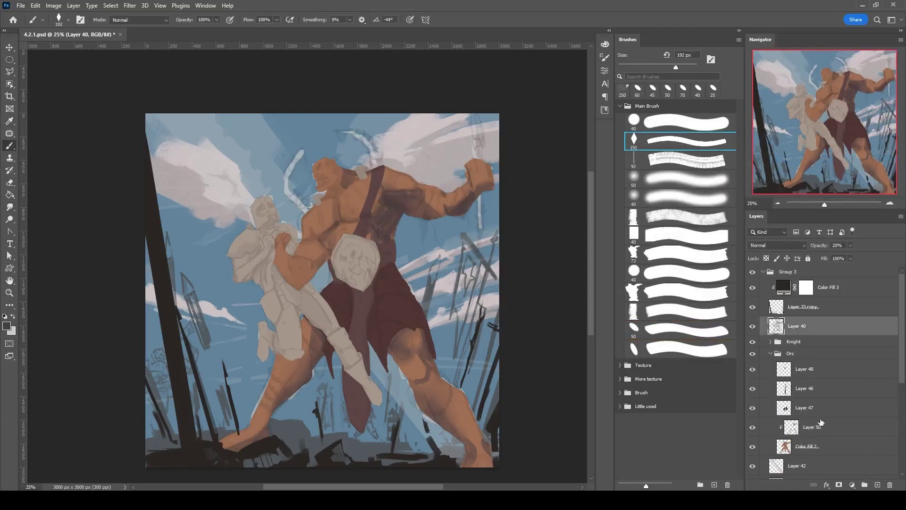
left_click_drag(798, 326, 833, 448)
key("ctrl+z")
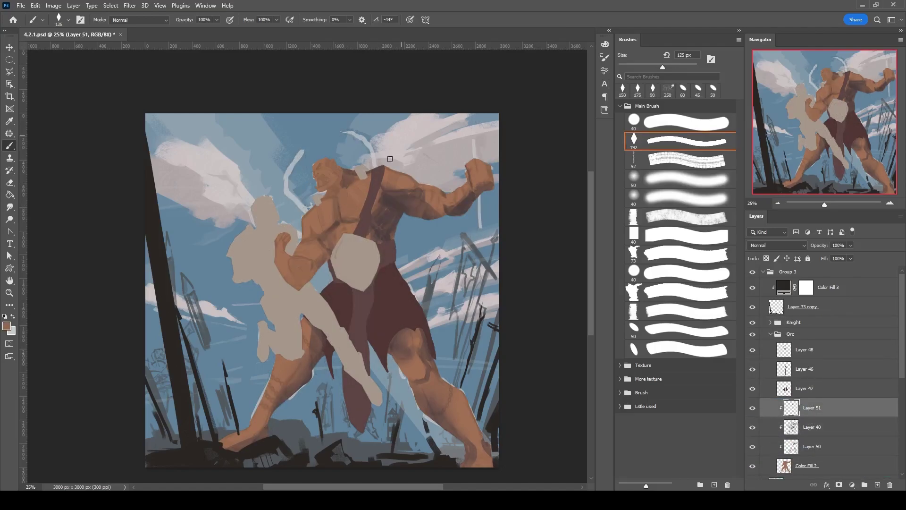
Paint sampled skin browns over the orc's chest, shoulder and ribs on Layer 51 with the diamond-shaped brush.
left_click(379, 211, "alt")
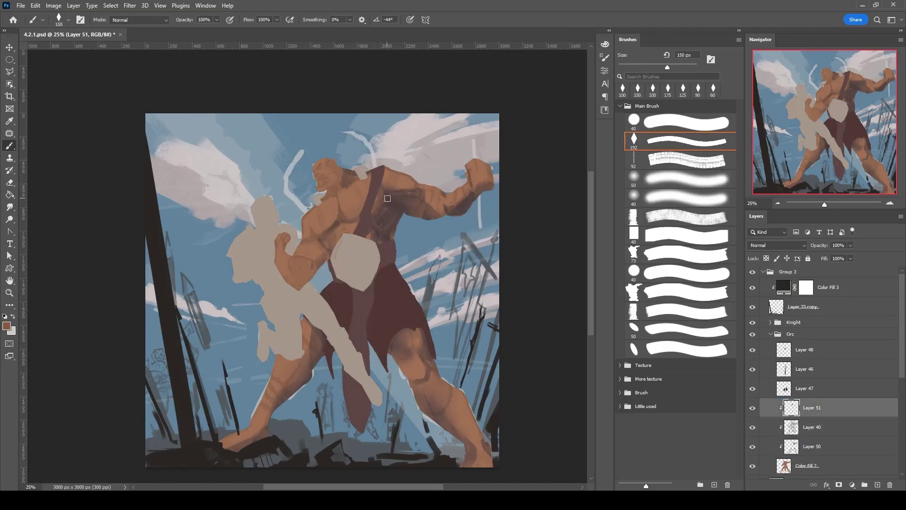
key("bracketleft")
key("bracketleft")
key("bracketright")
key("bracketright")
key("bracketright")
left_click(334, 213, "alt")
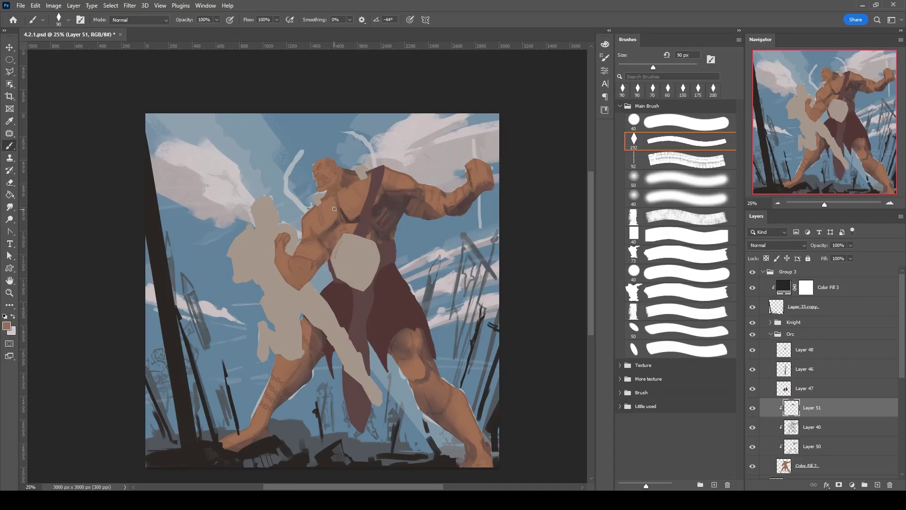
Darken the orc's bent arm and the creases under the chest on Layer 51 with a 90 px brush.
left_click_drag(317, 243, 329, 269)
key("bracketright")
scroll(408, 233, "up", 2)
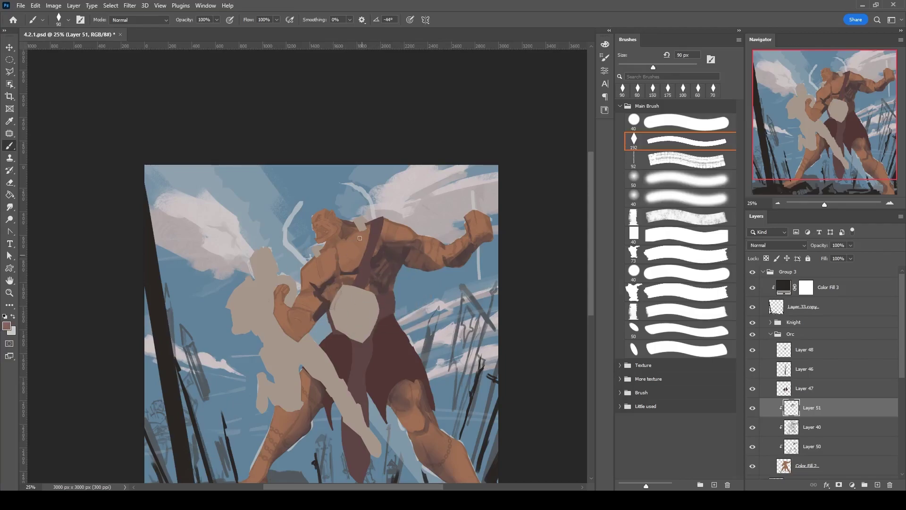
scroll(370, 273, "down", 2)
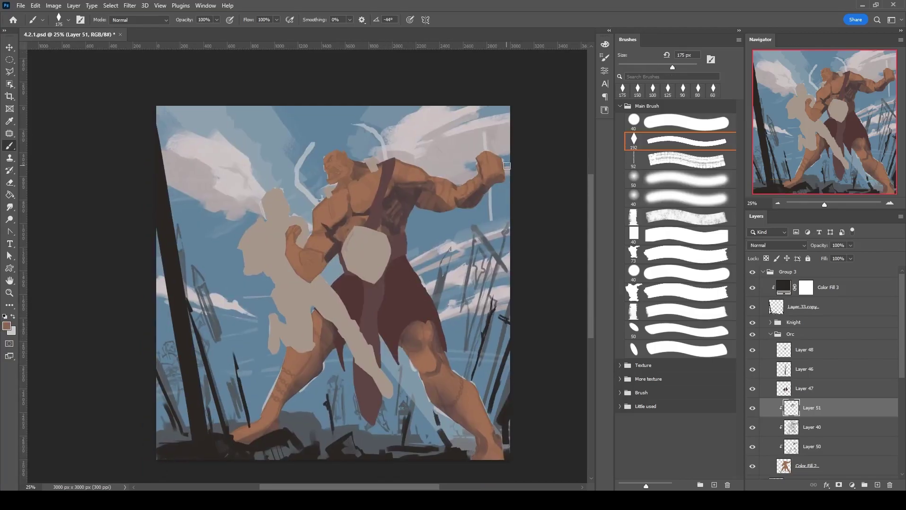
Shade the orc's ribs, armpit and raised arm in dark reddish brown and lighter skin tones on Layer 51, using 50 to 100 px brushes.
key("bracketleft")
key("bracketleft")
key("bracketleft")
scroll(508, 165, "up", 2)
scroll(507, 166, "down", 2)
scroll(369, 181, "right", 2)
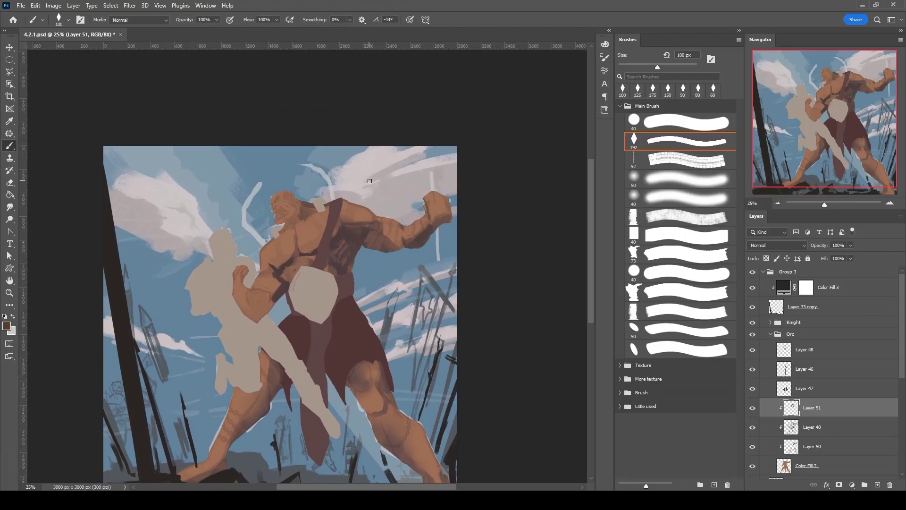
key("bracketleft")
key("bracketleft")
scroll(459, 186, "down", 2)
scroll(458, 186, "left", 1)
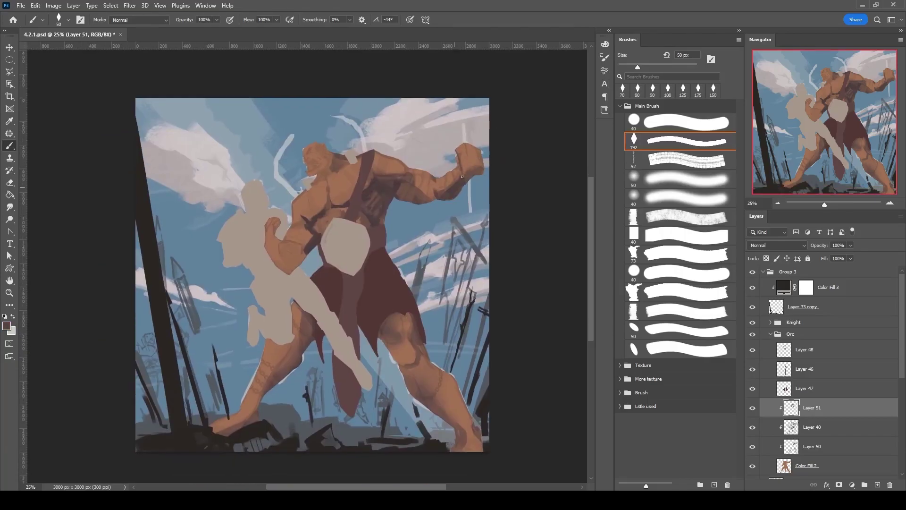
scroll(434, 188, "up", 1)
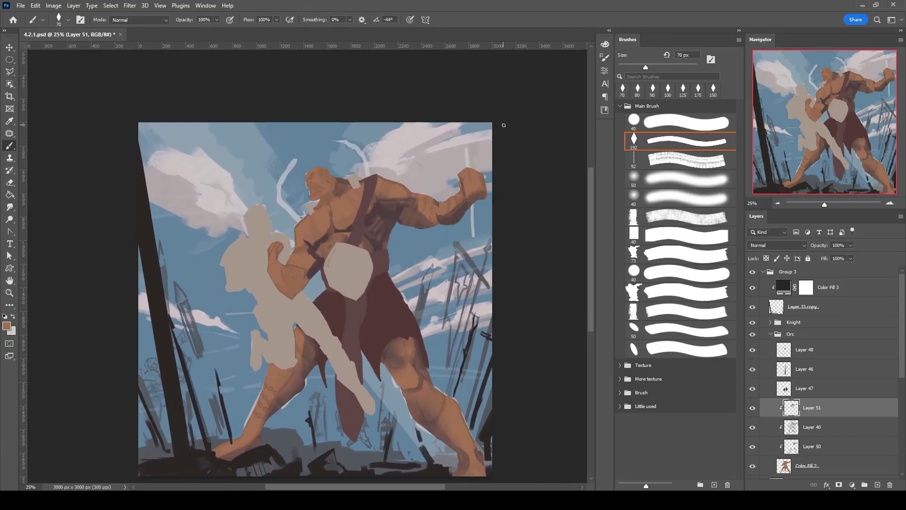
Paint broader skin-tone shading on the orc's legs on Layer 51 with a 175 px brush.
scroll(416, 363, "down", 3)
scroll(416, 362, "right", 1)
key("bracketright")
key("bracketright")
key("bracketright")
key("bracketright")
key("bracketright")
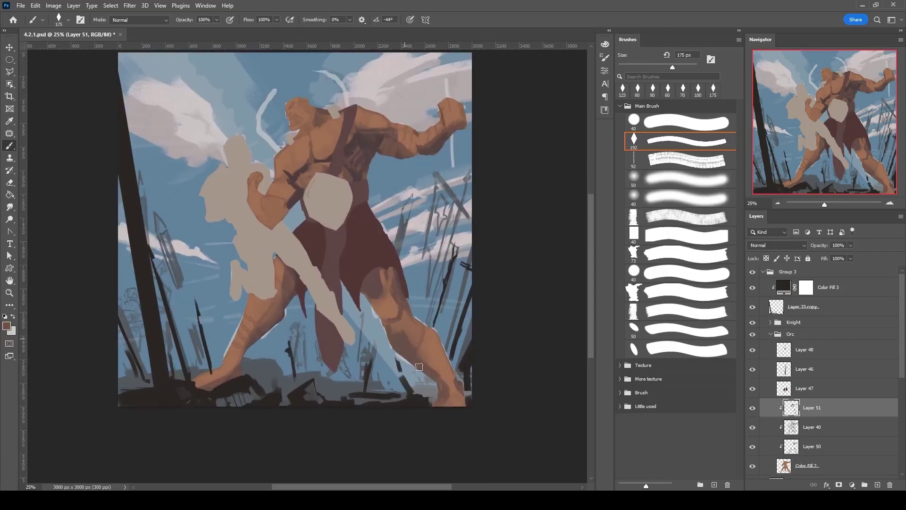
Choose the 401 textured brush and add clipped Layer 52 between Layer 50 and Layer 40.
left_click(620, 365)
left_click(680, 394)
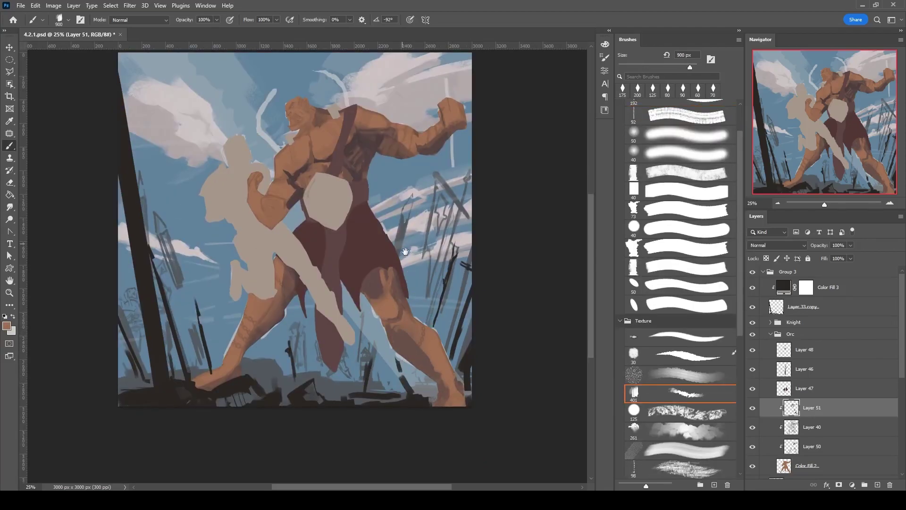
scroll(340, 189, "up", 2)
scroll(340, 188, "left", 1)
key("ctrl+alt+shift+n")
right_click(434, 158, "alt+shift")
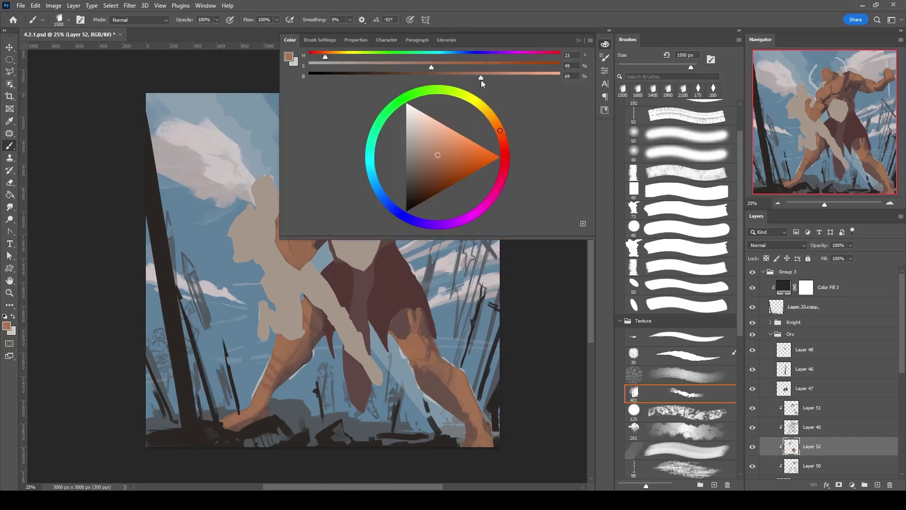
Brush textured orange-brown, about H 23, S 49, B 69, over the orc's body and legs on Layer 52 at 1300 px.
key("bracketleft")
key("bracketleft")
key("bracketleft")
scroll(401, 309, "down", 2)
scroll(401, 309, "right", 1)
scroll(403, 310, "up", 1)
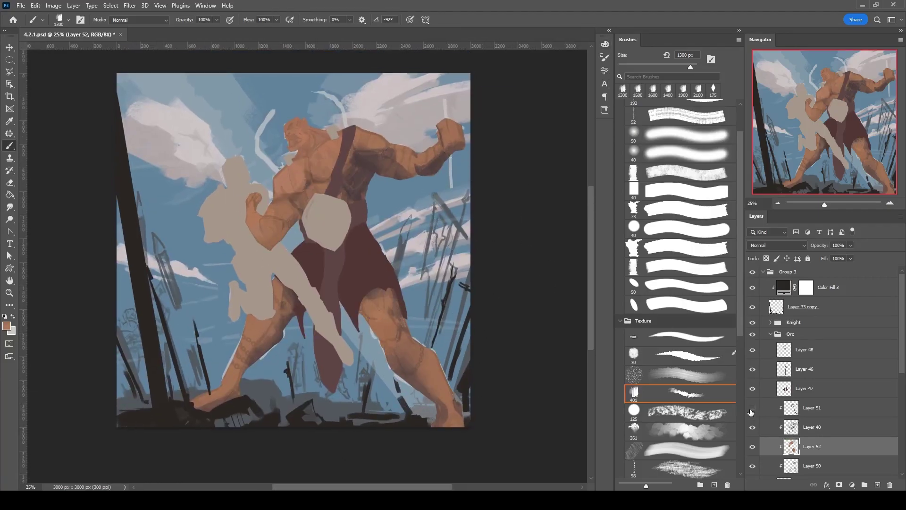
Hide Layer 51, add clipped Layer 53 above Layer 40 and choose the 92 textured brush with a light peach colour.
left_click(753, 408)
key("ctrl+alt+shift+n")
left_click(680, 116)
scroll(330, 283, "up", 2)
key("F6")
key("F6")
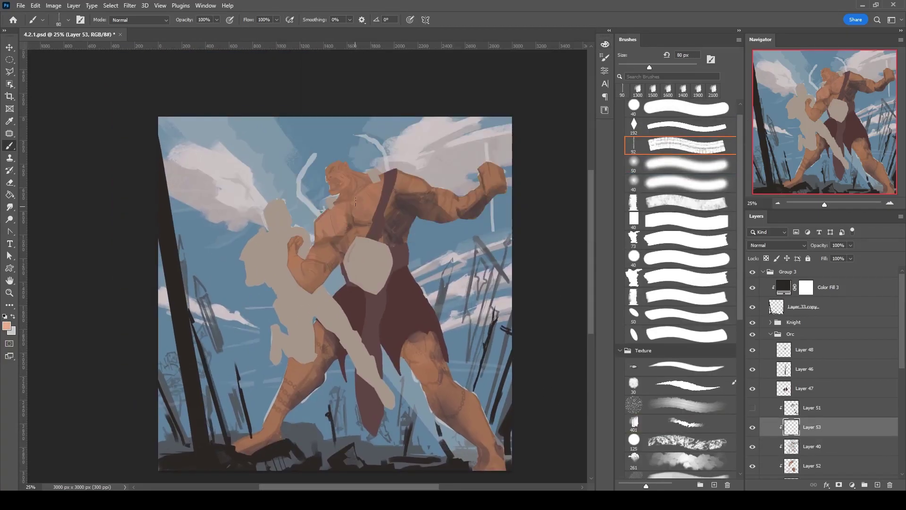
Paint light peach patches on the orc's chest, shoulder and near arm on Layer 53, trimming them with a 70 px eraser.
left_click_drag(352, 179, 383, 217)
left_click_drag(314, 201, 347, 229)
scroll(359, 283, "left", 2)
left_click_drag(384, 205, 401, 217)
key("e")
left_click(654, 125)
key("bracketleft")
key("bracketleft")
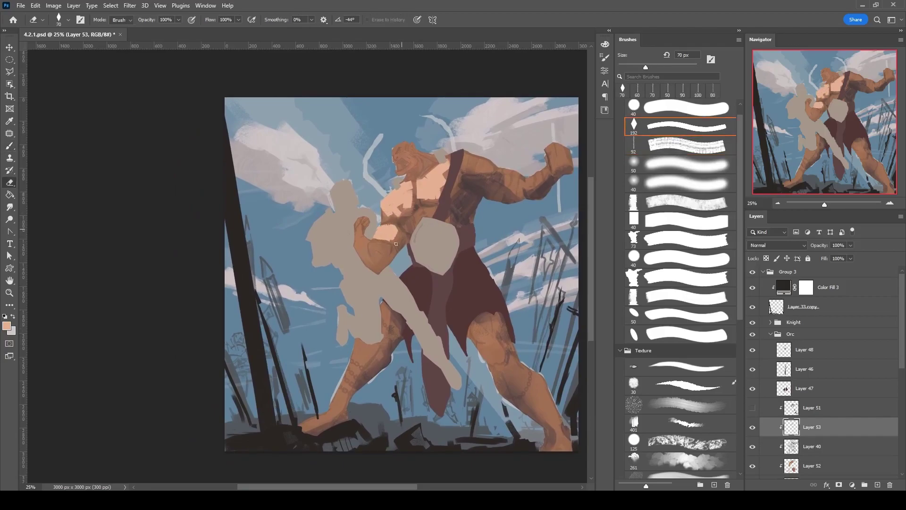
Extend the peach light patches over the orc's raised arm and legs on Layer 53.
key("b")
scroll(387, 292, "up", 3)
scroll(373, 336, "right", 1)
mouse_move(378, 306)
left_mouse_down()
mouse_move(458, 290)
mouse_move(482, 337)
left_mouse_up()
left_click_drag(489, 283, 521, 326)
scroll(377, 330, "down", 3)
scroll(378, 331, "left", 1)
Set Layer 53 to Overlay blending at 39% opacity.
left_click(777, 246)
left_click(757, 359)
left_click_drag(820, 245, 798, 246)
scroll(378, 283, "down", 2)
scroll(378, 284, "right", 1)
Refine the Overlay highlights on the orc's face, legs and feet on Layer 53, alternating eraser and 70 px brush.
key("e")
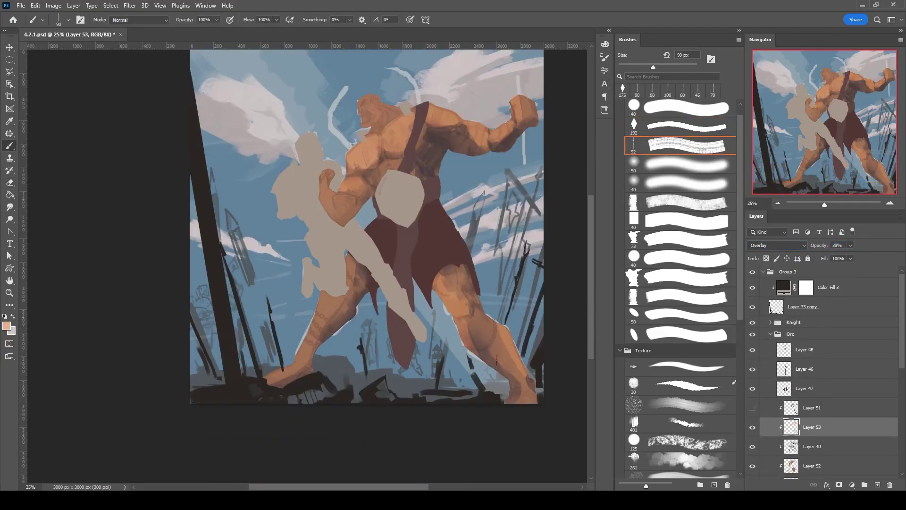
key("b")
scroll(425, 265, "up", 3)
scroll(425, 265, "down", 1)
scroll(425, 264, "left", 1)
scroll(822, 401, "down", 2)
Soften the orange-brown texture on Layer 52 with a 300 px eraser and remove Layers 51 and 53.
left_click(814, 399)
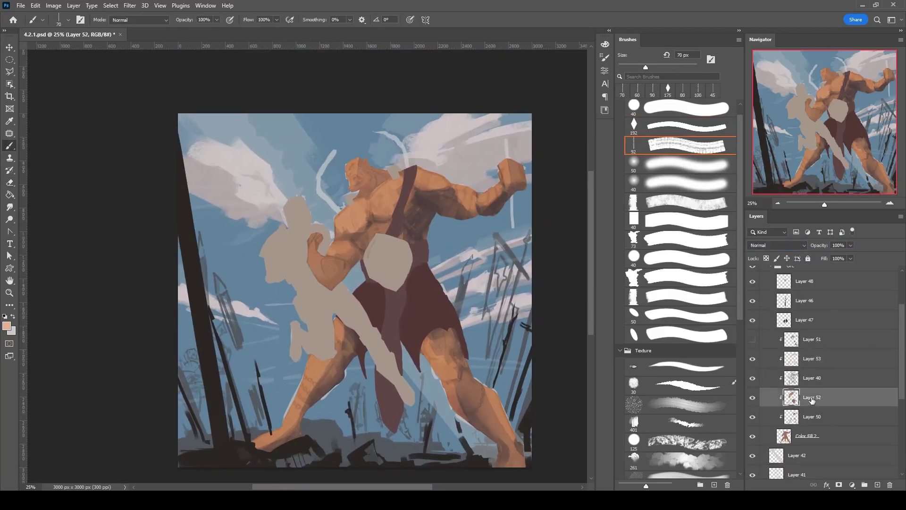
key("e")
scroll(416, 296, "up", 1)
scroll(417, 296, "right", 1)
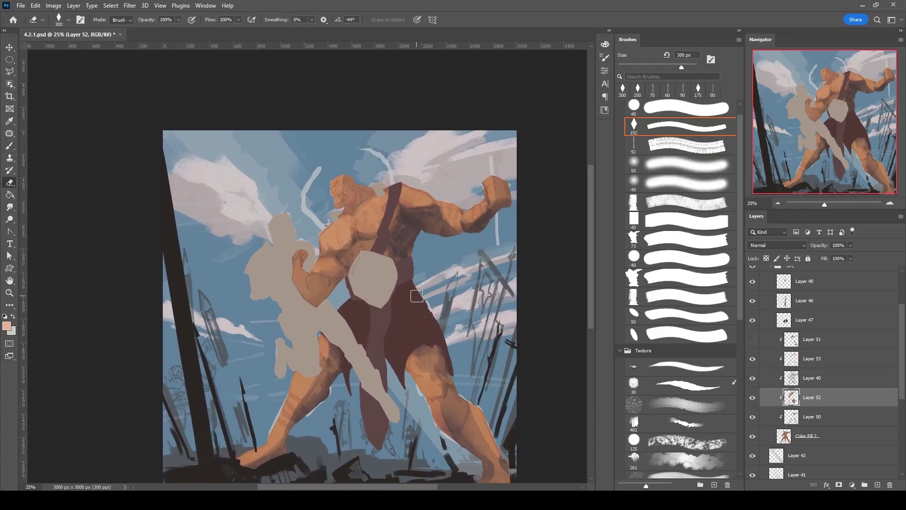
scroll(523, 208, "down", 1)
left_click(812, 358)
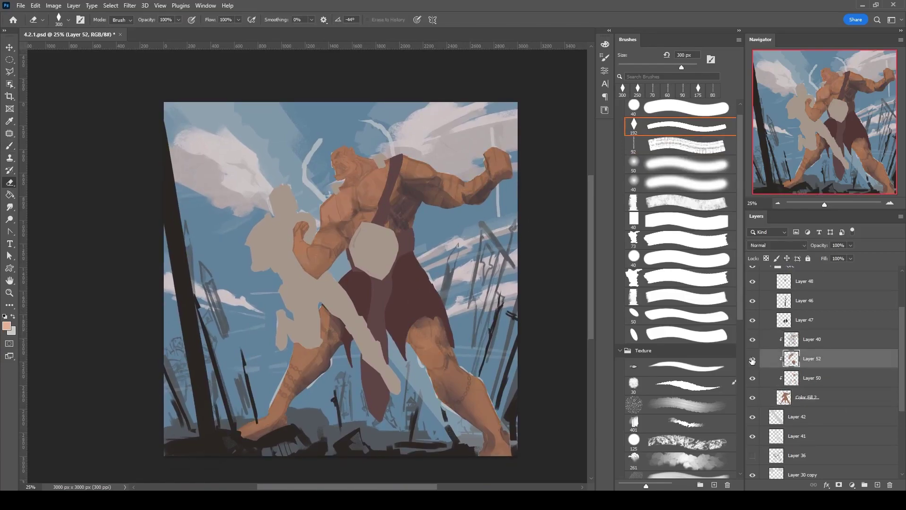
Add a clipped Layer 53 above Layer 40 and softly darken the orc's lower legs in dark brown, H 22, S 19, B 17.
key("b")
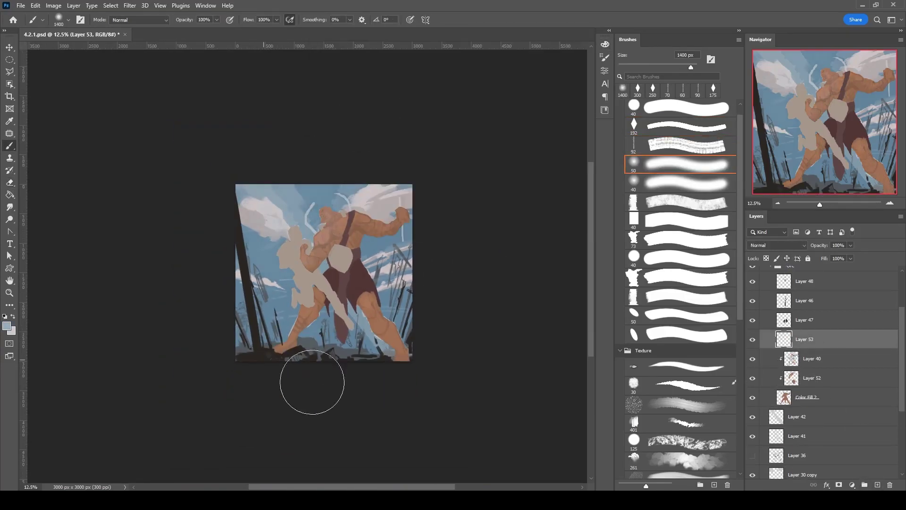
key("F6")
mouse_move(278, 375)
left_mouse_down()
mouse_move(373, 356)
mouse_move(382, 416)
left_mouse_up()
key("bracketleft")
key("bracketleft")
key("bracketleft")
key("bracketleft")
key("bracketleft")
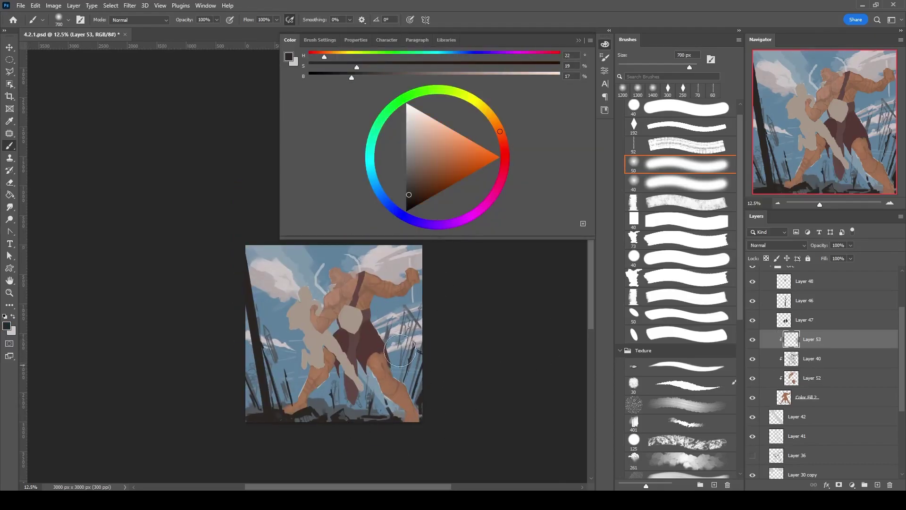
left_click_drag(412, 368, 379, 451)
Add soft dark brown shading to the orc's torso, arms and thighs on Layer 53 with 175 to 300 px brushes.
key("bracketleft")
key("bracketleft")
key("bracketleft")
key("bracketleft")
key("bracketleft")
key("bracketleft")
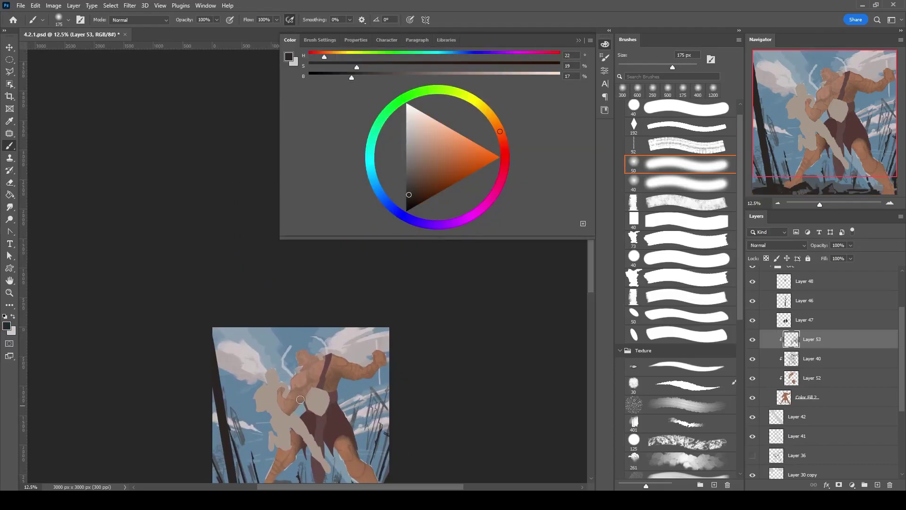
left_click_drag(393, 330, 421, 256)
left_click_drag(397, 379, 399, 342)
key("bracketright")
key("bracketright")
key("bracketright")
key("bracketright")
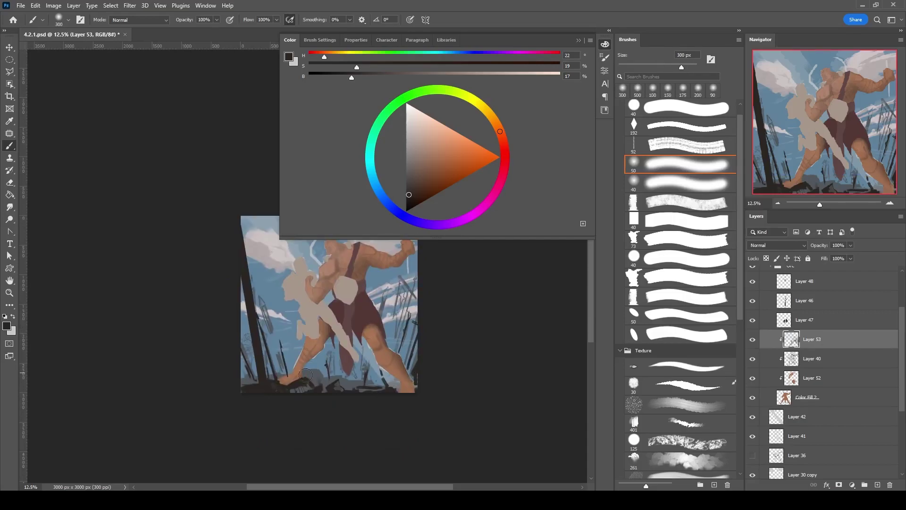
left_click_drag(313, 376, 314, 443)
scroll(319, 399, "up", 1)
Add clipped Layer 54 above Layer 53 and paint the orc's armpit shadow in brown, H 23, S 44, B 42, at 90 px.
key("ctrl+shift+alt+n")
key("bracketleft")
scroll(726, 104, "down", 1)
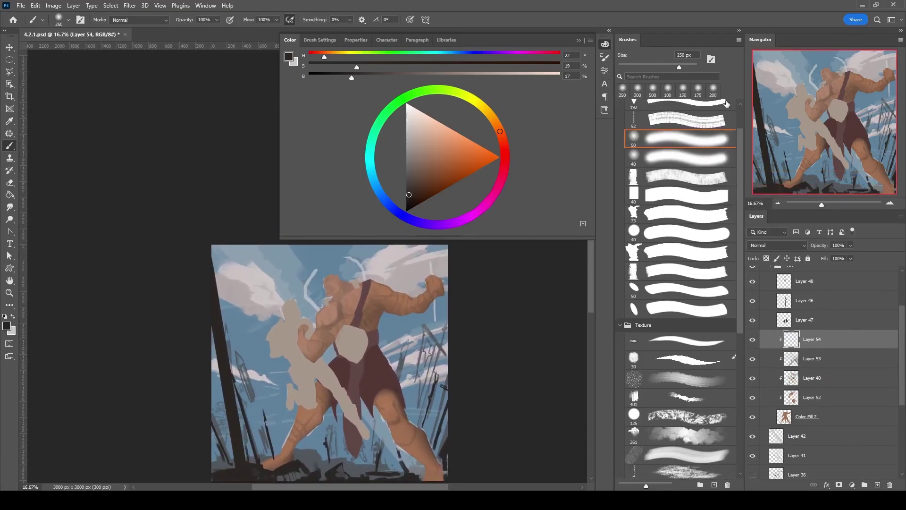
left_click(726, 103)
scroll(304, 287, "up", 2)
left_click(425, 356, "alt")
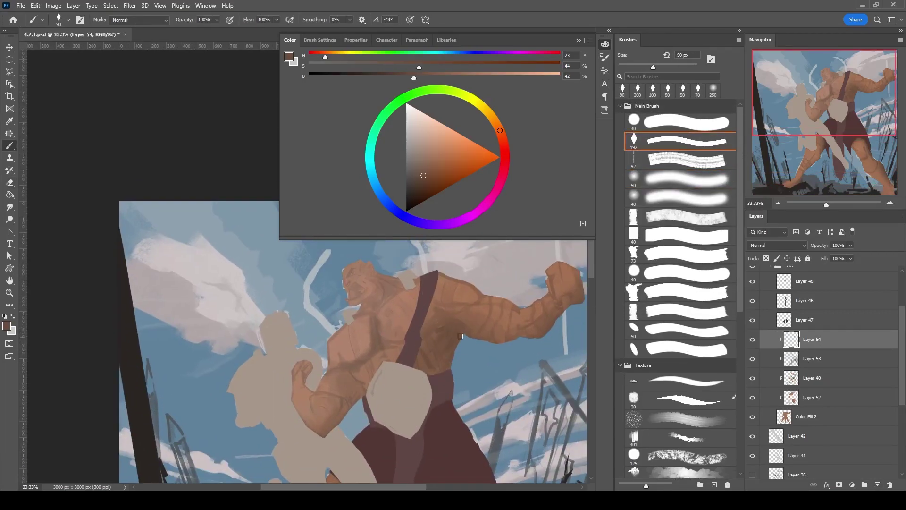
mouse_move(438, 318)
left_mouse_down()
mouse_move(460, 313)
mouse_move(413, 287)
mouse_move(453, 298)
left_mouse_up()
key("e")
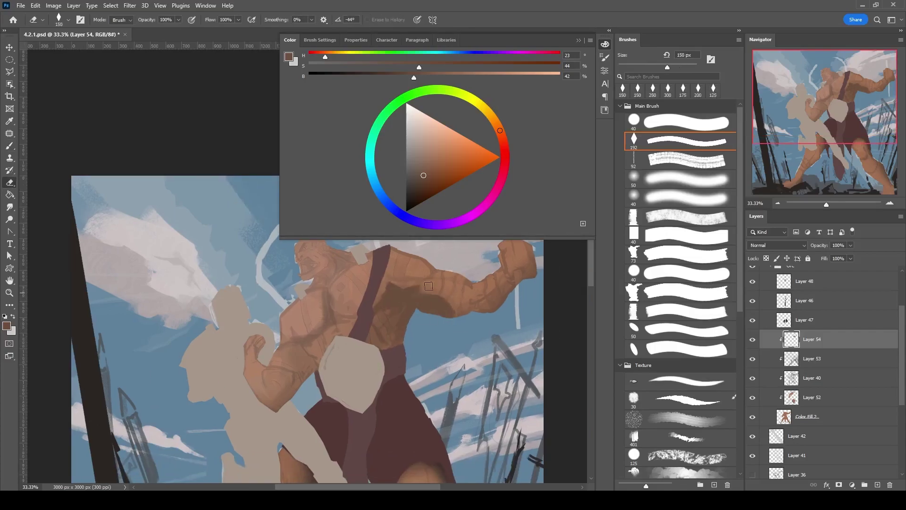
Paint hard-edged brown shadows under the orc's chest and along the near arm on Layer 54 at 100 to 125 px.
key("b")
mouse_move(326, 313)
left_mouse_down()
mouse_move(392, 287)
mouse_move(361, 311)
left_mouse_up()
key("bracketright")
key("bracketright")
key("bracketright")
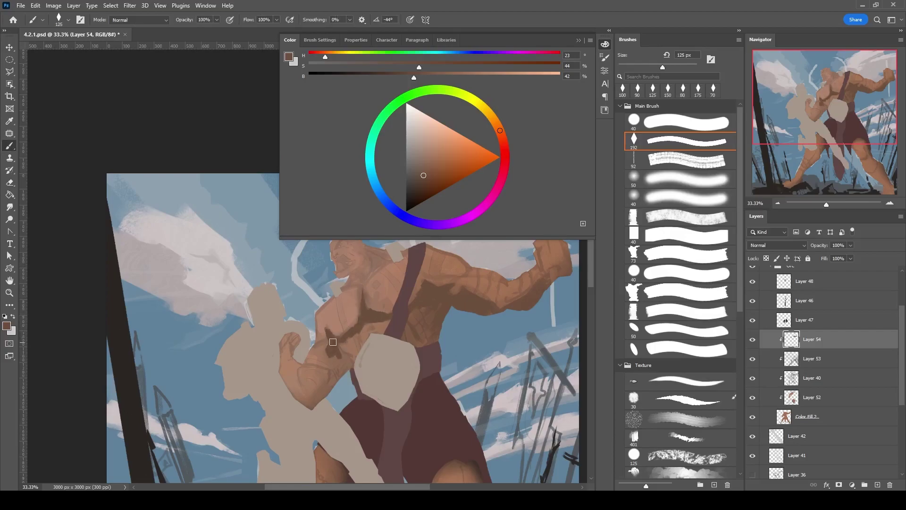
key("bracketleft")
key("bracketleft")
key("bracketleft")
Sample a darker brown, H 23, S 39, B 34, and move Layer 54 below Layer 53.
mouse_move(488, 480)
left_mouse_down()
mouse_move(457, 466)
mouse_move(464, 378)
left_mouse_up()
left_click(464, 379, "alt")
key("bracketright")
key("bracketright")
key("bracketright")
key("bracketright")
left_click_drag(812, 339, 825, 366)
Paint dark brown shadows on the orc's legs and feet on Layer 54, trimming the edges with the eraser.
mouse_move(446, 429)
left_mouse_down()
mouse_move(406, 358)
mouse_move(345, 338)
mouse_move(392, 400)
left_mouse_up()
key("bracketright")
key("bracketright")
key("e")
mouse_move(369, 333)
left_mouse_down()
mouse_move(381, 368)
mouse_move(362, 367)
left_mouse_up()
key("b")
left_click_drag(253, 316, 371, 316)
key("bracketleft")
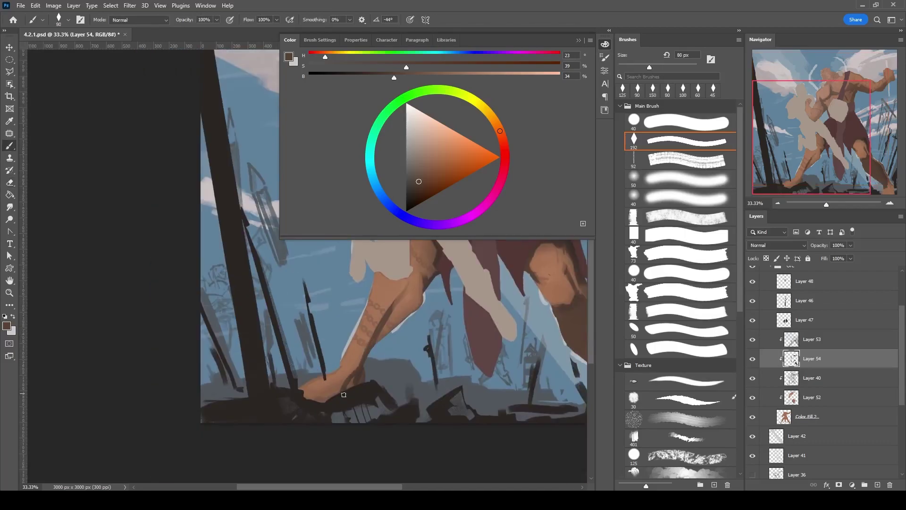
Sample the pale cloud colour and paint larger clouds across the sky behind the figures on Layer 43.
key("ctrl+minus")
key("ctrl+minus")
left_click_drag(481, 234, 491, 260)
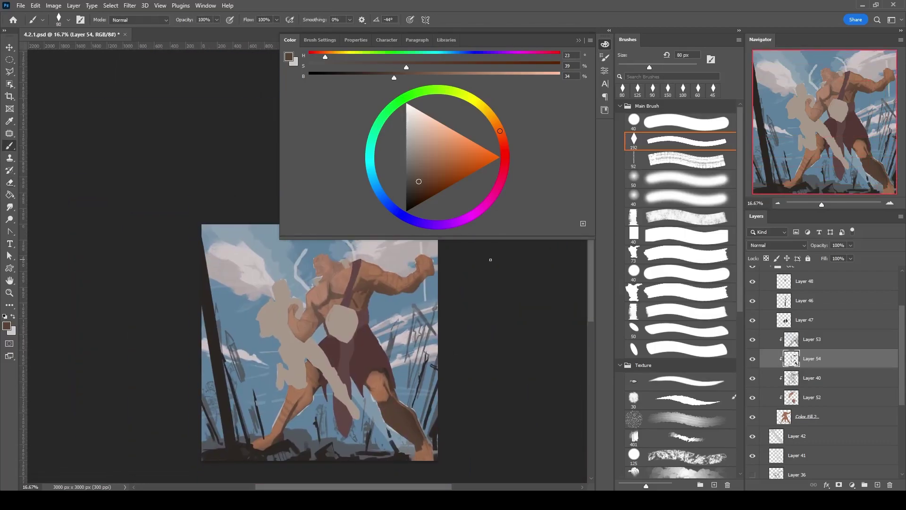
left_click(240, 263, "ctrl")
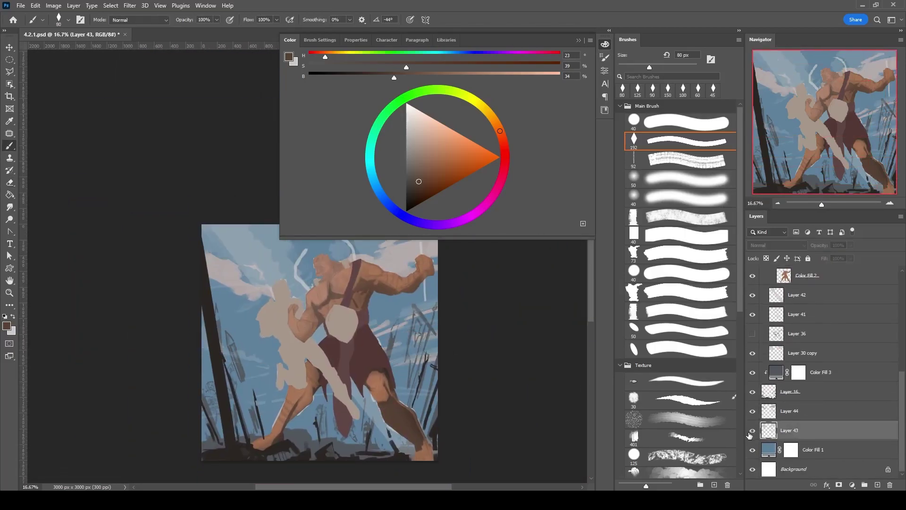
left_click(228, 249, "alt")
left_click_drag(397, 391, 361, 399)
left_click_drag(288, 362, 254, 339)
mouse_move(254, 338)
left_mouse_down()
mouse_move(382, 275)
mouse_move(311, 255)
mouse_move(267, 326)
mouse_move(274, 288)
mouse_move(258, 285)
mouse_move(273, 264)
mouse_move(288, 290)
left_mouse_up()
Refine the clouds on Layer 43, erasing their edges and adding smaller pale strokes with a reduced textured brush.
key("shift+comma")
key("e")
mouse_move(402, 283)
left_mouse_down()
mouse_move(416, 265)
mouse_move(411, 279)
left_mouse_up()
key("b")
key("bracketleft")
key("bracketleft")
key("bracketleft")
key("bracketleft")
key("bracketleft")
key("bracketleft")
key("bracketleft")
key("bracketleft")
key("bracketleft")
key("bracketleft")
left_click_drag(219, 263, 272, 278)
Add Layer 55 between Color Fill 1 and Layer 43, and hide Layer 38 copy and Layer 42.
key("ctrl+shift+alt+n")
key("period")
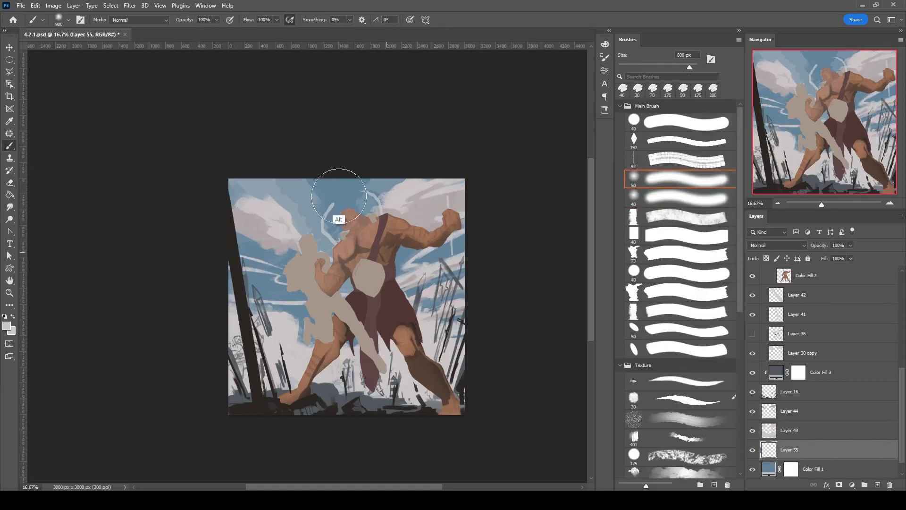
left_click(753, 352)
left_click(752, 295)
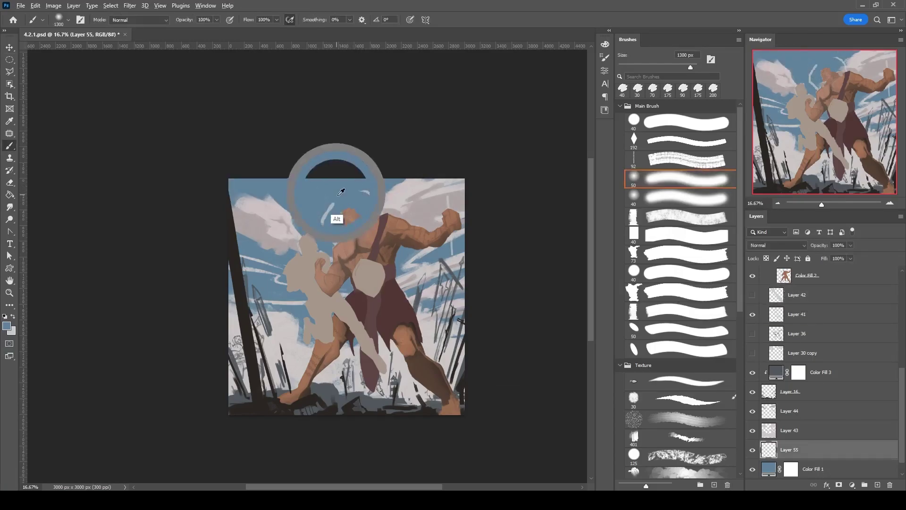
Paint a soft blue gradient across the sky behind the clouds on Layer 55 with a large soft brush.
key("bracketright")
key("bracketright")
key("bracketright")
key("bracketright")
key("bracketright")
key("bracketright")
key("bracketright")
key("bracketright")
left_click_drag(329, 373, 342, 288)
key("bracketleft")
key("bracketleft")
left_click_drag(331, 222, 369, 226)
Add Layers 56 and 57 clipped to the orc's Color Fill 2 and choose a soft round brush.
double_click(775, 373)
key("Escape")
left_click(802, 353)
scroll(802, 373, "up", 3)
left_click(752, 320)
left_click(762, 339)
left_click(753, 301)
scroll(680, 236, "down", 2)
left_click(680, 262)
left_click(680, 111)
Paint soft dark blue shading over the orc's legs on Layer 57 with an enlarged soft brush.
right_click(361, 189, "alt+shift")
key("bracketright")
key("bracketright")
key("bracketright")
key("bracketright")
key("bracketright")
key("bracketright")
key("bracketright")
key("bracketright")
left_click_drag(303, 339, 334, 420)
Rework the soft dark shading on the orc's legs and torso on Layer 57, lightening parts with a large eraser.
key("bracketright")
key("bracketright")
key("bracketright")
left_click_drag(415, 344, 402, 361)
key("ctrl+z")
key("bracketleft")
key("bracketleft")
key("bracketleft")
key("bracketleft")
key("bracketleft")
key("bracketleft")
key("bracketleft")
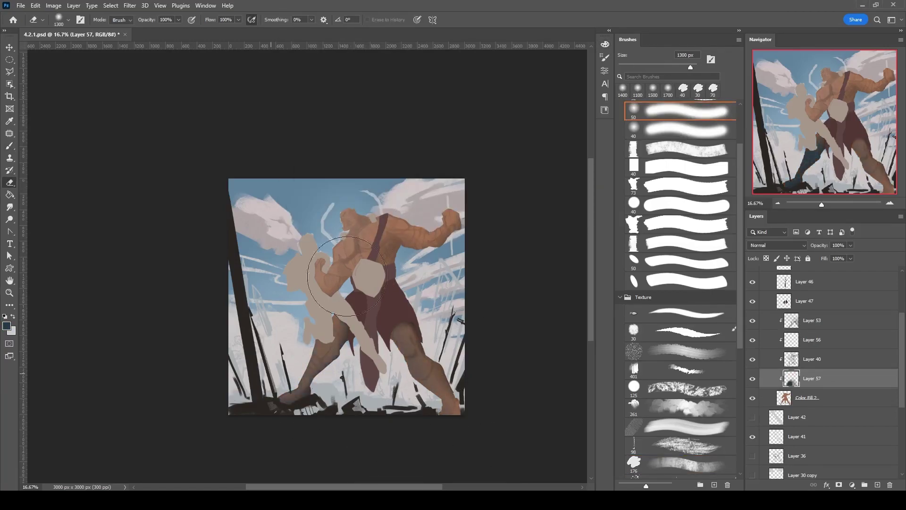
mouse_move(371, 237)
left_mouse_down()
mouse_move(473, 255)
mouse_move(459, 275)
mouse_move(356, 237)
left_mouse_up()
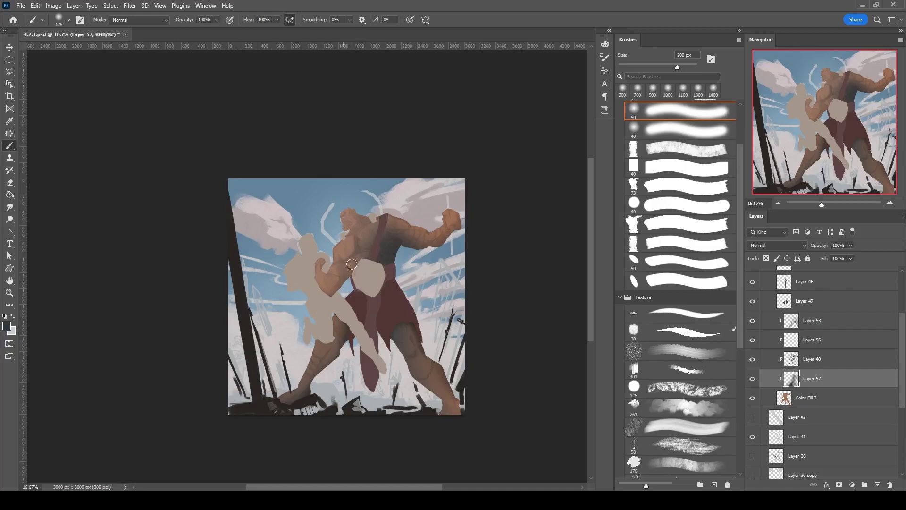
Add Layer 58 above Layer 40 and paint sampled lighter skin tones on the orc's chest and shoulder with the angled oval brush.
left_click(680, 261)
key("ctrl+shift+alt+n")
key("ctrl+plus")
left_click(324, 233, "alt")
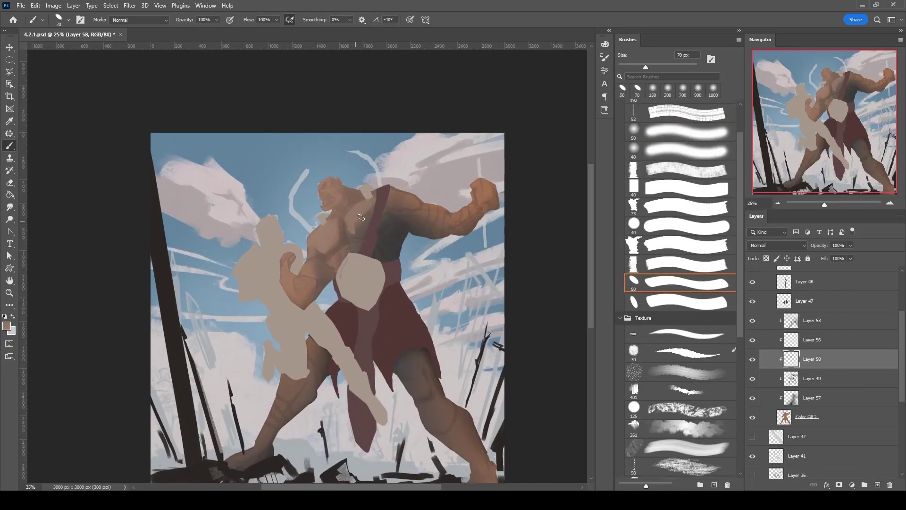
left_click(359, 233, "alt")
key("bracketright")
left_click_drag(311, 262, 424, 209)
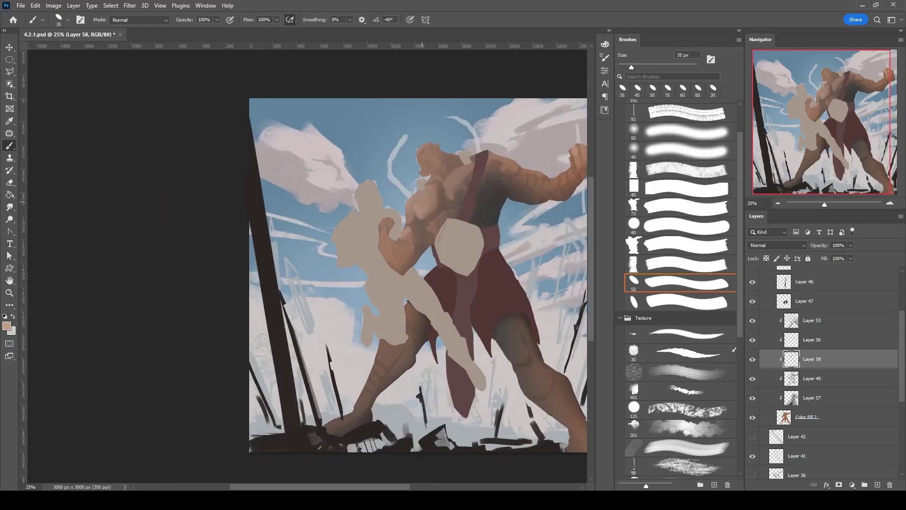
Paint a pale skin highlight above the knee of the orc's forward leg on Layer 58.
key("bracketright")
key("bracketright")
left_click_drag(505, 343, 517, 358)
left_click(510, 339, "alt")
key("bracketright")
key("bracketright")
key("bracketright")
key("bracketright")
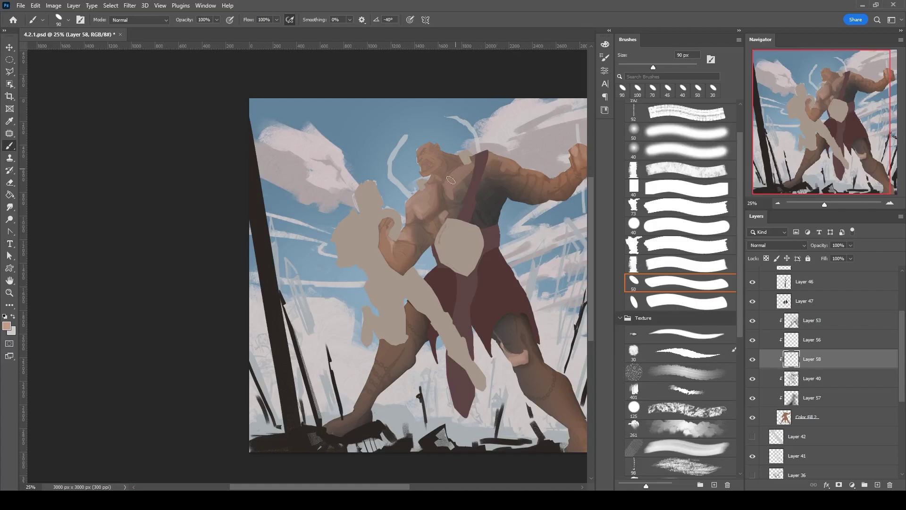
Paint broader light skin strokes over the orc's neck and chest on Layer 58, then reduce the brush to 45 px.
key("bracketright")
mouse_move(468, 155)
left_mouse_down()
mouse_move(454, 270)
mouse_move(443, 215)
left_mouse_up()
key("bracketleft")
key("bracketleft")
key("bracketleft")
key("bracketleft")
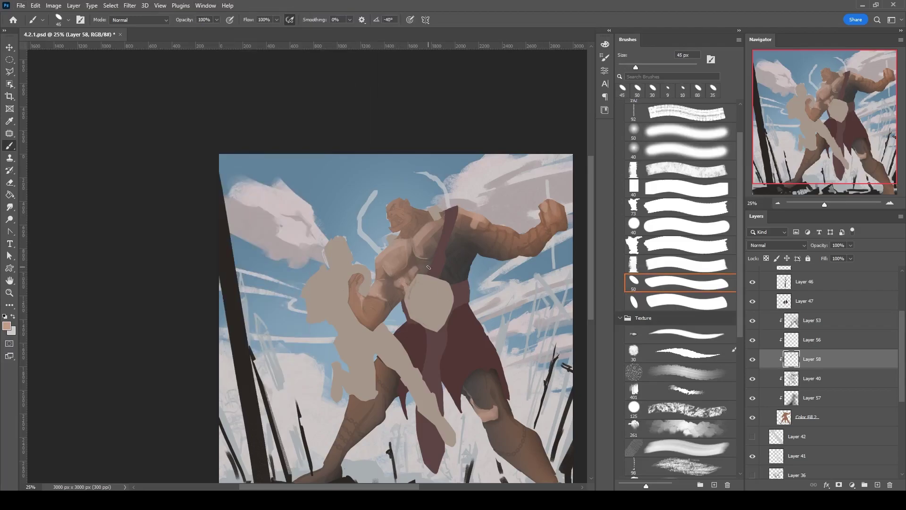
Add Layer 59 above Layer 58 and paint bristle-textured highlights on the orc's thigh and shin, trimming them with the eraser.
left_click_drag(429, 267, 393, 203)
left_click_drag(740, 129, 743, 294)
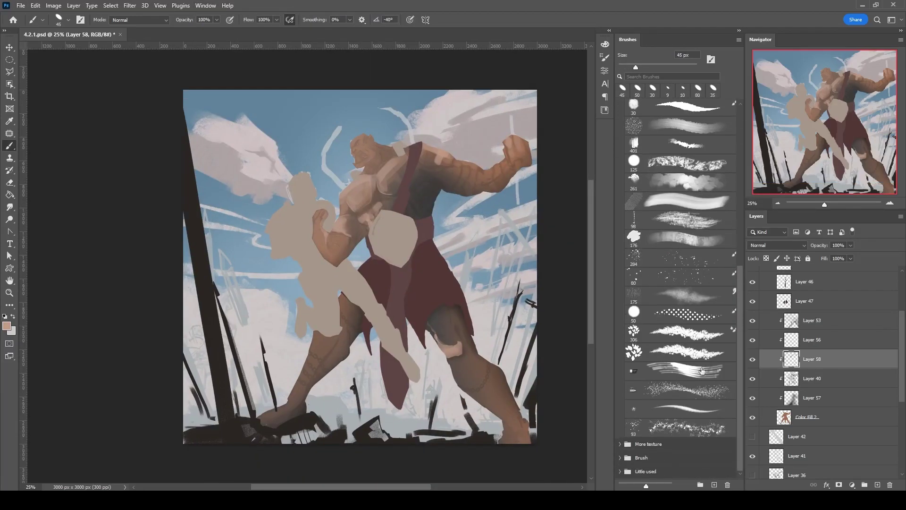
left_click(685, 371)
key("ctrl+shift+alt+n")
scroll(743, 198, "up", 5)
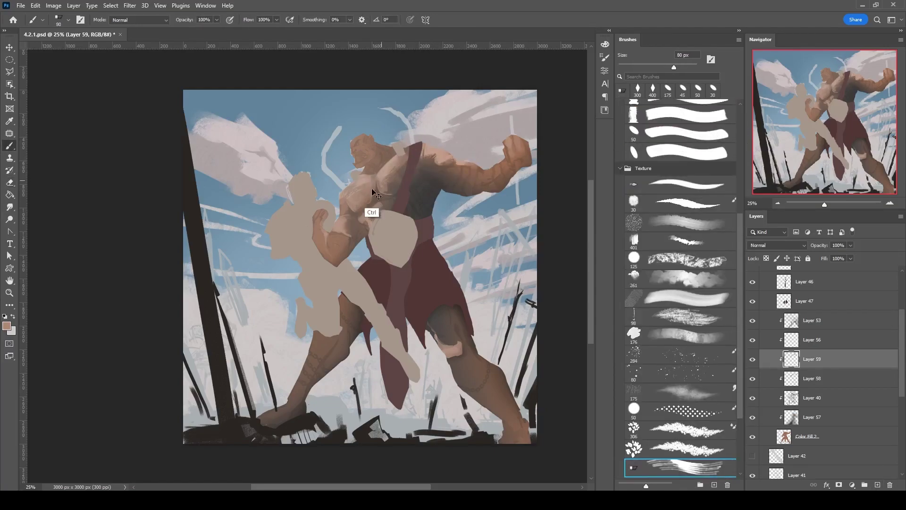
left_click_drag(432, 314, 445, 335)
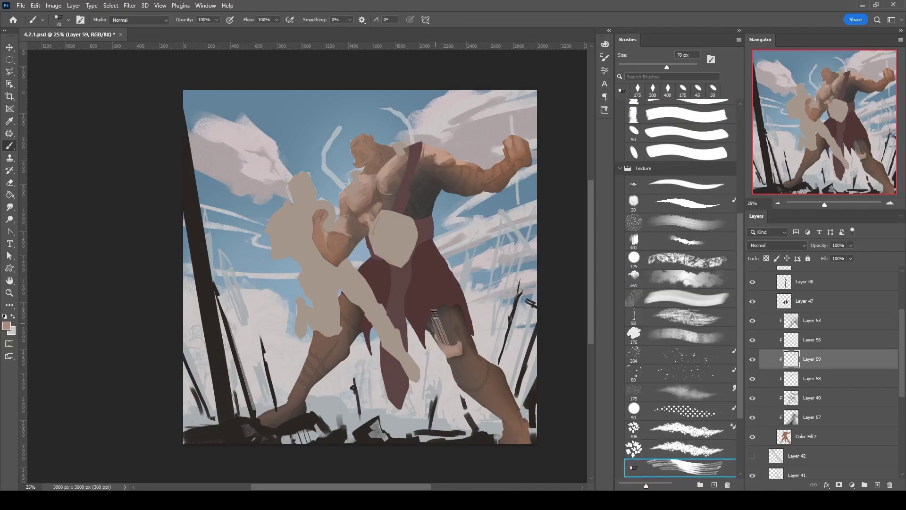
key("e")
left_click_drag(507, 361, 491, 413)
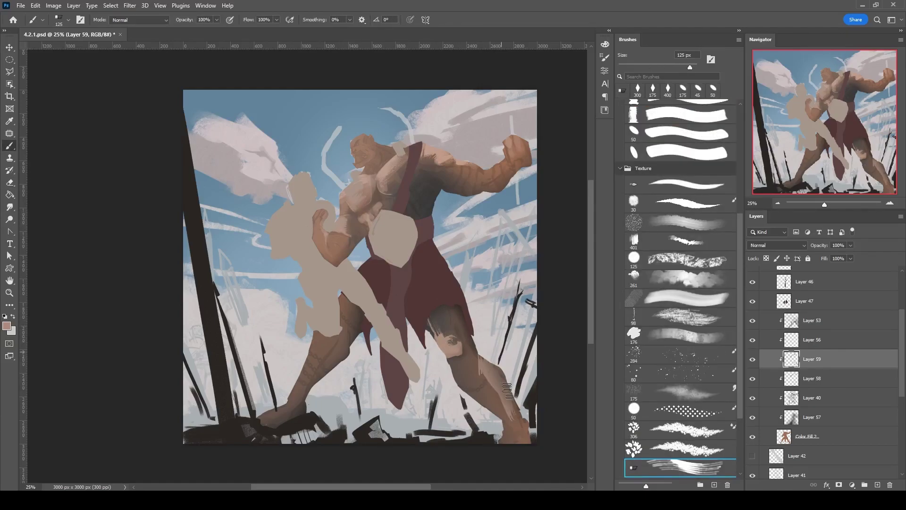
key("b")
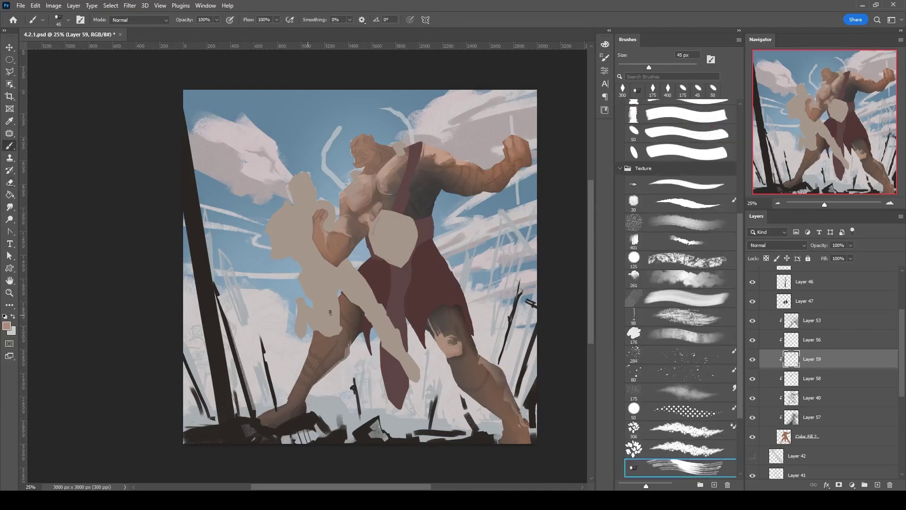
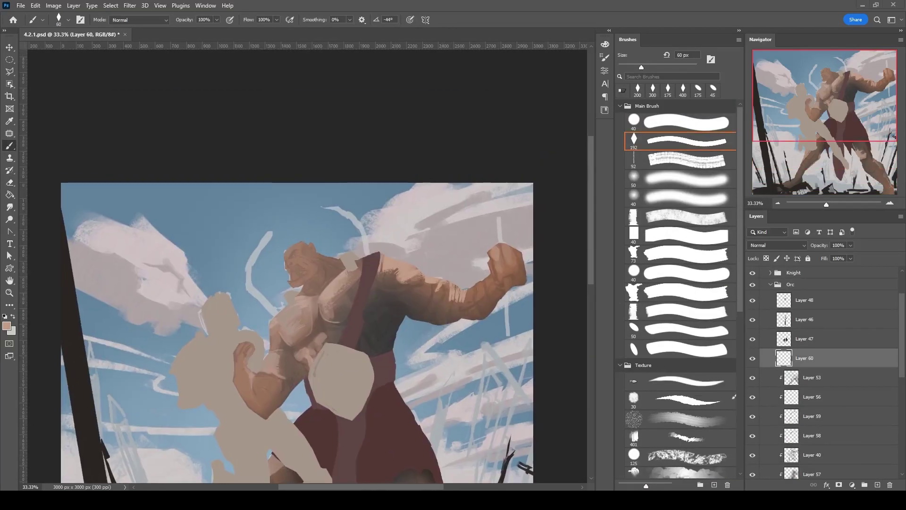
Compare the orc's shading with Layer 53 and Layer 40 switched off and on.
left_click_drag(382, 262, 400, 233)
left_click(812, 378)
left_click(812, 454)
key("v")
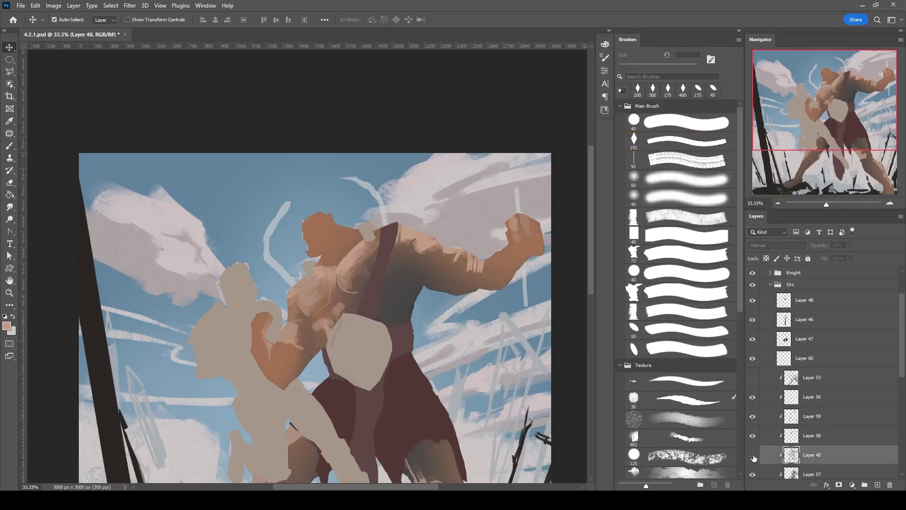
scroll(803, 377, "down", 1)
key("ctrl+minus")
key("ctrl+minus")
Add Layer 61 above Layer 53 and paint textured strokes on the orc's chest and side with the 91 px textured brush reduced.
left_click(812, 323)
key("ctrl+shift+alt+n")
key("b")
left_click_drag(740, 118, 739, 237)
left_click(680, 265)
key("ctrl+plus")
key("ctrl+plus")
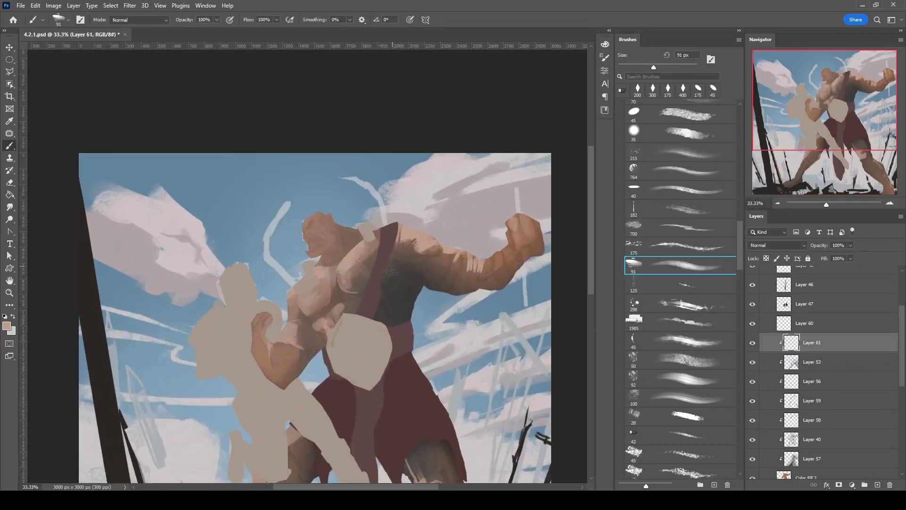
key("bracketleft")
key("bracketleft")
left_click_drag(361, 257, 406, 312)
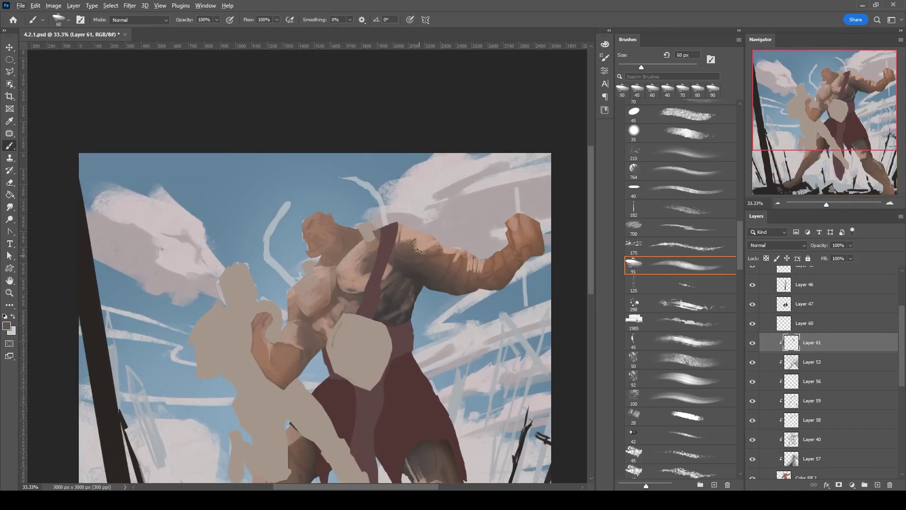
Show the colour wheel and paint cool blue-grey textured strokes on the orc's side and chest on Layer 61.
key("bracketright")
key("F6")
left_click_drag(398, 292, 421, 305)
key("bracketright")
key("bracketright")
left_click(367, 310, "alt")
left_click(367, 310, "alt")
mouse_move(354, 293)
left_mouse_down()
mouse_move(350, 331)
mouse_move(344, 312)
left_mouse_up()
left_click(359, 302, "alt")
Sample nearby skin tones and blend textured strokes across the orc's chest and abdomen on Layer 61.
mouse_move(477, 274)
left_mouse_down()
mouse_move(485, 324)
mouse_move(455, 272)
mouse_move(465, 331)
left_mouse_up()
left_click(455, 272, "alt")
left_click(411, 325, "alt")
mouse_move(359, 361)
left_mouse_down()
mouse_move(366, 368)
mouse_move(363, 344)
left_mouse_up()
left_click(376, 317, "alt")
left_click(375, 347, "alt")
left_click(374, 347, "alt")
left_click_drag(329, 384, 386, 334)
left_click(386, 333, "alt")
Paint darker sampled accents along the creases between the orc's chest and upper arm on Layer 61.
key("bracketleft")
key("bracketleft")
key("bracketleft")
key("bracketleft")
key("bracketleft")
key("bracketleft")
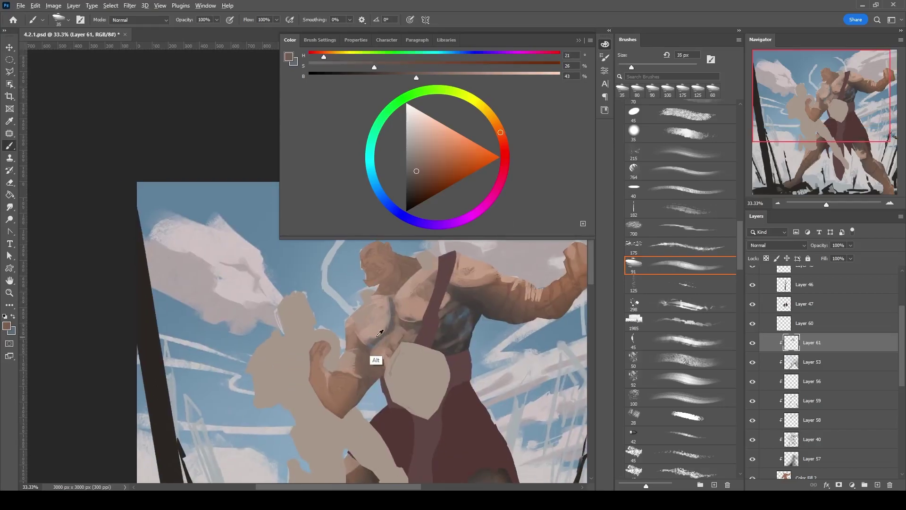
left_click(366, 360, "alt")
key("bracketright")
key("bracketright")
key("bracketright")
key("bracketright")
left_click_drag(523, 299, 470, 318)
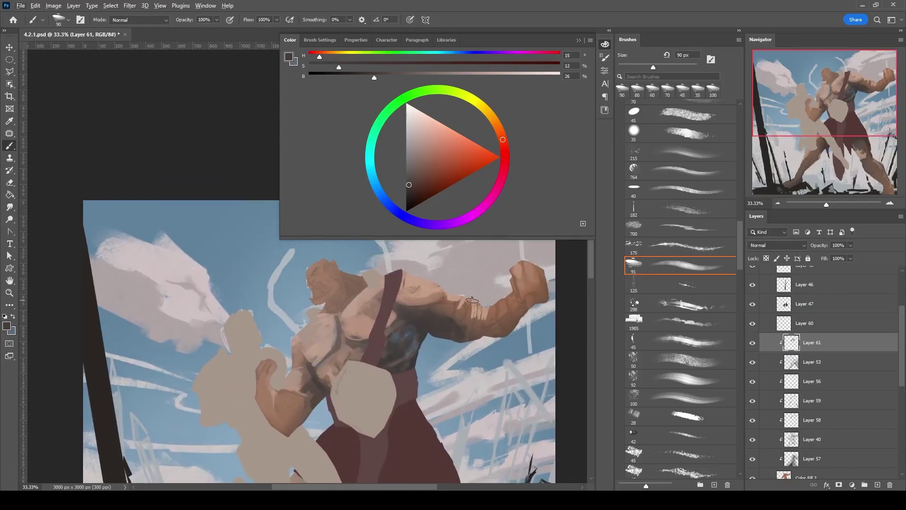
Delete the clipped shading layers 61, 53, 56, 59 and 57 from the orc.
key("Delete")
left_click(785, 364)
key("Delete")
key("Delete")
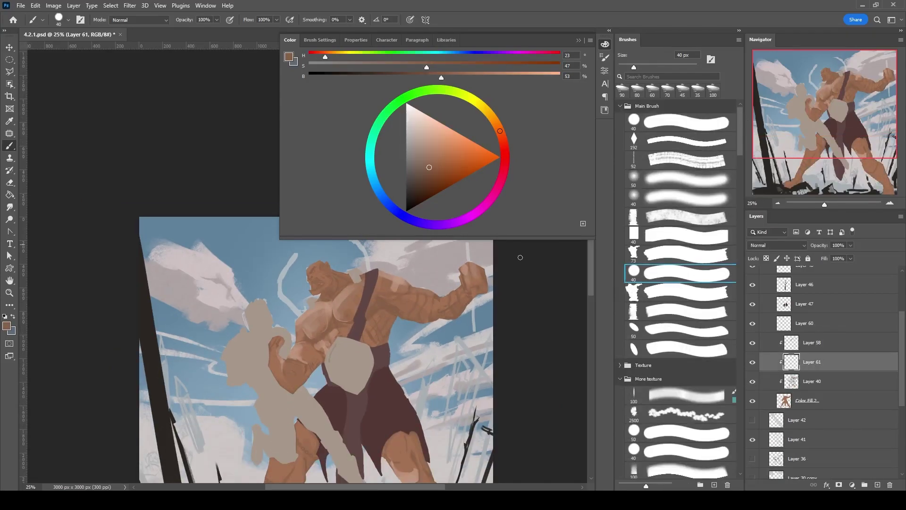
Paint brown shadows on the orc's side, neck and chest on a new Layer 61 with the hard round brush.
left_click(378, 298, "alt")
left_click_drag(373, 300, 396, 315)
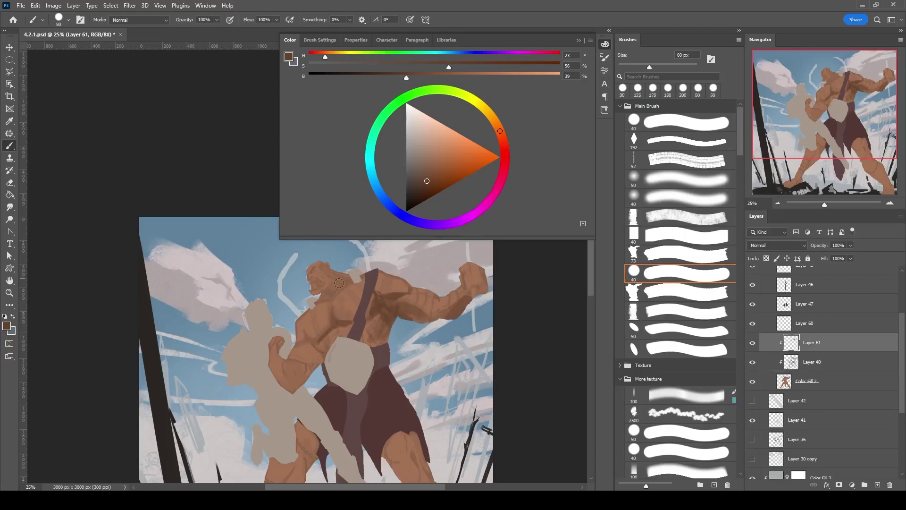
mouse_move(341, 271)
left_mouse_down()
mouse_move(331, 297)
mouse_move(338, 326)
mouse_move(349, 328)
left_mouse_up()
key("bracketright")
key("bracketright")
key("bracketright")
key("bracketright")
key("bracketright")
Sample skin tones and refine the shadow shapes on the orc's outstretched arm and side with a smaller brush on Layer 61.
left_click(415, 296, "alt")
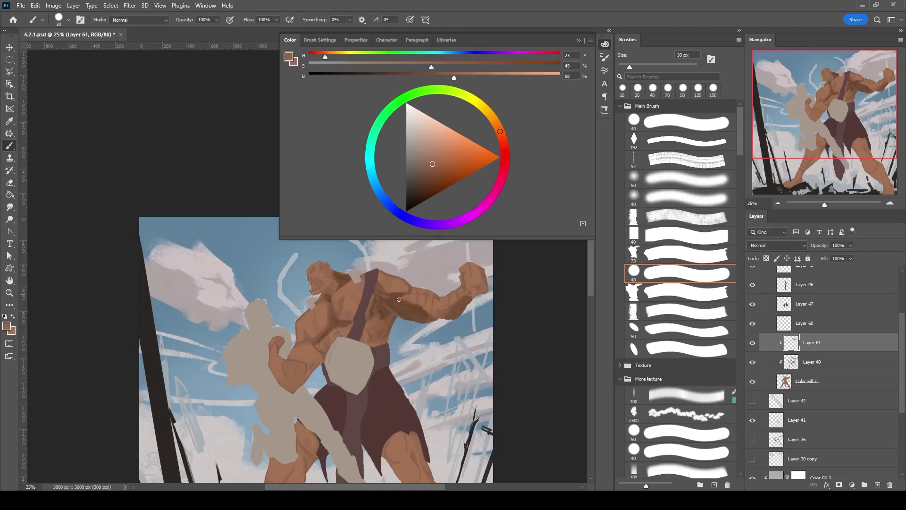
left_click(401, 292, "alt")
key("bracketleft")
key("bracketleft")
key("bracketleft")
left_click(375, 321, "alt")
key("bracketleft")
key("bracketleft")
Draw thin accents in a sampled dark brown around the orc's bent arm on Layer 61, with the brush reduced to 10 px.
left_click(322, 333, "alt")
key("bracketleft")
key("bracketleft")
key("bracketleft")
key("bracketleft")
key("bracketleft")
key("bracketleft")
key("bracketleft")
key("bracketleft")
key("bracketleft")
key("bracketleft")
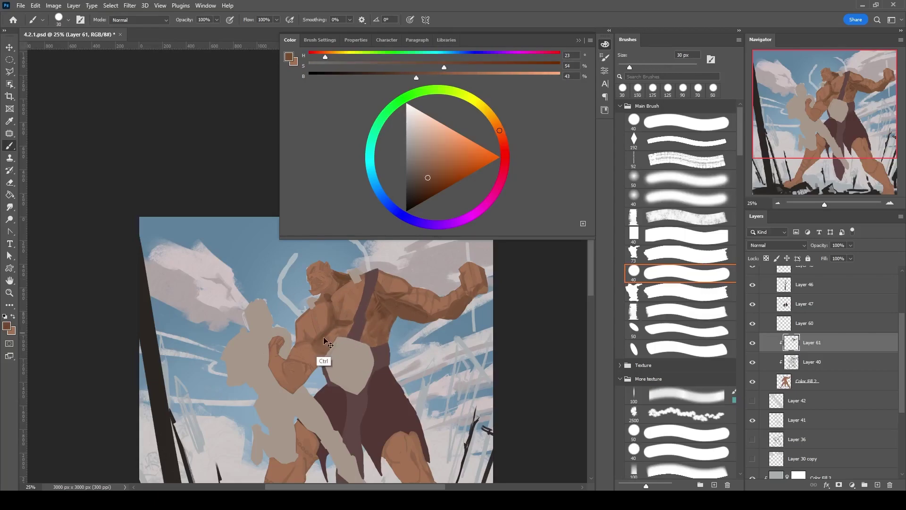
key("bracketleft")
key("bracketleft")
key("bracketleft")
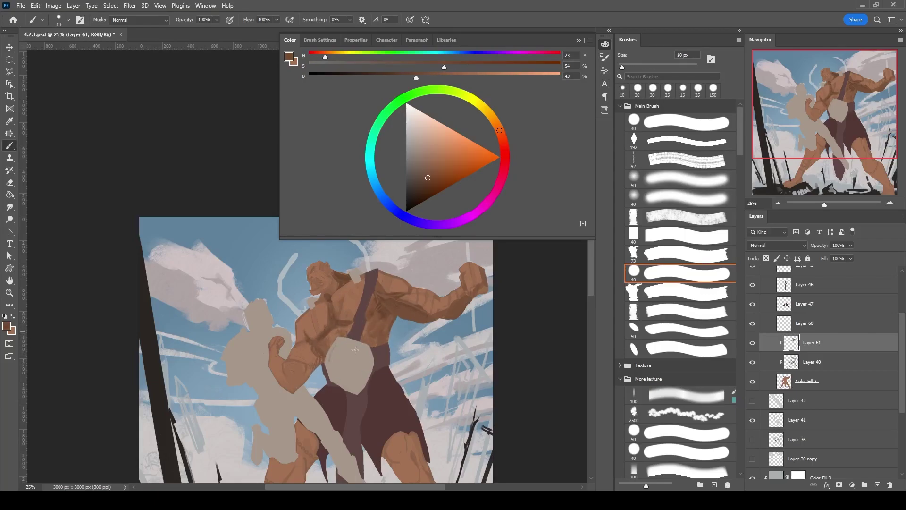
key("bracketright")
Sample skin tones around the orc's chest and shoulder to refine their shadow shapes on Layer 61.
left_click(371, 330, "alt")
left_click(330, 309, "alt")
left_click(347, 332, "alt")
key("bracketright")
left_click(405, 285, "alt")
left_click(384, 301, "alt")
left_click(382, 310, "alt")
left_click(388, 289, "alt")
key("bracketleft")
left_click(403, 290, "alt")
Rework the shading under the orc's outstretched arm with sampled skin tones and varying brush sizes.
key("bracketright")
key("bracketright")
key("bracketright")
key("bracketright")
left_click(454, 311, "alt")
key("bracketleft")
key("bracketleft")
key("bracketleft")
key("bracketleft")
key("bracketleft")
key("bracketleft")
left_click(412, 316, "alt")
key("bracketleft")
key("bracketleft")
key("bracketleft")
Deepen the shadows between the orc's neck, chest and bent arm with sampled browns on Layer 61.
left_click(330, 340, "alt")
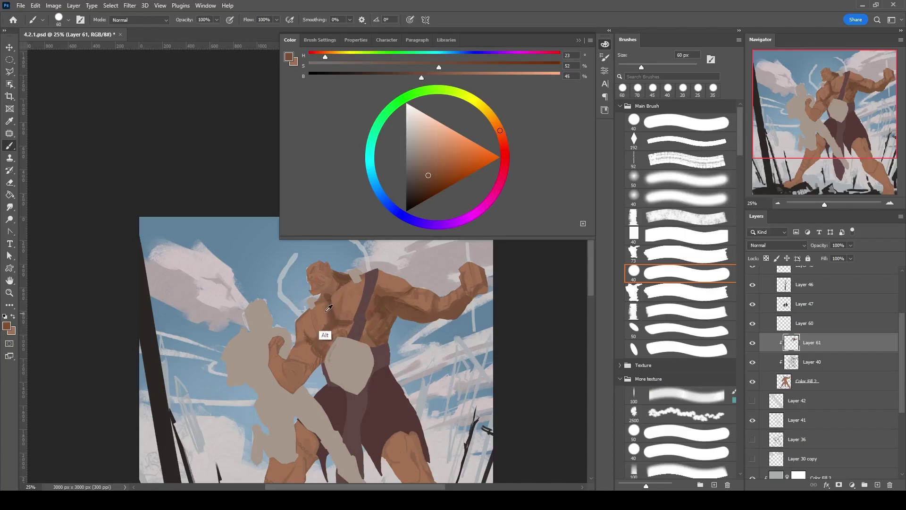
left_click(342, 282, "alt")
key("bracketright")
key("bracketright")
key("bracketright")
left_click(275, 336, "alt")
left_click(318, 340, "alt")
key("bracketleft")
left_click(341, 294, "alt")
key("bracketright")
key("bracketright")
key("bracketright")
left_click_drag(358, 320, 337, 290)
left_click(336, 291, "alt")
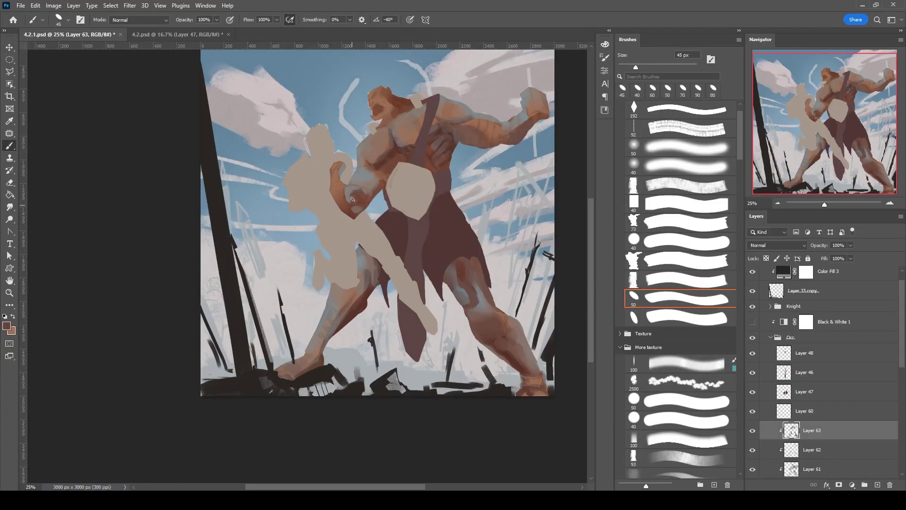
Refine the shading on the orc's legs on Layer 63 with sampled tones and the angled oval brush.
key("bracketright")
scroll(466, 176, "down", 2)
key("bracketright")
key("bracketright")
scroll(356, 242, "up", 1)
scroll(348, 259, "up", 1)
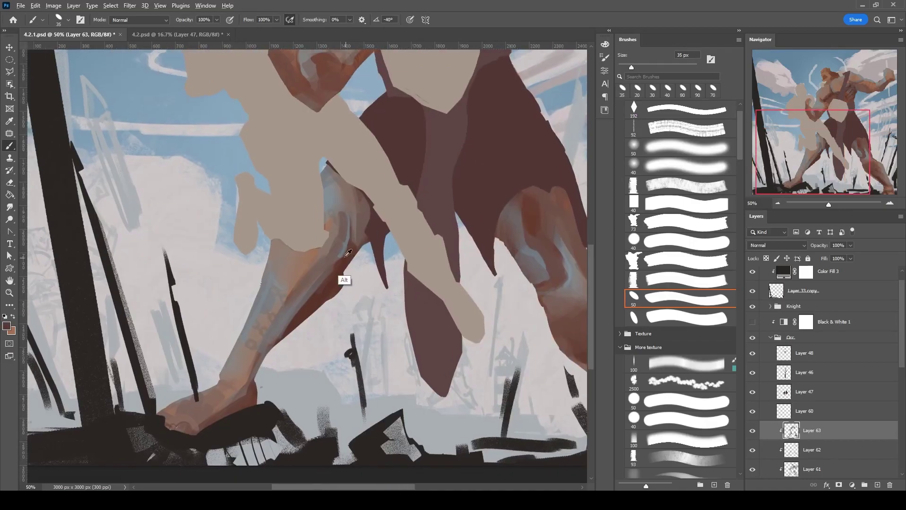
scroll(348, 260, "down", 2)
key("bracketright")
key("bracketright")
key("bracketright")
left_click_drag(359, 270, 421, 281)
Paint a dark shadow plane on the temple and side of the orc's head on Layer 63 with a smaller brush.
key("bracketleft")
key("bracketleft")
key("bracketleft")
key("bracketleft")
key("bracketleft")
scroll(359, 222, "up", 1)
scroll(359, 222, "up", 1)
scroll(421, 141, "down", 5)
scroll(365, 193, "up", 5)
key("bracketleft")
key("bracketleft")
key("bracketleft")
key("bracketleft")
key("bracketleft")
key("bracketleft")
key("bracketleft")
key("bracketleft")
key("bracketleft")
key("bracketleft")
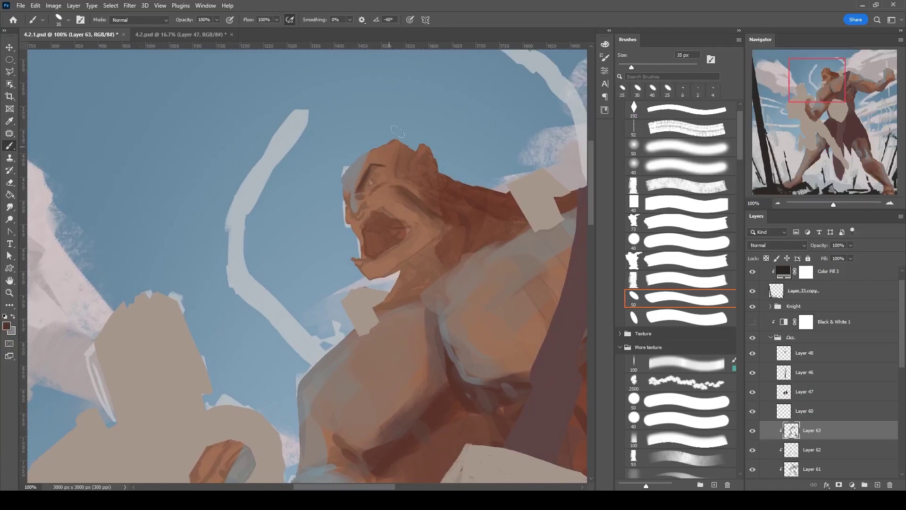
left_click_drag(405, 182, 404, 155)
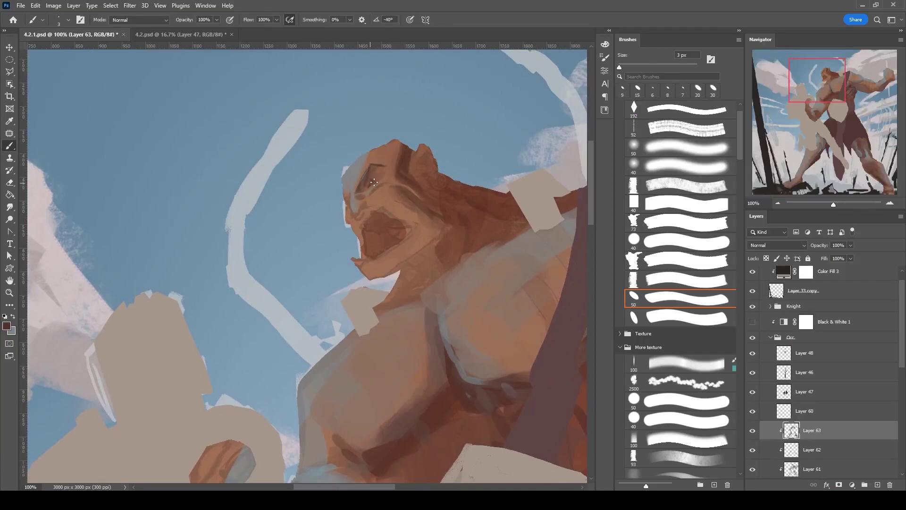
Detail the orc's eye socket and nostril with dark strokes, and add a blue-grey light on the ear.
key("bracketleft")
key("bracketleft")
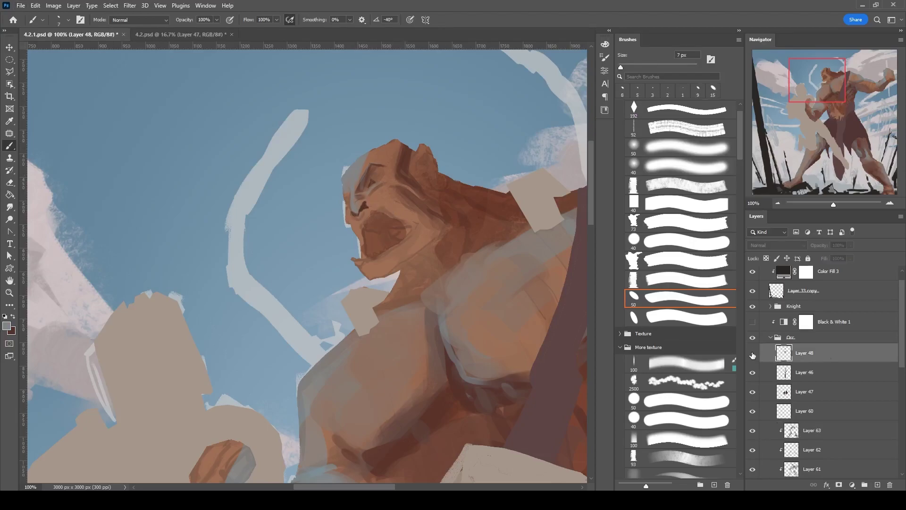
left_click(373, 181, "alt")
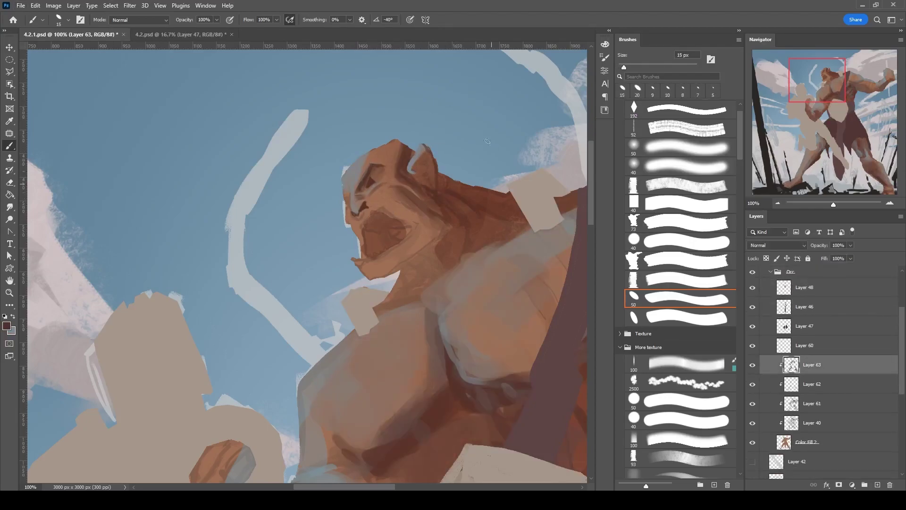
Paint dark reddish folds and muscle lines along the orc's jaw and neck on Layer 63 using sampled colours.
key("bracketright")
key("bracketright")
mouse_move(409, 189)
left_mouse_down()
mouse_move(434, 208)
mouse_move(448, 265)
left_mouse_up()
left_click(446, 246, "alt")
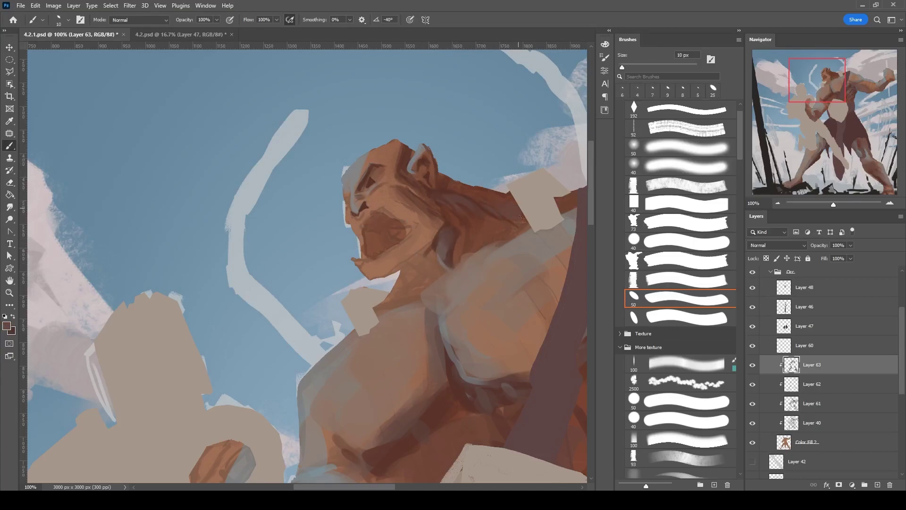
left_click_drag(465, 246, 429, 300)
key("bracketright")
left_click(439, 255, "alt")
left_click_drag(439, 257, 377, 312)
key("ctrl+minus")
key("ctrl+minus")
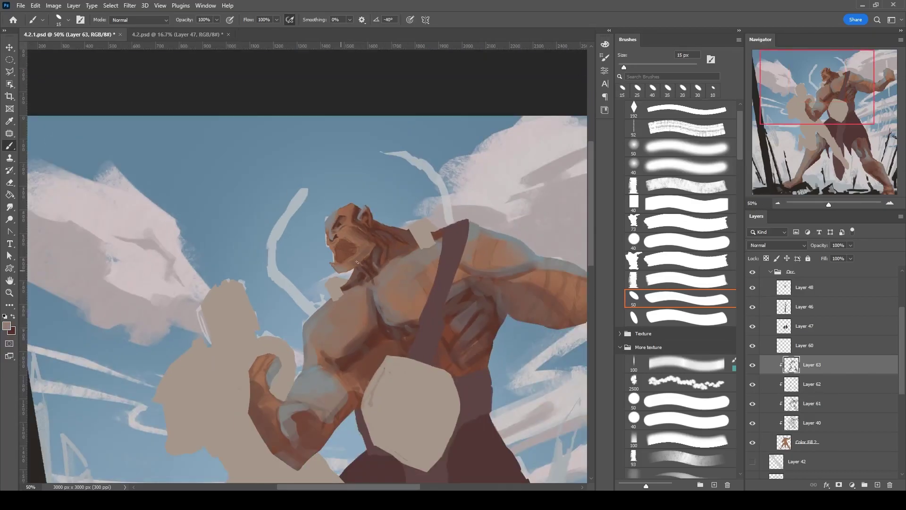
Refine the planes of the orc's face and neck with sampled tones and a fine brush of about 8 px.
key("bracketleft")
key("bracketleft")
key("bracketleft")
key("ctrl+plus")
key("ctrl+plus")
key("bracketright")
left_click(379, 161, "alt")
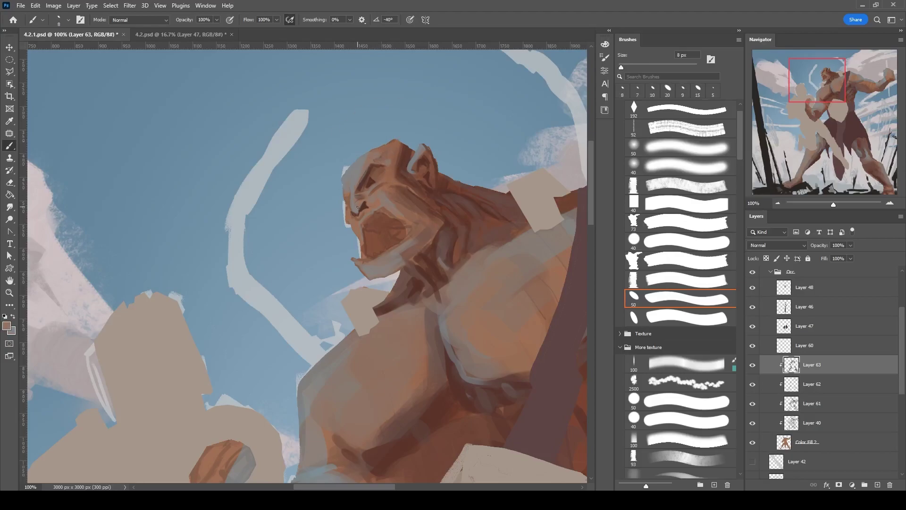
key("ctrl+minus")
key("ctrl+minus")
key("ctrl+minus")
key("ctrl+minus")
key("ctrl+minus")
key("ctrl+plus")
key("ctrl+plus")
Try a soft white glow over the orc's upper body on a new layer with other blend modes, and delete the layer.
key("ctrl+shift+alt+n")
right_click(341, 185, "alt+shift")
left_click_drag(330, 212, 425, 189)
left_click(777, 245)
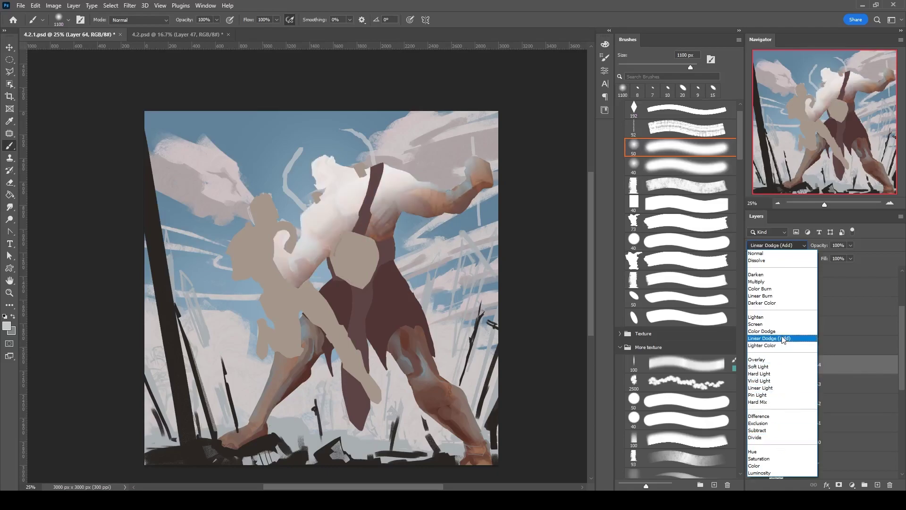
left_click(784, 345)
left_click(777, 245)
key("Escape")
key("Delete")
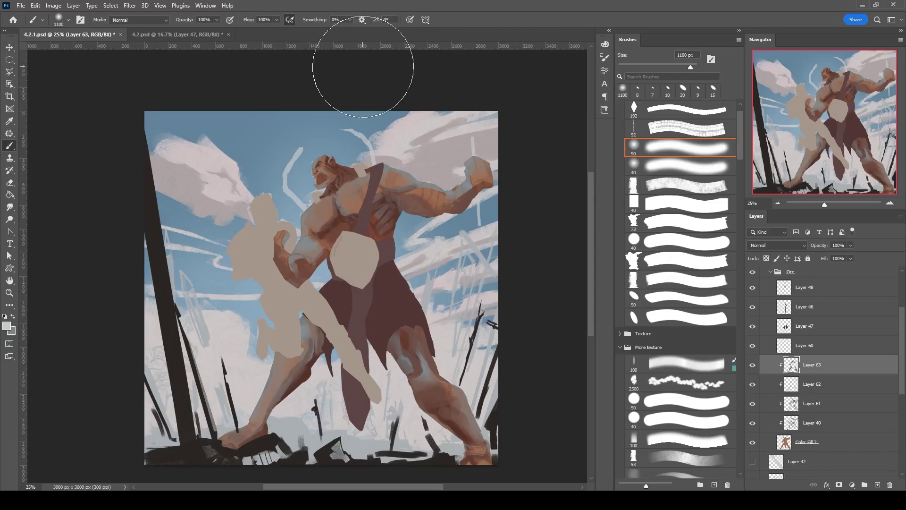
Compare the orc with and without the shading on Layer 40.
left_click(752, 423)
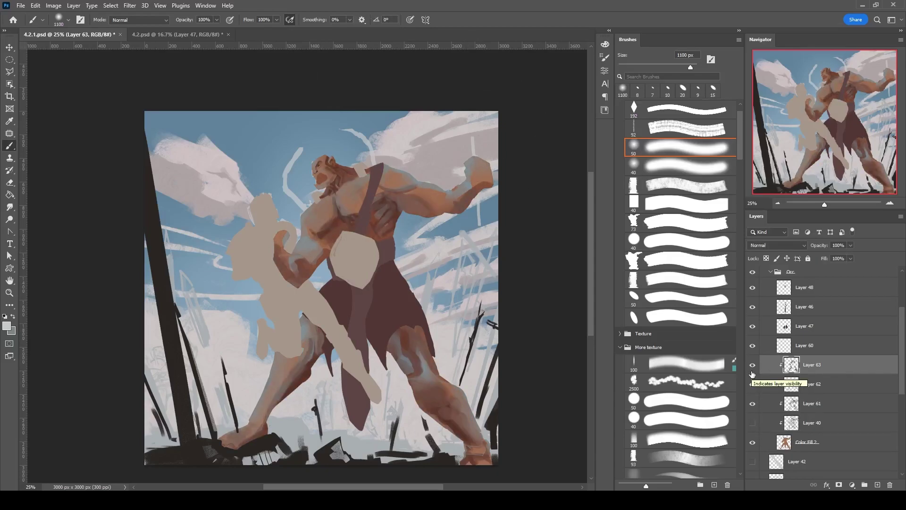
key("ctrl+plus")
left_click(751, 423)
Outline and fill a dark purple-brown armband around the orc's outstretched arm on Layer 46.
left_click(767, 307)
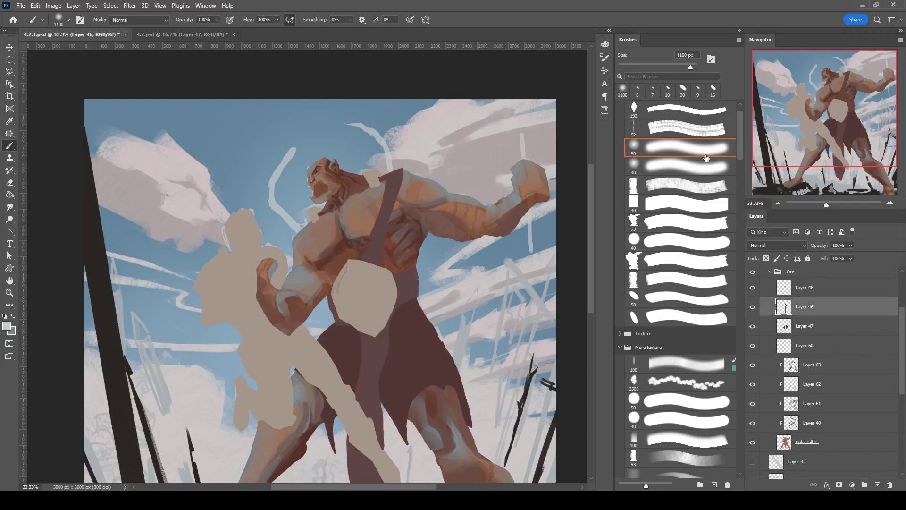
scroll(576, 283, "up", 1)
key("comma")
key("comma")
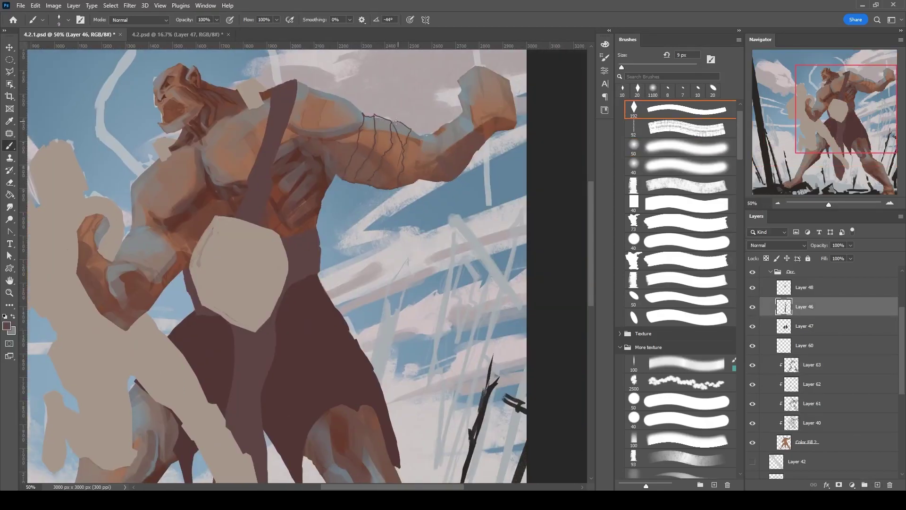
mouse_move(373, 123)
left_mouse_down()
mouse_move(397, 185)
mouse_move(539, 170)
left_mouse_up()
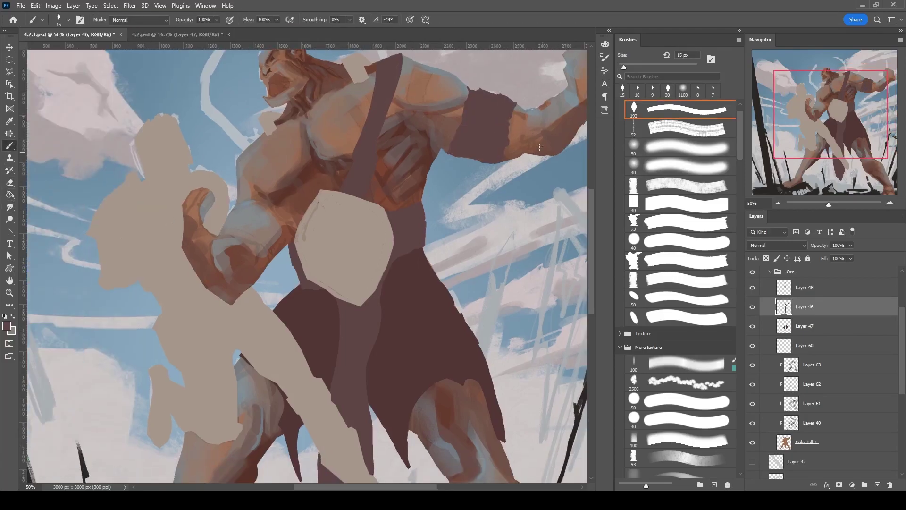
left_click_drag(537, 209, 496, 252)
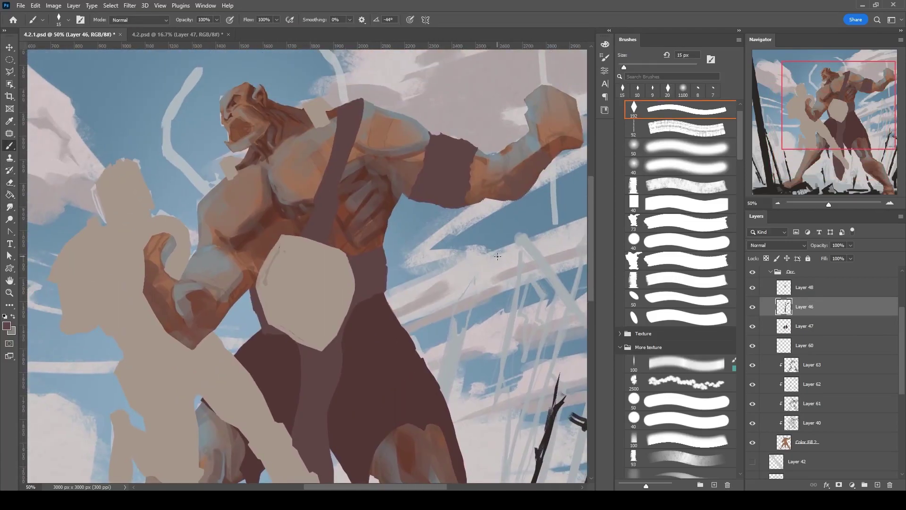
key("ctrl+minus")
key("ctrl+minus")
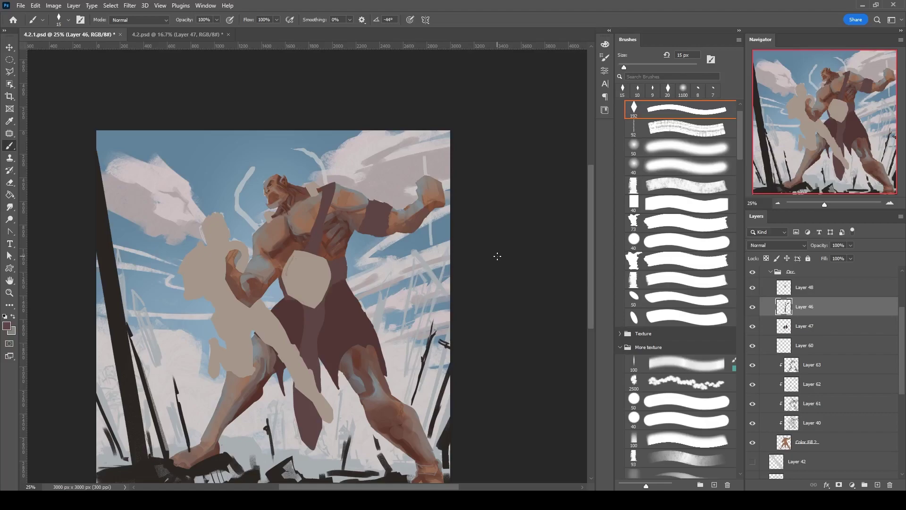
Collapse the Orc group and make Layer 36 visible.
left_click_drag(482, 175, 525, 151)
left_click(770, 272)
scroll(824, 354, "up", 3)
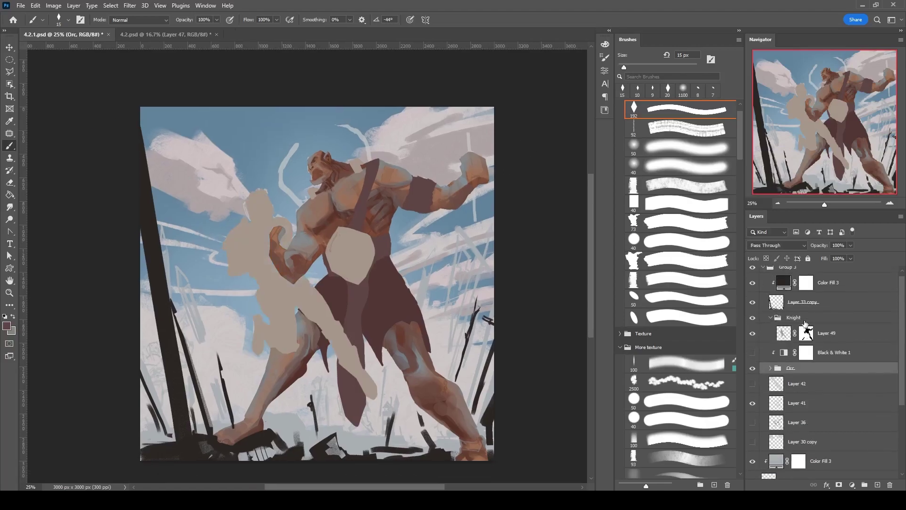
left_click(798, 403)
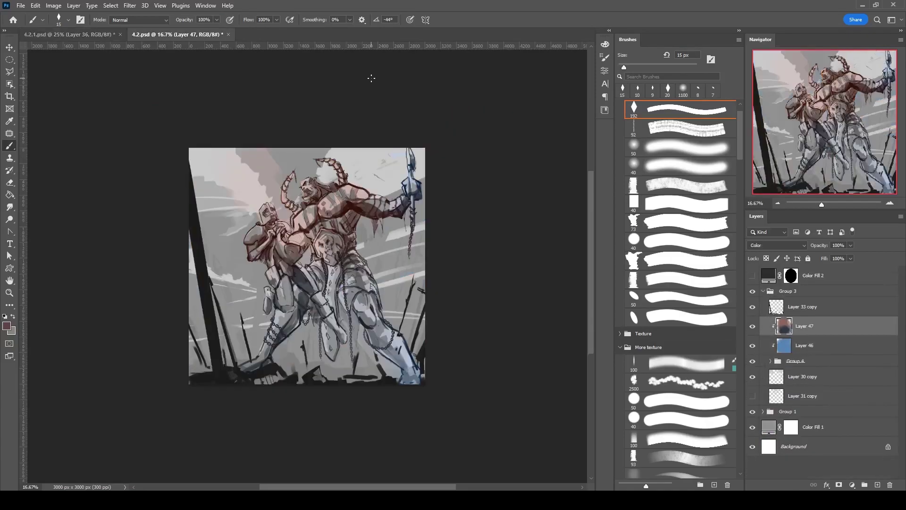
Bring the line art from 4.2.psd into the Knight group, aligned over the figures and clipped to Layer 49 at 10% opacity.
left_click(753, 408)
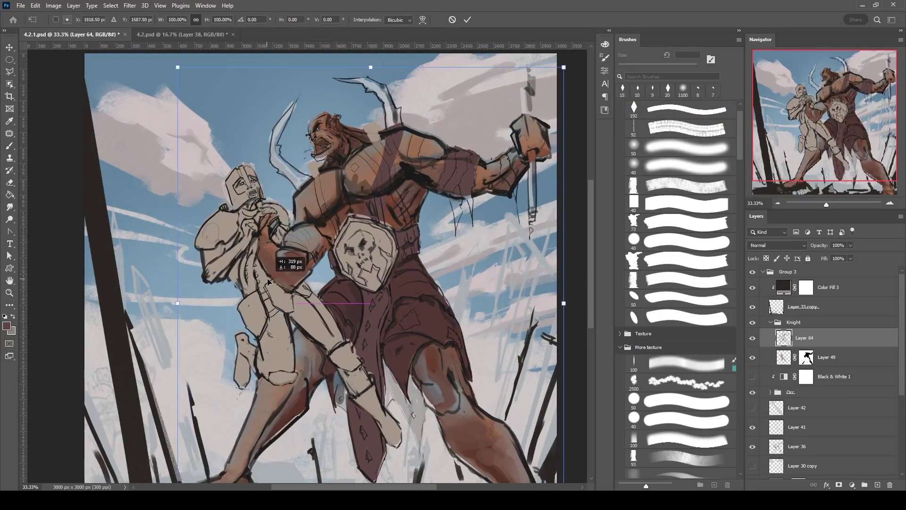
left_click_drag(820, 246, 827, 263)
key("ctrl+alt+g")
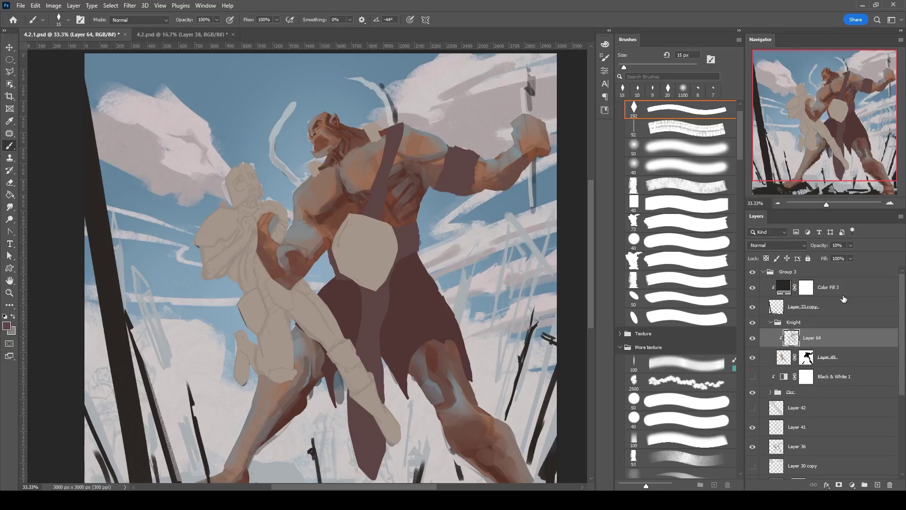
Add Layer 65 to the Knight group, clip it over the knight's base, and choose a dark muted blue (H 225, S 22, B 38).
key("ctrl+shift+alt+n")
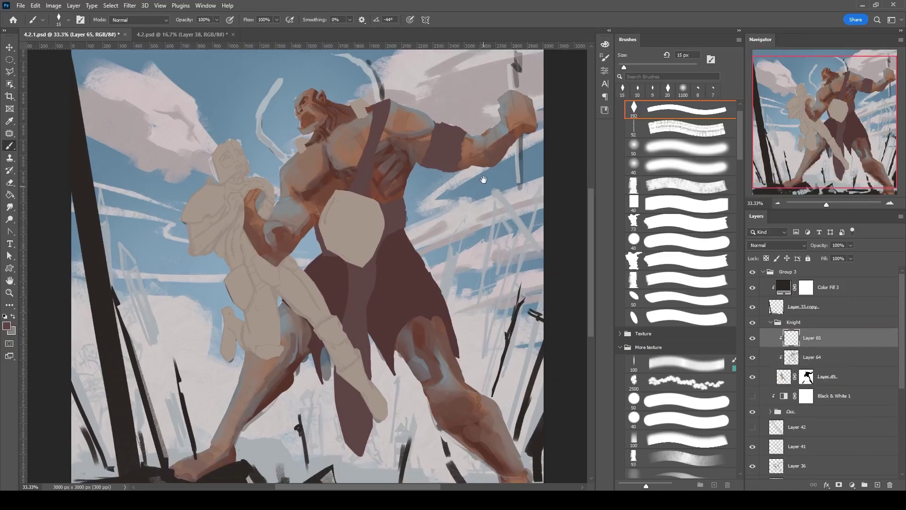
key("F6")
key("F6")
left_click(680, 298)
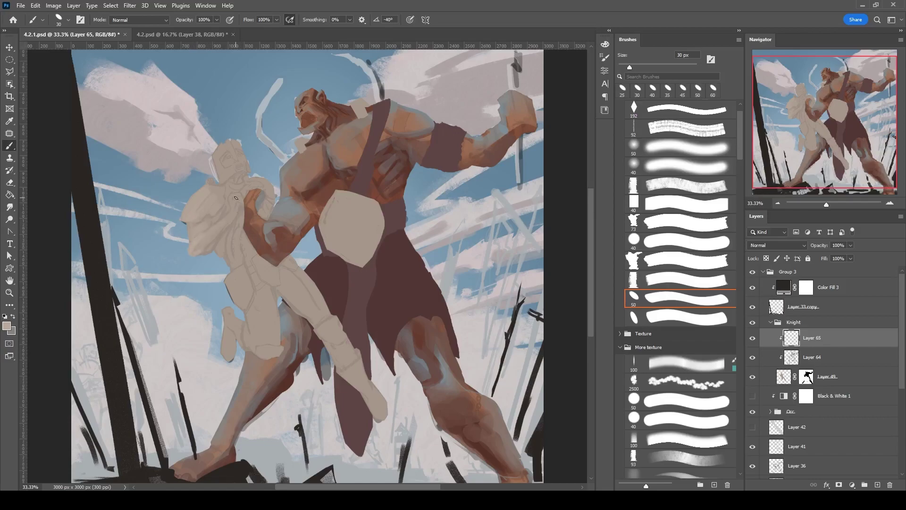
key("bracketleft")
key("bracketleft")
key("bracketleft")
scroll(216, 148, "up", 1)
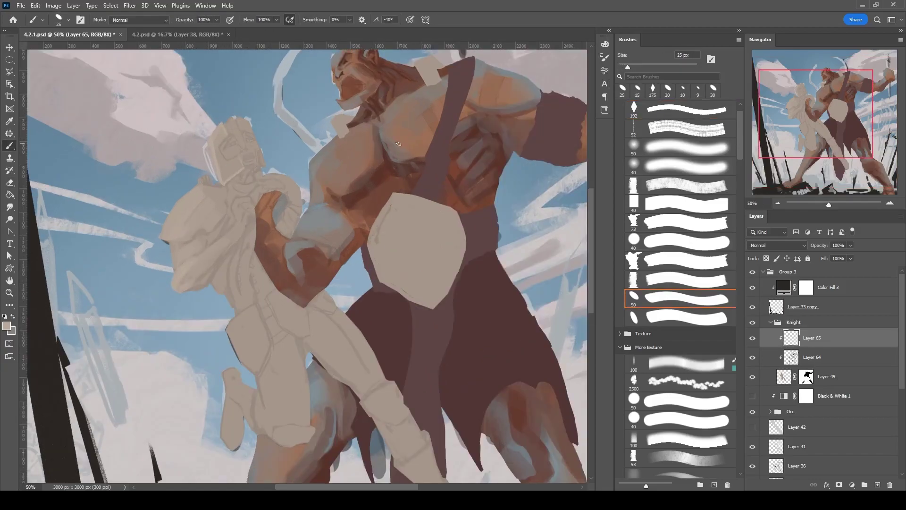
left_click(811, 344, "alt")
key("F6")
left_click(390, 205)
left_click(414, 175)
Paint the knight's tunic and hanging cloth flat blue on Layer 65, placed beneath the line art on Layer 64.
left_click(680, 110)
mouse_move(231, 185)
left_mouse_down()
mouse_move(195, 238)
mouse_move(189, 265)
mouse_move(203, 284)
left_mouse_up()
left_click_drag(227, 236, 172, 257)
key("ctrl+bracketleft")
mouse_move(179, 208)
left_mouse_down()
mouse_move(198, 186)
mouse_move(198, 202)
mouse_move(229, 115)
mouse_move(171, 291)
mouse_move(204, 307)
mouse_move(172, 337)
mouse_move(266, 213)
mouse_move(201, 304)
mouse_move(247, 367)
left_mouse_up()
key("bracketleft")
mouse_move(221, 206)
left_mouse_down()
mouse_move(218, 187)
mouse_move(189, 177)
left_mouse_up()
Extend the blue down the knight's waist and rear leg, keeping the edges clean around the armour plates.
key("bracketleft")
key("bracketleft")
key("bracketleft")
key("bracketleft")
key("e")
key("b")
mouse_move(198, 330)
left_mouse_down()
mouse_move(219, 240)
mouse_move(264, 335)
mouse_move(214, 298)
left_mouse_up()
key("e")
key("b")
key("bracketright")
key("bracketright")
key("bracketright")
left_click_drag(257, 331, 241, 272)
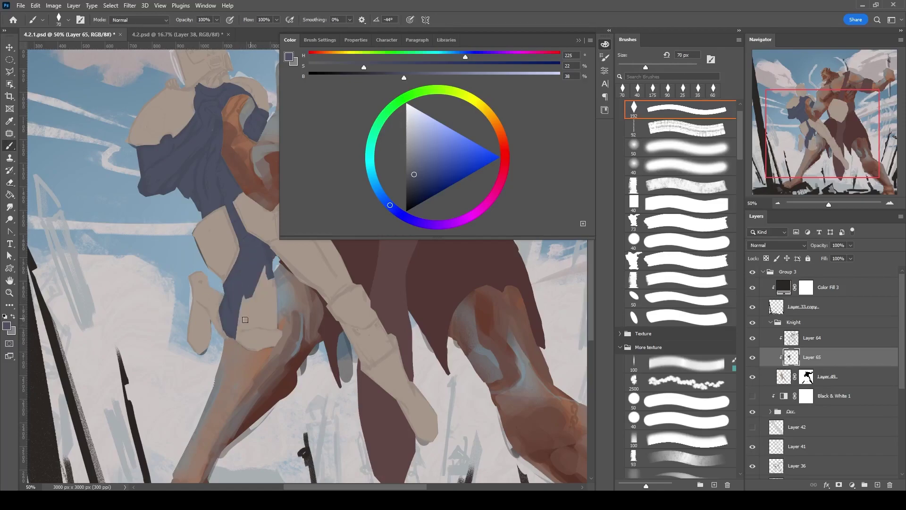
Fill the knight's remaining trouser areas with blue, covering both thighs and the front shin between the armour plates.
left_click_drag(264, 321, 245, 267)
mouse_move(272, 248)
left_mouse_down()
mouse_move(135, 270)
mouse_move(147, 244)
mouse_move(245, 378)
mouse_move(248, 371)
left_mouse_up()
key("bracketright")
key("bracketright")
key("bracketright")
key("bracketright")
key("ctrl+minus")
key("ctrl+minus")
key("ctrl+minus")
key("ctrl+minus")
key("bracketleft")
key("bracketleft")
key("bracketleft")
key("bracketleft")
key("bracketleft")
key("bracketleft")
Paint the knight's helmet and shoulder armour light beige on a new clipped Layer 66 beneath the blue Layer 65.
key("F6")
left_click(504, 154)
left_click(428, 191)
key("F6")
key("ctrl+plus")
key("ctrl+plus")
key("ctrl+shift+alt+n")
key("bracketright")
key("bracketright")
key("bracketright")
key("bracketright")
mouse_move(294, 200)
left_mouse_down()
mouse_move(297, 234)
mouse_move(326, 184)
left_mouse_up()
key("ctrl+bracketleft")
Cover the knight's hip, knee and boot armour in the same beige with a brush of about 250 px.
key("bracketright")
key("bracketright")
key("bracketright")
key("bracketright")
key("bracketright")
key("bracketright")
left_click_drag(316, 264, 349, 264)
left_click_drag(382, 307, 446, 354)
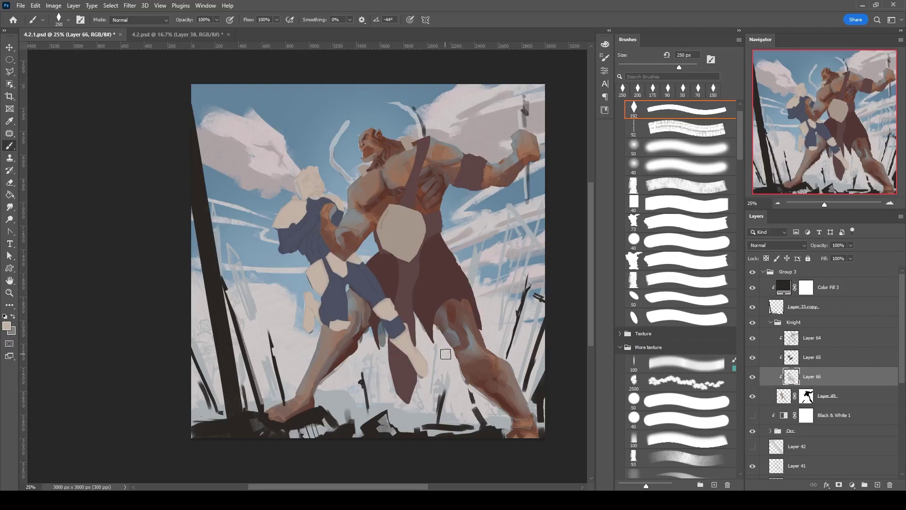
Collapse the Knight group and paint a dark brown ground across the bottom of the scene on a new Layer 68.
left_click(771, 324)
left_click(533, 358, "alt")
key("F6")
key("F6")
key("ctrl+shift+alt+n")
left_click_drag(246, 392, 349, 373)
scroll(331, 236, "right", 3)
key("bracketleft")
left_click_drag(203, 373, 443, 380)
key("bracketleft")
scroll(306, 372, "left", 3)
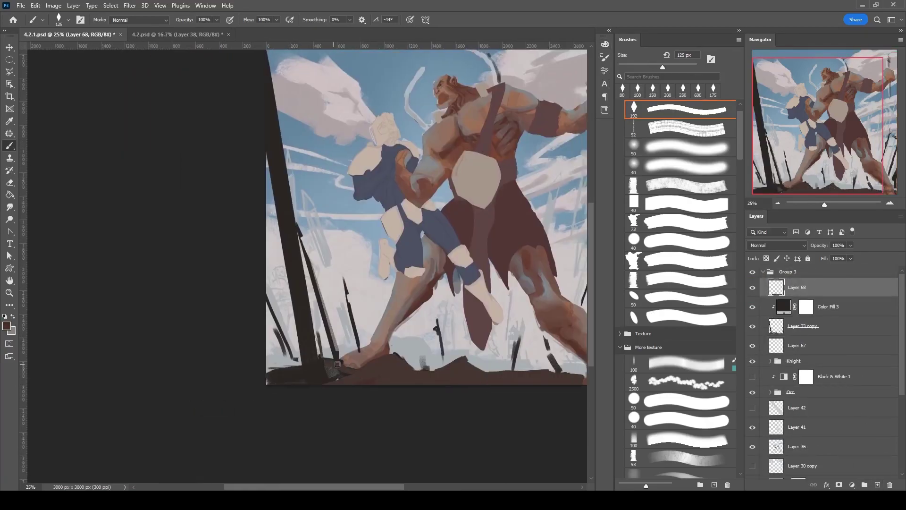
Add Layer 69 above Layer 67 and paint more of the dark ground behind the orc's feet.
key("alt+bracketleft")
key("alt+bracketleft")
key("alt+bracketleft")
key("ctrl+shift+alt+n")
scroll(286, 378, "right", 3)
scroll(286, 377, "down", 1)
key("bracketleft")
left_click_drag(287, 348, 437, 353)
Paint thin dark spikes rising from the ground across the battlefield on Layer 69 with a brush of about 40 px.
key("bracketleft")
key("bracketleft")
key("bracketleft")
key("bracketleft")
key("bracketleft")
key("bracketleft")
left_click_drag(163, 283, 180, 340)
left_click_drag(234, 290, 238, 337)
left_click_drag(293, 326, 310, 345)
left_click_drag(335, 333, 381, 339)
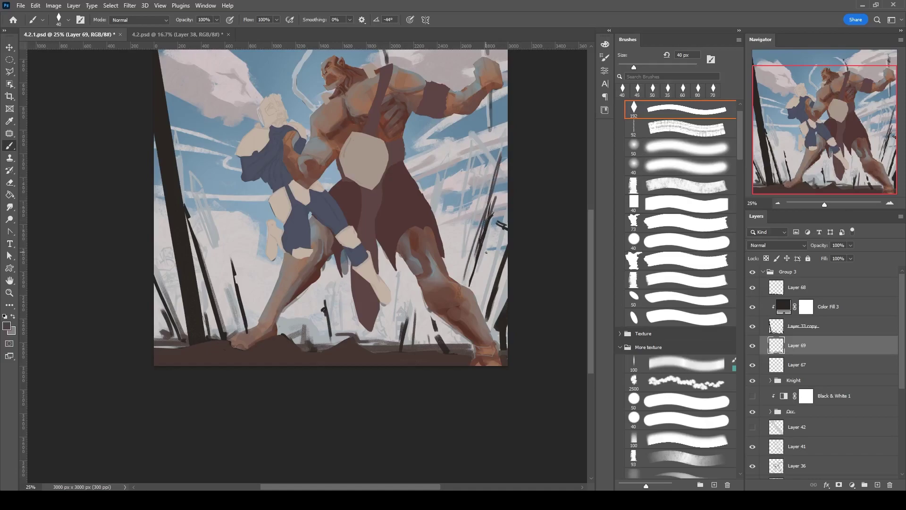
Paint grey smoke over the ground and spikes on a new top Layer 70, erasing parts to shape it.
key("alt+bracketright")
key("ctrl+shift+alt+n")
scroll(740, 170, "down", 6)
key("e")
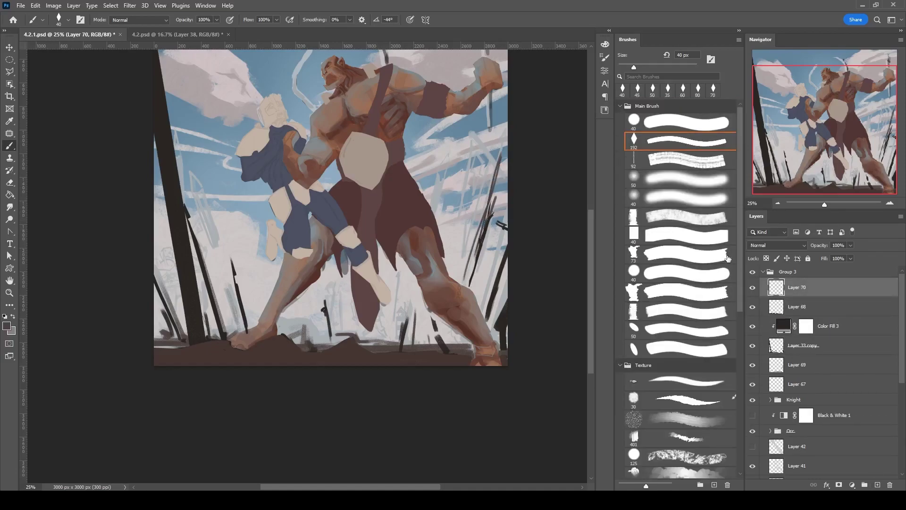
left_click_drag(491, 350, 446, 373)
mouse_move(264, 350)
left_mouse_down()
mouse_move(159, 330)
mouse_move(377, 307)
left_mouse_up()
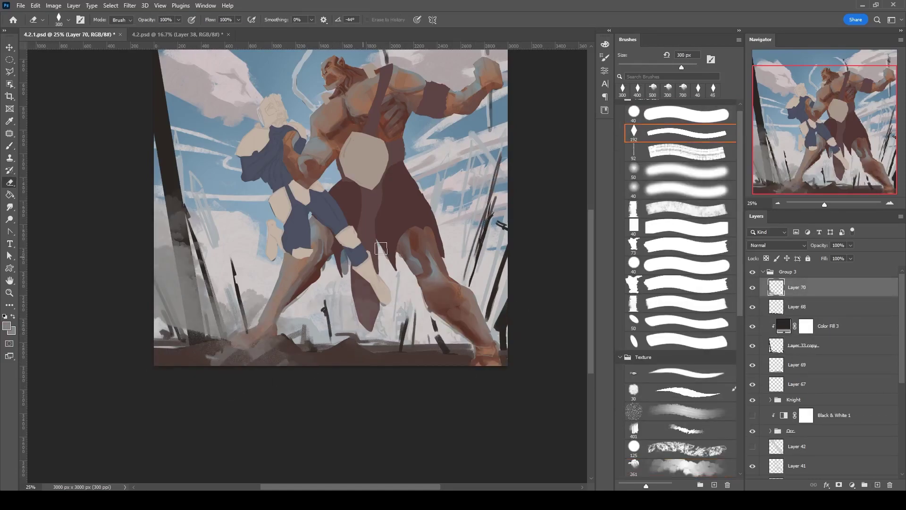
left_click_drag(501, 250, 368, 349)
left_click_drag(415, 307, 293, 359)
left_click_drag(160, 208, 236, 306)
key("b")
left_click_drag(467, 174, 500, 191)
scroll(583, 142, "up", 2)
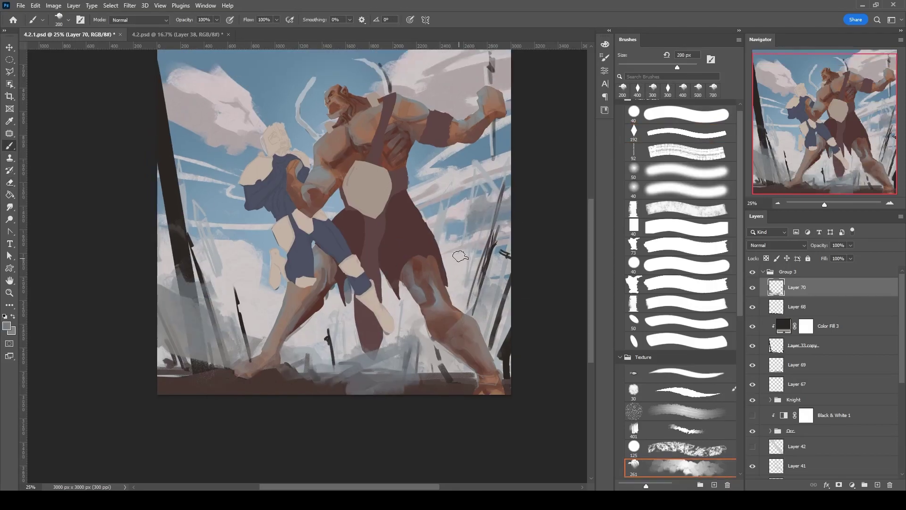
Darken the lower part of the scene with a large soft brush on a new Layer 71 set to Overlay.
key("ctrl+shift+alt+n")
left_click_drag(204, 383, 324, 416)
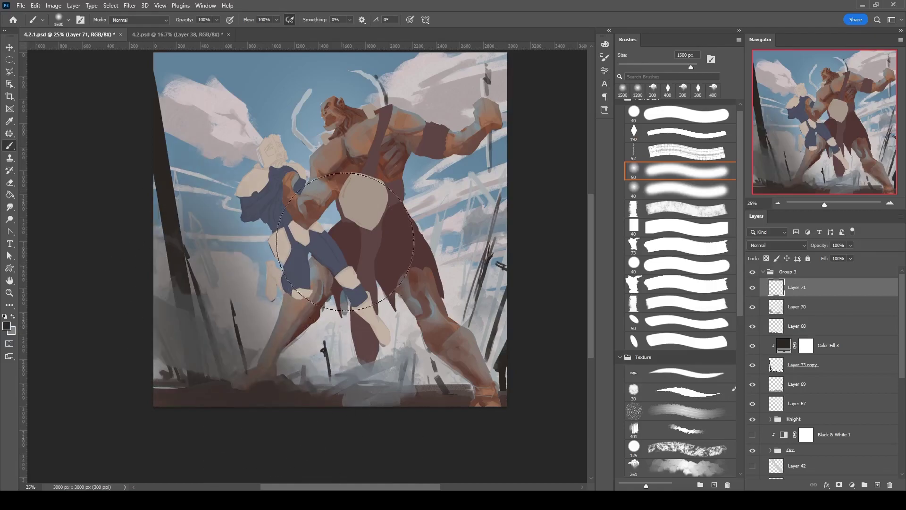
key("ctrl+z")
key("F6")
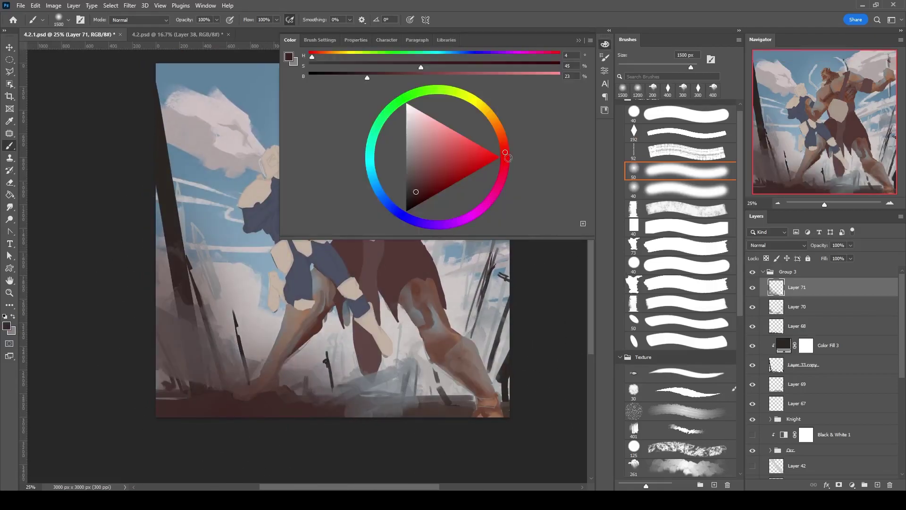
key("F6")
key("bracketleft")
key("bracketleft")
key("bracketleft")
left_click(777, 245)
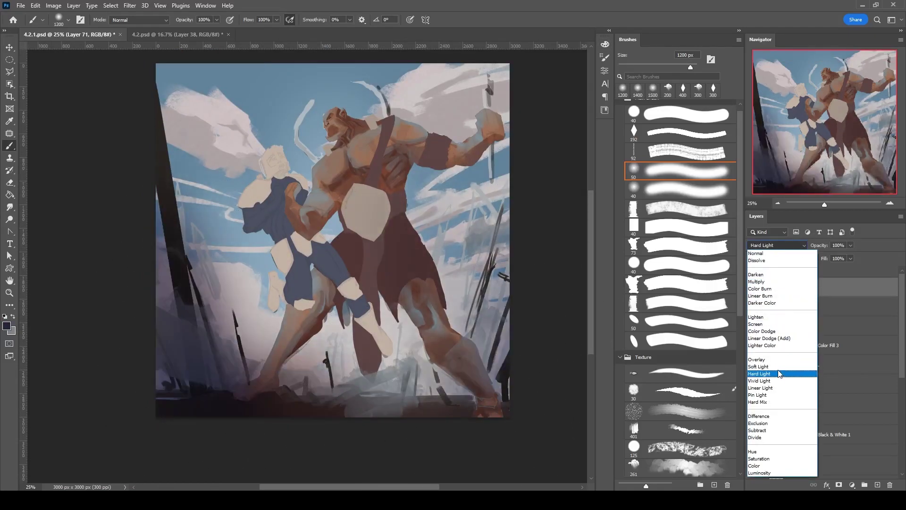
left_click(784, 359)
Paint dark textured shading over the orc's skirt on a new Layer 72 clipped to Layer 47.
scroll(902, 359, "down", 1)
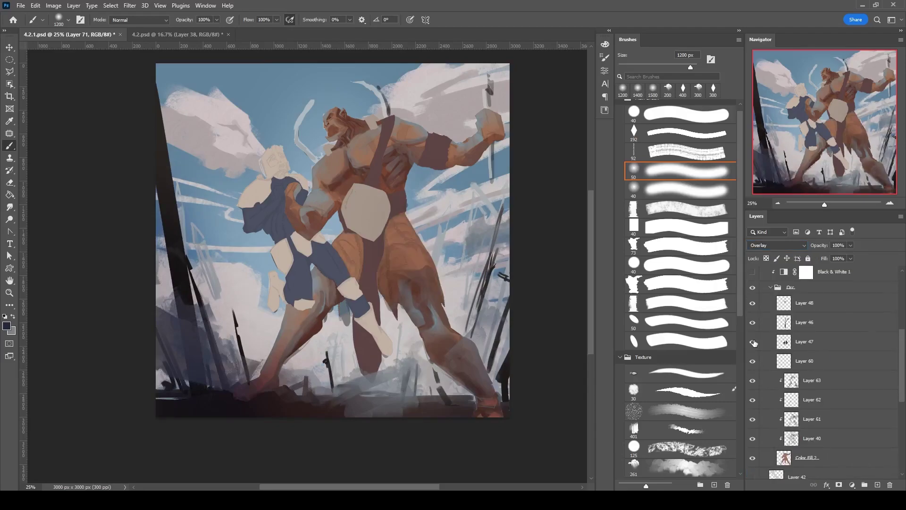
key("ctrl+shift+alt+n")
key("ctrl+alt+g")
key("ctrl+plus")
scroll(702, 299, "down", 5)
left_click(702, 299)
left_click_drag(454, 264, 486, 304)
left_click(414, 268, "alt")
right_click(429, 194, "alt+shift")
Draw dark fold and edge lines on the orc's skirt on a new clipped Layer 73 with a brush of about 30 px.
key("bracketleft")
key("ctrl+shift+alt+n")
key("ctrl+alt+g")
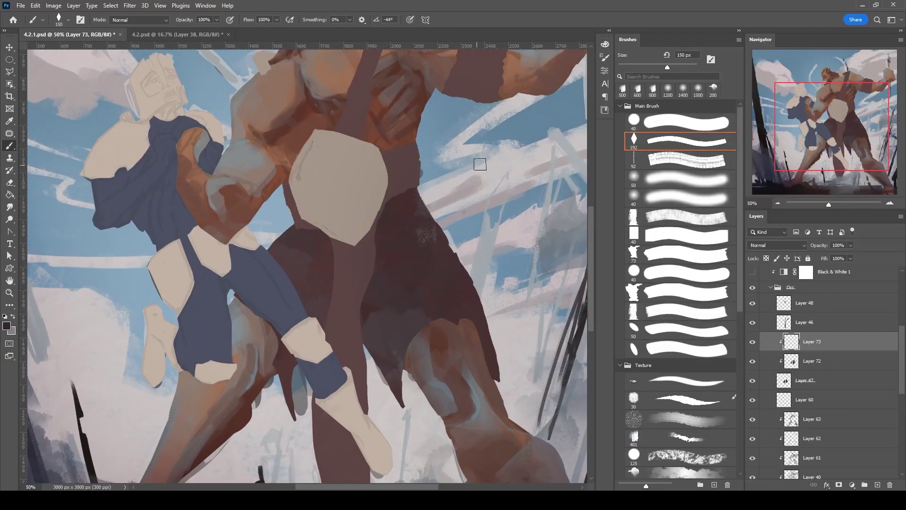
scroll(829, 289, "up", 3)
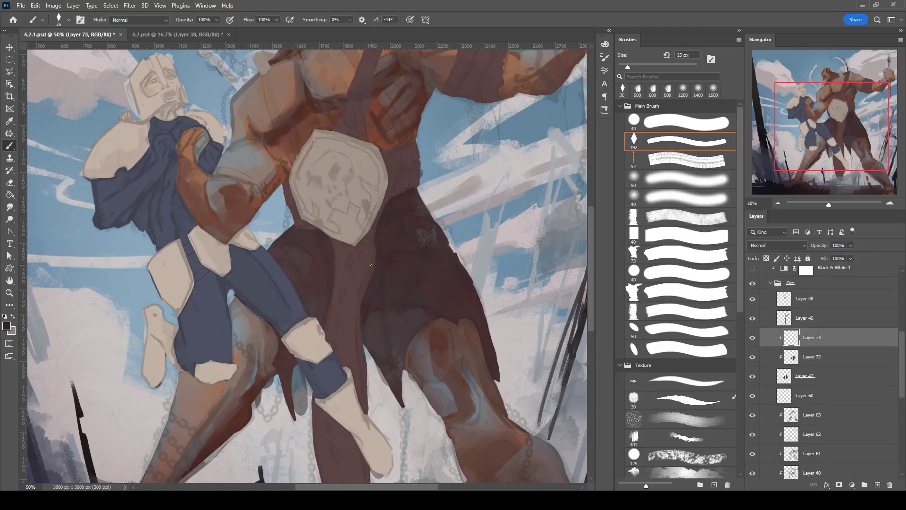
key("bracketleft")
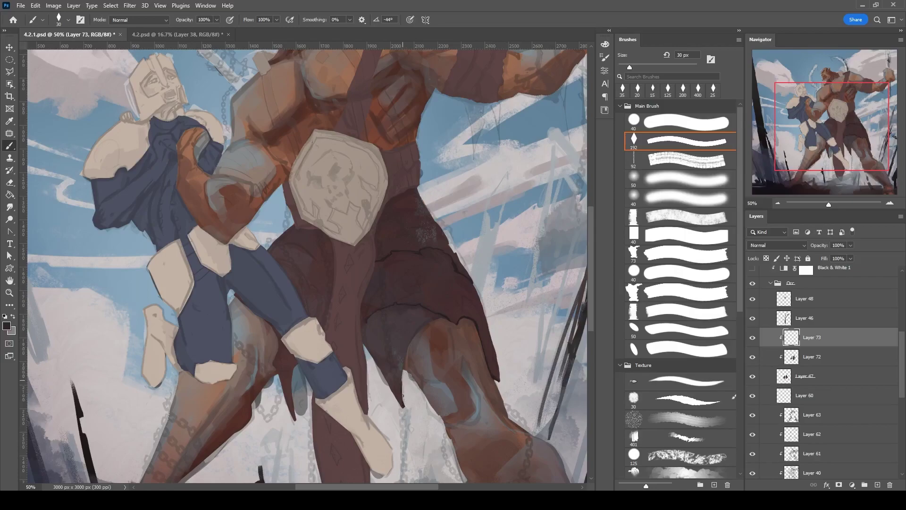
key("bracketleft")
key("bracketleft")
key("bracketleft")
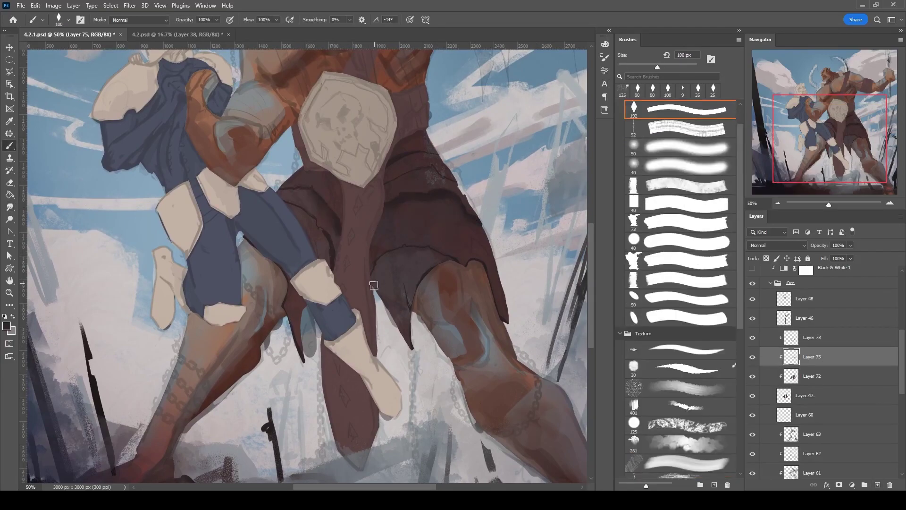
Shade the skirt's folds and torn layers on Layer 75, refining the shadows with brush and eraser.
left_click_drag(377, 269, 378, 265)
key("bracketleft")
key("bracketleft")
key("bracketleft")
key("bracketleft")
key("bracketleft")
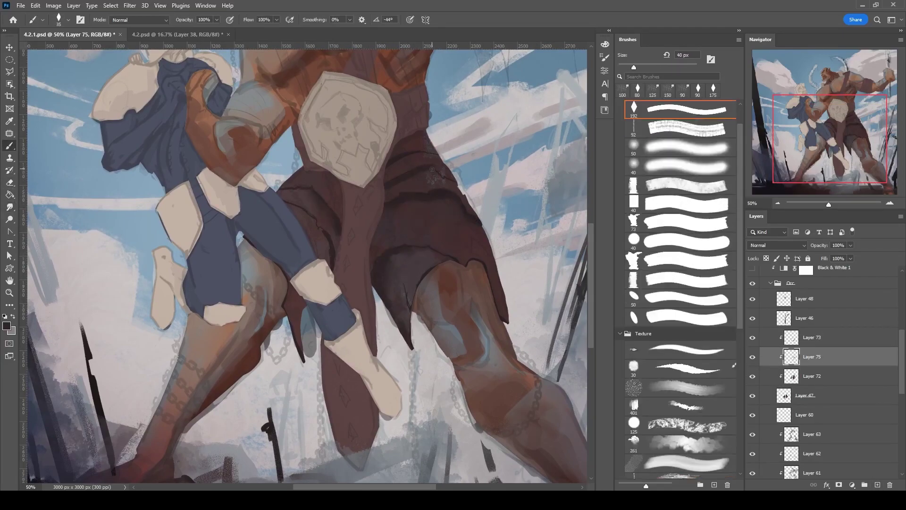
key("bracketright")
key("bracketright")
key("e")
key("b")
key("e")
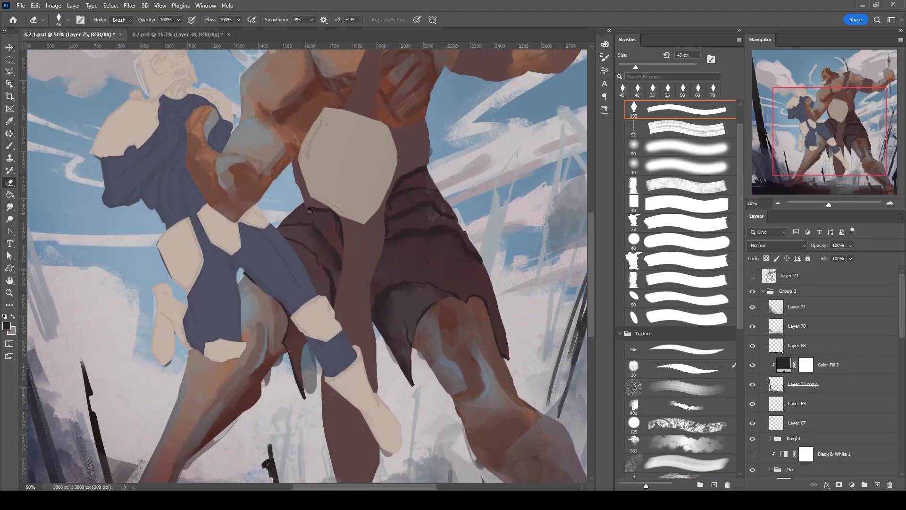
Add clipped Layers 76 and 77 and paint muted grey highlights between the skirt's folds with an angled 40–50 px brush.
key("ctrl+shift+alt+n")
key("b")
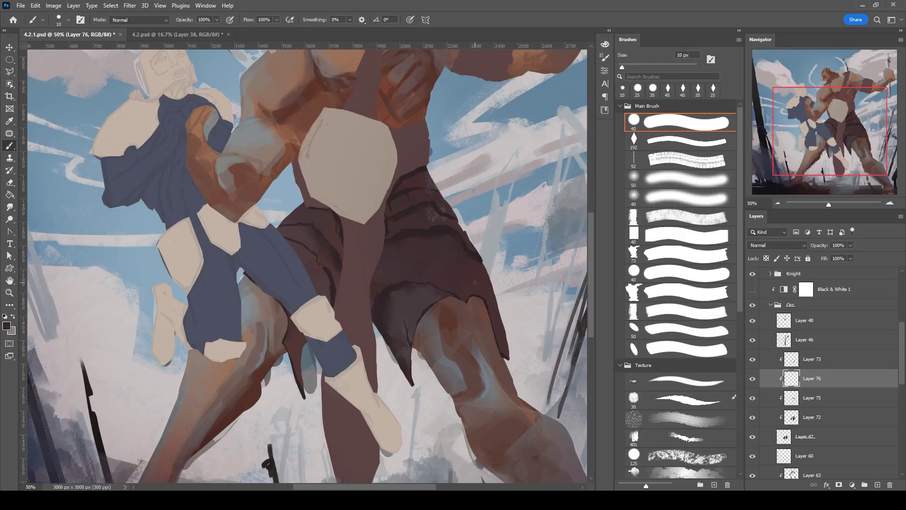
key("ctrl+shift+alt+n")
key("period")
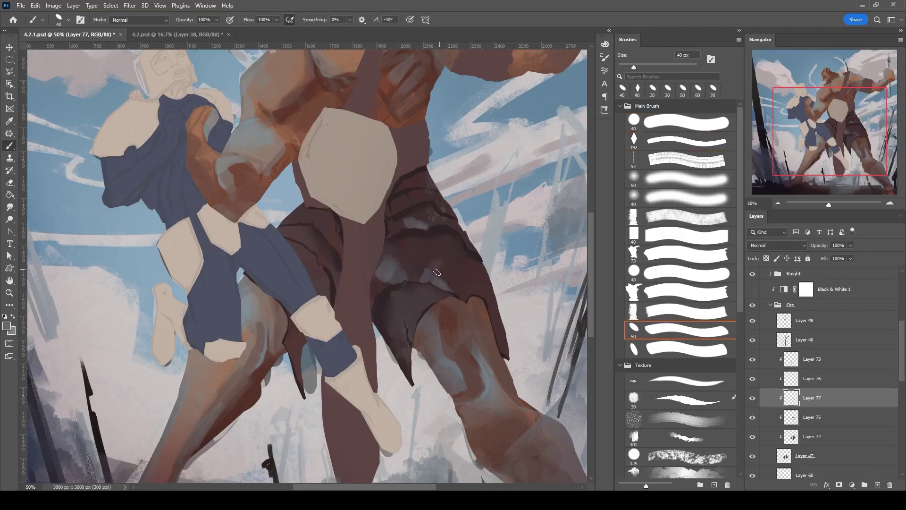
key("bracketright")
key("bracketright")
key("bracketright")
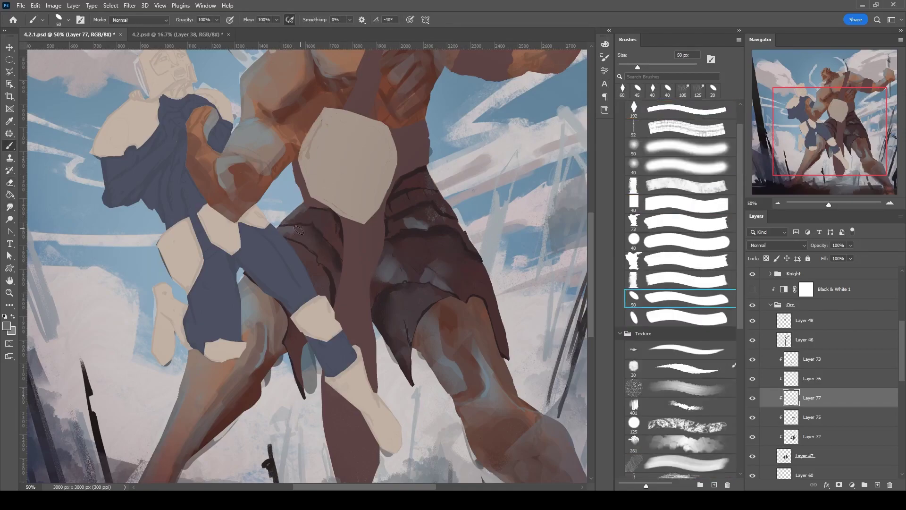
key("bracketleft")
key("bracketleft")
key("bracketleft")
key("ctrl+minus")
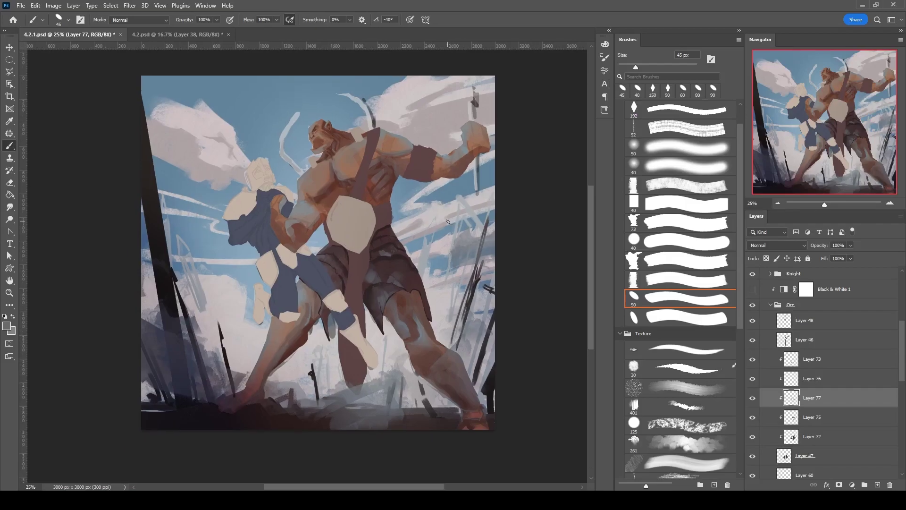
Add Layer 78 above Layer 73 and paint thin, light ragged edges along the orc's skirt layers with a textured 7–8 px brush.
key("ctrl+shift+alt+n")
key("ctrl+plus")
left_click(687, 223)
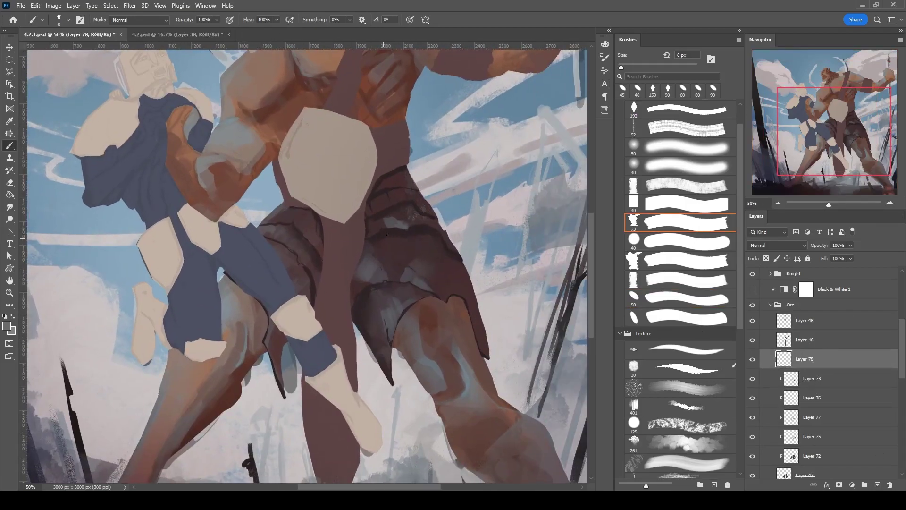
key("F6")
left_click_drag(383, 241, 322, 374)
left_click(417, 153)
key("shift+comma")
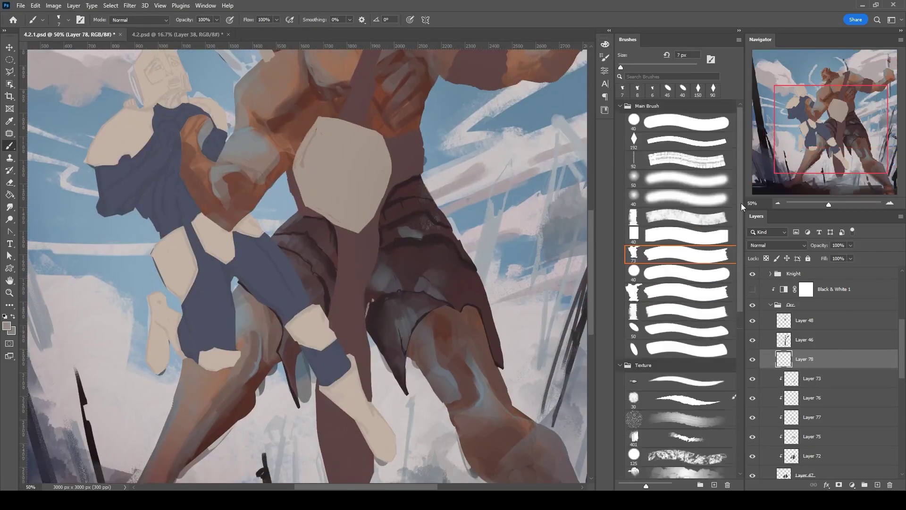
key("period")
left_click_drag(442, 300, 462, 311)
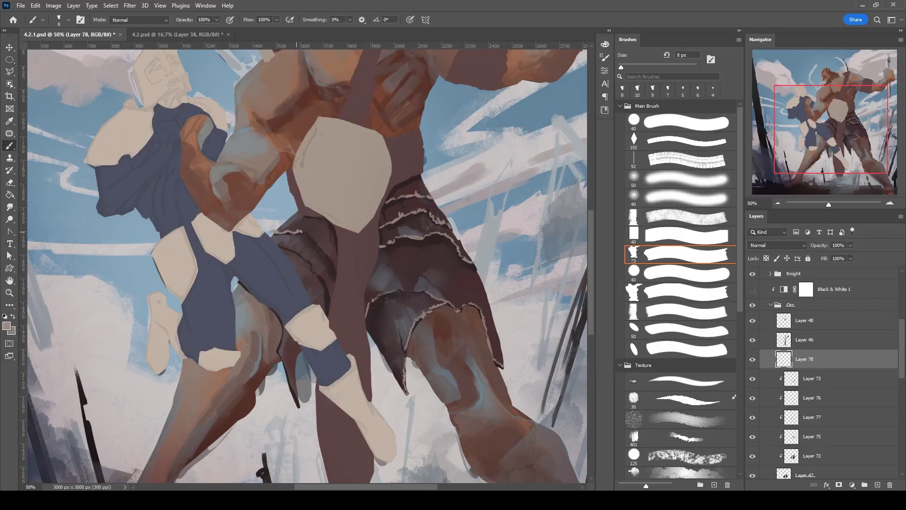
Extend the light frayed edging along the torn skirt strips behind the knight's leg, varying the textured brush size.
key("bracketright")
left_click_drag(286, 312, 278, 339)
key("bracketleft")
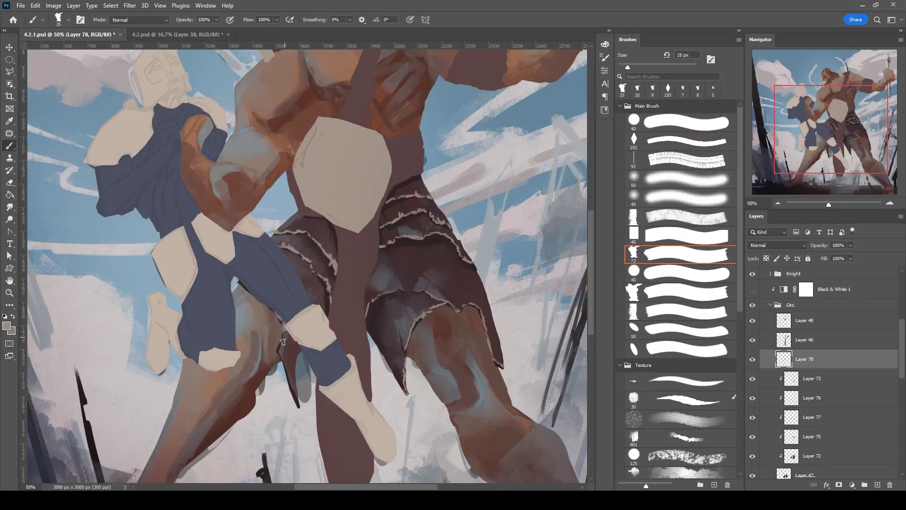
left_click_drag(511, 213, 481, 225)
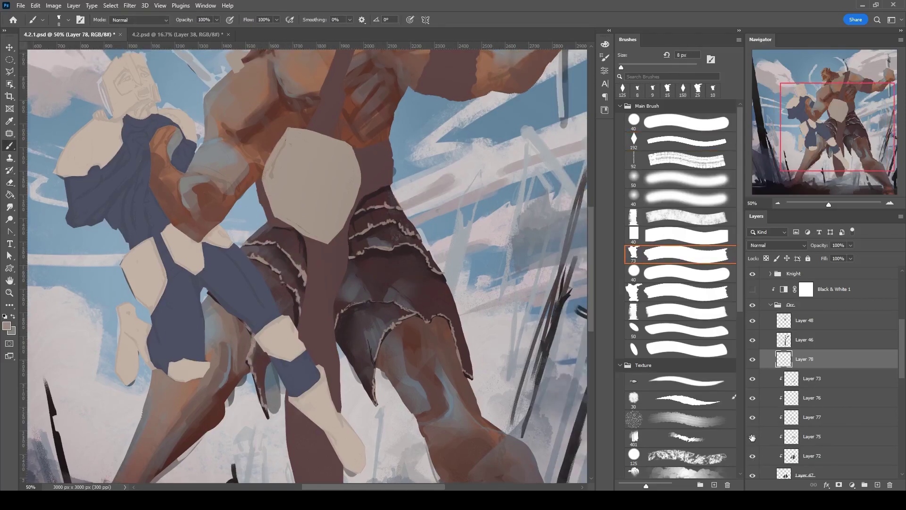
Add a new layer above Layer 75 and brush textured strokes over the orc's skirt.
left_click(812, 437)
key("ctrl+shift+alt+n")
scroll(441, 265, "up", 3)
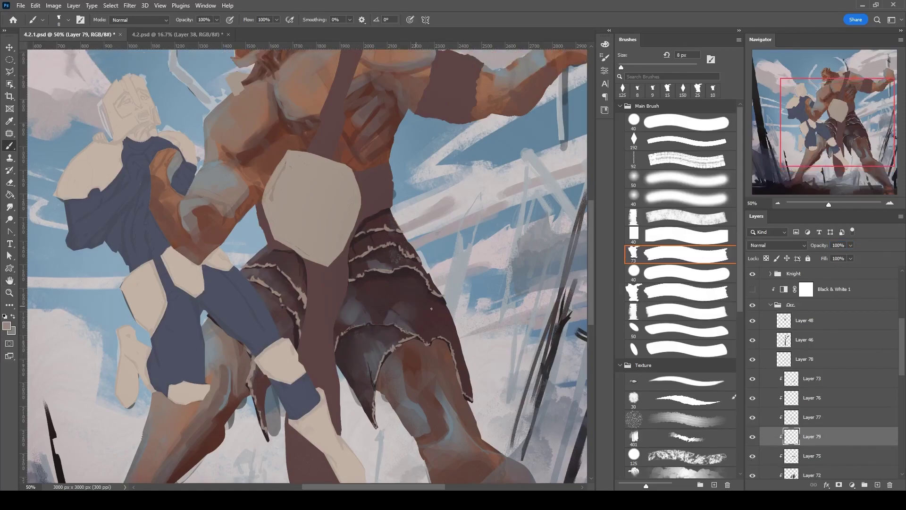
left_click(687, 159)
mouse_move(279, 383)
left_mouse_down()
mouse_move(359, 274)
mouse_move(407, 378)
mouse_move(373, 284)
mouse_move(382, 330)
left_mouse_up()
key("]")
key("]")
mouse_move(434, 226)
left_mouse_down()
mouse_move(448, 241)
mouse_move(508, 210)
left_mouse_up()
Paint finer textured strokes onto the torn lower tips of the skirt with smaller brush sizes.
key("bracketleft")
key("bracketright")
key("bracketright")
left_click_drag(427, 170, 502, 257)
key("bracketleft")
key("bracketleft")
key("bracketleft")
key("bracketleft")
left_click_drag(302, 331, 390, 257)
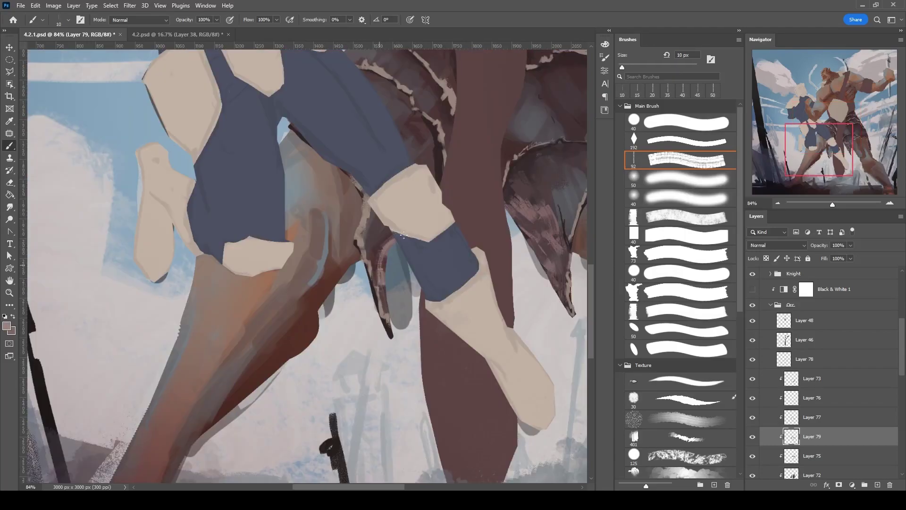
key("ctrl+minus")
key("ctrl+minus")
key("ctrl+minus")
key("ctrl+minus")
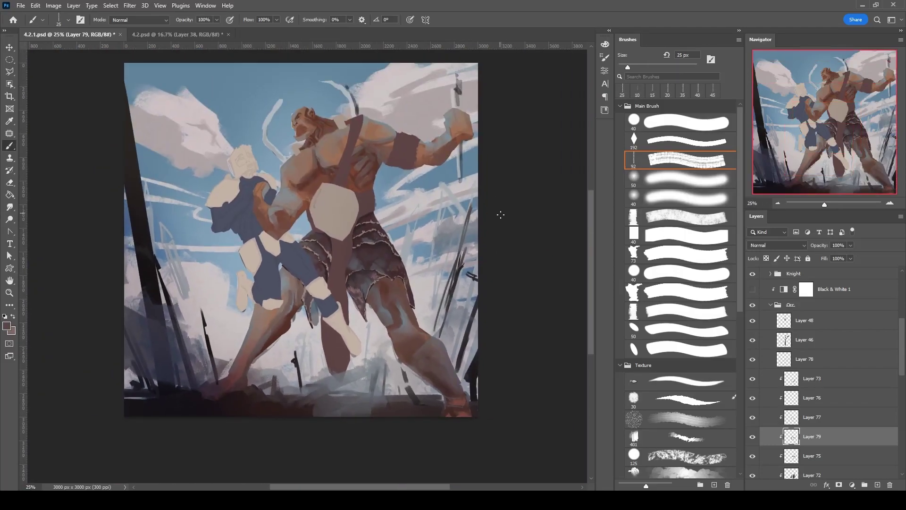
Add a new layer above Layer 76, brush a dark shadow over the skirt, and set the layer to Multiply at 30% opacity.
scroll(483, 212, "down", 1)
left_click(812, 398)
key("ctrl+shift+alt+n")
key("comma")
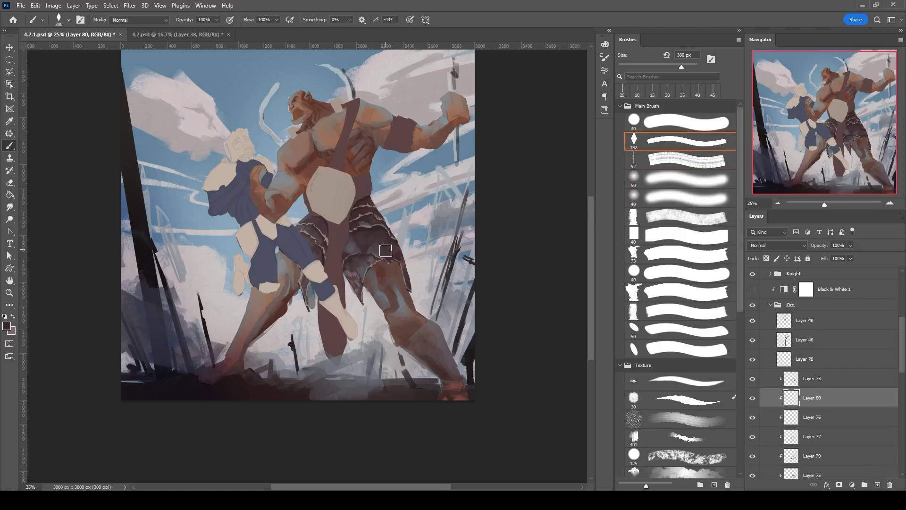
left_click_drag(323, 217, 310, 307)
left_click(776, 245)
left_click(776, 280)
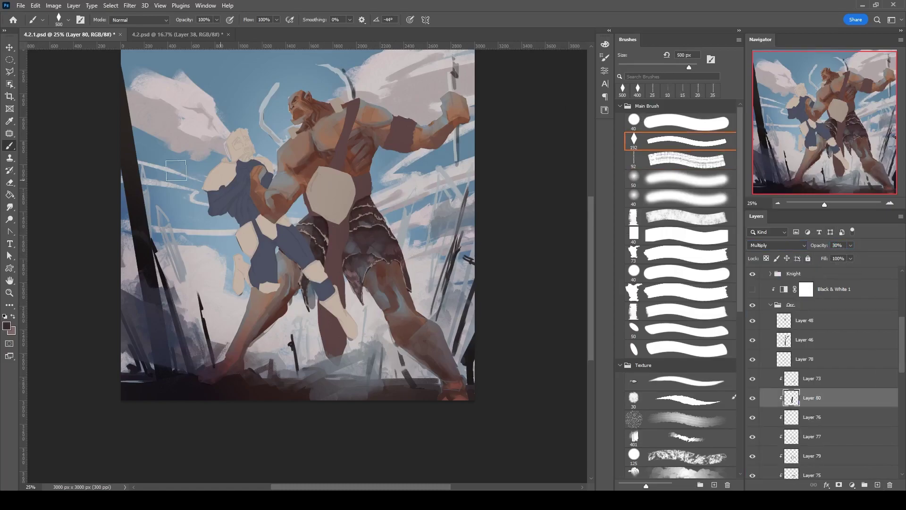
Extend the skirt's shadow with a very large brush and trim its edges with the eraser.
key("bracketright")
mouse_move(355, 273)
left_mouse_down()
mouse_move(359, 203)
mouse_move(373, 234)
mouse_move(368, 206)
left_mouse_up()
key("bracketleft")
key("bracketleft")
key("bracketright")
key("v")
scroll(307, 225, "down", 2)
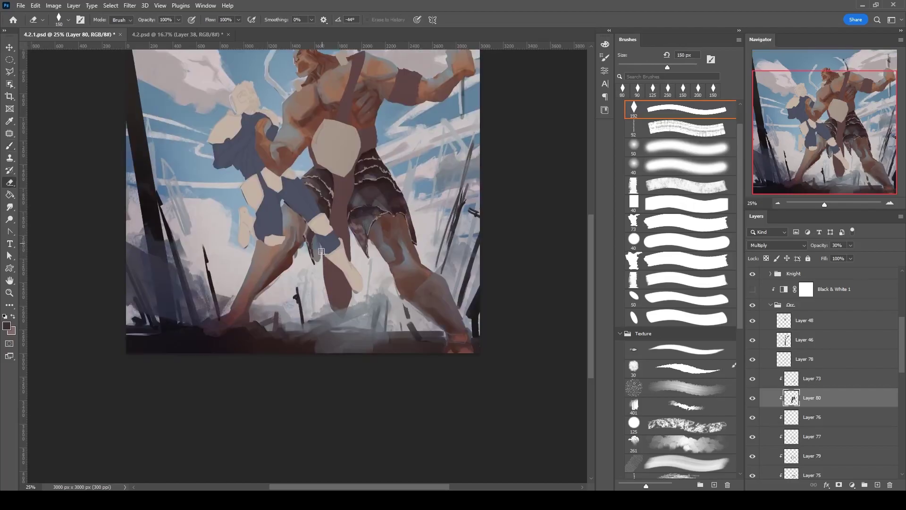
scroll(505, 130, "up", 2)
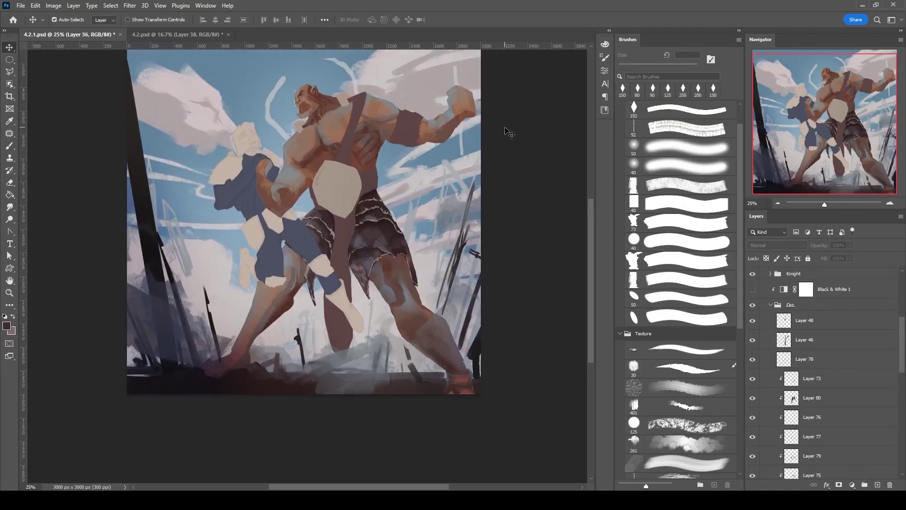
scroll(507, 132, "up", 1)
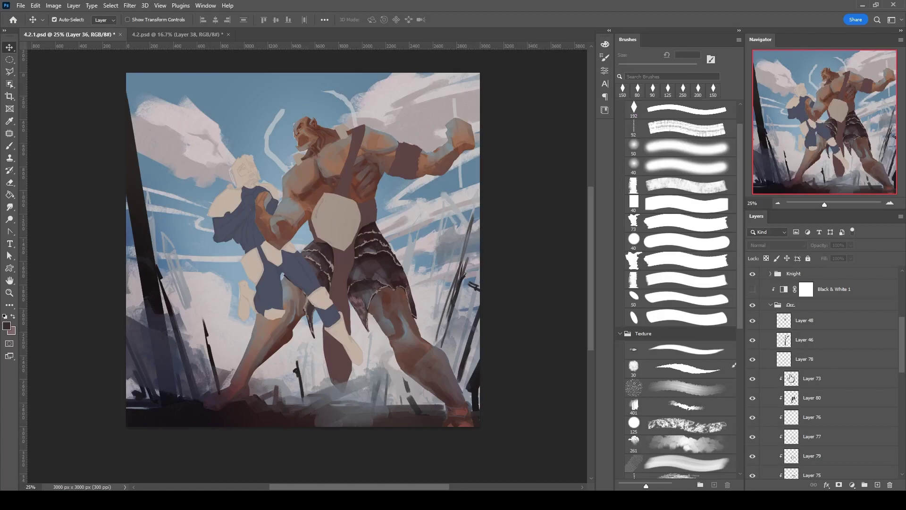
Add a new layer above Layer 63 and brush dark skin shading around the skirt area.
scroll(809, 398, "down", 3)
left_click(810, 412)
key("ctrl+plus")
key("e")
key("b")
left_click_drag(322, 183, 337, 237)
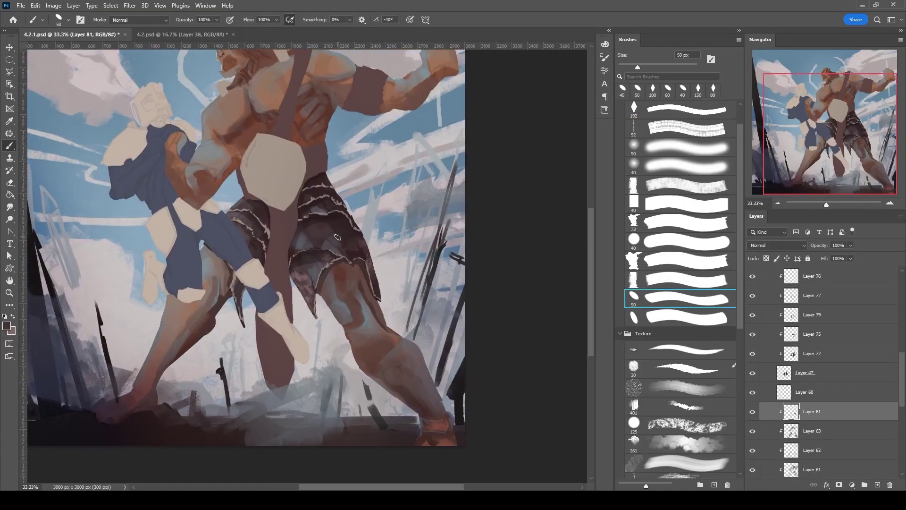
Refine the shading on the orc's front thigh and knee, trimming the strokes with the eraser.
scroll(351, 332, "down", 5)
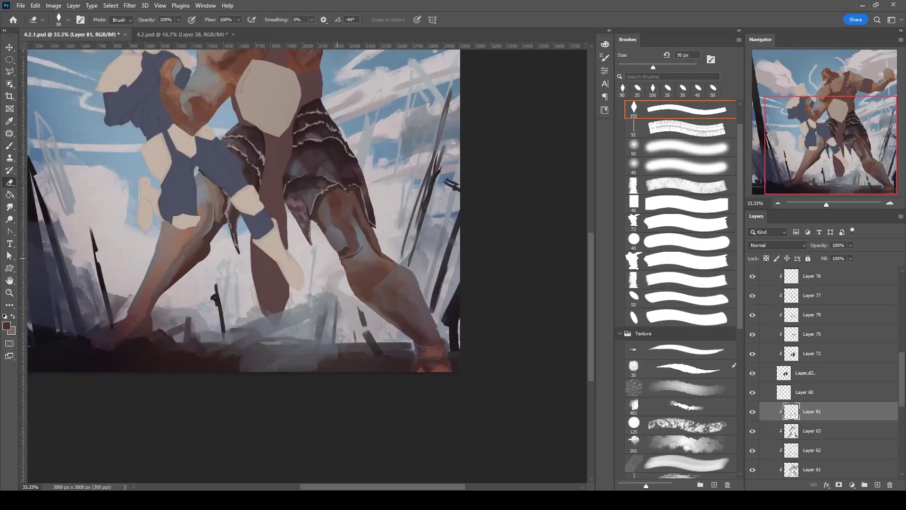
scroll(425, 154, "right", 2)
left_click_drag(379, 220, 416, 268)
key("bracketleft")
key("bracketleft")
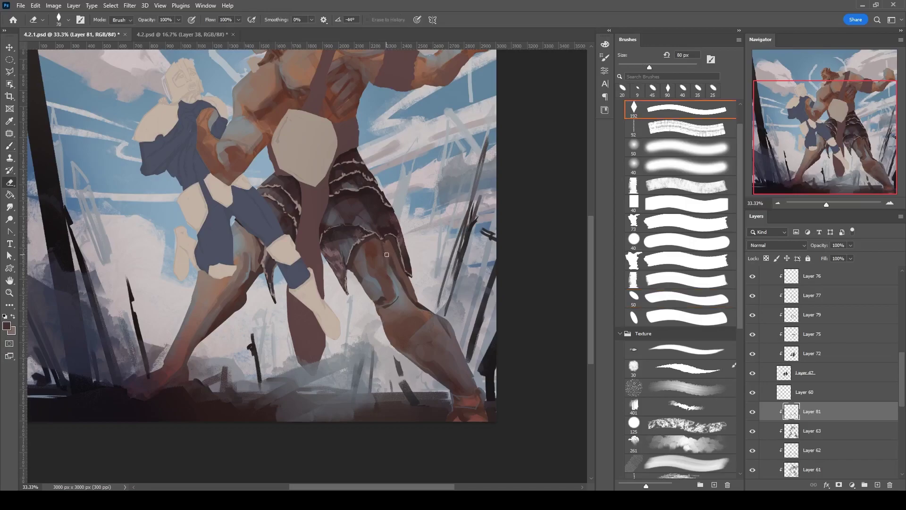
left_click_drag(428, 288, 424, 231)
Paint broad dark reddish shading on the orc's legs and along the side of the body.
key("bracketright")
key("bracketright")
key("bracketright")
key("bracketright")
mouse_move(226, 253)
left_mouse_down()
mouse_move(389, 208)
mouse_move(309, 299)
left_mouse_up()
key("bracketleft")
mouse_move(416, 116)
left_mouse_down()
mouse_move(425, 162)
mouse_move(423, 131)
mouse_move(394, 240)
left_mouse_up()
Paint dark reddish shading on the orc's ribs and underarm with a smaller brush.
key("bracketleft")
key("bracketleft")
key("bracketleft")
key("bracketleft")
left_click_drag(405, 168, 442, 158)
Enlarge the brush and shade the underside of the orc's raised forearm.
key("bracketright")
key("bracketright")
key("bracketright")
key("bracketright")
key("bracketright")
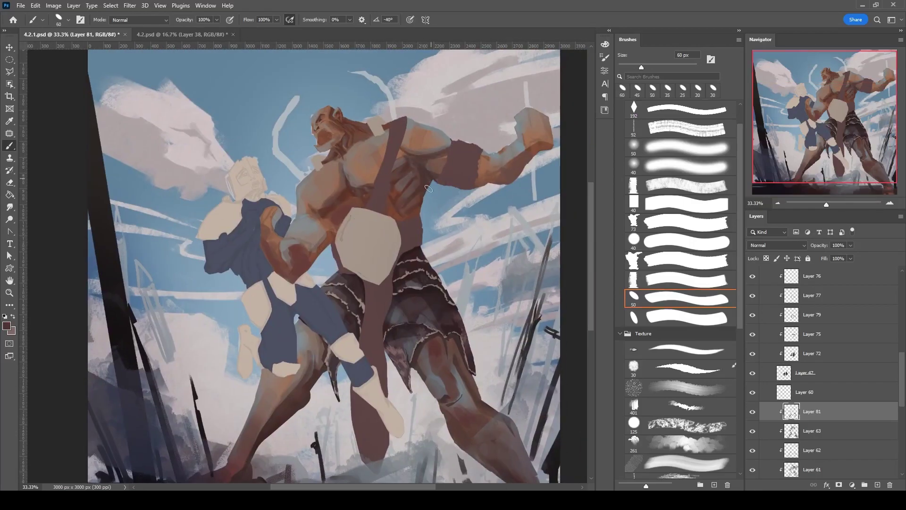
key("bracketright")
left_click_drag(478, 186, 530, 151)
key("bracketright")
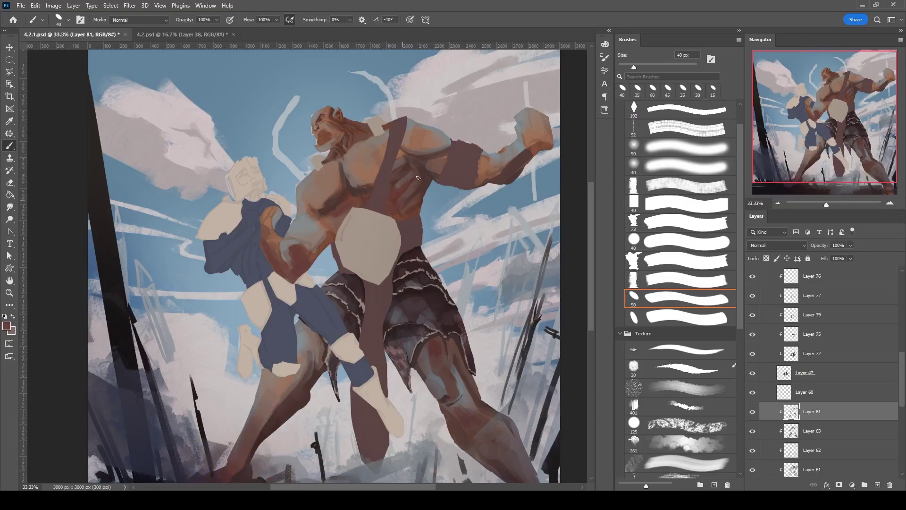
Choose a lighter orange-brown skin colour and paint it over the orc's chest and near shoulder.
key("bracketright")
key("bracketright")
key("bracketright")
right_click(425, 146, "alt+shift")
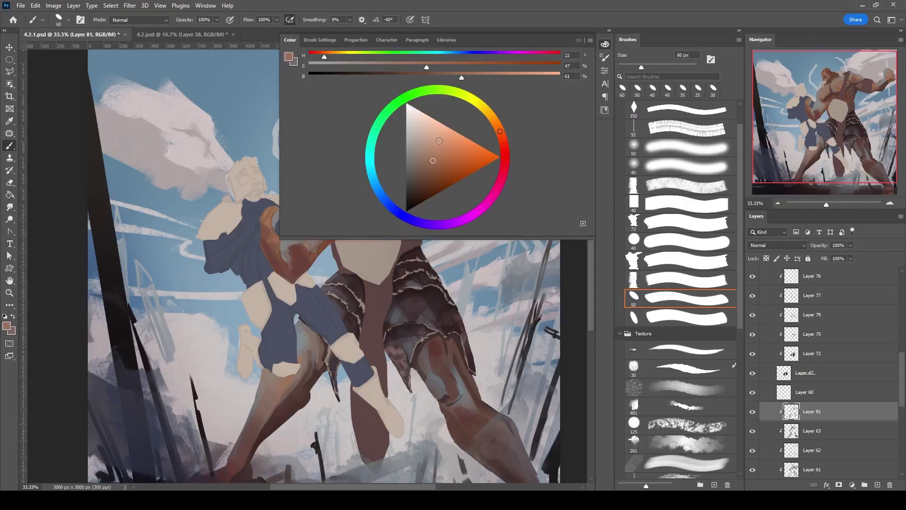
left_click_drag(338, 185, 303, 212)
key("bracketleft")
key("bracketleft")
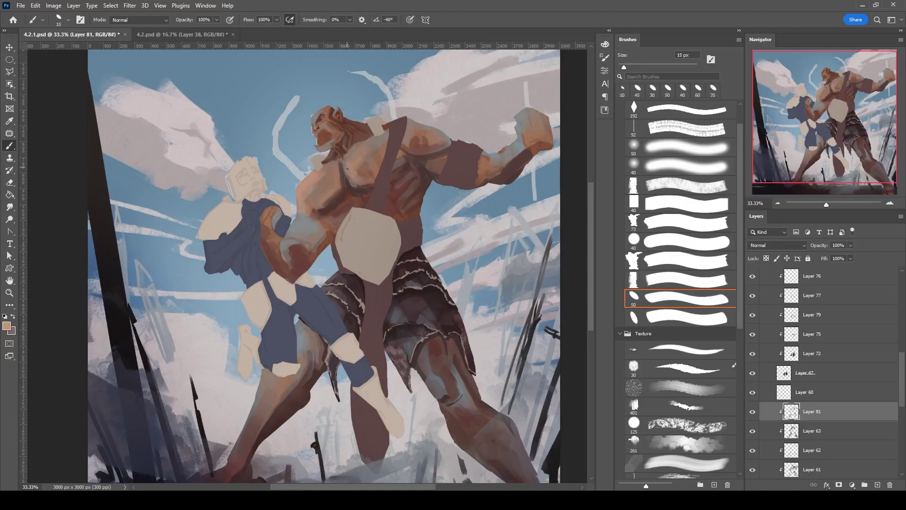
Sample a skin tone from the near arm and paint the orc's forearm and far shoulder, varying the brush size.
key("bracketleft")
key("bracketleft")
key("bracketleft")
key("bracketleft")
key("bracketleft")
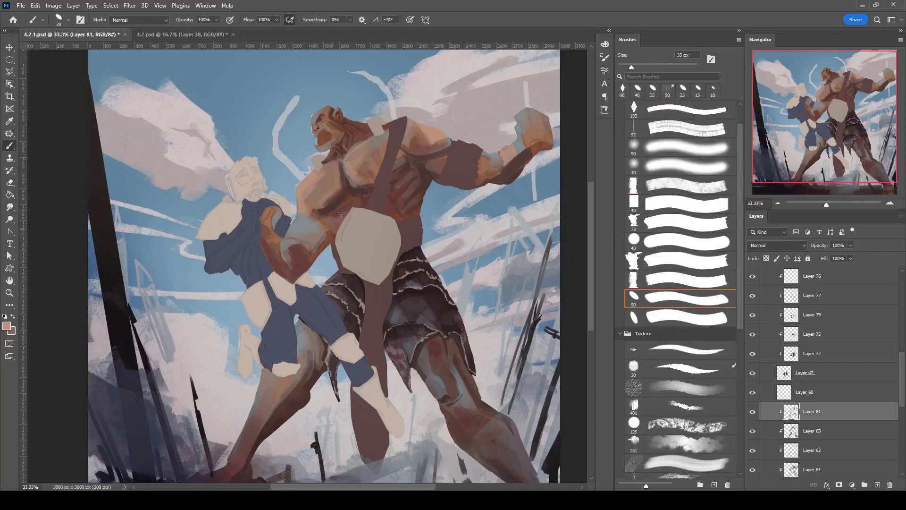
key("bracketright")
key("bracketright")
left_click(330, 224, "alt")
mouse_move(298, 220)
left_mouse_down()
mouse_move(312, 241)
mouse_move(306, 268)
left_mouse_up()
key("bracketright")
left_click_drag(429, 127, 397, 110)
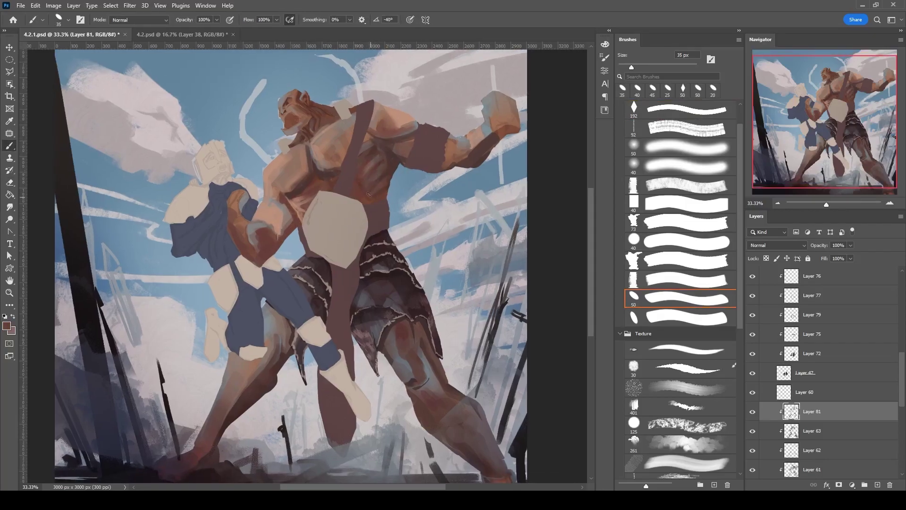
Sample the colour of the orc's ribs and refine the shading near the torso with a smaller brush.
key("bracketleft")
key("bracketleft")
key("bracketleft")
left_click(387, 190, "alt")
key("h")
left_click_drag(289, 211, 302, 210)
Add a new layer above Layer 81, sample a light chest tone, and paint peach highlights on the near shoulder.
key("ctrl+shift+alt+n")
key("shift+comma")
left_click(307, 151, "alt")
key("bracketleft")
key("bracketleft")
left_click_drag(255, 179, 270, 149)
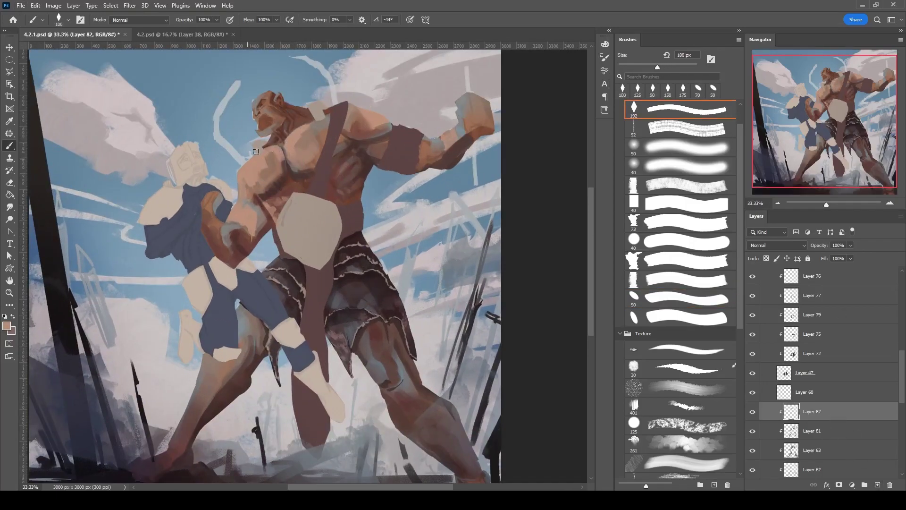
Brush textured strokes about 90 px wide across the orc's upper body and merge the layer down.
key("shift+period")
key("h")
left_click_drag(366, 138, 378, 137)
key("bracketright")
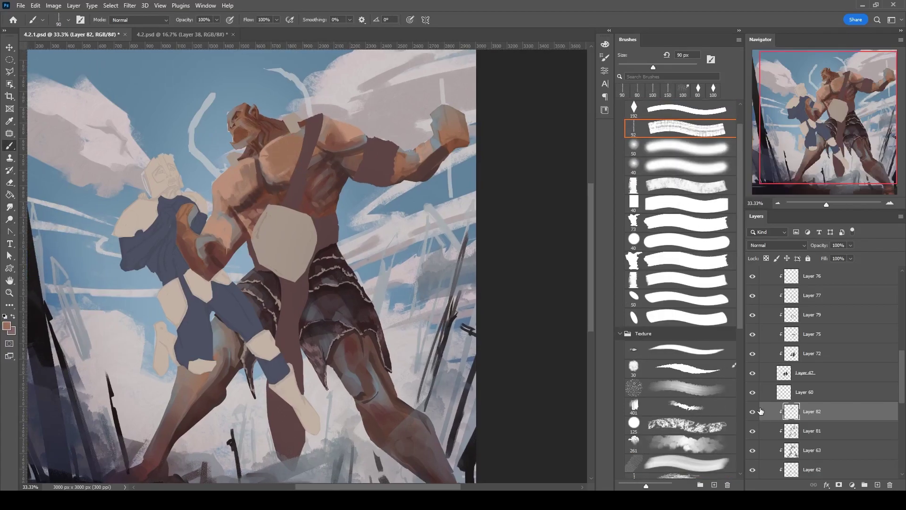
key("ctrl+e")
Choose a pale blue colour and paint a highlight along the top of the orc's near shoulder and upper chest.
left_click(683, 298)
right_click(437, 162, "alt+shift")
key("bracketleft")
mouse_move(222, 189)
left_mouse_down()
mouse_move(255, 142)
mouse_move(229, 183)
mouse_move(287, 138)
left_mouse_up()
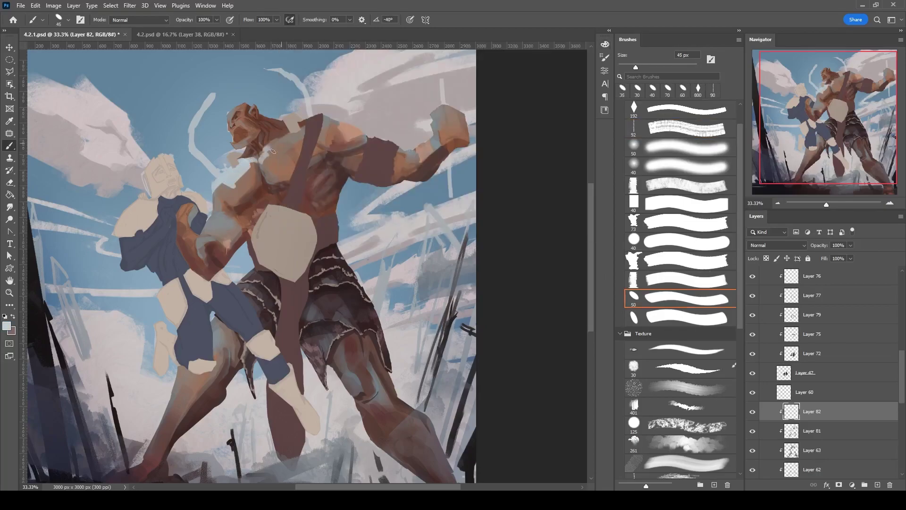
Trim the pale blue shoulder highlight with a 50 px eraser.
key("e")
key("bracketright")
key("bracketright")
scroll(680, 213, "down", 3)
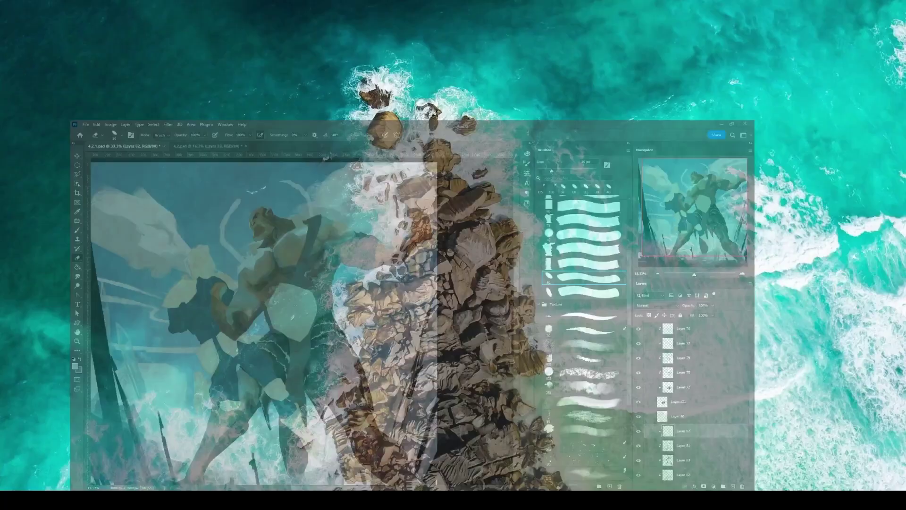
key("ctrl+minus")
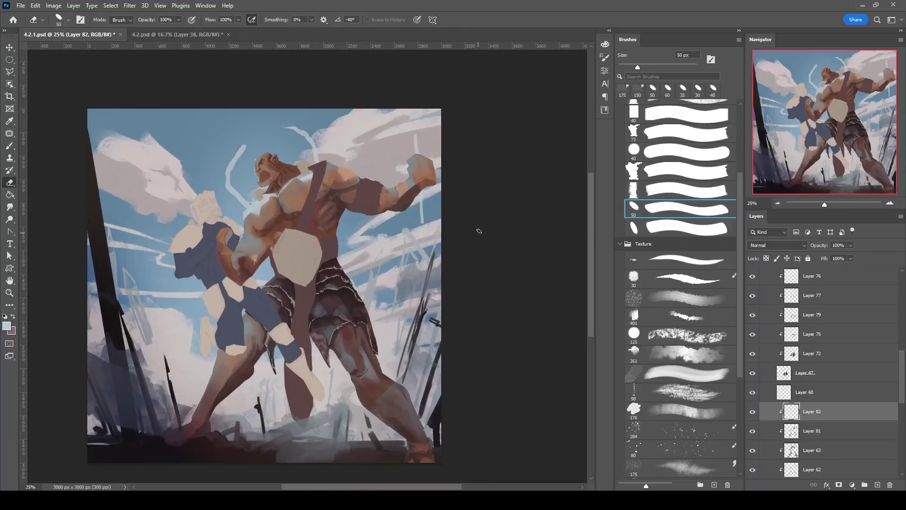
Show the painting in greyscale with the Black & White 2 adjustment and add a new layer above Layer 73.
left_click(788, 291)
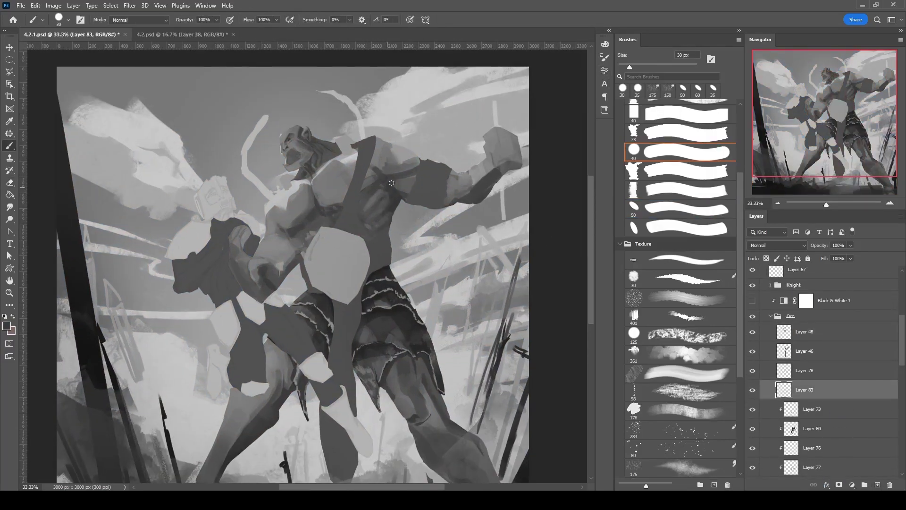
left_click(846, 408)
scroll(847, 403, "down", 1)
key("ctrl+z")
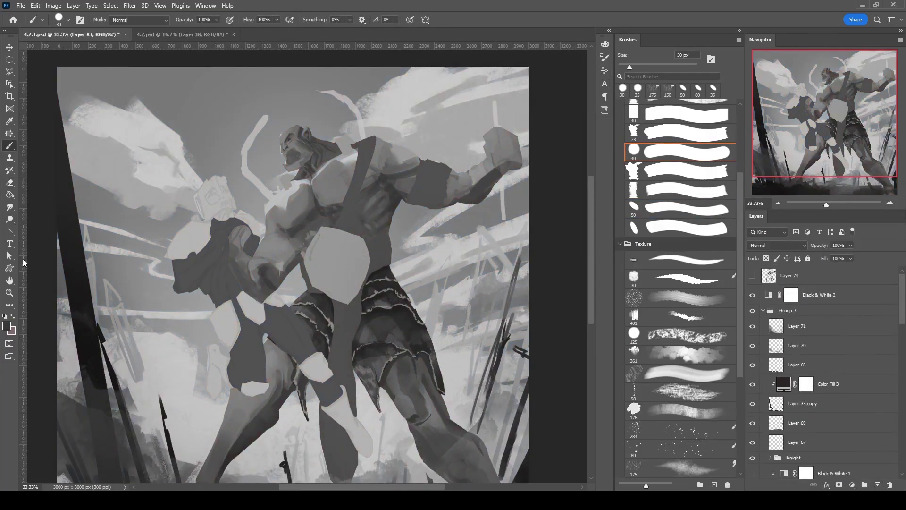
Set the Eyedropper to sample only the current layer and test a dark stroke on the orc's chest.
key("i")
left_click(207, 20)
left_click(211, 32)
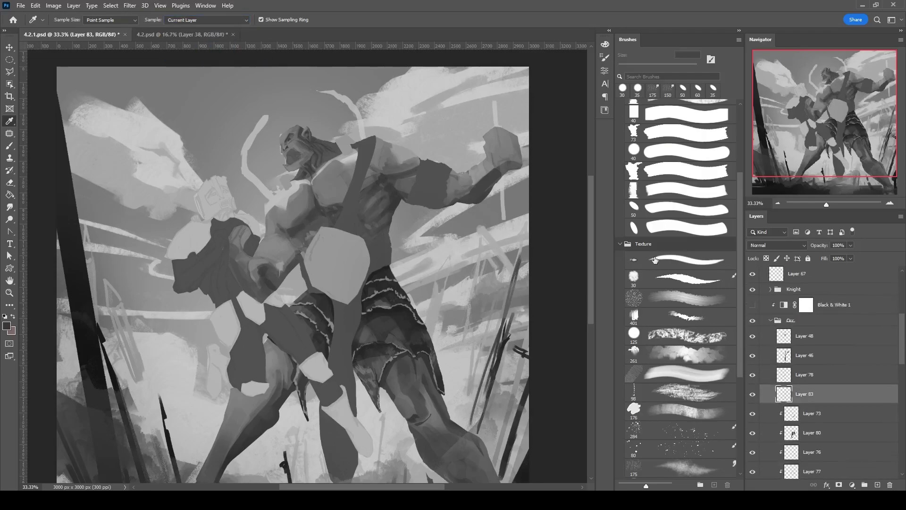
key("b")
mouse_move(321, 199)
left_mouse_down()
mouse_move(333, 177)
mouse_move(349, 182)
left_mouse_up()
Toggle the Black & White 2 adjustment to compare values and sample the skirt's dark colour.
scroll(803, 331, "down", 1)
left_click(754, 277)
left_click(753, 274)
key("i")
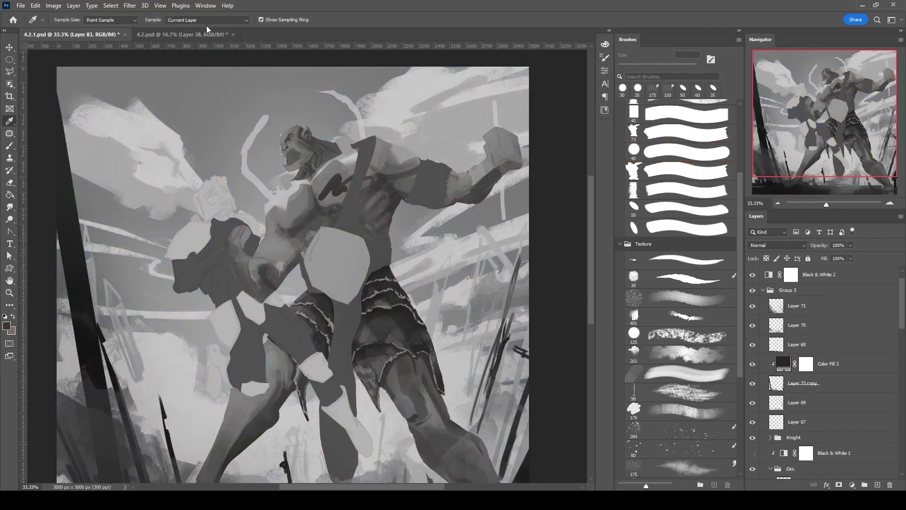
left_click(380, 320)
key("b")
scroll(821, 354, "up", 1)
left_click(752, 295)
left_click(753, 295)
key("bracketleft")
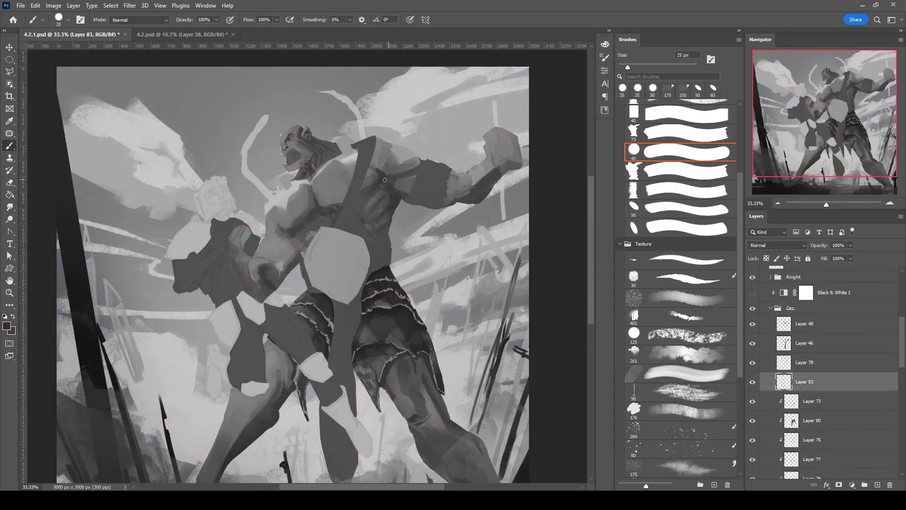
Sample a skin tone near the orc's waist and paint across the chest with an enlarged brush.
left_click(388, 208, "alt")
key("bracketright")
key("bracketright")
key("bracketright")
key("bracketright")
key("bracketright")
key("bracketright")
key("bracketright")
left_click_drag(321, 188, 344, 183)
key("bracketleft")
key("bracketleft")
key("bracketleft")
key("bracketleft")
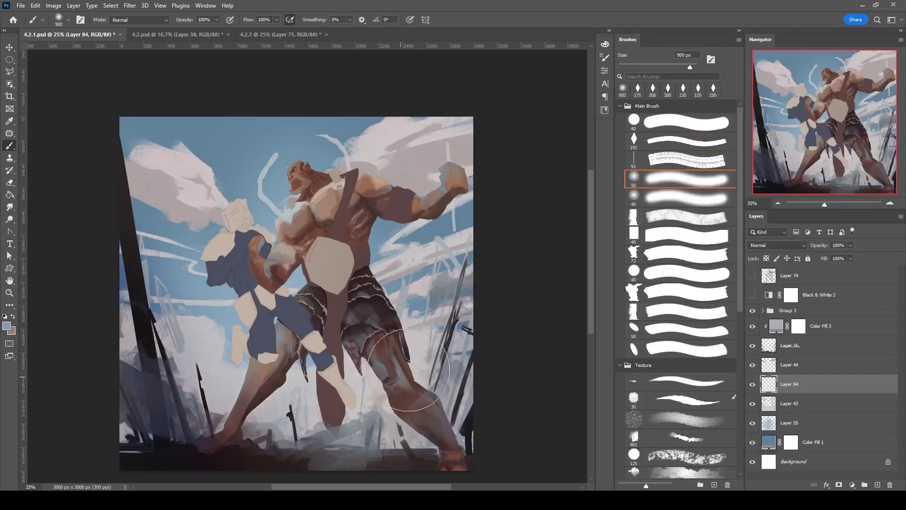
Paint a warm orange glow over the sky on Layer 85 with a large soft brush and change the layer's blend mode.
right_click(436, 158, "alt+shift")
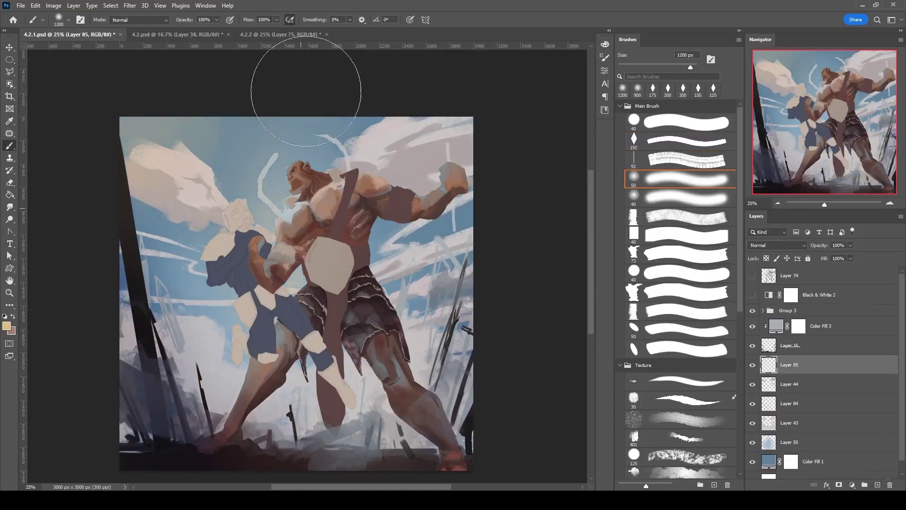
left_click(777, 245)
left_click(764, 360)
key("e")
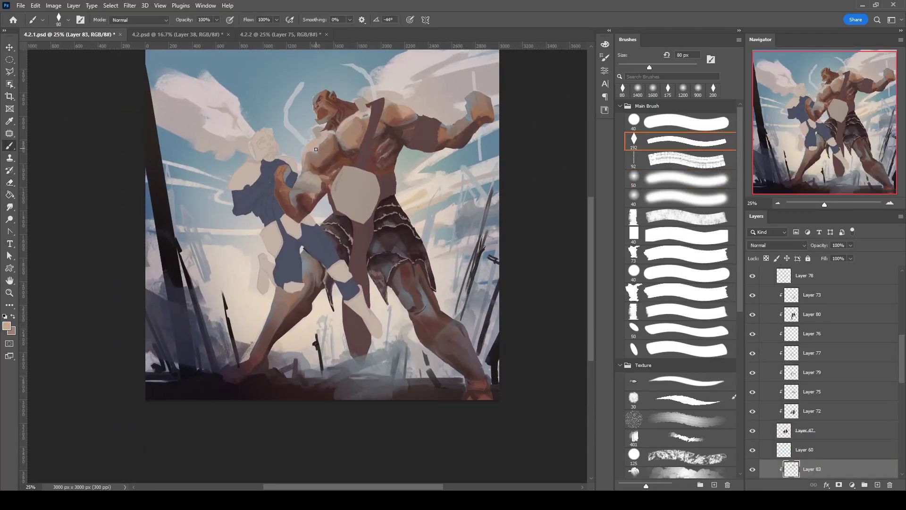
Paint peach highlights on the orc's near upper arm and elbow using colours sampled from the skin.
mouse_move(315, 172)
left_mouse_down()
mouse_move(297, 183)
mouse_move(305, 180)
left_mouse_up()
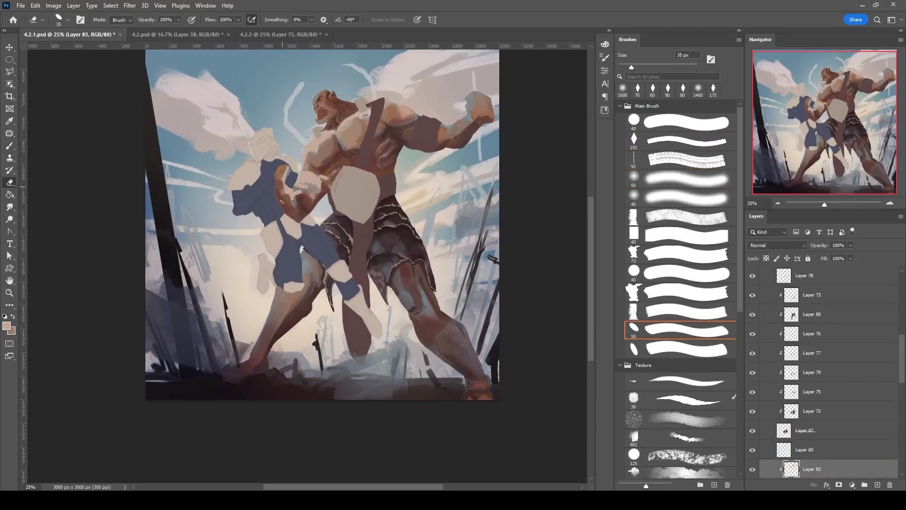
left_click(339, 115, "alt")
left_click(312, 188, "alt")
key("bracketleft")
mouse_move(313, 188)
left_mouse_down()
mouse_move(306, 220)
mouse_move(298, 213)
mouse_move(311, 215)
left_mouse_up()
Sample tones from the arm and front thigh, and paint light strokes on the orc's front knee.
key("bracketleft")
key("bracketleft")
left_click(302, 194, "alt")
left_click(433, 283, "alt")
left_click_drag(410, 306, 425, 313)
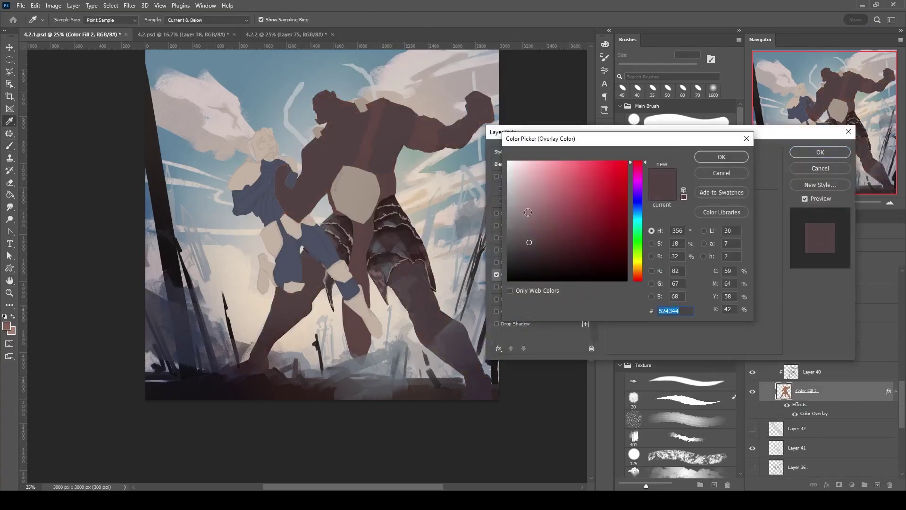
Shift the hue of the Color Overlay on the orc's Color Fill 2 layer.
left_click_drag(640, 279, 641, 277)
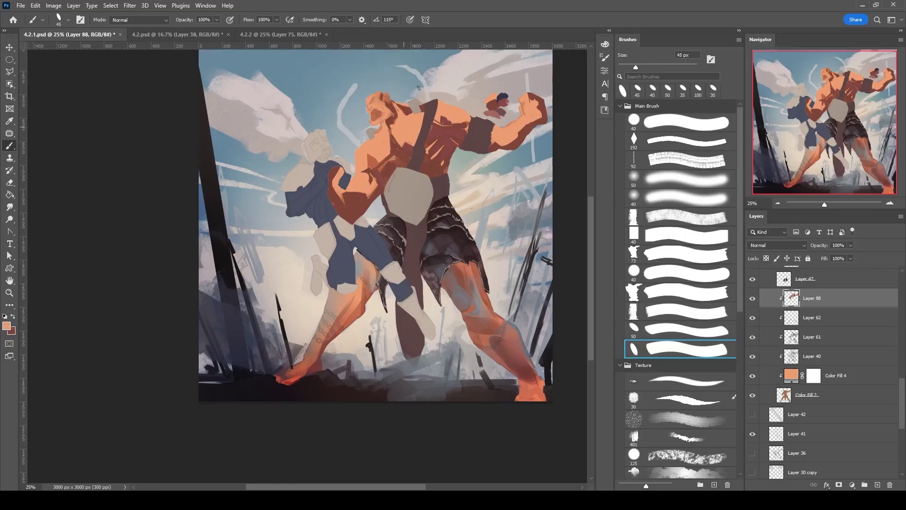
Paint reddish shading down the orc's front leg and along the inner thigh of the back leg.
mouse_move(459, 279)
left_mouse_down()
mouse_move(485, 301)
mouse_move(477, 331)
mouse_move(527, 378)
left_mouse_up()
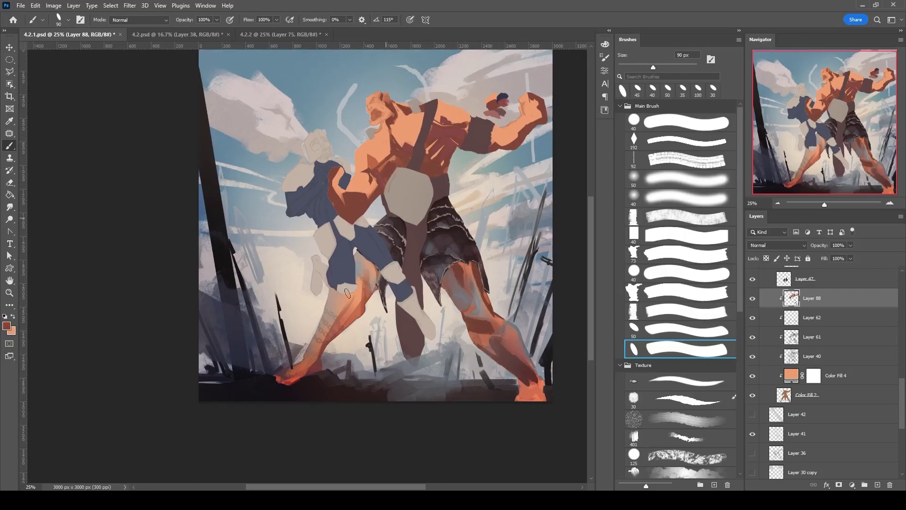
left_click_drag(373, 283, 343, 334)
Add a new clipped layer above Layer 88 and paint muted grey strokes on the orc's near forearm using a tone sampled from the thigh.
left_click(465, 312, "alt")
key("bracketright")
key("bracketright")
key("bracketright")
key("comma")
key("ctrl+shift+alt+n")
left_click_drag(356, 211, 352, 199)
Paint muted mauve strokes over the shadowed part of the orc's chest between the strap and the armpit.
key("bracketleft")
key("bracketleft")
key("bracketleft")
key("bracketleft")
key("bracketleft")
key("bracketleft")
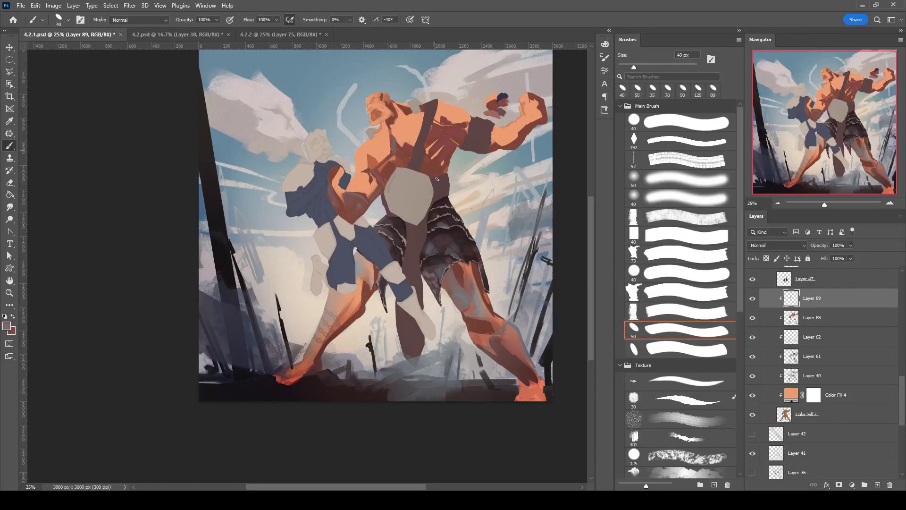
key("bracketleft")
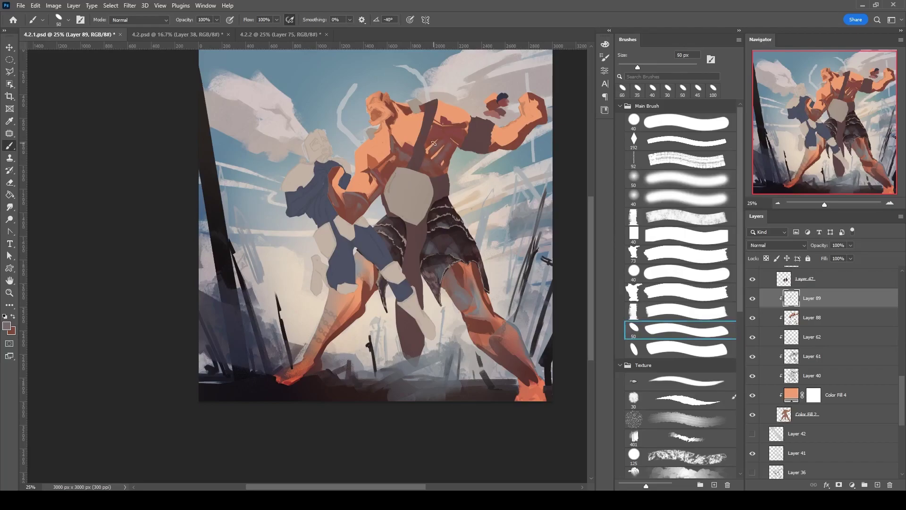
key("bracketright")
key("bracketright")
key("bracketright")
left_click_drag(441, 123, 460, 141)
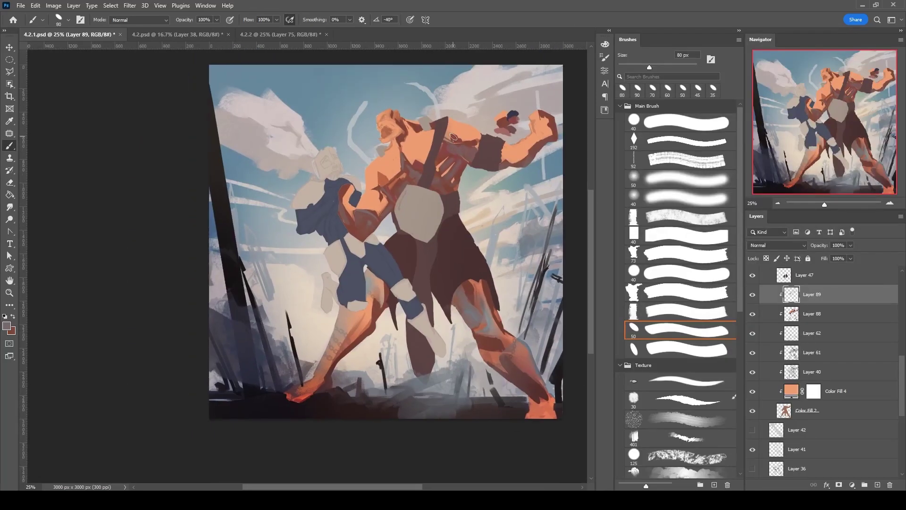
scroll(438, 75, "up", 1)
scroll(438, 75, "right", 1)
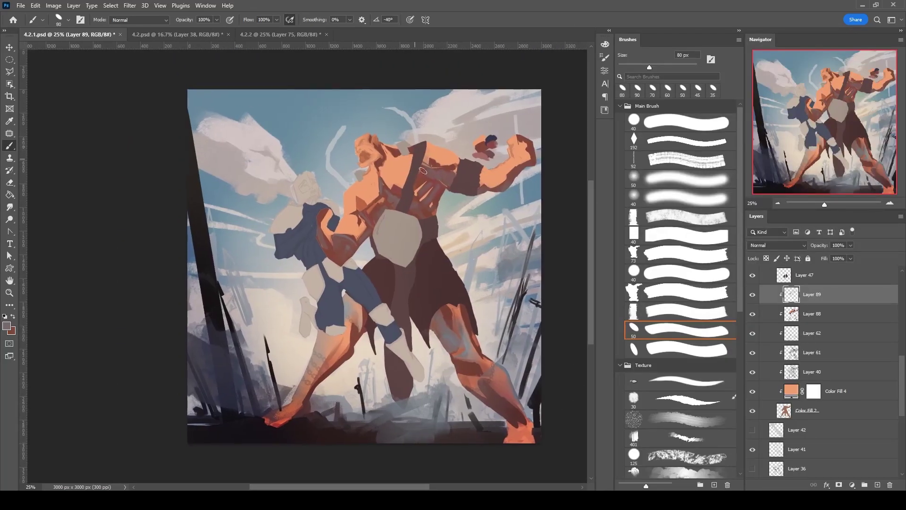
Paint dark red shading with a larger brush on the orc's back thigh and front thigh.
key("alt")
key("bracketright")
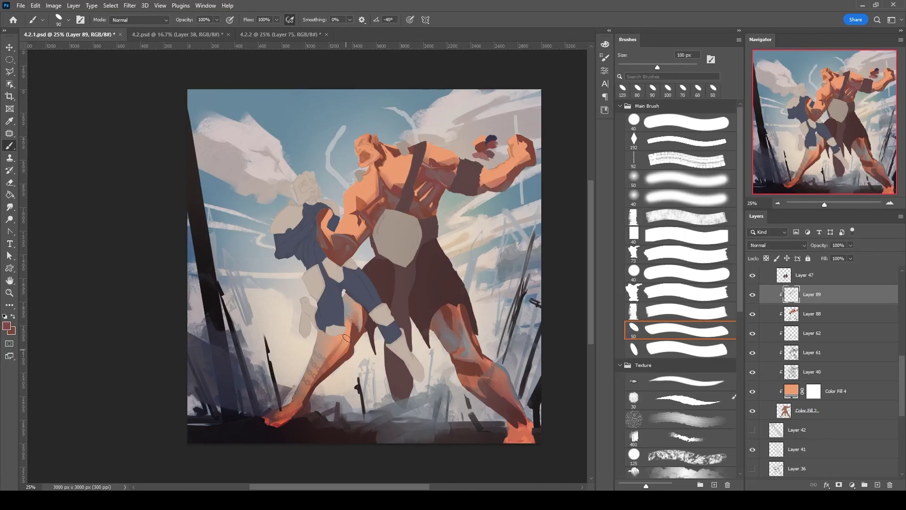
mouse_move(346, 334)
left_mouse_down()
mouse_move(336, 371)
mouse_move(333, 364)
left_mouse_up()
key("bracketright")
left_click_drag(467, 306, 455, 359)
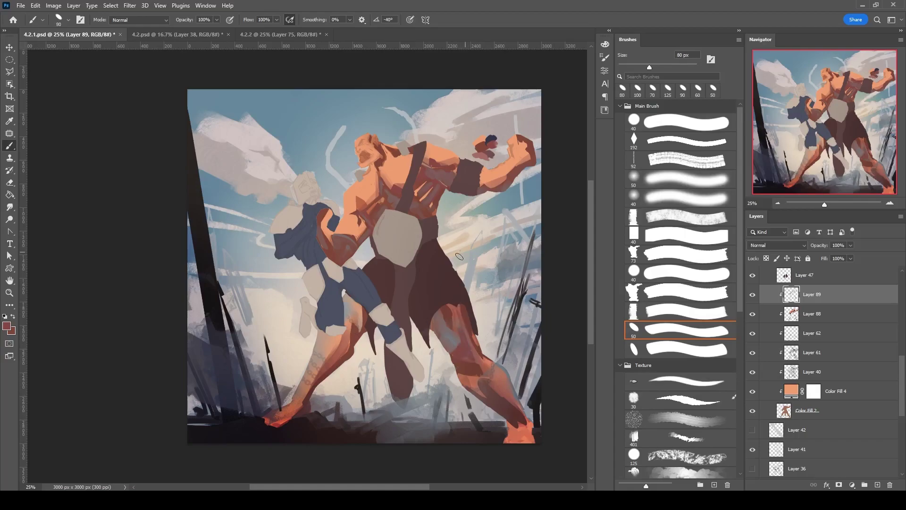
left_click_drag(441, 316, 454, 354)
Sample a light peach from the back thigh and paint it down the shin of the orc's back leg.
left_click(347, 336, "alt")
key("bracketleft")
key("bracketleft")
key("bracketleft")
key("bracketleft")
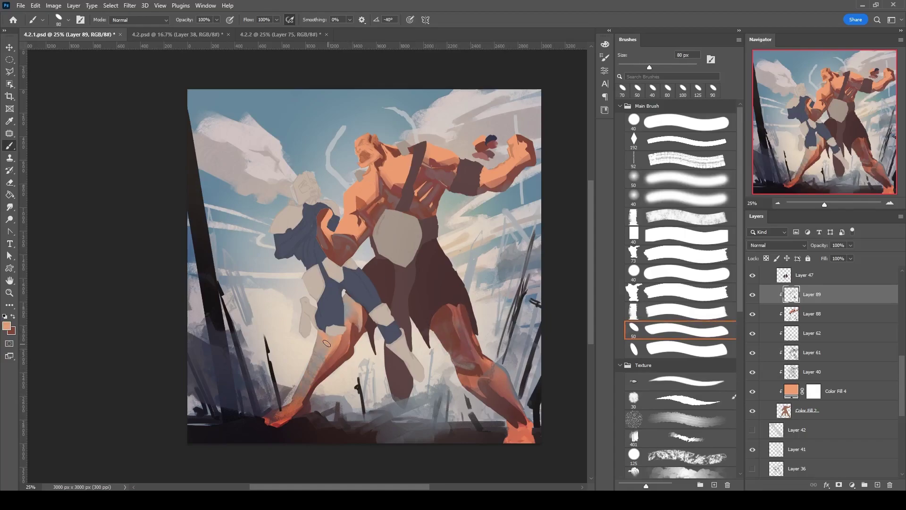
left_click_drag(328, 342, 303, 401)
Paint thinner reddish strokes along the orc's back calf using a tone sampled from the thigh.
left_click(345, 337, "alt")
key("bracketleft")
key("bracketleft")
key("bracketleft")
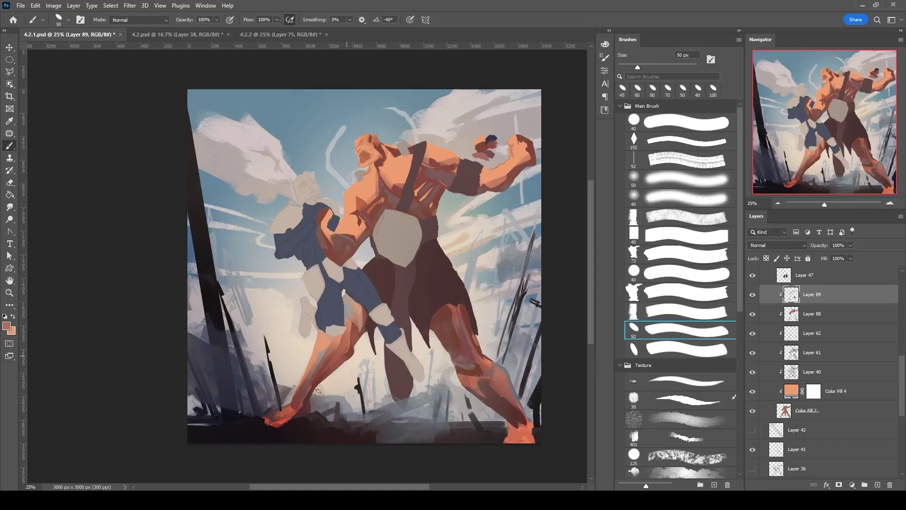
key("bracketleft")
Sample a dark tone near the front knee and darken the orc's front thigh down to the knee.
left_click(460, 364, "alt")
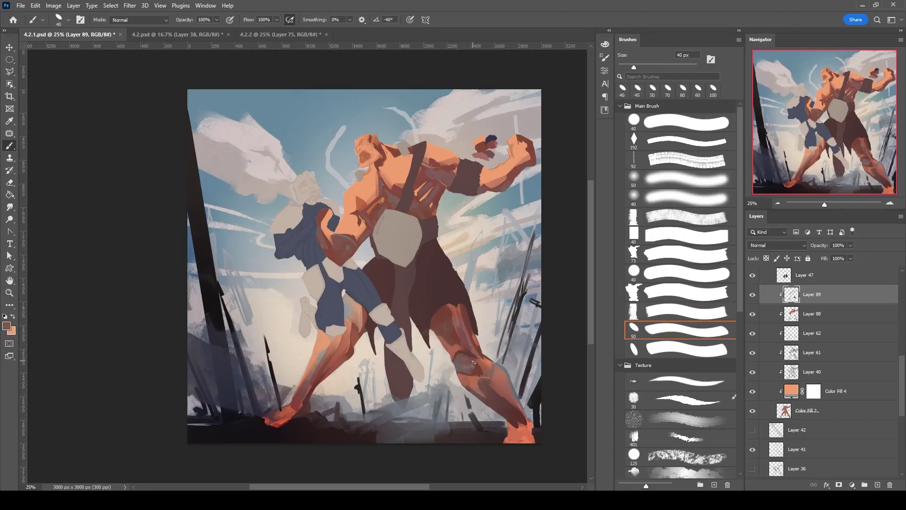
key("bracketright")
left_click_drag(443, 314, 455, 361)
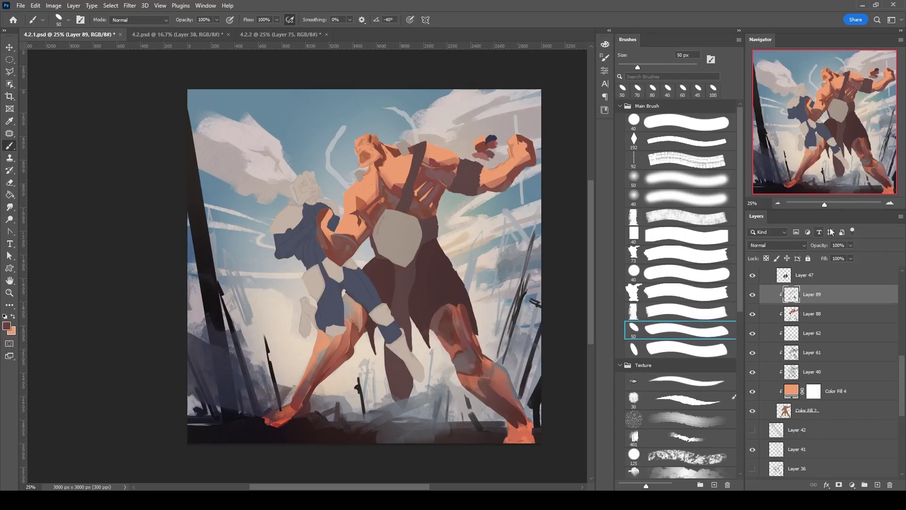
Add a new layer clipped to the orc above Layer 89.
left_click(877, 485)
key("bracketright")
left_click_drag(492, 138, 509, 131)
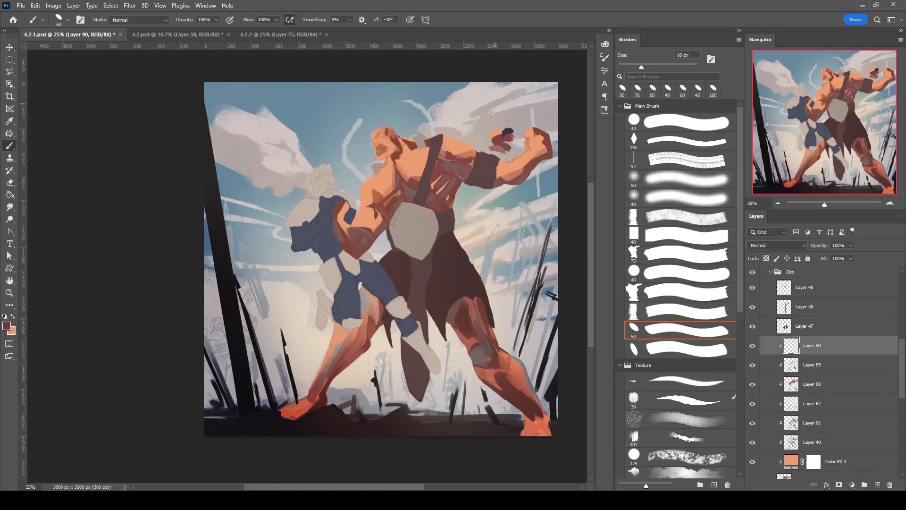
key("bracketright")
key("bracketright")
key("bracketright")
key("bracketright")
key("bracketright")
key("bracketright")
left_click(397, 188)
key("Return")
Paint fine reddish-brown shading around the orc's ear and jaw using tones sampled from the head.
key("bracketleft")
key("bracketleft")
key("bracketleft")
key("bracketleft")
key("ctrl+plus")
key("bracketleft")
key("bracketleft")
key("bracketleft")
key("bracketleft")
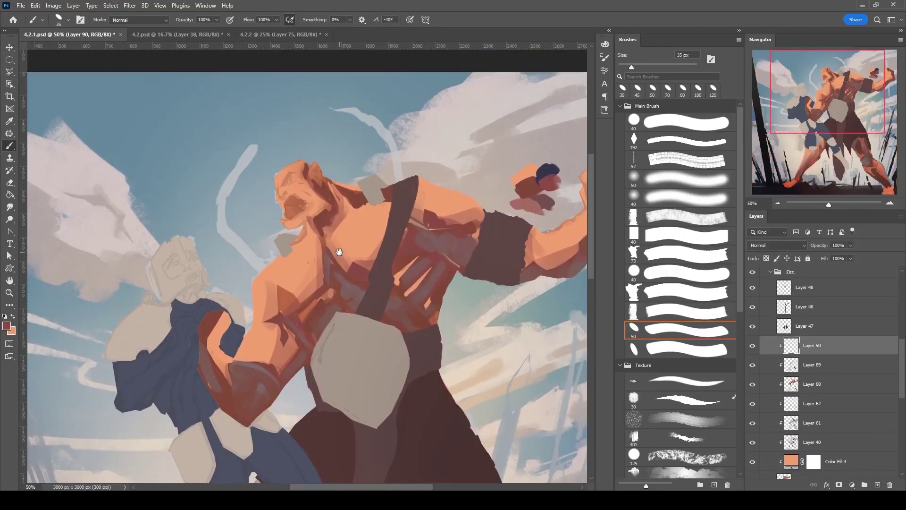
left_click(311, 180, "alt")
key("bracketleft")
key("bracketleft")
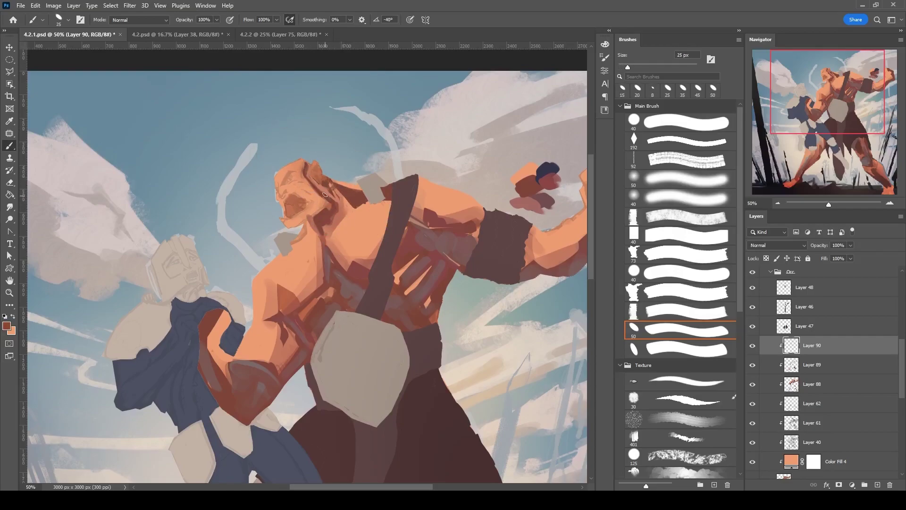
left_click(324, 176, "alt")
key("bracketleft")
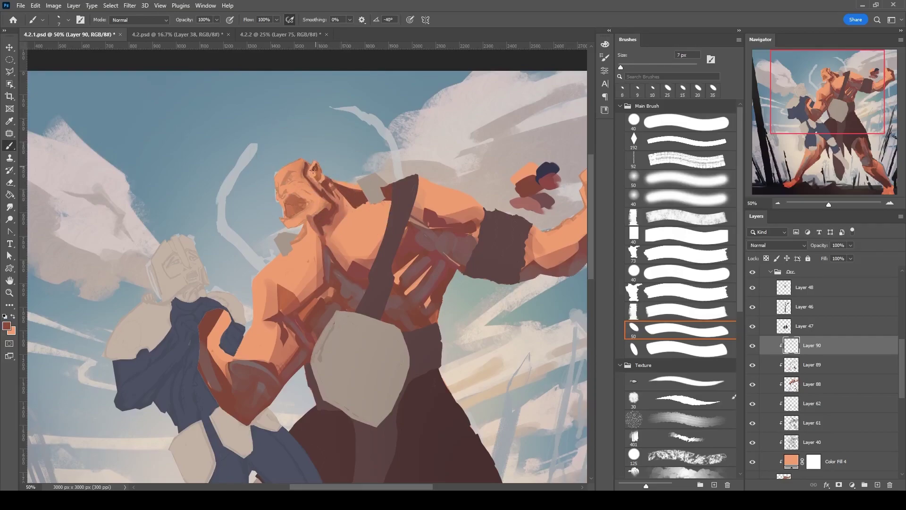
Paint reddish-brown shading on the orc's chest and near arm with sampled skin tones.
left_click(391, 171, "alt")
key("bracketright")
key("bracketright")
key("bracketright")
key("bracketright")
left_click(309, 225, "alt")
key("bracketright")
key("bracketright")
mouse_move(269, 275)
left_mouse_down()
mouse_move(356, 153)
mouse_move(328, 177)
left_mouse_up()
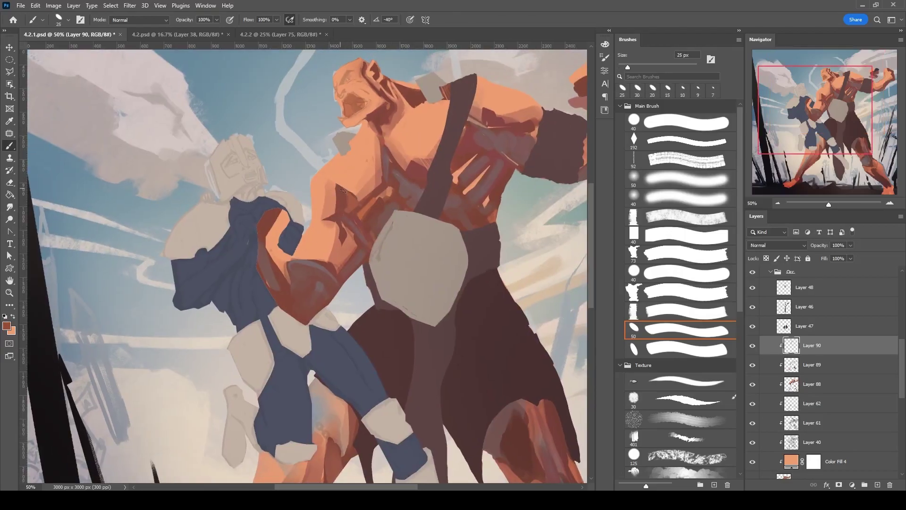
left_click_drag(401, 201, 363, 217)
key("bracketleft")
key("bracketleft")
key("bracketleft")
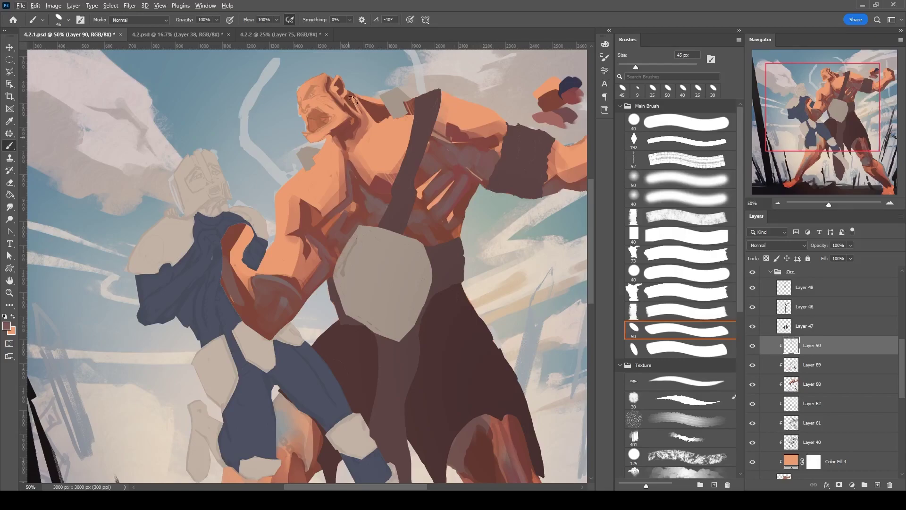
key("bracketleft")
Shade the neck beneath the orc's jaw and dot small brown marks on the chest and near shoulder.
left_click(340, 157, "alt")
mouse_move(336, 138)
left_mouse_down()
mouse_move(318, 155)
mouse_move(355, 160)
left_mouse_up()
left_click(361, 123, "alt")
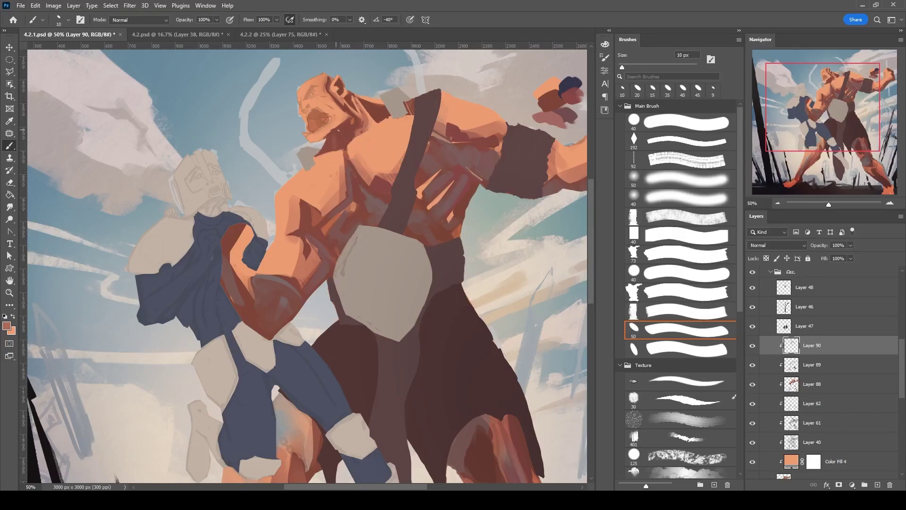
left_click(339, 134, "alt")
left_click(375, 156, "alt")
key("bracketright")
key("bracketright")
key("bracketright")
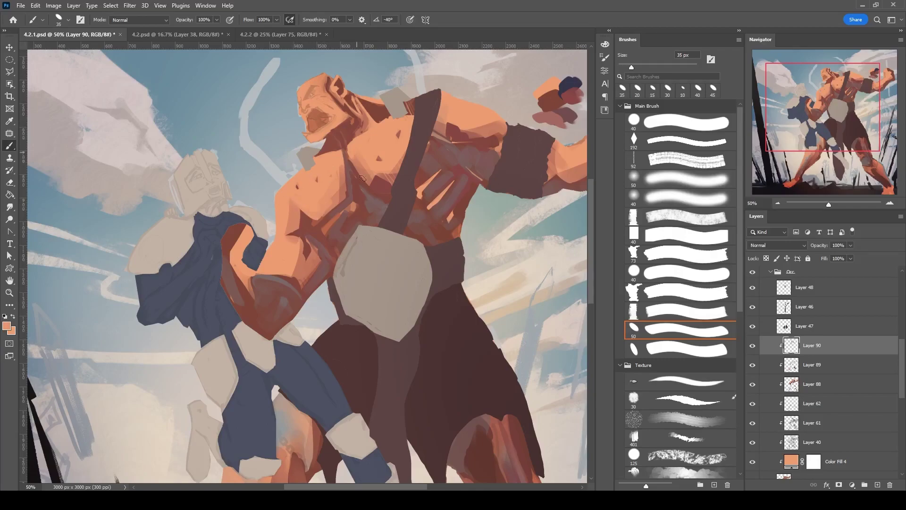
Fill the inside of the orc's open mouth with a muted dark tone.
scroll(335, 162, "down", 6)
scroll(365, 230, "up", 6)
left_click(365, 231, "alt")
key("bracketleft")
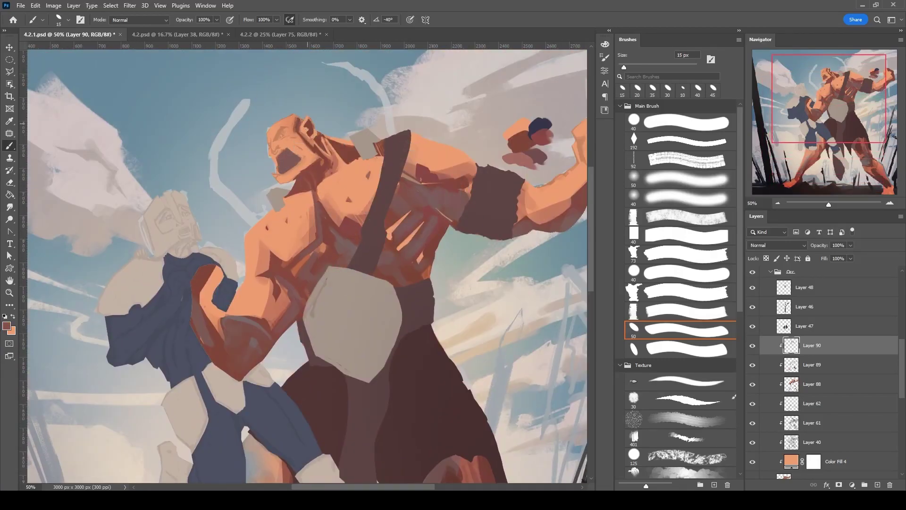
Paint the orc's brow and eye with fine dark strokes using colours sampled from the face.
left_click(301, 118, "alt")
key("bracketright")
key("bracketright")
key("bracketleft")
key("bracketleft")
key("bracketleft")
key("bracketleft")
key("bracketleft")
key("ctrl+plus")
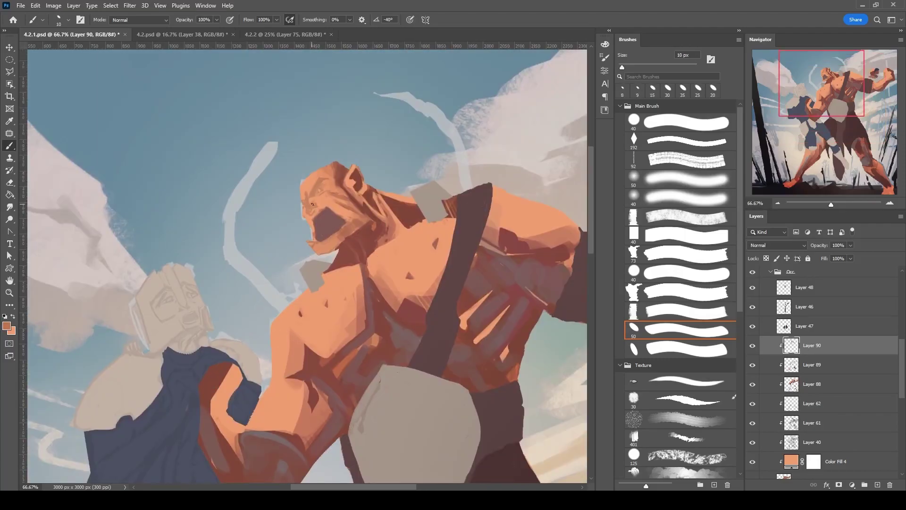
left_click(317, 189, "alt")
mouse_move(309, 196)
left_mouse_down()
mouse_move(373, 217)
mouse_move(317, 183)
left_mouse_up()
key("bracketright")
left_click(318, 192)
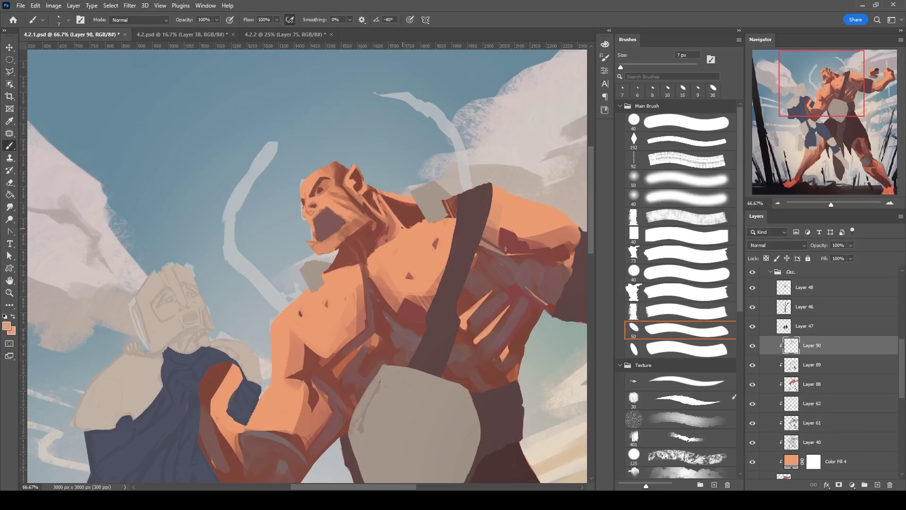
Refine the orc's nose and upper lip with small strokes in tones sampled from the face.
left_click(308, 207, "alt")
key("bracketleft")
key("bracketleft")
key("bracketleft")
key("bracketleft")
key("bracketleft")
key("bracketright")
left_click(332, 207, "alt")
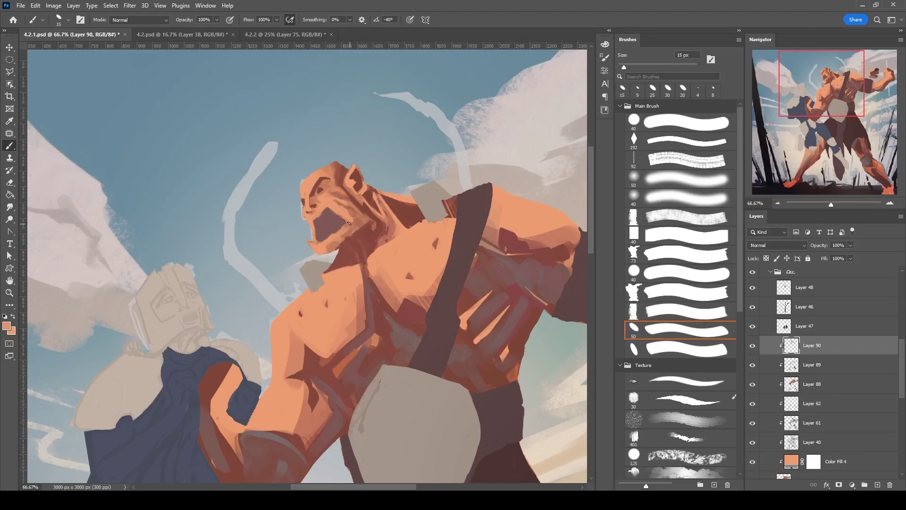
Blend the orc's cheek and jaw with small strokes in skin tones sampled around the mouth and ear.
left_click(351, 209, "alt")
left_click(364, 219, "alt")
key("bracketleft")
left_click(339, 193, "alt")
scroll(368, 199, "down", 5)
scroll(369, 198, "left", 2)
key("bracketright")
key("bracketright")
key("bracketright")
key("bracketleft")
key("bracketleft")
key("bracketleft")
key("bracketleft")
key("bracketleft")
key("ctrl+minus")
key("ctrl+minus")
key("ctrl+minus")
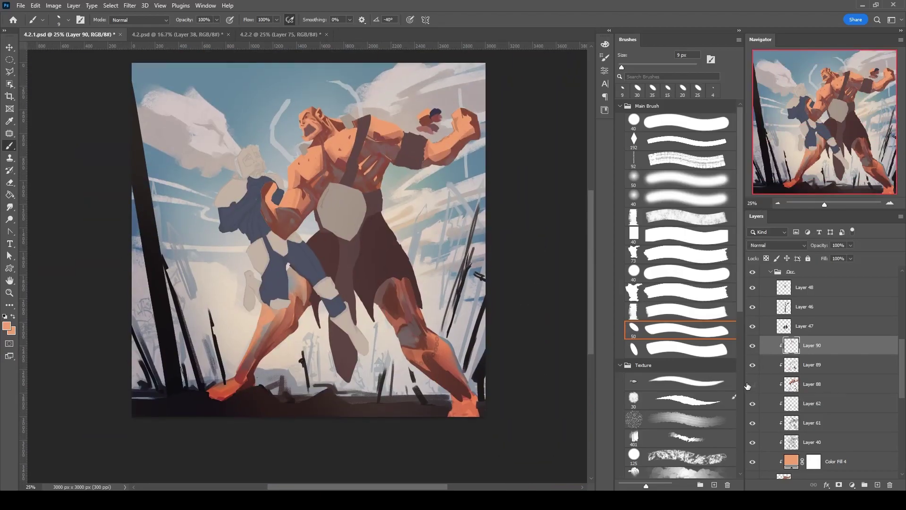
Paint muted reddish shadow over the orc's ribs and side of the torso using sampled chest tones.
key("ctrl+plus")
key("ctrl+plus")
key("bracketleft")
left_click(338, 222, "alt")
left_click_drag(333, 234, 373, 208)
key("bracketright")
left_click(419, 193, "alt")
mouse_move(415, 184)
left_mouse_down()
mouse_move(427, 163)
mouse_move(428, 216)
left_mouse_up()
key("bracketright")
left_click(417, 215, "alt")
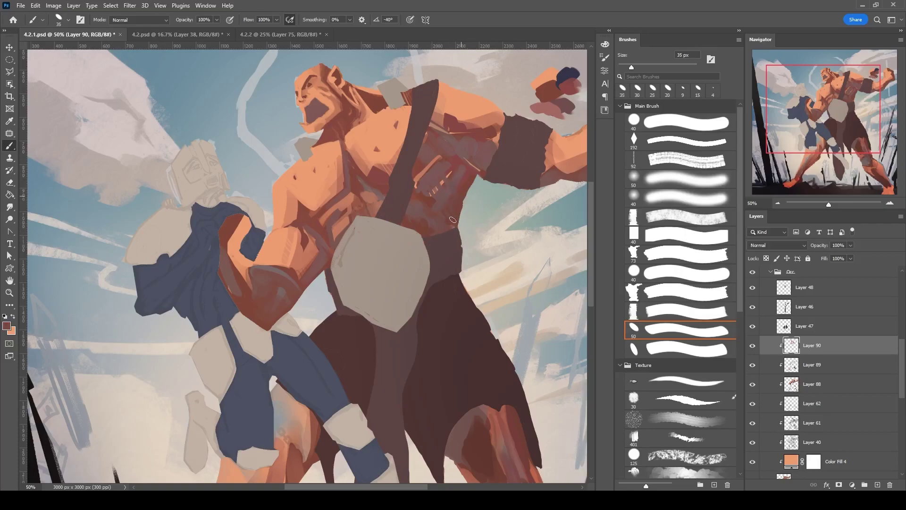
key("bracketright")
key("bracketright")
key("bracketright")
Add a clipped layer below Layer 90 and paint dark navy shadows in the armpit and under the chest with the sampled navy swatch.
scroll(471, 178, "up", 3)
key("ctrl+shift+alt+n")
left_click(470, 143, "alt")
key("bracketleft")
key("bracketleft")
key("bracketleft")
key("bracketleft")
mouse_move(336, 209)
left_mouse_down()
mouse_move(365, 265)
mouse_move(361, 214)
mouse_move(393, 207)
left_mouse_up()
left_click_drag(269, 257, 284, 265)
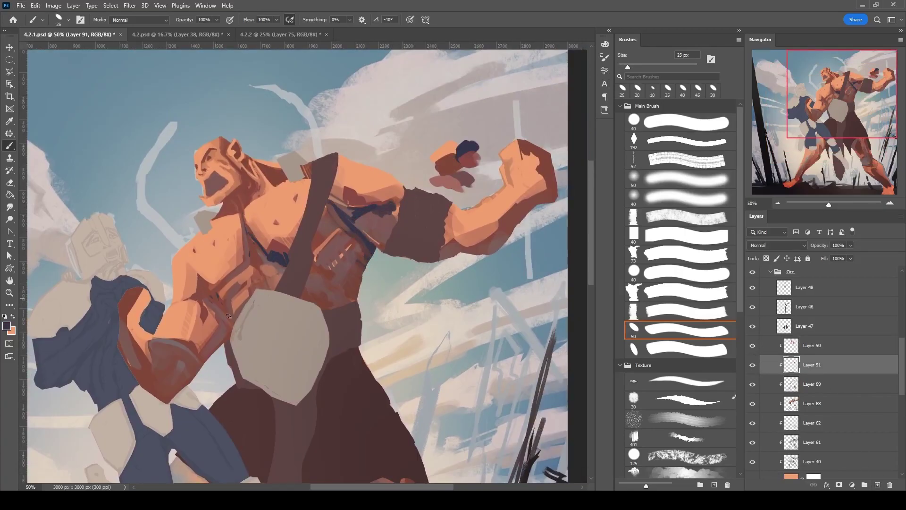
Undo the latest navy shadow strokes and move the clipped shadow layer above Layer 90.
key("ctrl+z")
key("ctrl+z")
key("ctrl+z")
key("bracketright")
key("bracketleft")
key("ctrl+bracketright")
Paint dark red shadows in the orc's armpit, under the chest and along the neck.
mouse_move(336, 205)
left_mouse_down()
mouse_move(393, 210)
mouse_move(326, 227)
mouse_move(315, 244)
left_mouse_up()
key("bracketleft")
mouse_move(243, 187)
left_mouse_down()
mouse_move(247, 166)
mouse_move(276, 186)
left_mouse_up()
key("e")
key("b")
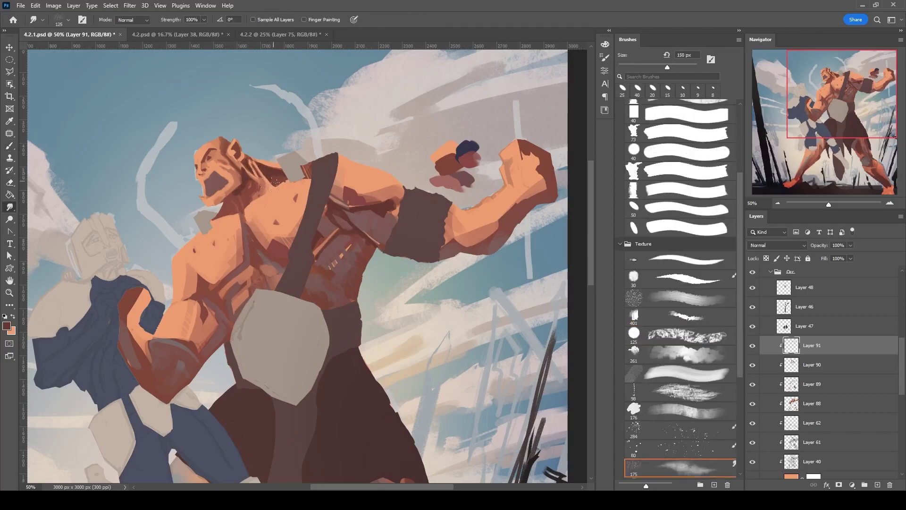
Smudge the dark red shading over the orc's ribs and side of the torso with a textured tip.
key("bracketright")
key("bracketright")
left_click_drag(331, 272, 309, 300)
left_click_drag(372, 248, 352, 293)
key("r")
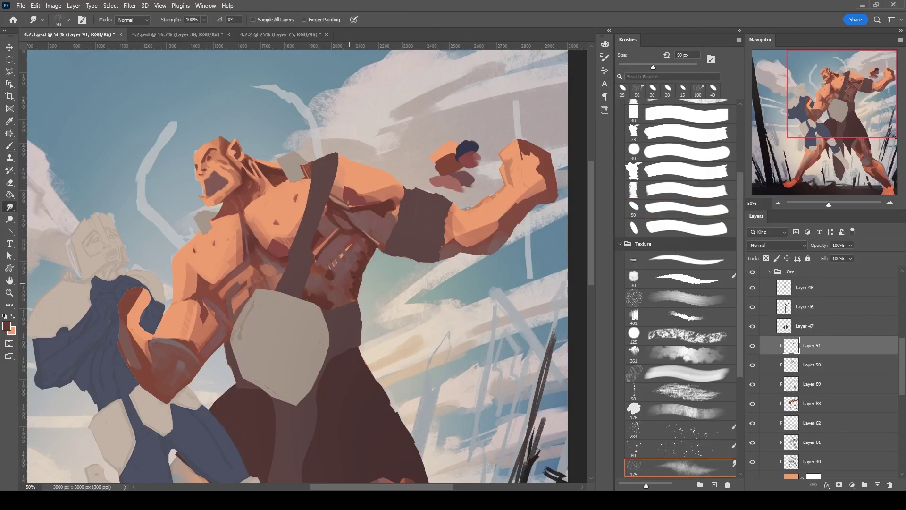
Touch up the dark red shading on the orc's outstretched forearm and torso with a small brush.
key("b")
mouse_move(441, 208)
left_mouse_down()
mouse_move(456, 253)
mouse_move(495, 252)
left_mouse_up()
left_click_drag(500, 210, 516, 204)
key("bracketright")
key("bracketright")
left_click_drag(260, 162, 320, 105)
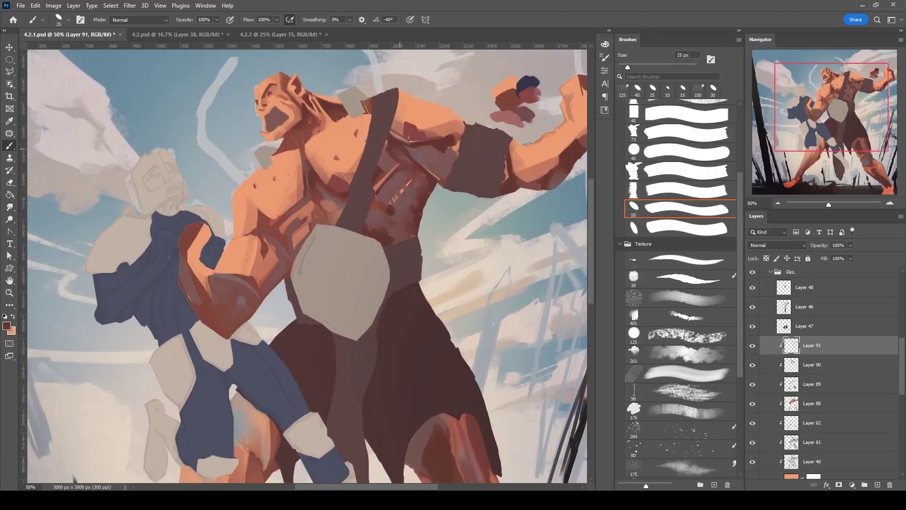
key("bracketleft")
key("bracketleft")
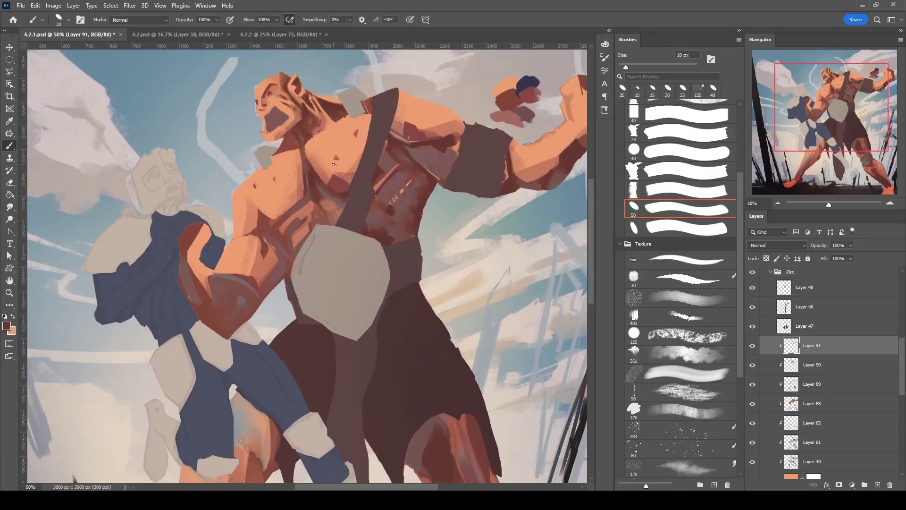
key("ctrl+minus")
key("ctrl+minus")
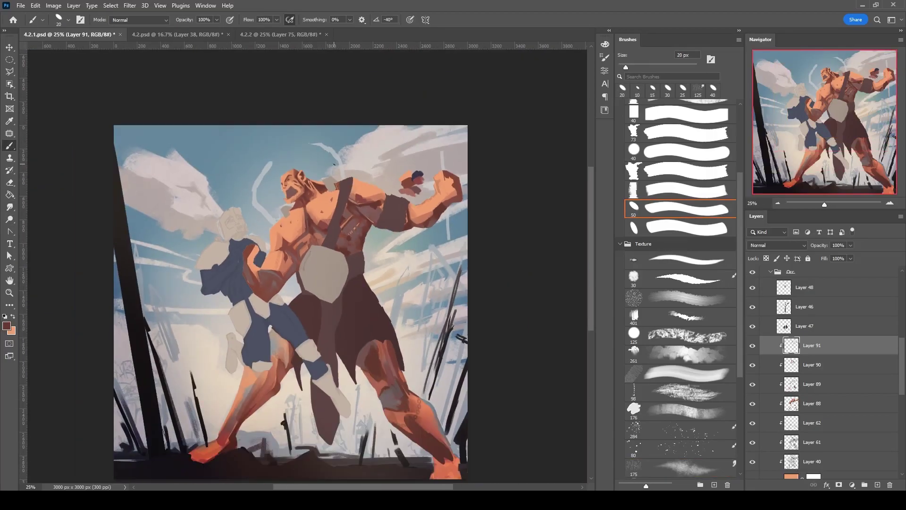
Paint a light orange highlight around the kneecap and lower thigh of the orc's bent leg.
key("ctrl+plus")
scroll(334, 236, "down", 6)
key("bracketright")
key("bracketright")
scroll(330, 236, "right", 4)
mouse_move(326, 210)
left_mouse_down()
mouse_move(359, 255)
mouse_move(371, 248)
left_mouse_up()
mouse_move(312, 202)
left_mouse_down()
mouse_move(352, 258)
mouse_move(392, 282)
left_mouse_up()
key("bracketleft")
key("bracketleft")
key("bracketleft")
key("bracketleft")
mouse_move(403, 231)
left_mouse_down()
mouse_move(463, 303)
mouse_move(445, 326)
mouse_move(465, 345)
left_mouse_up()
key("e")
key("b")
left_click_drag(465, 405, 382, 336)
mouse_move(454, 369)
left_mouse_down()
mouse_move(425, 303)
mouse_move(372, 262)
mouse_move(359, 278)
mouse_move(387, 188)
mouse_move(377, 165)
left_mouse_up()
key("bracketright")
key("bracketright")
left_click_drag(359, 174, 355, 156)
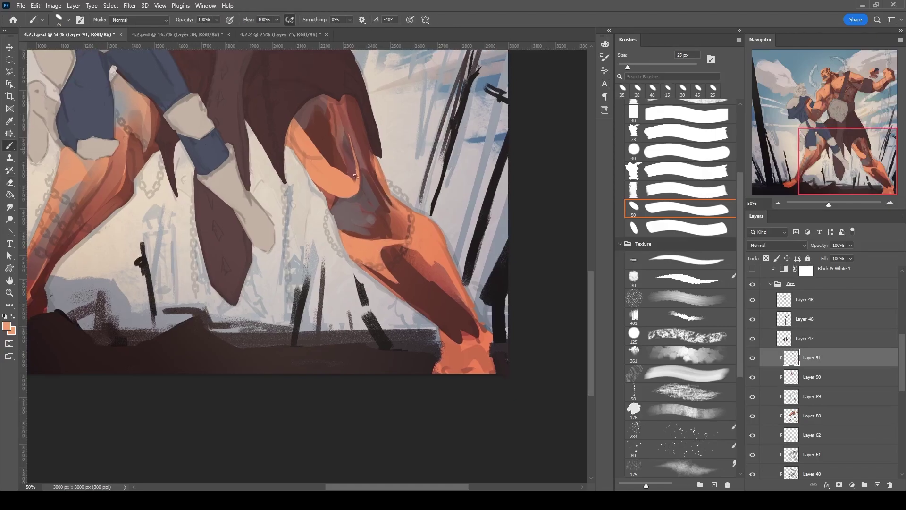
Carve the knee highlight with the eraser and add thin hatched strokes and a curved orange highlight below the kneecap.
key("e")
left_click_drag(302, 203, 336, 163)
mouse_move(330, 217)
left_mouse_down()
mouse_move(364, 161)
mouse_move(348, 172)
mouse_move(373, 198)
mouse_move(376, 222)
left_mouse_up()
key("b")
key("bracketleft")
key("bracketleft")
key("bracketleft")
left_click_drag(351, 188, 348, 182)
key("e")
mouse_move(330, 142)
left_mouse_down()
mouse_move(347, 189)
mouse_move(342, 210)
left_mouse_up()
left_click_drag(366, 181, 373, 223)
key("b")
key("bracketleft")
key("bracketleft")
key("e")
key("b")
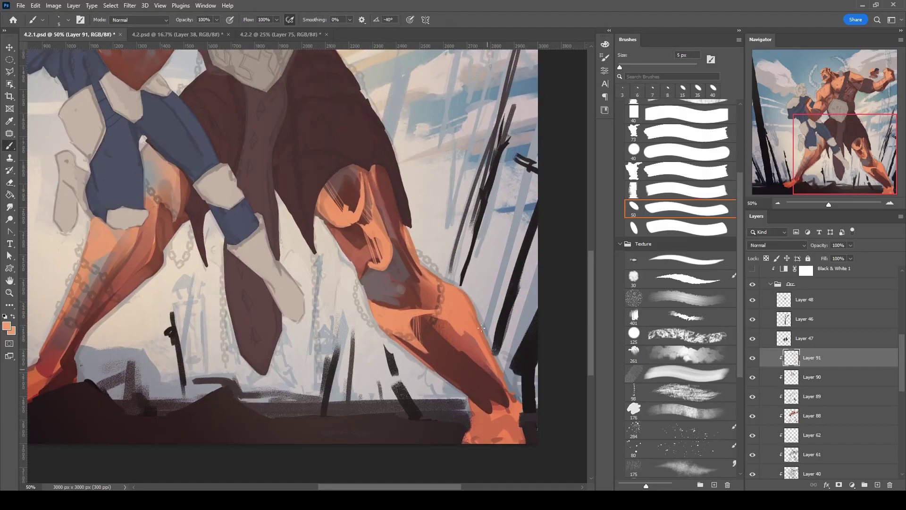
key("ctrl+minus")
key("ctrl+minus")
key("ctrl+minus")
scroll(306, 246, "up", 1)
key("bracketright")
key("bracketright")
key("bracketright")
key("bracketright")
key("bracketright")
key("bracketright")
key("bracketright")
key("bracketright")
key("bracketright")
key("bracketright")
key("bracketright")
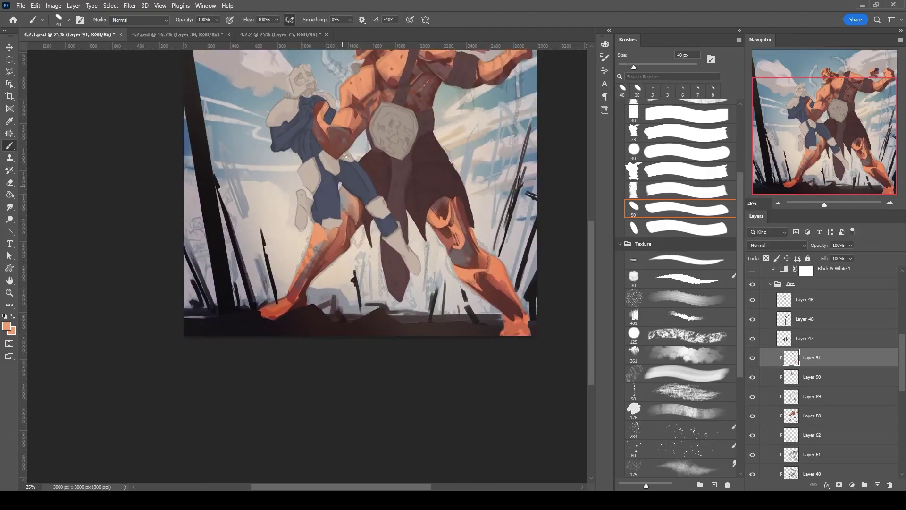
key("bracketright")
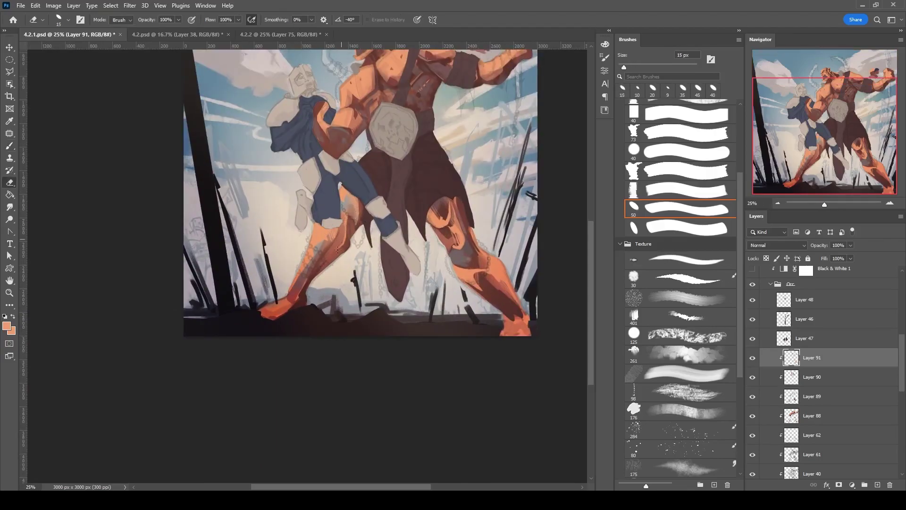
mouse_move(343, 217)
left_mouse_down()
mouse_move(363, 194)
mouse_move(311, 320)
left_mouse_up()
key("bracketright")
Add a clipped layer above Layer 47 and paint muted reddish-purple fold shapes across the orc's skirt.
left_click(409, 179, "alt")
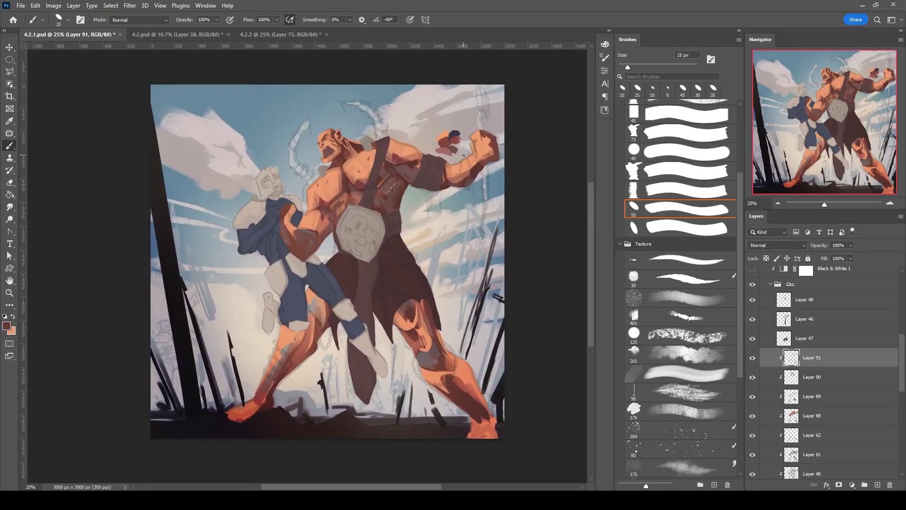
key("ctrl+shift+alt+n")
key("ctrl+bracketright")
key("bracketright")
key("bracketright")
key("bracketright")
key("bracketright")
key("bracketright")
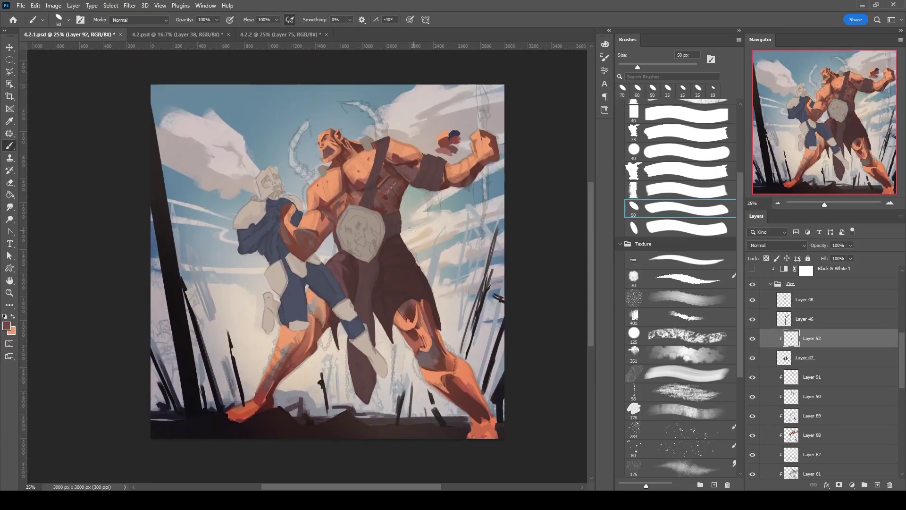
key("bracketleft")
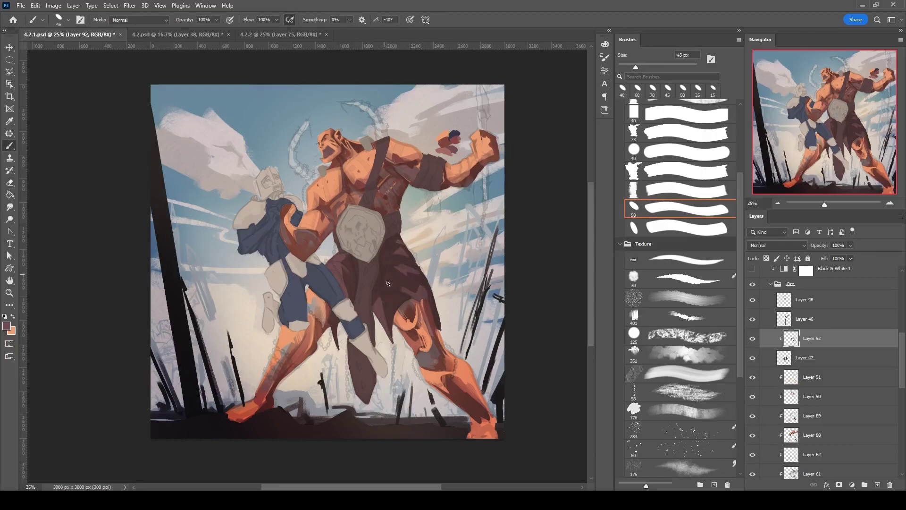
scroll(378, 274, "down", 2)
key("e")
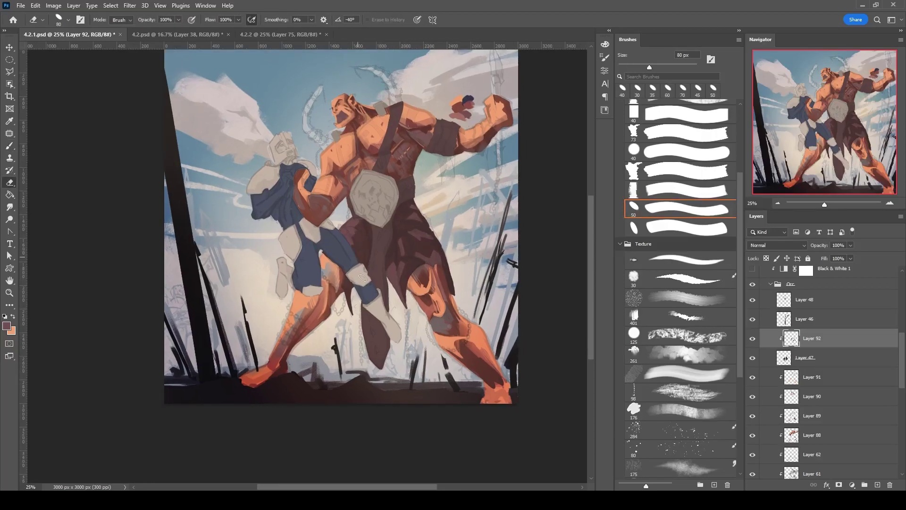
Add a clipped layer beneath Layer 92 and paint dark purple shadow shapes between the skirt folds.
key("b")
key("ctrl+alt+shift+n")
right_click(362, 258, "alt+shift")
key("bracketleft")
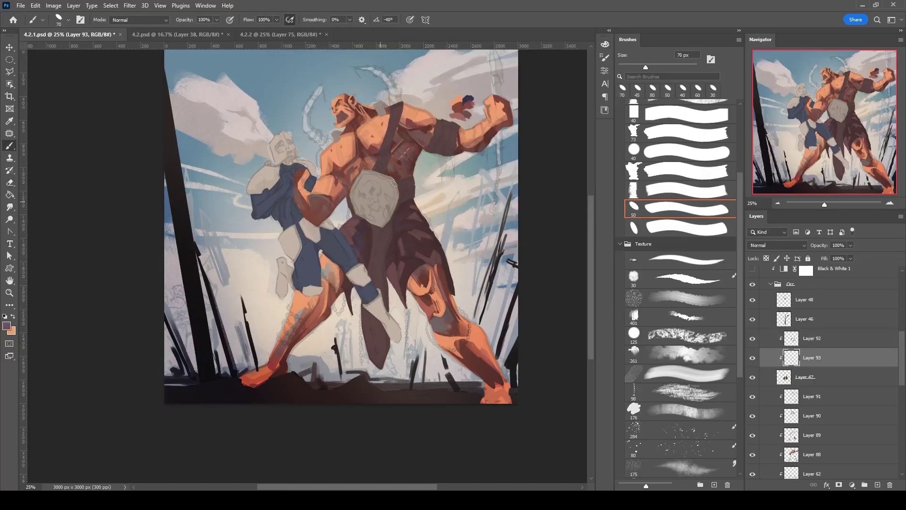
key("bracketleft")
key("bracketleft")
Add a clipped layer above Layer 92 and paint lighter mauve highlights on the skirt folds and hem.
key("alt+bracketright")
key("ctrl+alt+shift+n")
key("bracketleft")
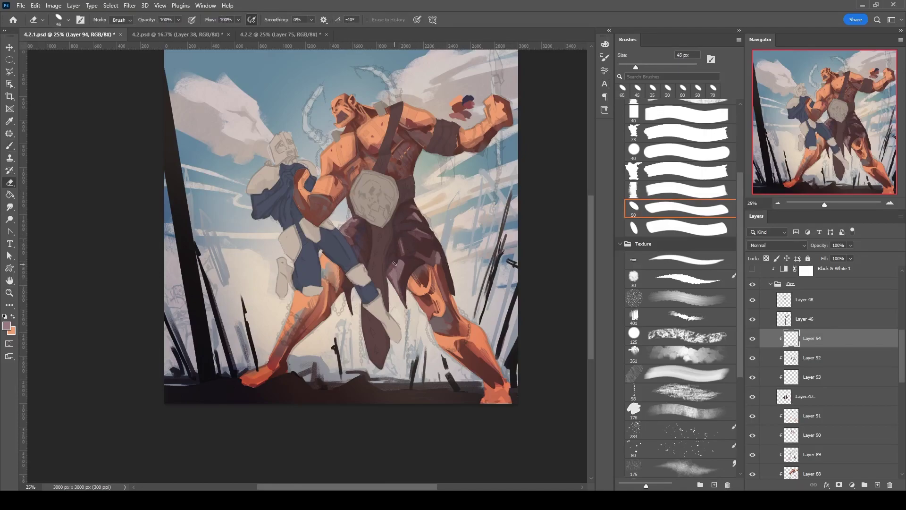
Return to Layer 93 and paint near-black purple shadows under the belt and in the skirt's deep folds.
scroll(395, 272, "down", 1)
key("alt+bracketleft")
key("alt+bracketleft")
key("bracketright")
key("bracketright")
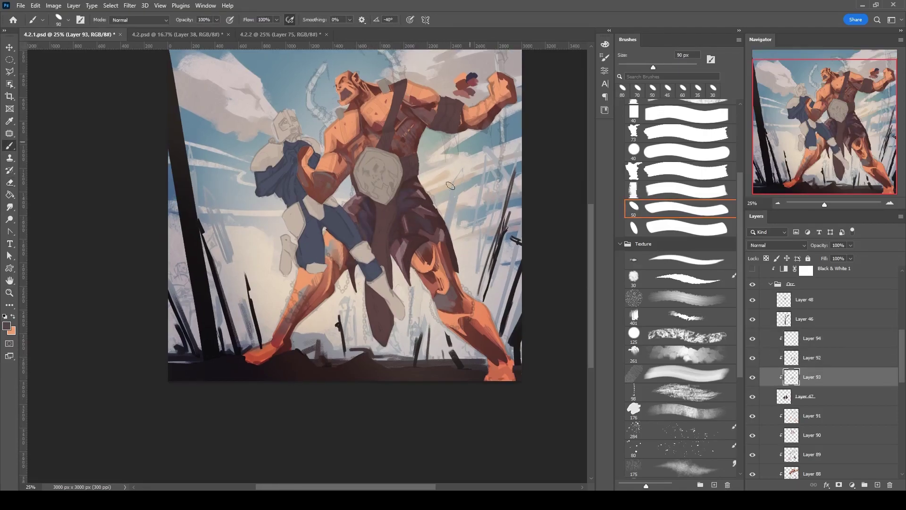
right_click(402, 240, "alt+shift")
key("bracketleft")
key("bracketleft")
key("bracketleft")
key("bracketleft")
key("bracketleft")
key("bracketleft")
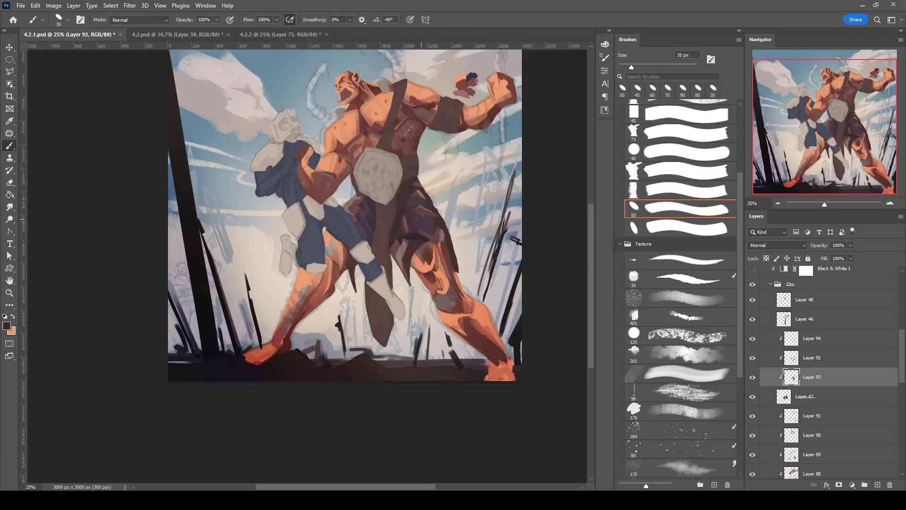
Refine the dark fold shadows along the skirt's waist, centre and hem with brush sizes from 15 to 35 px.
key("ctrl+plus")
key("ctrl+plus")
key("ctrl+plus")
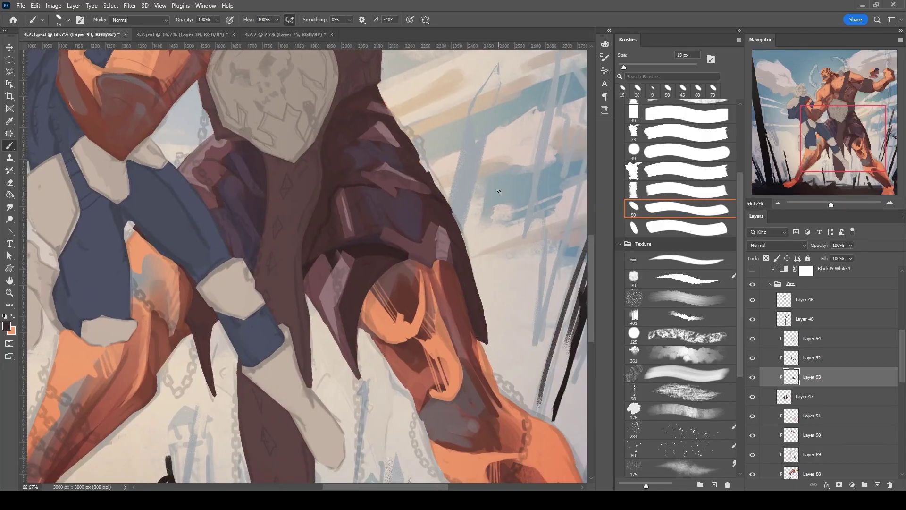
left_click_drag(179, 172, 236, 215)
key("bracketright")
key("bracketright")
key("bracketright")
left_click_drag(361, 286, 277, 324)
key("bracketright")
mouse_move(312, 222)
left_mouse_down()
mouse_move(347, 248)
mouse_move(337, 278)
mouse_move(385, 281)
left_mouse_up()
key("ctrl+minus")
key("ctrl+minus")
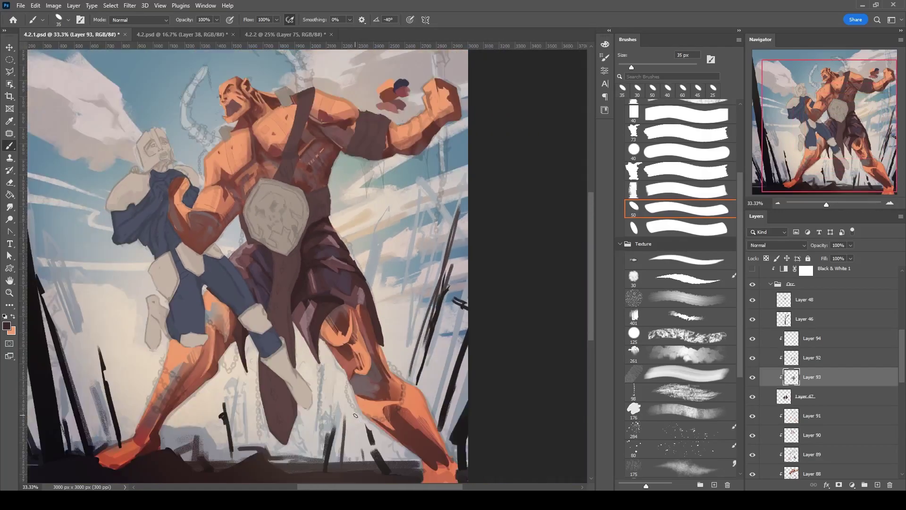
Smudge the skirt's fold shapes and highlights on Layers 92 and 94 with the 150–175 px textured tip.
key("alt+bracketright")
key("r")
key("bracketright")
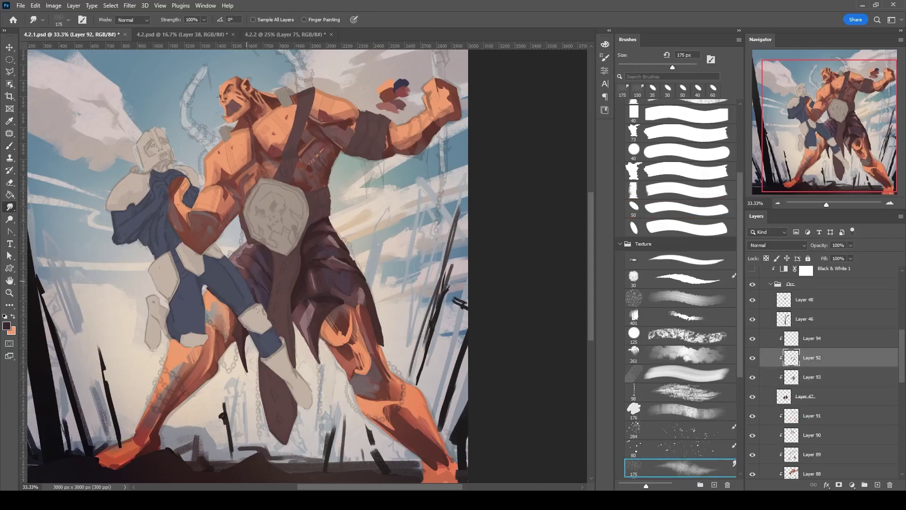
key("b")
key("alt+bracketright")
Add a clipped layer above Layer 94 and choose the hard round Main Brush at 9 px.
key("ctrl+shift+alt+n")
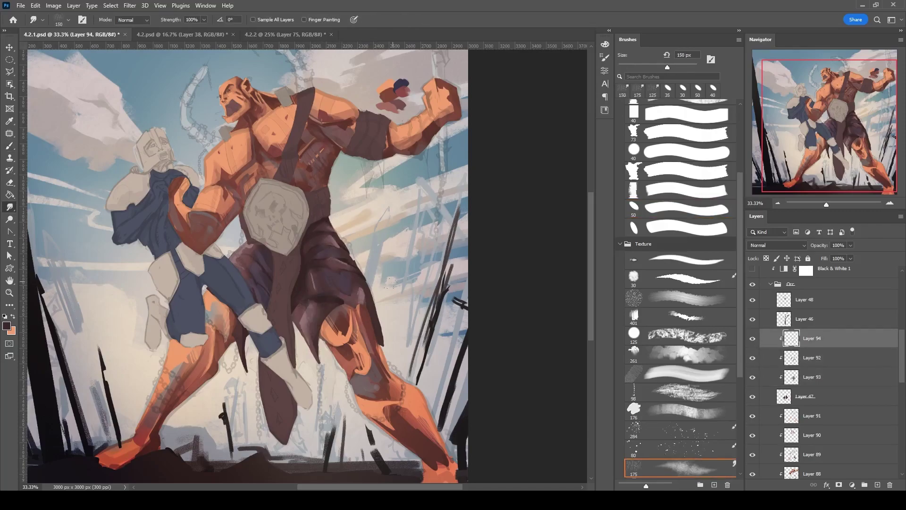
key("shift+comma")
scroll(333, 269, "up", 1)
key("bracketleft")
key("bracketleft")
key("bracketleft")
key("bracketleft")
key("bracketleft")
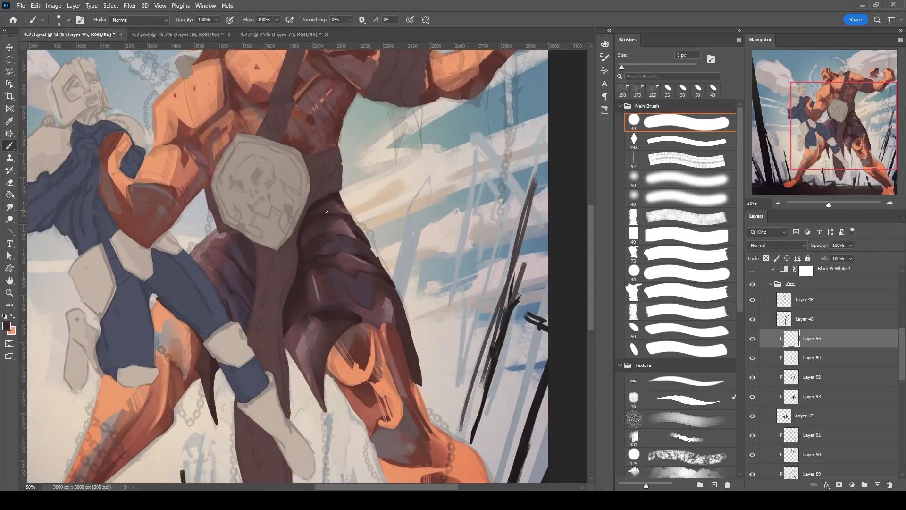
Switch to the 192 px diamond-tip brush preset and paint thin hatched strokes over the skirt's folds and hem.
scroll(680, 283, "down", 6)
left_click(679, 200)
key("F5")
key("F5")
left_click(733, 144)
scroll(680, 283, "up", 6)
left_click(733, 144)
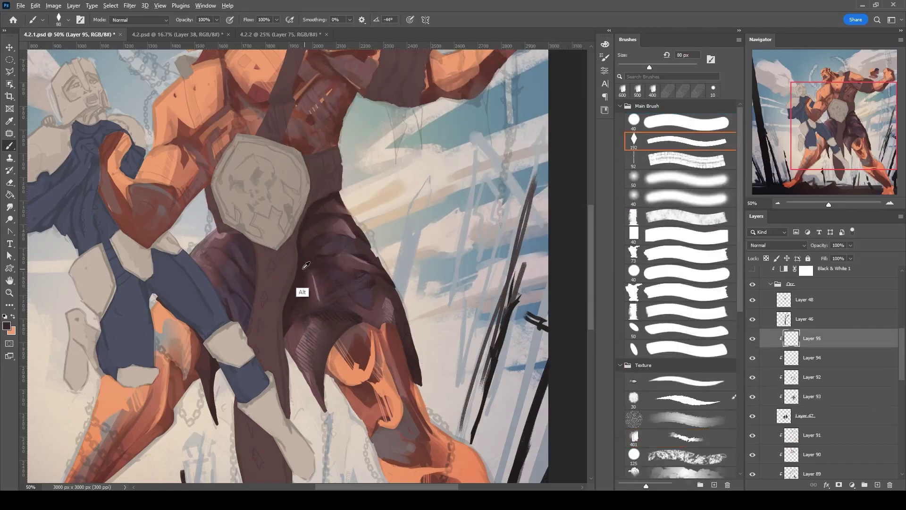
left_click_drag(303, 297, 365, 236)
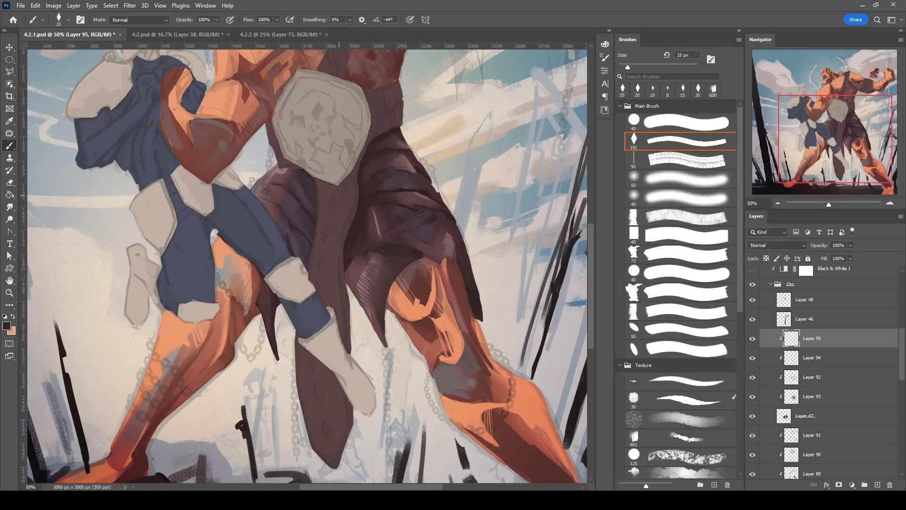
key("bracketright")
key("bracketright")
key("bracketright")
key("bracketright")
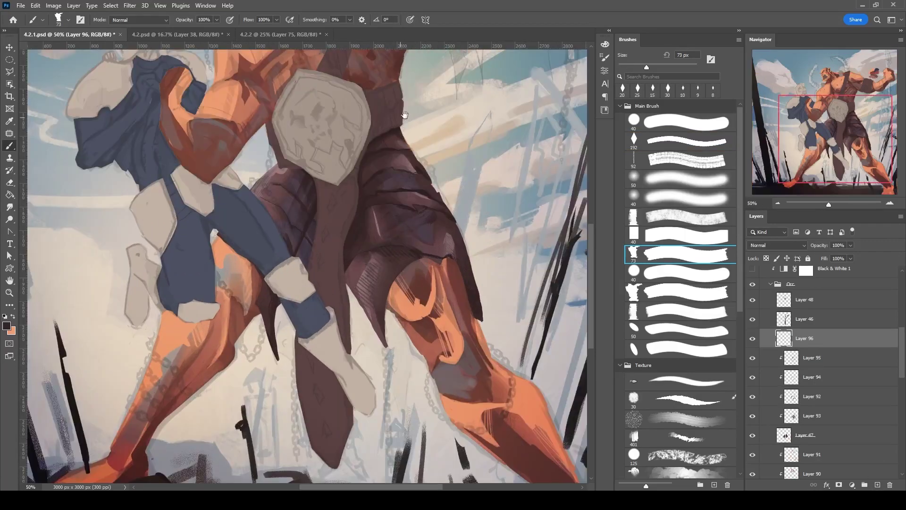
Paint pale frayed trim along the upper folds of the skirt on Layer 96 with the 73 px textured tip preset set to 8–9 px.
scroll(368, 283, "up", 5)
left_click_drag(358, 353, 368, 340)
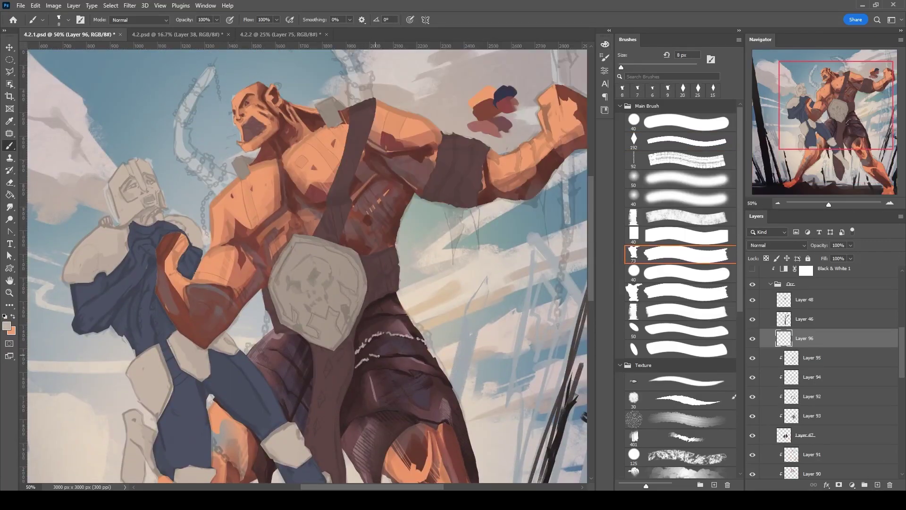
left_click_drag(427, 362, 492, 253)
key("bracketright")
left_click_drag(406, 326, 421, 293)
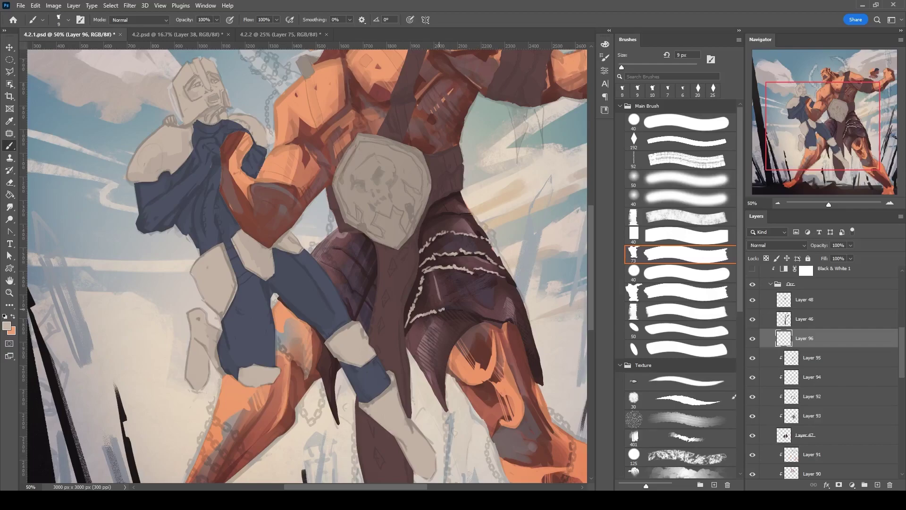
key("bracketright")
key("bracketright")
Extend the pale frayed trim along the skirt's lower hem, its pointed ends and the folds beside the knight's leg.
mouse_move(444, 404)
left_mouse_down()
mouse_move(494, 326)
mouse_move(541, 384)
left_mouse_up()
left_click_drag(314, 328, 337, 422)
key("bracketright")
left_click_drag(315, 246, 361, 264)
left_click_drag(359, 262, 378, 288)
left_click_drag(314, 257, 352, 283)
left_click_drag(347, 279, 349, 304)
key("ctrl+0")
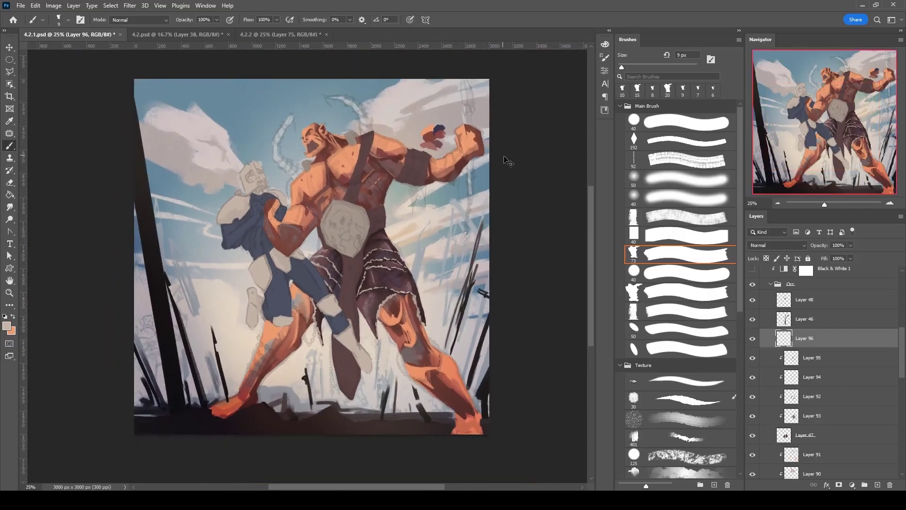
Add fine loose threads to the skirt's frayed trim with the hard round Main Brush at 5 to 6 px.
key("ctrl+plus")
key("ctrl+plus")
key("ctrl+plus")
key("shift+comma")
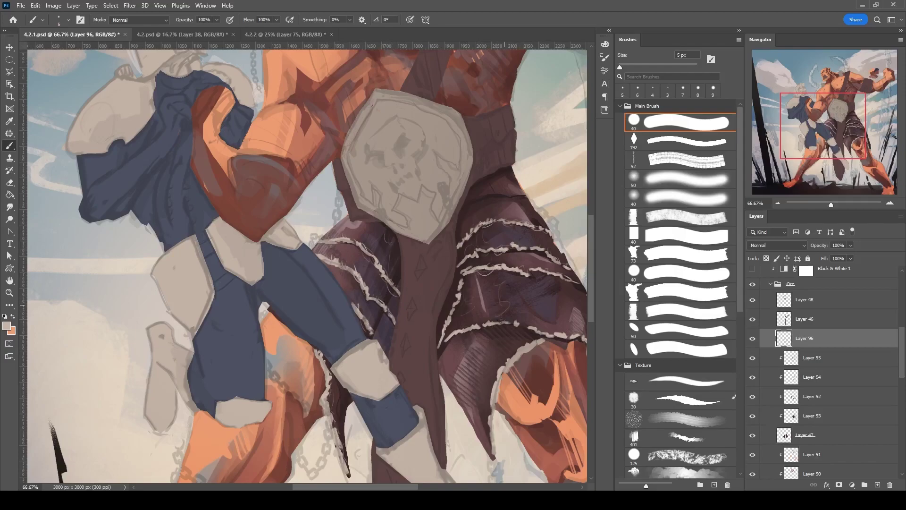
key("ctrl+minus")
key("ctrl+minus")
key("ctrl+minus")
key("ctrl+minus")
key("ctrl+plus")
key("ctrl+plus")
key("bracketright")
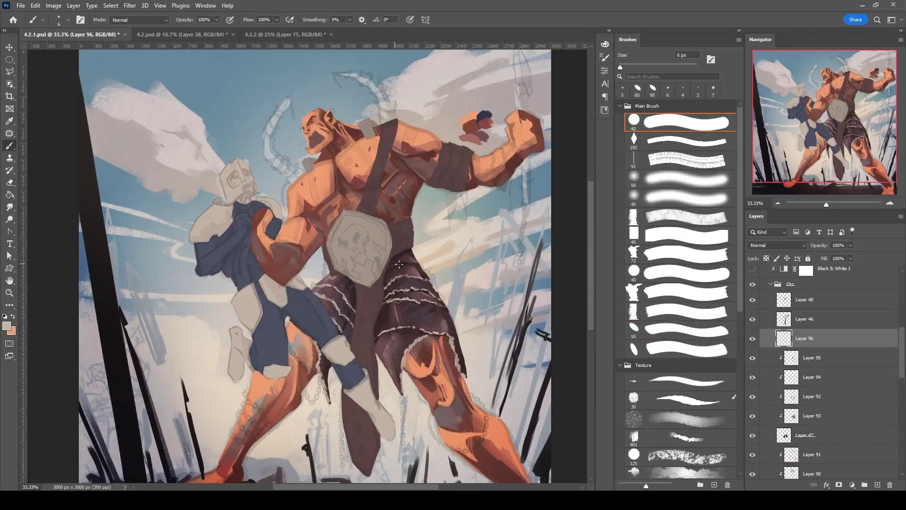
left_click_drag(352, 295, 305, 272)
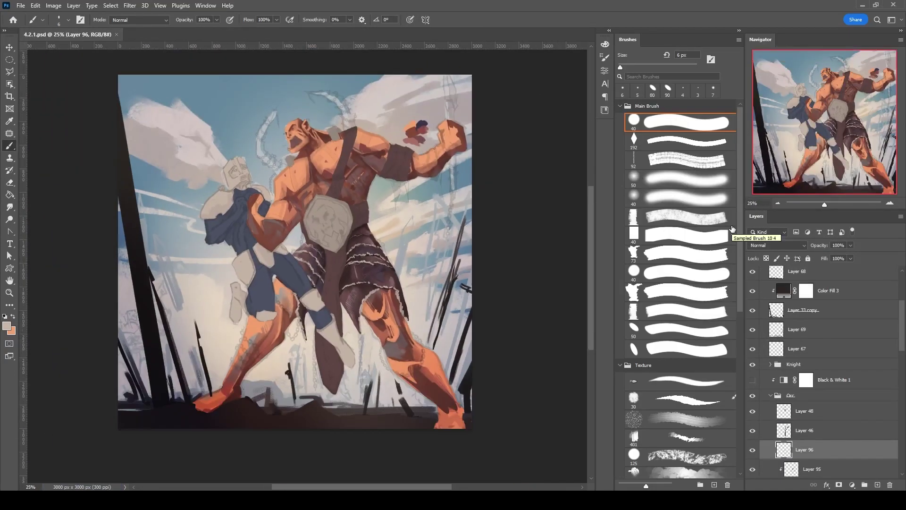
Sample the skirt's purple and paint a small square patch on its central fold with the hard round brush at 9 px.
scroll(307, 265, "down", 3)
key("ctrl+plus")
key("ctrl+plus")
key("bracketright")
key("bracketright")
key("bracketright")
key("bracketright")
key("bracketright")
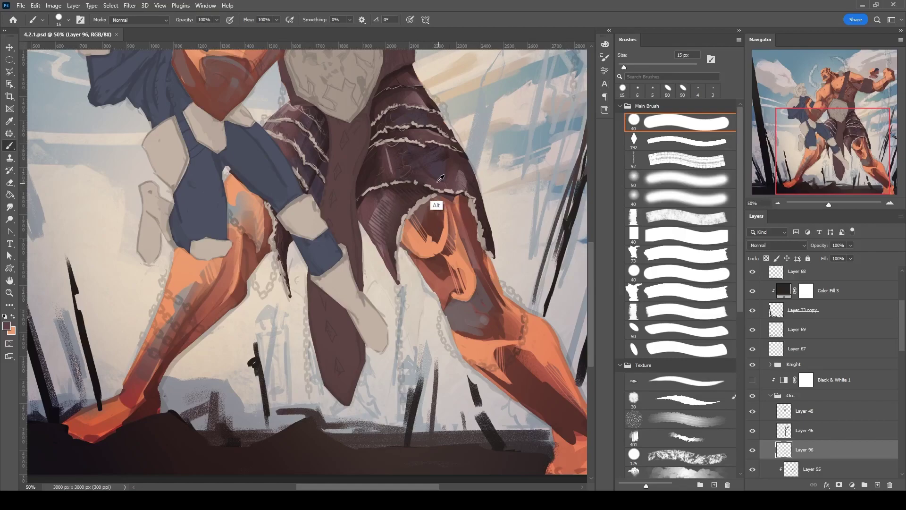
key("bracketleft")
key("bracketleft")
left_click_drag(400, 157, 396, 164)
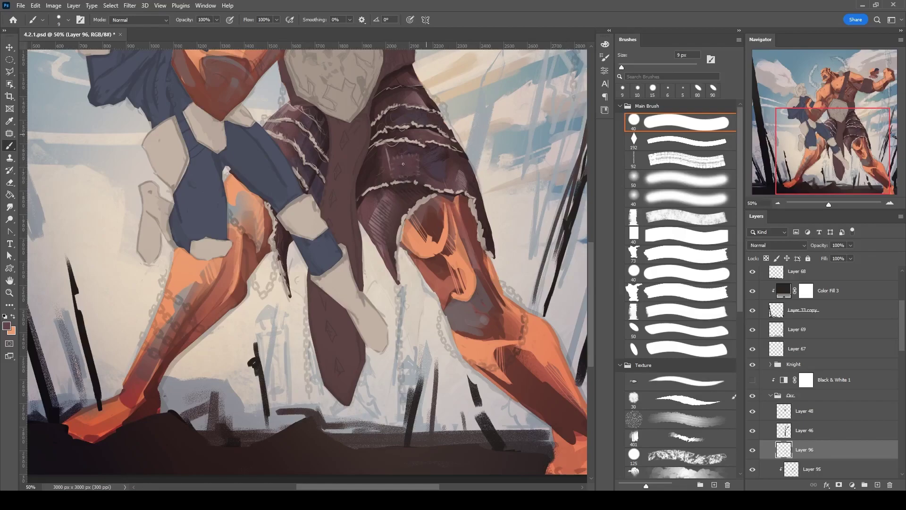
Shade the orc's waist belt with the diamond-tip brush on clipped Layer 97 and add another clipped layer beneath it.
scroll(448, 118, "down", 1)
scroll(465, 169, "up", 1)
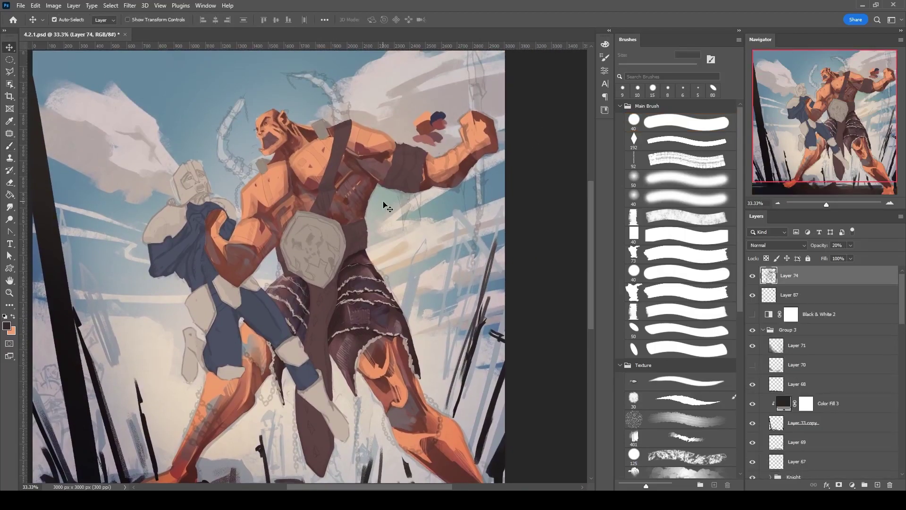
scroll(779, 346, "down", 2)
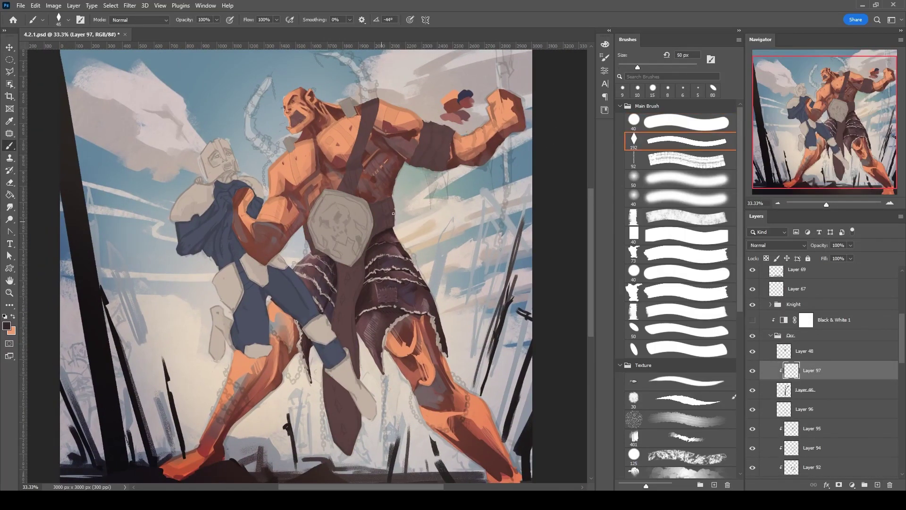
left_click(379, 222)
scroll(677, 236, "down", 2)
key("ctrl+alt+shift+n")
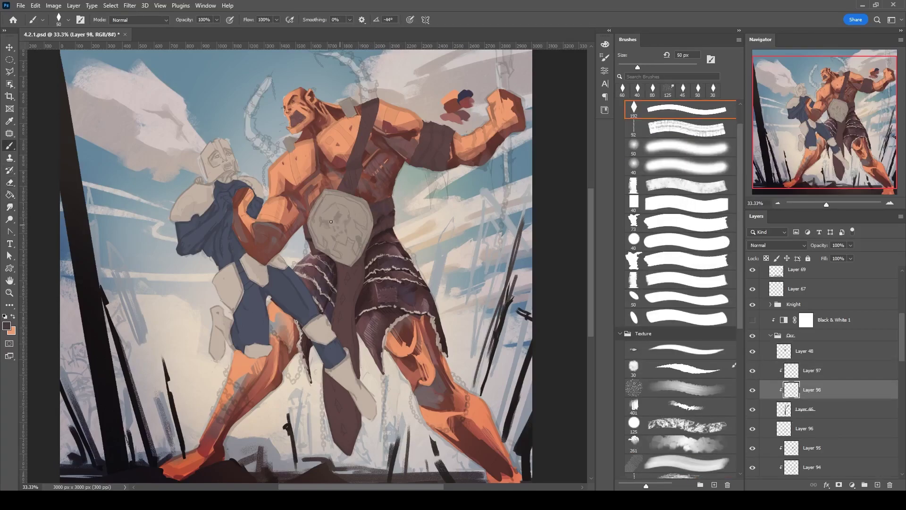
Paint a pale edge around the hanging loincloth down to its pointed end on Layer 98 with the diamond tip at 50–70 px.
left_click_drag(415, 209, 442, 159)
key("bracketright")
key("bracketright")
key("bracketright")
scroll(377, 174, "down", 3)
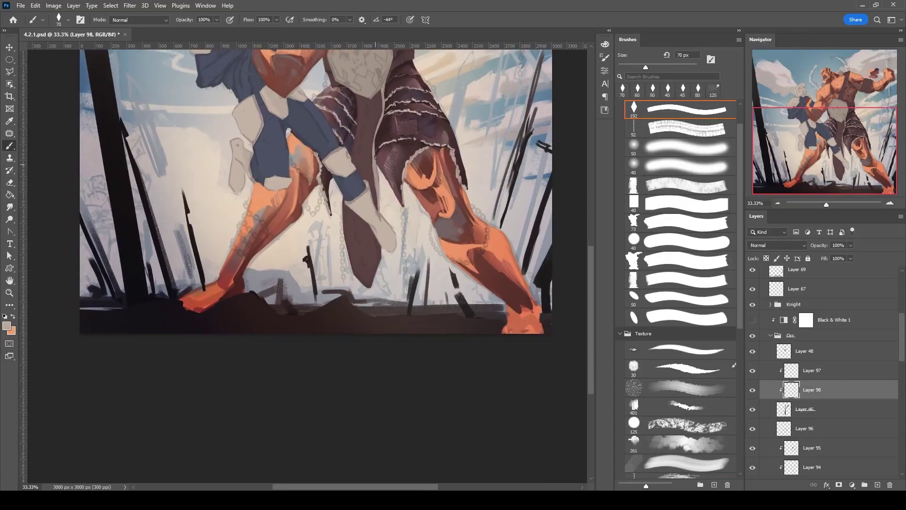
left_click_drag(373, 282, 356, 426)
key("bracketleft")
key("bracketleft")
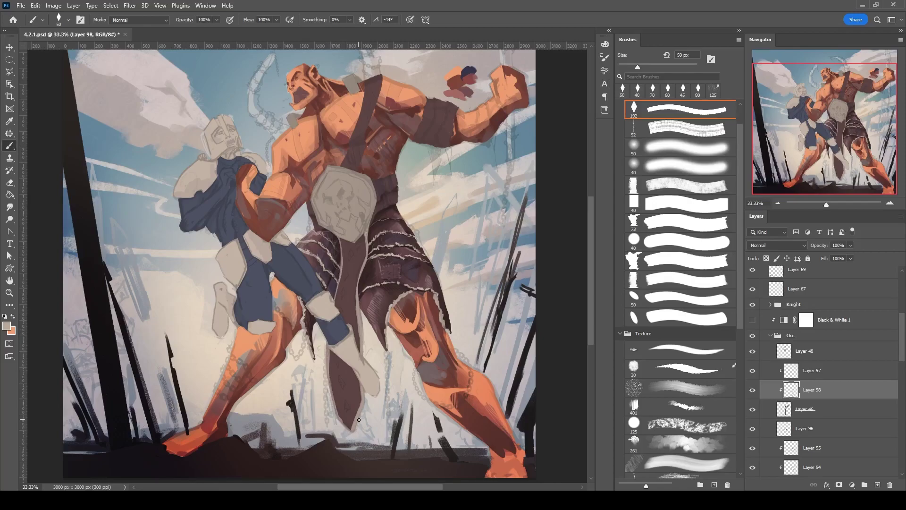
Draw a dark seam with small stitches on the orc's waist belt using the second hard round preset at 2 px.
scroll(345, 71, "up", 2)
left_click(634, 242)
key("bracketleft")
key("bracketleft")
key("bracketleft")
key("bracketleft")
key("bracketleft")
key("bracketright")
key("bracketright")
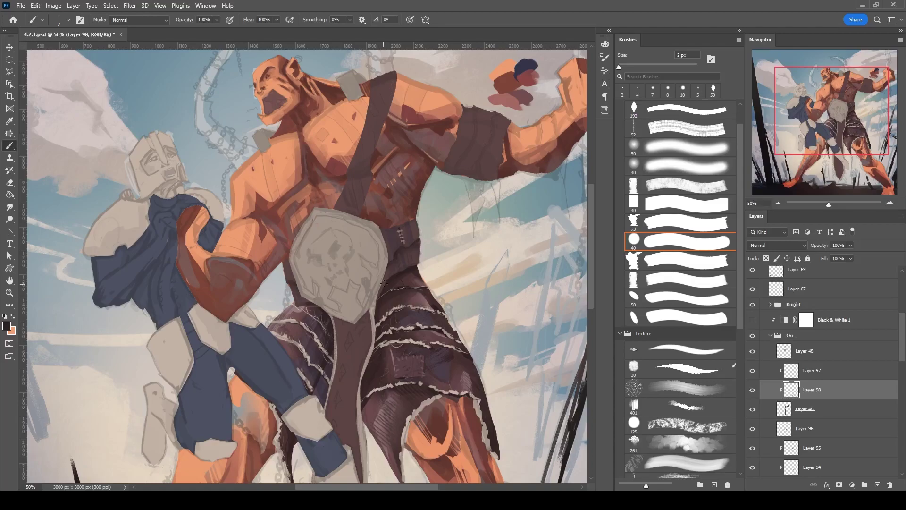
key("bracketleft")
mouse_move(410, 222)
left_mouse_down()
mouse_move(408, 142)
mouse_move(436, 203)
left_mouse_up()
Refine the belt's stitches with the round brush at about 4 px and add an unclipped layer above Layer 97.
key("bracketright")
key("bracketright")
key("bracketright")
key("bracketright")
key("bracketright")
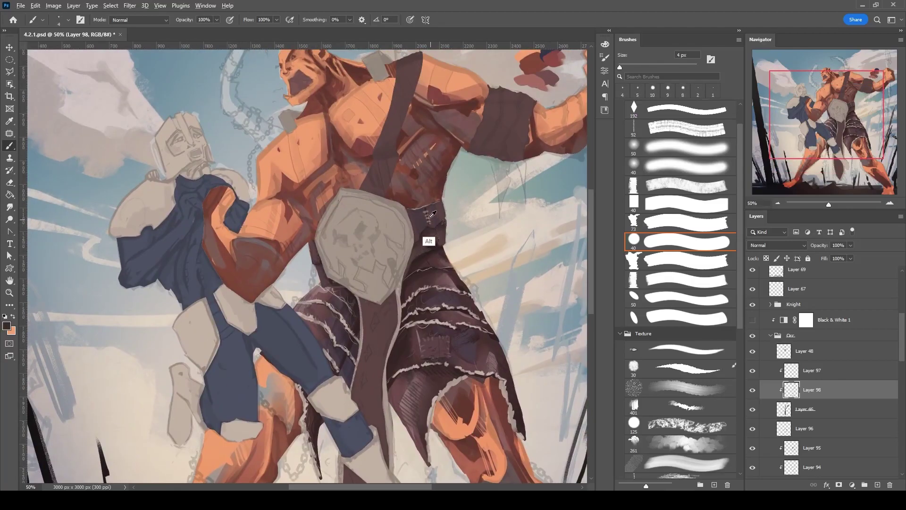
key("bracketleft")
key("alt+bracketright")
left_click(877, 484)
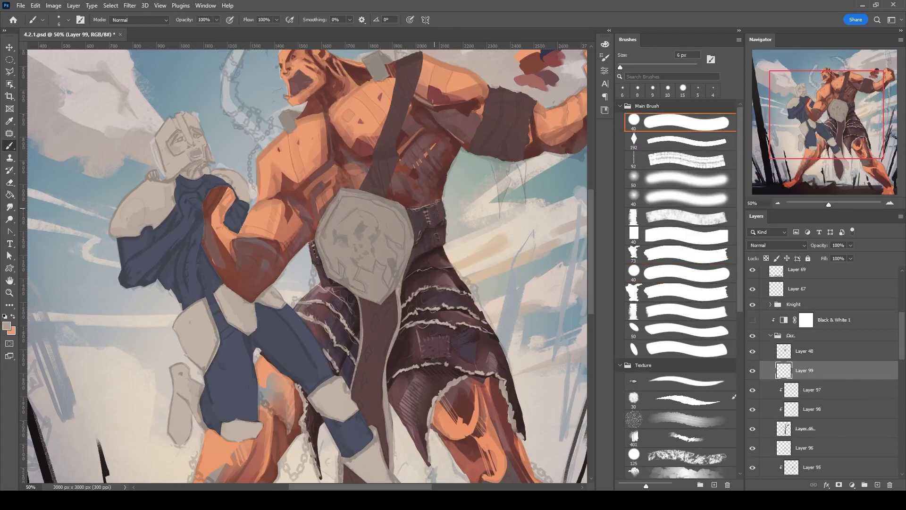
Select Layer 96 and choose the 73 px textured tip preset for painting the skirt's fur.
key("ctrl+minus")
key("alt+bracketleft")
key("alt+bracketleft")
key("alt+bracketleft")
key("alt+bracketleft")
key("bracketleft")
key("bracketleft")
left_click(686, 255)
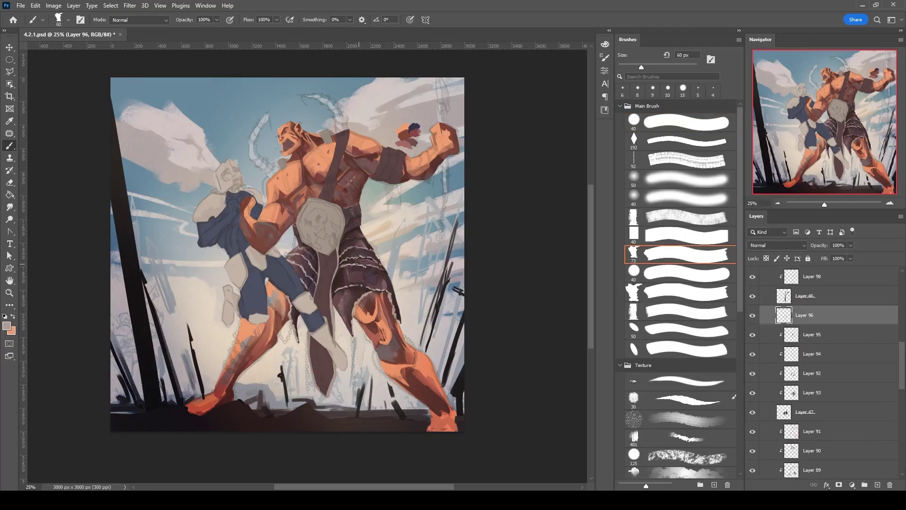
Paint a pale fur band across the skirt's upper folds with the textured tip at 15 px and refine its tufts with the 7 px round brush.
key("bracketleft")
key("bracketleft")
key("bracketleft")
key("bracketleft")
key("bracketleft")
key("ctrl+plus")
key("F6")
key("F6")
key("ctrl+plus")
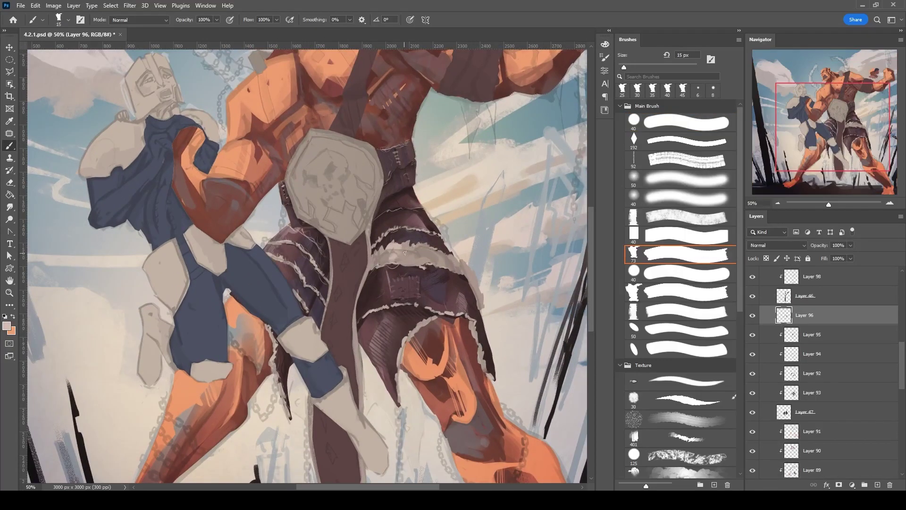
key("shift+comma")
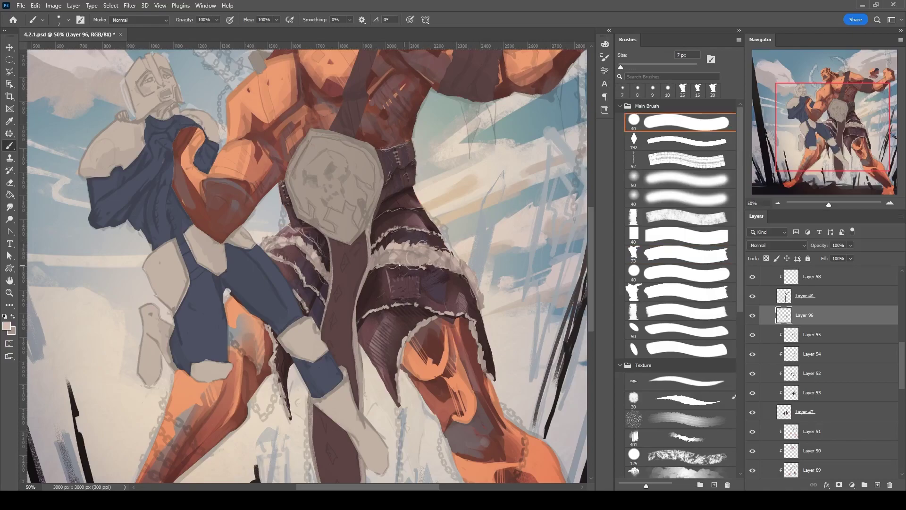
mouse_move(308, 258)
left_mouse_down()
mouse_move(469, 263)
mouse_move(543, 203)
left_mouse_up()
Add a Multiply layer at 40% opacity below Layer 96 and paint shadows around the fur band with the diamond tip at about 90 px.
key("ctrl+shift+alt+n")
key("shift+period")
key("bracketright")
key("bracketright")
key("bracketright")
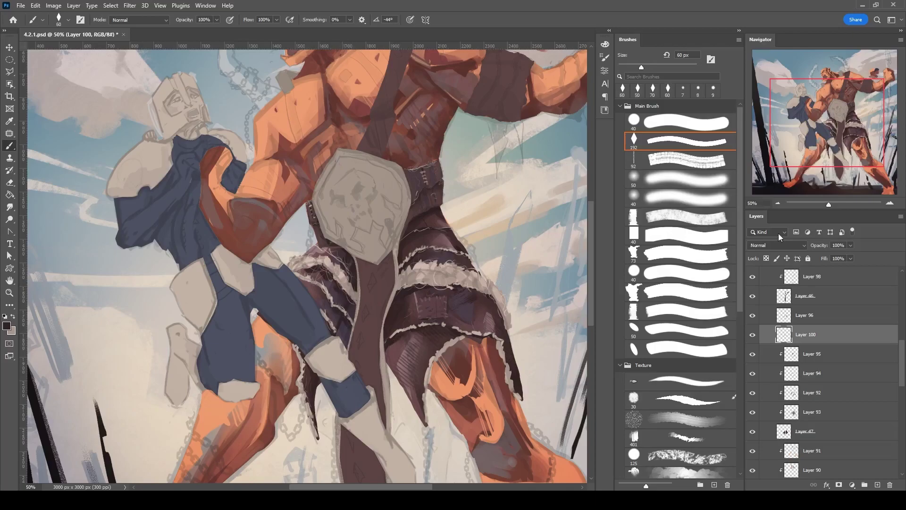
key("shift+alt+m")
key("4")
key("bracketleft")
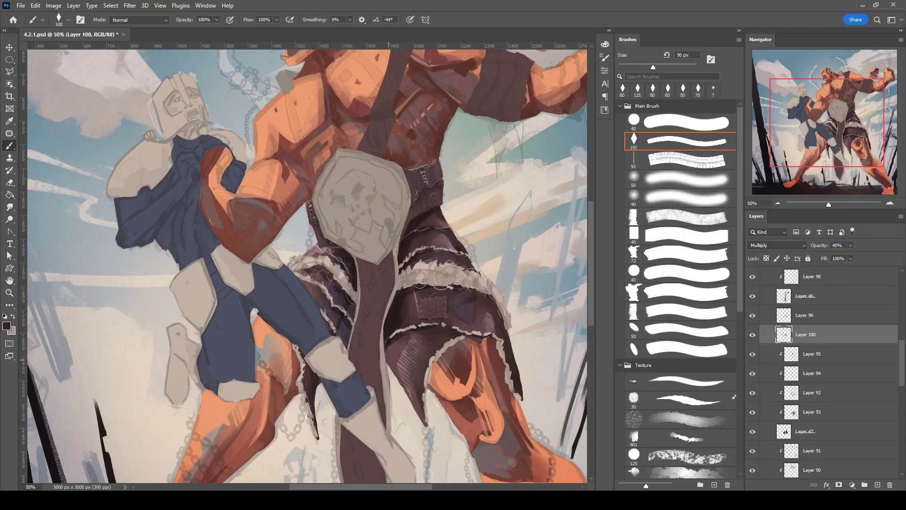
left_click_drag(381, 233, 333, 260)
Clip a Multiply layer at 60% opacity to Layer 96 and shade the fur band with the diamond tip at 25 to 50 px.
left_click(778, 245)
left_click(878, 485)
key("e")
key("b")
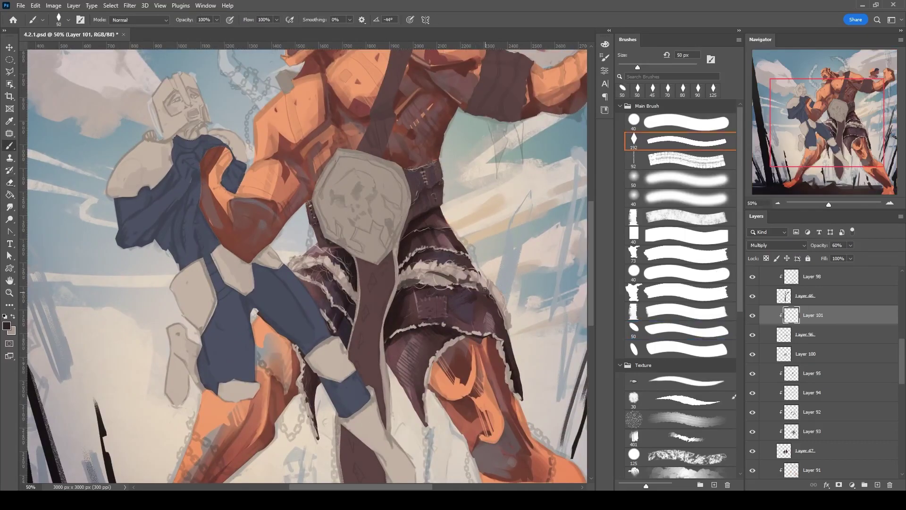
key("bracketleft")
key("bracketleft")
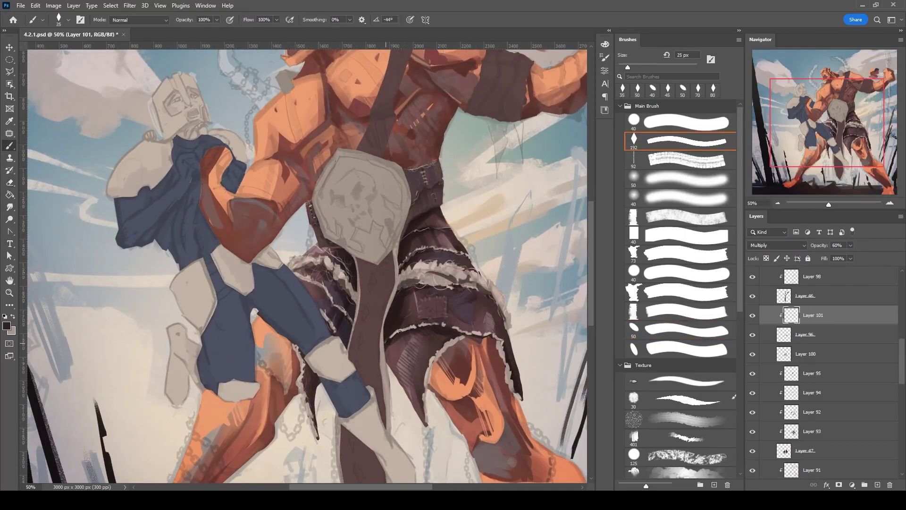
key("bracketright")
key("bracketright")
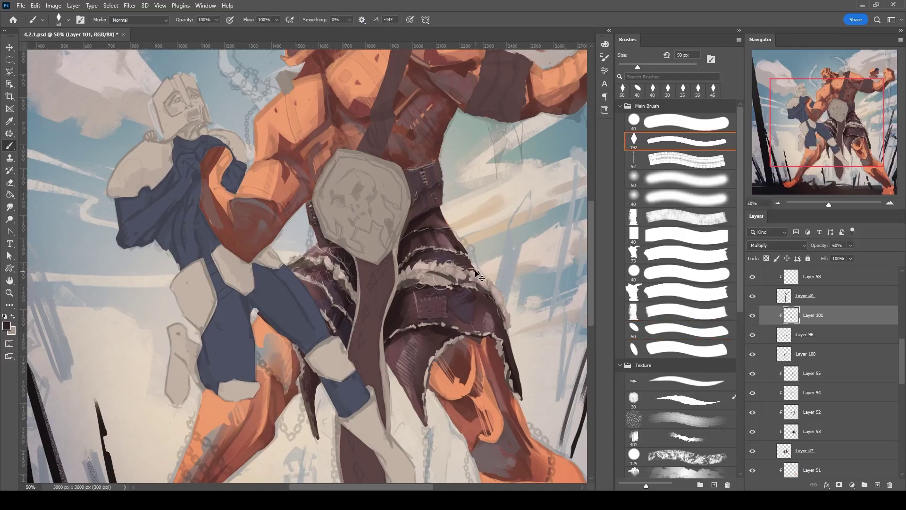
Clip a new layer to Layer 46 and texture the hanging loincloth with the 401 px Texture brush enlarged to 800 px.
key("ctrl+minus")
key("ctrl+minus")
key("ctrl+shift+alt+n")
key("ctrl+bracketright")
key("period")
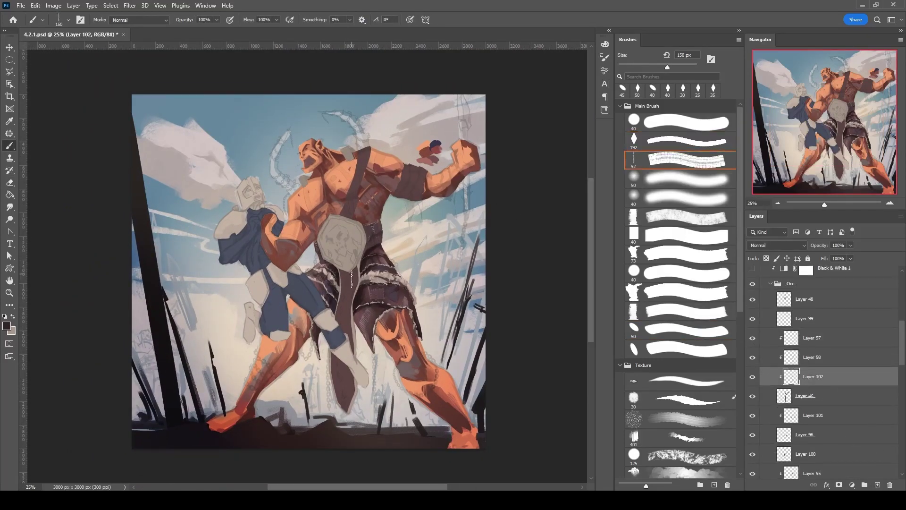
scroll(680, 331, "down", 3)
left_click(680, 277)
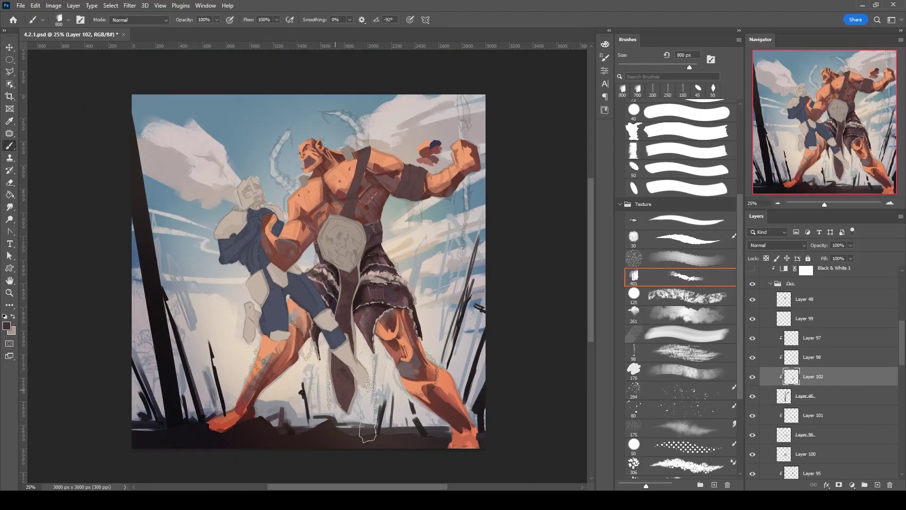
Add a clipped layer above Layer 102 and draw thin scratch lines over the loincloth with the hard round Main Brush, reducing it to 9 px.
key("ctrl+shift+alt+n")
key("ctrl+equal")
key("shift+comma")
key("bracketleft")
left_click_drag(453, 225, 451, 274)
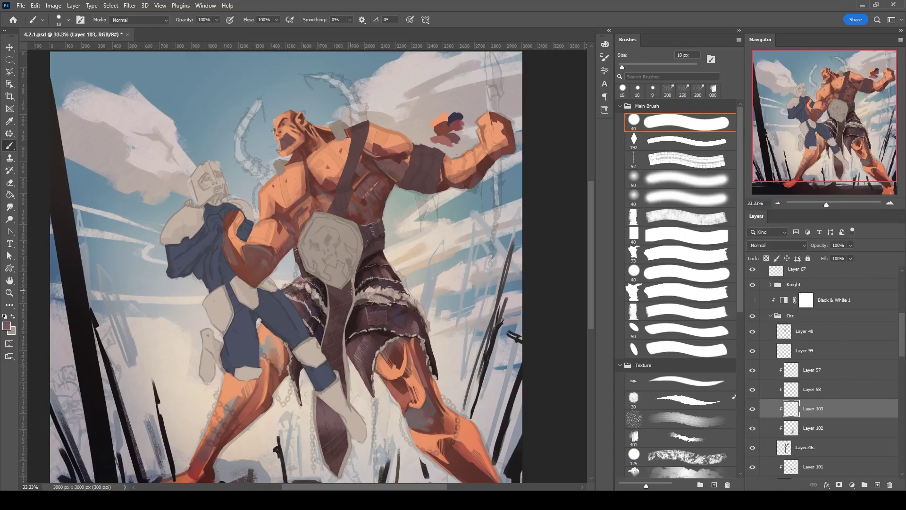
left_click(378, 287, "alt")
key("bracketleft")
key("bracketleft")
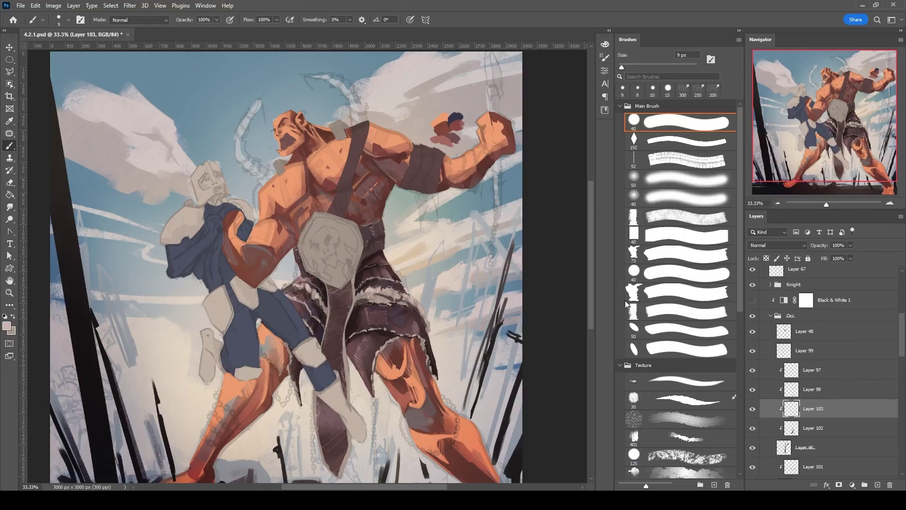
Add a clipped layer above Layer 97 and paint pale diamond ornaments down the loincloth with the hard round brush at 8 px.
key("ctrl+shift+alt+n")
key("ctrl+equal")
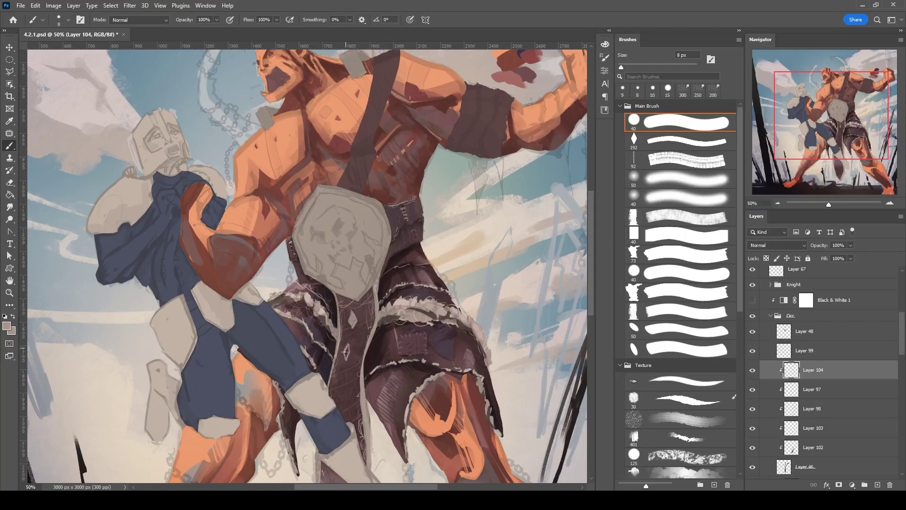
left_click_drag(345, 350, 367, 266)
left_click_drag(356, 396, 360, 331)
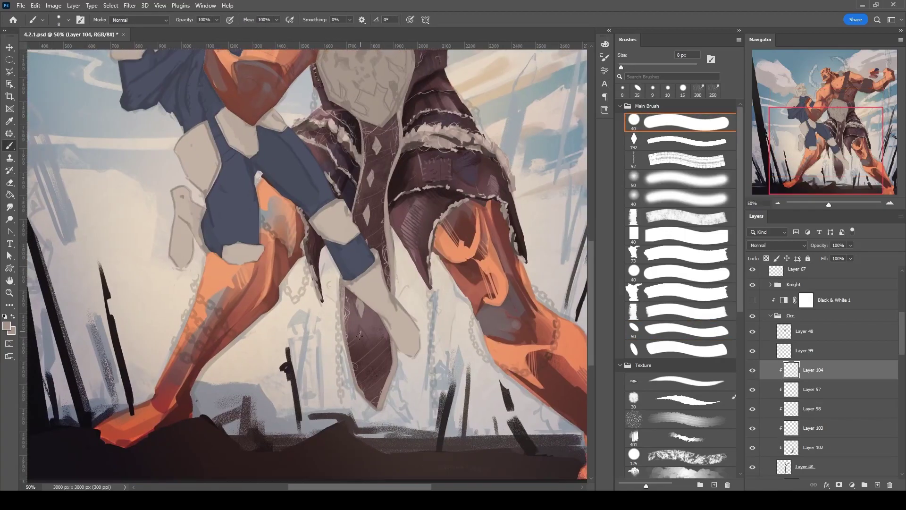
Add a clipped layer above Layer 104 and define the loincloth's diamond ornaments with dark accents, enlarging the round brush.
key("ctrl+shift+alt+n")
key("bracketright")
key("bracketright")
key("bracketright")
right_click(365, 247, "alt+shift")
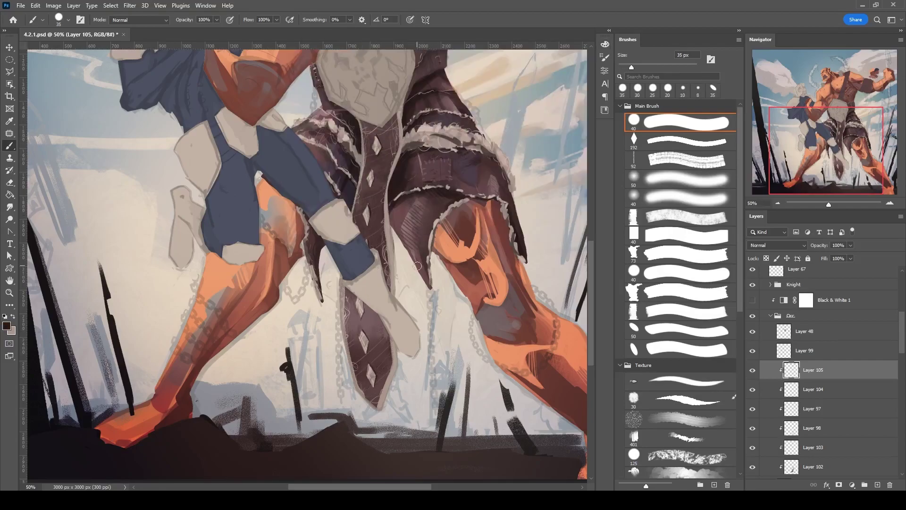
Add a clipped layer below Layer 104 for shading the loincloth and smudge it with the 175 px textured preset set to 100 px.
key("ctrl+shift+alt+n")
key("ctrl+bracketleft")
key("ctrl+bracketleft")
key("period")
key("r")
scroll(518, 205, "down", 3)
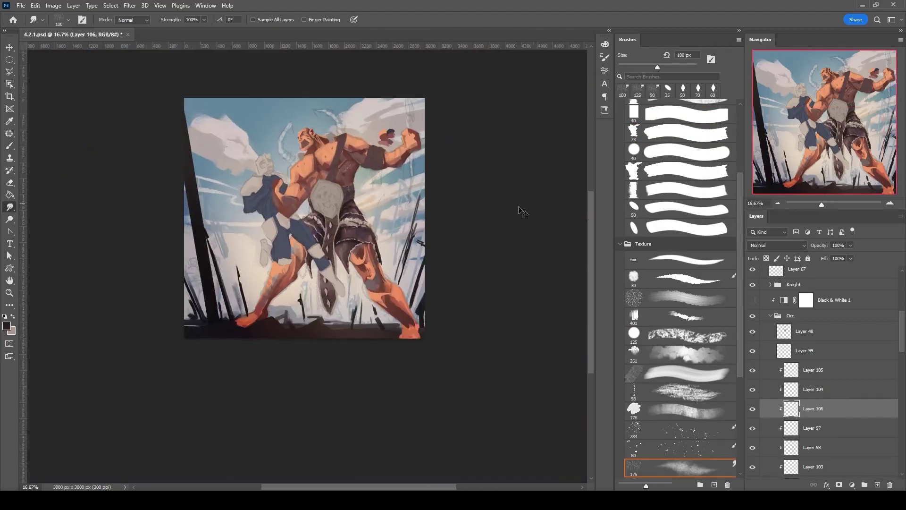
Draw thin dark contour lines over the orc's chest, shoulders and upper arm on Layer 107 with the hard round brush at 10 px.
scroll(502, 232, "up", 1)
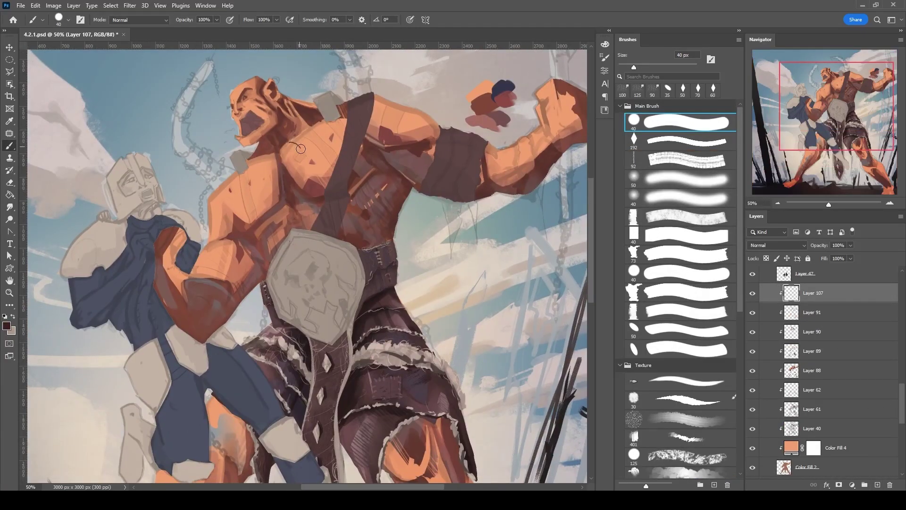
key("bracketleft")
key("bracketleft")
key("bracketleft")
left_click_drag(301, 149, 312, 158)
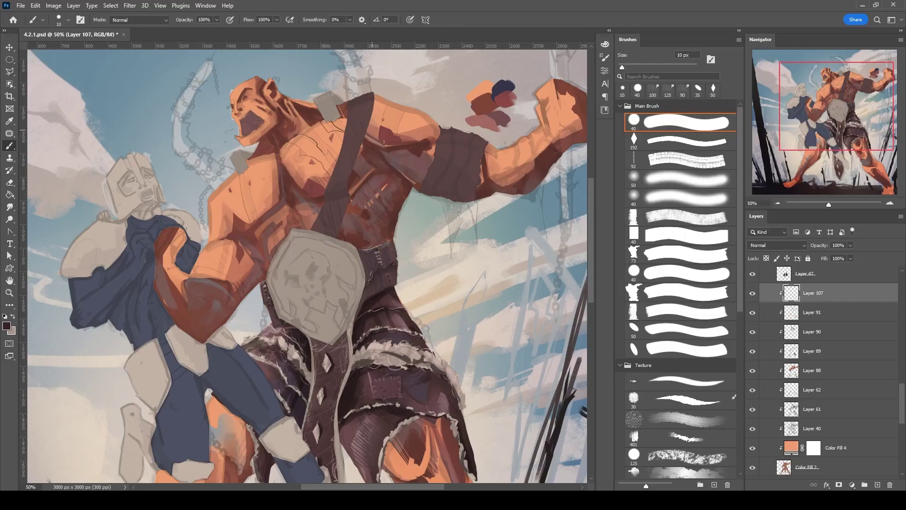
left_click_drag(258, 223, 315, 178)
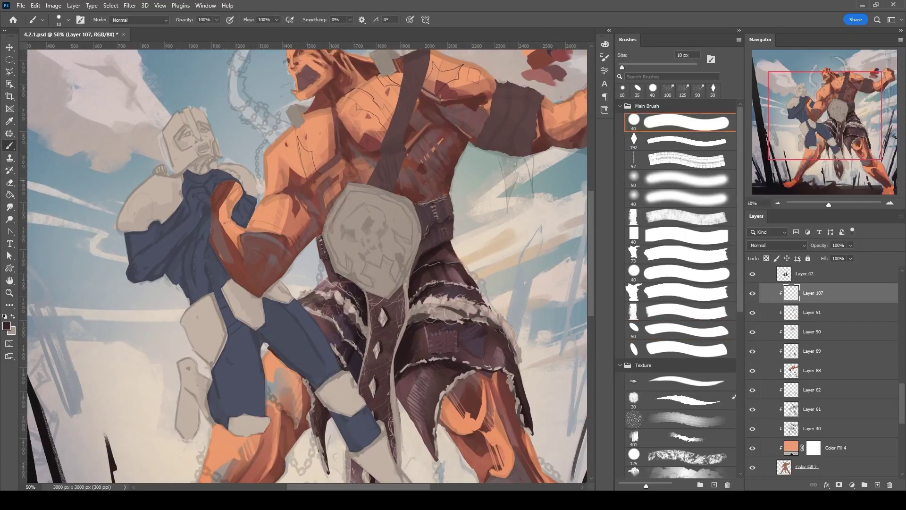
Draw the remaining thin dark stripe outlines over the orc's chest, arm and abdomen on Layer 107.
left_click_drag(442, 109, 371, 142)
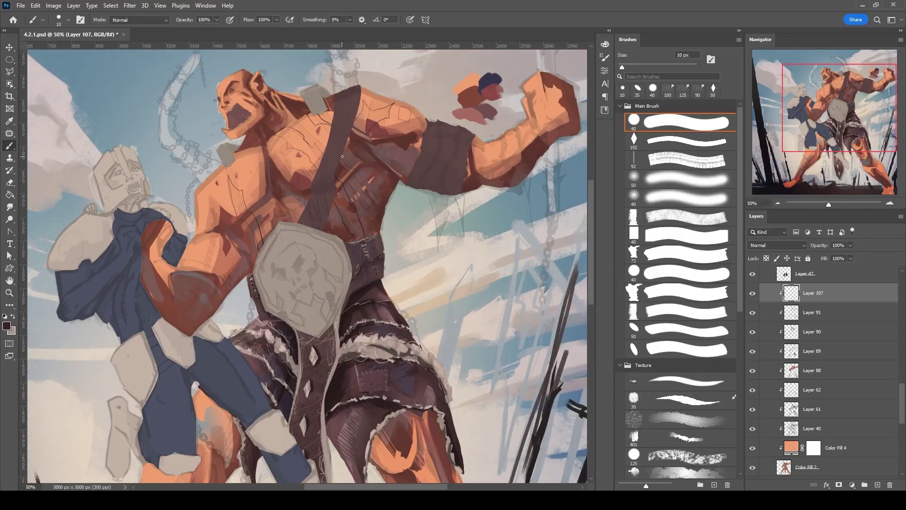
left_click_drag(242, 161, 271, 139)
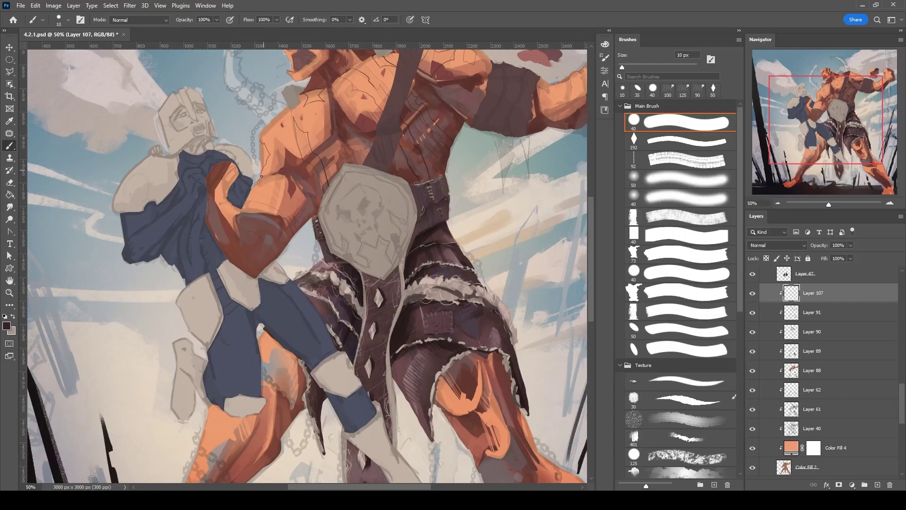
key("h")
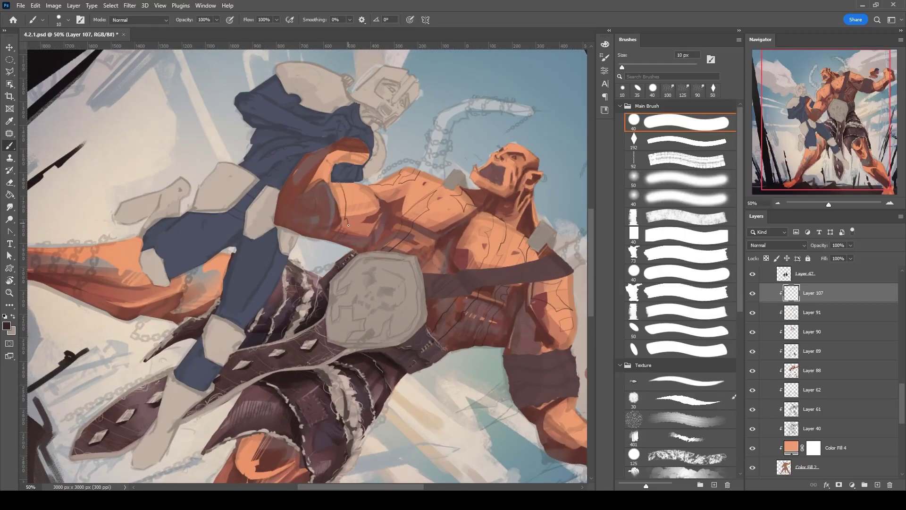
left_click_drag(450, 190, 365, 157)
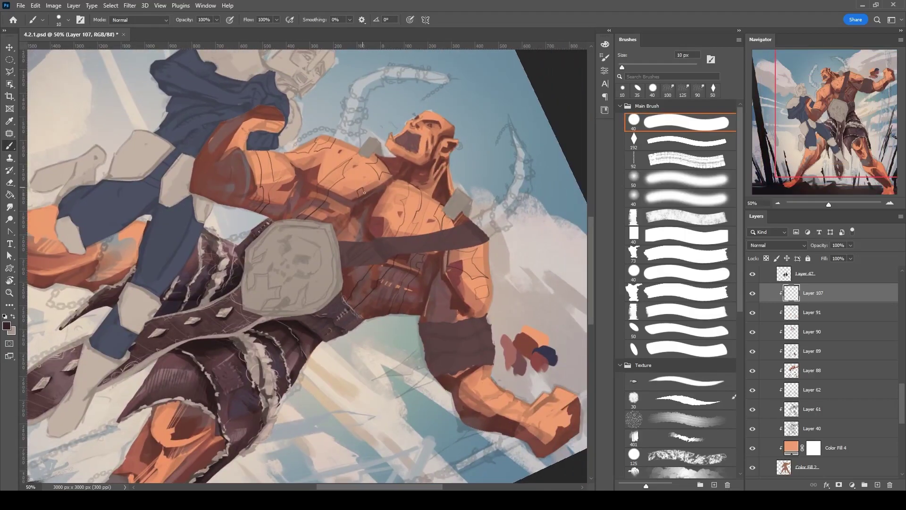
Select the outlined stripes on the orc's biceps and nearby shoulder with the Polygonal Lasso.
scroll(280, 170, "up", 2)
key("l")
left_click(232, 160)
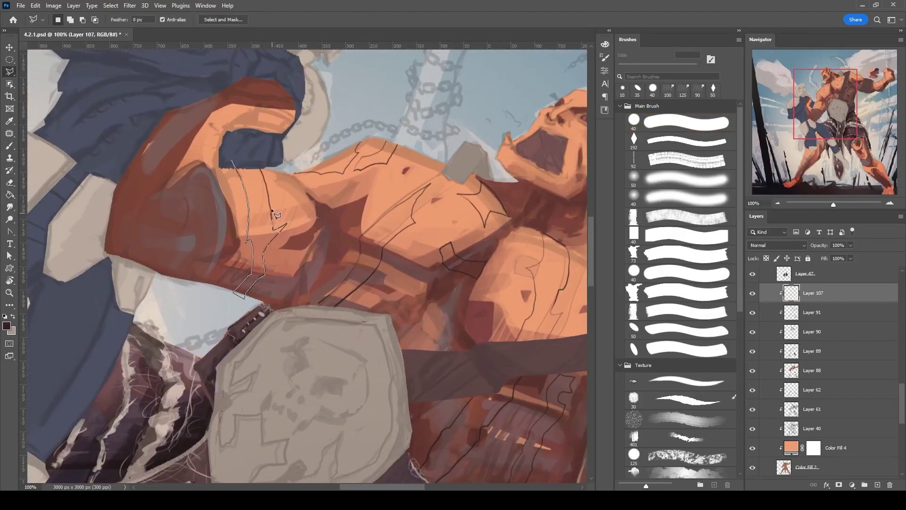
left_click_drag(258, 165, 165, 173)
left_click(252, 175)
left_click(195, 179)
left_click(276, 140)
double_click(308, 144)
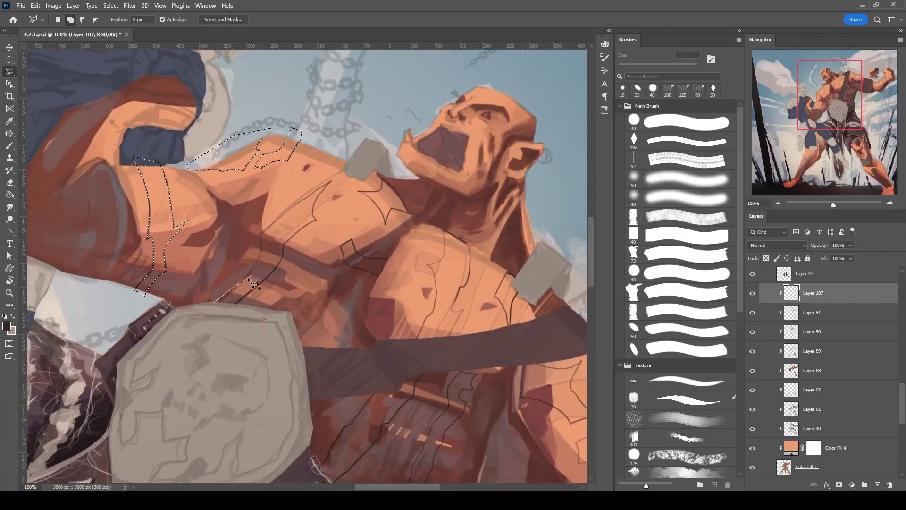
Add the outlined stripes running from the ribs across the pectoral near the knight to the selection.
left_click(261, 232)
left_click(332, 181)
left_click(316, 218)
left_click(282, 252)
double_click(213, 309)
left_click(359, 191)
left_click(381, 179)
left_click(410, 213)
left_click(386, 225)
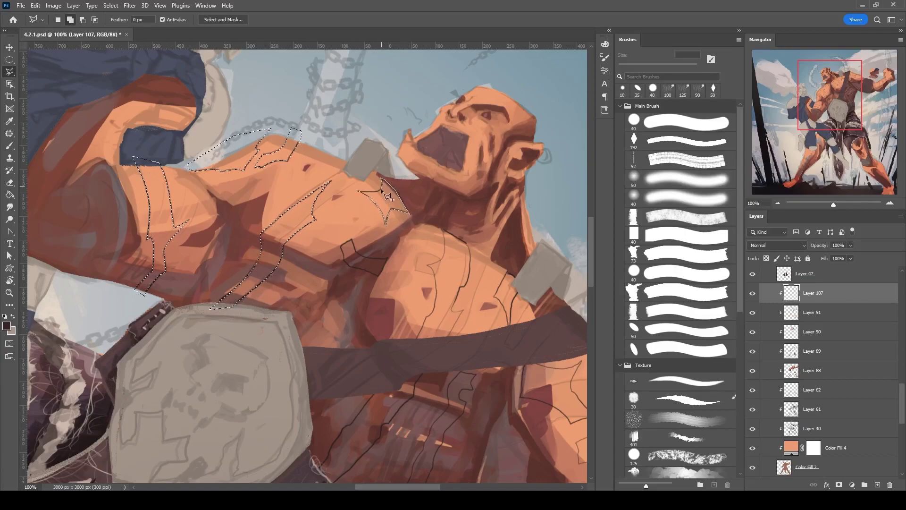
double_click(356, 251)
Add the long outlined stripe on the pectoral above the chest strap to the selection.
scroll(424, 200, "right", 3)
scroll(423, 201, "down", 3)
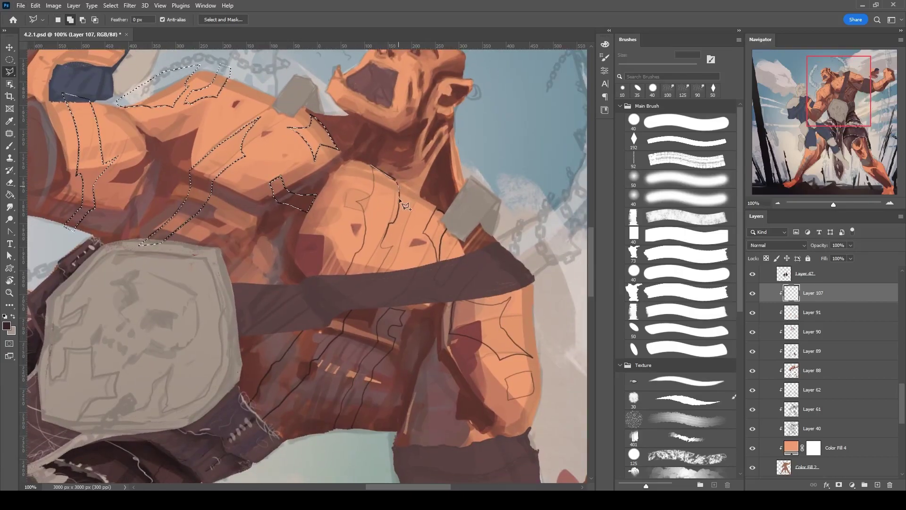
left_click(383, 238)
left_click(373, 277)
left_click(347, 275)
left_click(364, 239)
left_click(361, 202)
double_click(372, 170)
Add the outlined stripe running down the orc's abdomen below the chest strap to the selection.
left_click_drag(466, 179, 456, 166)
scroll(380, 151, "down", 3)
scroll(331, 156, "down", 4)
left_click(338, 136, "shift")
left_click(324, 171)
left_click(267, 233)
left_click(240, 255)
left_click(247, 211)
left_click(338, 136)
Add the outlined markings on the raised arm's upper arm and the remaining abdomen stripe to the selection.
scroll(387, 218, "up", 4)
scroll(386, 218, "right", 2)
left_click(382, 251)
left_click(408, 256)
left_click(432, 274)
left_click(464, 274)
left_click(434, 242)
left_click(442, 215)
double_click(421, 221)
left_click(322, 226, "shift")
double_click(266, 348)
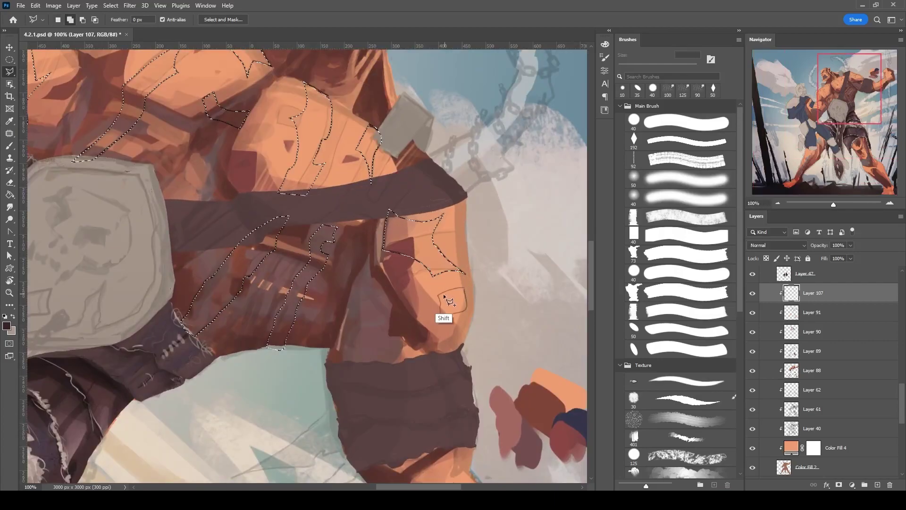
left_click(443, 293)
Fill the selected stripes on Layer 107 with the dark foreground colour, keeping the Normal blend mode.
key("g")
key("ctrl+minus")
key("ctrl+minus")
key("ctrl+minus")
key("alt+BackSpace")
key("ctrl+minus")
key("r")
key("Escape")
key("b")
left_click(777, 245)
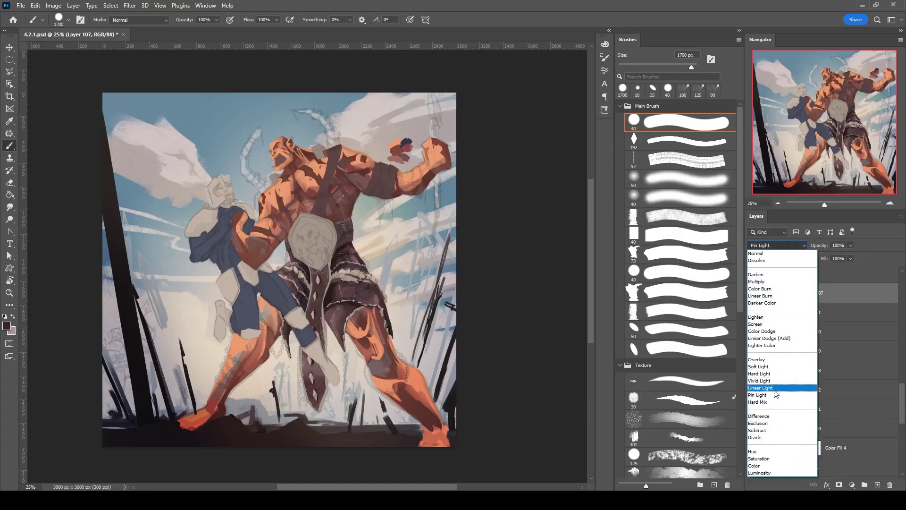
key("Escape")
Release Layer 107 from the skin's clipping group and clip a new layer above it to the dark stripes.
key("ctrl+plus")
key("ctrl+plus")
key("e")
left_click(721, 127)
scroll(300, 281, "up", 2)
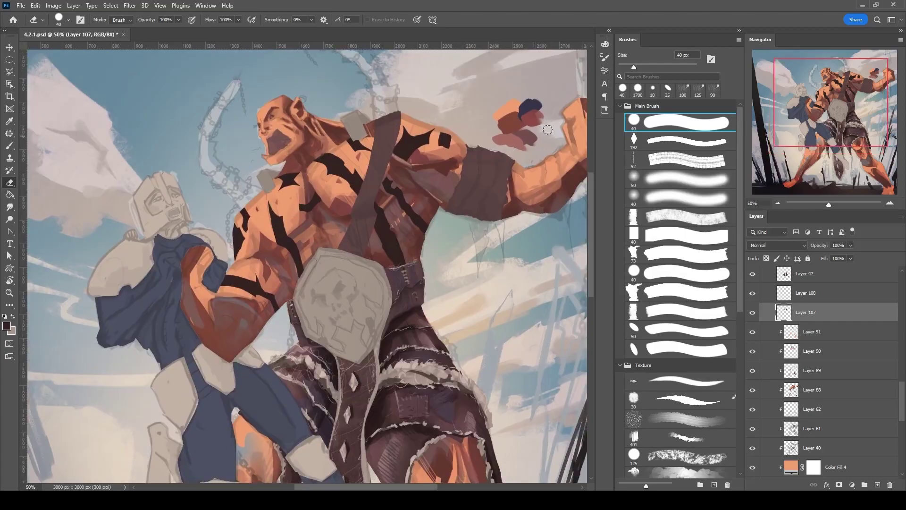
key("alt+bracketright")
key("ctrl+alt+g")
Brush sampled skin orange softly over the stripes on Layer 108 at 300 px and set its blend mode to Lighten.
key("ctrl+minus")
key("ctrl+minus")
key("ctrl+minus")
key("b")
left_click(300, 226, "alt")
key("ctrl+plus")
key("ctrl+plus")
left_click(777, 246)
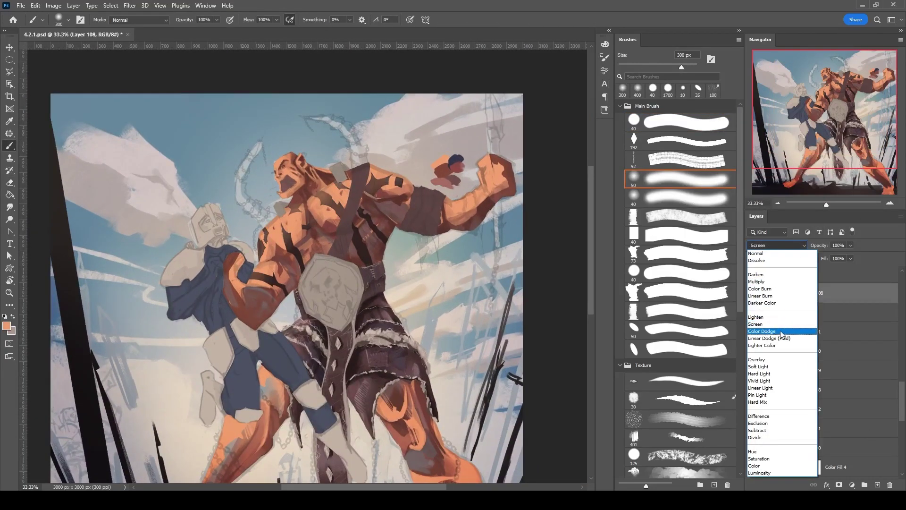
left_click(774, 326)
key("ctrl+minus")
key("ctrl+plus")
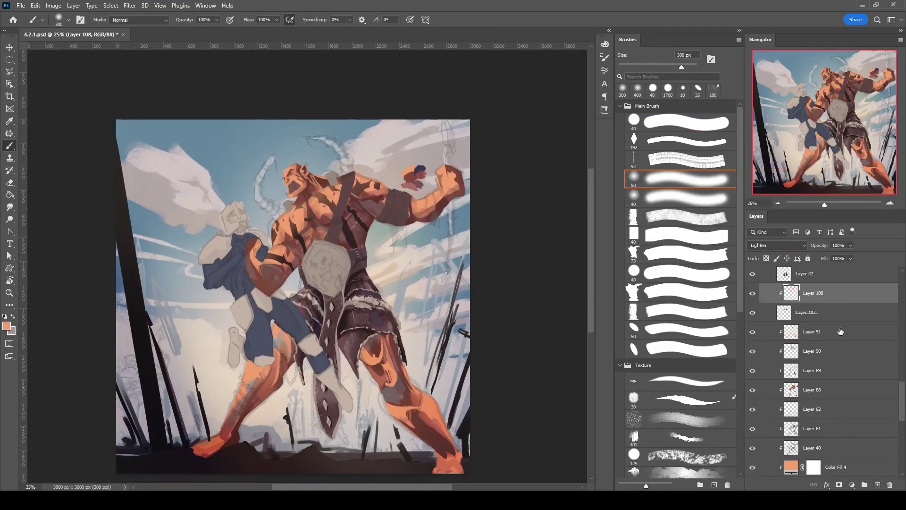
Add a layer between Layer 91 and Layer 107 and set the hard round brush to 4 px.
key("ctrl+plus")
key("ctrl+shift+alt+n")
left_click(687, 205)
key("bracketleft")
key("bracketleft")
key("bracketleft")
key("bracketleft")
key("bracketleft")
key("bracketleft")
key("bracketleft")
key("bracketleft")
key("bracketleft")
key("ctrl+plus")
Paint fine pale peach highlights on the orc's skin on Layer 109, finishing with the hard round brush at 3 px.
right_click(260, 149, "alt+shift")
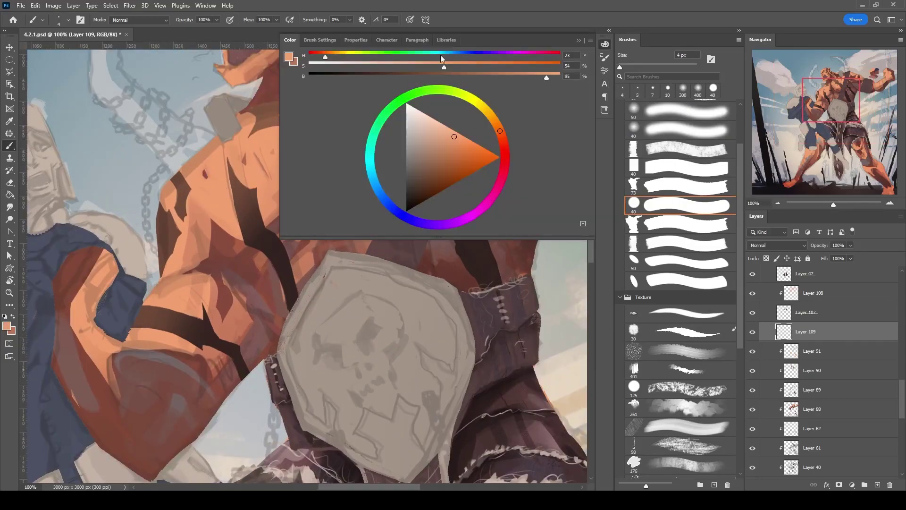
key("e")
key("b")
right_click(431, 155, "alt+shift")
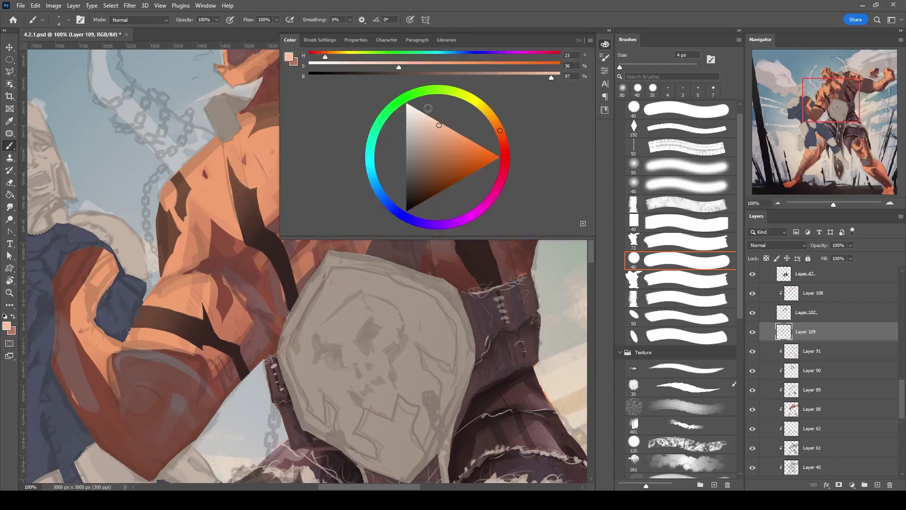
key("bracketright")
key("bracketright")
left_click_drag(278, 307, 254, 271)
key("bracketleft")
key("bracketleft")
key("bracketleft")
key("bracketleft")
key("bracketleft")
key("bracketleft")
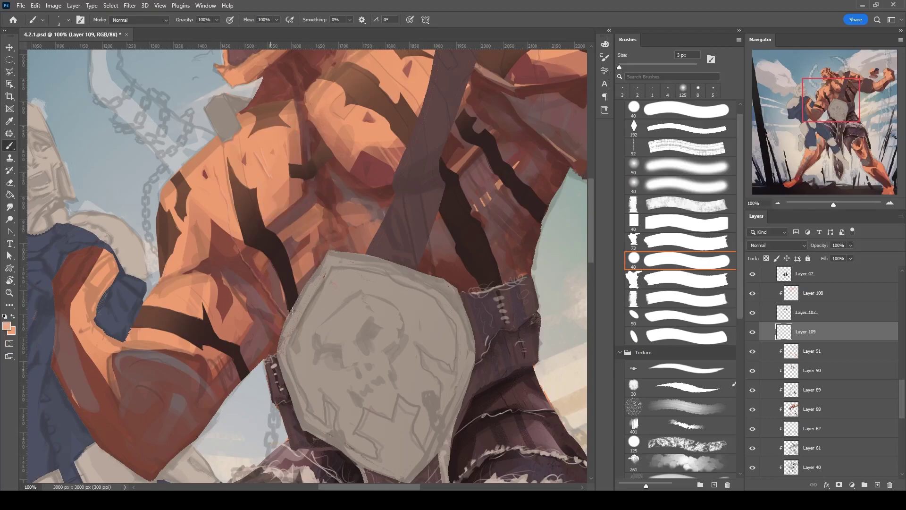
Paint thin dark red muscle accents over the orc's torso on Layer 109 with the hard round brush at 8 px.
key("ctrl+minus")
key("ctrl+minus")
scroll(253, 273, "down", 1)
key("shift+comma")
left_click(397, 235, "alt")
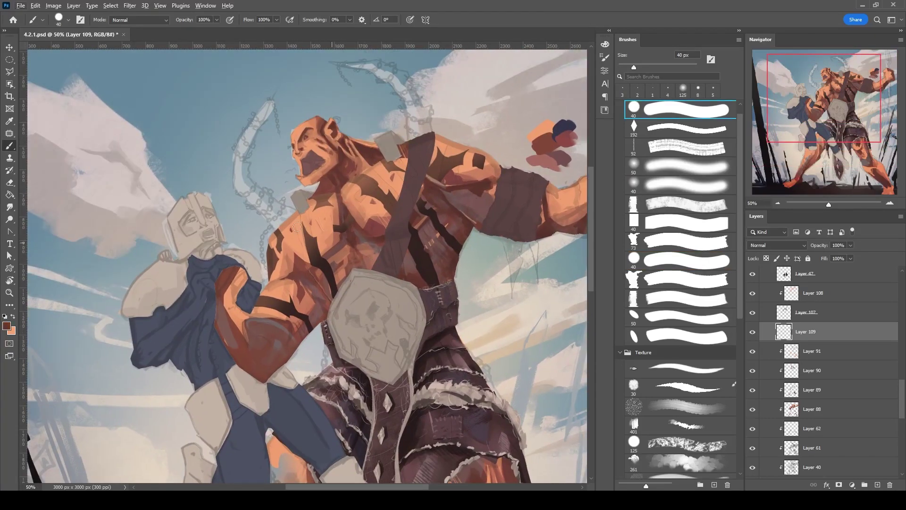
key("l")
scroll(303, 265, "up", 1)
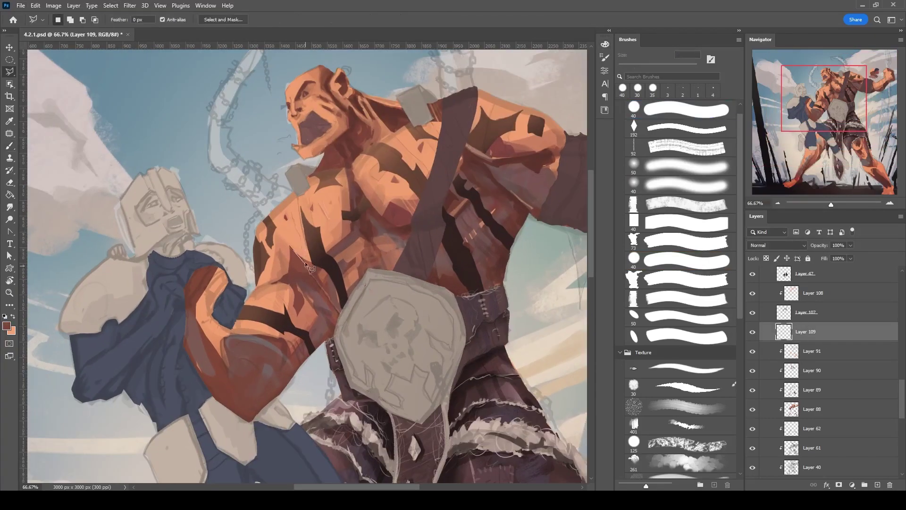
key("b")
left_click_drag(500, 216, 424, 225)
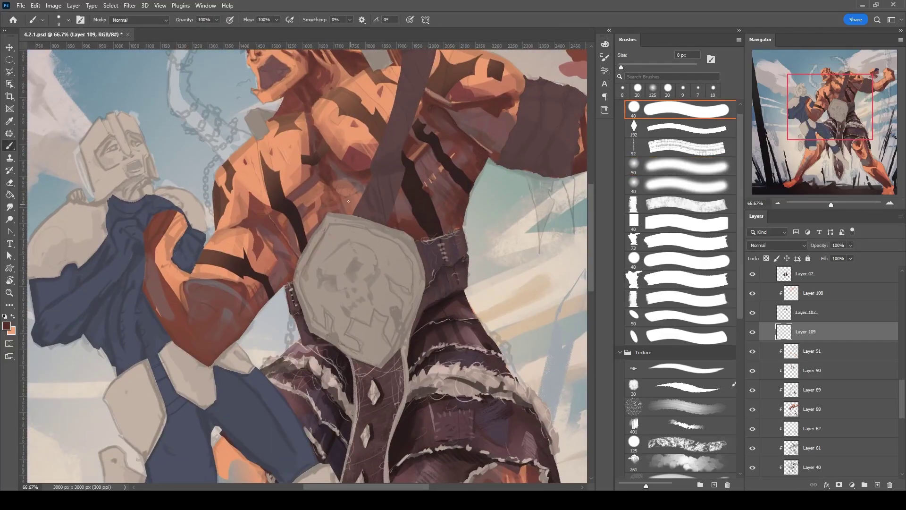
key("bracketright")
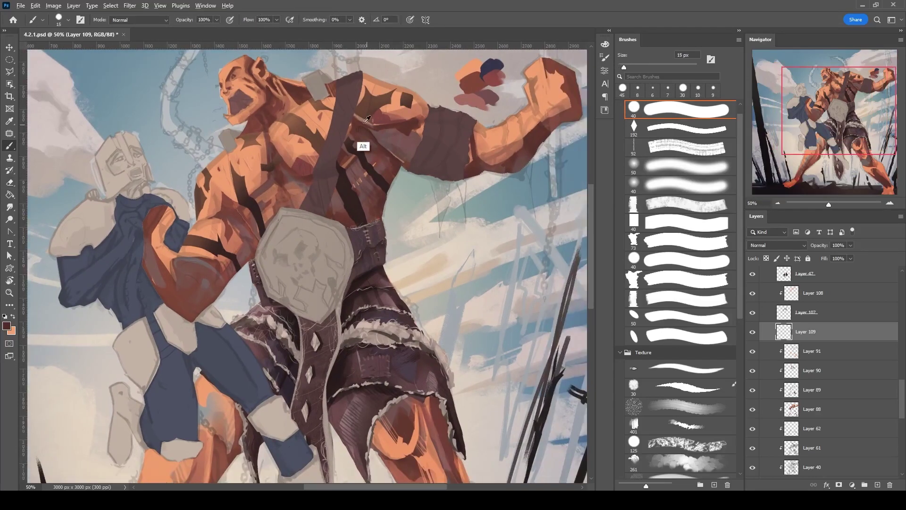
Refine the skin shading around the orc's shoulder and chest with sampled tones, enlarging the brush from 15 to 25 px.
key("bracketright")
key("bracketleft")
left_click(388, 160, "alt")
left_click(365, 125, "alt")
left_click_drag(379, 168, 398, 125)
key("bracketright")
left_click_drag(358, 71, 393, 147)
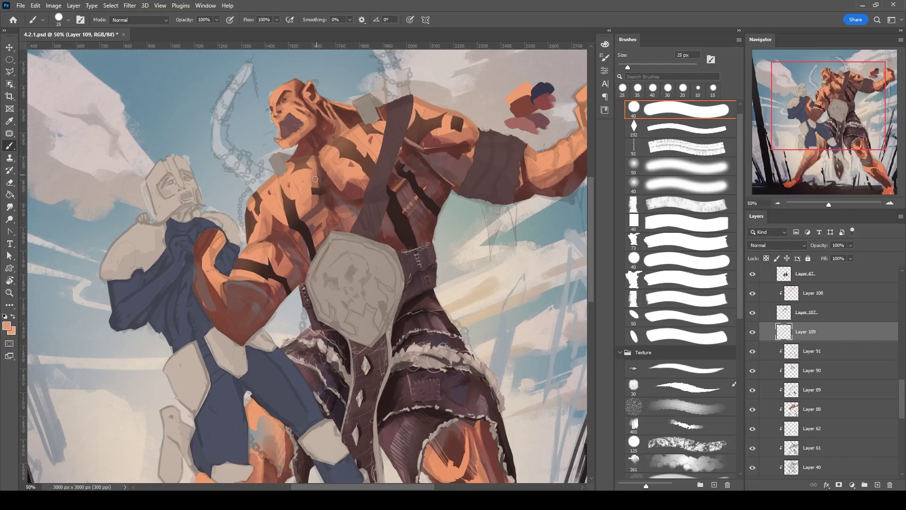
left_click_drag(427, 197, 411, 179)
Deepen the shadows on the orc's torso and lower arm with sampled reddish tones, using brush sizes from 8 to 30 px.
key("bracketleft")
left_click(319, 142, "alt")
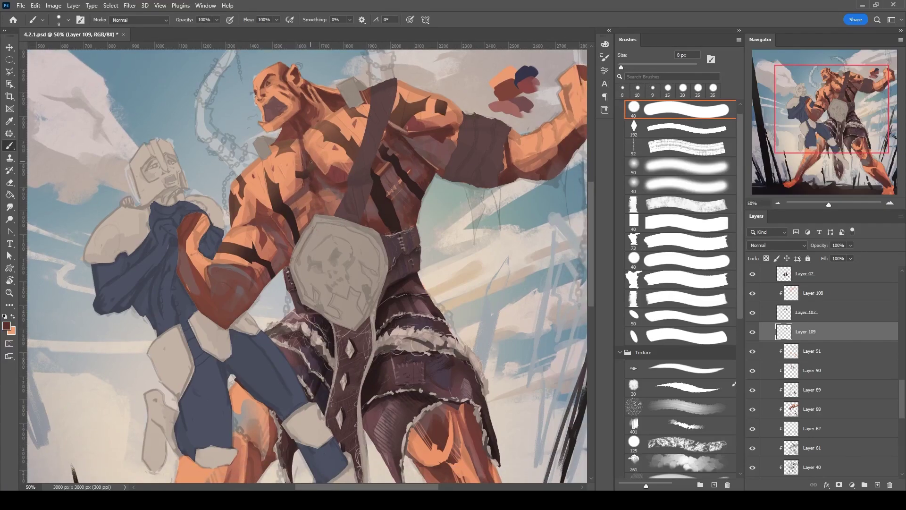
mouse_move(311, 204)
left_mouse_down()
mouse_move(287, 193)
mouse_move(318, 213)
mouse_move(328, 131)
mouse_move(341, 119)
left_mouse_up()
key("bracketright")
key("bracketright")
key("bracketright")
key("bracketright")
key("bracketright")
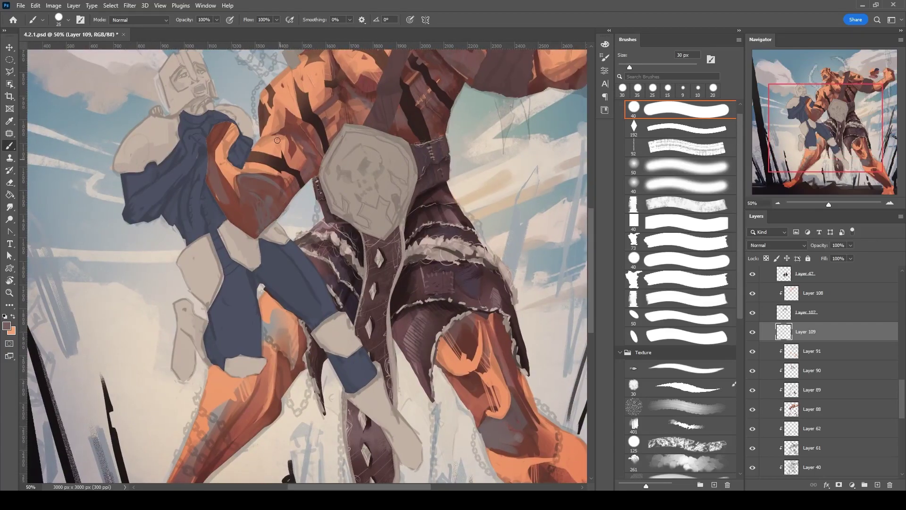
left_click_drag(247, 192, 146, 300)
Paint the orc's raised fist and forearm on Layer 90 with the angled elliptical brush and sampled skin tones.
left_click_drag(489, 94, 409, 126)
left_click(418, 161, "alt")
left_click(697, 313)
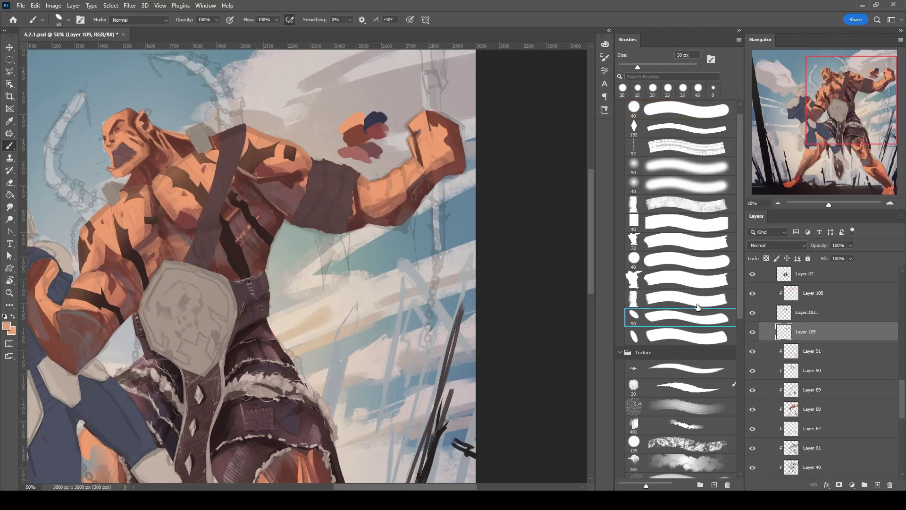
key("alt+bracketleft")
key("alt+bracketleft")
key("bracketright")
key("bracketright")
key("bracketright")
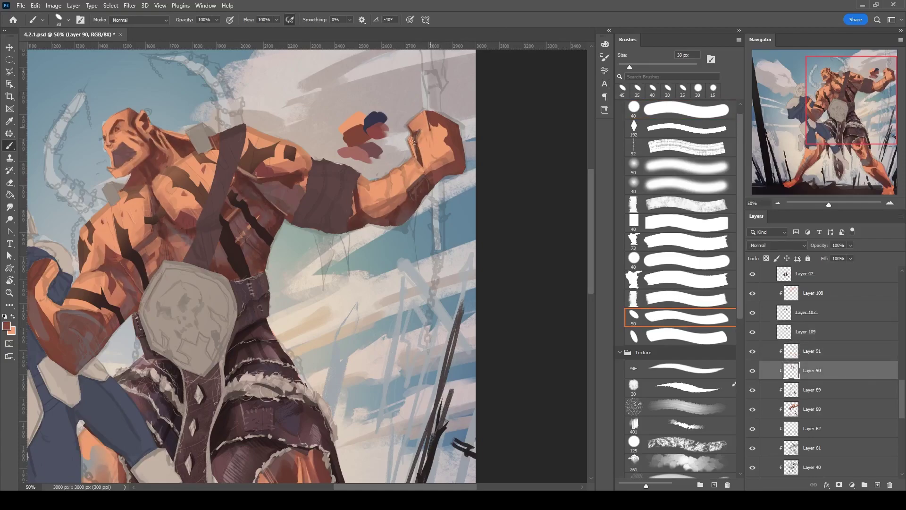
key("bracketleft")
key("bracketleft")
key("bracketleft")
left_click(425, 160, "alt")
mouse_move(425, 163)
left_mouse_down()
mouse_move(439, 182)
mouse_move(449, 164)
left_mouse_up()
mouse_move(431, 118)
left_mouse_down()
mouse_move(331, 226)
mouse_move(371, 216)
left_mouse_up()
Add fine dark accents to the orc's raised fist and forearm on Layer 90, reducing the elliptical brush to 6 px.
key("bracketright")
key("bracketright")
key("bracketright")
key("bracketleft")
key("bracketleft")
key("bracketleft")
scroll(344, 222, "up", 2)
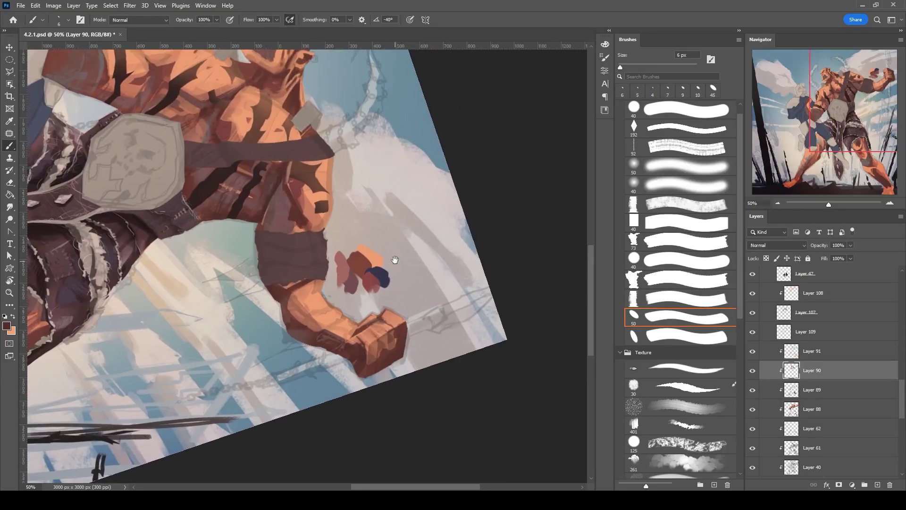
Refine the orc's fist and forearm with sampled lighter skin tones using the elliptical brush at 8 px.
key("bracketright")
key("bracketright")
key("bracketright")
key("bracketright")
key("bracketright")
left_click(370, 193, "alt")
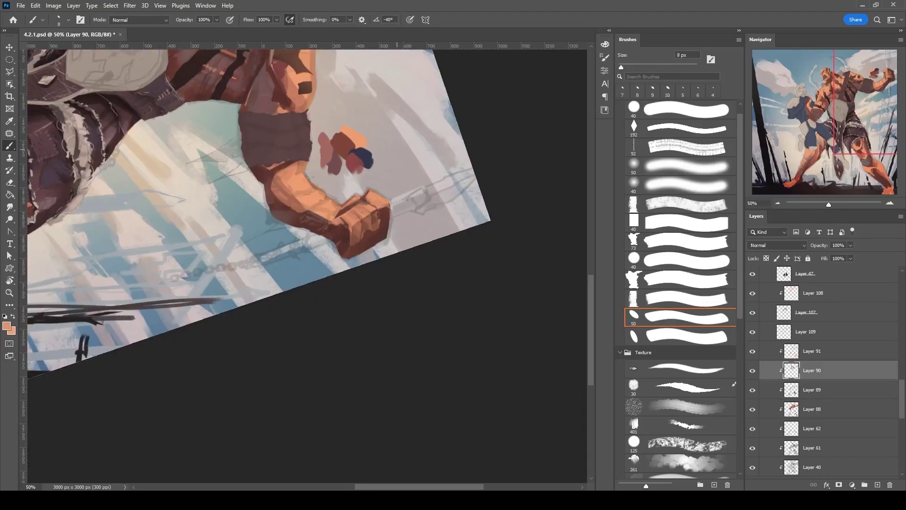
left_click(363, 240, "alt")
mouse_move(363, 240)
left_mouse_down()
mouse_move(442, 108)
mouse_move(416, 180)
mouse_move(457, 207)
left_mouse_up()
Paint the base tones of the chest strap on Layer 102 and blend them with the textured Smudge brush at 175 px.
key("bracketright")
key("bracketright")
key("bracketright")
key("bracketright")
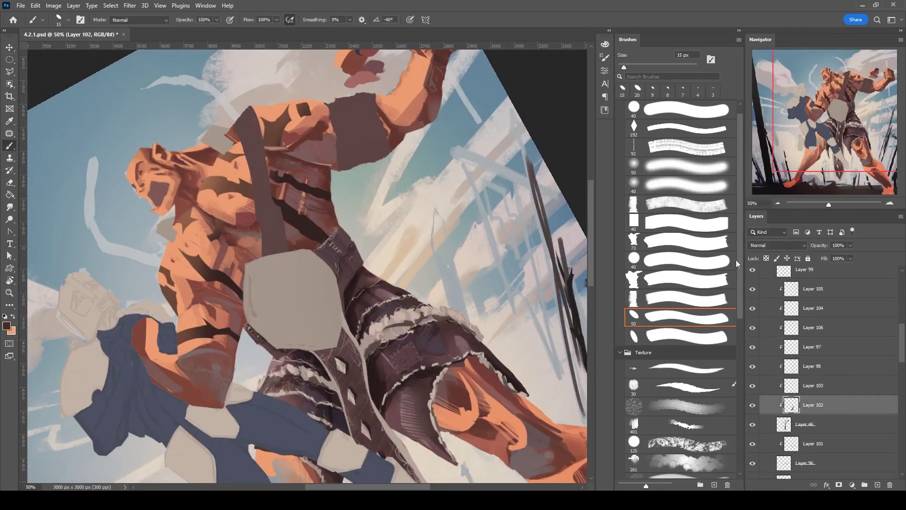
left_click(684, 274)
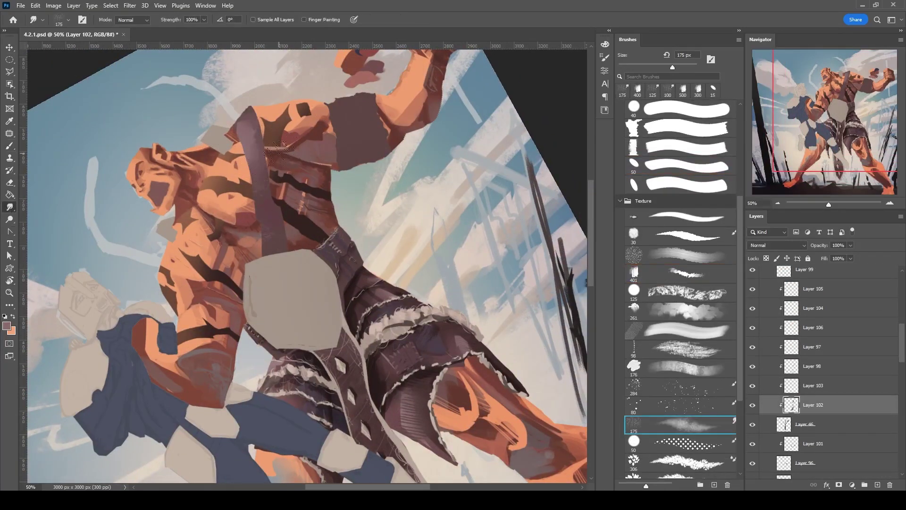
scroll(707, 142, "up", 3)
Paint light edges and leather details along the chest strap on Layer 99 with the diamond-tipped brush and sampled tones.
left_click(707, 142)
scroll(826, 402, "up", 5)
left_click(812, 379)
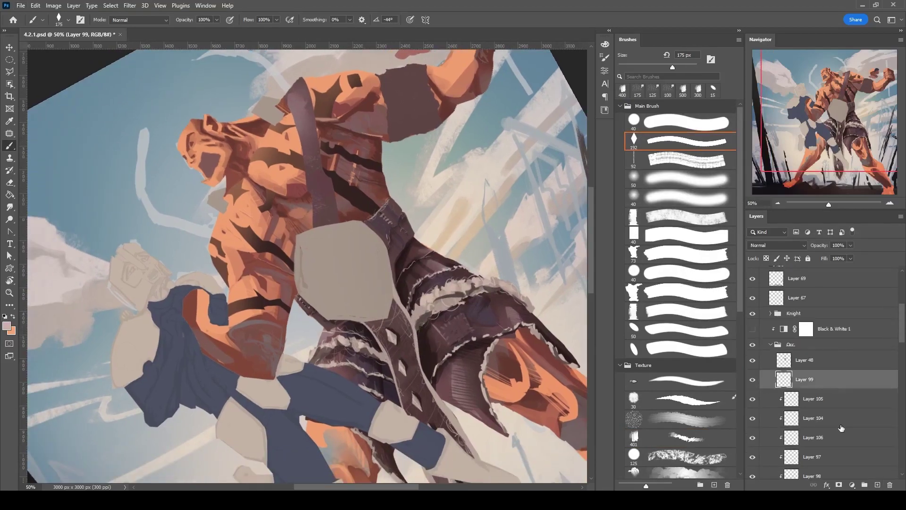
key("bracketright")
key("bracketright")
mouse_move(304, 147)
left_mouse_down()
mouse_move(312, 205)
mouse_move(336, 222)
mouse_move(289, 89)
mouse_move(333, 187)
left_mouse_up()
left_click(403, 262, "alt")
key("bracketright")
key("bracketright")
key("bracketright")
key("bracketright")
left_click_drag(302, 101, 290, 144)
Paint the cord lashing at the strap's lower end and its small highlights with sampled tones at 8 to 10 px.
key("bracketright")
left_click_drag(339, 207, 324, 192)
left_click(337, 162, "alt")
key("bracketleft")
key("bracketright")
left_click_drag(362, 276, 346, 281)
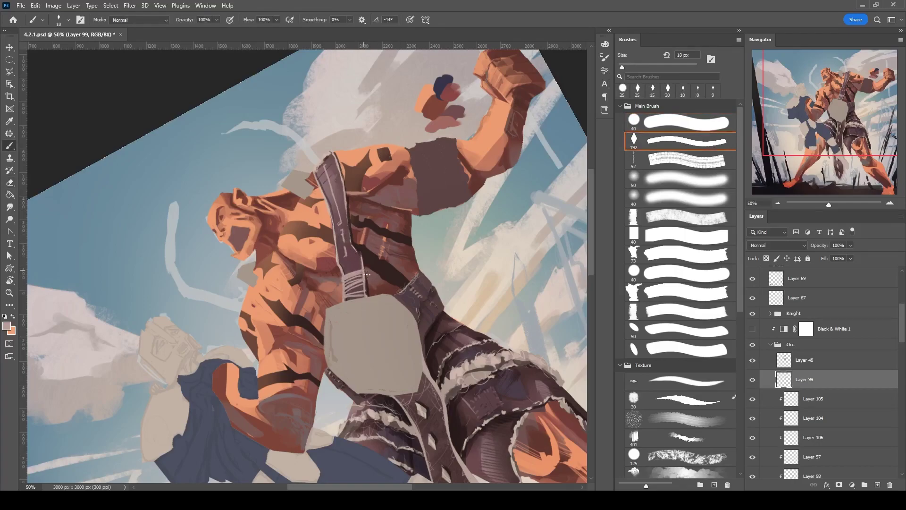
left_click(356, 274, "alt")
left_click_drag(358, 274, 356, 242)
key("comma")
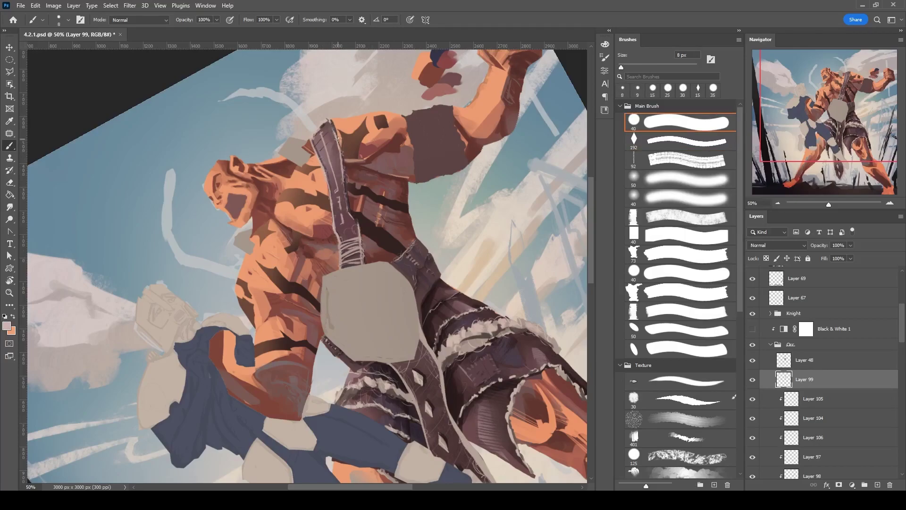
Shade the folds of the orc's upper-arm wrap on Layer 102 with the diamond brush at up to 150 px and a small round brush.
key("alt+bracketleft")
key("alt+bracketleft")
key("alt+bracketleft")
key("alt+bracketleft")
key("alt+bracketleft")
key("alt+bracketleft")
key("alt+bracketleft")
key("period")
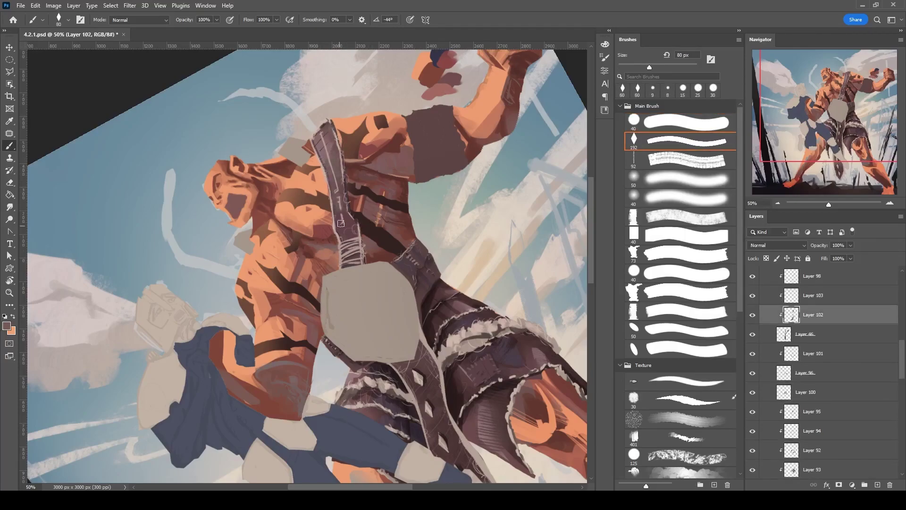
scroll(506, 298, "down", 3)
scroll(423, 183, "up", 3)
scroll(422, 182, "down", 2)
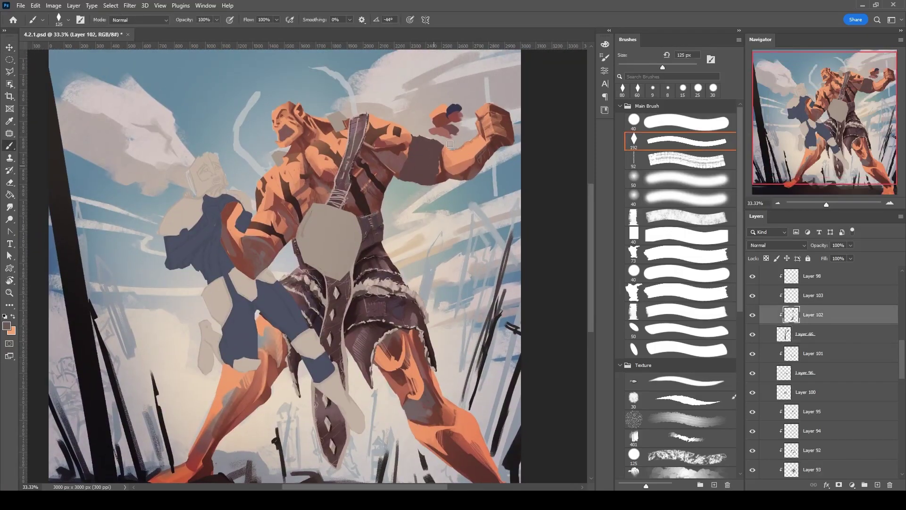
key("bracketright")
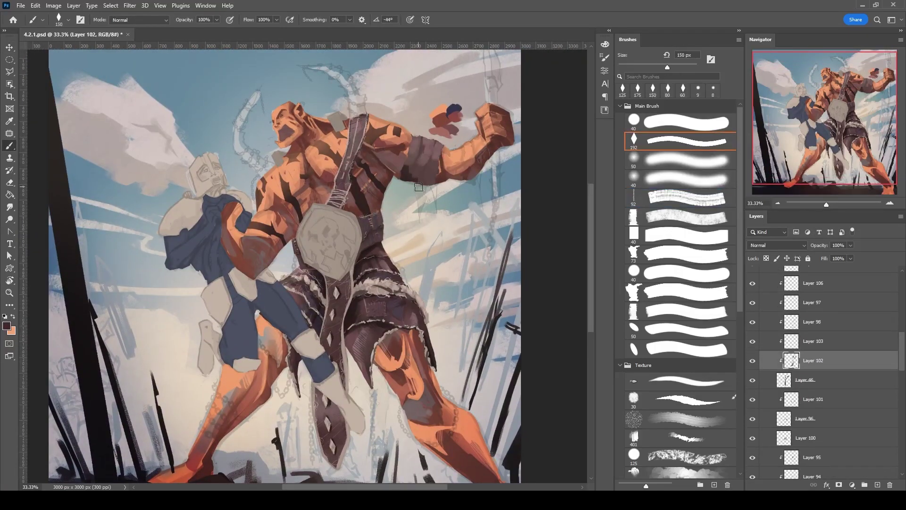
key("comma")
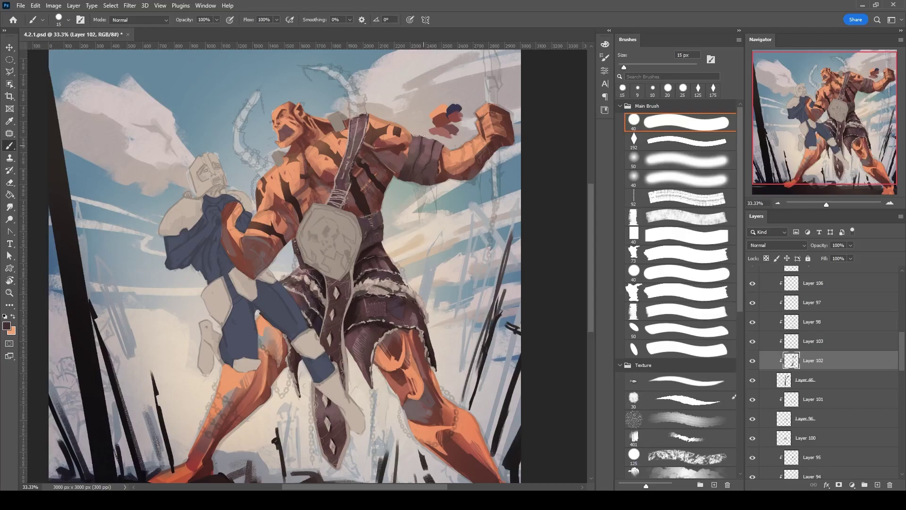
scroll(519, 208, "up", 1)
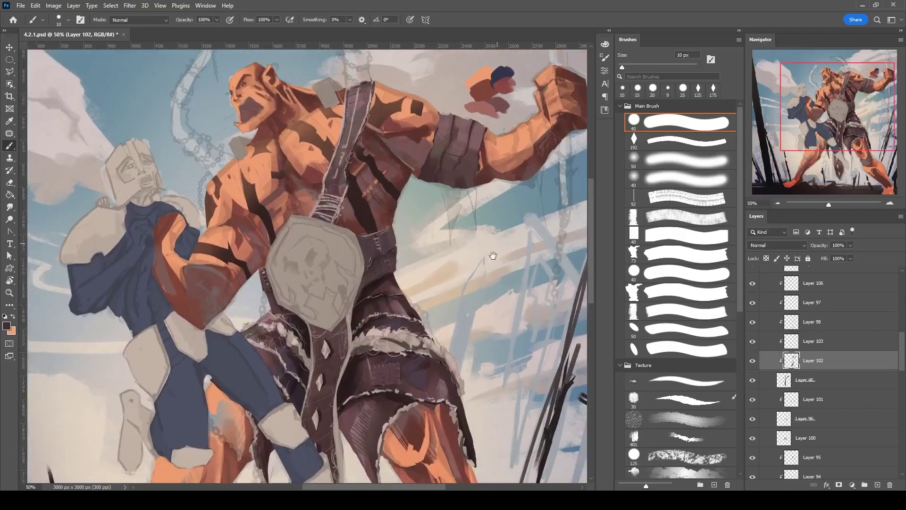
Add light stitching and frayed edge highlights to the upper-arm wrap, alternating diamond and round brushes from 10 to 20 px.
key("period")
left_click_drag(385, 219, 396, 227)
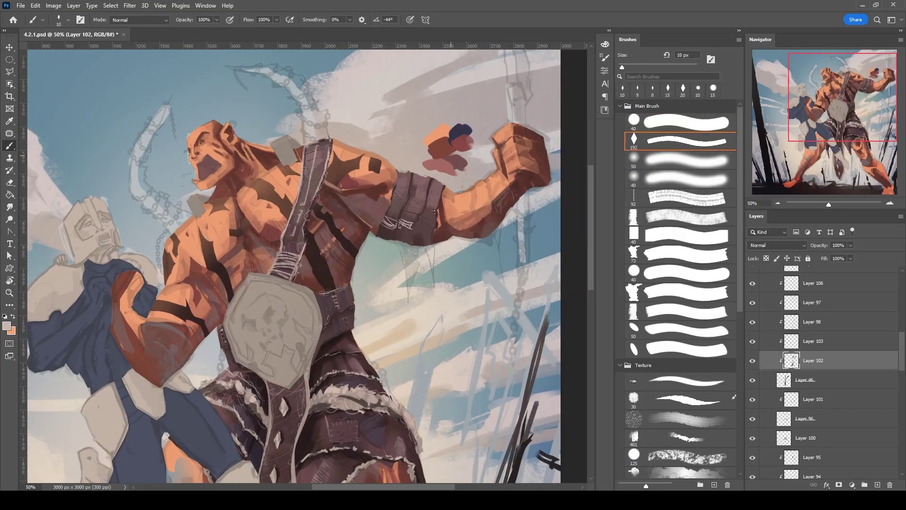
key("bracketright")
key("bracketright")
key("bracketright")
mouse_move(439, 203)
left_mouse_down()
mouse_move(374, 329)
mouse_move(378, 227)
left_mouse_up()
key("comma")
left_click_drag(384, 260, 338, 287)
key("bracketright")
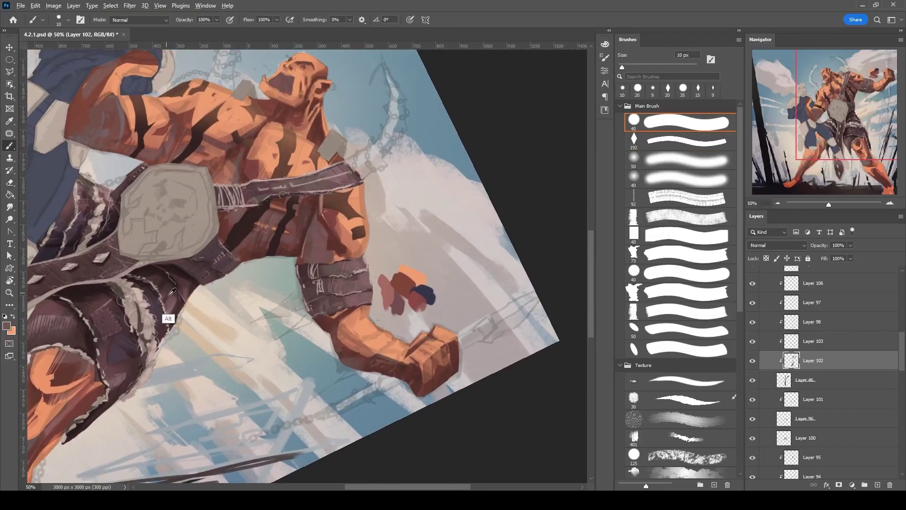
Darken the shadow side of the upper-arm wrap on a new clipped Layer 110 set to Multiply at 40% opacity.
scroll(582, 291, "down", 3)
scroll(287, 351, "up", 2)
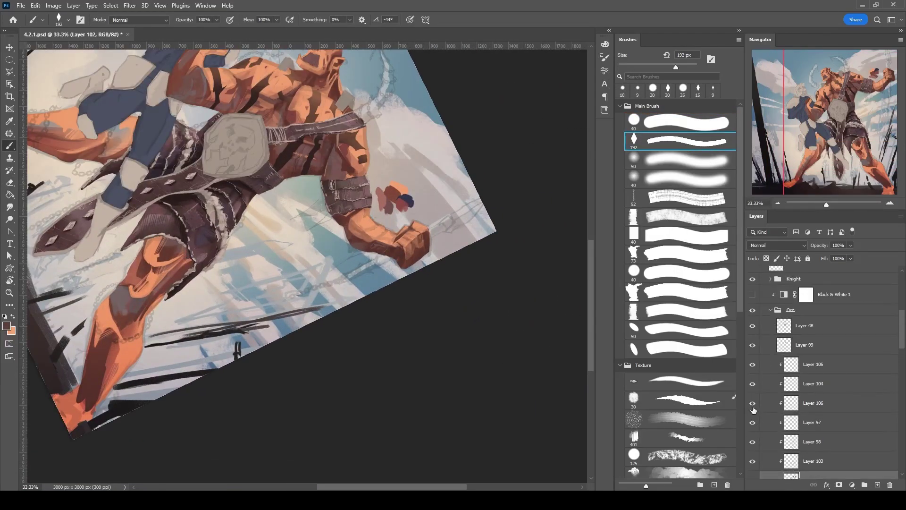
key("v")
left_click(243, 190)
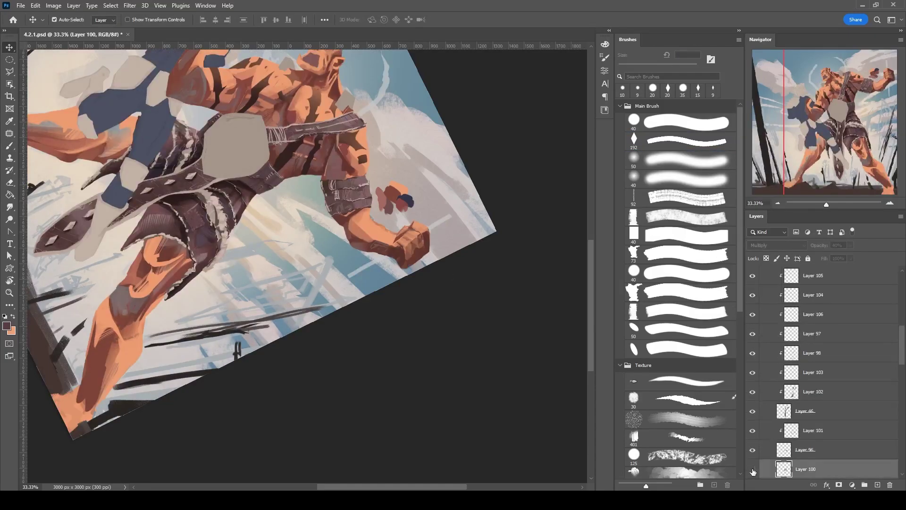
key("b")
key("period")
left_click(777, 245)
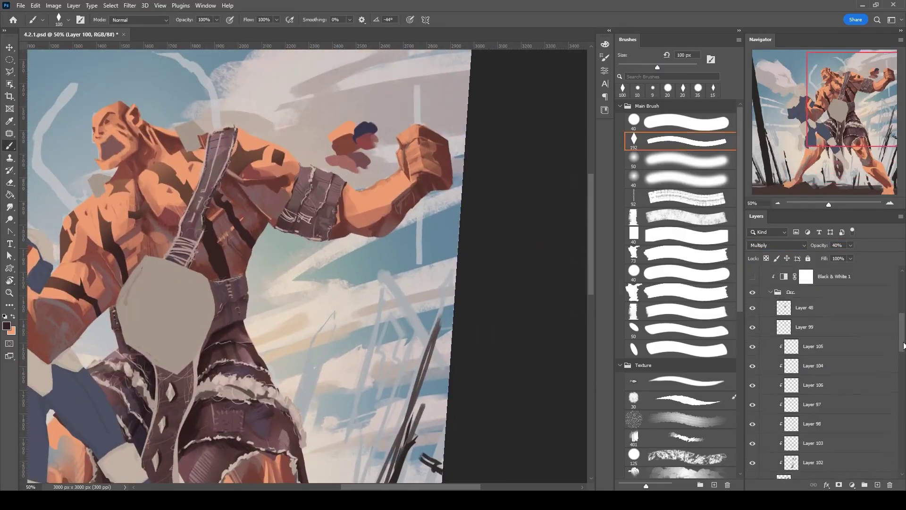
mouse_move(303, 201)
left_mouse_down()
mouse_move(283, 227)
mouse_move(326, 237)
left_mouse_up()
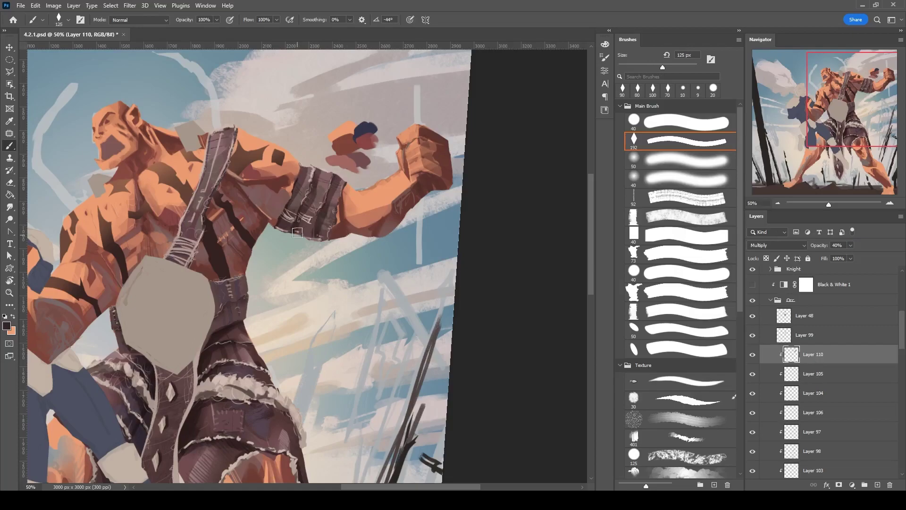
left_click_drag(326, 236, 283, 239)
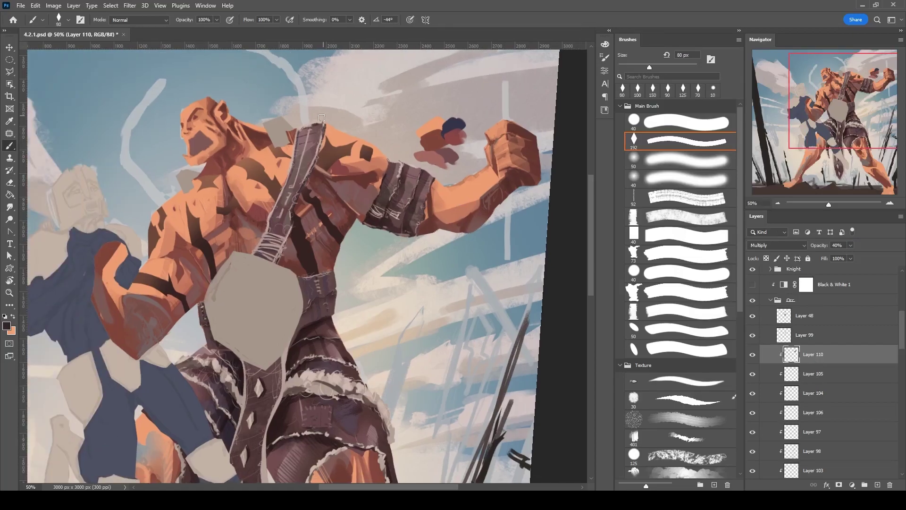
Deepen the shadows on the chest strap and waist leather with the diamond brush at 30 to 80 px, and save the file.
left_click_drag(322, 118, 284, 217)
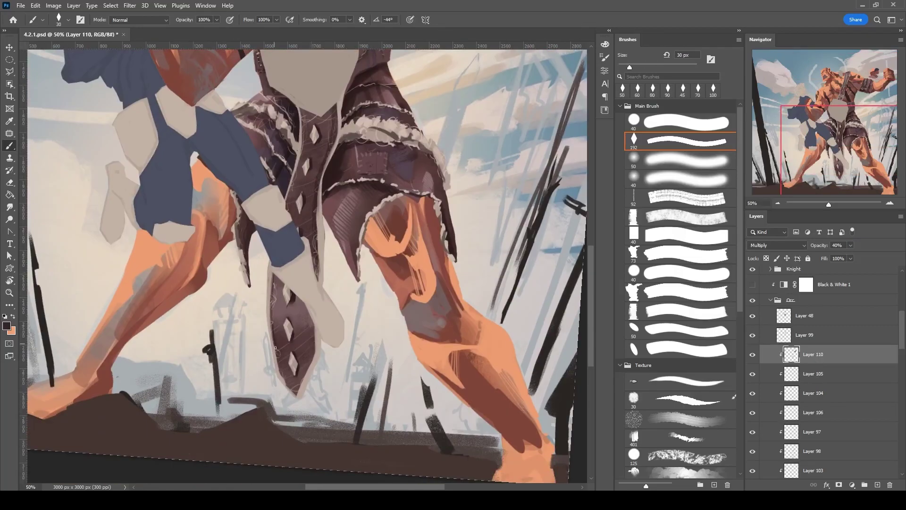
left_click_drag(307, 189, 338, 113)
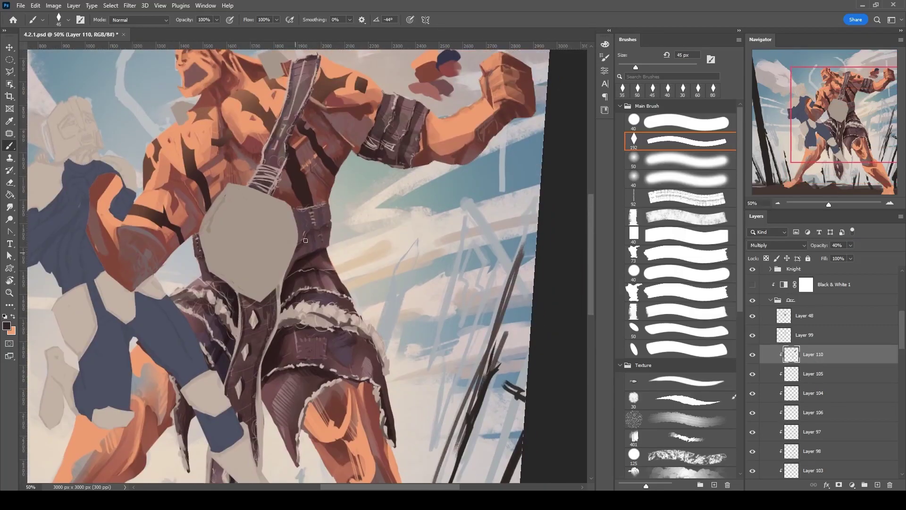
key("ctrl+minus")
key("ctrl+minus")
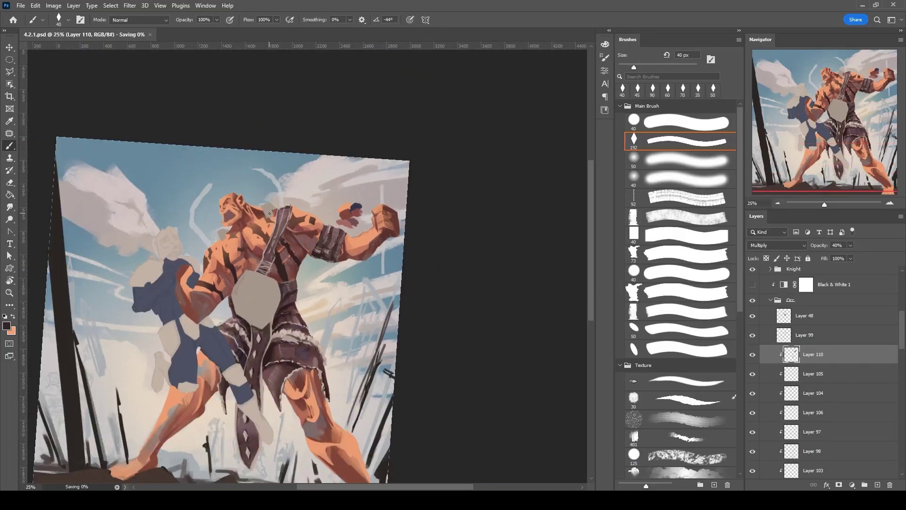
key("r")
left_click(146, 22)
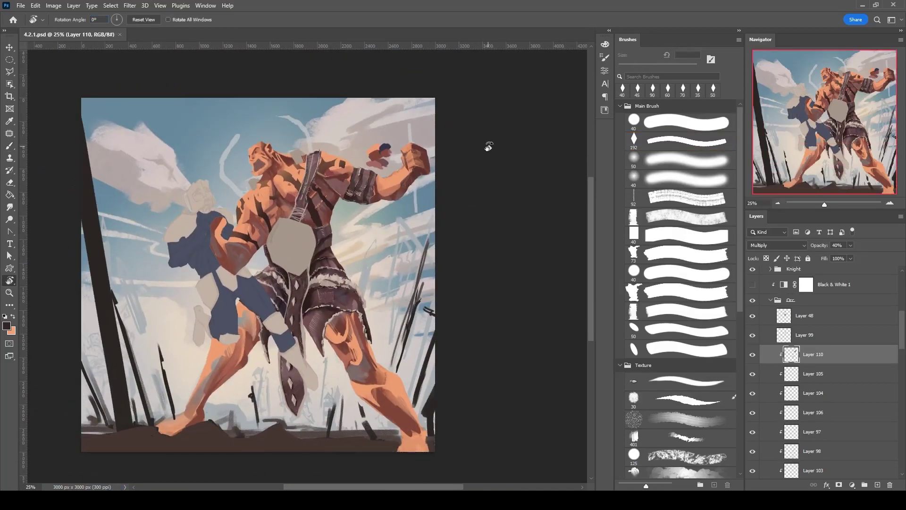
Paint light textured tones over the belt plate on a new clipped Layer 111.
key("ctrl+plus")
key("ctrl+shift+alt+n")
key("b")
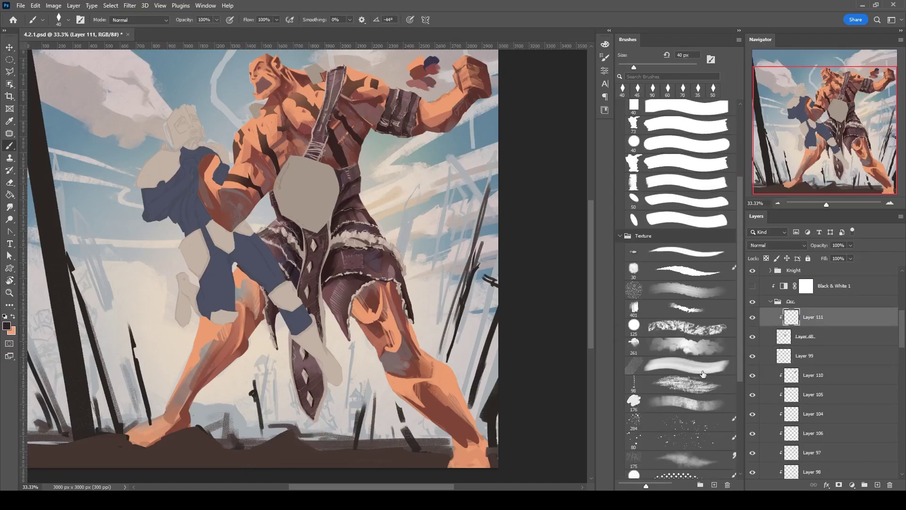
key("bracketright")
mouse_move(352, 151)
left_mouse_down()
mouse_move(307, 189)
mouse_move(324, 194)
mouse_move(312, 180)
left_mouse_up()
Paint curved horns framing the belt plate on a new Layer 112 released from the clipping mask, using the diamond brush.
key("ctrl+shift+alt+n")
key("comma")
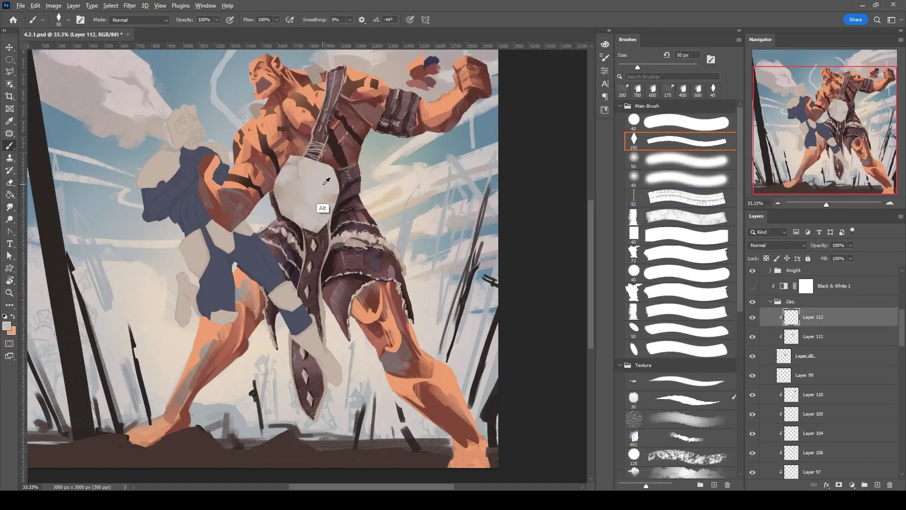
left_click_drag(351, 112, 384, 124)
right_click(384, 124, "alt+shift")
key("ctrl+alt+g")
key("e")
key("b")
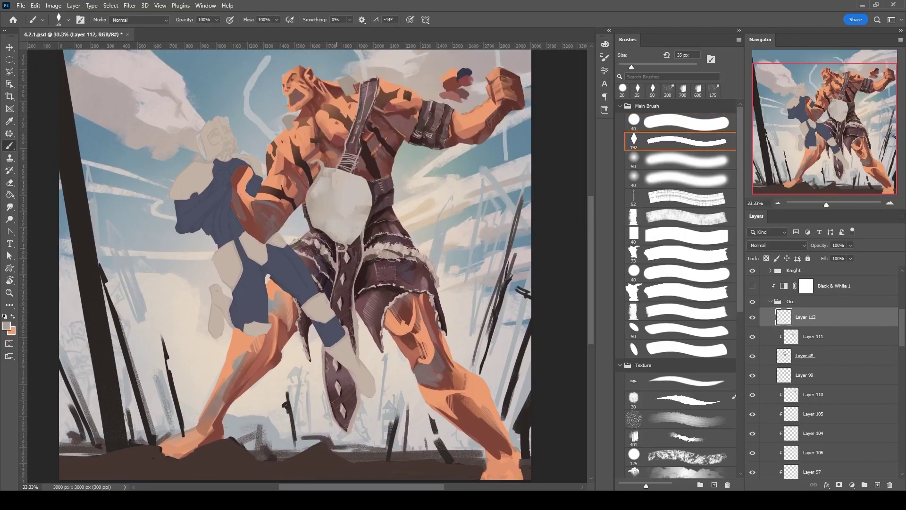
key("r")
mouse_move(324, 162)
left_mouse_down()
mouse_move(377, 236)
mouse_move(388, 282)
left_mouse_up()
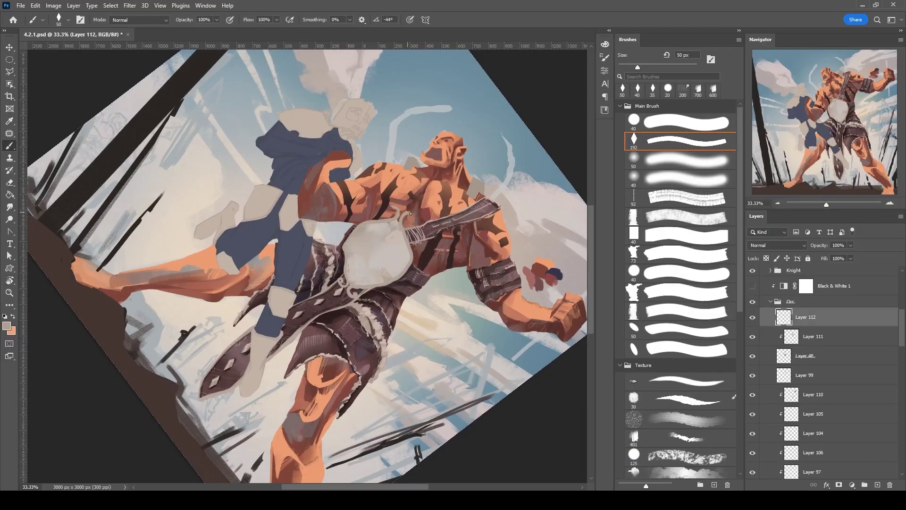
left_click_drag(407, 213, 374, 166)
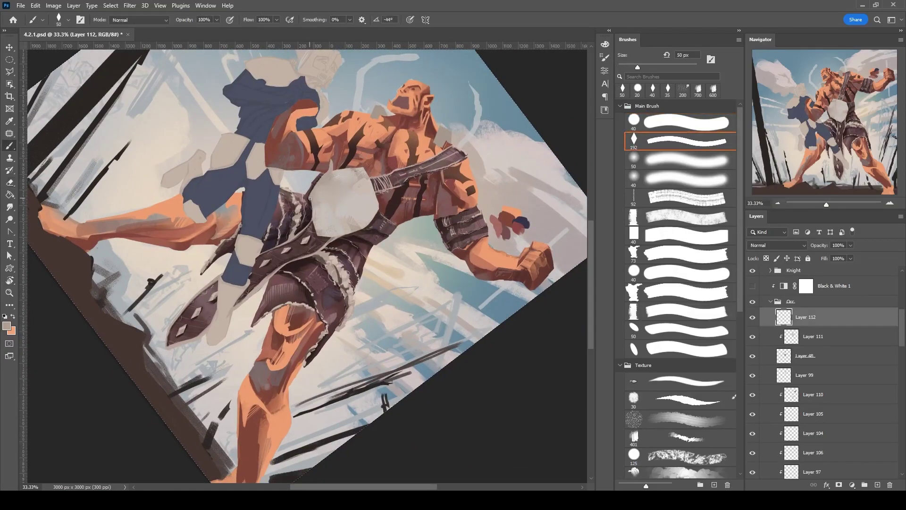
key("e")
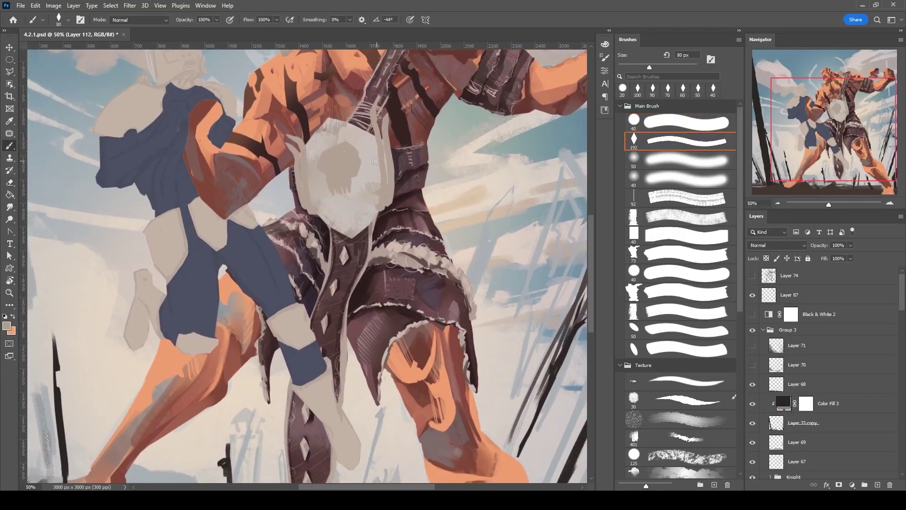
Try out a skull emblem on the belt plate, painting its eye sockets, nose and teeth on clipped Layer 113 and Layer 112.
key("l")
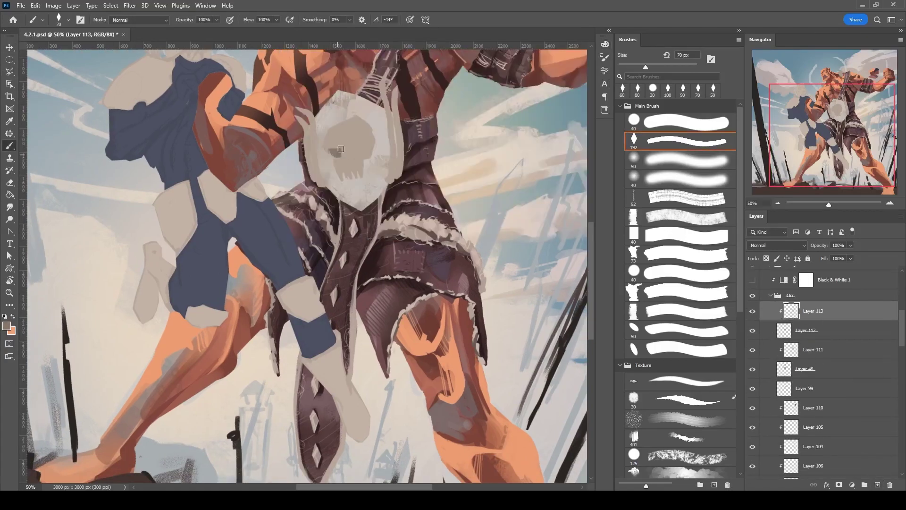
left_click_drag(341, 148, 359, 136)
key("e")
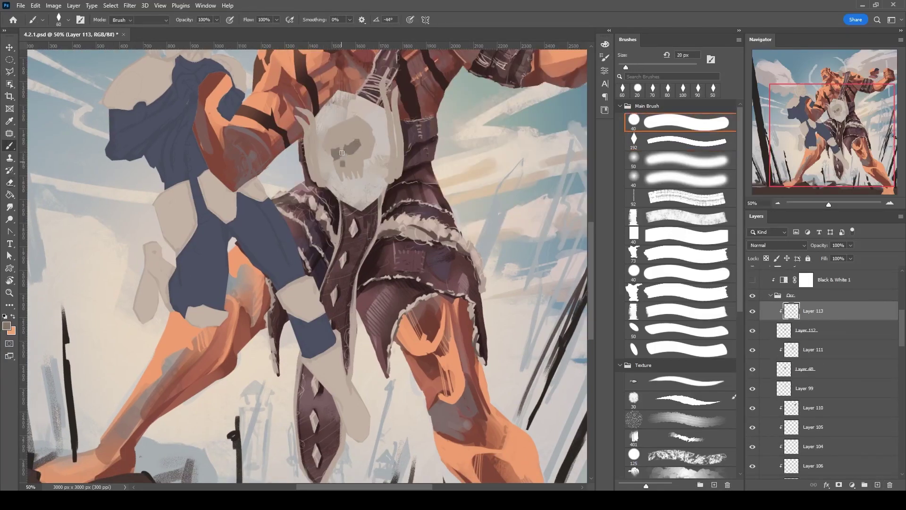
key("bracketleft")
key("b")
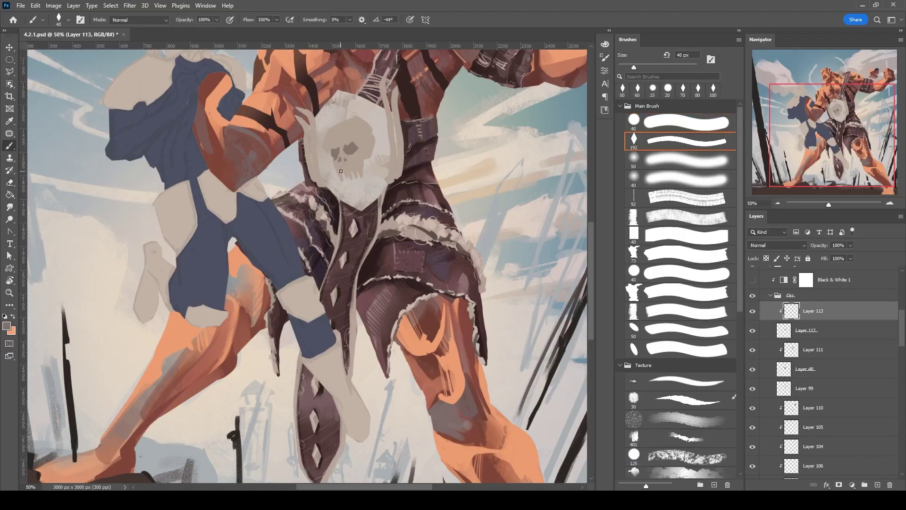
key("alt+bracketleft")
key("e")
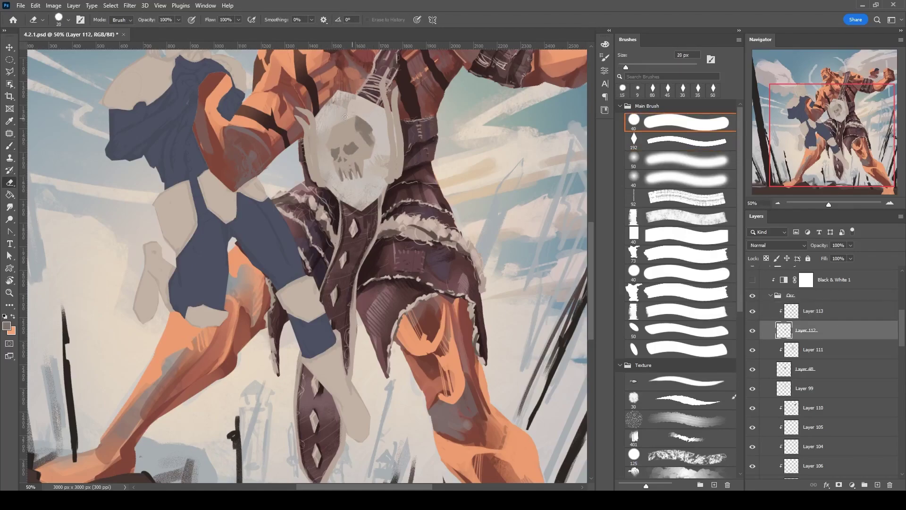
key("b")
Merge Layer 113 into Layer 112 and clear the skull emblem from the belt plate.
key("alt+shift+bracketright")
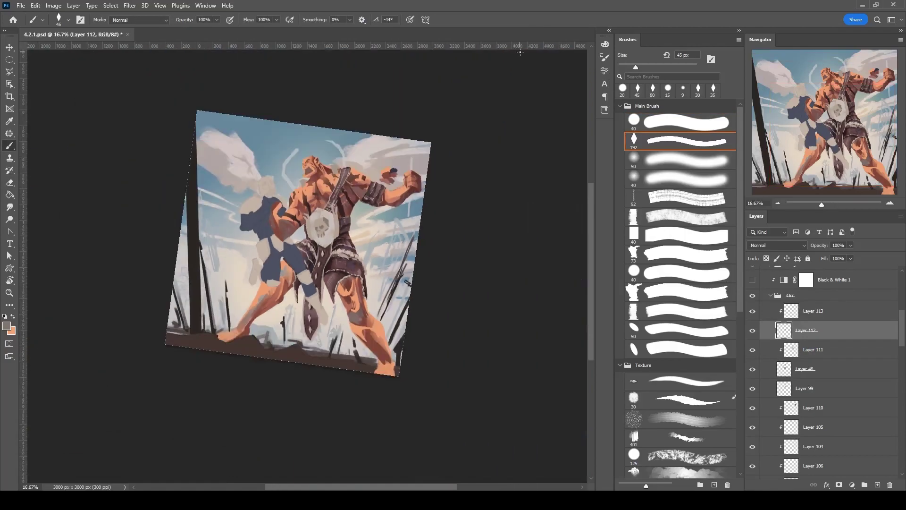
key("ctrl+e")
key("bracketleft")
key("ctrl+plus")
key("ctrl+plus")
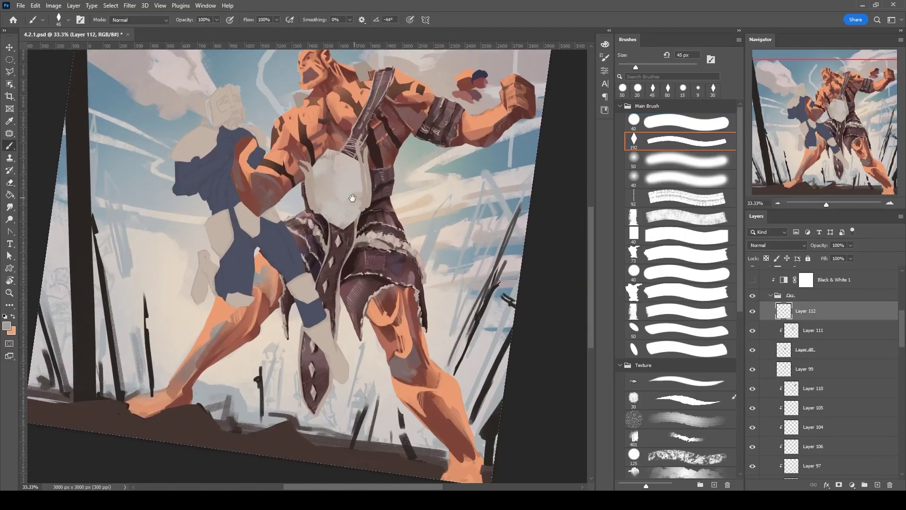
Rough in the base shape of a new skull emblem in the middle of the belt plate on Layer 112.
scroll(328, 146, "down", 1)
key("bracketright")
key("bracketright")
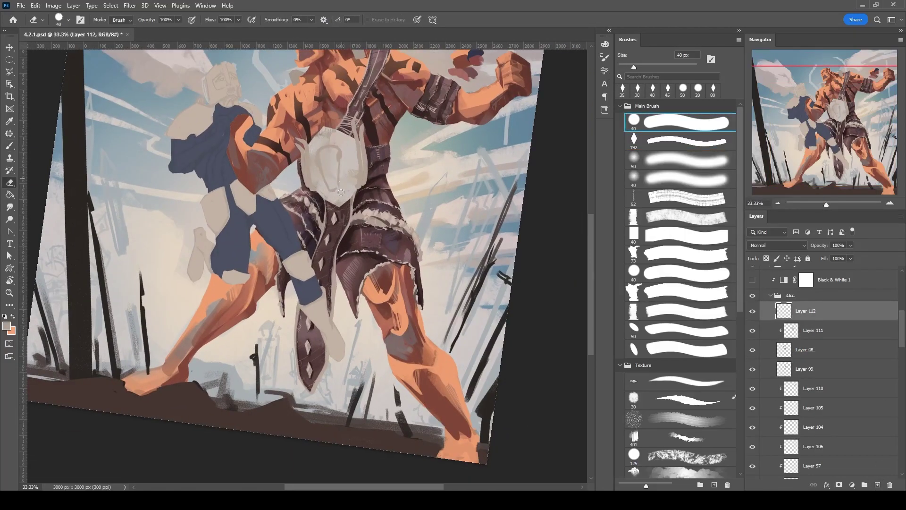
key("comma")
Paint the skull's dark eye and nose hollows on a new Layer 113 with the 40 px round brush, trimming them with the eraser.
key("ctrl+alt+shift+n")
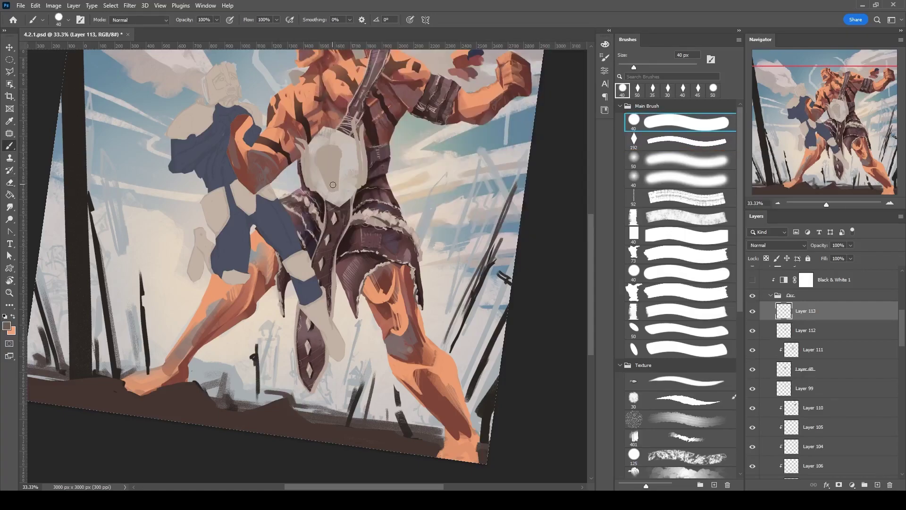
mouse_move(333, 177)
left_mouse_down()
mouse_move(327, 153)
mouse_move(330, 175)
left_mouse_up()
left_click(349, 170, "alt")
left_click_drag(330, 189, 330, 160)
key("e")
key("b")
key("e")
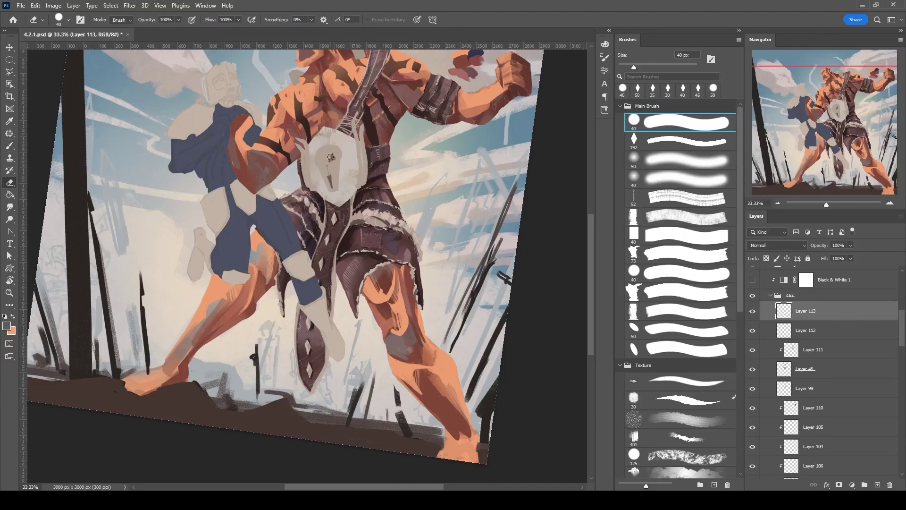
key("b")
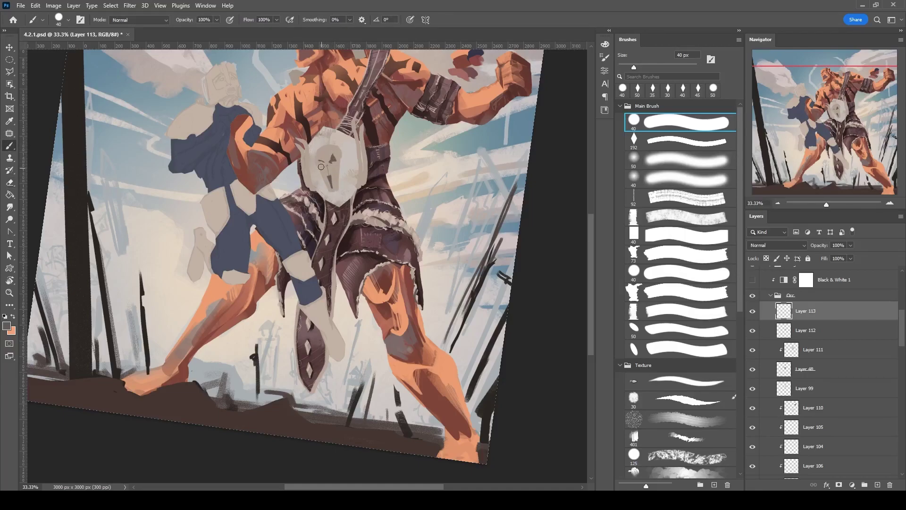
Refine the skull's eye sockets and nose on Layer 113 with the oval brush and the eraser.
left_click(715, 337)
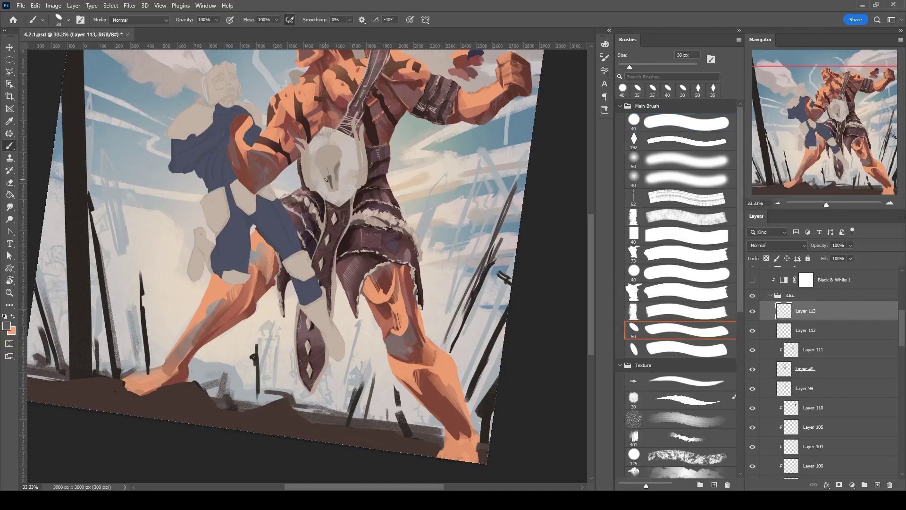
key("bracketright")
scroll(318, 172, "up", 1)
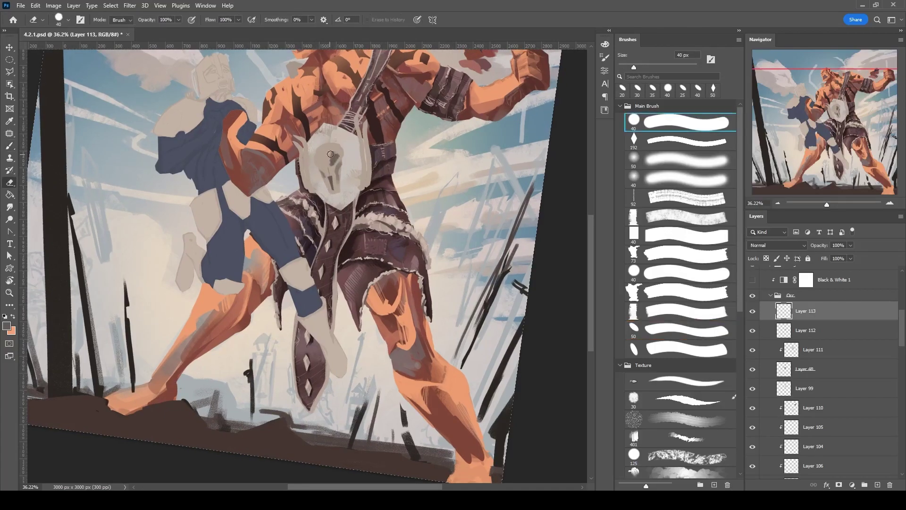
key("e")
key("b")
key("e")
key("b")
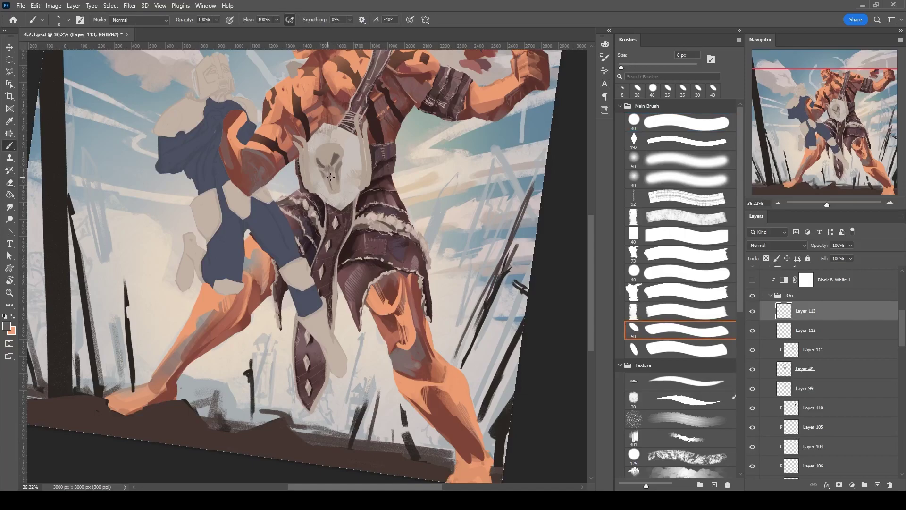
left_click_drag(329, 177, 333, 191)
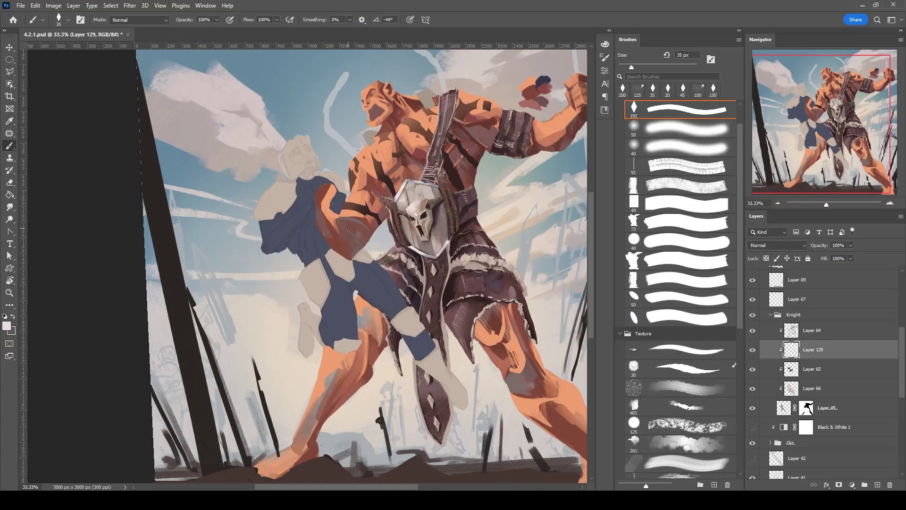
Paint broad tonal variation over the knight's blue clothing on Layer 129 with the diamond brush at 125 px in a sampled blue.
left_click(320, 265, "alt")
key("bracketright")
key("bracketright")
key("bracketright")
key("bracketright")
key("bracketright")
key("bracketright")
key("bracketright")
key("bracketright")
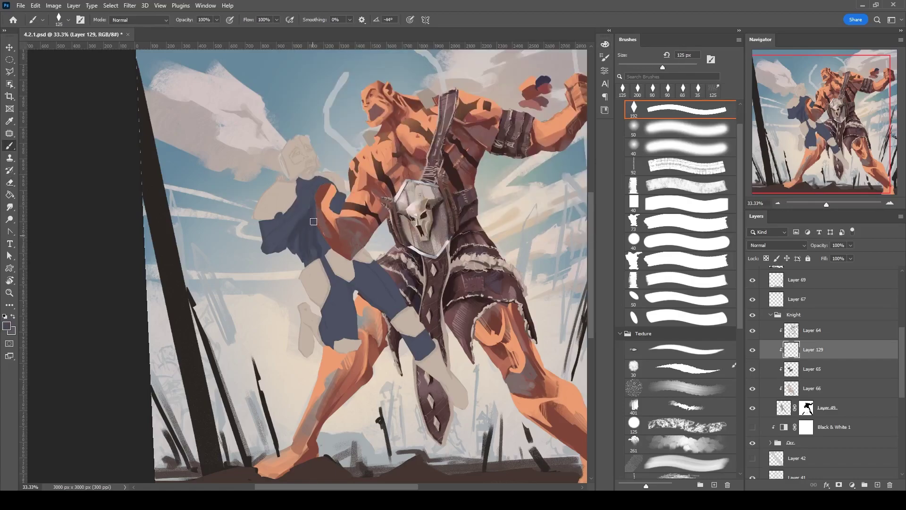
left_click_drag(326, 331, 269, 263)
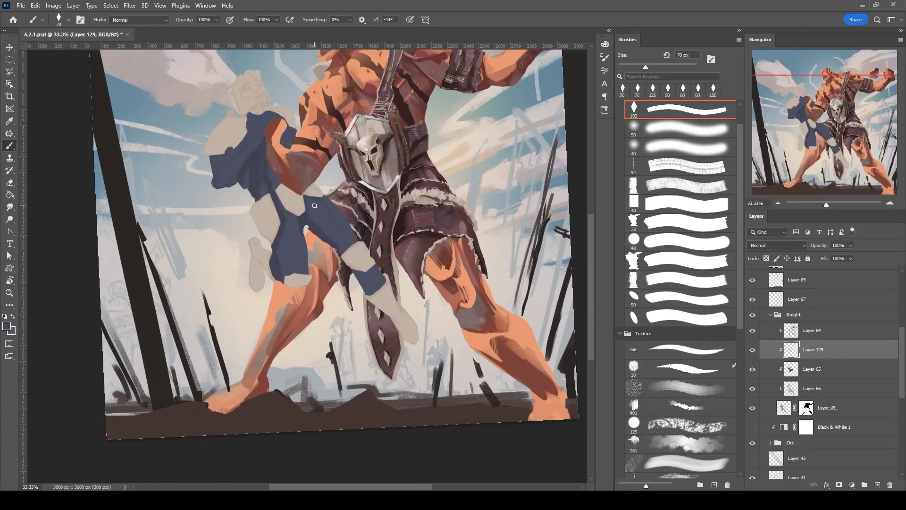
Rework the broad shading of the knight's tunic on Layer 129 with an enlarged diamond brush and eraser.
key("bracketright")
key("bracketright")
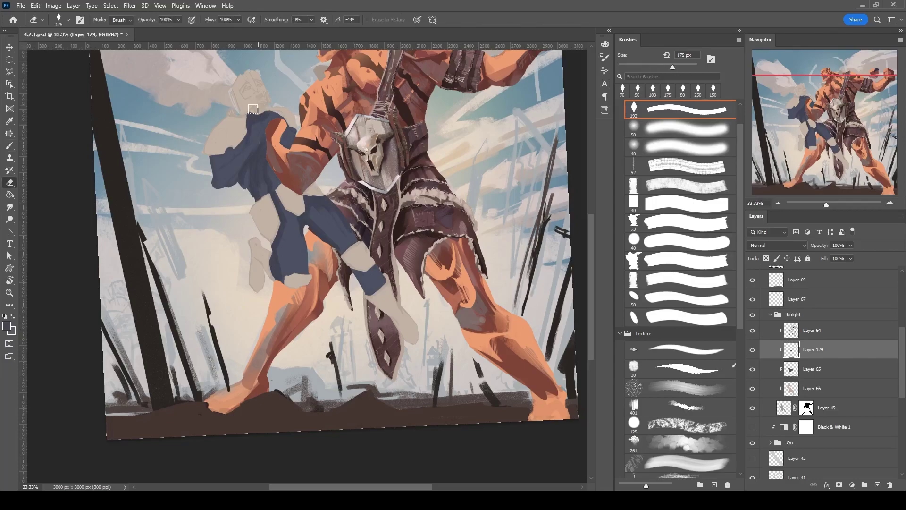
left_click_drag(217, 178, 203, 113)
key("bracketright")
key("bracketright")
key("bracketright")
key("bracketright")
key("bracketright")
key("bracketright")
left_click_drag(274, 73, 282, 141)
Add fine light marks to the front of the knight's tunic on a new clipped Layer 130 with a 15 px brush.
key("ctrl+shift+alt+n")
key("bracketleft")
key("bracketleft")
key("bracketleft")
key("bracketleft")
key("bracketleft")
key("bracketleft")
key("bracketleft")
key("bracketleft")
key("bracketleft")
key("bracketleft")
key("bracketleft")
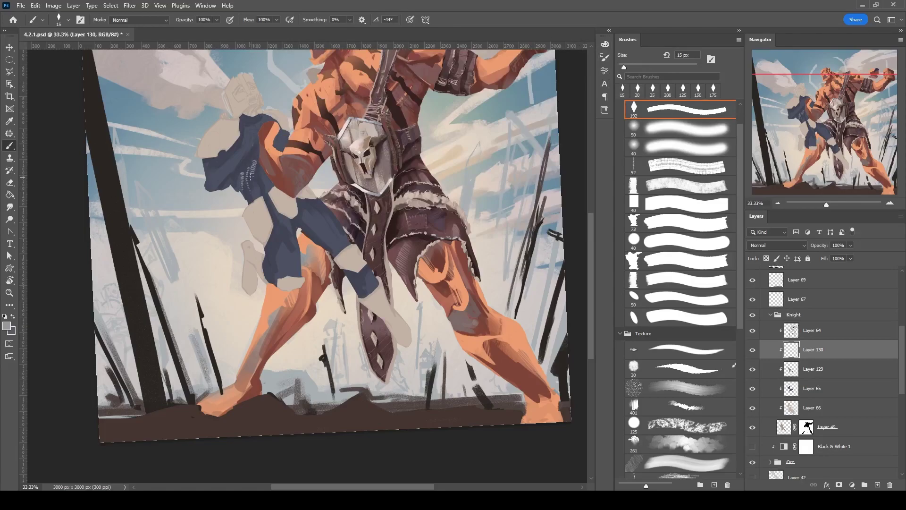
Paint light fold highlights on the tunic beside the orc's arm on a new clipped Layer 131, using a paler colour and a 45 px brush.
key("ctrl+shift+alt+n")
key("F6")
key("F6")
key("F6")
key("F6")
key("bracketright")
key("bracketright")
key("bracketright")
key("bracketright")
key("bracketright")
key("bracketright")
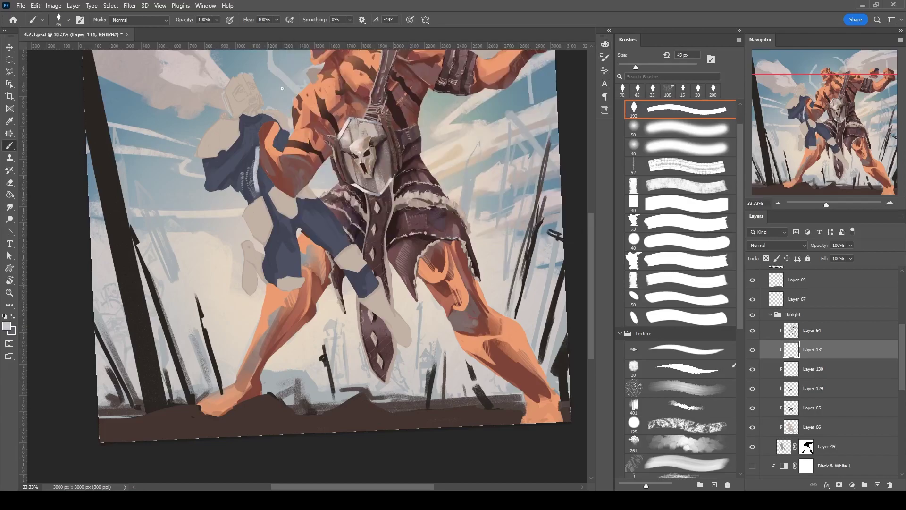
Blend the light tunic folds beside the orc's arm on Layer 131 with the oval brush.
key("ctrl+plus")
key("ctrl+plus")
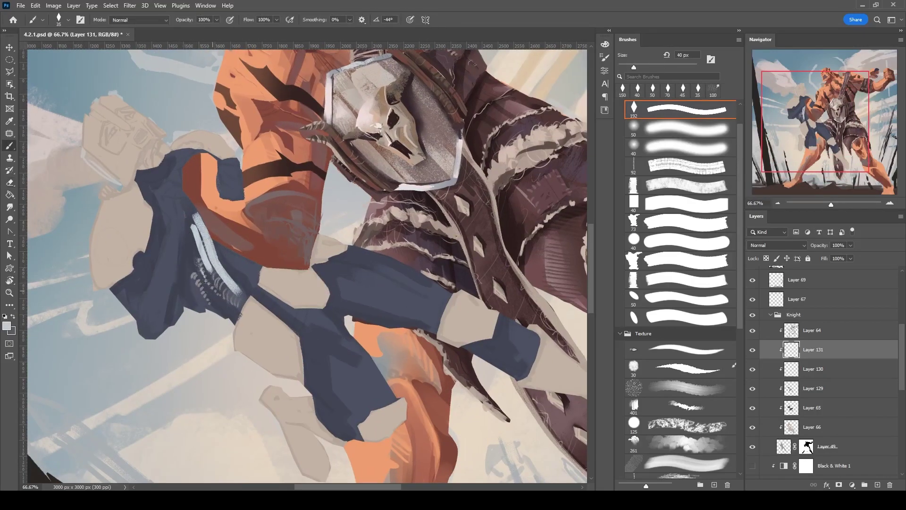
left_click(634, 299)
left_click_drag(227, 302, 201, 227)
key("bracketleft")
Paint sampled dark and mid tones over the tunic folds beside the orc's arm on a new Layer 132 above the clipped layers.
key("ctrl+shift+alt+n")
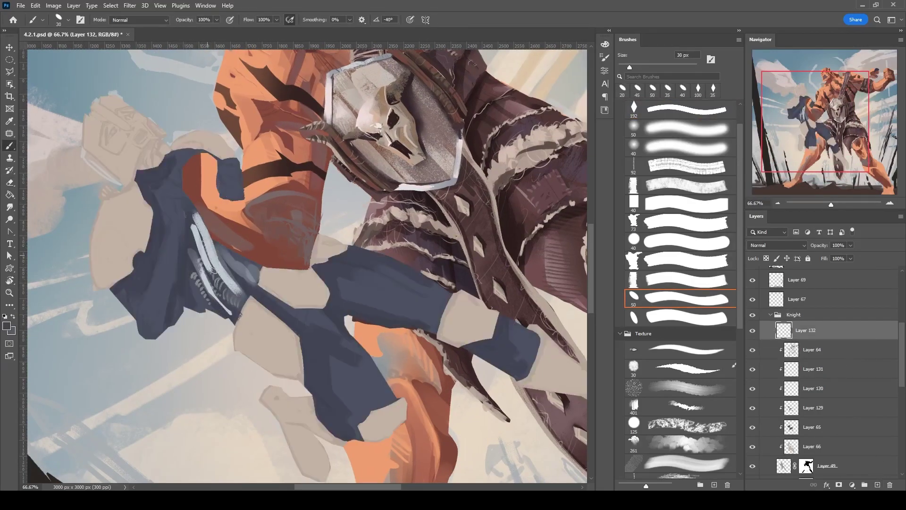
mouse_move(208, 278)
left_mouse_down()
mouse_move(191, 181)
mouse_move(229, 275)
mouse_move(192, 198)
mouse_move(207, 201)
mouse_move(188, 161)
left_mouse_up()
key("bracketleft")
left_click(198, 154, "alt")
left_click(198, 155)
left_click(191, 182, "alt")
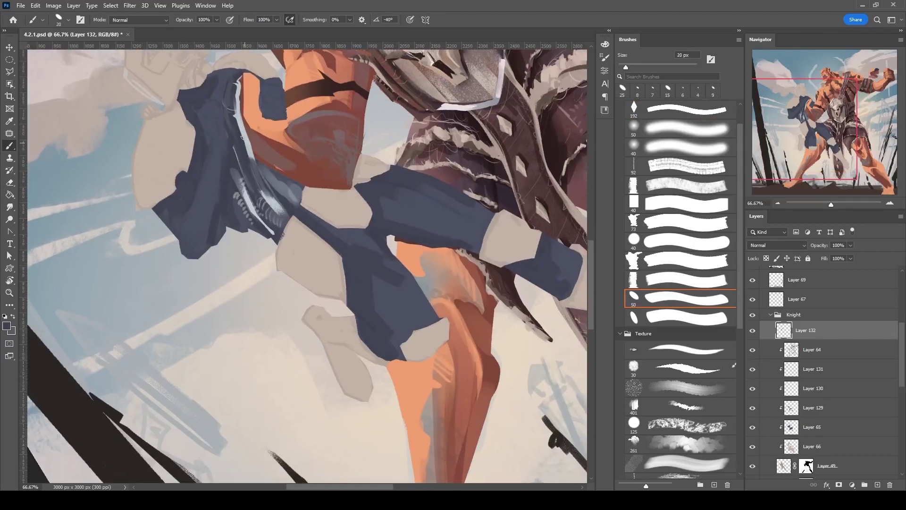
left_click_drag(269, 208, 236, 118)
mouse_move(253, 192)
left_mouse_down()
mouse_move(198, 192)
mouse_move(186, 179)
mouse_move(226, 206)
left_mouse_up()
Paint a lavender stroke along the tunic's hanging fold on Layer 132 and overlay it with a pale green picked from the colour wheel.
left_click(196, 189, "alt")
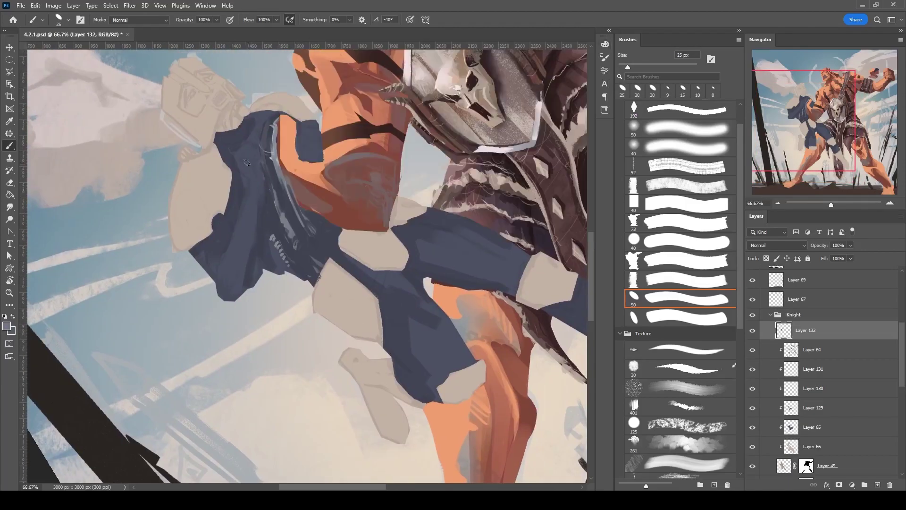
left_click_drag(246, 144, 229, 260)
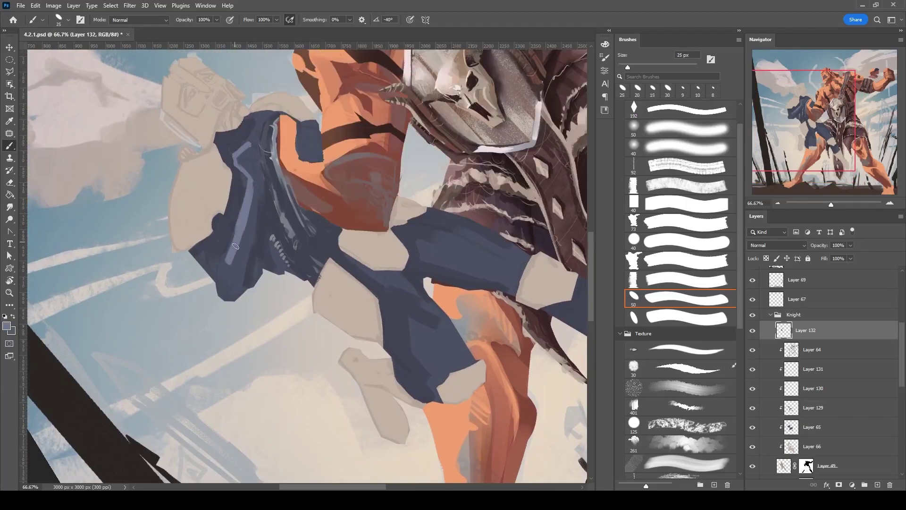
key("F6")
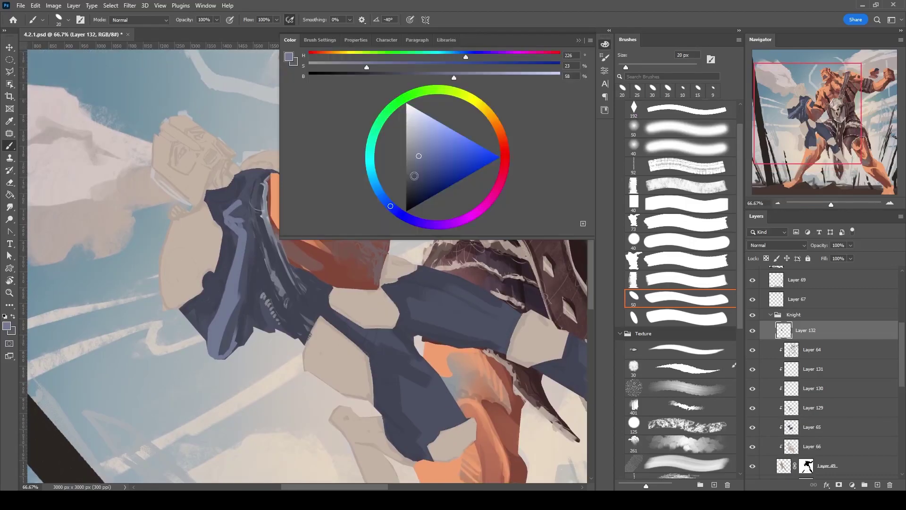
key("F6")
key("F6")
left_click(387, 114)
key("F6")
left_click_drag(243, 234, 216, 336)
left_click_drag(236, 202, 212, 342)
key("bracketright")
left_click_drag(233, 208, 253, 218)
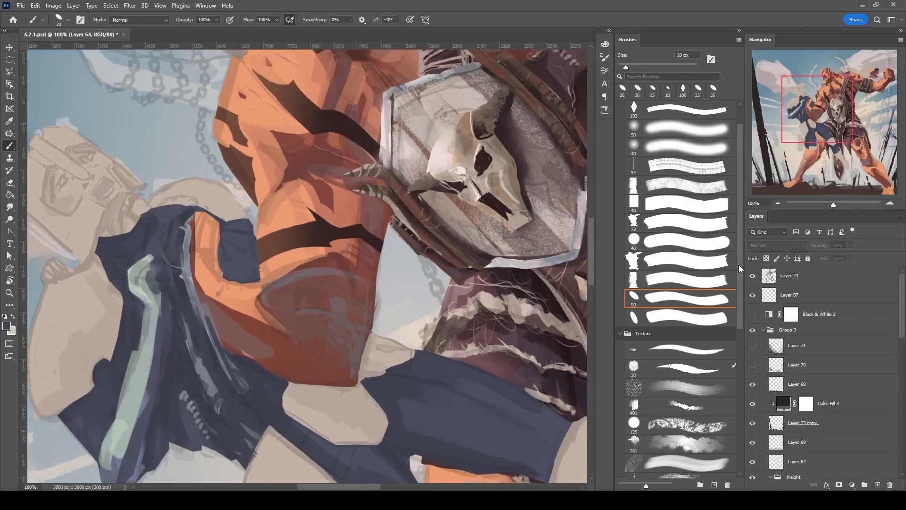
Define the tunic's collar and the long folds beside the orc's arm on Layer 132 with the diamond brush in sampled tones.
left_click(208, 214, "alt")
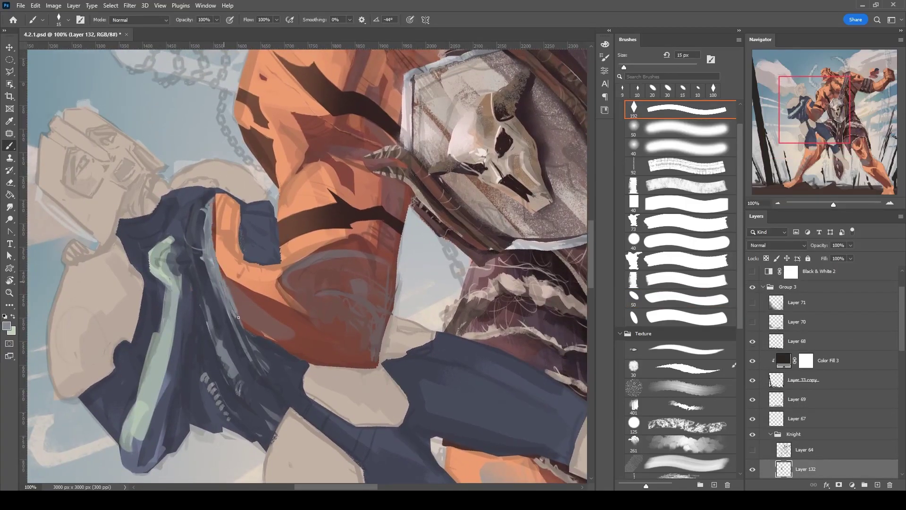
left_click(238, 335, "alt")
mouse_move(213, 208)
left_mouse_down()
mouse_move(240, 340)
mouse_move(234, 317)
left_mouse_up()
left_click(283, 373, "alt")
mouse_move(201, 227)
left_mouse_down()
mouse_move(215, 292)
mouse_move(194, 238)
left_mouse_up()
left_click_drag(194, 205, 198, 240)
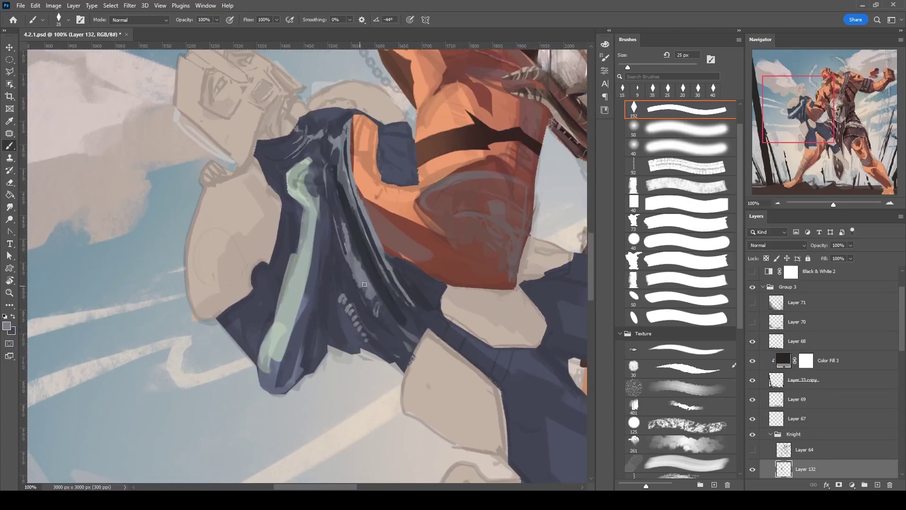
left_click_drag(373, 314, 361, 279)
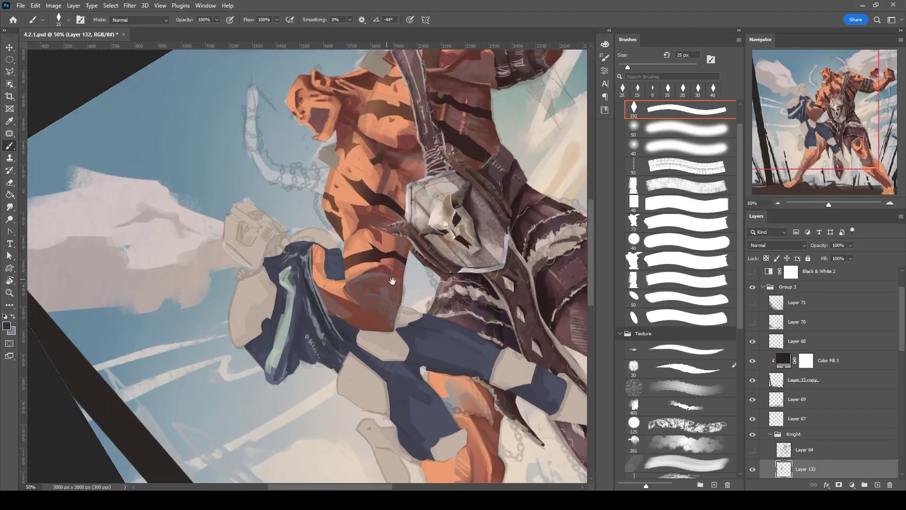
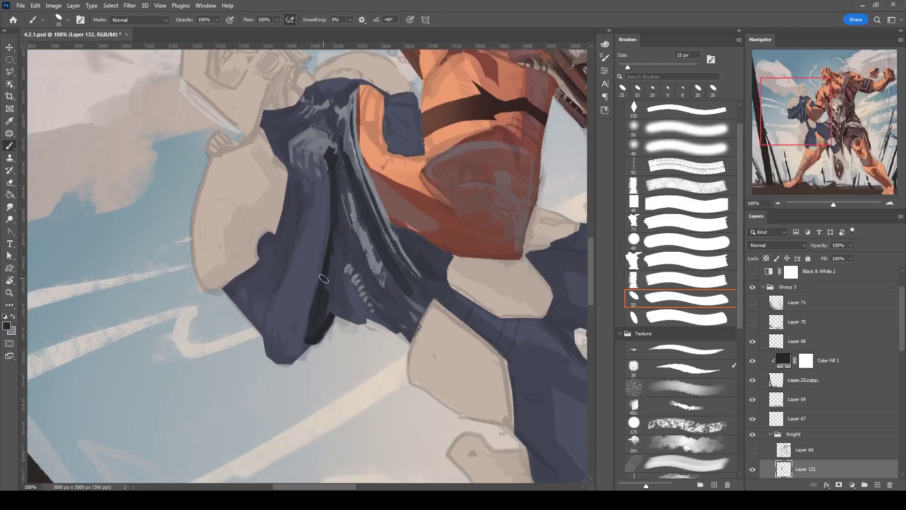
Model the tunic's hanging fold on Layer 132 with sampled dark and mid blues, using the oval brush.
key("ctrl+minus")
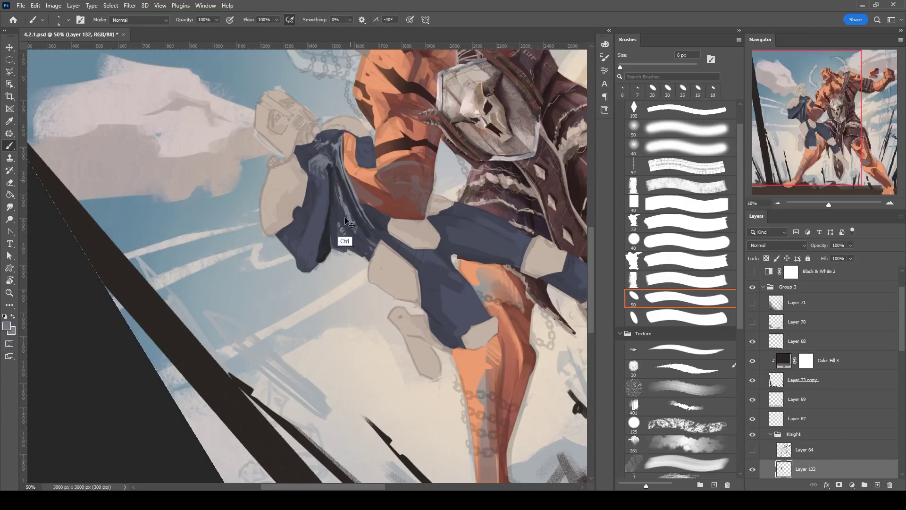
left_click_drag(307, 207, 309, 262)
left_click(318, 230, "alt")
left_click(308, 236, "alt")
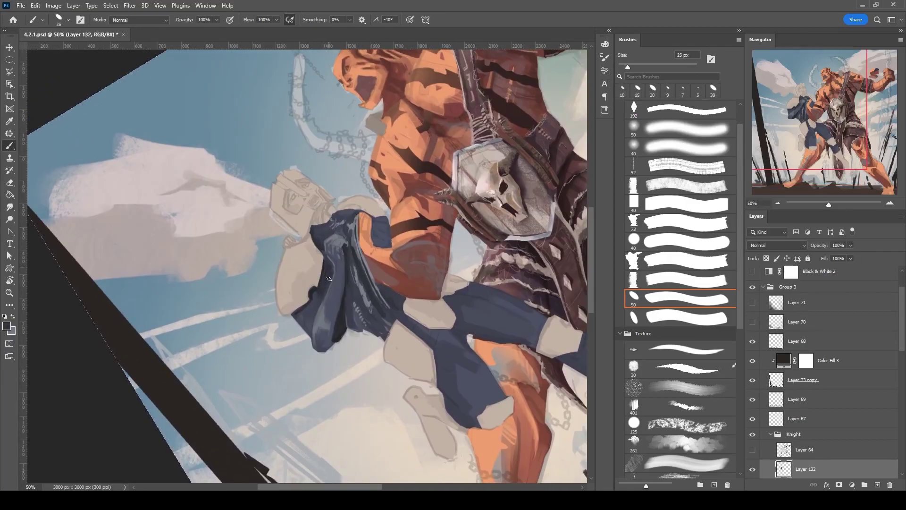
key("r")
left_click_drag(329, 279, 322, 124)
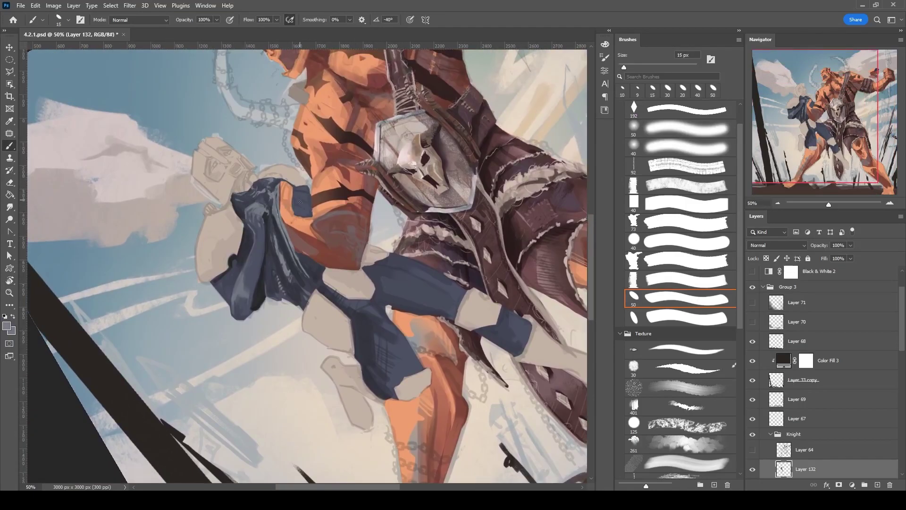
Paint darker blue shading onto the knight's trousers on Layer 132 with the oval brush.
left_click_drag(350, 191, 368, 164)
scroll(360, 76, "up", 2)
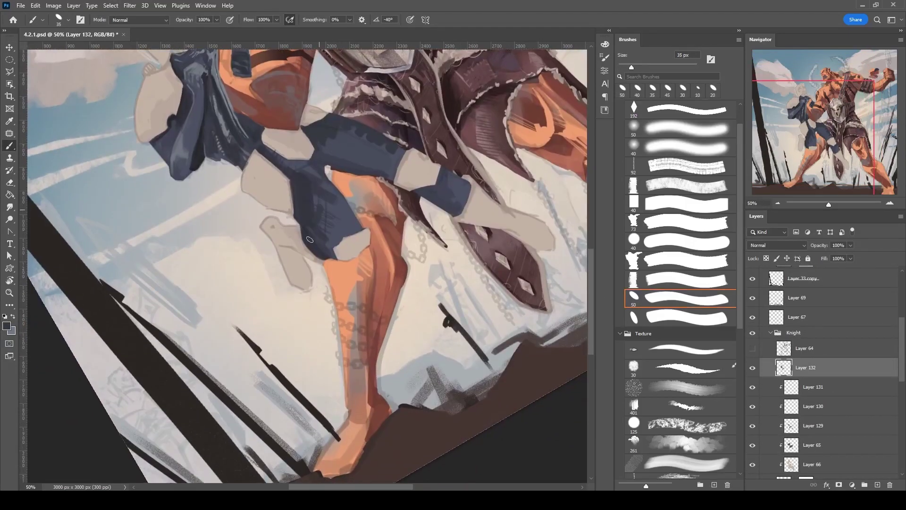
key("r")
left_click_drag(358, 156, 426, 208)
key("b")
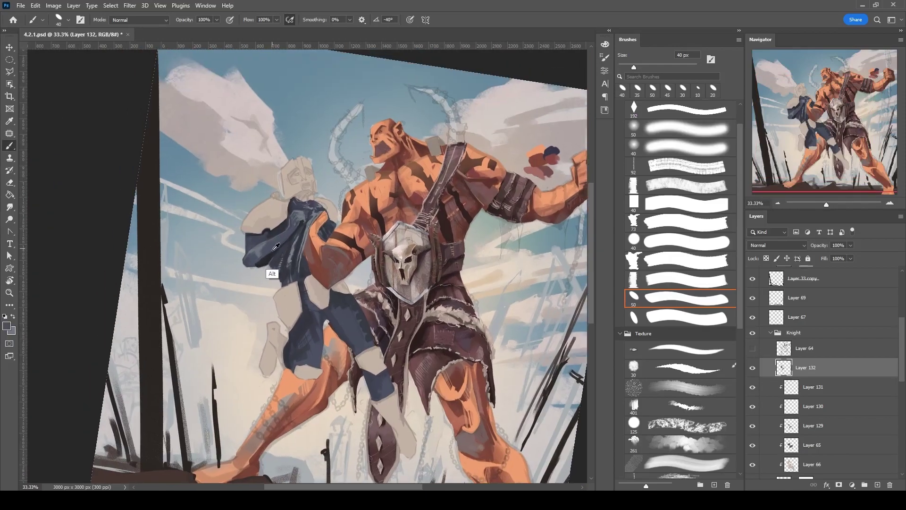
Paint light blue highlights along the knight's tunic folds on a new Layer 133 with a 10 to 15 px oval brush.
right_click(434, 152, "alt+shift")
key("r")
left_click_drag(331, 189, 264, 217)
key("ctrl+plus")
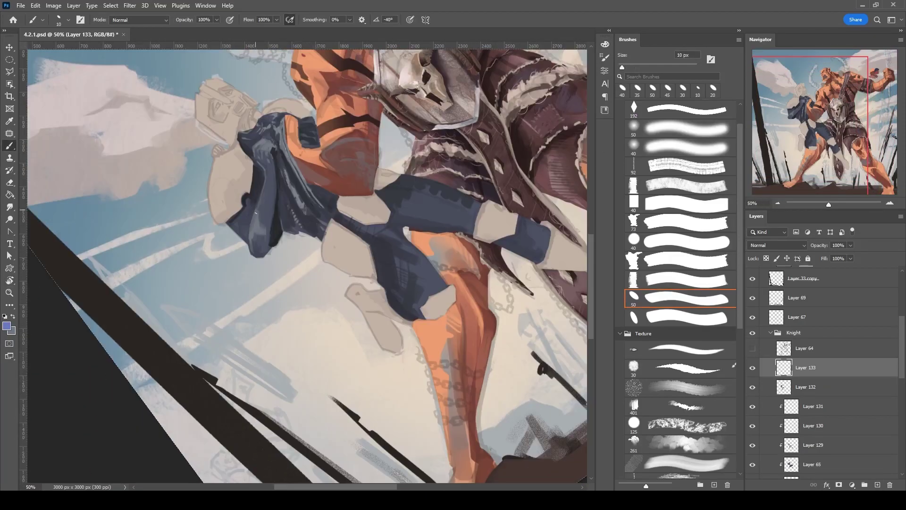
left_click_drag(334, 155, 362, 198)
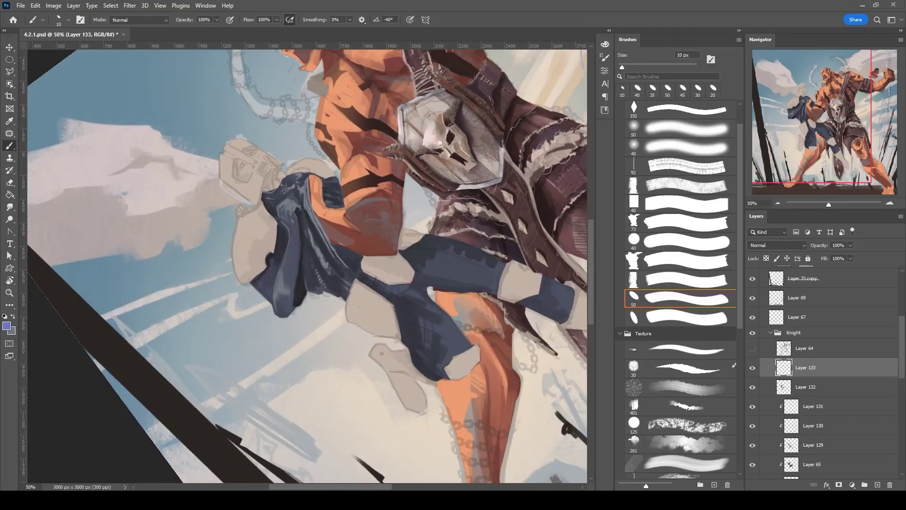
right_click(431, 156, "alt+shift")
mouse_move(284, 283)
left_mouse_down()
mouse_move(279, 300)
mouse_move(311, 234)
left_mouse_up()
key("bracketright")
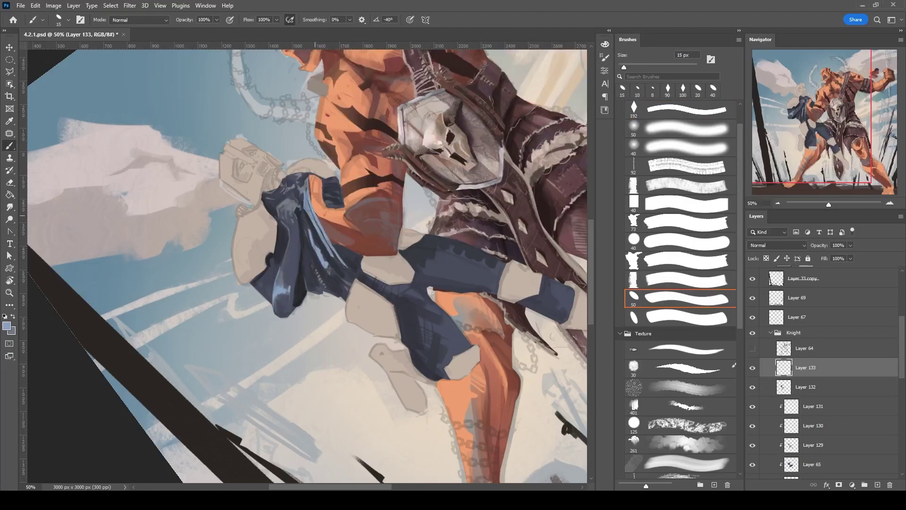
mouse_move(289, 208)
left_mouse_down()
mouse_move(331, 203)
mouse_move(359, 237)
left_mouse_up()
Paint light blue highlights on both thighs of the knight's trousers on Layer 133 with the oval brush.
key("bracketright")
key("bracketright")
key("bracketright")
key("bracketright")
mouse_move(373, 302)
left_mouse_down()
mouse_move(337, 259)
mouse_move(358, 293)
left_mouse_up()
key("bracketleft")
mouse_move(307, 302)
left_mouse_down()
mouse_move(333, 234)
mouse_move(311, 232)
left_mouse_up()
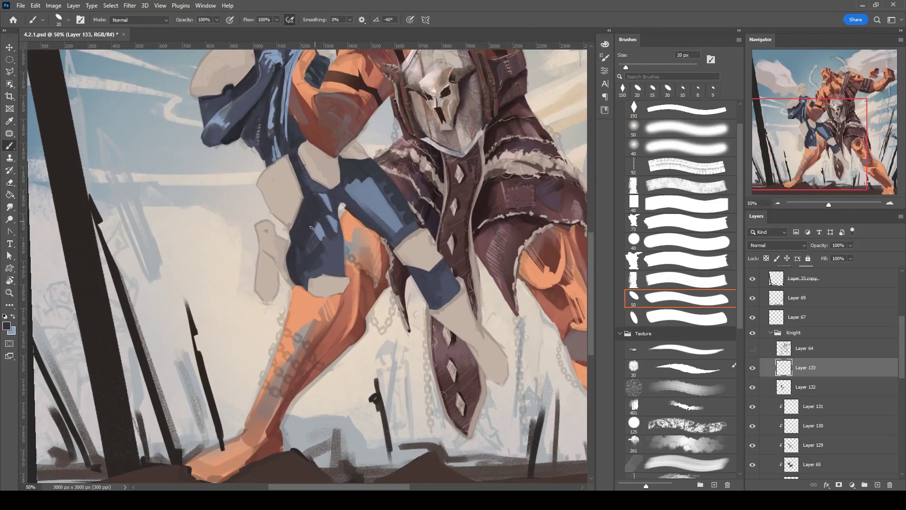
key("bracketright")
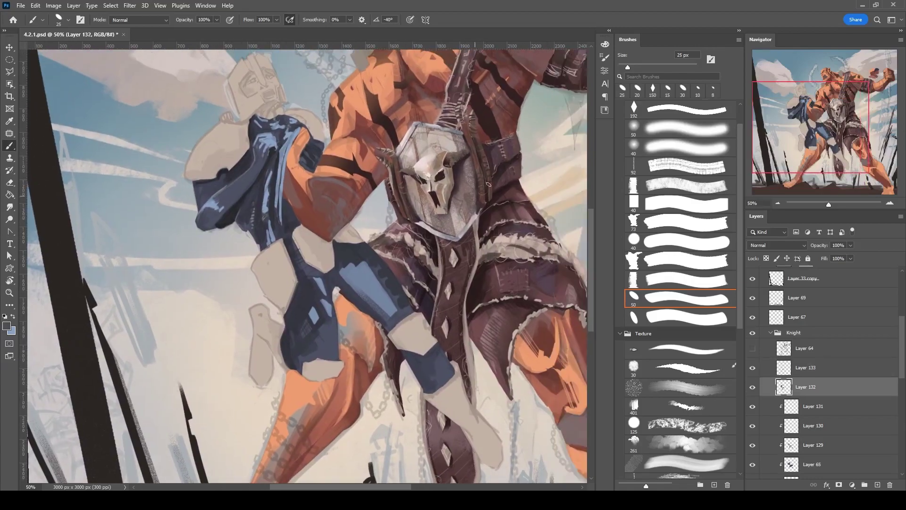
Check the blend modes for Layer 133, keep it on Normal and lower its opacity to 70%.
key("ctrl+minus")
key("ctrl+minus")
key("ctrl+minus")
left_click(779, 245)
scroll(780, 307, "down", 3)
left_click(780, 245)
left_click(851, 245)
left_click_drag(850, 255, 830, 256)
key("ctrl+plus")
key("ctrl+plus")
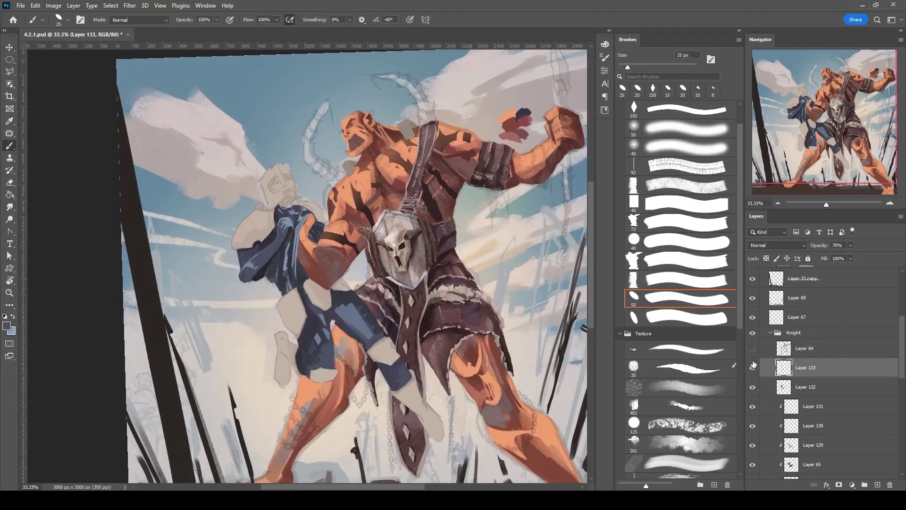
Hide Layer 133 and paint new highlights on the knight's tunic folds and thighs on a new layer above Layer 132 with the oval brush.
left_click(779, 386)
key("ctrl+shift+alt+n")
left_click(752, 367)
key("bracketright")
left_click(303, 165, "alt")
left_click_drag(245, 278, 278, 243)
key("bracketleft")
left_click_drag(283, 279, 298, 226)
key("bracketright")
mouse_move(317, 313)
left_mouse_down()
mouse_move(331, 350)
mouse_move(370, 312)
left_mouse_up()
Recolour the new highlights pale yellow with a clipped Color Fill layer and compare its blend modes.
left_click(777, 245)
left_click(779, 359)
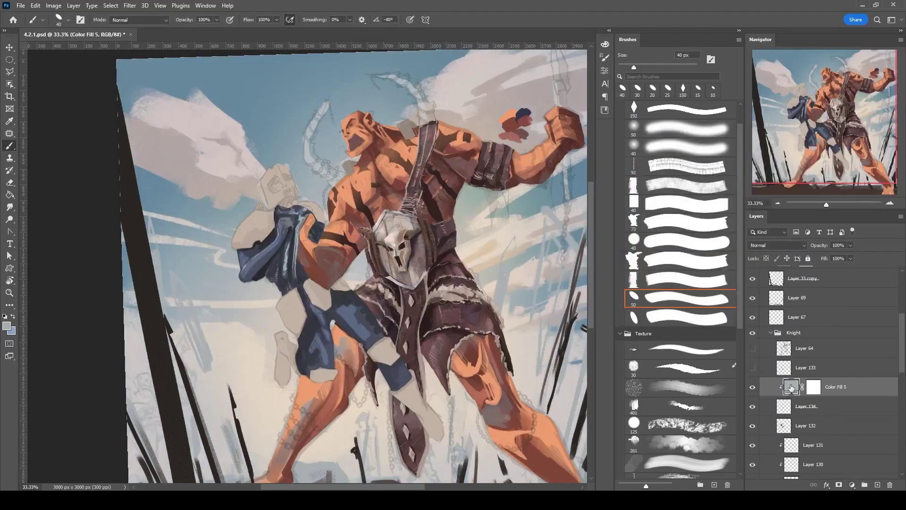
double_click(791, 386)
left_click_drag(542, 169, 546, 165)
mouse_move(638, 269)
left_mouse_down()
mouse_move(639, 259)
mouse_move(641, 267)
left_mouse_up()
key("Return")
key("b")
left_click(777, 245)
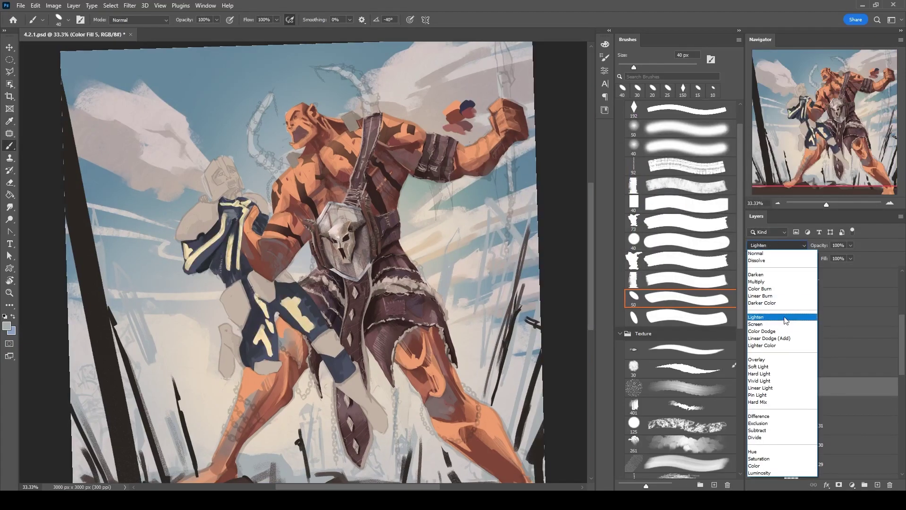
left_click(774, 374)
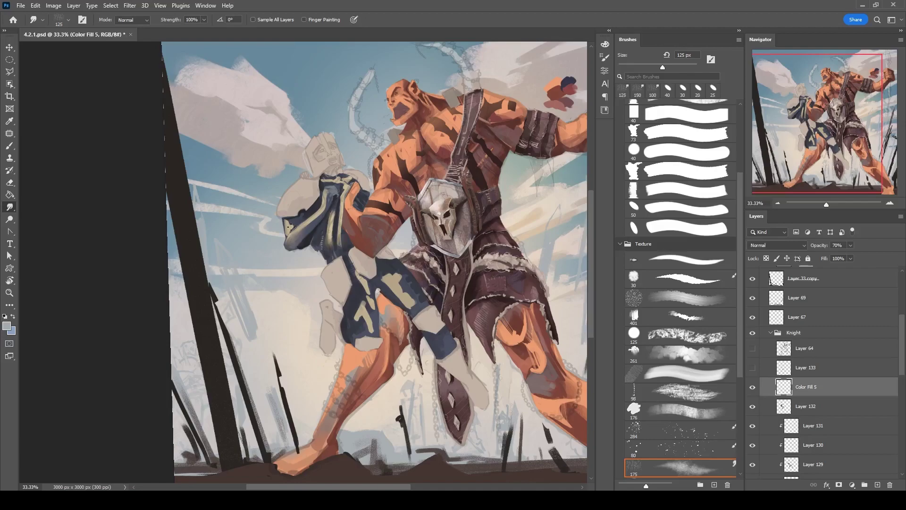
Smudge the pale yellow highlights into the tunic and trousers and lower the Color Fill 5 layer's opacity to 40%.
scroll(680, 189, "up", 3)
left_click(680, 299)
key("b")
left_click_drag(819, 245, 829, 246)
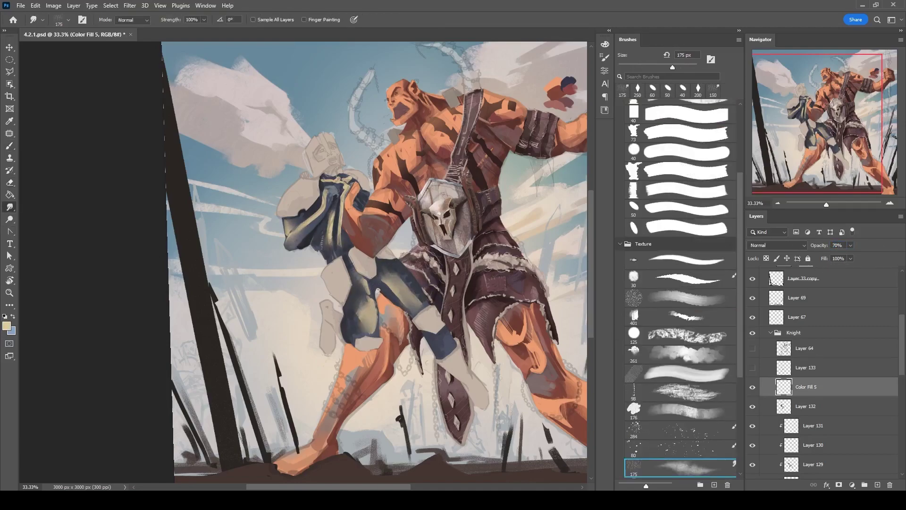
key("bracketleft")
key("bracketleft")
key("bracketleft")
left_click_drag(343, 236, 329, 192)
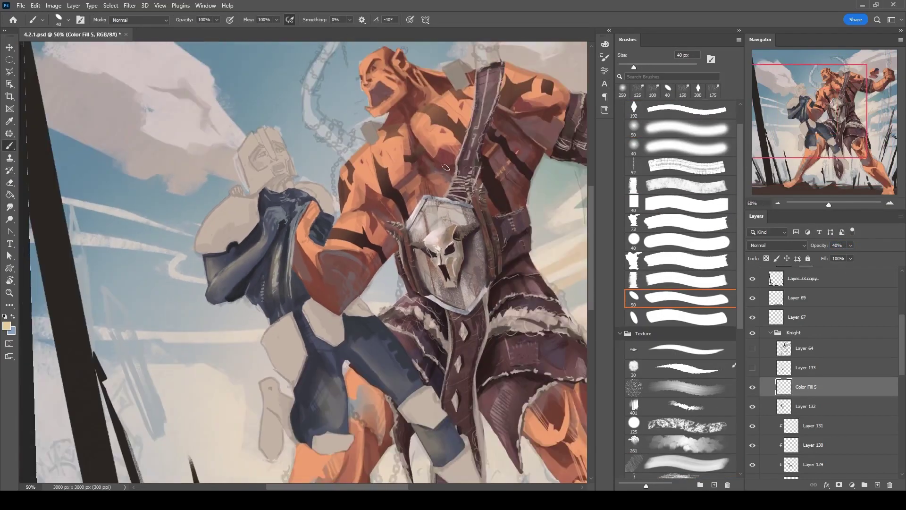
Block in the knight's forearm guard, shoulder plate and helmet in grey-blue on a new Layer 134 with the diamond brush, starting at 15 px.
left_click(728, 111)
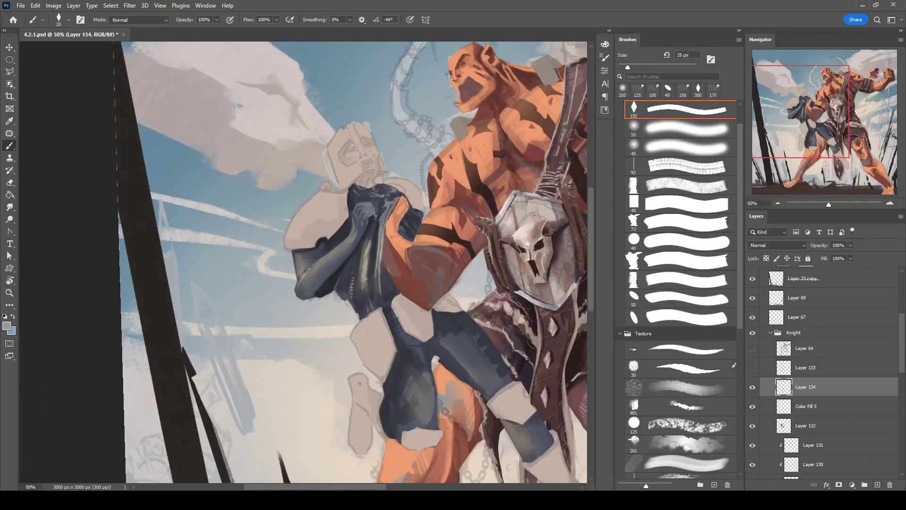
key("bracketleft")
left_click_drag(309, 268, 338, 279)
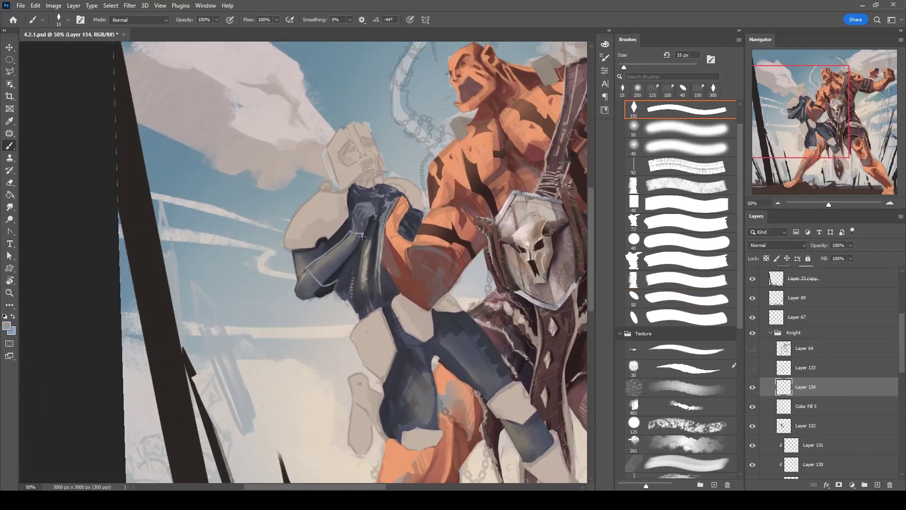
mouse_move(322, 277)
left_mouse_down()
mouse_move(340, 283)
mouse_move(338, 221)
left_mouse_up()
key("bracketleft")
mouse_move(374, 160)
left_mouse_down()
mouse_move(382, 198)
mouse_move(366, 248)
left_mouse_up()
key("bracketright")
key("bracketright")
mouse_move(332, 280)
left_mouse_down()
mouse_move(303, 278)
mouse_move(352, 224)
mouse_move(364, 249)
mouse_move(364, 221)
mouse_move(323, 252)
mouse_move(321, 279)
left_mouse_up()
key("bracketright")
key("bracketright")
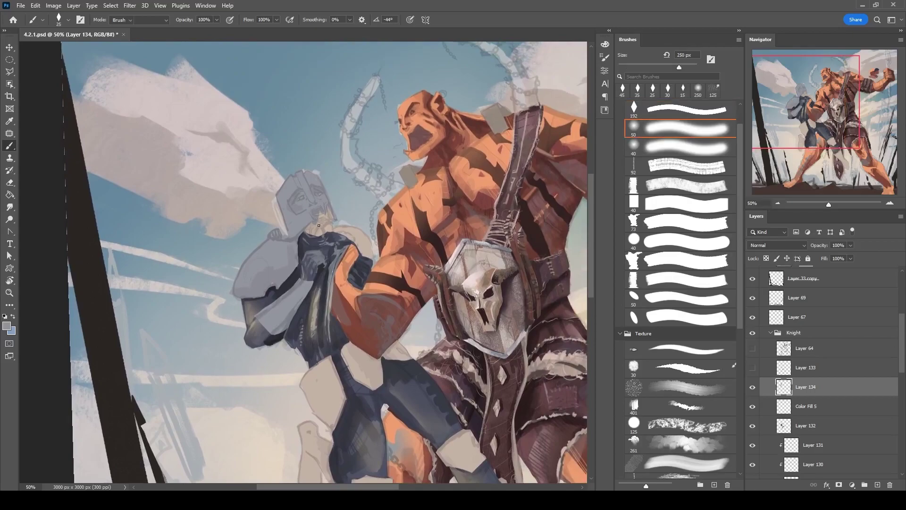
Erase the grey-blue over the knight's face to shape the helmet's visor opening.
key("e")
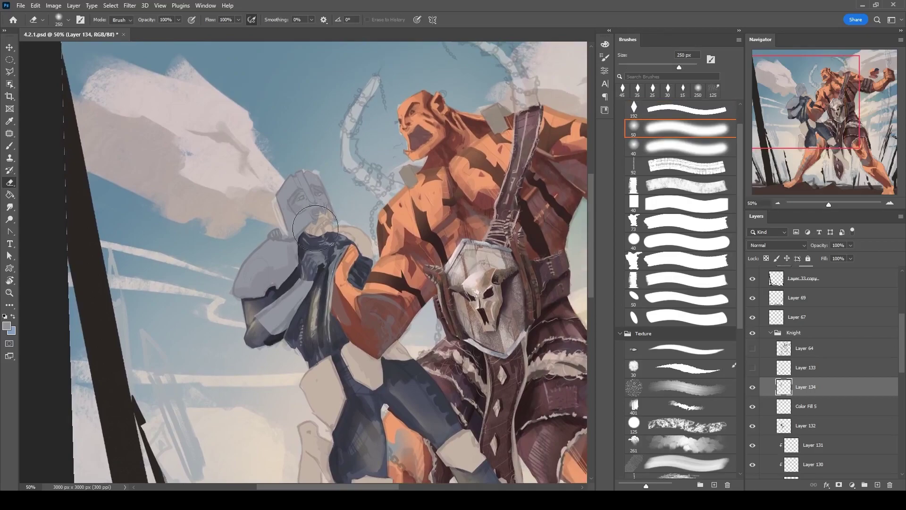
key("b")
key("e")
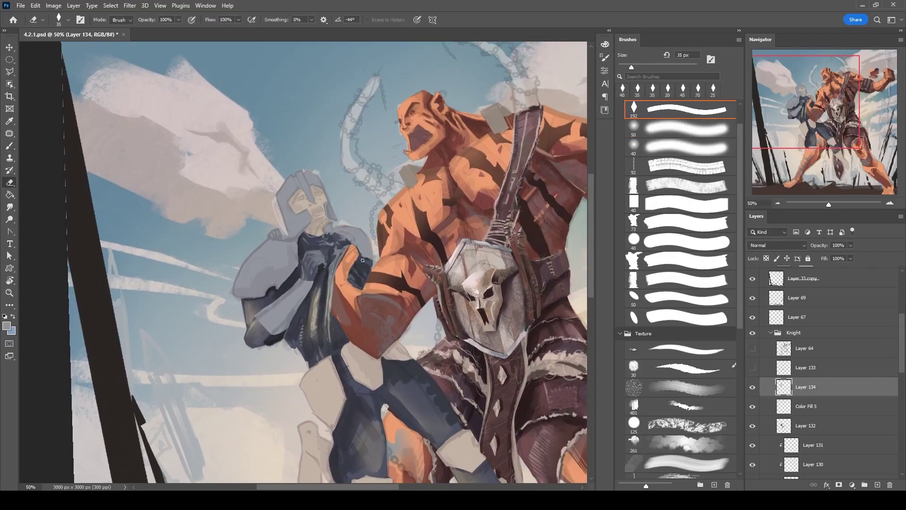
key("b")
Block in the knight's far shoulder, hip plates, knee guards, shin plate and boot in grey-blue on Layer 134 with the diamond brush.
scroll(373, 265, "down", 3)
mouse_move(351, 329)
left_mouse_down()
mouse_move(351, 260)
mouse_move(325, 283)
mouse_move(357, 325)
left_mouse_up()
key("bracketright")
mouse_move(398, 289)
left_mouse_down()
mouse_move(362, 250)
mouse_move(392, 279)
mouse_move(387, 247)
mouse_move(406, 255)
left_mouse_up()
key("e")
key("b")
key("e")
key("b")
key("bracketright")
scroll(396, 256, "down", 3)
mouse_move(321, 248)
left_mouse_down()
mouse_move(323, 302)
mouse_move(349, 284)
mouse_move(323, 312)
mouse_move(346, 291)
mouse_move(406, 307)
left_mouse_up()
key("bracketleft")
mouse_move(494, 258)
left_mouse_down()
mouse_move(469, 280)
mouse_move(463, 270)
mouse_move(493, 264)
mouse_move(493, 290)
left_mouse_up()
left_click_drag(496, 335, 336, 256)
key("bracketright")
key("bracketright")
mouse_move(359, 227)
left_mouse_down()
mouse_move(337, 255)
mouse_move(378, 283)
mouse_move(392, 264)
mouse_move(359, 241)
mouse_move(345, 198)
mouse_move(330, 203)
left_mouse_up()
key("bracketleft")
Add mottled tonal variation to the armour on a new clipped Layer 135 with the texture brush and smudge it softly.
key("ctrl+shift+alt+n")
key("ctrl+alt+g")
left_click(680, 406)
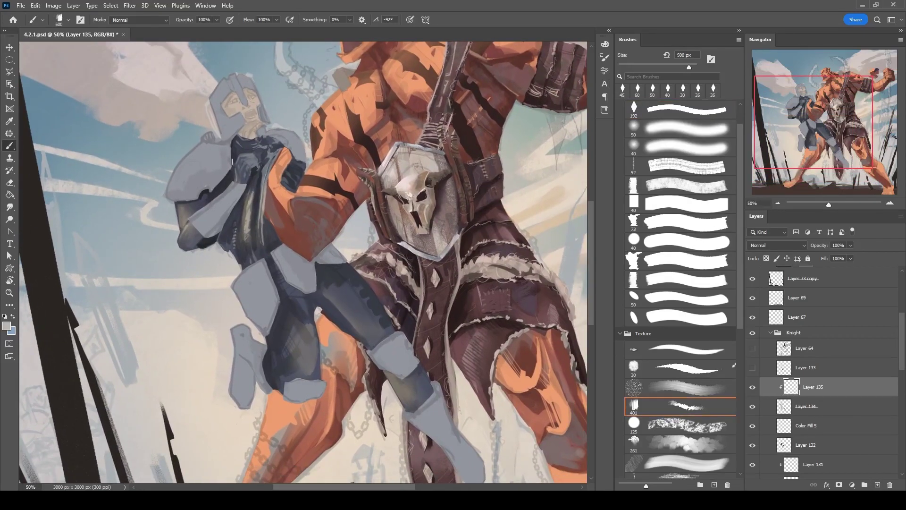
key("r")
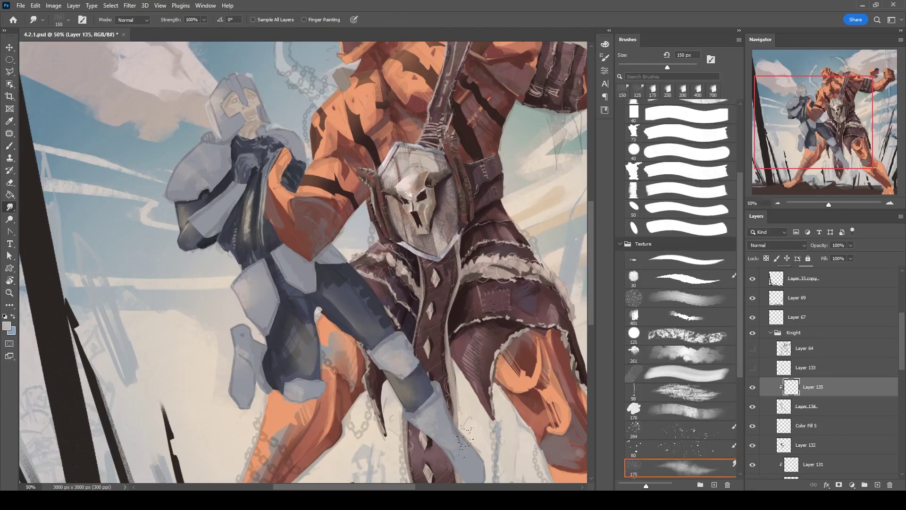
key("b")
scroll(302, 262, "up", 1)
Paint light rims along the edges of the armour plates on a new Layer 136 with the diamond brush, cleaning up with the eraser.
key("ctrl+shift+alt+n")
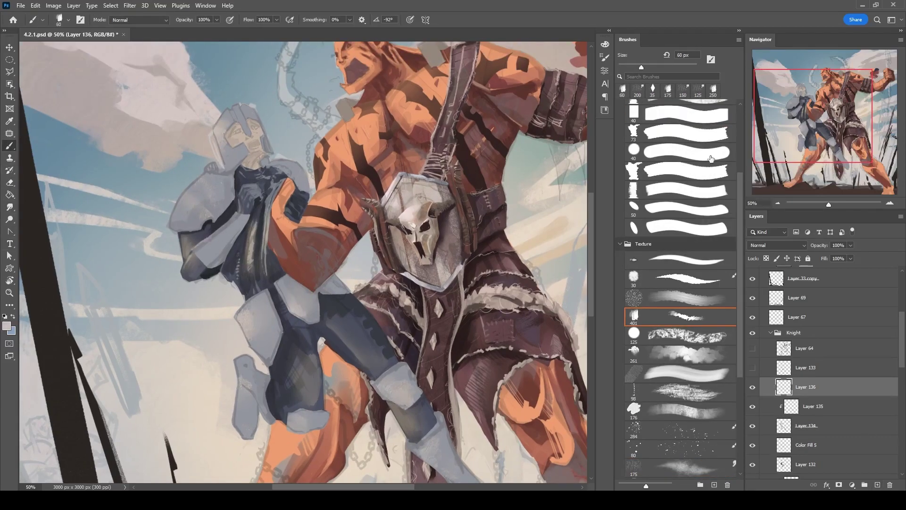
scroll(693, 126, "up", 5)
left_click(687, 140)
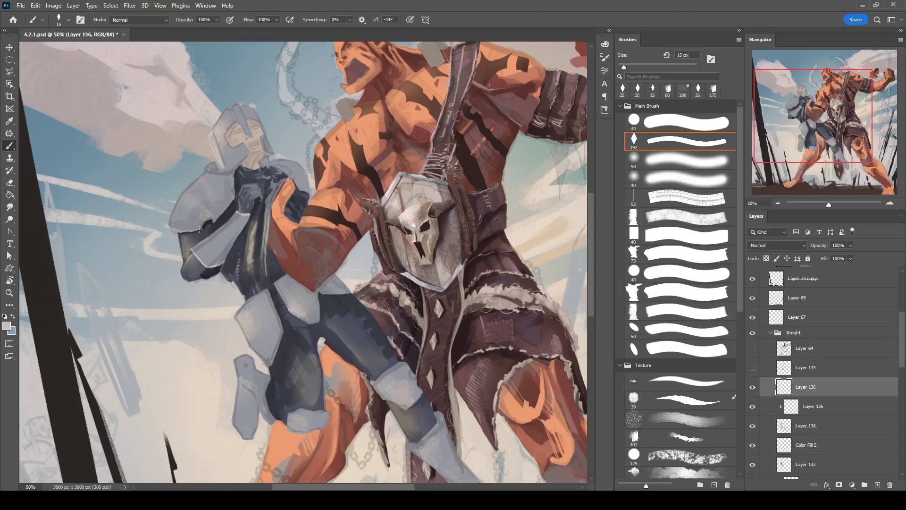
scroll(480, 302, "down", 3)
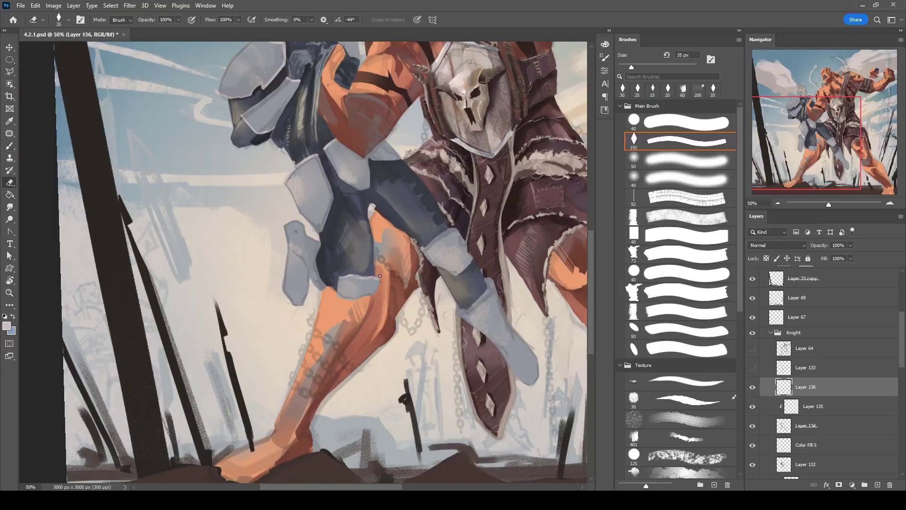
key("e")
scroll(474, 226, "up", 5)
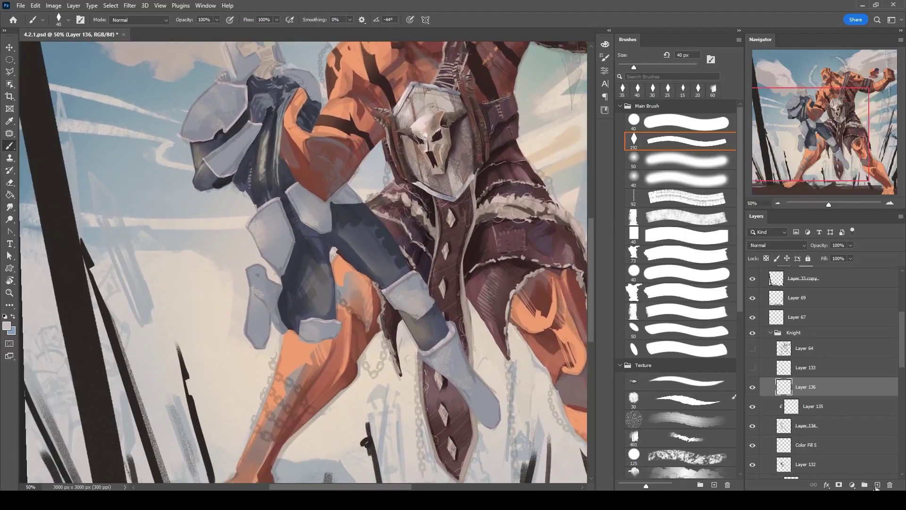
Paint dark blue contact shadows along the knight's armour edges on a new Layer 137 with a 25 to 30 px diamond brush.
key("ctrl+shift+alt+n")
key("b")
key("bracketleft")
key("bracketleft")
key("bracketleft")
scroll(362, 249, "down", 2)
scroll(415, 255, "right", 1)
key("bracketright")
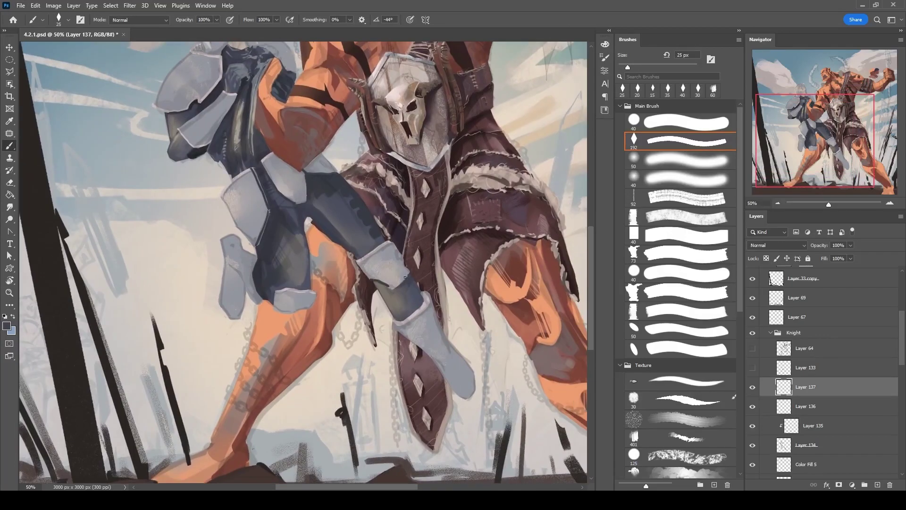
scroll(226, 190, "up", 2)
left_click_drag(203, 153, 229, 157)
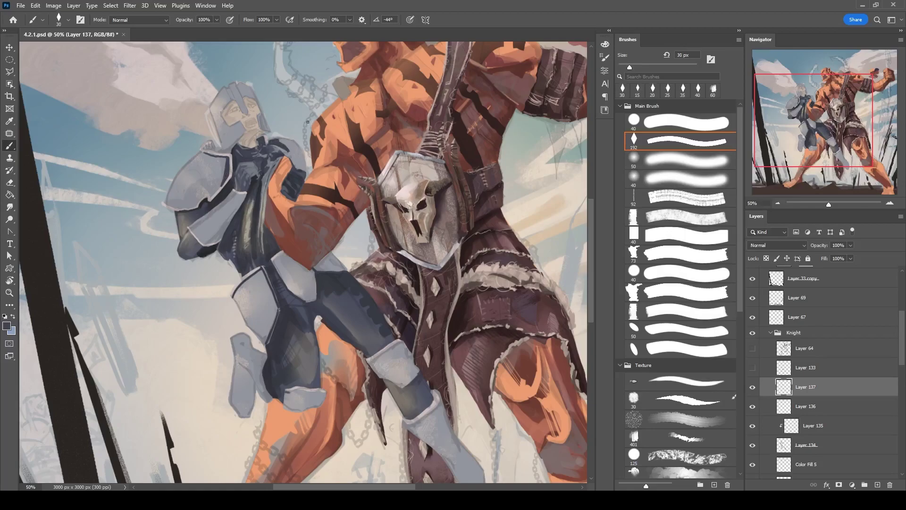
Add dark edge lines around the hip plates, knee guards and shin plate on Layer 137 and soften them with the Smudge tool.
scroll(275, 263, "down", 3)
key("bracketleft")
mouse_move(271, 247)
left_mouse_down()
mouse_move(292, 248)
mouse_move(233, 235)
mouse_move(258, 139)
mouse_move(255, 211)
left_mouse_up()
key("bracketleft")
key("bracketleft")
left_click(9, 207)
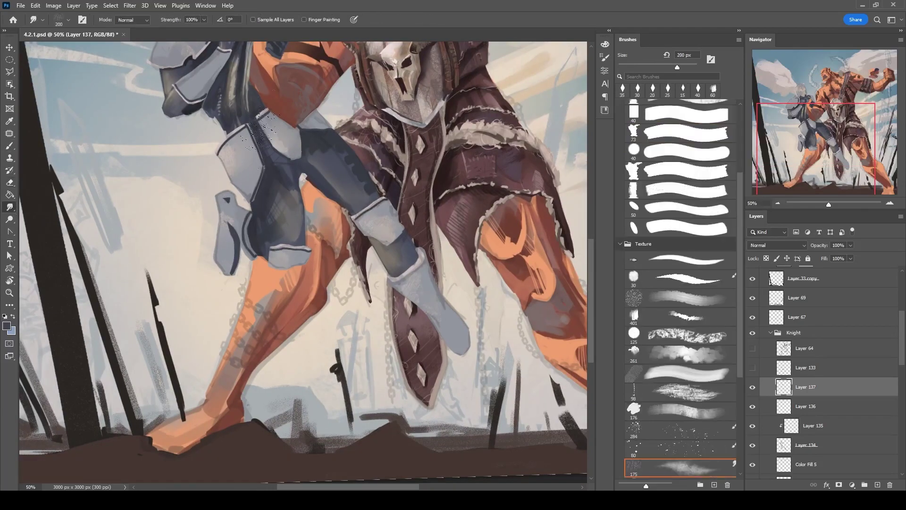
scroll(249, 139, "up", 2)
Paint reddish-brown rust patches on the armour plates on clipped Layer 138 with a large diamond brush, and add a new layer.
key("b")
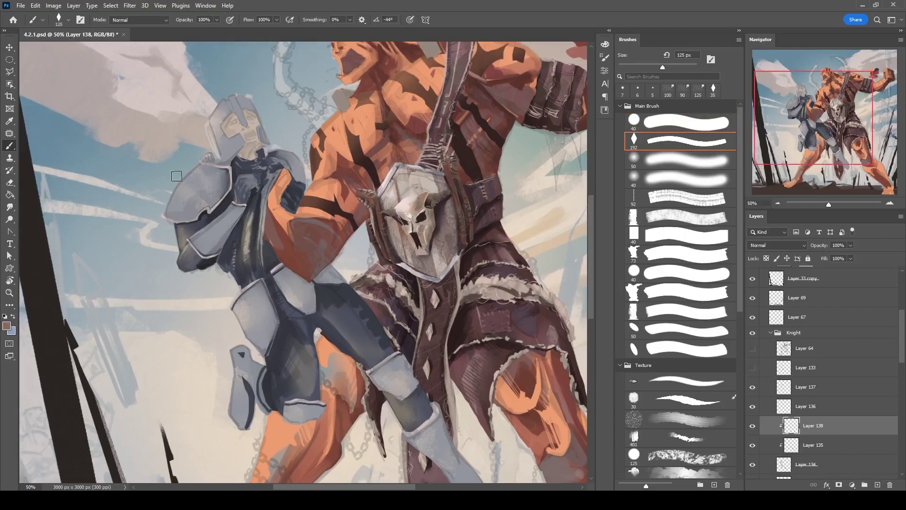
key("e")
key("b")
left_click_drag(215, 179, 214, 203)
key("alt")
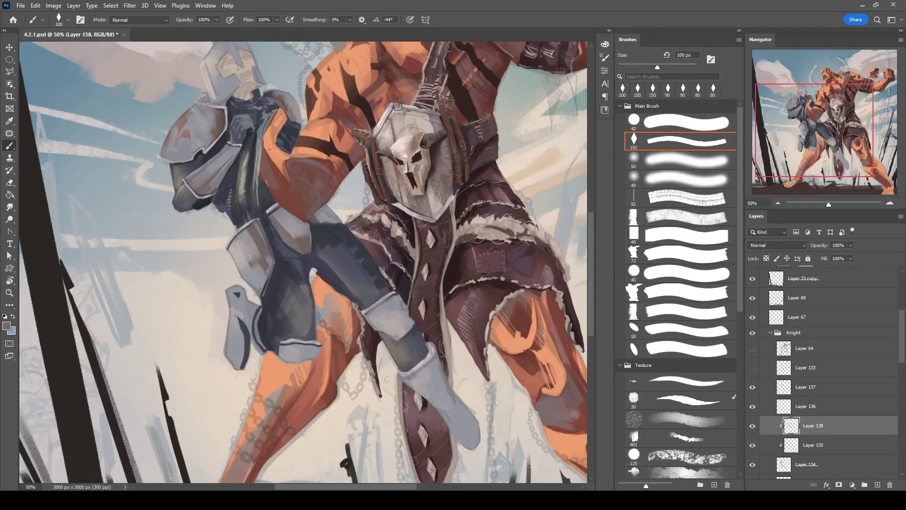
mouse_move(235, 287)
left_mouse_down()
mouse_move(233, 361)
mouse_move(243, 306)
mouse_move(232, 354)
left_mouse_up()
key("[")
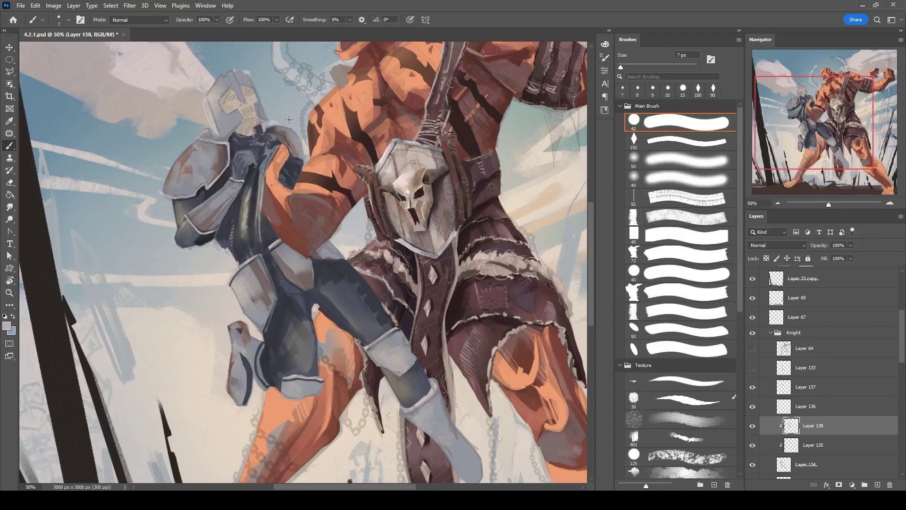
key("ctrl+shift+alt+n")
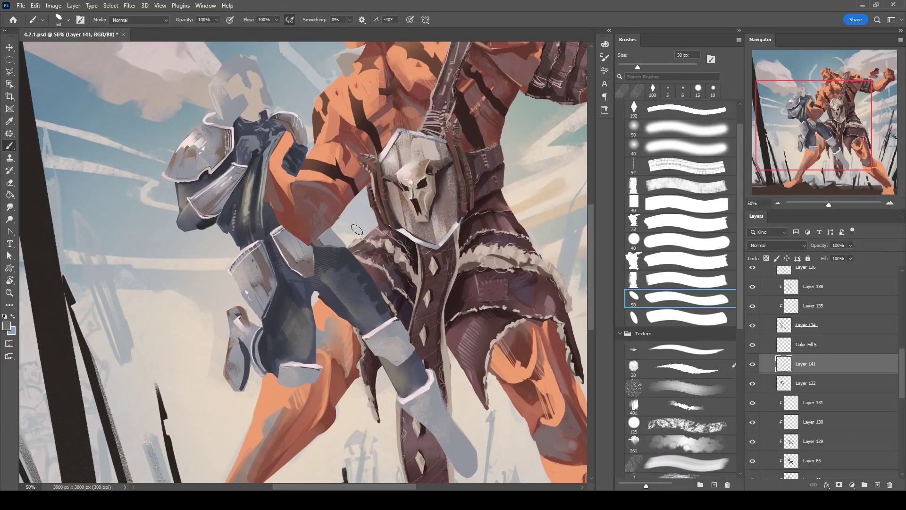
Paint dark folds and fine hatching on the knight's trousers on Layer 141 with small oval and round brushes around 9 to 15 px.
left_click(338, 268, "alt")
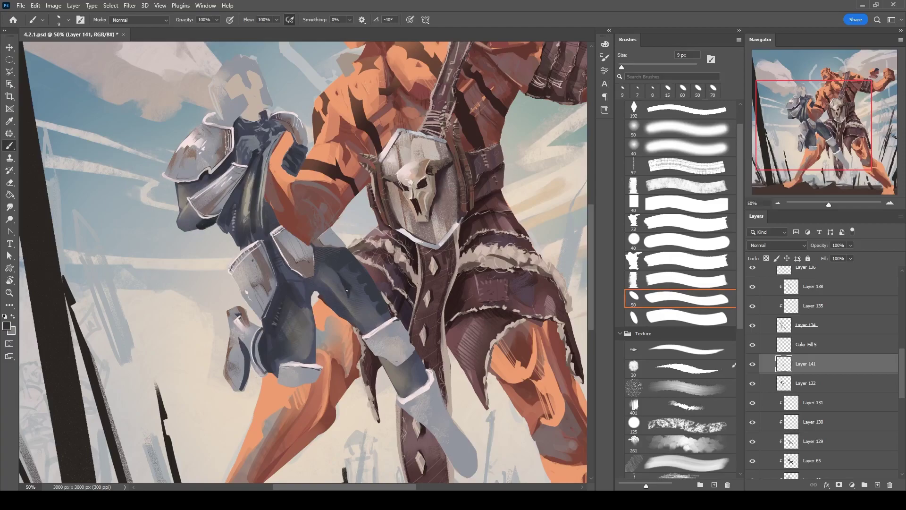
left_click(185, 226, "alt")
key("bracketleft")
key("bracketleft")
left_click_drag(395, 257, 407, 227)
key("bracketright")
key("bracketright")
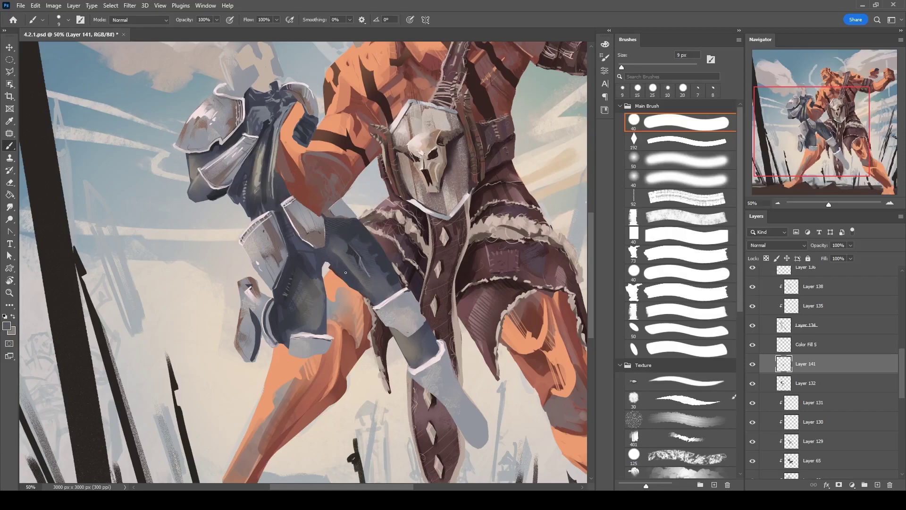
key("bracketleft")
key("bracketright")
key("bracketright")
left_click_drag(276, 122, 291, 187)
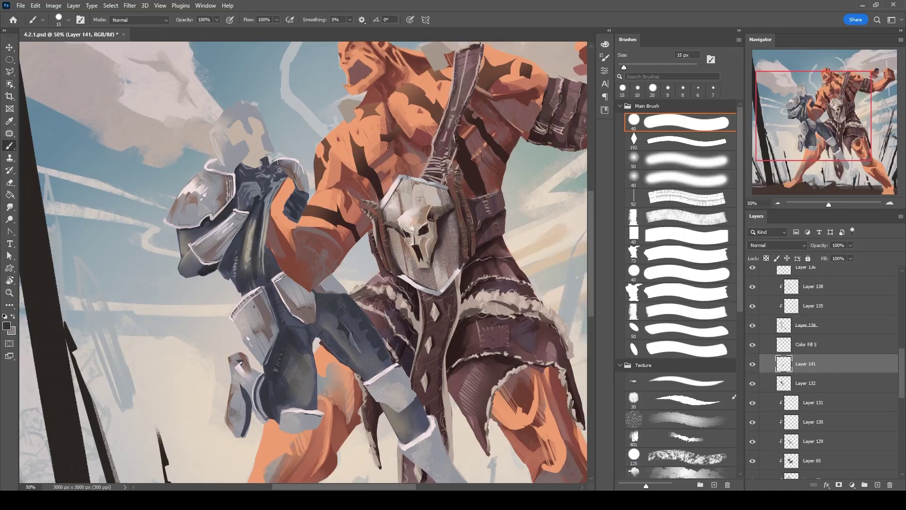
Paint the segmented fingers of both of the knight's gauntlets on a new Layer 142 with a small round brush around 9 px.
scroll(857, 438, "up", 3)
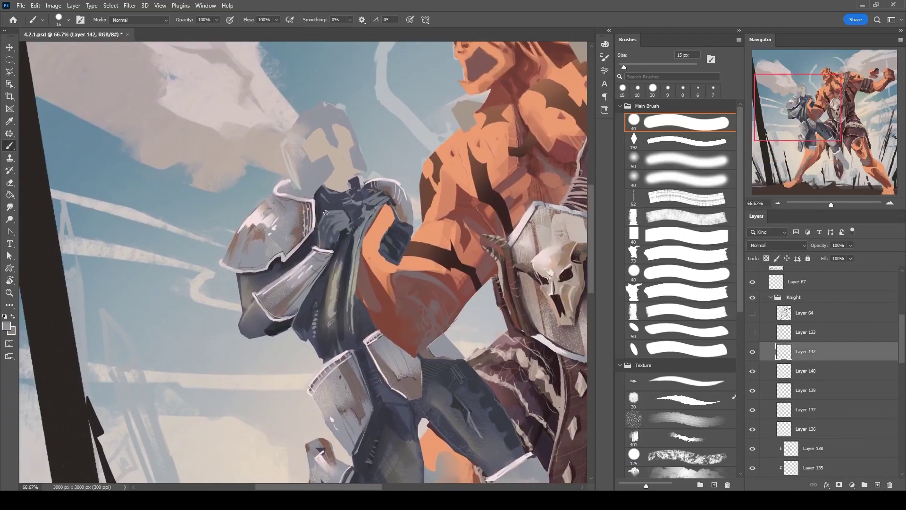
key("bracketleft")
key("bracketleft")
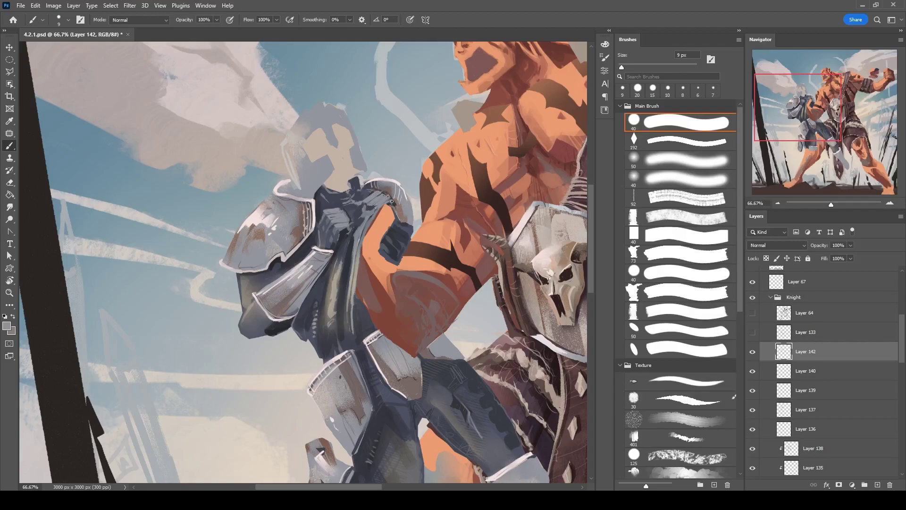
left_click_drag(327, 208, 289, 204)
left_click_drag(304, 171, 310, 154)
left_click(289, 216, "alt")
key("bracketright")
key("bracketright")
key("bracketright")
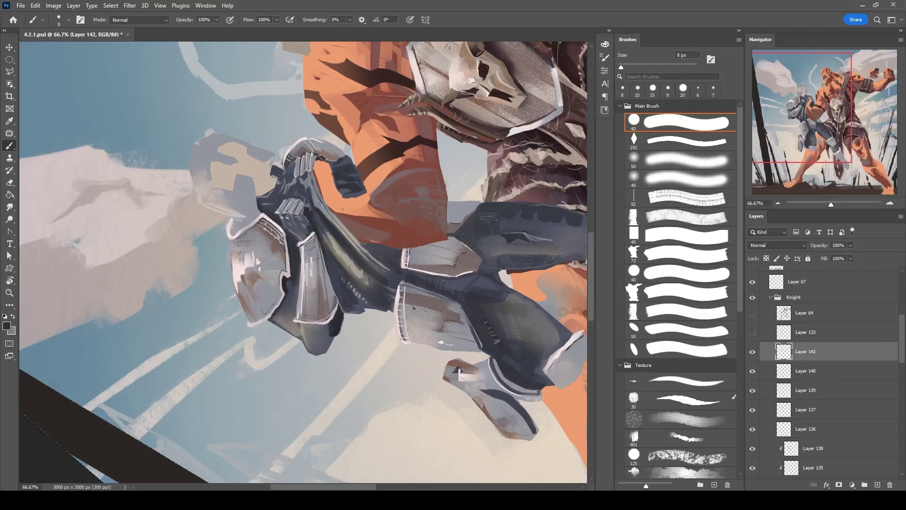
key("bracketright")
key("bracketright")
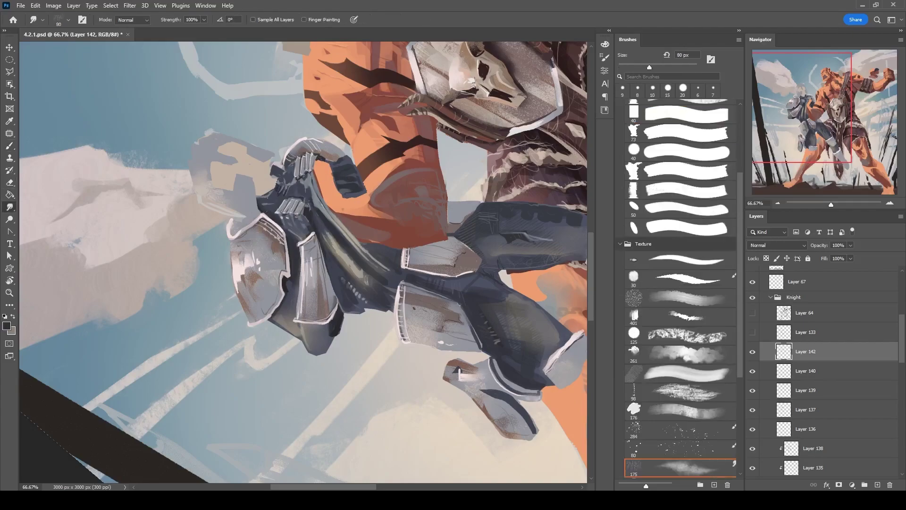
scroll(302, 220, "down", 3)
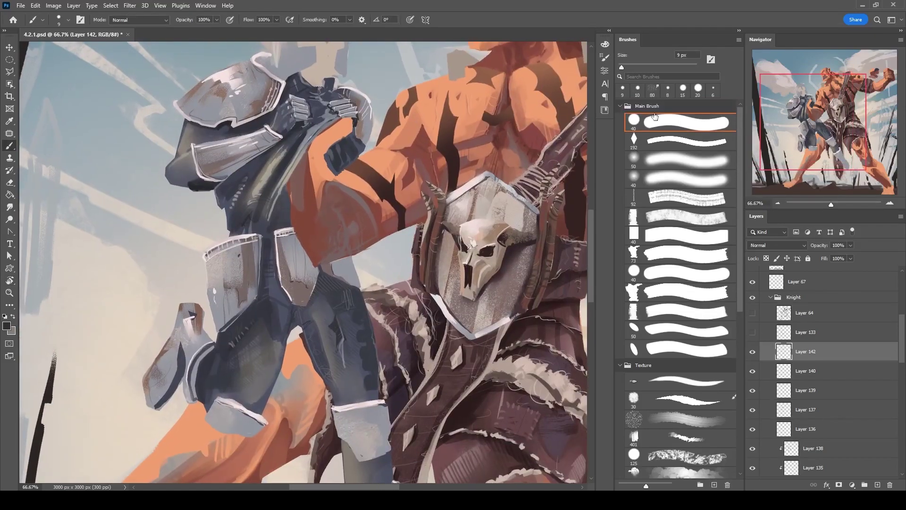
Paint a light braided chainmail pattern down the side of the knight's tunic on Layer 142 with a 9 px diamond brush.
key("period")
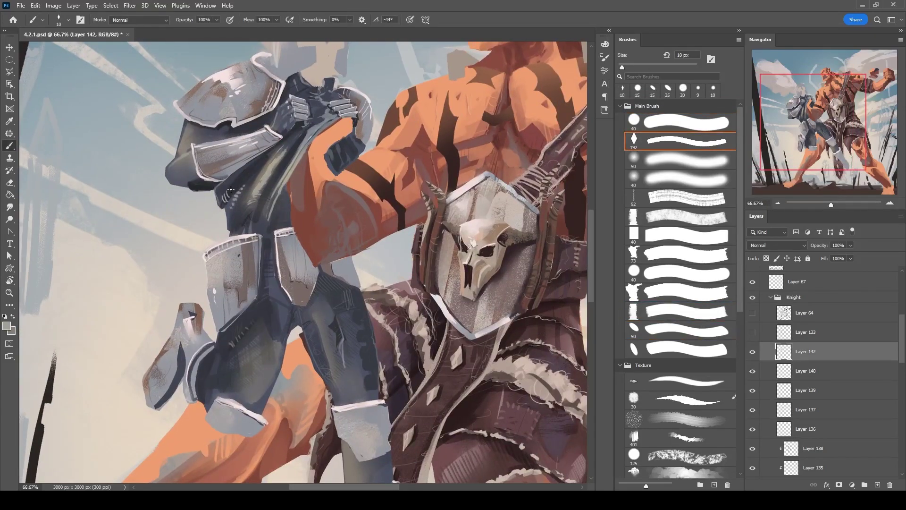
key("bracketleft")
left_click_drag(262, 157, 247, 174)
left_click_drag(223, 204, 191, 226)
key("comma")
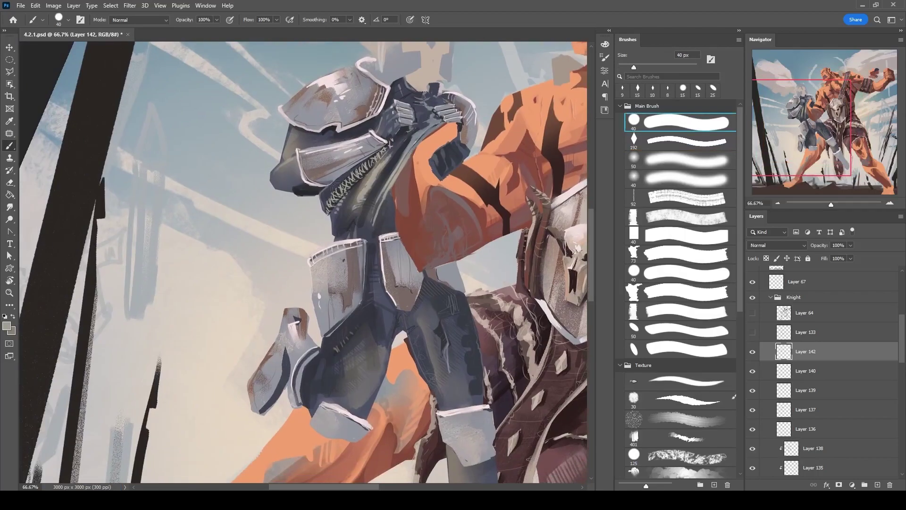
left_click(250, 240, "alt")
key("bracketleft")
mouse_move(266, 219)
left_mouse_down()
mouse_move(289, 294)
mouse_move(337, 262)
mouse_move(280, 208)
mouse_move(286, 312)
left_mouse_up()
Deepen the shadows on the knight's tunic with dark strokes on a new Layer 143 using the diamond brush.
key("period")
key("ctrl+shift+alt+n")
key("bracketright")
key("bracketright")
key("bracketleft")
key("bracketleft")
mouse_move(298, 254)
left_mouse_down()
mouse_move(290, 306)
mouse_move(300, 324)
left_mouse_up()
left_click(293, 283, "alt")
left_click_drag(253, 264, 252, 305)
key("bracketleft")
Check the whole composition and save the painting 4.2.1.psd.
key("ctrl+minus")
key("ctrl+minus")
key("ctrl+minus")
key("ctrl+s")
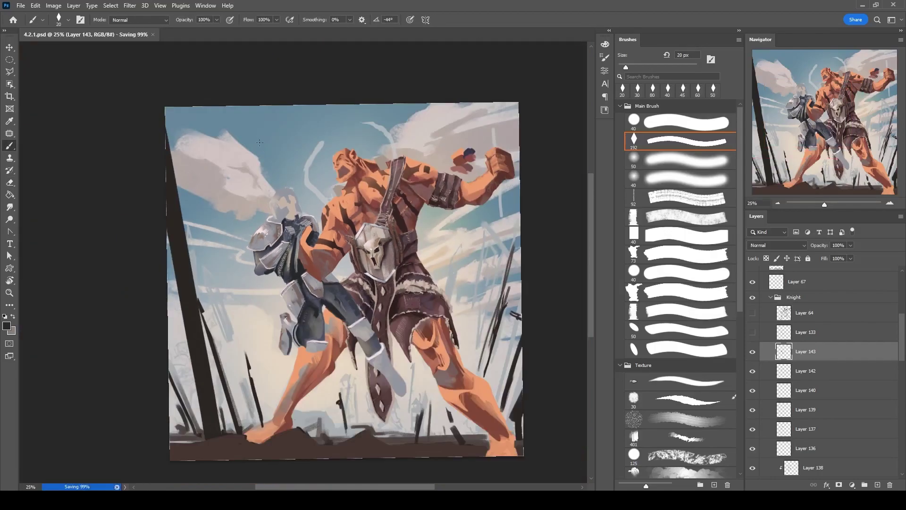
key("ctrl+plus")
key("ctrl+plus")
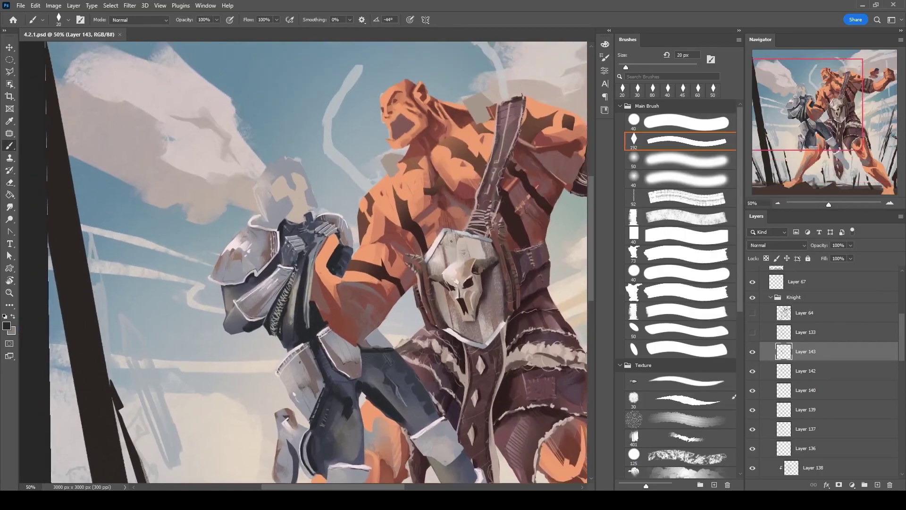
Shade the knight's neck and the skin inside the helmet opening with a muted brown-red on a new Layer 144.
scroll(756, 425, "down", 5)
scroll(755, 425, "up", 5)
key("ctrl+shift+alt+n")
key("bracketright")
key("bracketright")
key("bracketright")
key("ctrl+plus")
key("ctrl+plus")
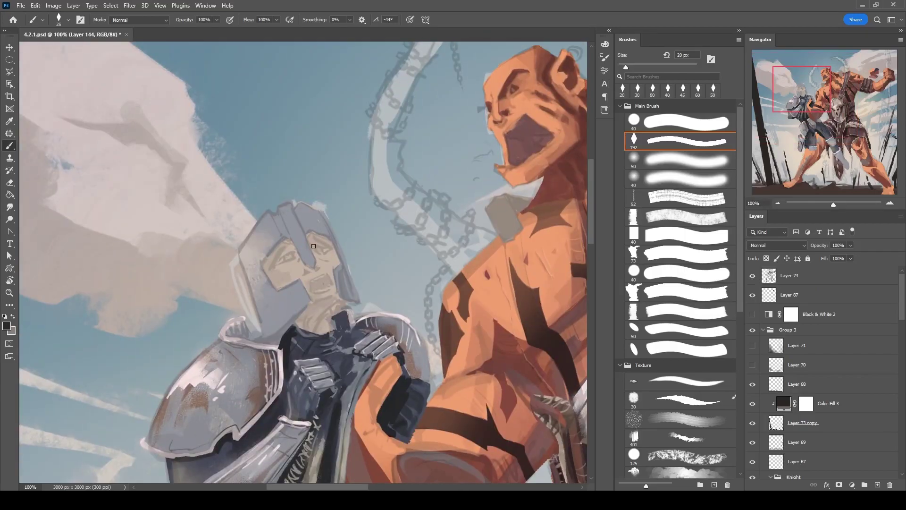
key("F6")
key("F6")
mouse_move(284, 243)
left_mouse_down()
mouse_move(271, 280)
mouse_move(296, 288)
mouse_move(313, 311)
mouse_move(340, 297)
left_mouse_up()
key("bracketleft")
key("bracketleft")
key("bracketleft")
left_click(340, 297, "ctrl")
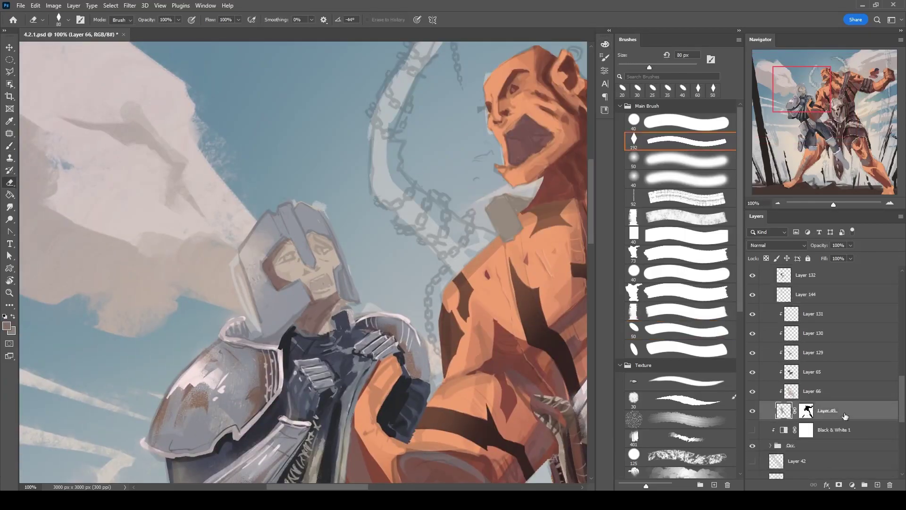
left_click(373, 283, "ctrl")
Paint the brown shadow shapes of the knight's brows, eyes and nose on Layer 144 with an oval brush reduced to 6 px.
key("bracketright")
left_click_drag(307, 236, 330, 255)
key("bracketright")
key("ctrl+minus")
mouse_move(351, 199)
left_mouse_down()
mouse_move(384, 157)
mouse_move(340, 202)
mouse_move(331, 187)
mouse_move(371, 183)
left_mouse_up()
key("ctrl+plus")
key("bracketleft")
key("bracketleft")
key("bracketleft")
key("bracketleft")
key("bracketleft")
key("bracketleft")
key("bracketleft")
key("bracketleft")
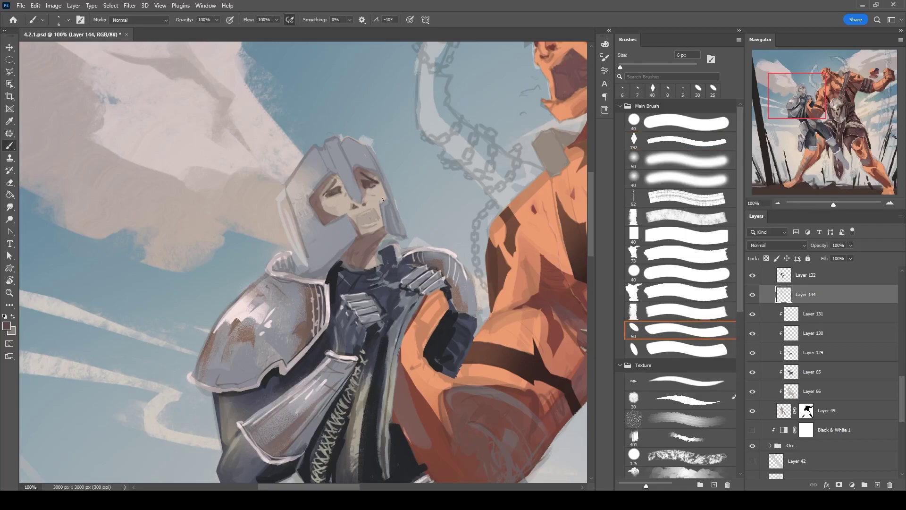
Darken the knight's open mouth and eyes on Layer 144 with a very small oval brush around 6 px.
key("bracketleft")
key("bracketleft")
key("bracketleft")
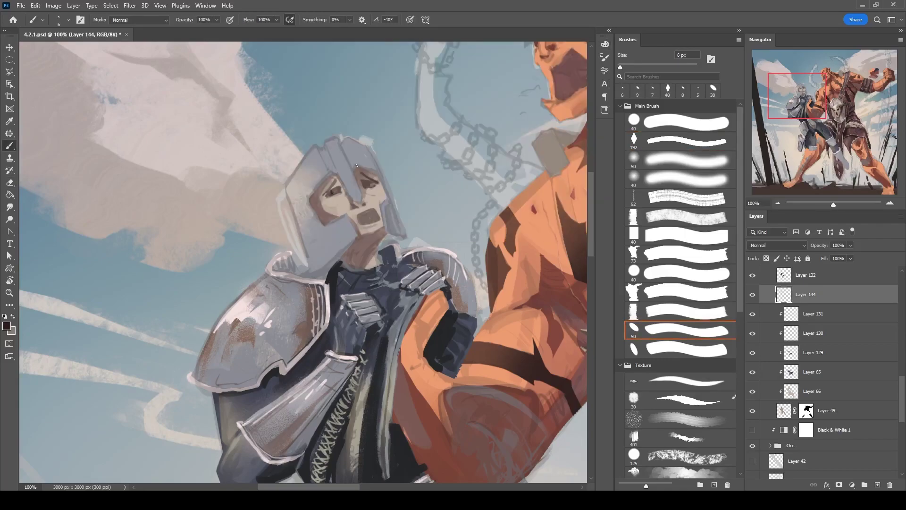
left_click_drag(363, 218, 373, 218)
Add light skin strokes around the knight's mouth, chin and neck on Layer 144, using the oval brush between 15 and 5 px.
left_click(358, 173, "alt")
key("bracketright")
key("bracketright")
key("bracketright")
key("bracketright")
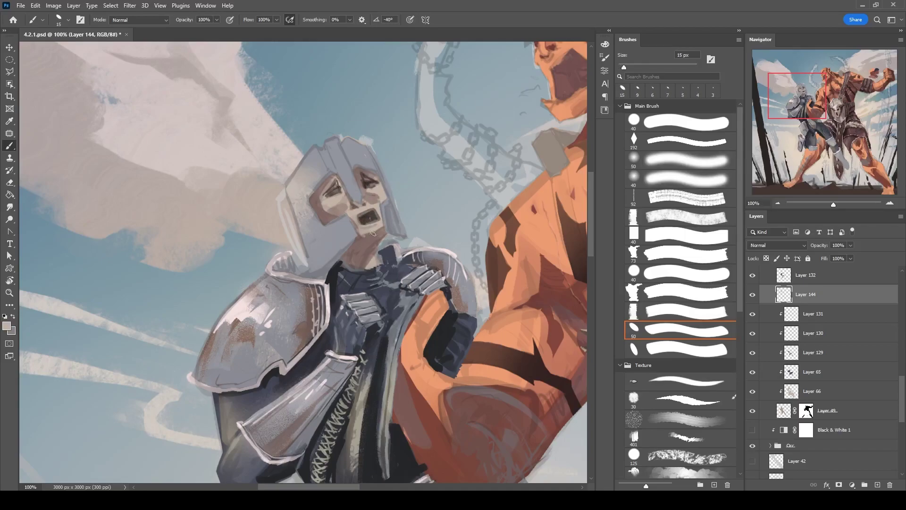
key("bracketleft")
key("bracketleft")
key("bracketleft")
key("bracketleft")
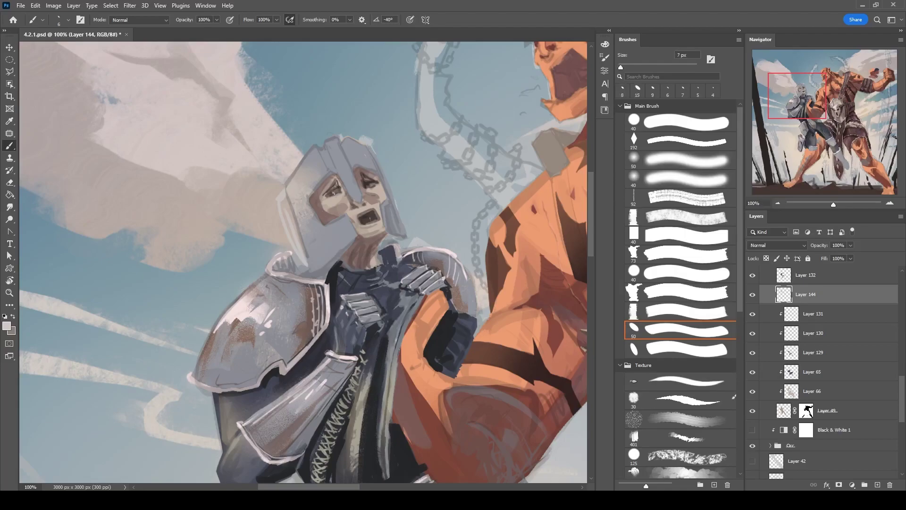
key("ctrl+minus")
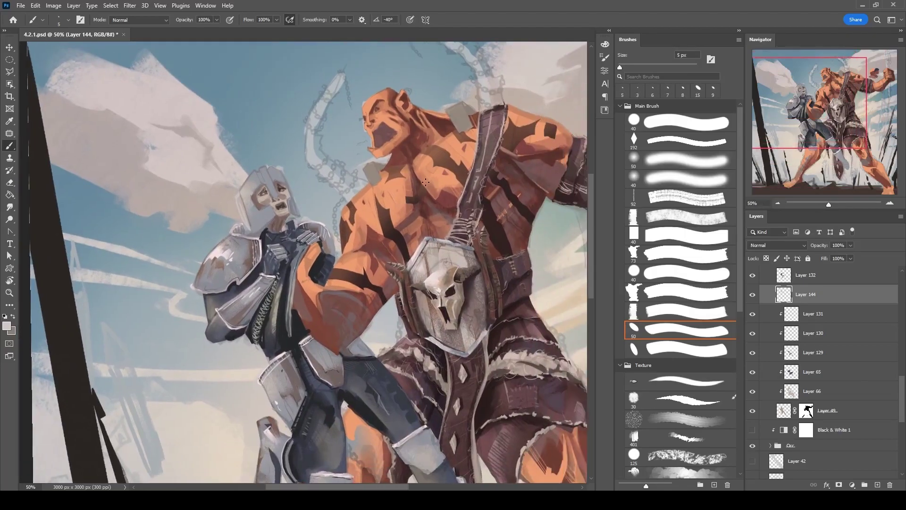
Touch up the dark edges around the knight's collar on Layer 132 with a round brush around 9 to 15 px.
scroll(781, 317, "up", 3)
left_click(806, 315)
key("e")
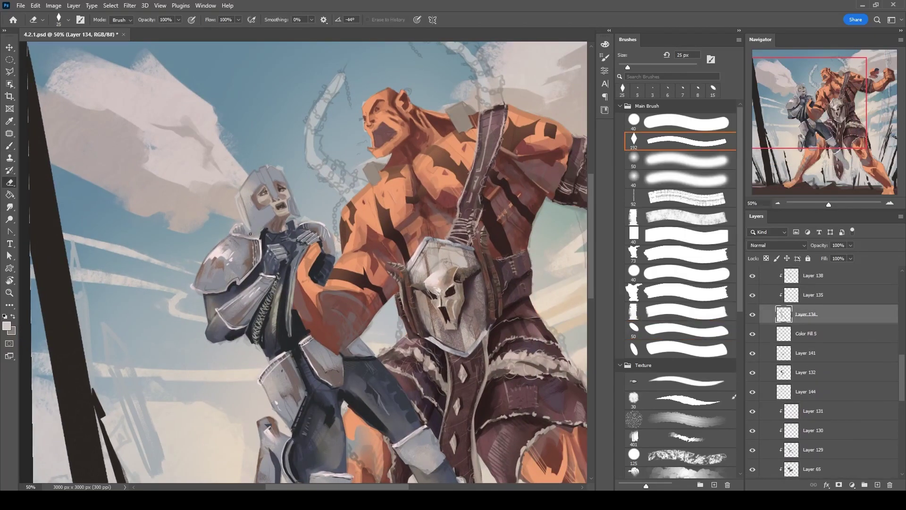
key("b")
right_click(252, 233, "ctrl+alt")
key("shift+comma")
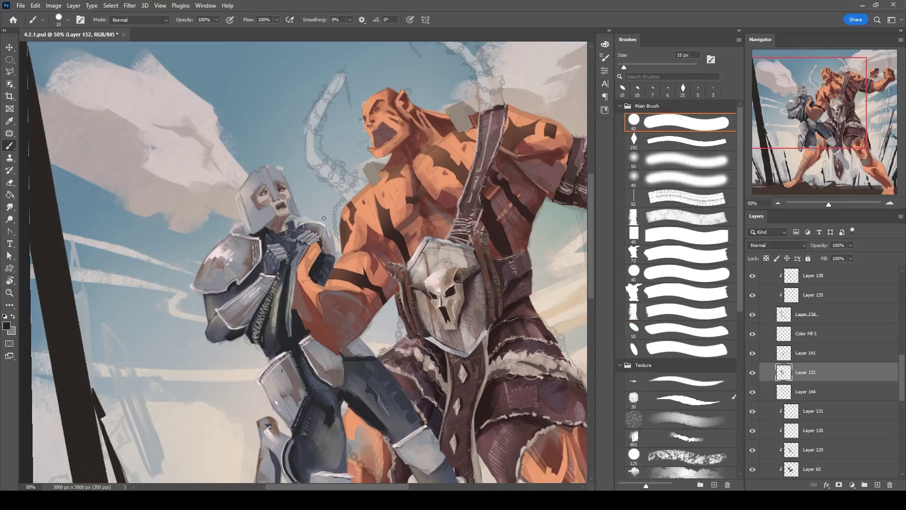
left_click_drag(401, 197, 382, 231)
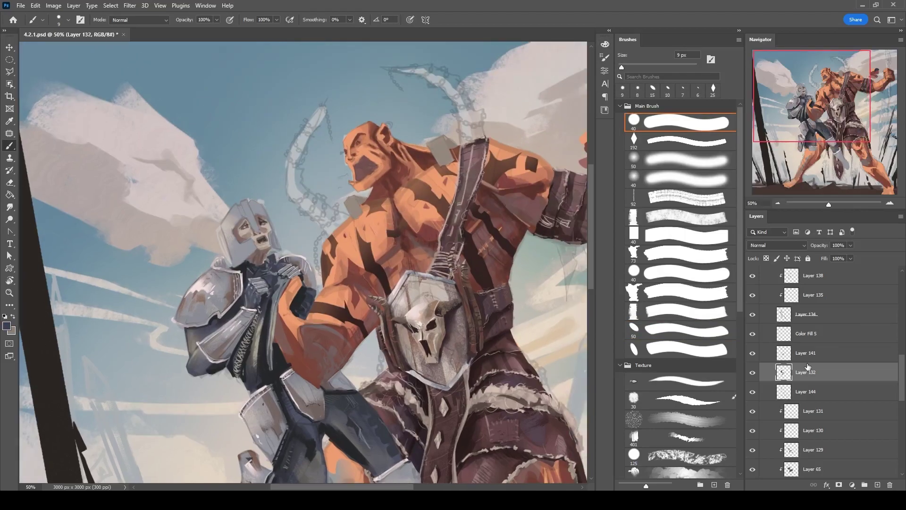
Draw outlines over the knight's face and helmet with a round brush around 15 px, adding Layers 145 and 146.
key("e")
right_click(245, 240, "ctrl+alt")
key("b")
left_click_drag(258, 247, 252, 219)
right_click(253, 219, "ctrl+alt")
left_click(835, 371)
key("ctrl+shift+alt+n")
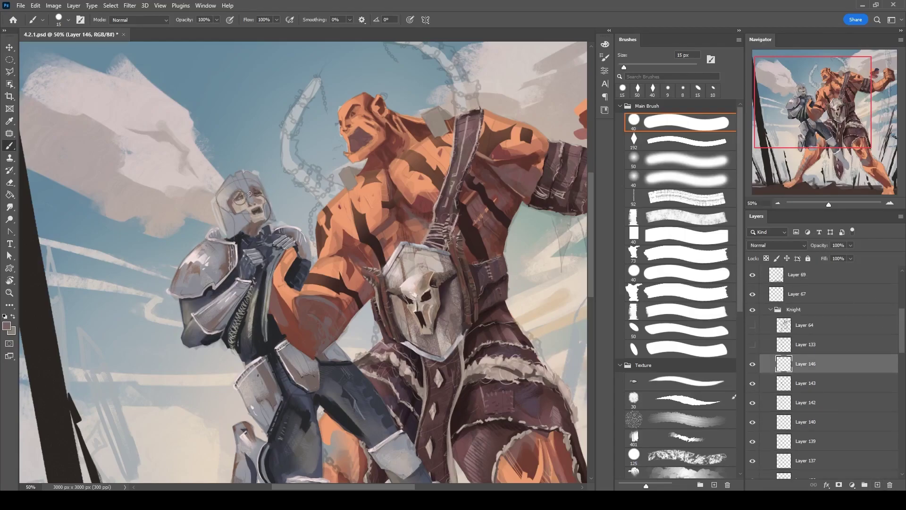
scroll(899, 386, "down", 5)
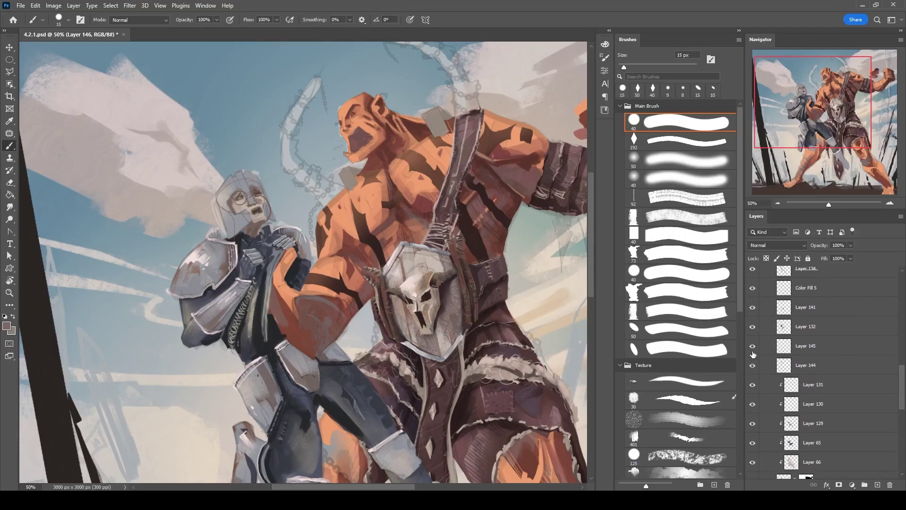
Merge Layer 145 down and rework the brown eye openings and nose shadow of the knight's face with a small oval brush.
left_click(760, 346)
key("ctrl+e")
left_click_drag(234, 199, 258, 210)
key("bracketleft")
key("bracketleft")
scroll(900, 366, "up", 3)
left_click(236, 204, "alt")
key("period")
key("bracketleft")
key("bracketleft")
key("bracketleft")
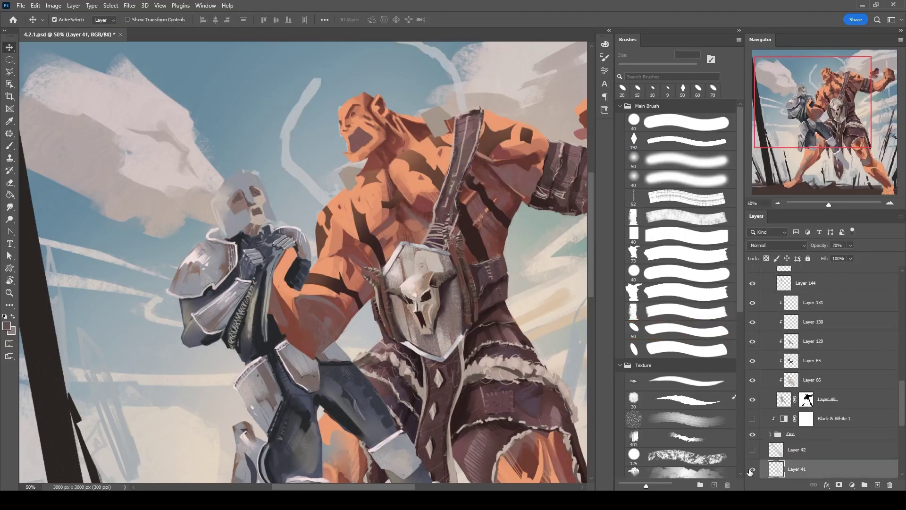
Paint pale rim highlights on the helmet's nose guard and crest on Layer 136 with a diamond brush around 20 px.
key("v")
left_click(236, 255)
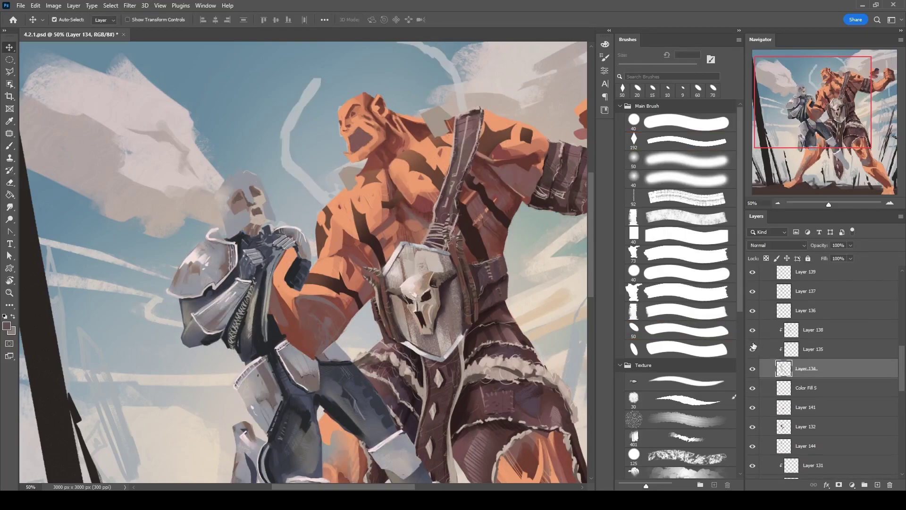
key("b")
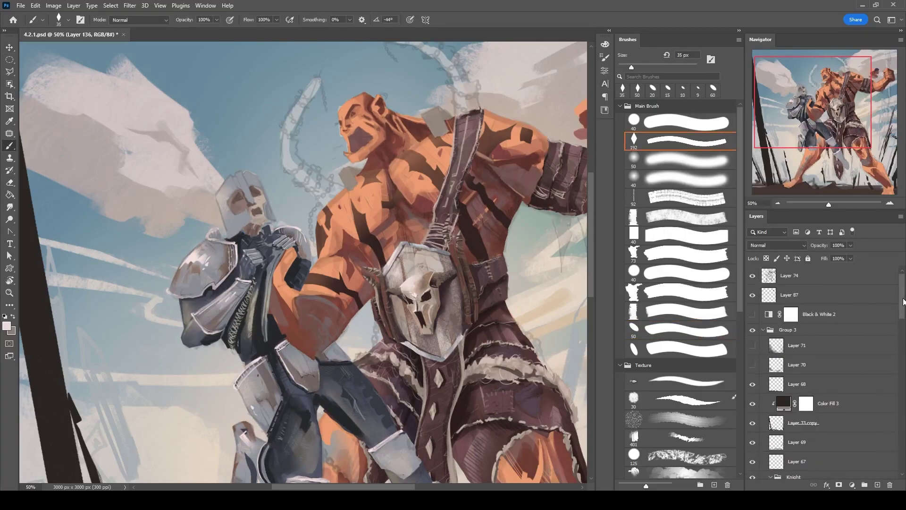
left_click_drag(904, 302, 904, 358)
key("bracketleft")
key("bracketleft")
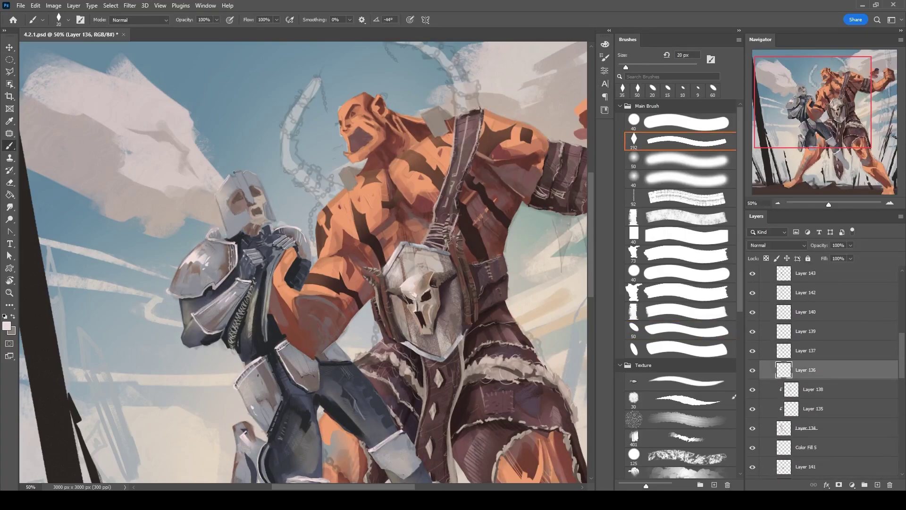
left_click_drag(252, 204, 241, 174)
key("bracketright")
key("bracketright")
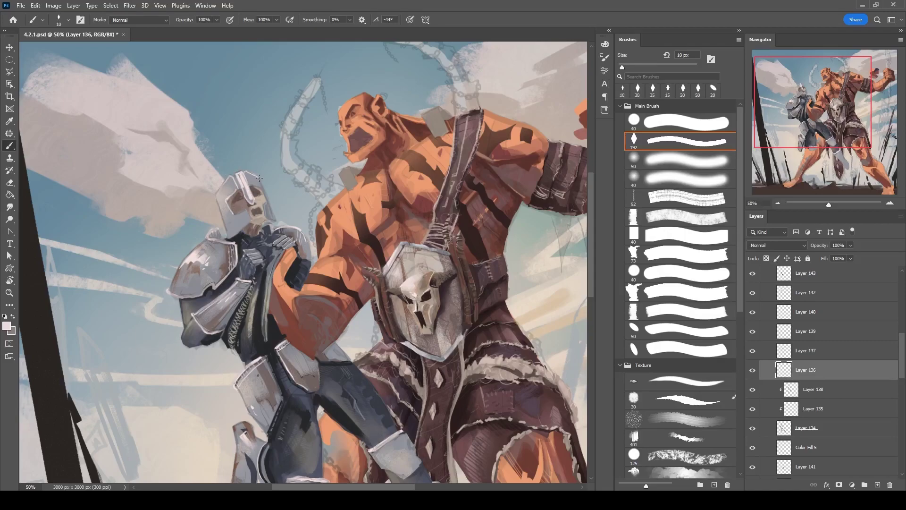
Shade the side of the knight's helmet with muted grey and brown tones on Layer 138 using a large diamond brush around 80 px.
key("alt+bracketleft")
key("alt+bracketleft")
key("alt+bracketright")
left_click(222, 198, "alt")
key("e")
key("b")
right_click(441, 81, "alt+shift")
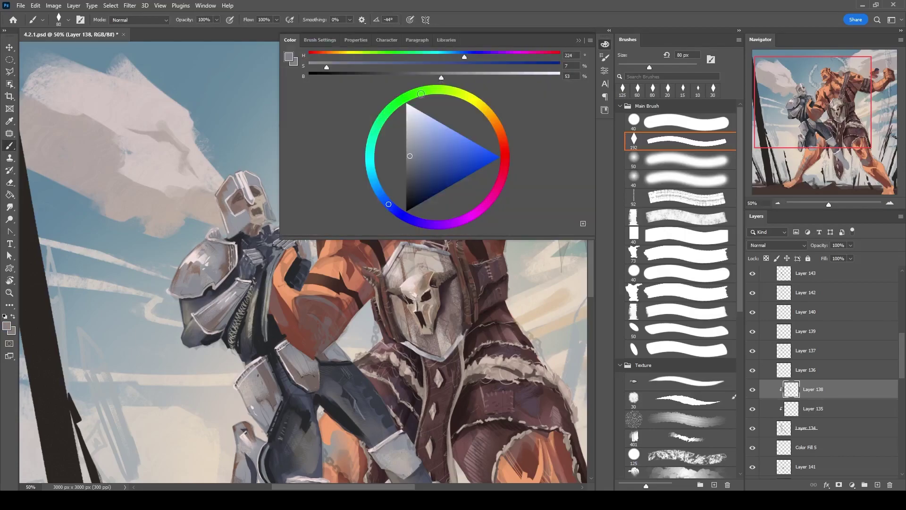
key("bracketright")
key("bracketright")
Refine the helmet's edges and eye opening on Layer 136 with a 10 px diamond brush, and add a new layer at Layer 134.
left_click(755, 368)
key("bracketleft")
key("bracketleft")
key("bracketleft")
key("bracketleft")
key("bracketleft")
key("bracketleft")
key("bracketleft")
key("bracketleft")
left_click(231, 195, "alt")
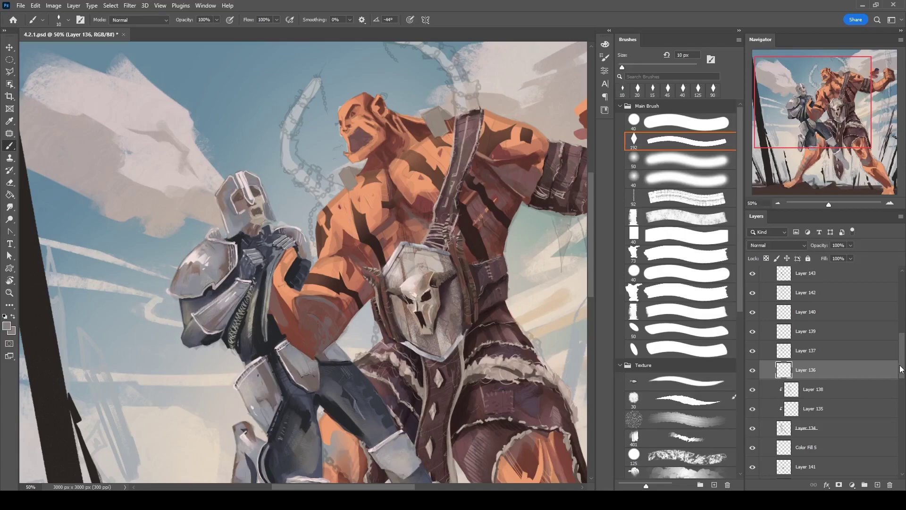
left_click(812, 428)
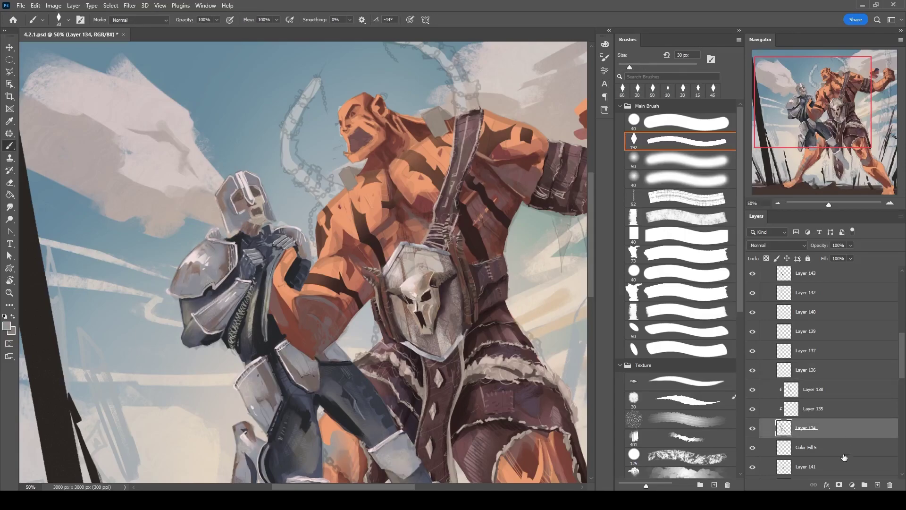
key("ctrl+shift+alt+n")
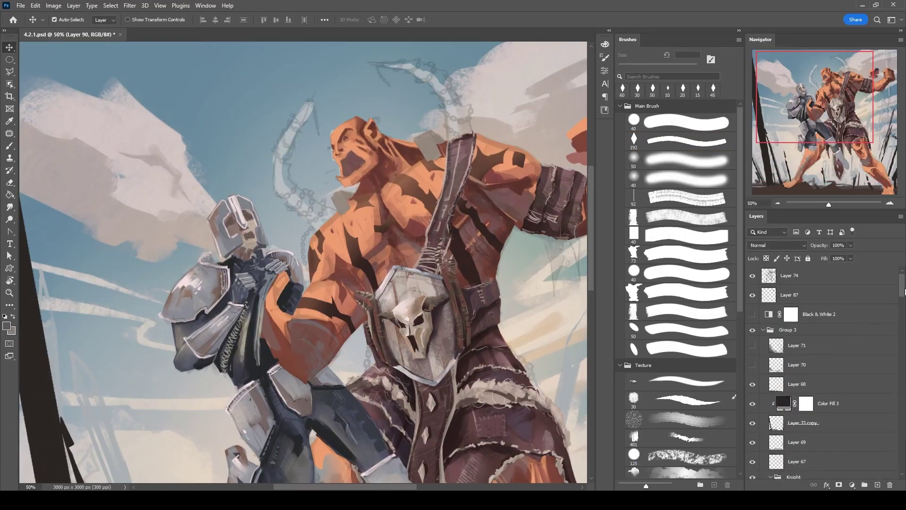
Paint the orc's teeth and tusks in light grey on Layer 109 with a round brush around 7 px.
left_click(805, 335)
key("b")
scroll(331, 284, "up", 3)
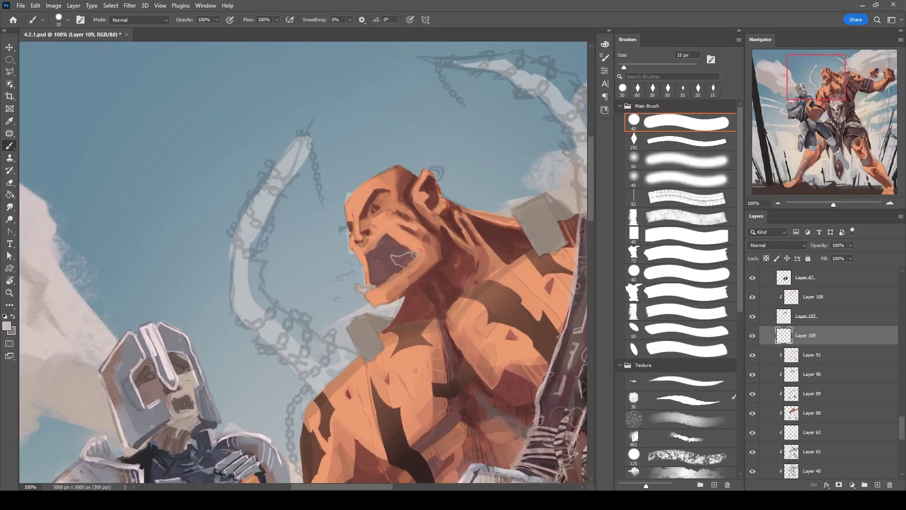
left_click_drag(394, 257, 406, 256)
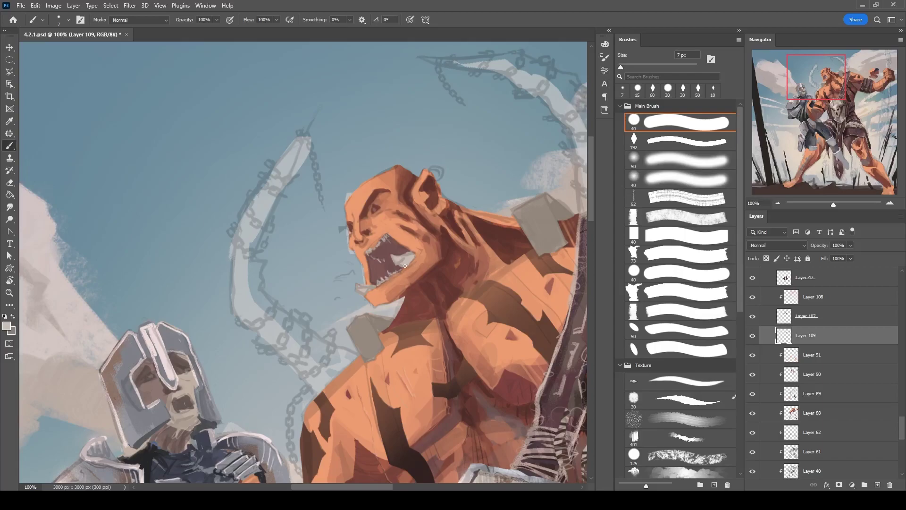
Paint light rings on the orc's ear with an 8 px round brush and shade the teeth on a new clipped Layer 148.
key("bracketright")
scroll(403, 268, "down", 1)
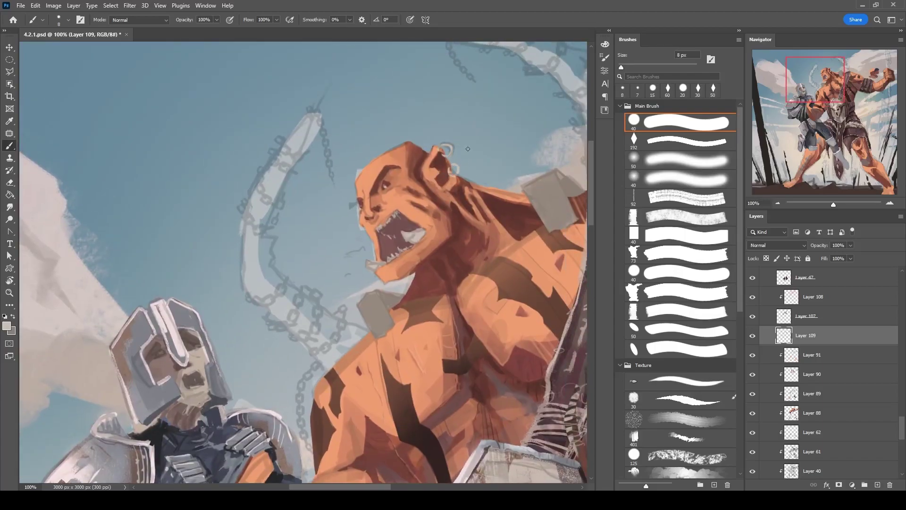
scroll(472, 159, "down", 1)
key("ctrl+shift+alt+n")
key("ctrl+alt+g")
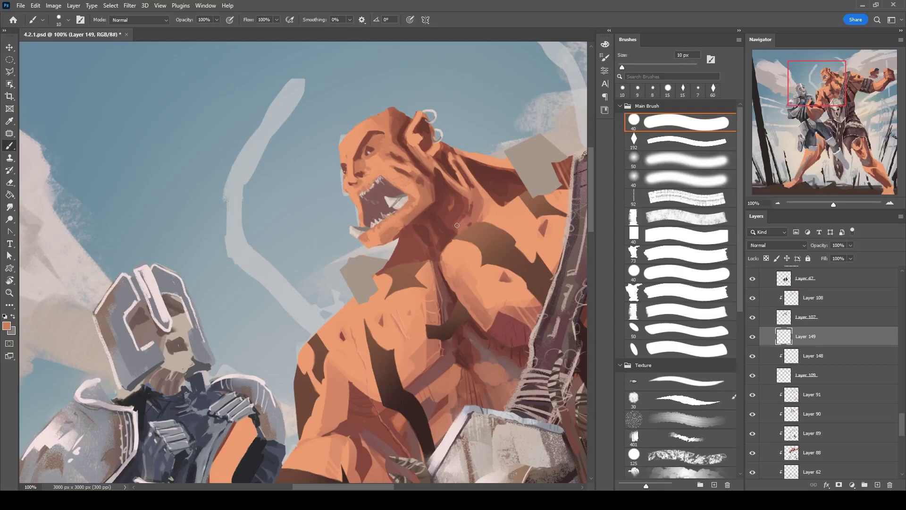
Paint the orc's nose ring and small highlights on his face on Layer 149 with a round brush between 6 and 10 px.
key("F6")
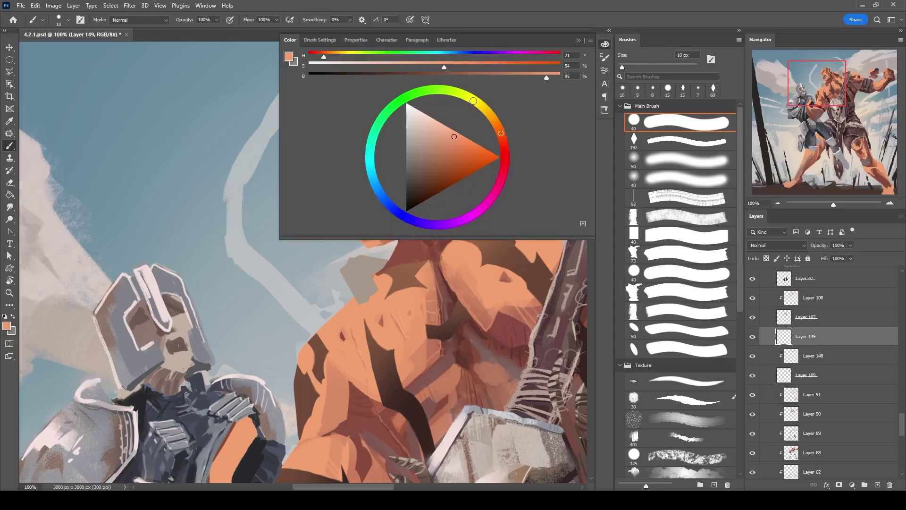
key("bracketleft")
key("bracketleft")
key("bracketleft")
left_click(347, 156, "alt")
key("bracketright")
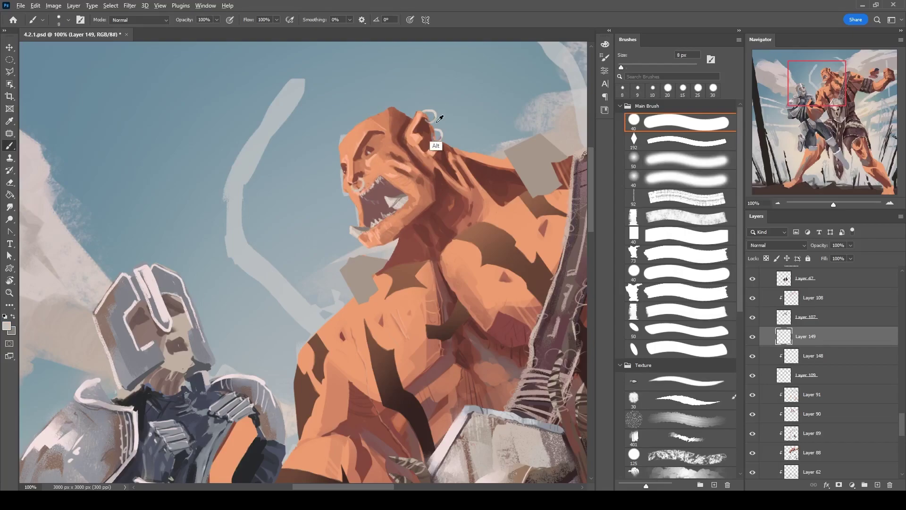
left_click(448, 286, "alt")
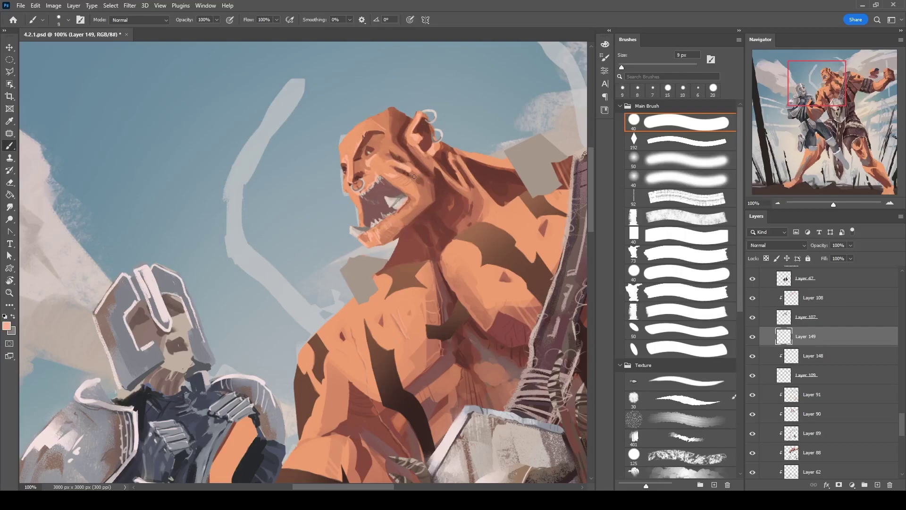
scroll(476, 123, "down", 5)
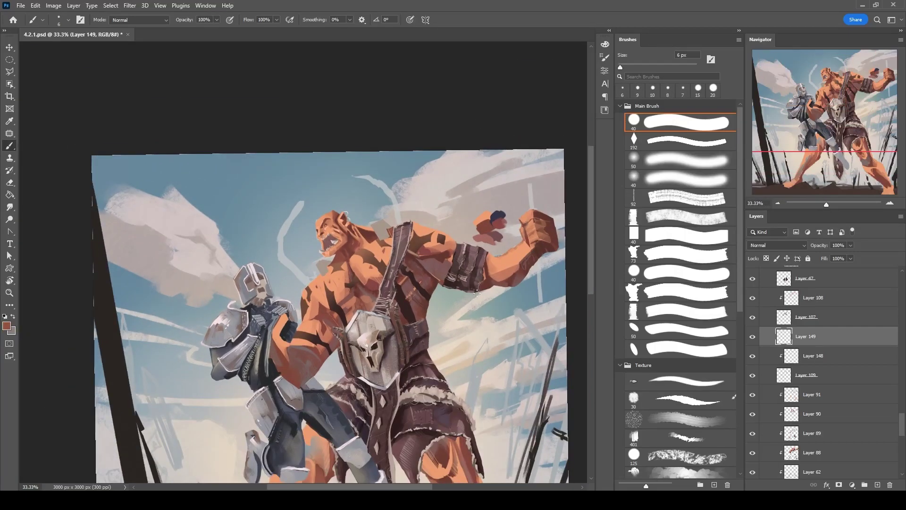
scroll(463, 204, "up", 4)
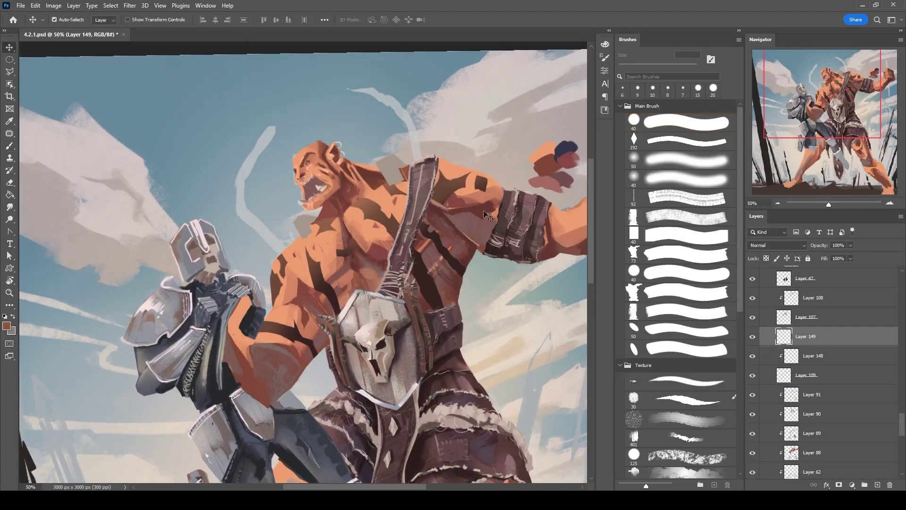
Select the inside of the orc's mouth with the Lasso and darken it on Layer 90 with a 100 px soft brush.
left_click(463, 204, "ctrl")
scroll(463, 204, "up", 5)
scroll(390, 269, "down", 6)
scroll(565, 370, "down", 3)
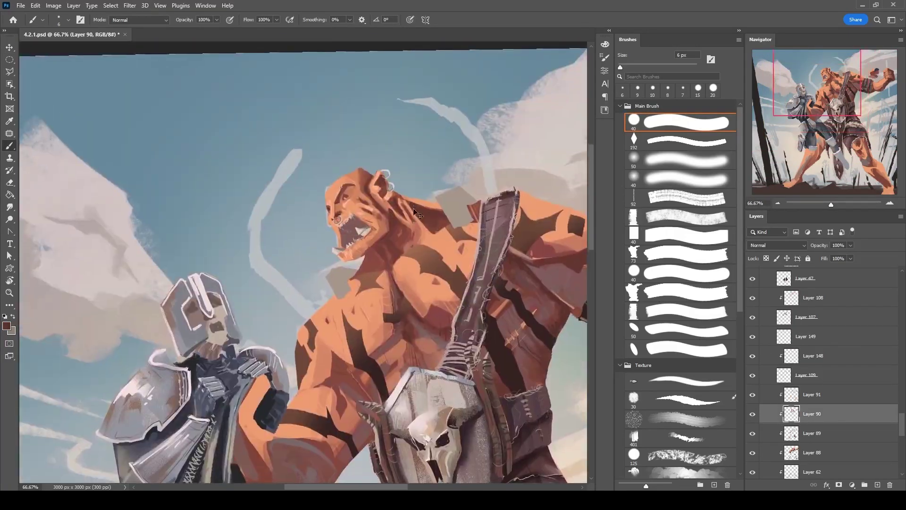
scroll(425, 189, "up", 6)
key("bracketright")
mouse_move(425, 142)
left_mouse_down()
mouse_move(458, 170)
mouse_move(435, 215)
mouse_move(477, 189)
left_mouse_up()
right_click(435, 157, "alt+shift")
key("l")
left_click_drag(412, 159, 450, 171)
key("b")
scroll(380, 205, "down", 3)
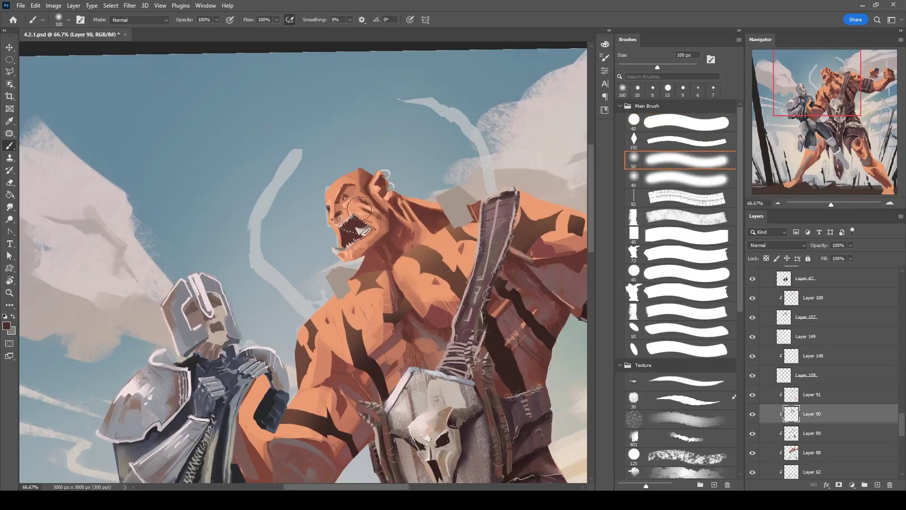
Add dark red details inside the orc's mouth on Layer 90 with a round brush around 7 to 9 px.
right_click(370, 260, "alt")
scroll(343, 205, "down", 1)
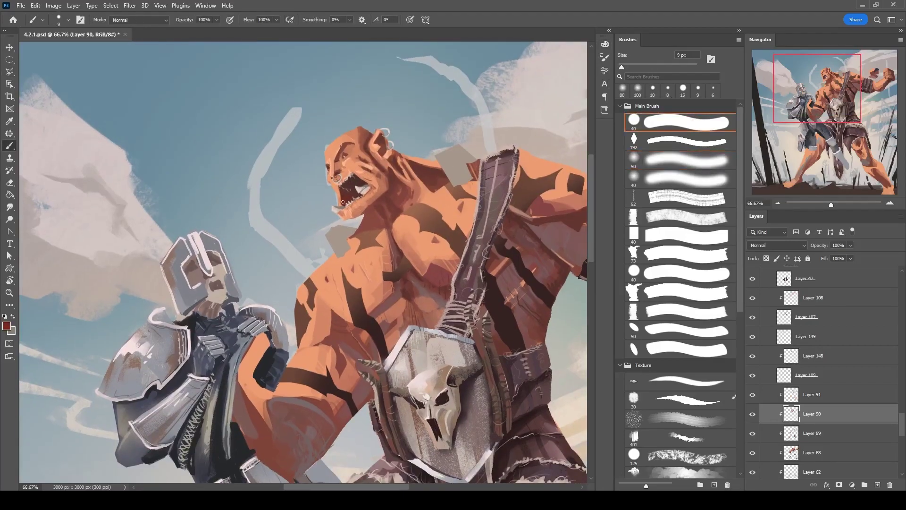
mouse_move(349, 198)
left_mouse_down()
mouse_move(378, 189)
mouse_move(340, 66)
mouse_move(331, 128)
left_mouse_up()
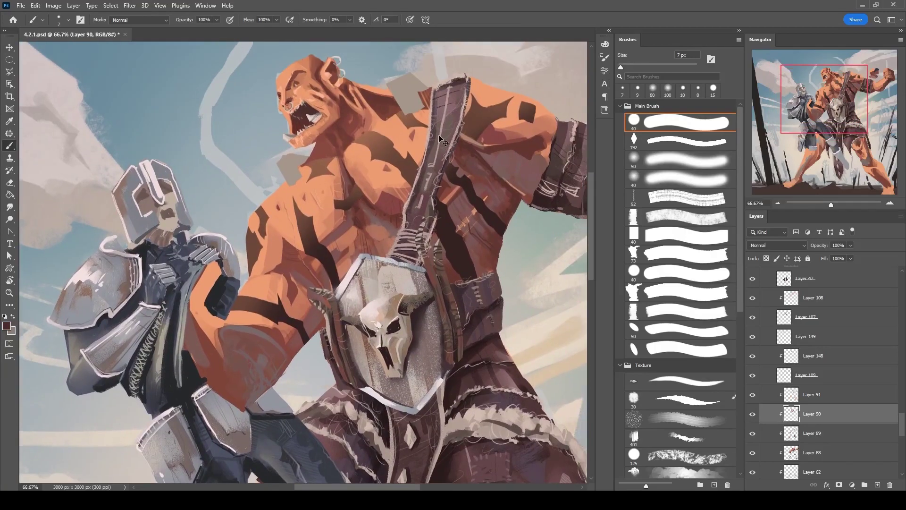
scroll(509, 208, "down", 3)
key("ctrl+plus")
key("ctrl+plus")
key("ctrl+plus")
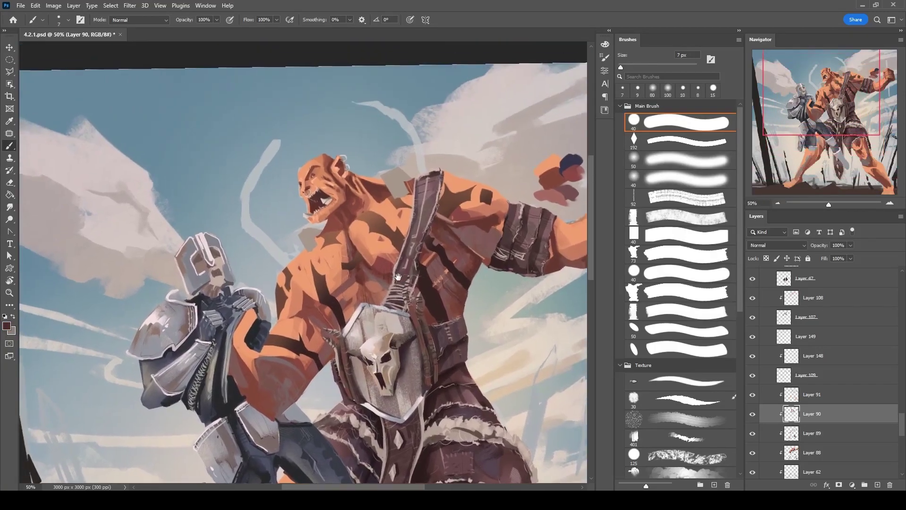
Add Layer 150 above Layer 149 and ready the diamond-shaped brush at 15 px.
key("alt+bracketright")
key("alt+bracketright")
key("alt+bracketright")
key("alt+bracketright")
key("ctrl+shift+alt+n")
key("ctrl+plus")
key("period")
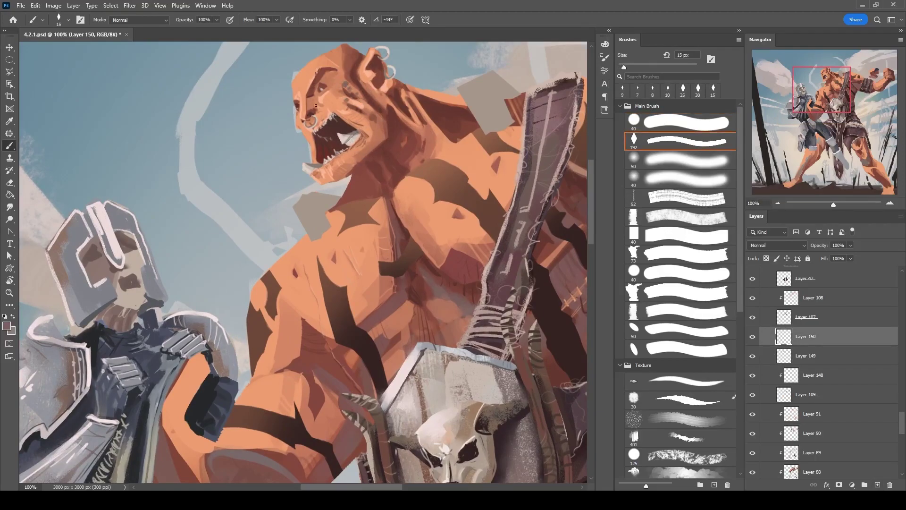
Add a clipped Layer 151 below Layer 90 and a clipped Layer 152 above it for painting the face.
key("ctrl+minus")
key("ctrl+plus")
key("v")
key("alt+bracketleft")
key("alt+bracketleft")
key("alt+bracketleft")
key("alt+bracketleft")
key("alt+bracketleft")
key("alt+bracketleft")
left_click(878, 485)
key("b")
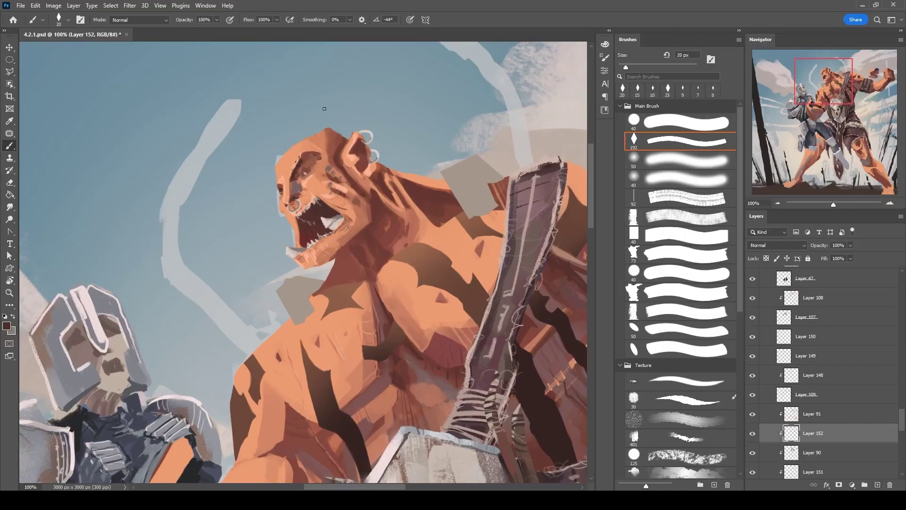
Paint dark strokes around the orc's eyes and brow on Layer 152 with a 3 px round brush.
key("bracketleft")
key("bracketleft")
scroll(289, 174, "up", 1)
key("bracketright")
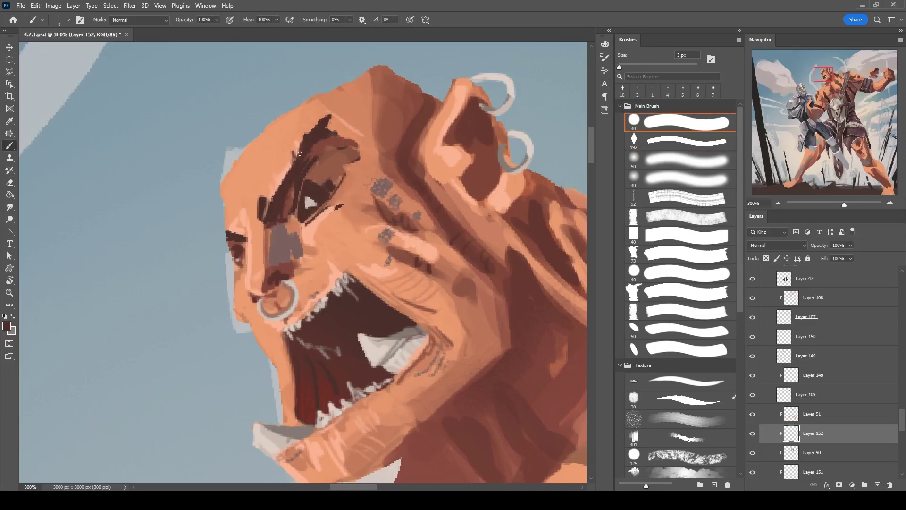
mouse_move(309, 188)
left_mouse_down()
mouse_move(336, 135)
mouse_move(335, 155)
left_mouse_up()
Refine the orc's eye with small light and dark accents on Layer 150 using a 2 to 4 px round brush.
left_click(315, 196, "ctrl")
key("r")
key("b")
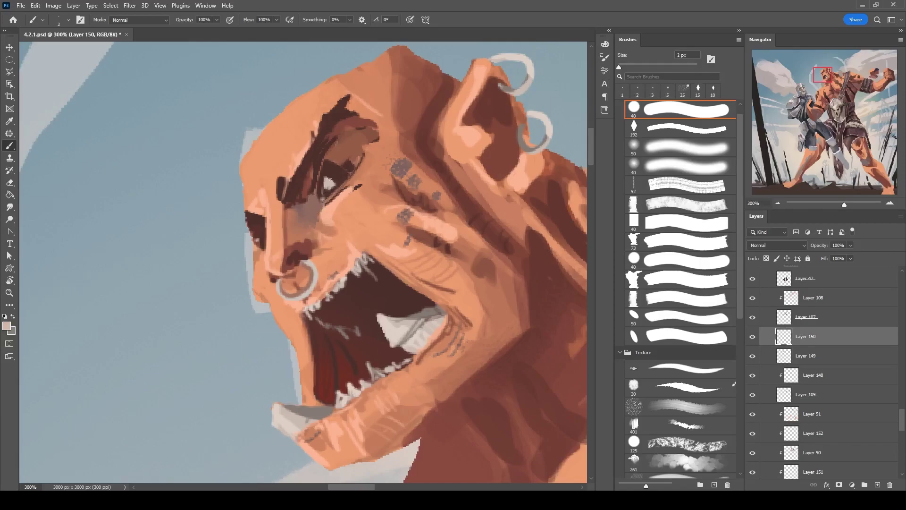
scroll(347, 171, "down", 4)
scroll(331, 198, "up", 3)
key("bracketright")
left_click(325, 209, "alt")
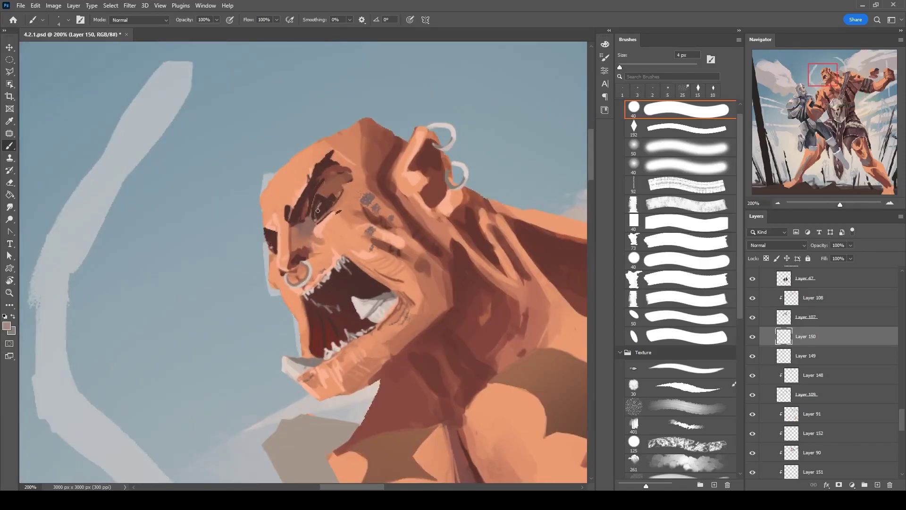
key("x")
left_click_drag(316, 202, 321, 210)
scroll(331, 190, "down", 4)
scroll(359, 174, "up", 4)
key("bracketleft")
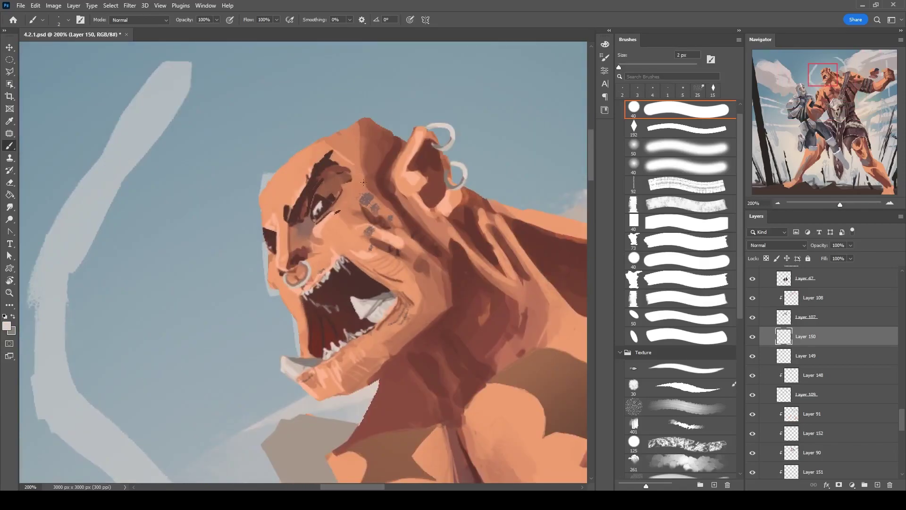
Collapse the Orc group and select Layer 71 in Group 3.
scroll(408, 105, "down", 6)
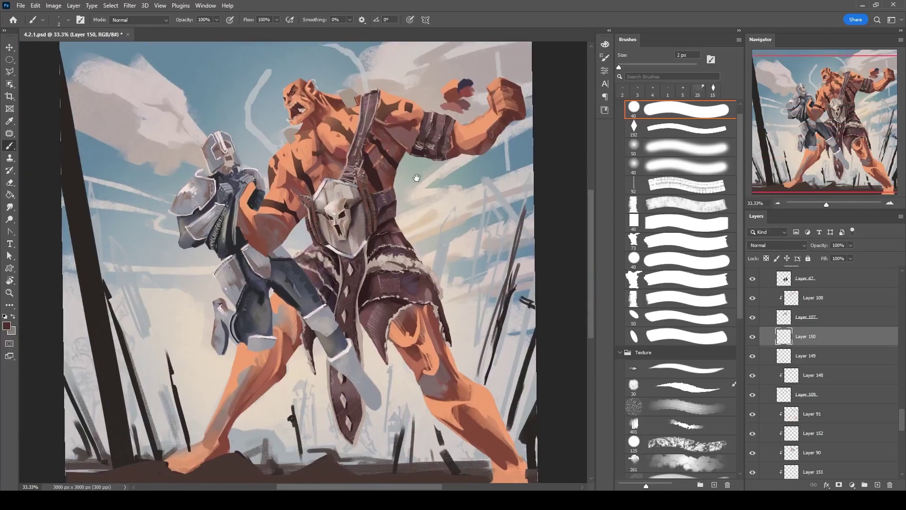
scroll(893, 348, "up", 5)
left_click(831, 406)
scroll(821, 359, "down", 5)
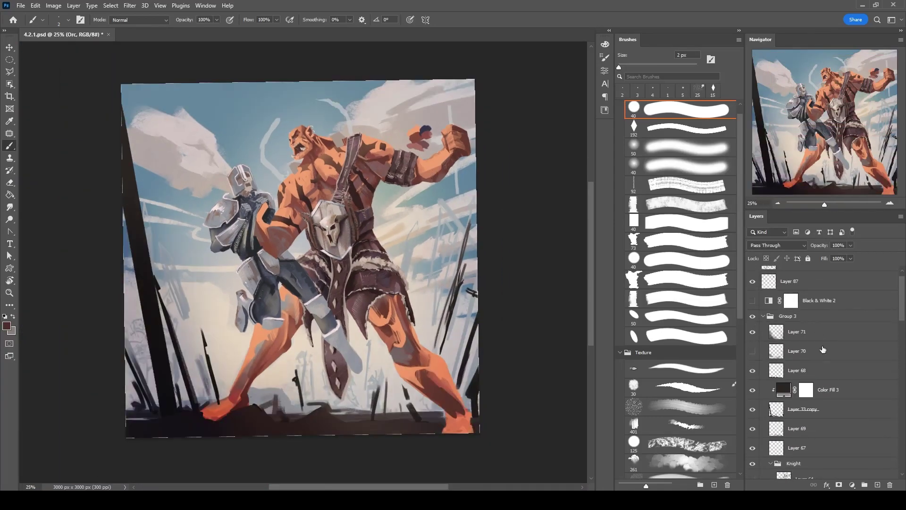
left_click(755, 335)
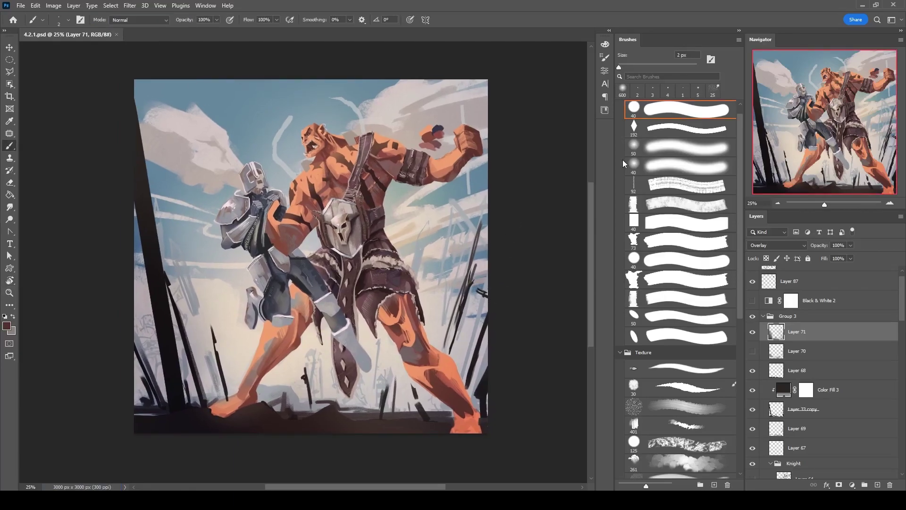
left_click_drag(460, 203, 453, 153)
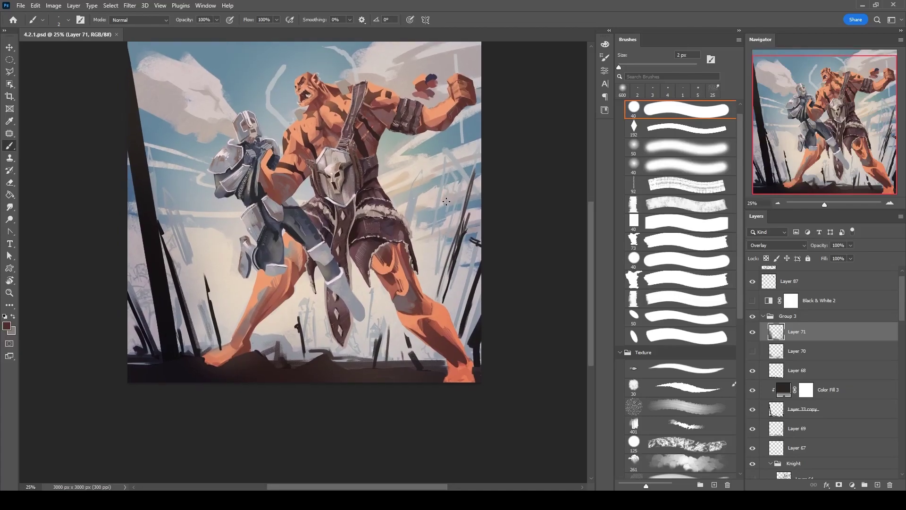
Remove the pale arc strokes from the sky, keep Layer 85 visible and select background Layer 43 for painting.
key("v")
left_click(452, 173)
key("ctrl+plus")
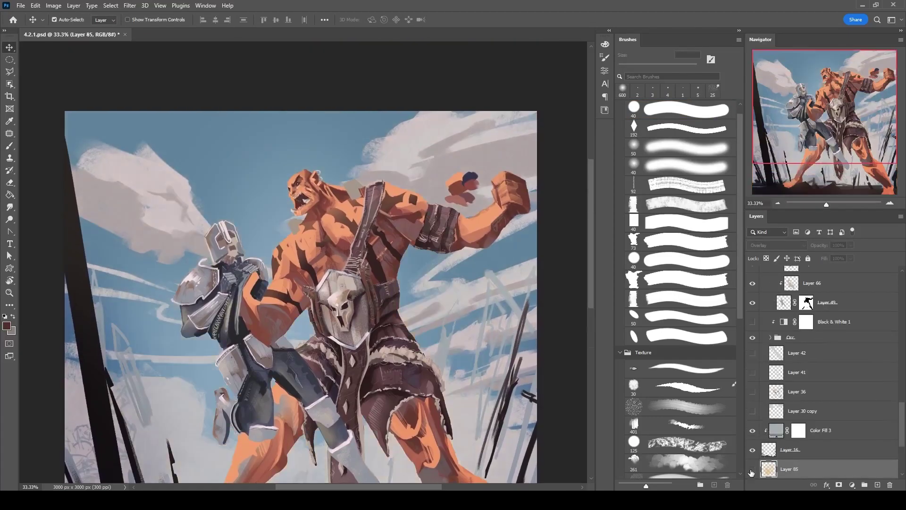
left_click(753, 391)
left_click(793, 410)
key("b")
key("ctrl+minus")
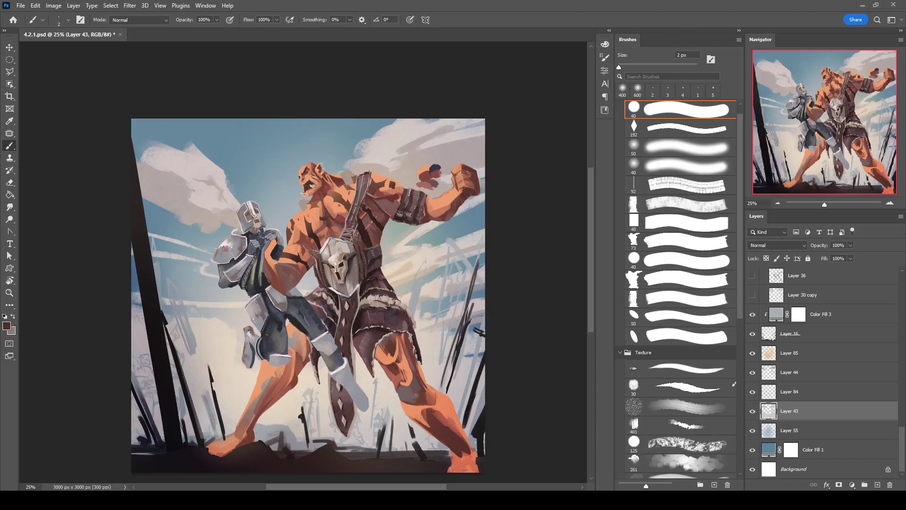
Delete Layers 42, 41, 36, 30 copy and 44, and add Layer 153 above Layer 43 with a 176 px texture brush.
scroll(803, 396, "up", 3)
left_click(802, 394)
scroll(816, 407, "down", 1)
left_click(816, 407, "shift")
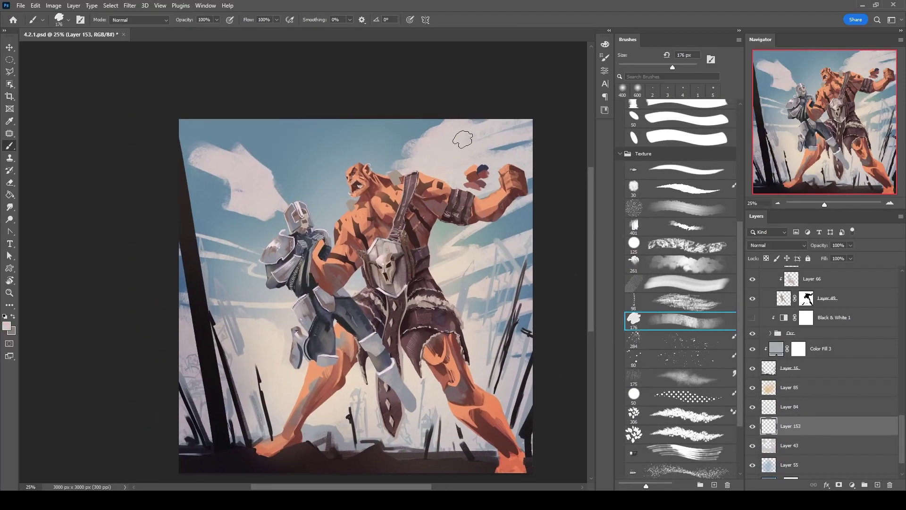
Paint cream and white highlights on the cloud behind the orc's raised arm on Layer 153, reducing the texture brush to 30 px.
key("bracketleft")
key("bracketleft")
key("bracketleft")
key("bracketleft")
key("bracketleft")
mouse_move(427, 141)
left_mouse_down()
mouse_move(458, 137)
mouse_move(438, 156)
left_mouse_up()
key("bracketleft")
key("bracketleft")
key("bracketleft")
key("bracketleft")
key("bracketleft")
key("bracketleft")
key("bracketleft")
key("bracketleft")
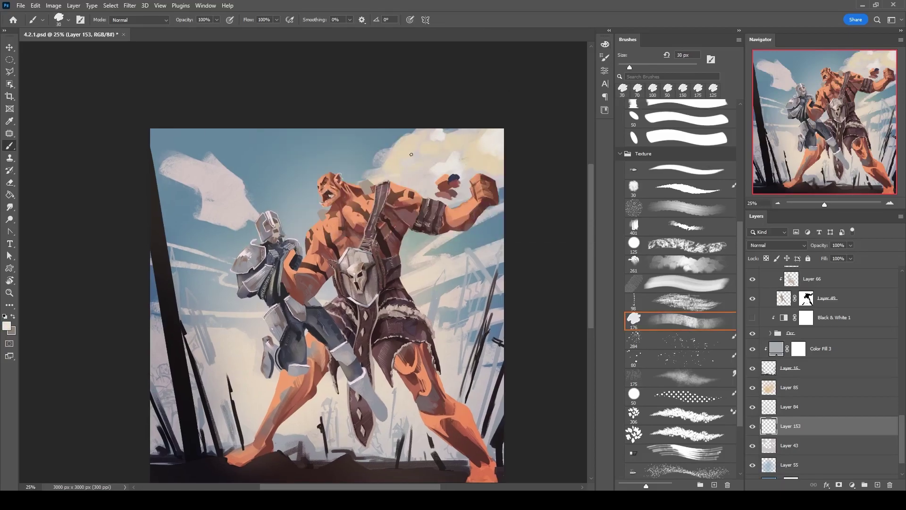
Paint warm peach and pink strokes in the cloud and sky around the orc's raised arm on Layer 153.
left_click(478, 140, "alt")
key("bracketright")
left_click_drag(406, 184, 501, 217)
key("bracketright")
key("bracketright")
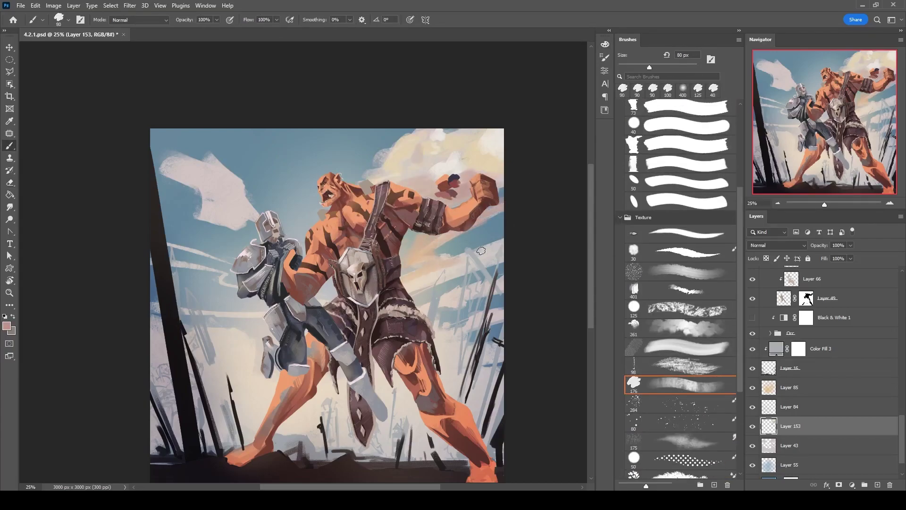
left_click_drag(416, 184, 499, 182)
left_click_drag(415, 191, 402, 198)
Paint the cloud above the knight in cream with pinkish undersides using the texture brush on Layer 153.
mouse_move(401, 198)
left_mouse_down()
mouse_move(498, 172)
mouse_move(334, 202)
mouse_move(249, 160)
mouse_move(278, 156)
mouse_move(302, 189)
left_mouse_up()
key("e")
key("b")
mouse_move(227, 203)
left_mouse_down()
mouse_move(247, 172)
mouse_move(277, 182)
mouse_move(284, 217)
mouse_move(316, 230)
mouse_move(265, 185)
left_mouse_up()
key("bracketright")
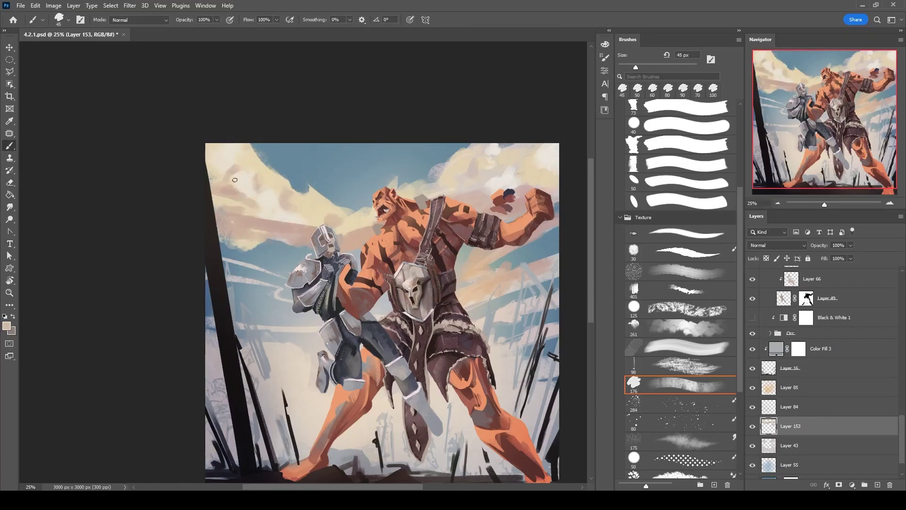
Add peach and mauve cloud bands across the middle sky on Layer 153 with the texture brush at 80 to 100 px.
key("bracketleft")
key("bracketleft")
left_click(486, 190, "alt")
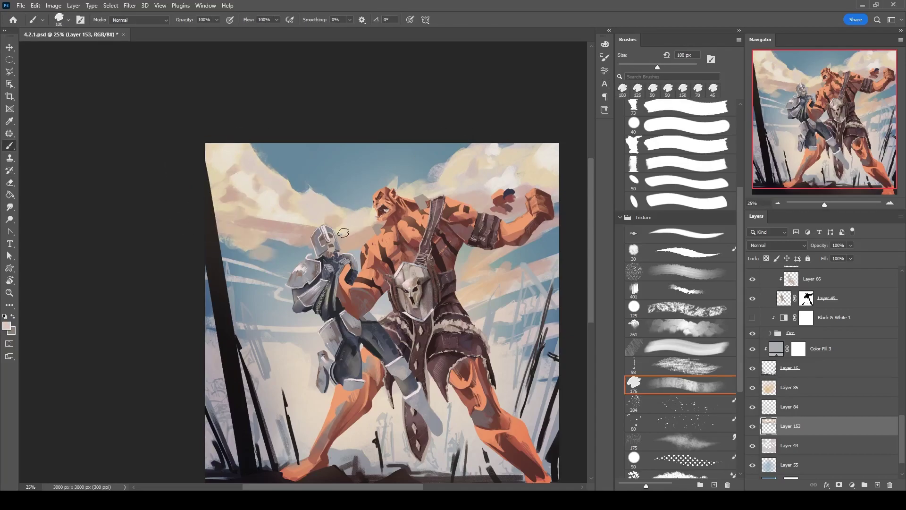
left_click(507, 260, "alt")
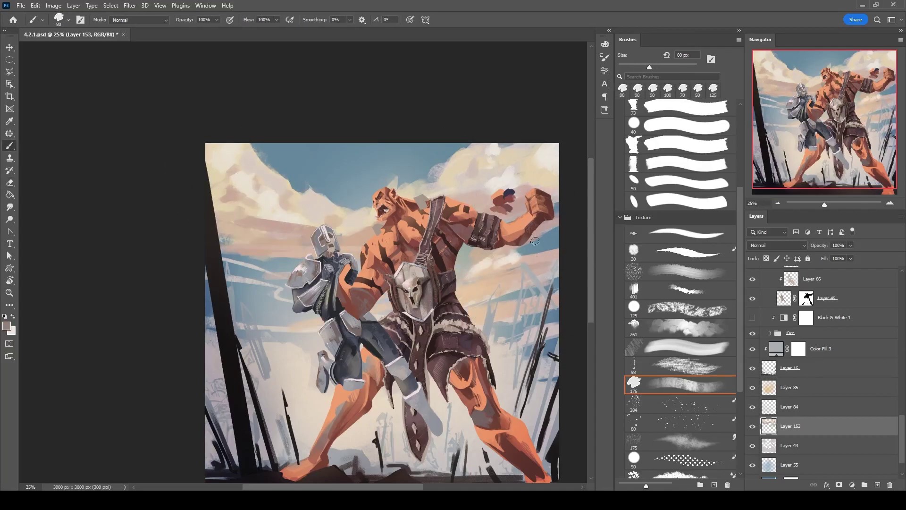
Wash the lower sky behind the figures with pale pink and peach on Layer 153 using the texture brush at up to 300 px.
left_click(489, 286, "alt")
key("bracketright")
key("bracketright")
key("bracketright")
key("bracketright")
key("bracketright")
key("bracketright")
key("bracketright")
key("bracketright")
key("bracketright")
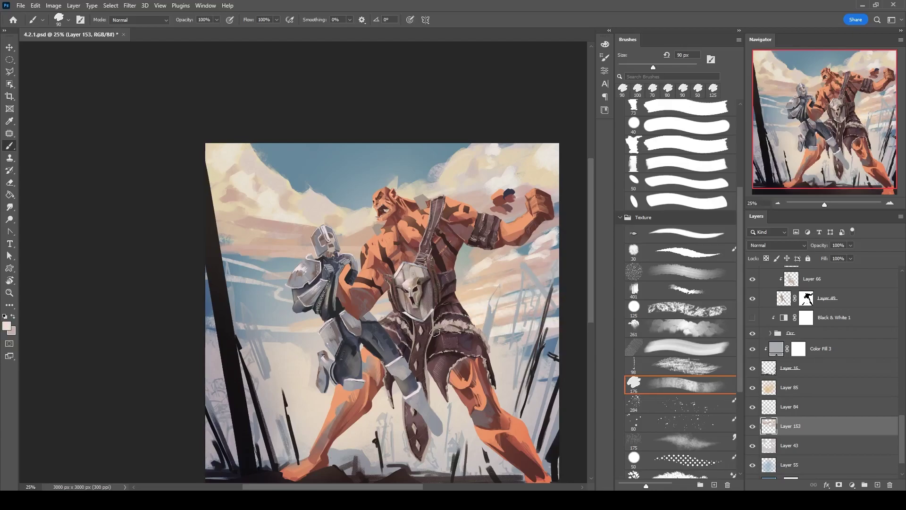
left_click_drag(215, 340, 311, 425)
key("ctrl+minus")
key("bracketleft")
key("bracketleft")
key("bracketleft")
key("bracketleft")
key("bracketleft")
key("bracketleft")
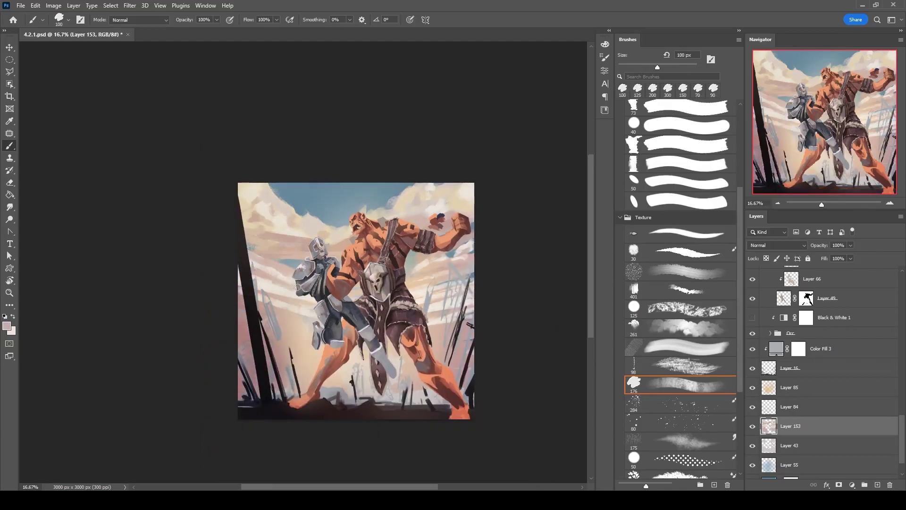
Break up the clouds above and beside the knight with patches of blue sky on Layer 153 using the texture brush around 150 px.
key("bracketright")
key("bracketright")
key("bracketright")
key("bracketright")
key("bracketright")
mouse_move(293, 220)
left_mouse_down()
mouse_move(278, 302)
mouse_move(284, 373)
mouse_move(305, 364)
left_mouse_up()
left_click(283, 373, "alt")
key("bracketleft")
key("bracketleft")
key("bracketleft")
key("bracketleft")
key("bracketleft")
key("bracketleft")
left_click(295, 251, "alt")
key("bracketright")
key("bracketright")
key("bracketright")
mouse_move(295, 198)
left_mouse_down()
mouse_move(283, 229)
mouse_move(335, 236)
mouse_move(265, 264)
mouse_move(247, 254)
mouse_move(275, 251)
left_mouse_up()
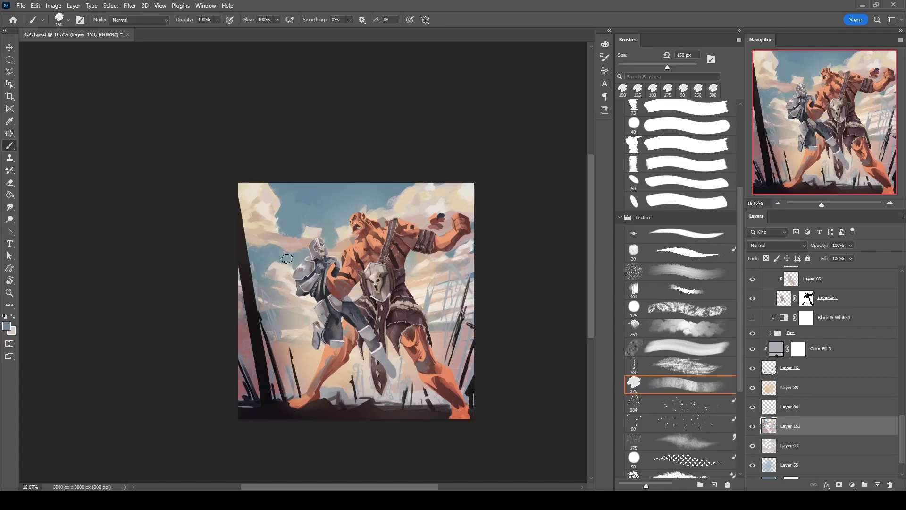
Rework the sky under the orc's raised arm and behind the knight with sampled cloud and sky colours on Layer 153.
key("bracketright")
left_click(460, 243, "alt")
mouse_move(459, 264)
left_mouse_down()
mouse_move(434, 288)
mouse_move(453, 297)
mouse_move(446, 328)
left_mouse_up()
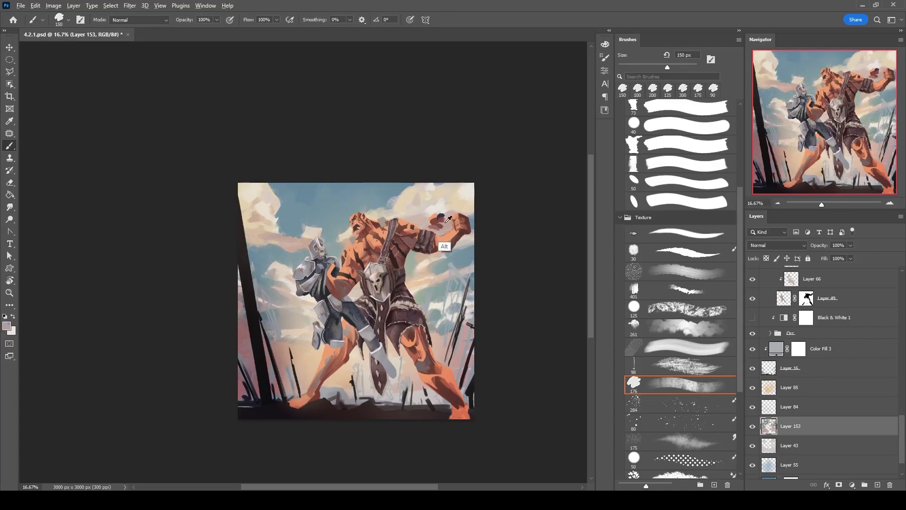
left_click(260, 283, "alt")
mouse_move(257, 279)
left_mouse_down()
mouse_move(261, 334)
mouse_move(251, 373)
mouse_move(245, 340)
mouse_move(312, 368)
left_mouse_up()
left_click(307, 366, "alt")
left_click(439, 302, "alt")
Add Layer 154 above Layer 153 and choose the soft round brush at 1400 px.
left_click(877, 485)
scroll(680, 236, "up", 5)
left_click(680, 147)
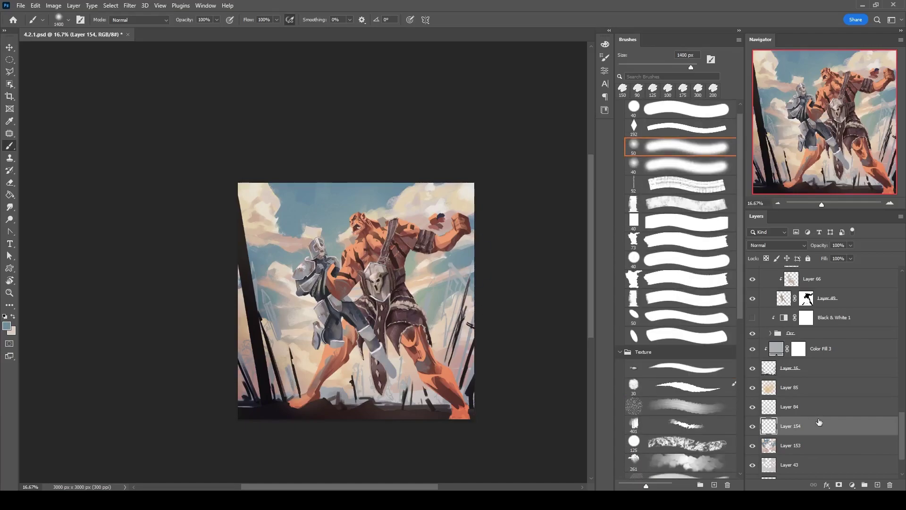
Move Layer 154 above Layer 85 and set its blend mode to Lighten.
left_click_drag(816, 424, 816, 380)
left_click(777, 246)
left_click(775, 316)
key("bracketright")
key("bracketright")
key("bracketright")
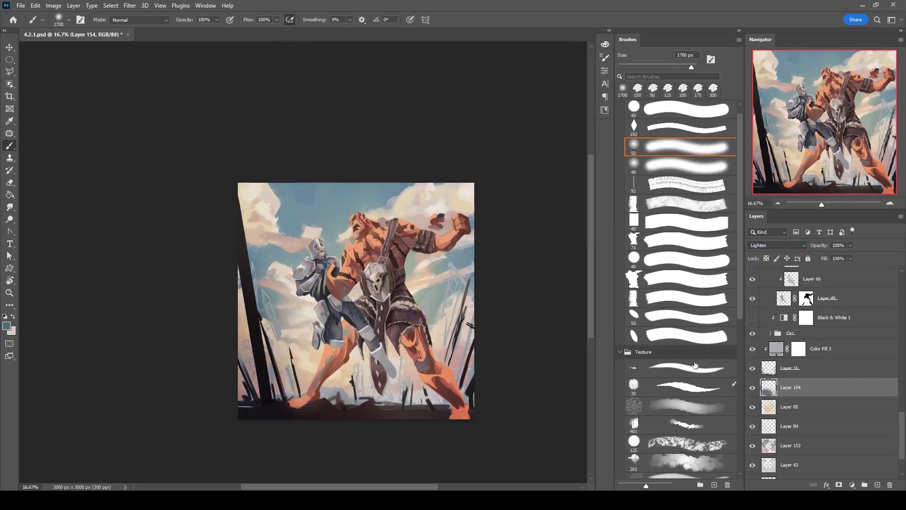
key("ctrl+z")
Brighten the upper sky on Layer 153 with light blue strokes from a large soft brush.
key("bracketright")
left_click(831, 449)
left_click(312, 203, "alt")
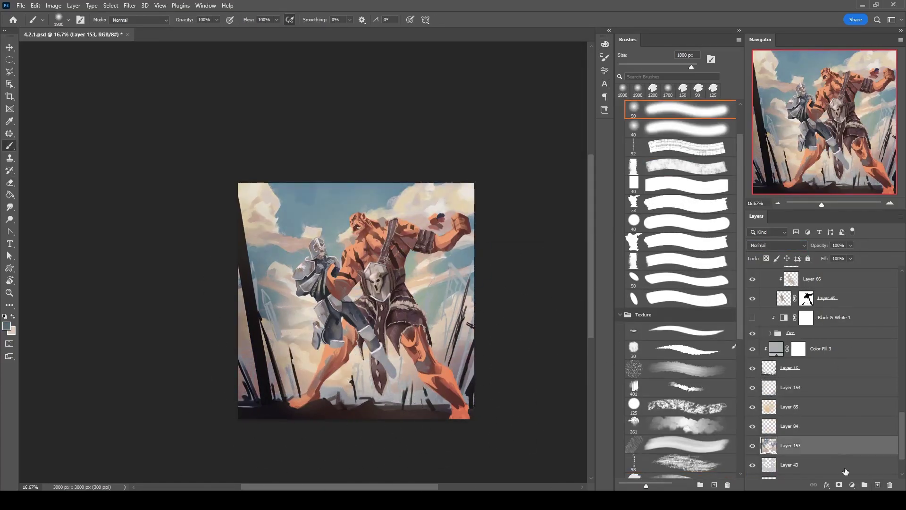
left_click_drag(292, 203, 359, 207)
key("e")
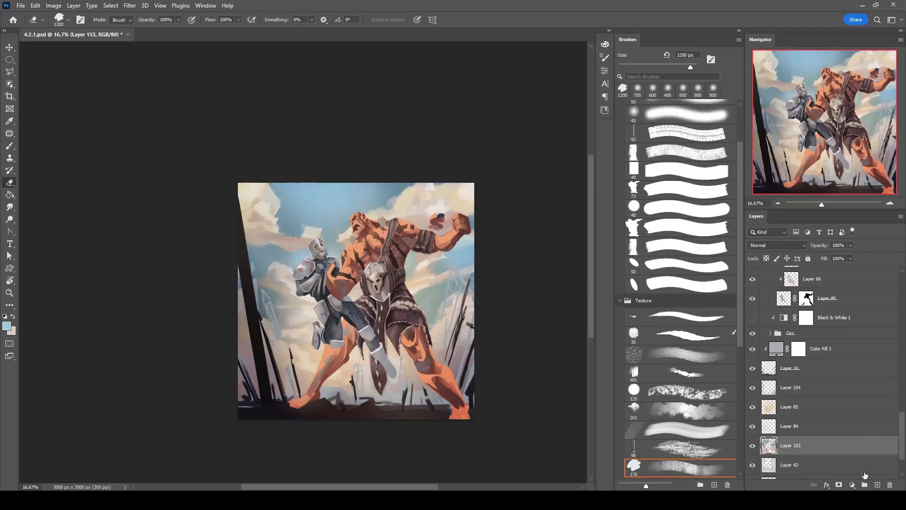
Add a layer above Layer 153 and paint textured light strokes into the sky and clouds.
key("ctrl+shift+alt+n")
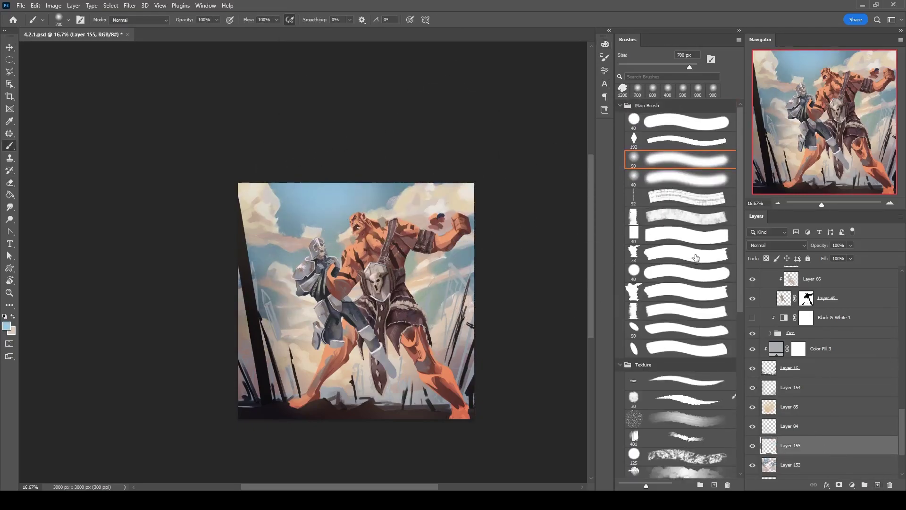
key("b")
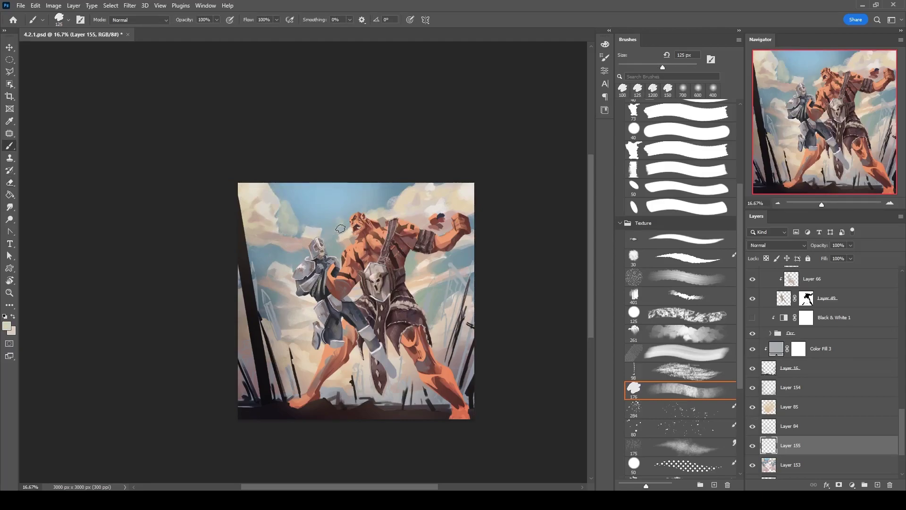
key("5")
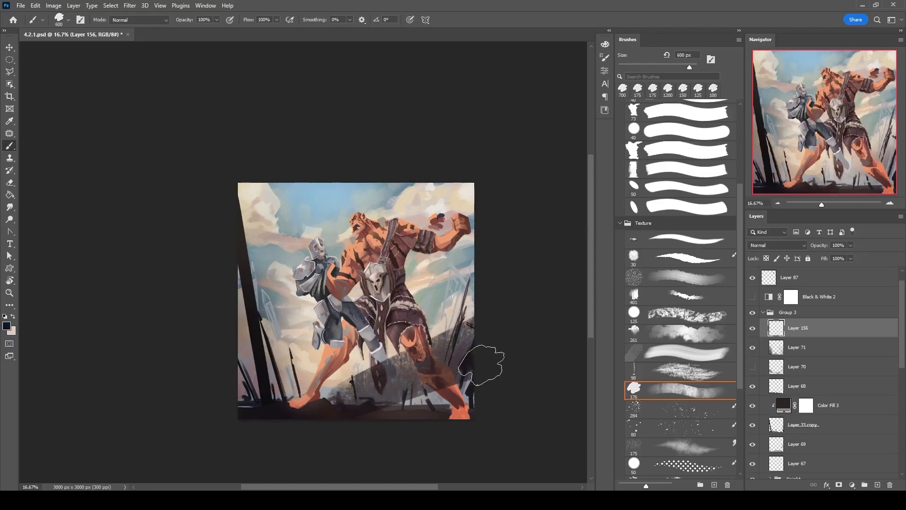
Break up the dark foreground on Layer 156 into pinkish-beige textured dust around the characters' feet.
key("e")
mouse_move(479, 362)
left_mouse_down()
mouse_move(403, 388)
mouse_move(453, 406)
left_mouse_up()
mouse_move(255, 312)
left_mouse_down()
mouse_move(283, 377)
mouse_move(350, 406)
left_mouse_up()
mouse_move(251, 401)
left_mouse_down()
mouse_move(359, 394)
mouse_move(369, 354)
left_mouse_up()
key("b")
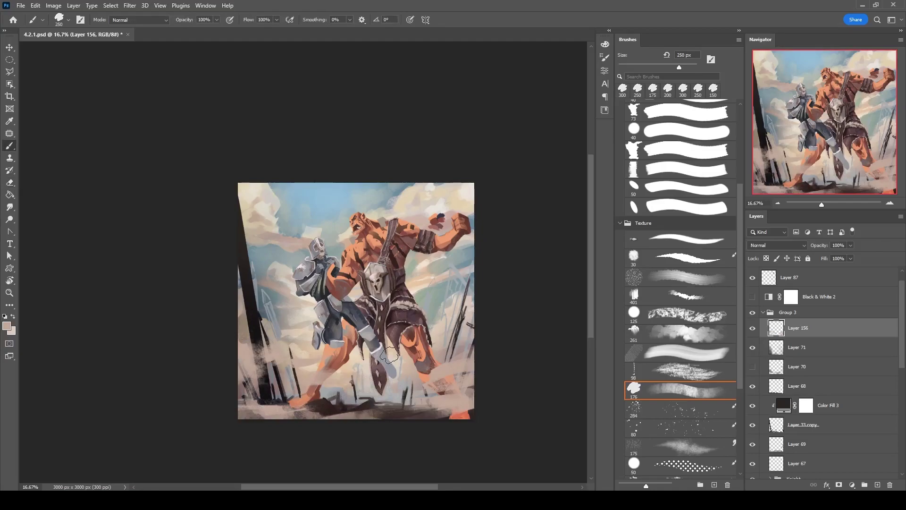
Add a layer clipped to Group 4 and darken the lower bodies of both characters with a soft 1600 px brush.
key("ctrl+shift+alt+n")
mouse_move(841, 348)
left_mouse_down()
mouse_move(868, 368)
mouse_move(846, 433)
left_mouse_up()
key("bracketright")
left_click_drag(313, 397, 444, 293)
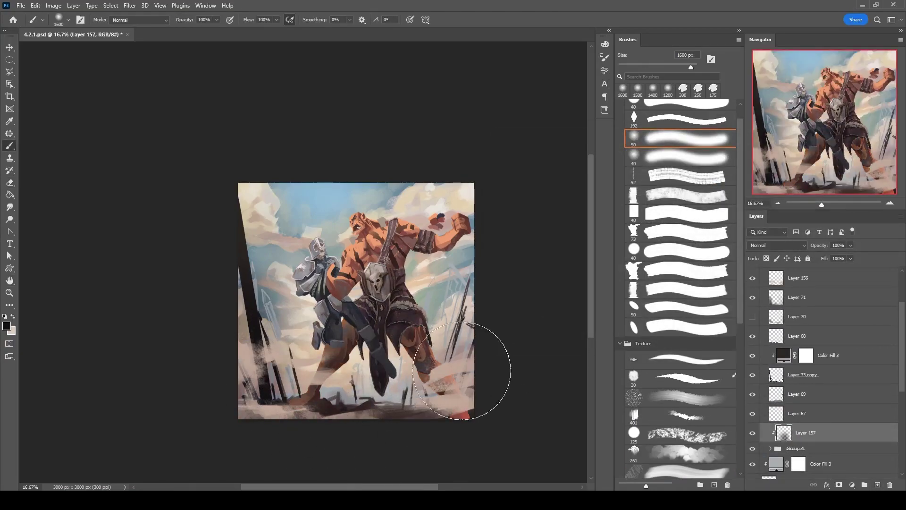
left_click_drag(358, 307, 496, 330)
left_click_drag(439, 303, 532, 218)
Paint broad ground strokes along the foreground beneath the characters on Layer 68.
key("bracketleft")
key("bracketleft")
key("bracketleft")
key("bracketleft")
key("alt+bracketright")
key("alt+bracketright")
key("alt+bracketright")
key("alt+bracketright")
key("alt+bracketright")
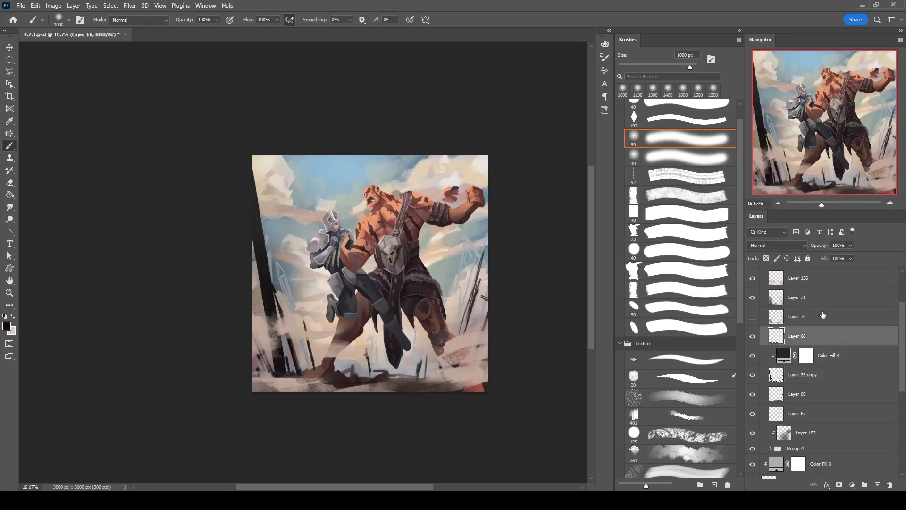
key("comma")
key("bracketright")
key("bracketright")
key("bracketright")
left_click_drag(355, 382, 461, 385)
left_click_drag(260, 377, 315, 388)
Add a layer above Layer 68 and paint stone and debris details along the ground.
key("ctrl+shift+n")
key("Return")
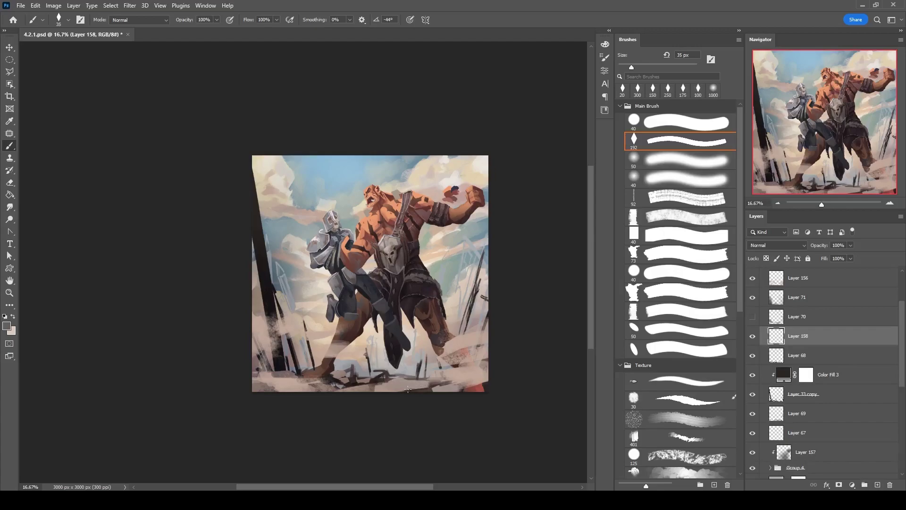
key("bracketright")
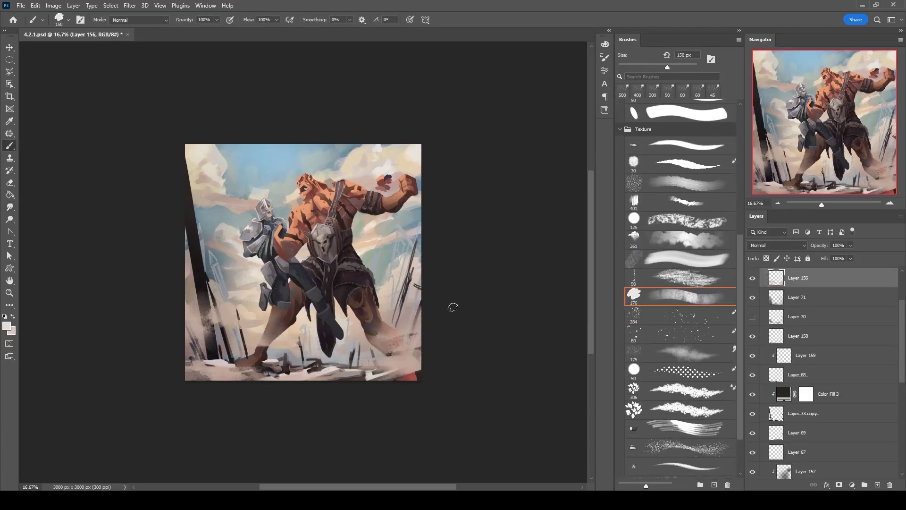
Change the fill layer clipped to Layer 156 to a dark brown.
key("e")
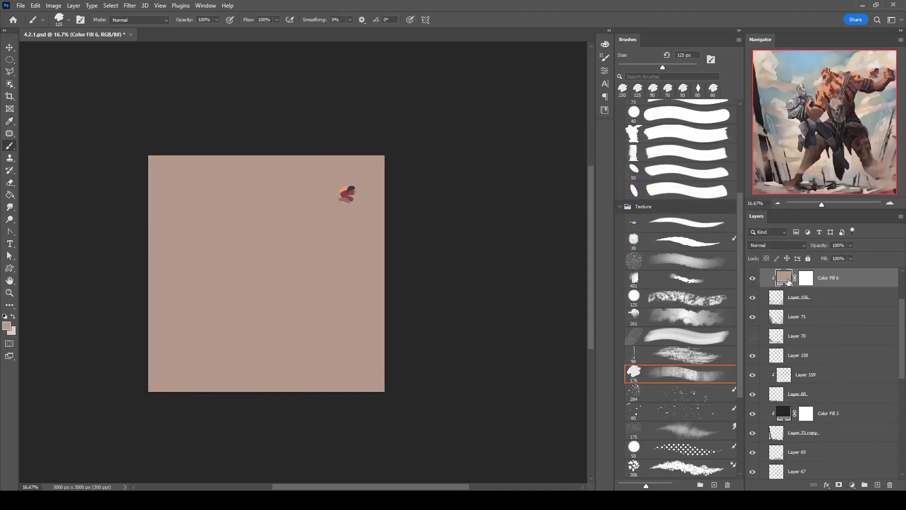
left_click(542, 245)
left_click(708, 152)
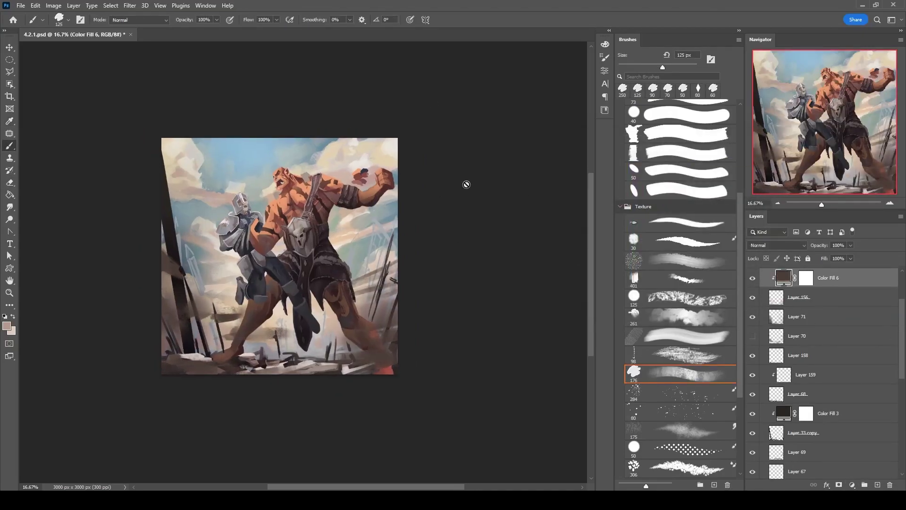
key("v")
Select Layer 153 and sample a brush colour from the lower background.
scroll(802, 420, "down", 5)
left_click(801, 420)
key("b")
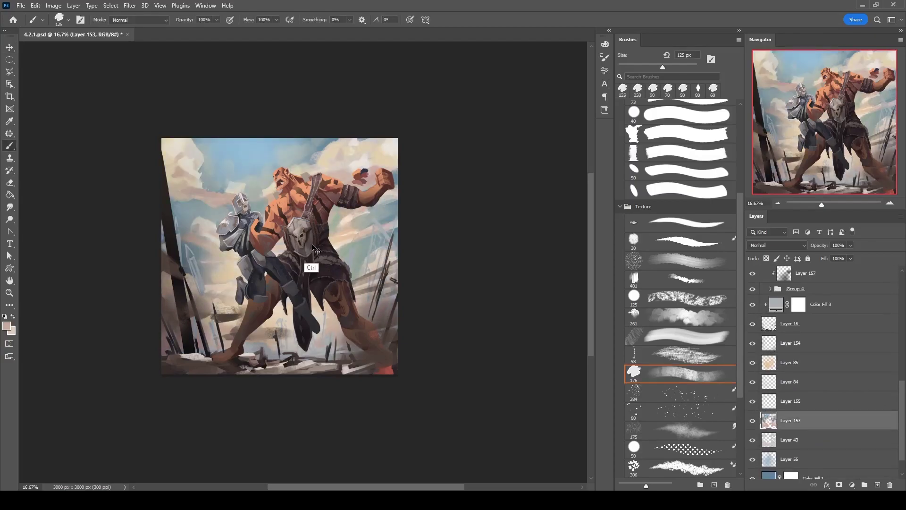
left_click(210, 268, "alt")
key("bracketright")
Change the blend mode of Layer 85.
left_click(801, 362)
left_click(777, 245)
left_click(779, 372)
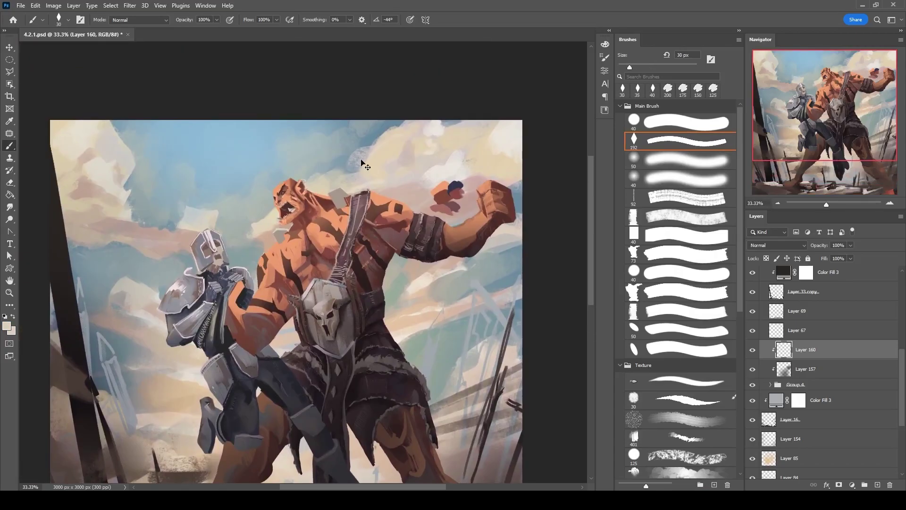
Paint cream light strokes over the orc's skull mask on Layer 160.
scroll(827, 438, "up", 3)
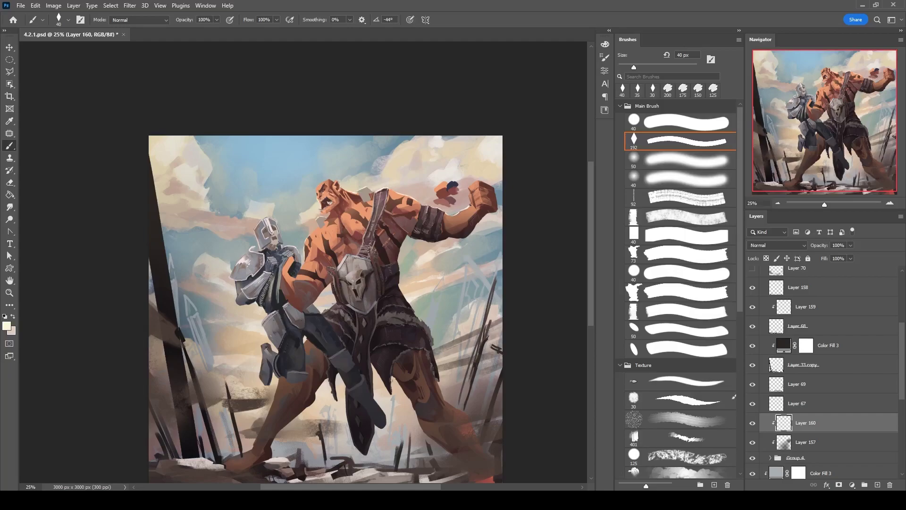
key("e")
key("b")
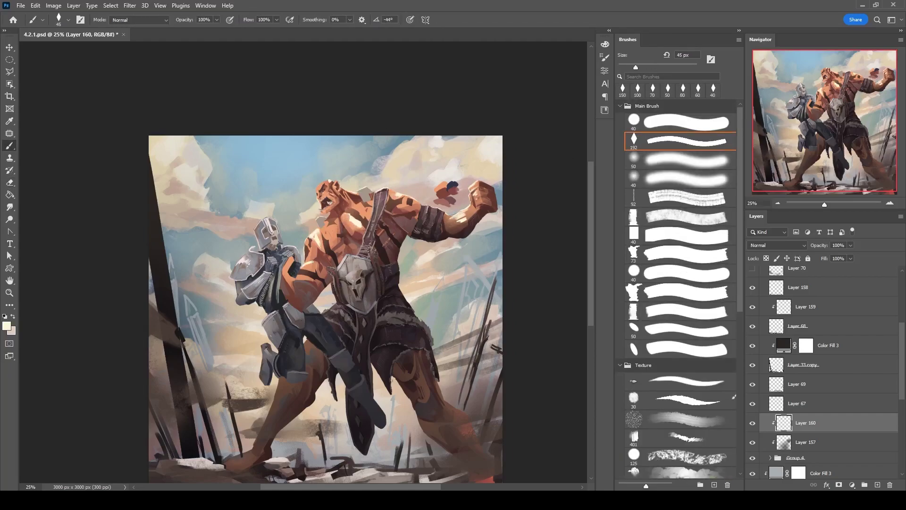
key("bracketright")
key("bracketright")
key("bracketright")
mouse_move(339, 270)
left_mouse_down()
mouse_move(333, 298)
mouse_move(347, 303)
mouse_move(342, 278)
mouse_move(362, 350)
left_mouse_up()
Paint cream light patches on the orc's waist cloth and knee on Layer 160, and change the layer's blend mode.
key("bracketright")
key("bracketright")
key("bracketright")
mouse_move(361, 317)
left_mouse_down()
mouse_move(395, 338)
mouse_move(395, 370)
mouse_move(423, 398)
mouse_move(419, 380)
mouse_move(438, 405)
left_mouse_up()
key("bracketright")
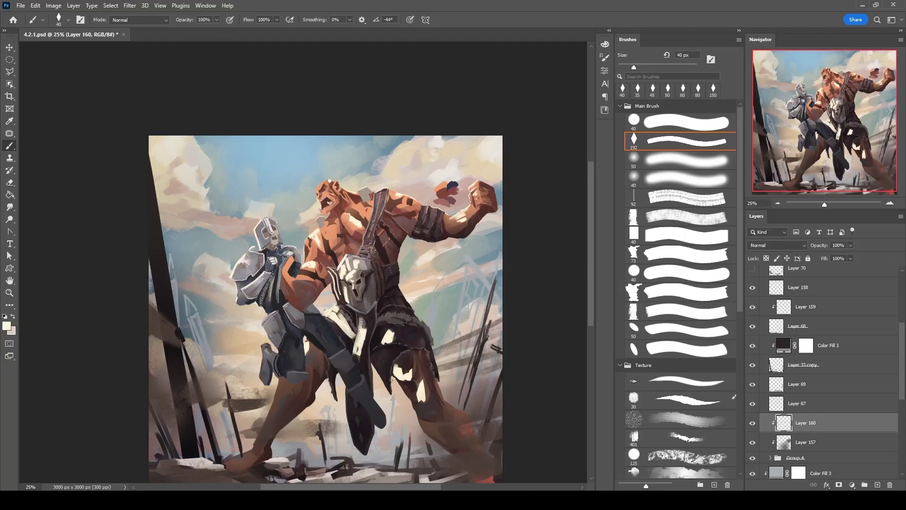
mouse_move(314, 306)
left_mouse_down()
mouse_move(332, 301)
mouse_move(327, 334)
mouse_move(347, 351)
mouse_move(373, 402)
left_mouse_up()
left_click(777, 245)
left_click(774, 326)
Add a layer above Layer 160 and paint wide diagonal light beams from the upper sky across the characters.
key("ctrl+shift+alt+n")
key("period")
key("period")
key("period")
key("period")
key("period")
key("period")
key("period")
key("period")
key("period")
key("period")
left_click_drag(203, 101, 496, 425)
Set the light-beam layer to Overlay at 70% opacity.
key("shift+alt+o")
key("7")
key("q")
key("q")
Erase the hard edges of the light beams on Layer 161, leaving a soft glow in the sky.
key("bracketleft")
key("bracketleft")
key("bracketleft")
key("bracketleft")
key("bracketleft")
key("bracketleft")
key("bracketleft")
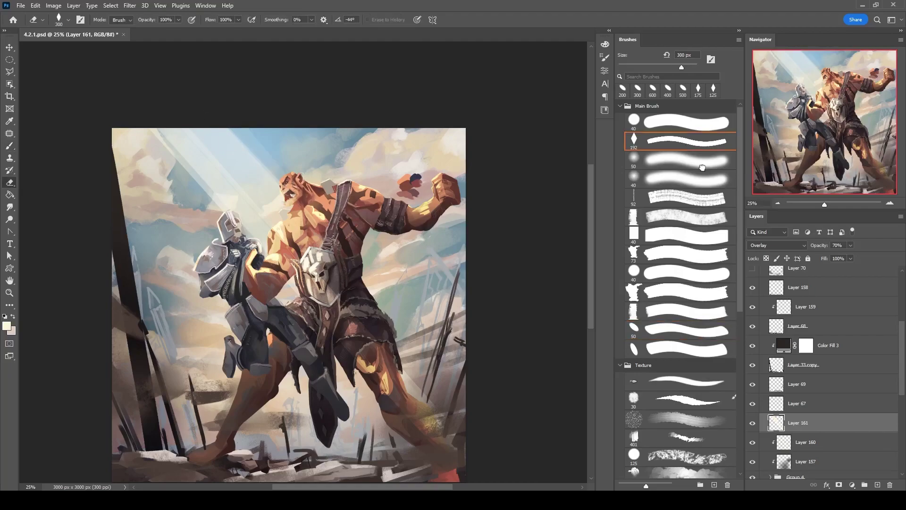
left_click(287, 290, "alt")
key("e")
mouse_move(105, 112)
left_mouse_down()
mouse_move(264, 288)
mouse_move(415, 387)
mouse_move(451, 454)
left_mouse_up()
key("comma")
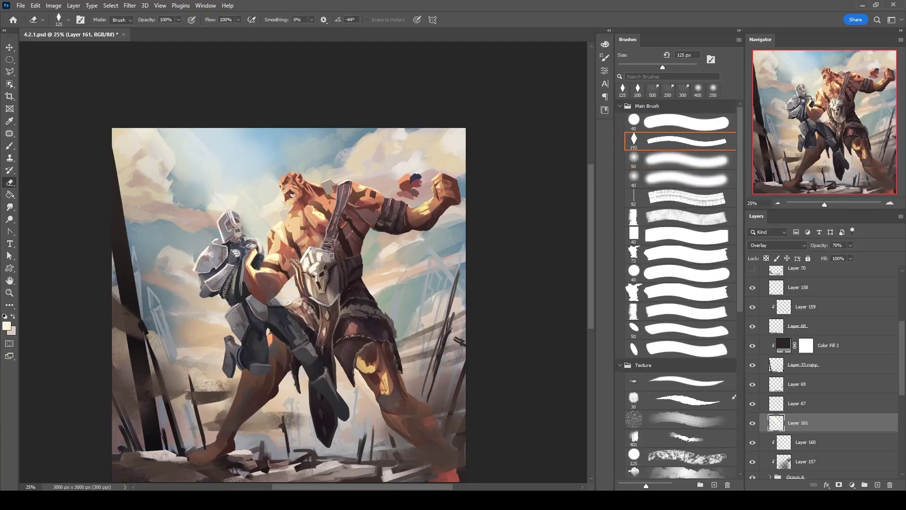
Add a clipped layer beneath Layer 161 and set its blend mode to Multiply.
key("ctrl+shift+alt+n")
key("ctrl+bracketleft")
key("b")
key("ctrl+minus")
left_click(777, 245)
left_click(765, 286)
Paint muted reddish shadows over the knight and orc on the Multiply layer at 60% opacity.
left_click(336, 222, "alt")
key("bracketleft")
key("bracketleft")
key("bracketleft")
key("bracketleft")
key("bracketleft")
key("bracketleft")
mouse_move(349, 245)
left_mouse_down()
mouse_move(265, 331)
mouse_move(245, 255)
mouse_move(272, 283)
mouse_move(243, 241)
left_mouse_up()
left_click_drag(324, 220, 391, 198)
left_click_drag(317, 265, 321, 194)
key("bracketright")
key("bracketright")
key("ctrl+plus")
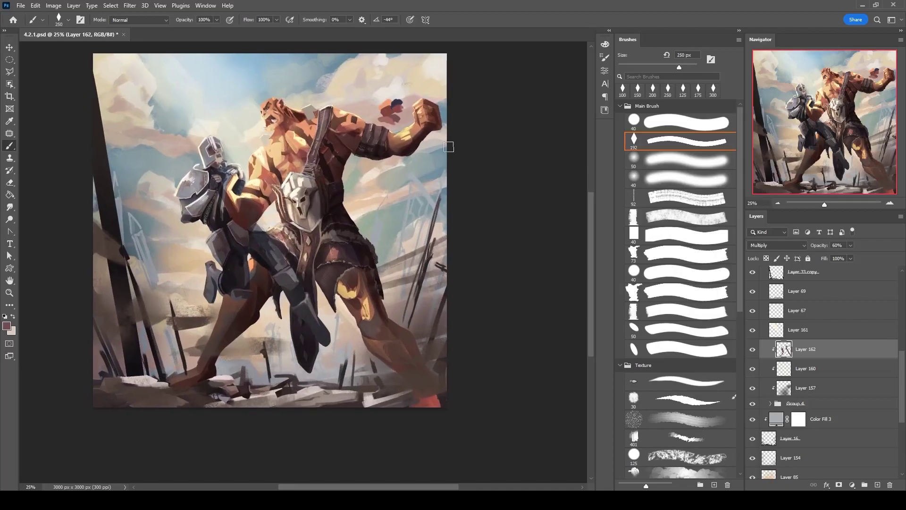
Set the blend mode of Layer 160 to Overlay.
left_click(812, 368)
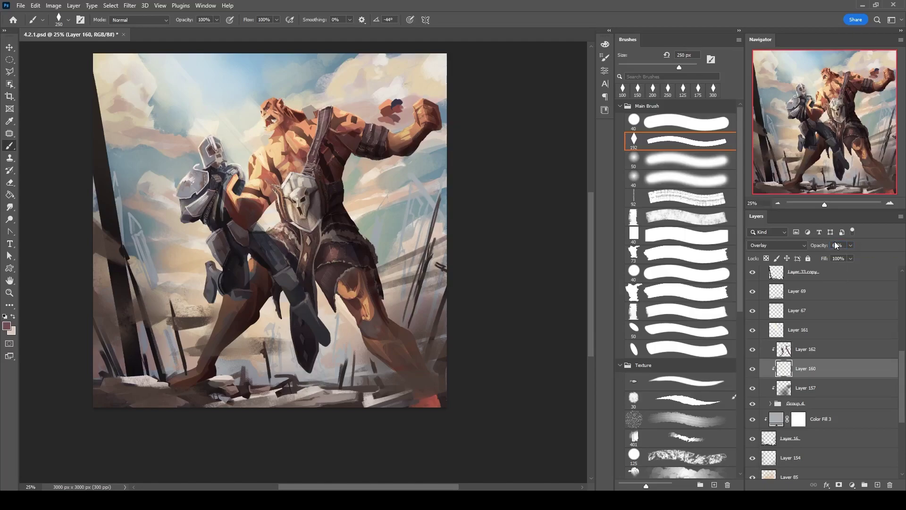
Add a layer above Layer 158 and start painting green grass beside the stones near the knight's side of the ground.
key("ctrl+shift+alt+n")
key("F6")
left_click(433, 165)
left_click_drag(153, 378, 165, 367)
left_click(159, 373, "alt")
Extend the green grass patches along the foreground stones to both edges of the picture.
key("bracketright")
mouse_move(104, 368)
left_mouse_down()
mouse_move(111, 402)
mouse_move(108, 385)
left_mouse_up()
mouse_move(189, 355)
left_mouse_down()
mouse_move(198, 406)
mouse_move(231, 401)
left_mouse_up()
left_click_drag(331, 392, 366, 378)
left_click_drag(421, 406, 448, 368)
left_click(425, 399, "alt")
left_click_drag(179, 378, 208, 399)
Paint a thin light green plant stem beside the orc's rear leg with a 10 px hard round brush.
left_click(698, 123)
key("bracketleft")
key("bracketleft")
key("bracketleft")
left_click(145, 398, "alt")
left_click(193, 387, "alt")
key("bracketleft")
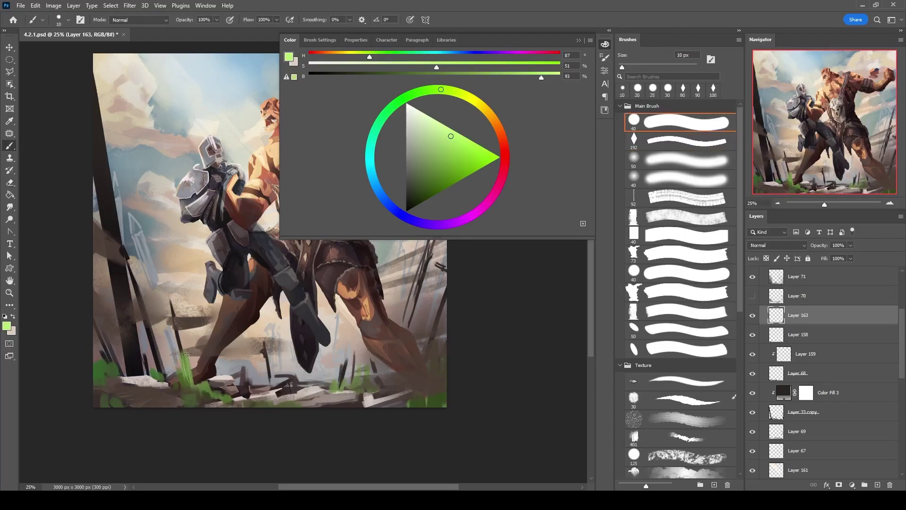
left_click_drag(225, 345, 230, 309)
Add fine individual grass blades to the green patches with a 25 px hard round brush.
key("bracketright")
key("bracketright")
key("bracketright")
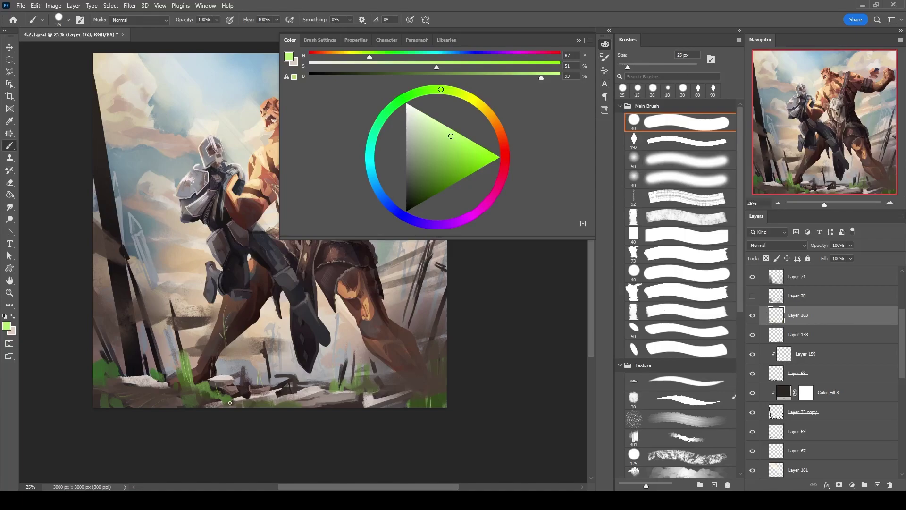
left_click(210, 382, "alt")
key("bracketleft")
left_click_drag(100, 381, 97, 360)
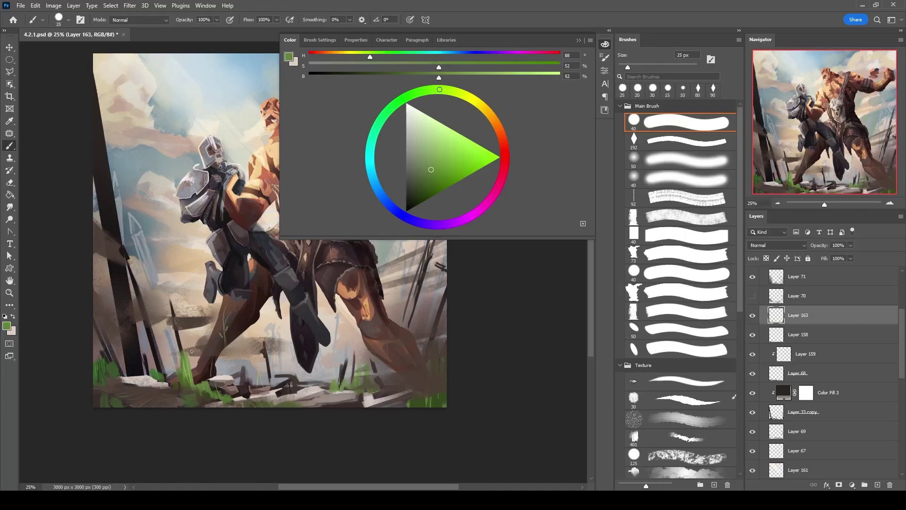
Close the colour wheel and add a new layer above Layer 163.
left_click(591, 43)
key("ctrl+shift+alt+n")
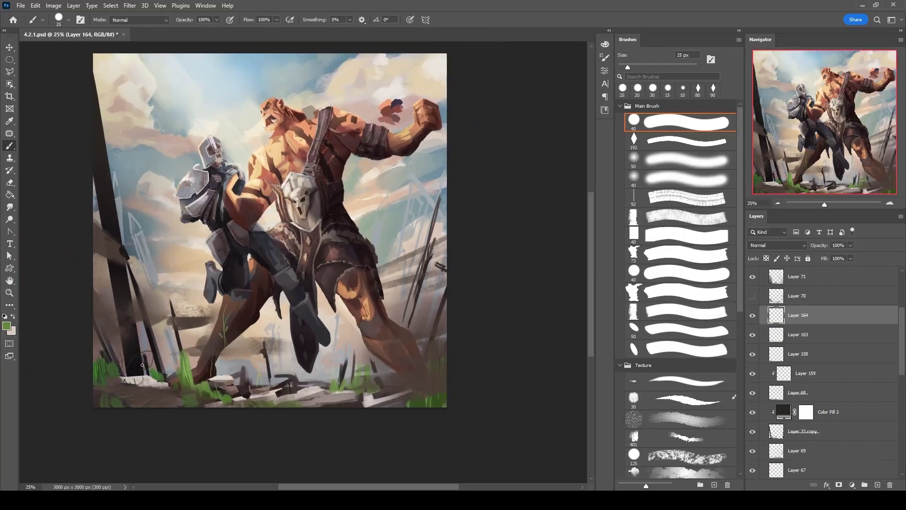
key("ctrl+z")
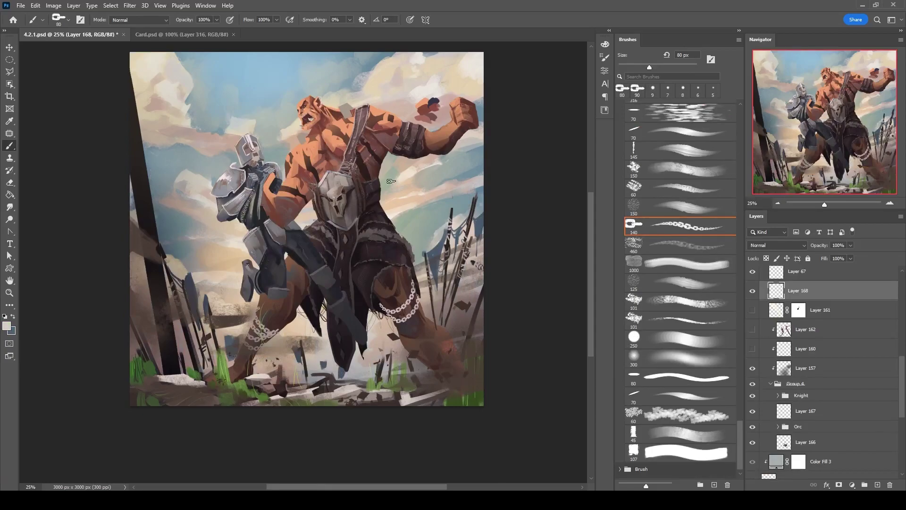
Draw hanging chains from the skull mask and at the orc's waist on Layer 168 with the 80 px chain brush.
left_click_drag(351, 210, 368, 303)
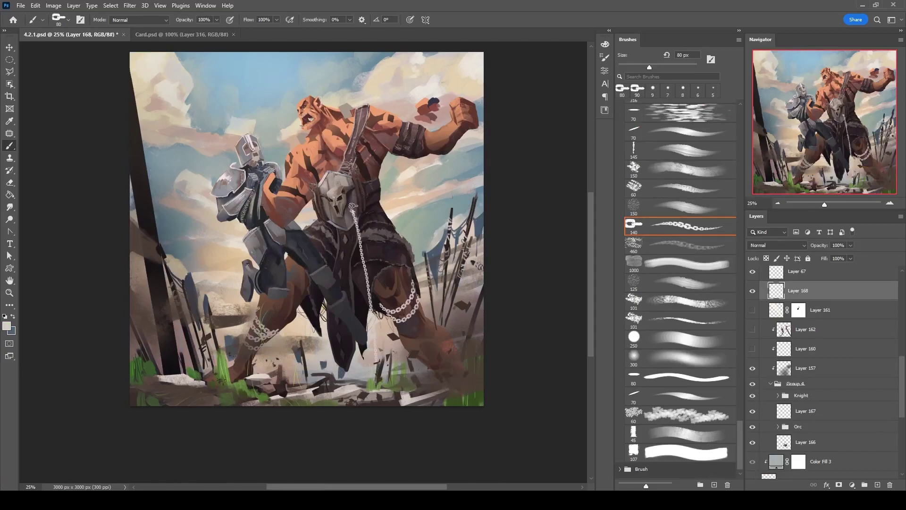
scroll(680, 284, "up", 5)
left_click_drag(366, 189, 397, 236)
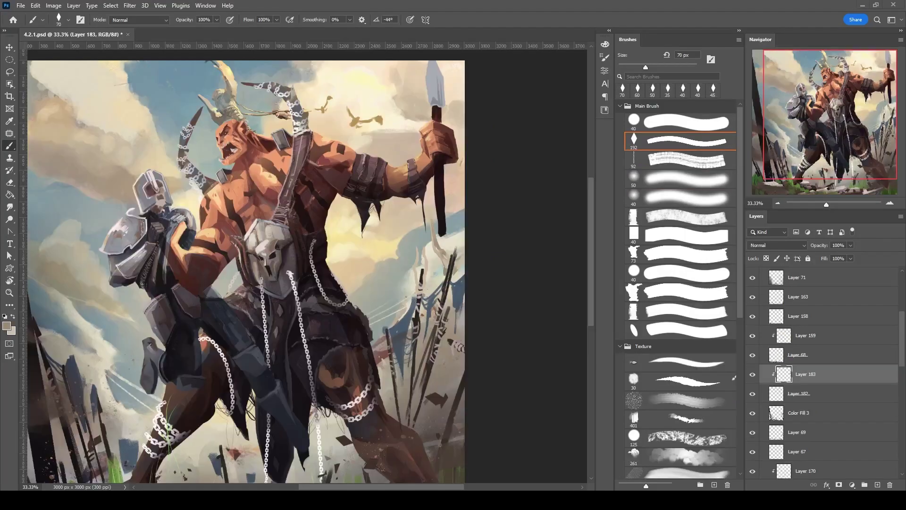
Add two layers above Layer 183 and paint blue cloth bindings on the bony branches with a 15 px brush.
left_click(878, 485)
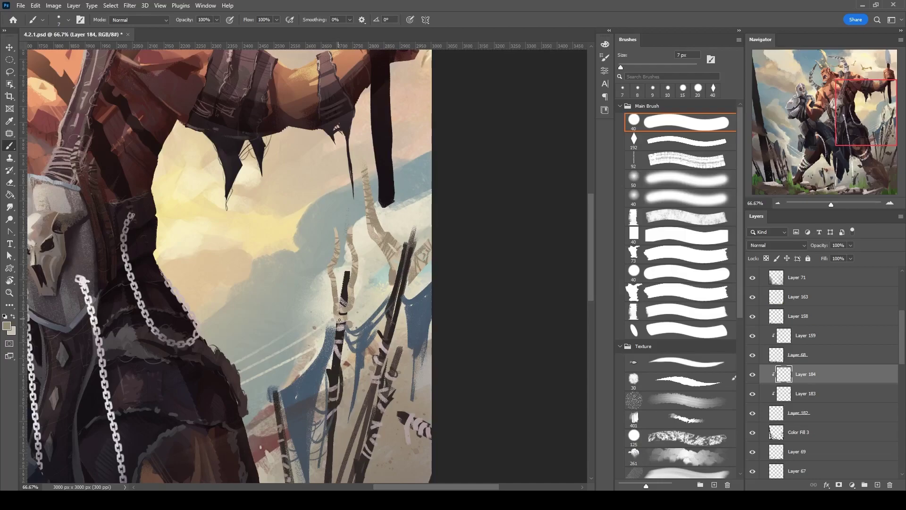
left_click(878, 485)
left_click(681, 140)
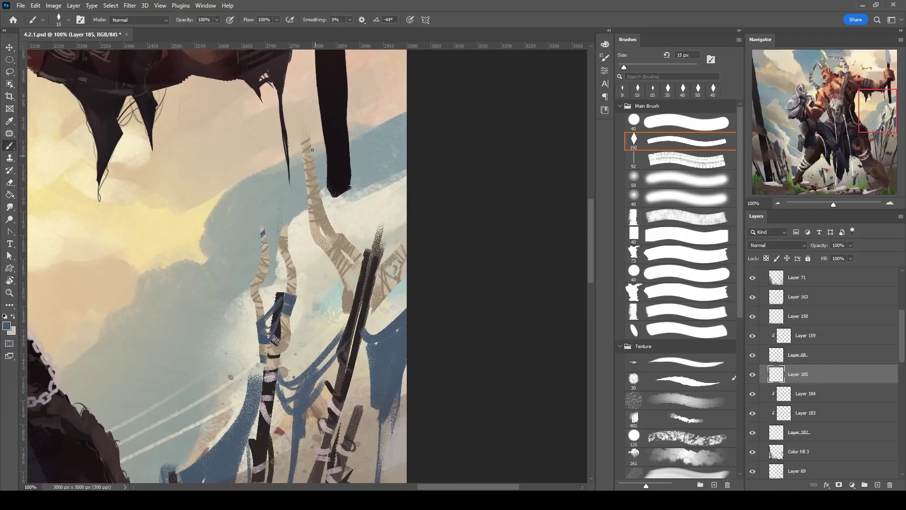
mouse_move(304, 176)
left_mouse_down()
mouse_move(332, 230)
mouse_move(406, 201)
left_mouse_up()
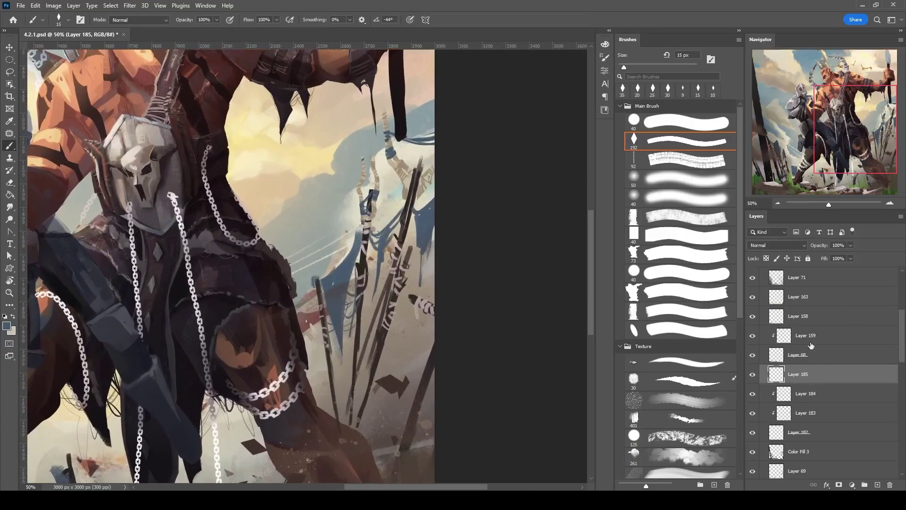
Add a layer above Color Fill 3 and paint white angular markings on the blue cloth between the poles with a 9 px brush.
left_click(877, 485)
left_click_drag(322, 205, 338, 210)
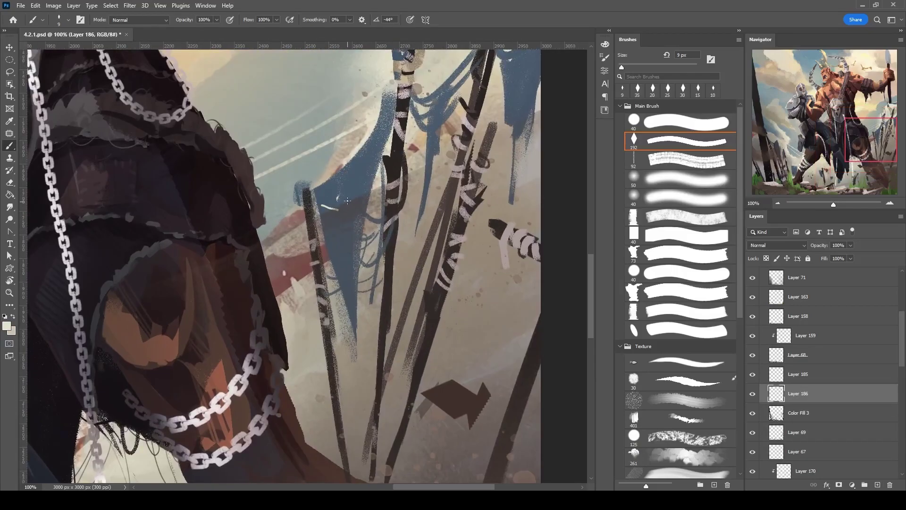
key("bracketleft")
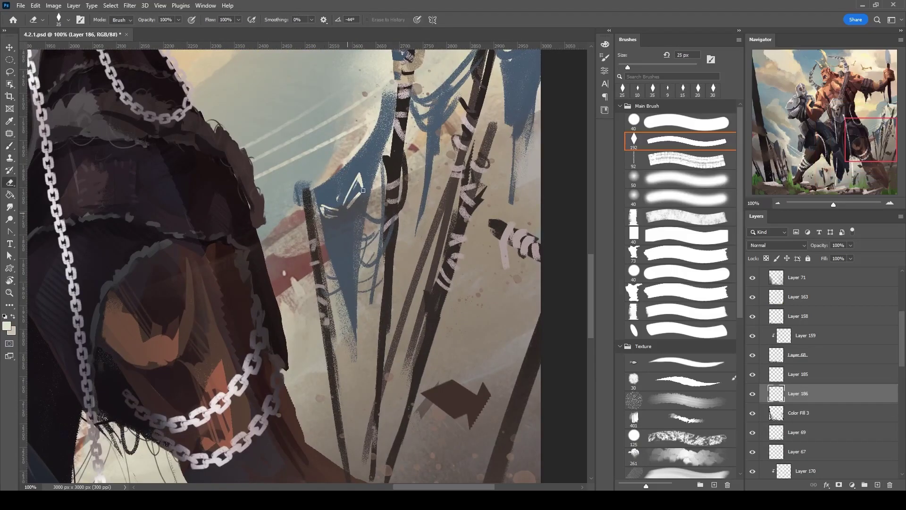
key("bracketright")
key("bracketright")
mouse_move(331, 229)
left_mouse_down()
mouse_move(334, 251)
mouse_move(344, 232)
mouse_move(338, 278)
left_mouse_up()
key("e")
key("b")
key("bracketleft")
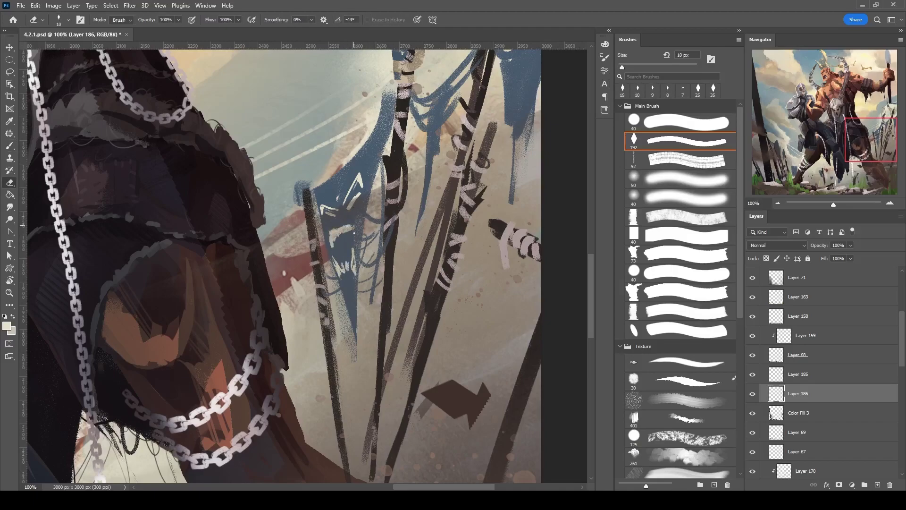
Move the white markings lower on the blue cloth and continue the pattern on the neighbouring banners.
key("ctrl+t")
left_click_drag(358, 189, 336, 247)
key("Return")
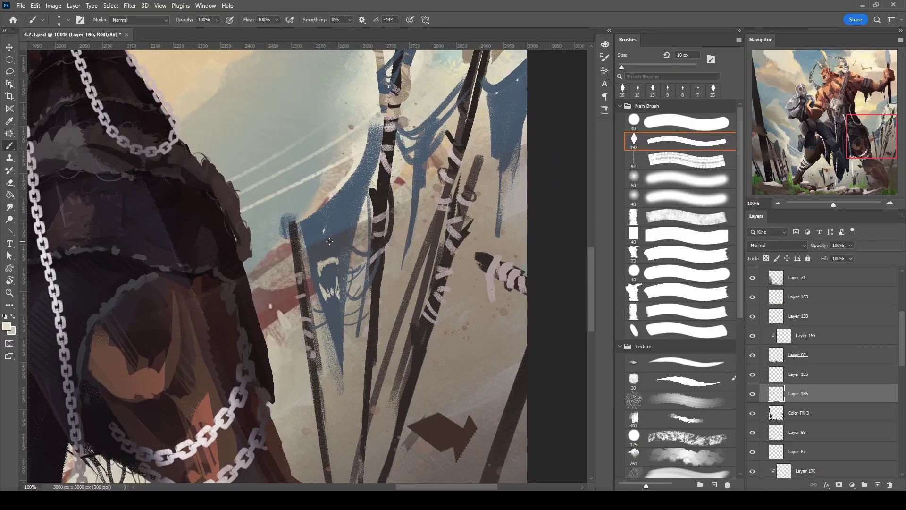
key("ctrl+minus")
key("ctrl+minus")
key("bracketright")
key("bracketright")
key("bracketright")
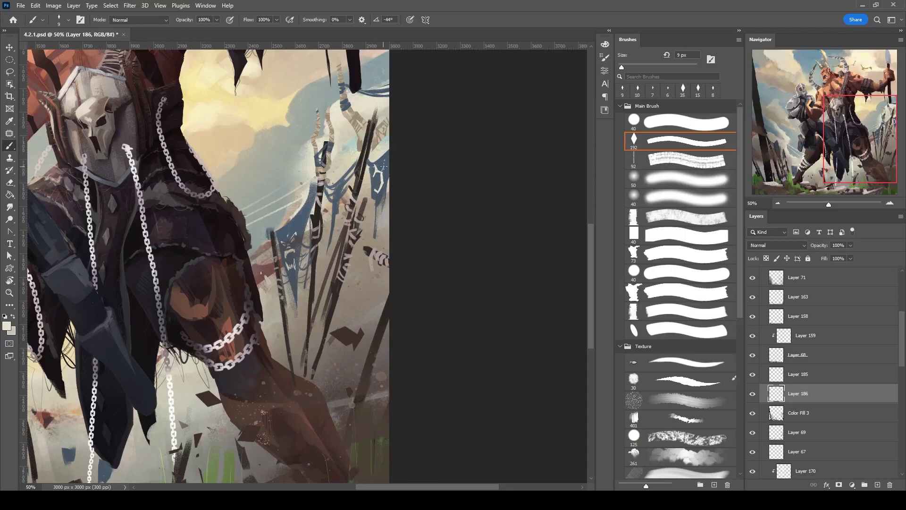
Select the Color Fill 3 layer and paint thin dark spikes on the tips of the left fence posts with a 9 px brush.
scroll(399, 115, "down", 3)
scroll(399, 115, "left", 3)
key("bracketleft")
key("bracketleft")
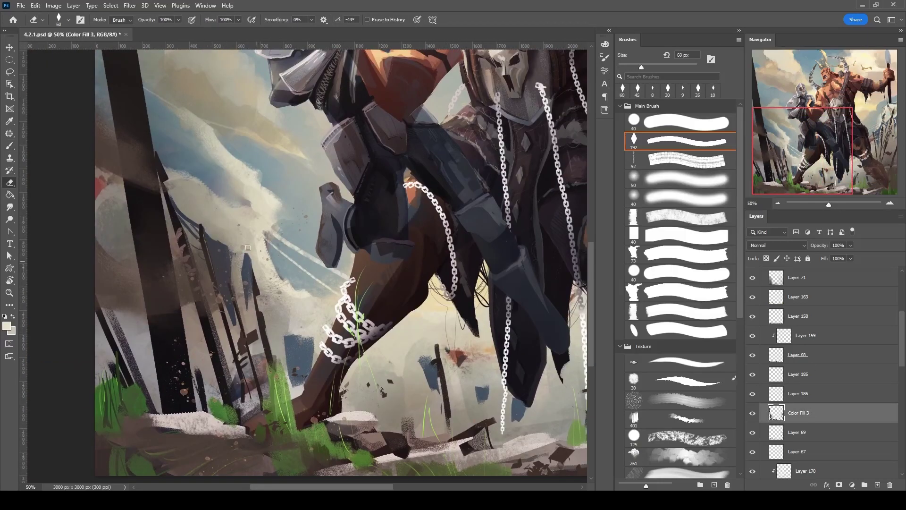
mouse_move(253, 318)
left_mouse_down()
mouse_move(310, 374)
mouse_move(318, 192)
left_mouse_up()
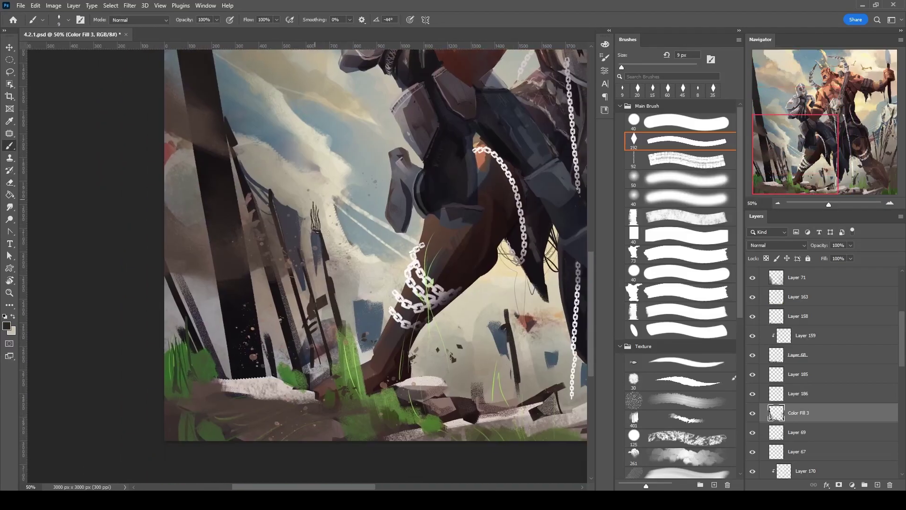
scroll(331, 191, "up", 2)
left_click_drag(283, 273, 279, 242)
key("bracketright")
key("bracketright")
key("bracketright")
key("x")
key("e")
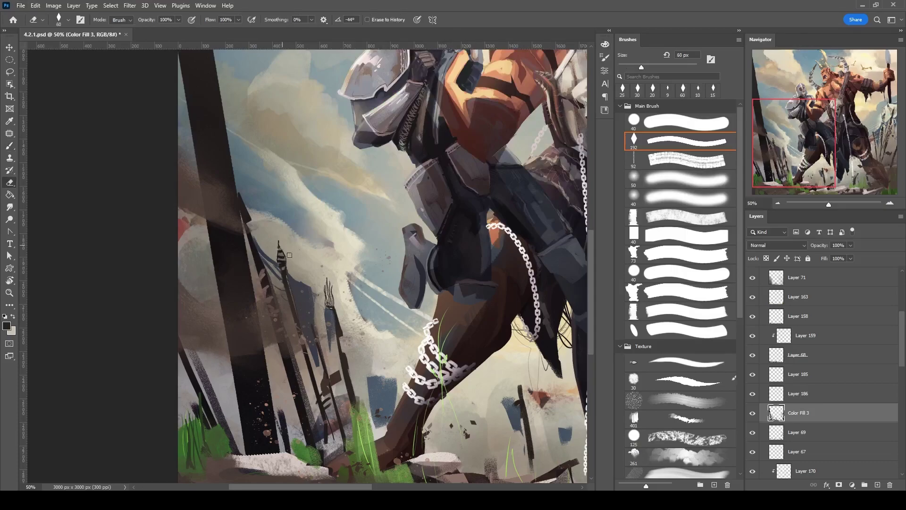
Open the colour wheel, sample a tone beside the left fence and clean up the post shapes with the eraser.
key("b")
key("bracketleft")
key("bracketleft")
key("bracketleft")
key("bracketleft")
key("bracketleft")
left_click_drag(453, 217, 406, 142)
left_click_drag(242, 276, 54, 392)
key("F6")
left_click(120, 270, "alt")
key("e")
mouse_move(119, 271)
left_mouse_down()
mouse_move(268, 250)
mouse_move(234, 258)
left_mouse_up()
Refine the dark details of the left fence posts with a 10 px brush.
key("bracketleft")
key("bracketleft")
key("bracketleft")
key("bracketleft")
key("x")
key("b")
key("bracketright")
key("bracketright")
key("bracketright")
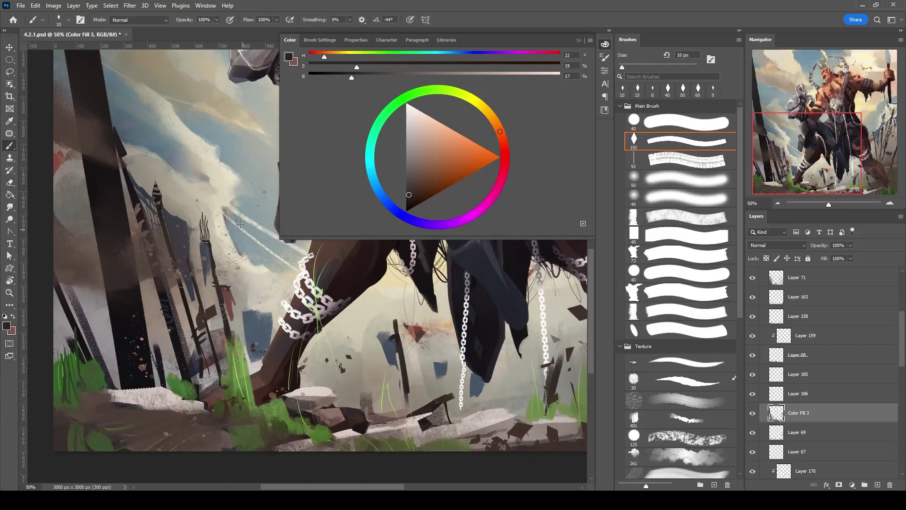
Pick Layer 85 from the canvas and hide it.
scroll(303, 305, "down", 3)
key("x")
key("e")
key("v")
left_click(366, 299)
left_click(751, 469)
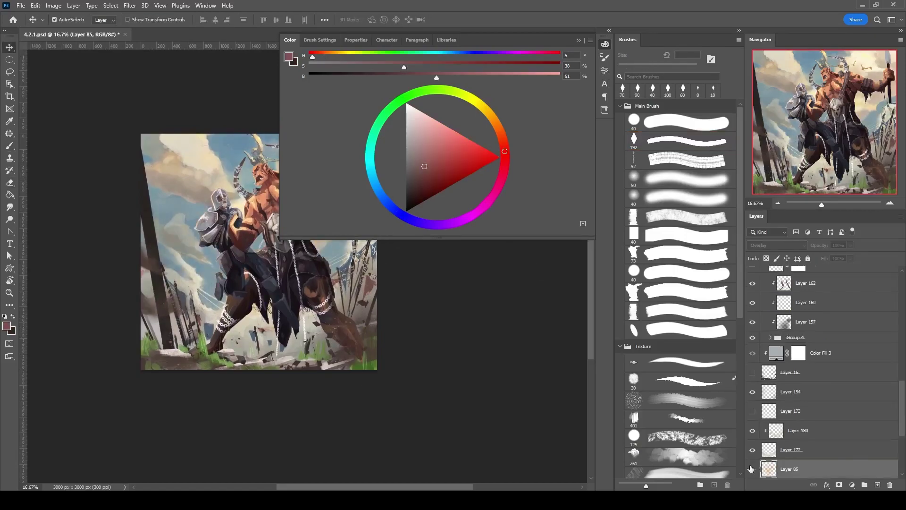
Select Layer 181 and sample background colours around the orc's legs for retouching with a 150 px brush.
scroll(750, 468, "down", 1)
left_click(783, 469)
key("b")
left_click(267, 329, "alt")
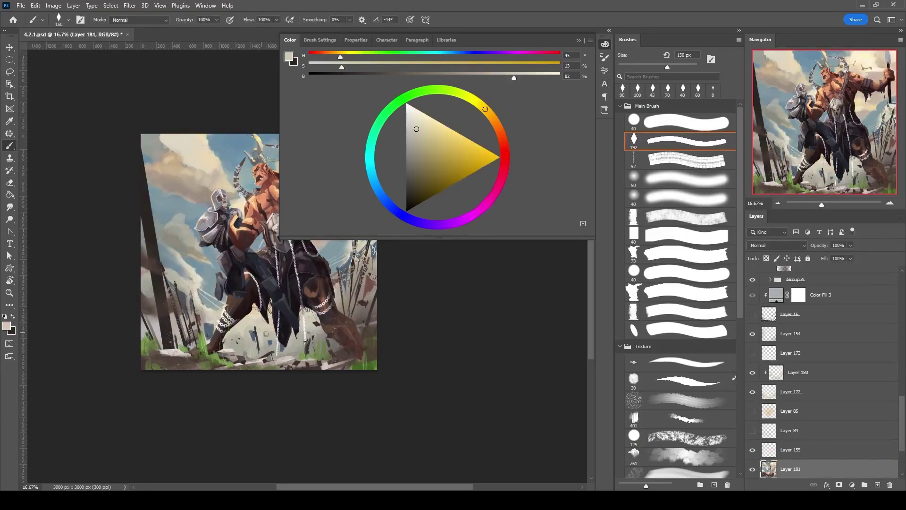
left_click(305, 297, "alt")
left_click(799, 295)
key("e")
scroll(749, 329, "up", 1)
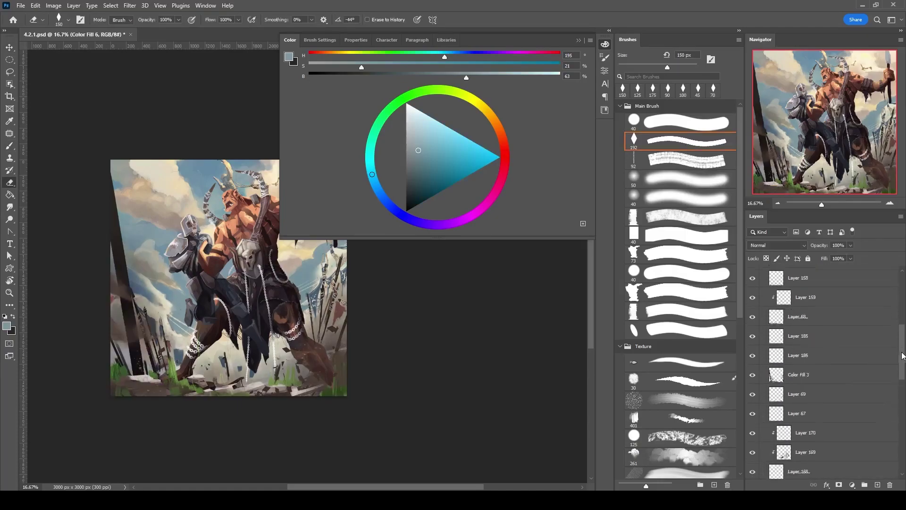
Delete Layer 173 and turn on the overlay Layer 85 after previewing Layer 84.
left_click(790, 364)
key("Delete")
left_click(753, 422)
left_click(789, 422)
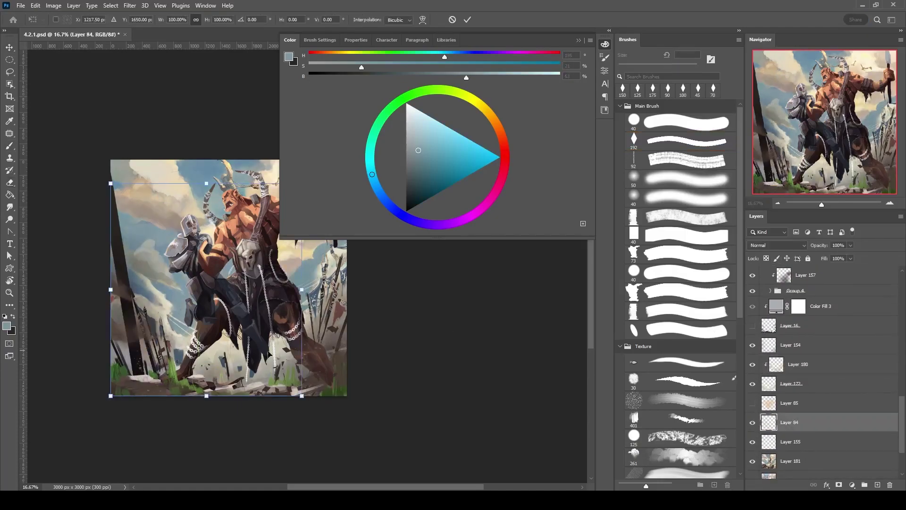
left_click(789, 403)
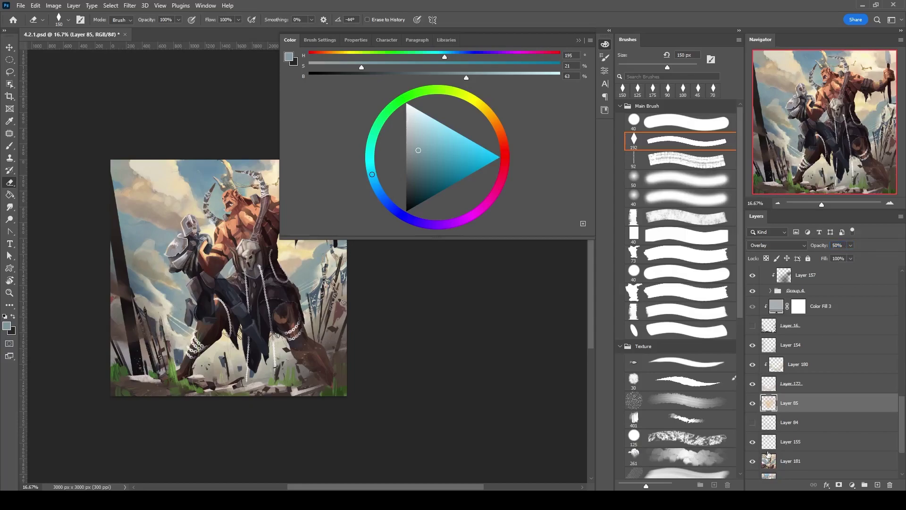
scroll(902, 396, "up", 5)
scroll(902, 397, "down", 8)
left_click(752, 352)
Retouch the upper sky using a sampled blue with a 250 px brush and the Smudge tool at 200 px, and close the colour wheel.
left_click(791, 392)
key("b")
left_click(218, 149, "alt")
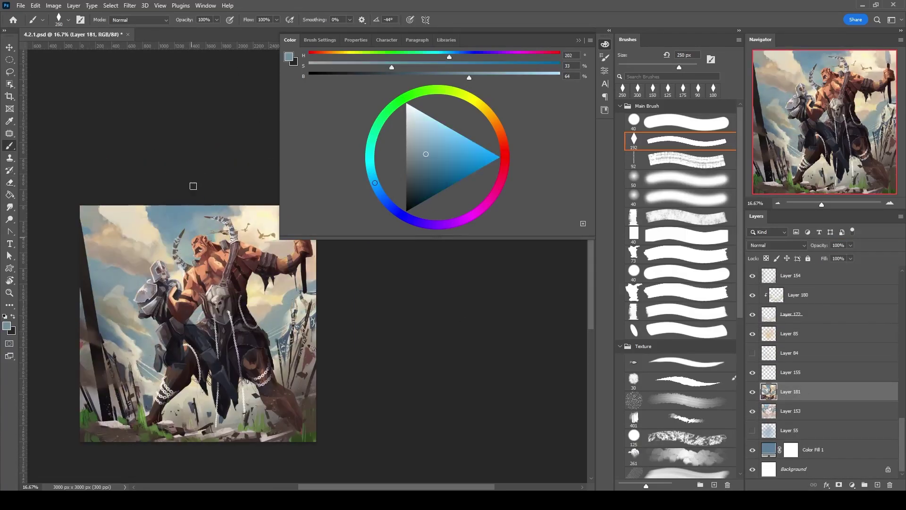
key("alt+]")
key("e")
key("r")
key("F6")
key("ctrl+plus")
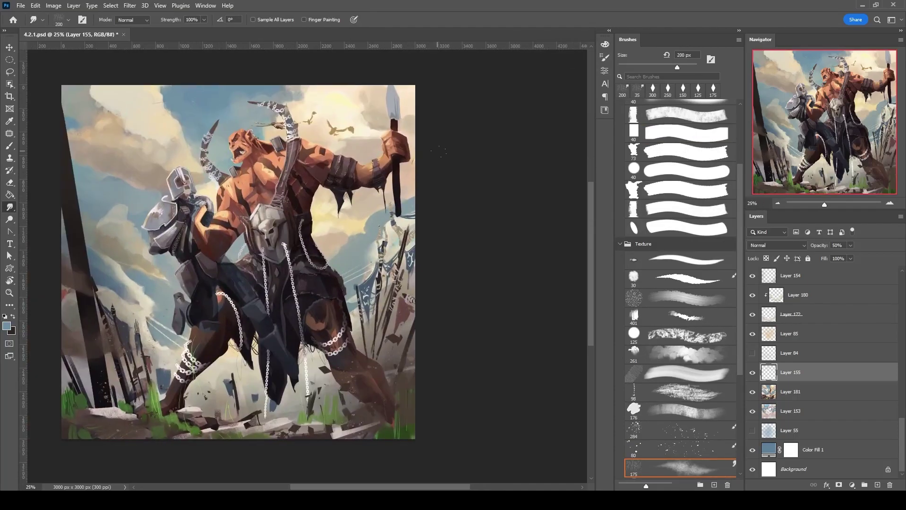
Sample cloud tones on Layer 181 and soften the sky around the orc with the textured brush, reducing its size to 40 px.
left_click(772, 386)
key("b")
left_click(291, 146, "alt")
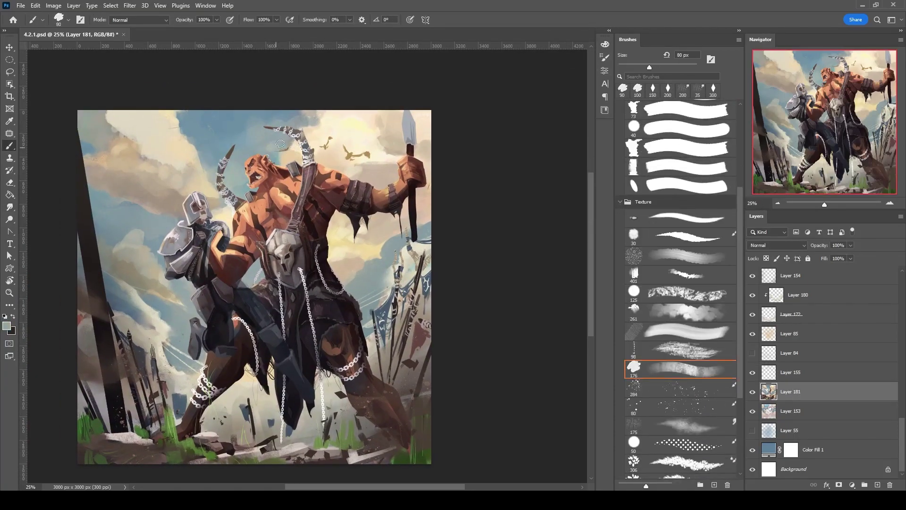
key("bracketleft")
key("bracketleft")
key("bracketleft")
key("bracketleft")
key("bracketleft")
key("bracketleft")
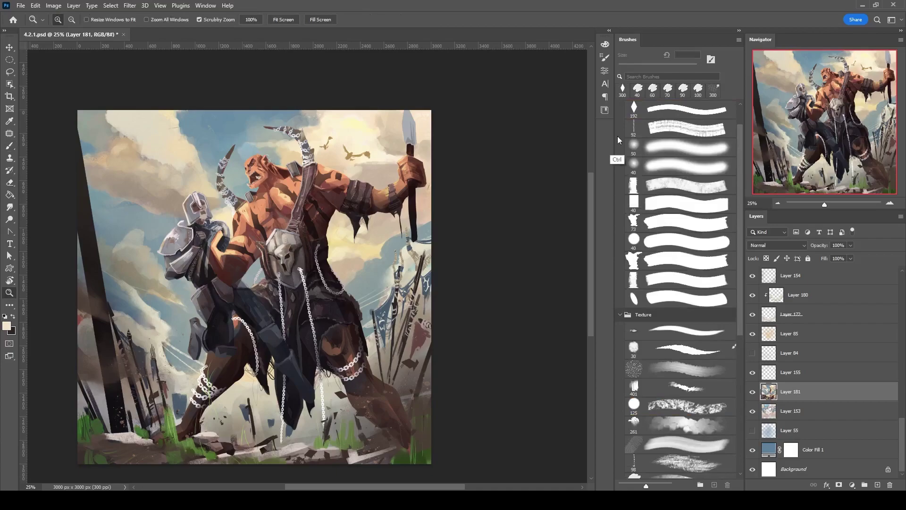
scroll(445, 63, "down", 3)
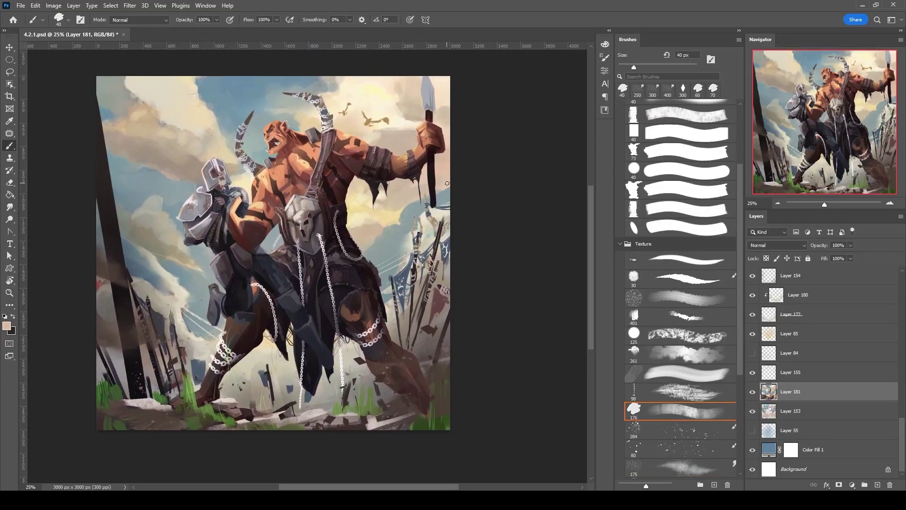
Remove the clipped Layer 176 in Group 4 and erase the orc's curved horns from Layer 166.
scroll(824, 331, "up", 3)
left_click(785, 364)
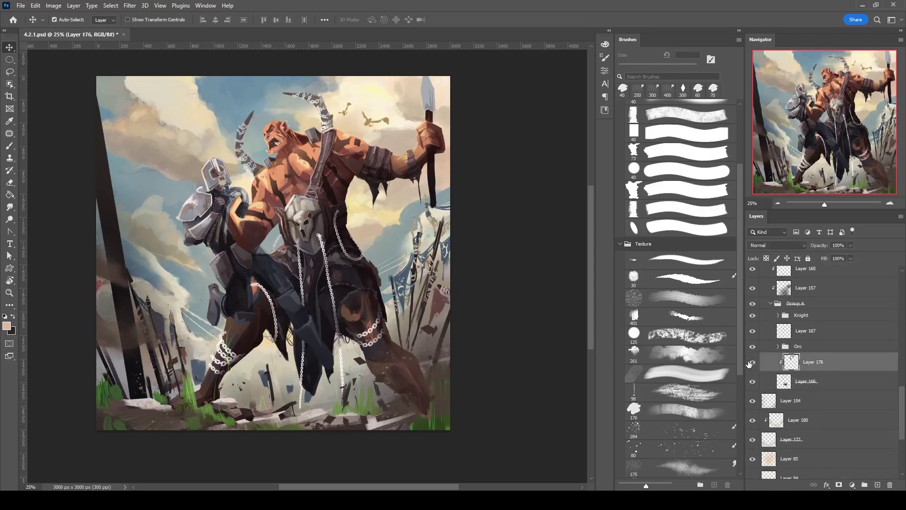
key("e")
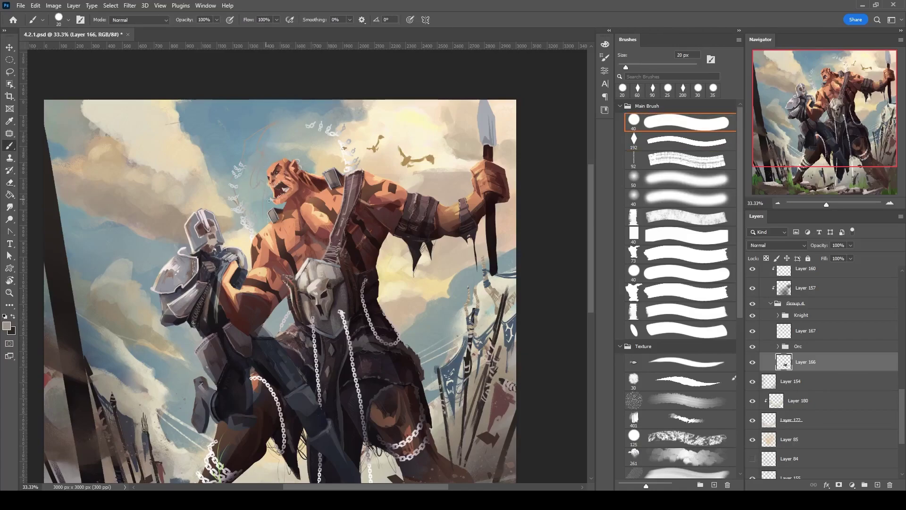
Sketch new spike outlines around the orc's head and shoulders on Layer 166 with a 20 px round brush.
left_click_drag(266, 187, 238, 213)
key("e")
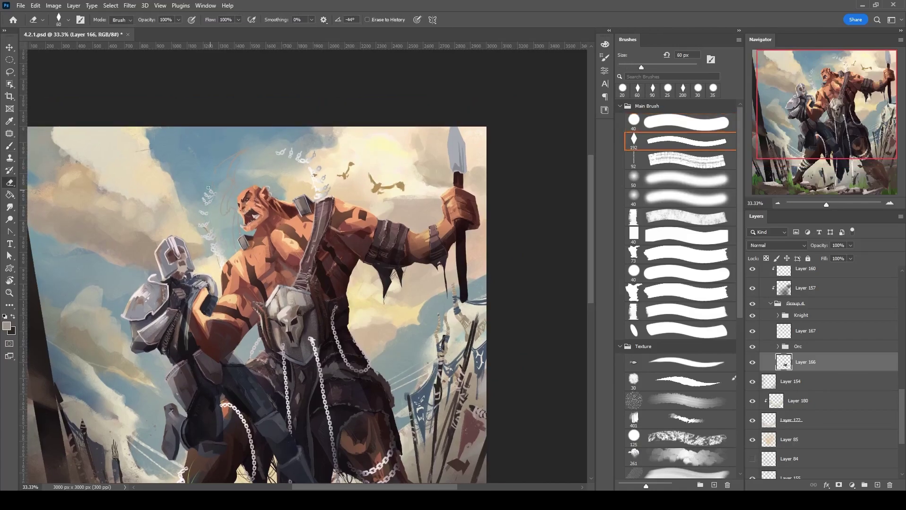
key("b")
left_click_drag(323, 187, 333, 138)
key("ctrl+minus")
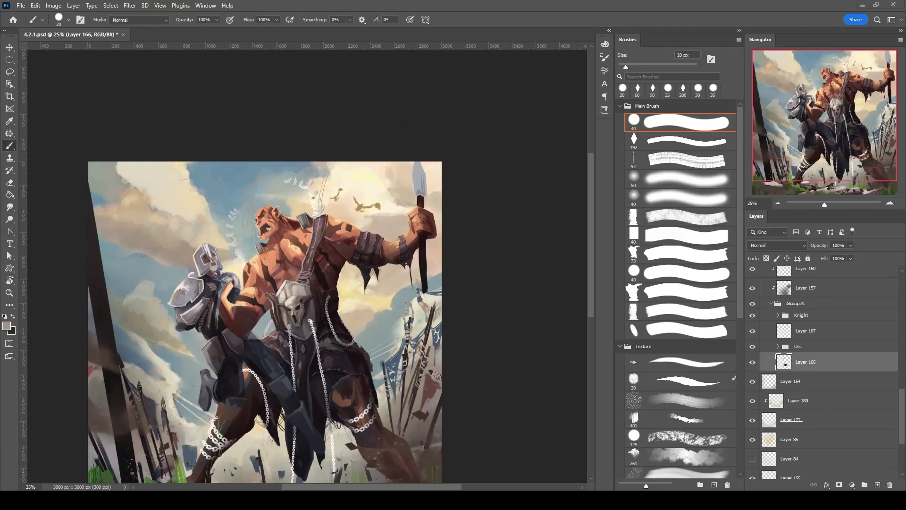
key("ctrl+plus")
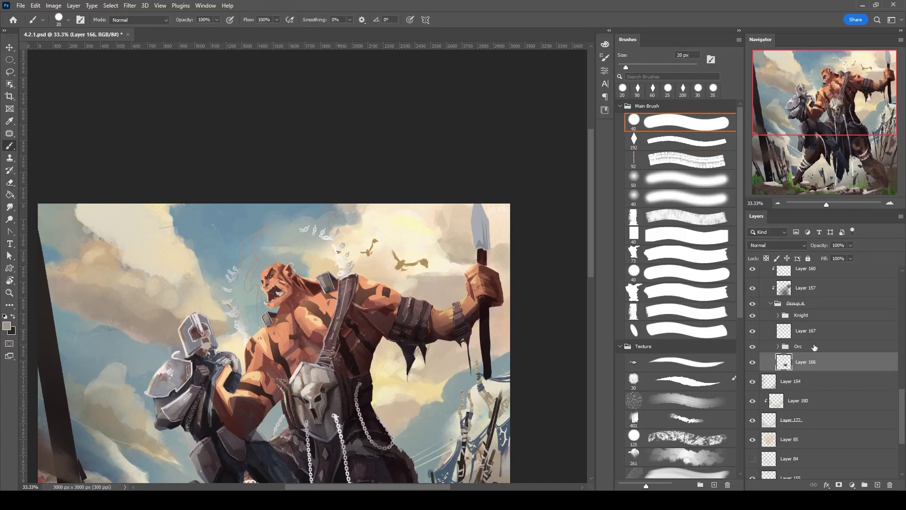
Hide the white chains and sketch more spikes beside the orc's shoulder and waist with a 15 px round brush.
scroll(827, 361, "down", 2)
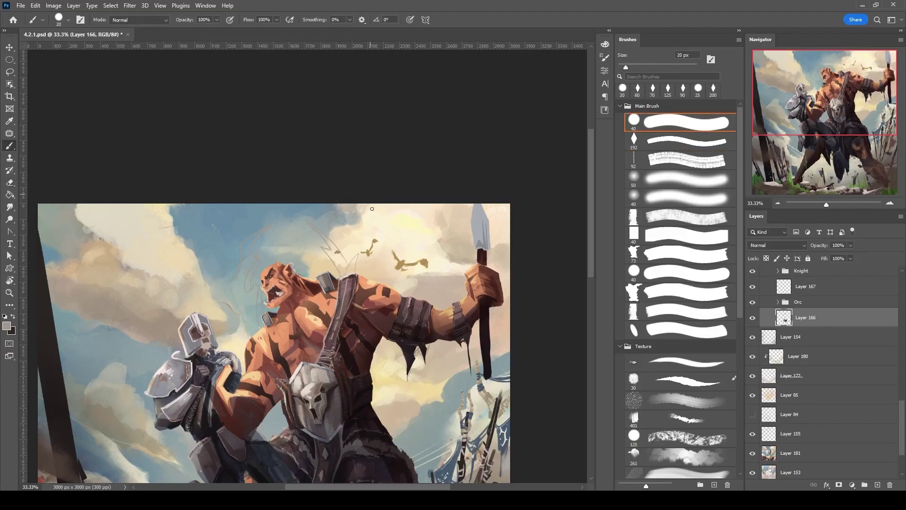
scroll(364, 179, "down", 2)
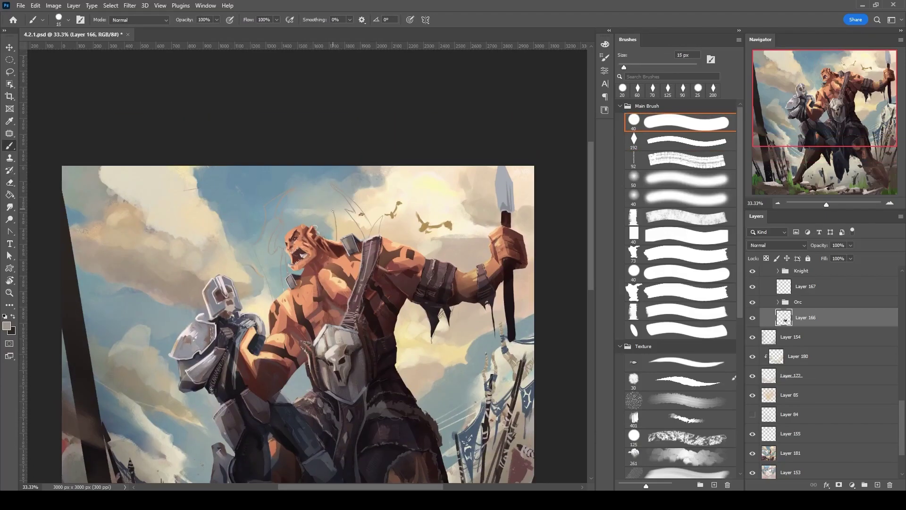
key("bracketleft")
key("bracketleft")
left_click_drag(269, 295, 252, 263)
left_click_drag(420, 381, 353, 330)
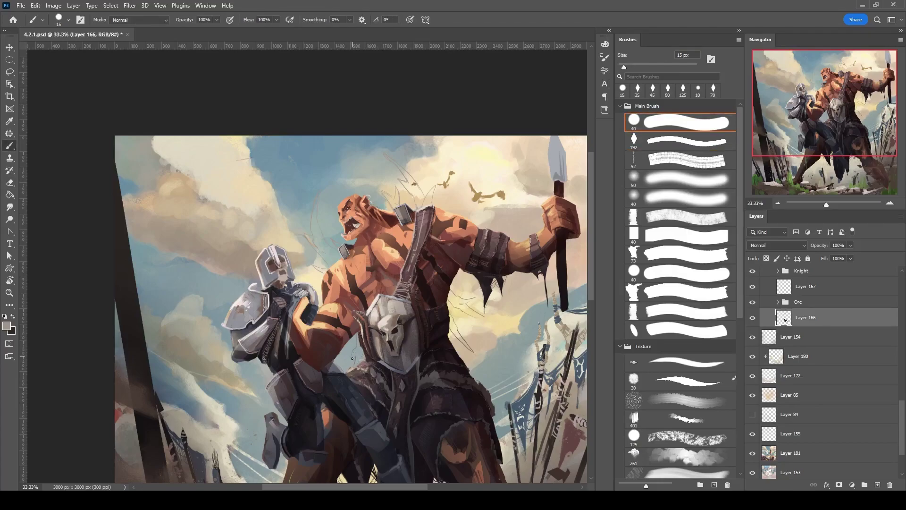
scroll(525, 240, "up", 1)
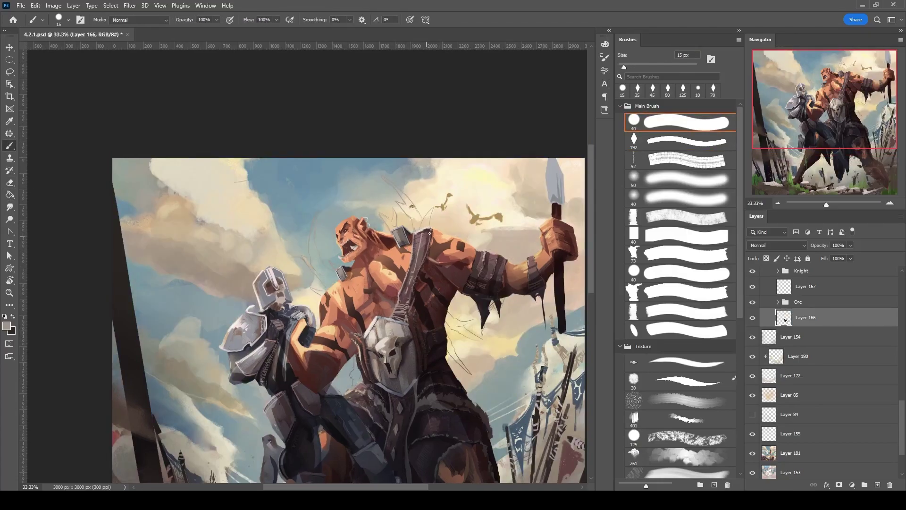
Select the sketched spikes behind the orc's front shoulder with the Polygonal Lasso.
key("ctrl+plus")
key("ctrl+plus")
key("l")
scroll(331, 349, "down", 2)
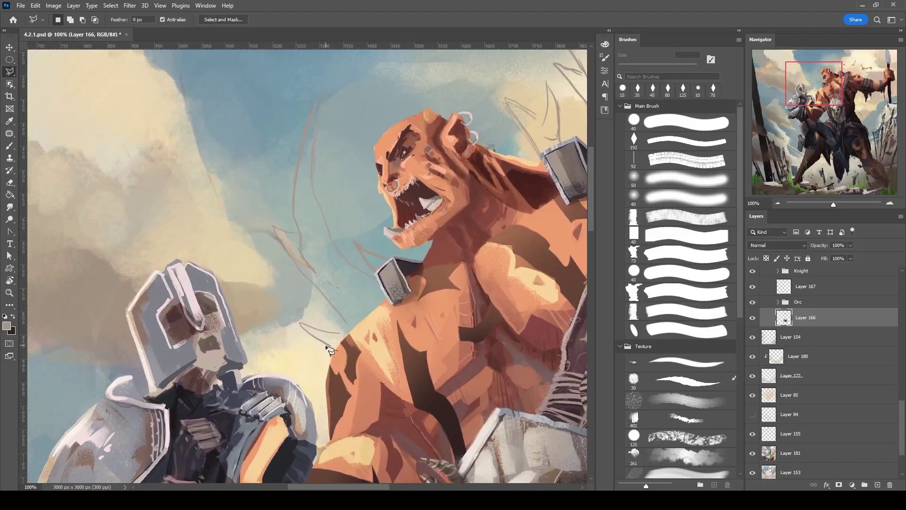
left_click(297, 234)
scroll(302, 246, "up", 3)
left_click(322, 310)
left_click(362, 358)
left_click(403, 380)
double_click(410, 421)
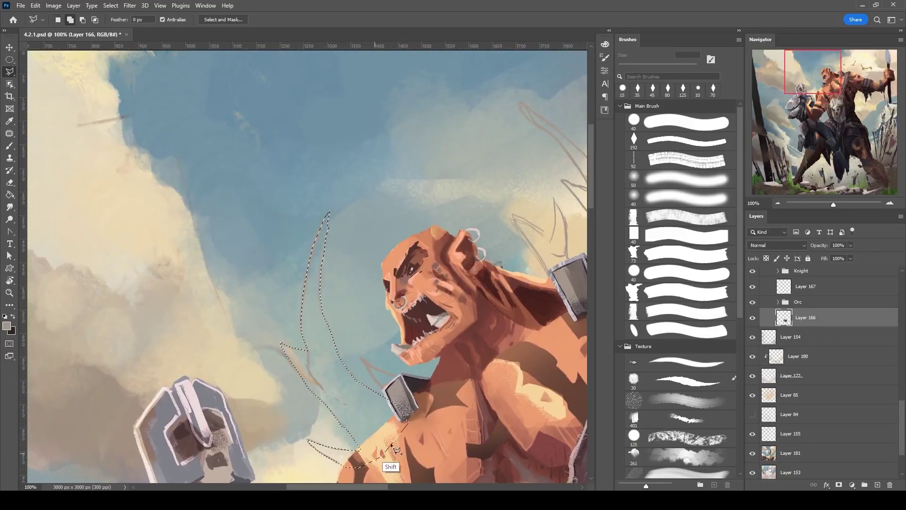
Add the spikes behind the orc's neck and above the back strap to the selection.
mouse_move(445, 363)
left_mouse_down()
mouse_move(408, 327)
mouse_move(314, 372)
left_mouse_up()
left_click(383, 221, "shift")
left_click(423, 243)
left_click(426, 206)
left_click(439, 255)
left_click_drag(496, 257, 390, 303)
left_click(387, 326, "shift")
left_click(377, 283)
left_click(361, 246)
left_click(328, 232)
left_click(359, 216)
left_click(285, 156)
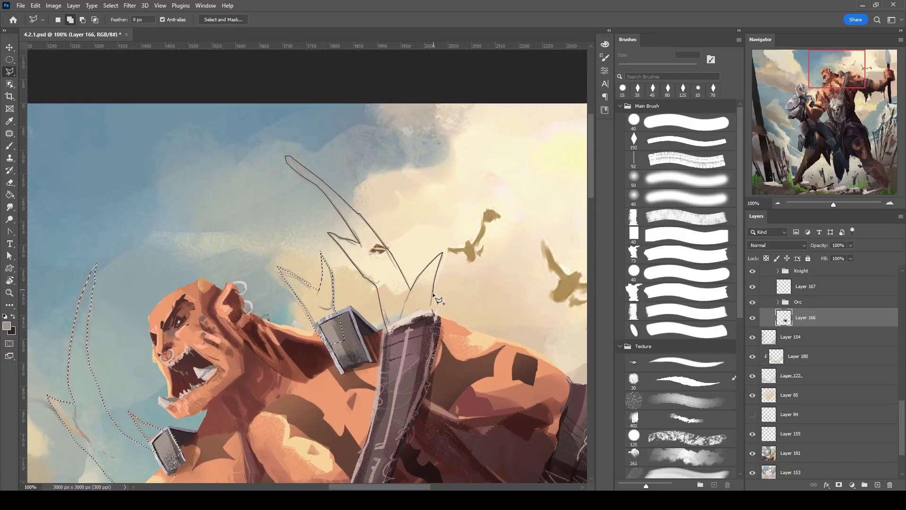
Add the curved spikes projecting from the orc's back at waist height to the selection.
left_click_drag(433, 290, 292, 26)
left_click(363, 323)
left_click(419, 326)
left_click(391, 344)
left_click(447, 384)
left_click(378, 364)
left_click(352, 355)
left_click(334, 325)
left_click(329, 292)
left_click_drag(449, 376, 508, 255)
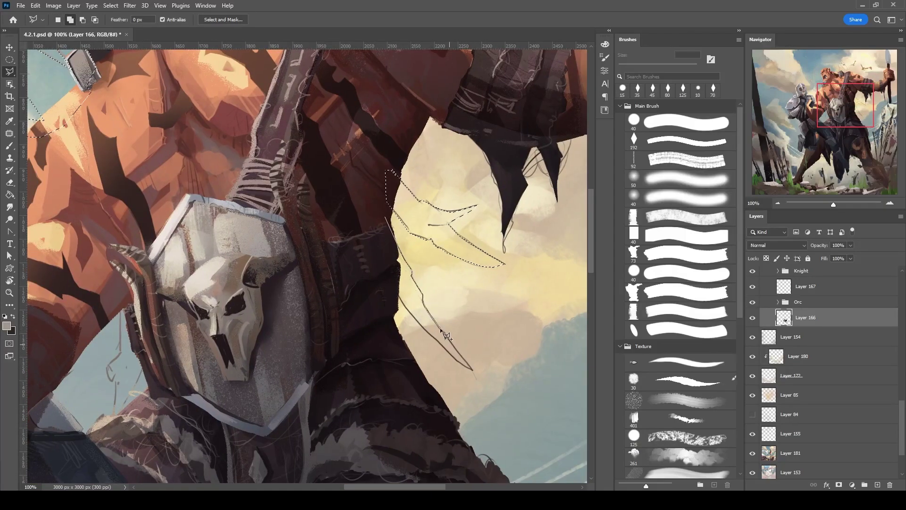
double_click(414, 316)
Add the spikes beside the skull mask to the selection, fill all spikes with grey using a 100 px round brush and deselect.
left_click_drag(414, 317, 273, 253)
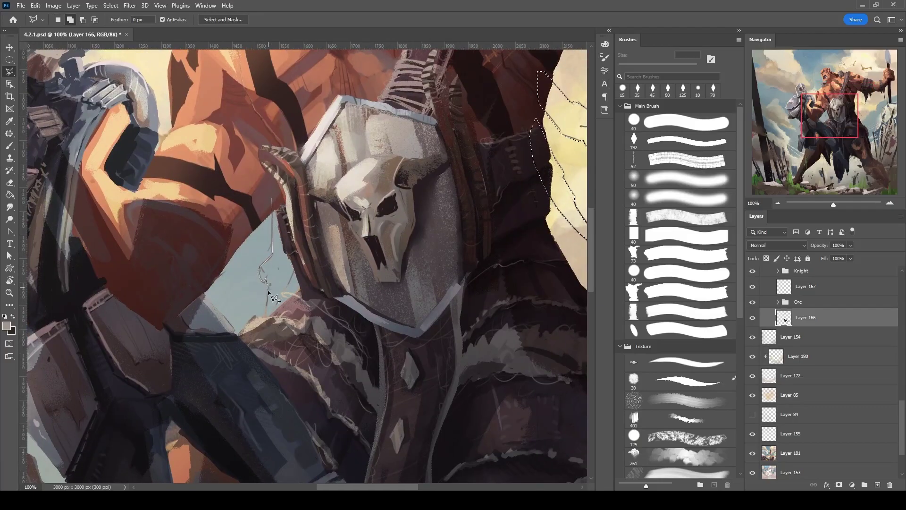
key("b")
key("ctrl+minus")
key("ctrl+minus")
key("ctrl+minus")
key("ctrl+d")
scroll(268, 202, "down", 2)
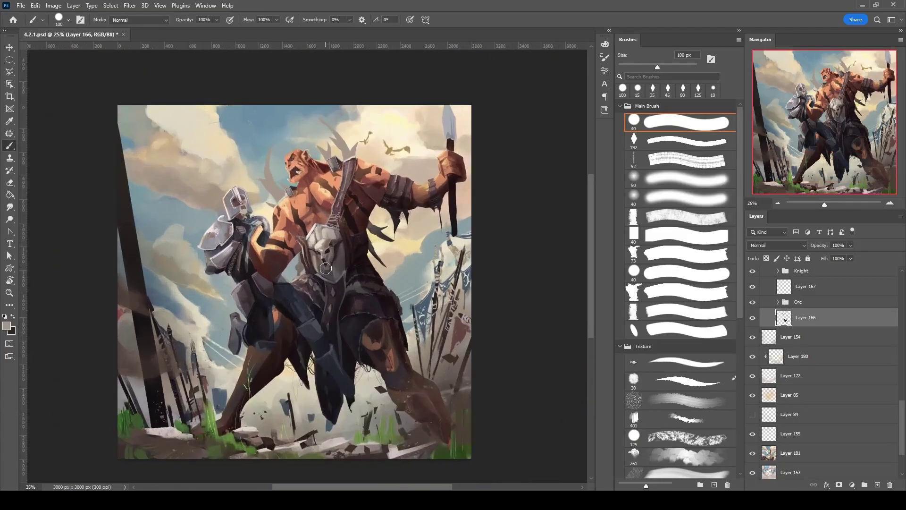
Trim the spikes above the orc's back with a 30 px eraser and add a clipped layer above Layer 166.
scroll(279, 183, "up", 4)
key("e")
left_click_drag(315, 122, 335, 61)
scroll(473, 262, "down", 2)
key("ctrl+shift+alt+n")
key("ctrl+alt+g")
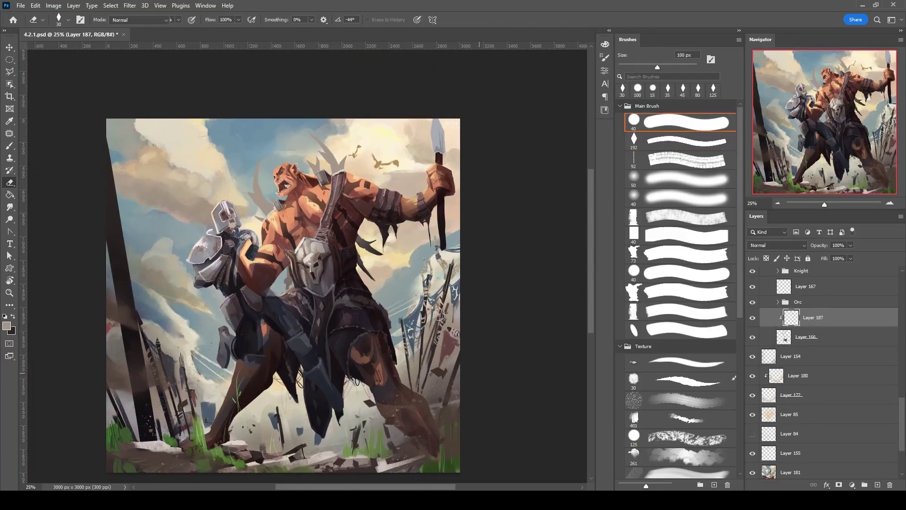
Paint light beige highlights on the orc's spikes with a soft round brush and an oval brush.
key("b")
left_click(605, 44)
left_click(605, 44)
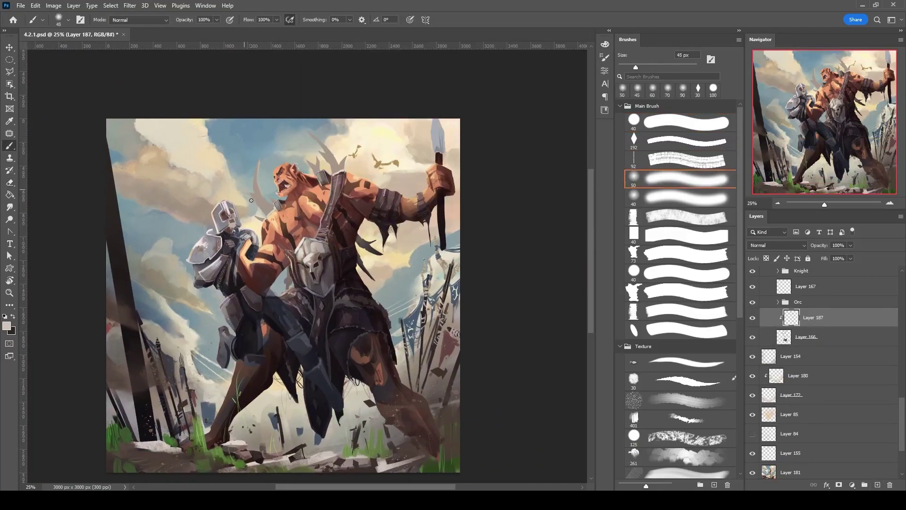
left_click(634, 331)
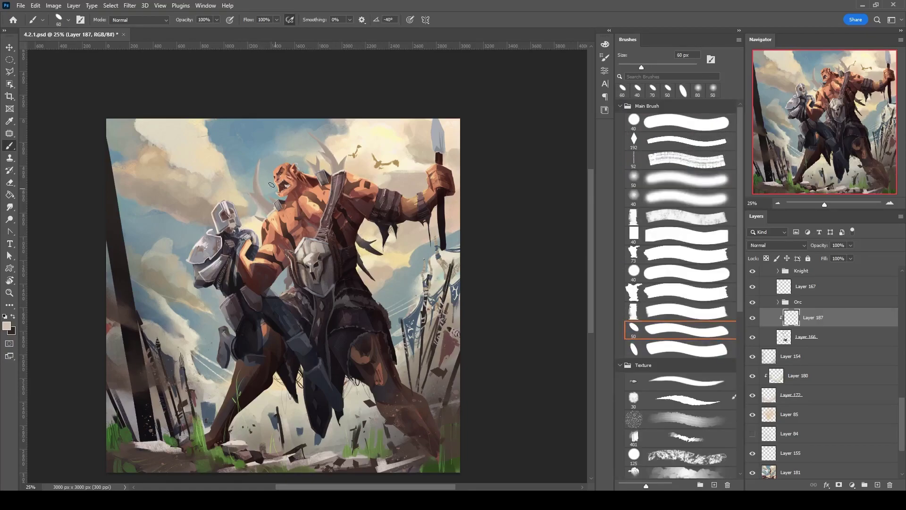
key("bracketright")
Add two clipped layers below Layer 187 and shade the spikes grey with the oval brush at about 35 px.
key("ctrl+shift+alt+n")
key("bracketleft")
key("bracketleft")
key("bracketright")
key("bracketright")
key("ctrl+shift+alt+n")
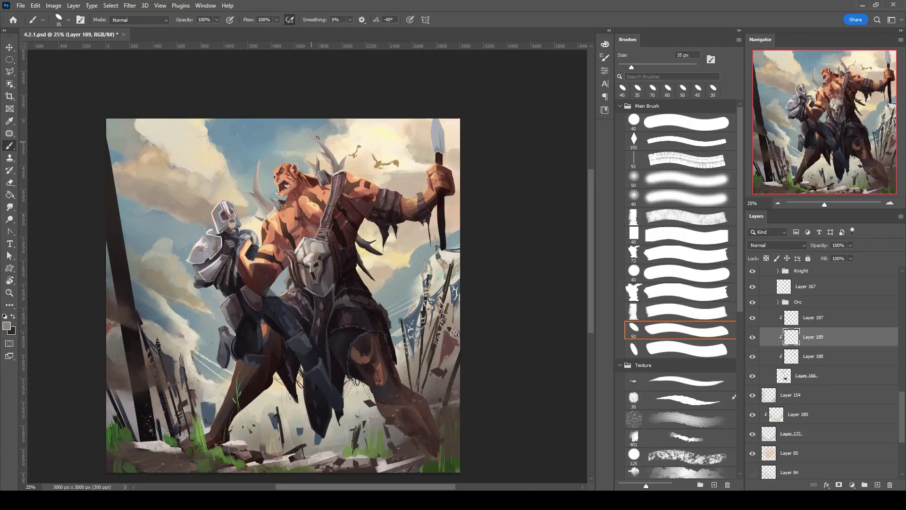
Add an unclipped layer above Layer 187 and paint fine ring ridges across the spikes with a 15 to 20 px brush.
scroll(312, 141, "up", 2)
key("bracketleft")
key("bracketleft")
key("bracketleft")
key("ctrl+shift+alt+n")
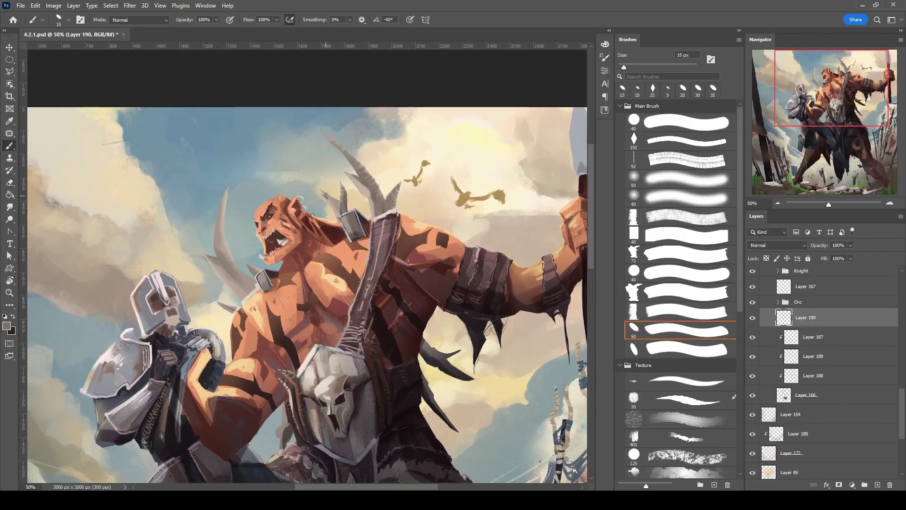
key("bracketright")
key("bracketleft")
key("bracketright")
scroll(407, 280, "down", 3)
key("bracketleft")
key("comma")
Add a layer above the ridges, darken the spikes' texture with black marks, and set the layer opacity to 70%.
key("ctrl+shift+alt+n")
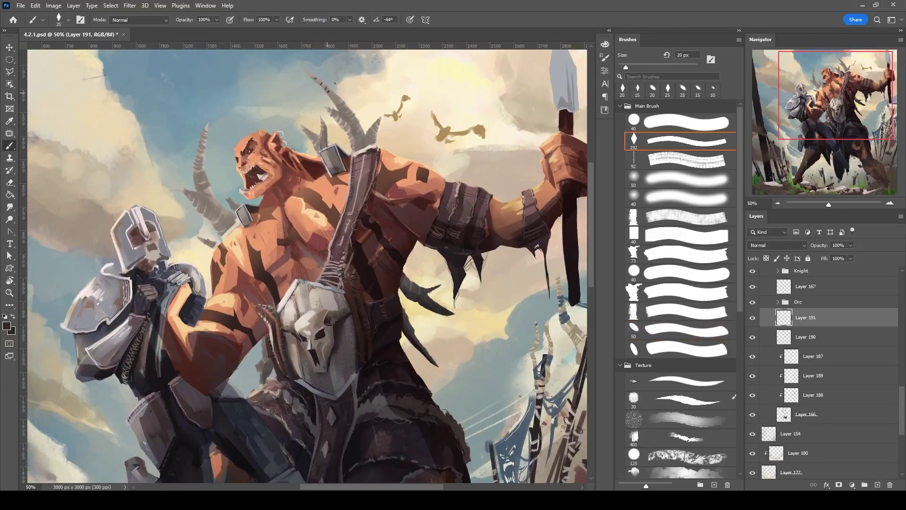
key("r")
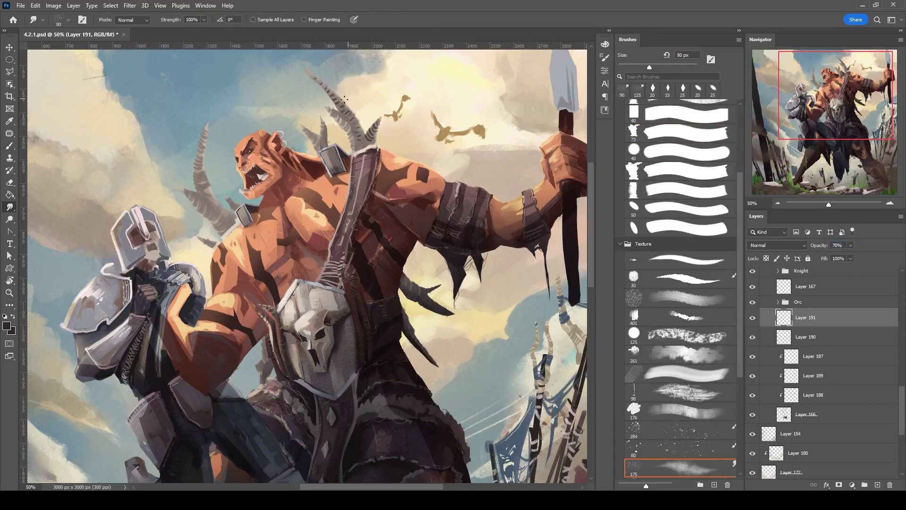
key("b")
key("ctrl+minus")
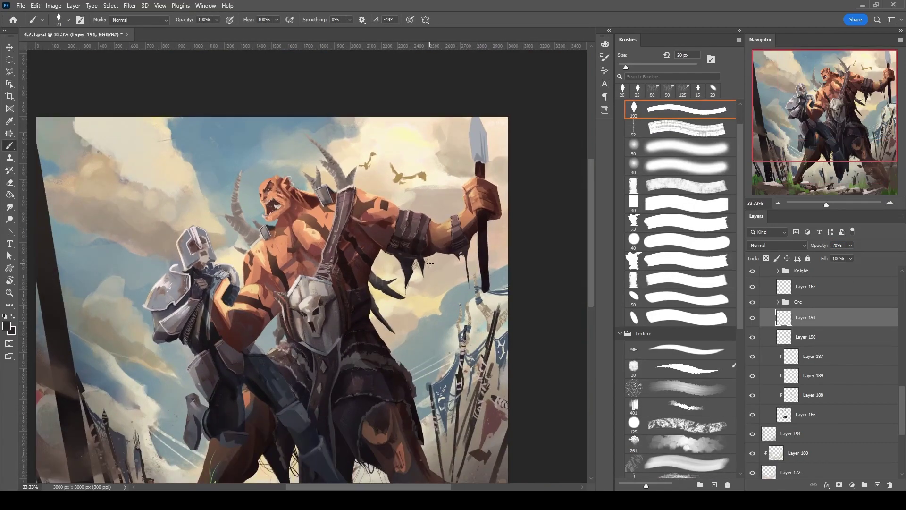
Add a new layer and paint dark red wraps around the spikes behind the orc's neck and shoulder at 20 to 25 px.
key("ctrl+plus")
key("bracketright")
key("ctrl+shift+alt+n")
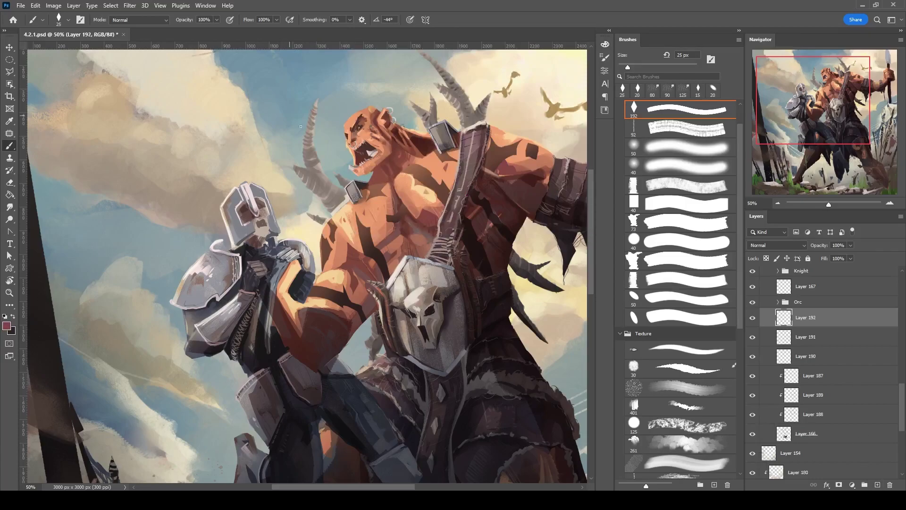
scroll(316, 146, "up", 3)
scroll(316, 146, "right", 1)
left_click_drag(434, 188, 439, 176)
key("bracketleft")
key("bracketleft")
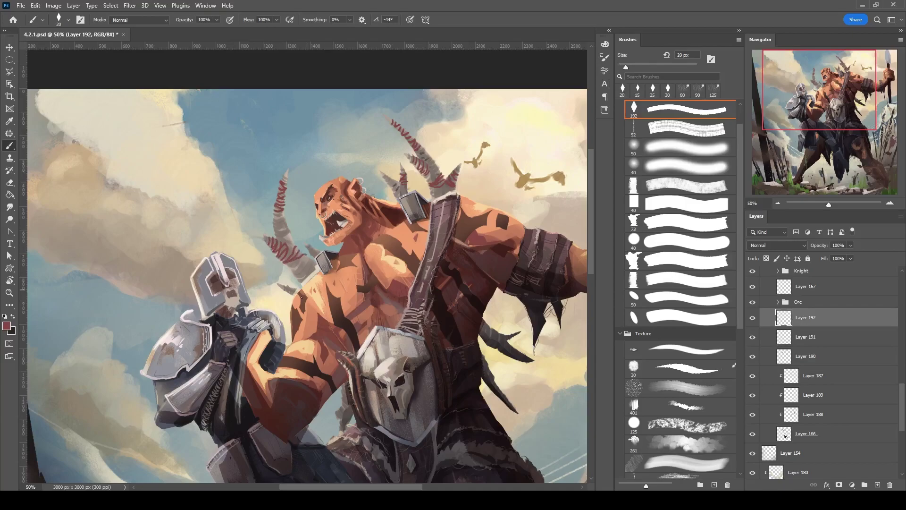
Draw thin red threads hanging from and strung between the wrapped spikes, reducing the brush to 9 px.
key("bracketright")
scroll(330, 227, "down", 5)
scroll(321, 255, "right", 1)
scroll(453, 220, "down", 3)
scroll(289, 197, "up", 1)
key("bracketleft")
key("bracketleft")
key("bracketleft")
key("bracketleft")
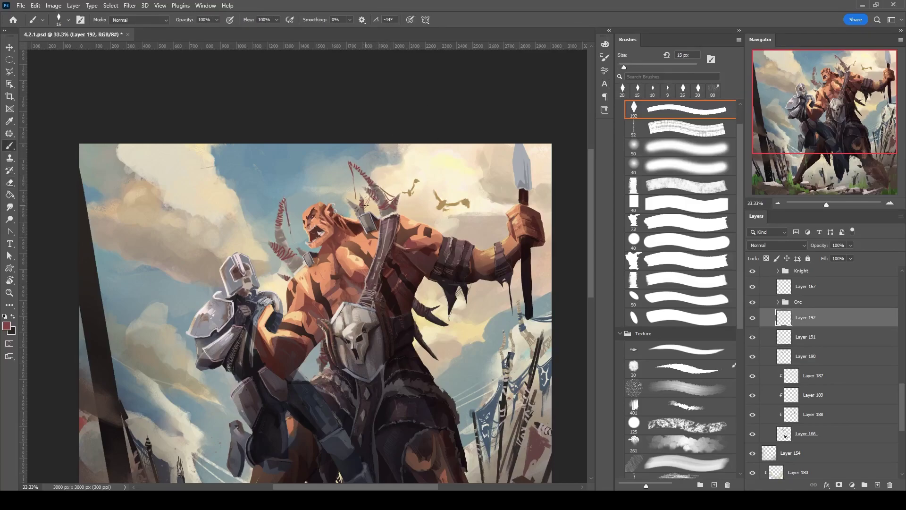
left_click_drag(290, 204, 353, 175)
key("ctrl+minus")
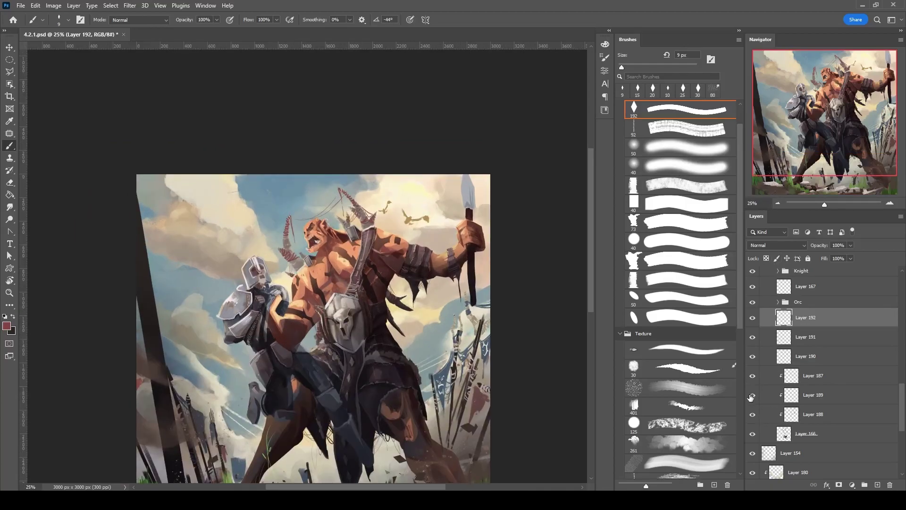
Add a layer above Layer 166 and choose an enlarged oval brush for further spike painting.
left_click(826, 434)
key("ctrl+shift+alt+n")
left_click(634, 297)
key("bracketright")
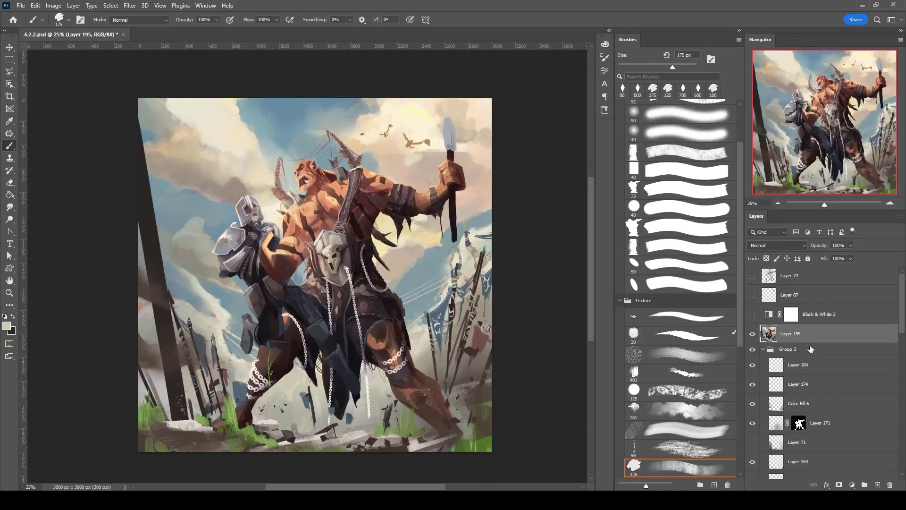
Remove the merged Layer 195 above Group 3 and locate the orc's base painting on Layer 91.
left_click(811, 349)
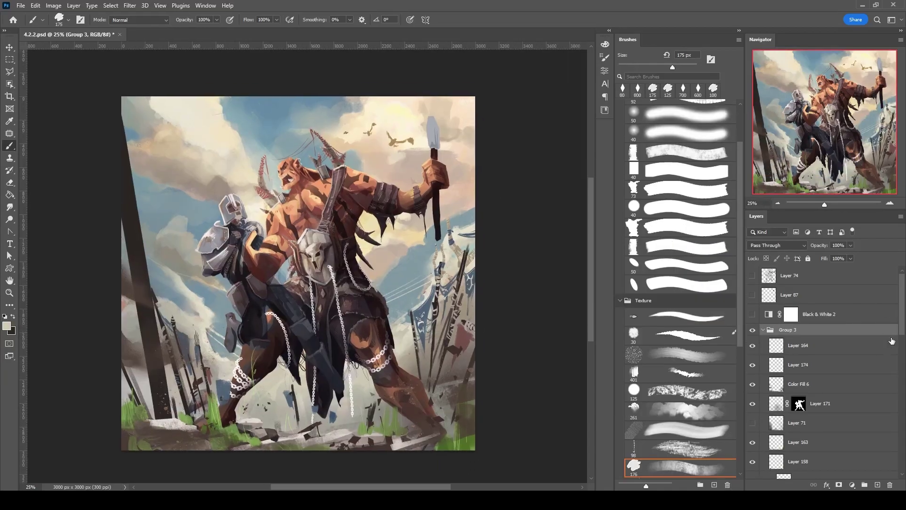
scroll(904, 384, "down", 5)
scroll(904, 384, "down", 5)
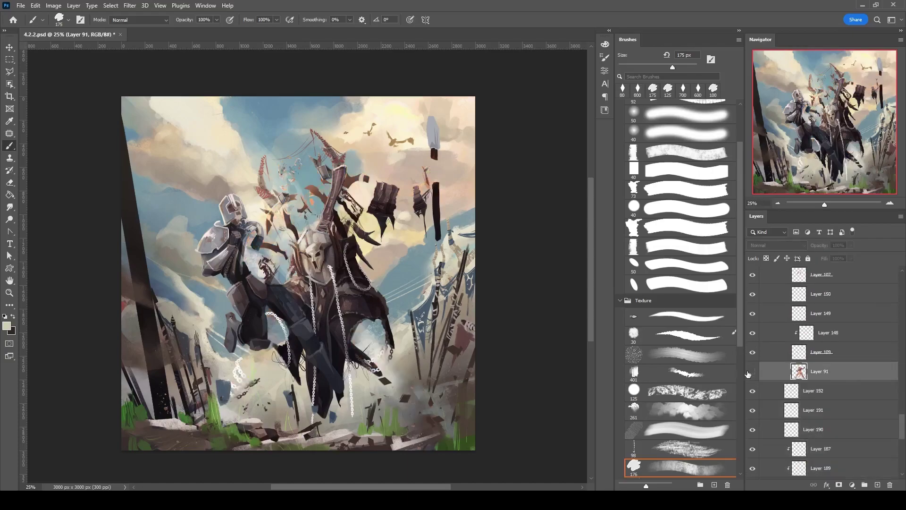
Adjust the orc's raised hand area with Free Transform, hide the spear, and return to Layer 91 with the eraser.
key("v")
left_click(446, 189)
key("ctrl+t")
mouse_move(454, 158)
left_mouse_down()
mouse_move(449, 148)
mouse_move(459, 162)
left_mouse_up()
left_click_drag(422, 197, 430, 193)
key("Return")
key("e")
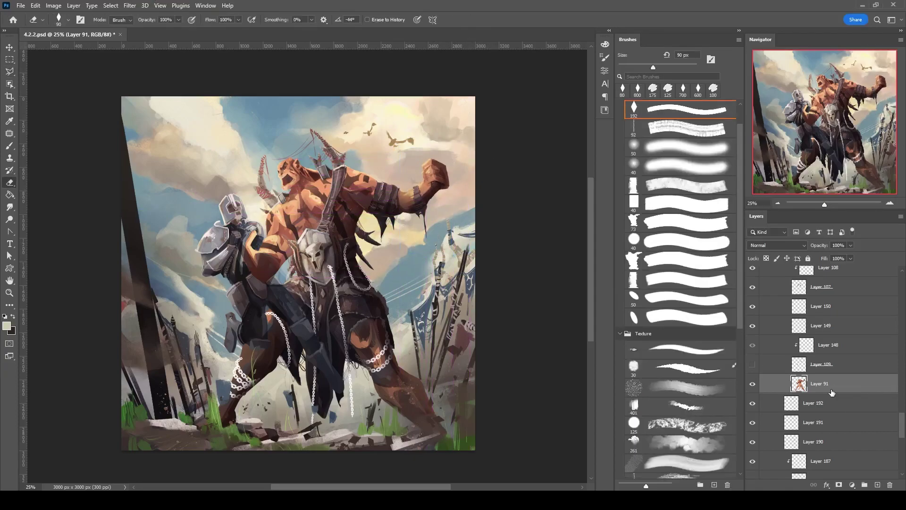
Duplicate Layer 91, hide the original, and repaint the raised forearm in sampled skin tones with the 80 px diamond brush.
key("ctrl+j")
key("b")
left_click(408, 199, "alt")
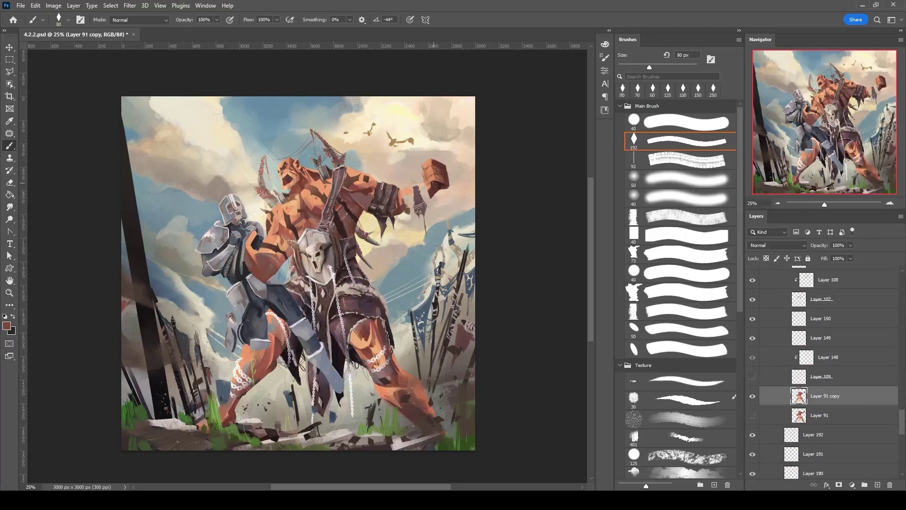
key("bracketleft")
key("bracketleft")
key("bracketleft")
left_click(421, 206, "alt")
left_click(414, 199, "alt")
key("bracketright")
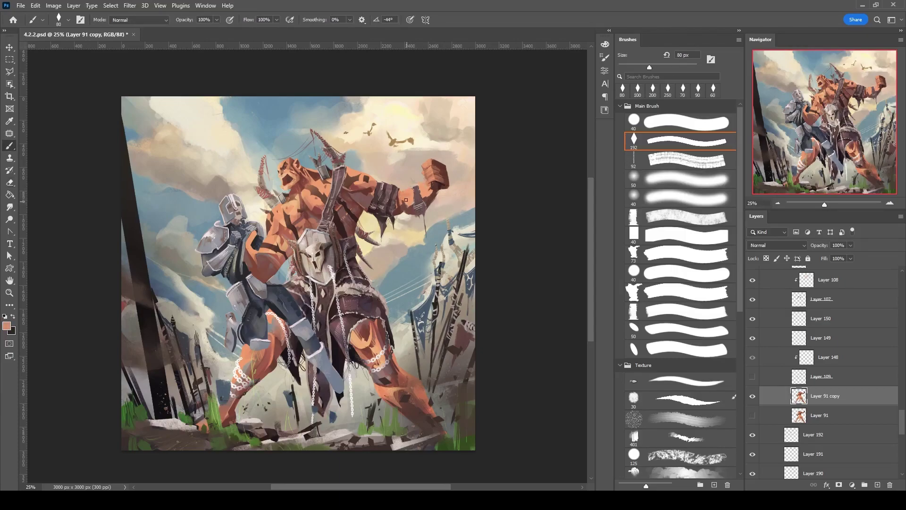
Shade the raised wrist and fist on Layer 91 copy with a 100 to 125 px brush and compare with the original layer.
key("bracketright")
key("bracketright")
key("bracketright")
left_click(441, 159, "alt")
left_click(752, 396)
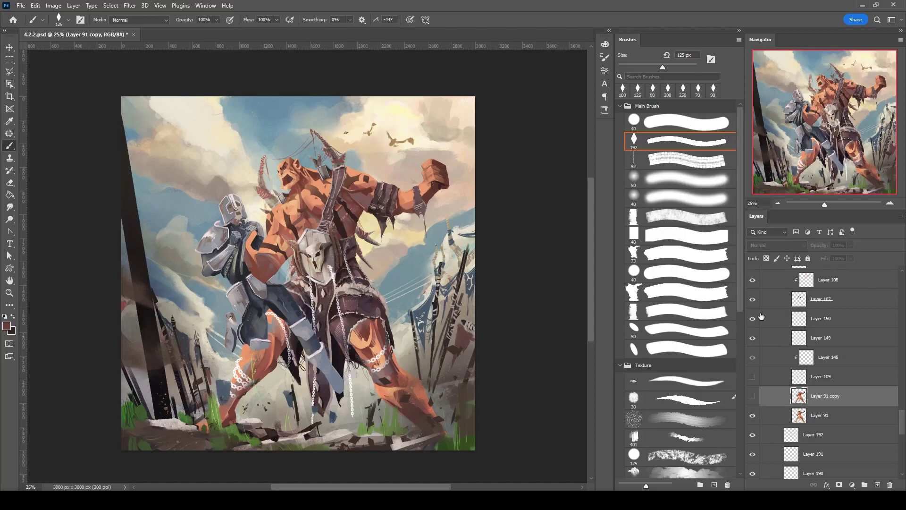
left_click(753, 396)
left_click(752, 416)
Lasso the raised fist on Layer 91 copy and move it closer to the forearm.
key("e")
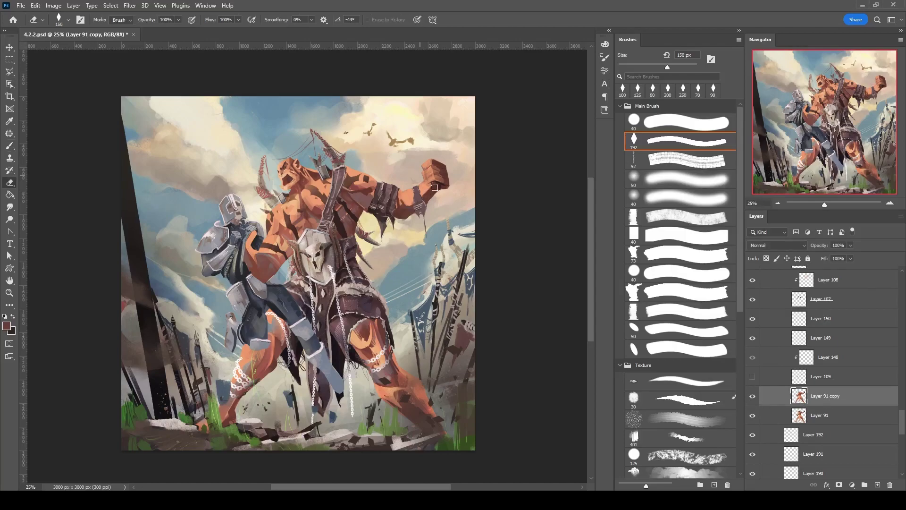
key("l")
left_click_drag(417, 165, 409, 174)
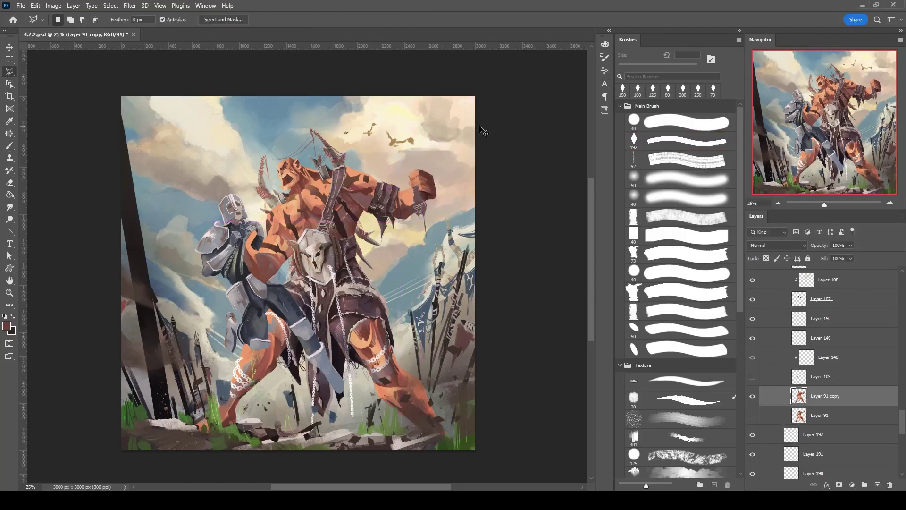
Select the wrist wrap on Layer 110 and reposition its lassoed parts to fit the moved wrist.
key("v")
left_click(425, 208)
key("ctrl+plus")
key("ctrl+plus")
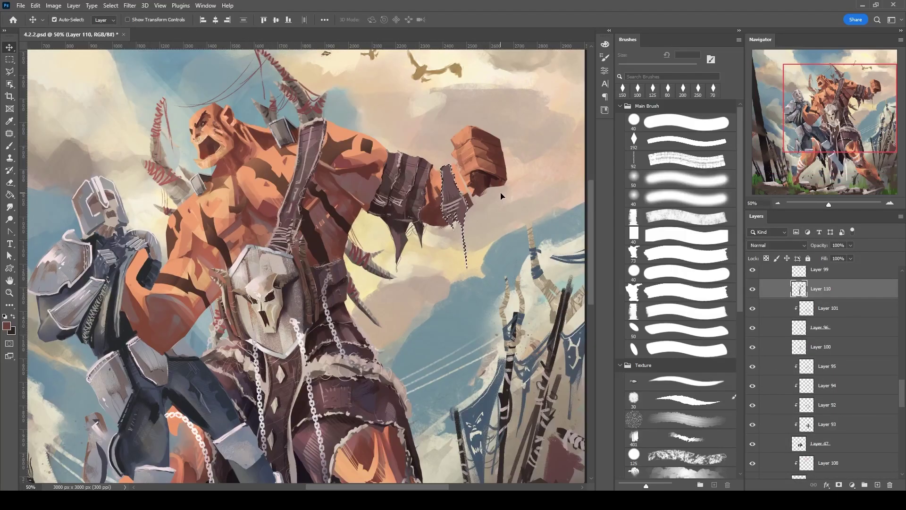
key("l")
mouse_move(413, 232)
left_mouse_down()
mouse_move(435, 306)
mouse_move(457, 239)
left_mouse_up()
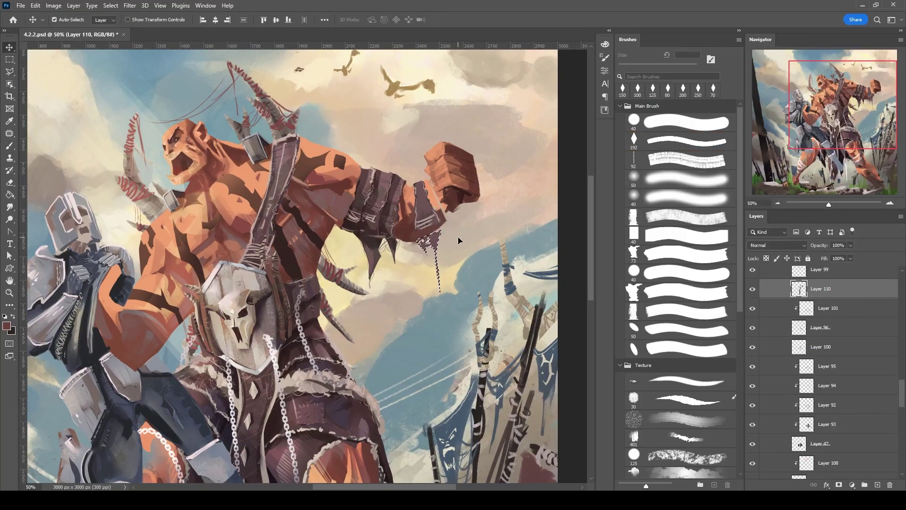
Return to Layer 91 copy and paint dark shadow beneath the fist with a 35 px diamond brush.
key("b")
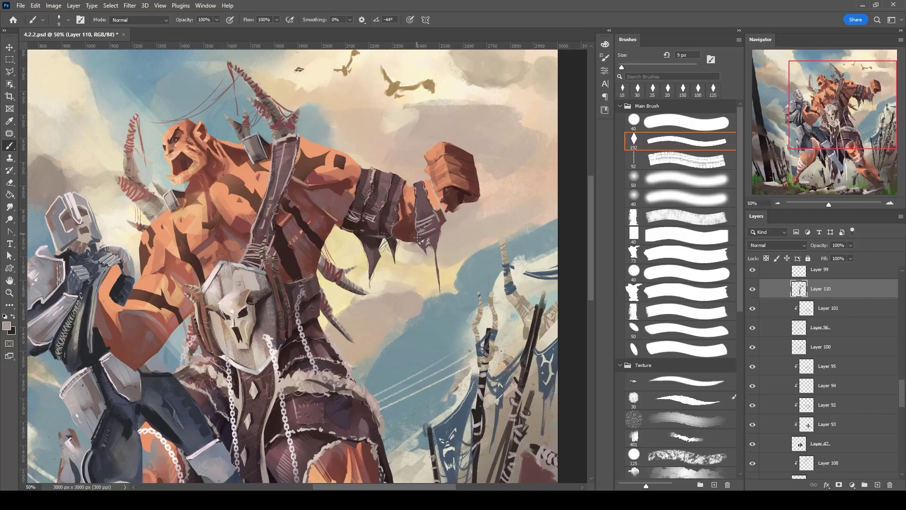
left_click(452, 202, "ctrl")
left_click(452, 202, "alt")
key("bracketright")
key("bracketright")
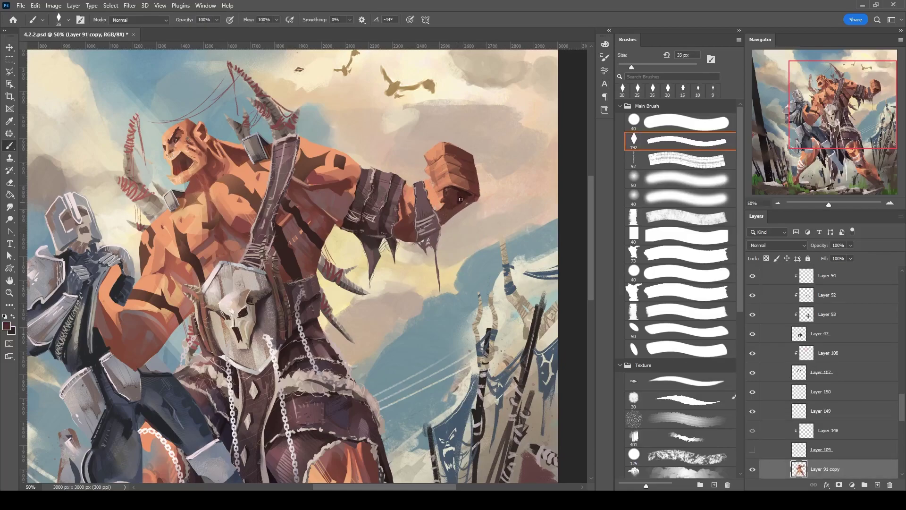
Shape the fingers and knuckles of the raised fist with sampled skin tones in varying brush sizes.
key("bracketright")
left_click(443, 165, "alt")
key("bracketright")
key("bracketleft")
key("bracketleft")
key("bracketleft")
Repaint the fist's planes and the wrist in sampled browns and oranges at 35 to 40 px, and show Layer 105.
mouse_move(471, 157)
left_mouse_down()
mouse_move(420, 102)
mouse_move(454, 288)
mouse_move(502, 242)
mouse_move(365, 205)
left_mouse_up()
left_click(469, 307, "alt")
key("bracketright")
key("bracketright")
key("bracketright")
key("bracketright")
key("ctrl+minus")
key("bracketright")
key("bracketright")
key("bracketright")
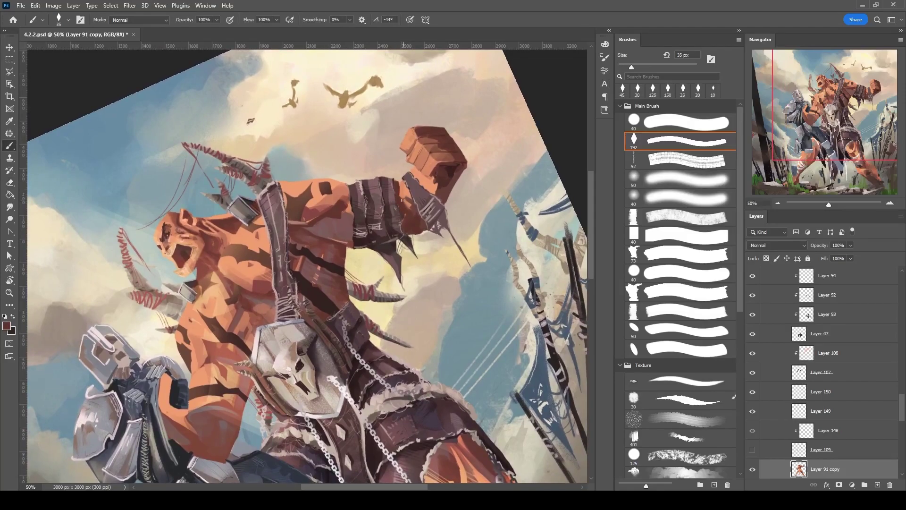
left_click(400, 196, "alt")
key("ctrl+minus")
key("Escape")
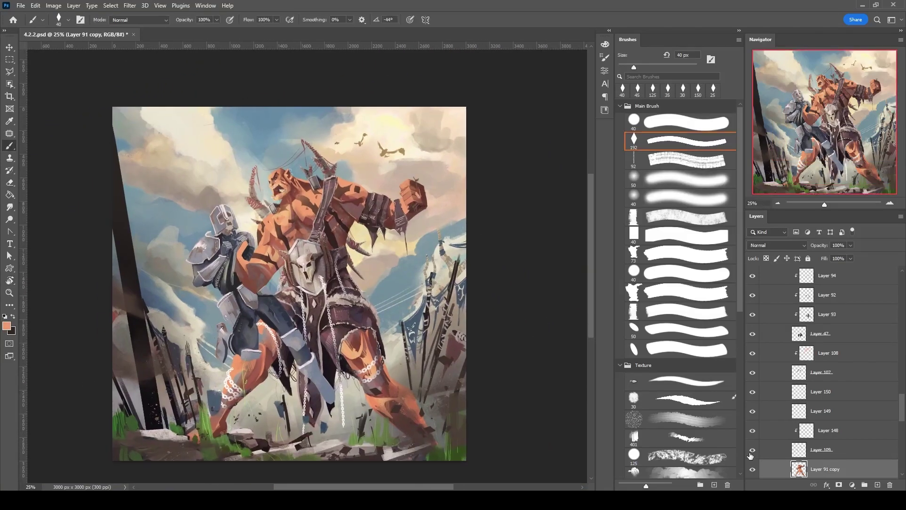
Adjust the raised fist with Free Transform and retouch it on Layer 91 copy with a 25 px brush.
key("alt+bracketright")
key("ctrl+plus")
key("ctrl+t")
mouse_move(505, 163)
left_mouse_down()
mouse_move(506, 123)
mouse_move(510, 147)
left_mouse_up()
key("Return")
key("b")
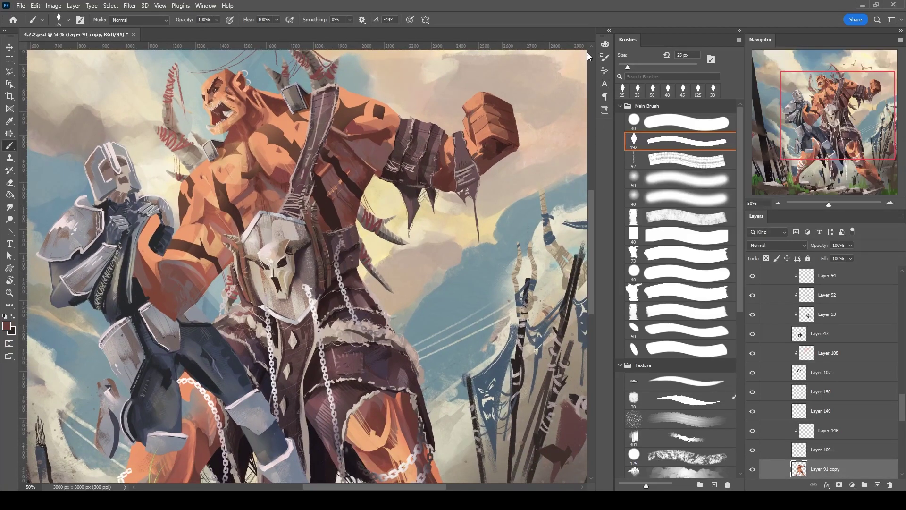
Rotate the spear on Layer 177 by -18.20° and position it through the orc's raised fist.
key("ctrl+t")
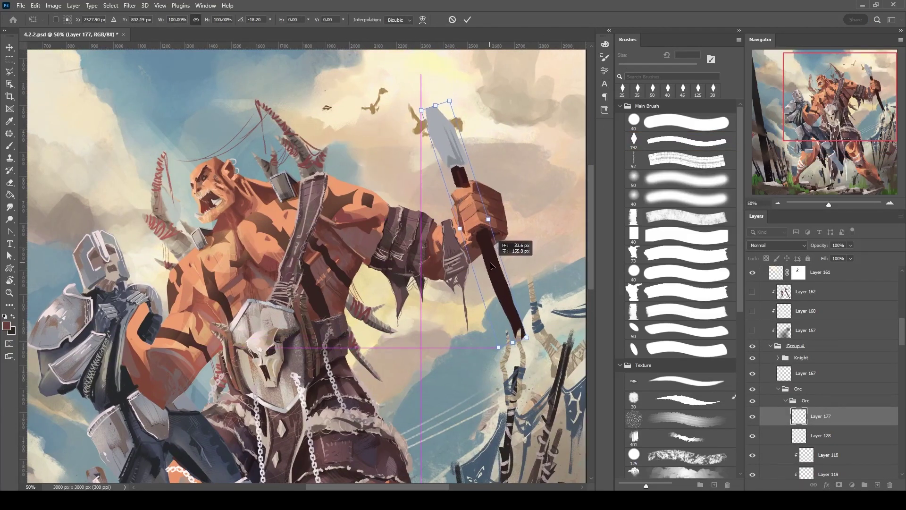
key("Return")
key("b")
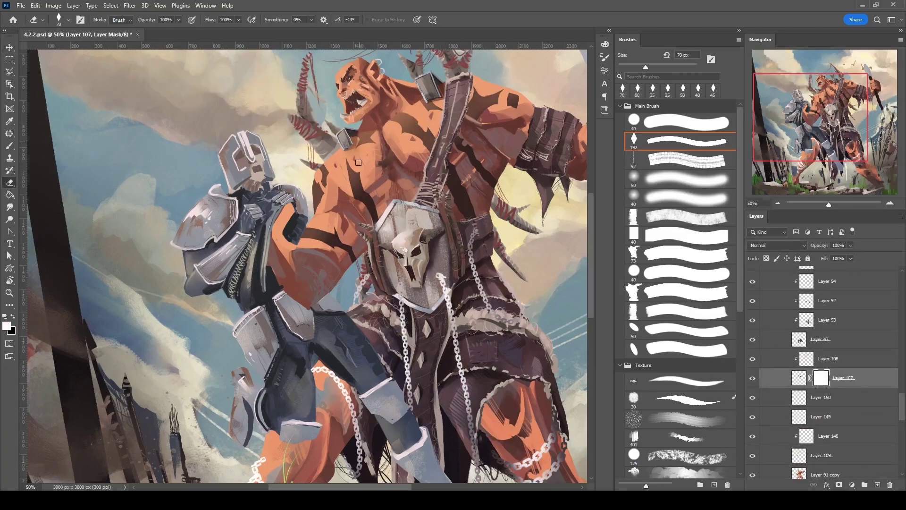
Texture the orc's body markings on a clipped layer above Layer 107 with a 1000 px texture brush and a soft eraser.
key("bracketleft")
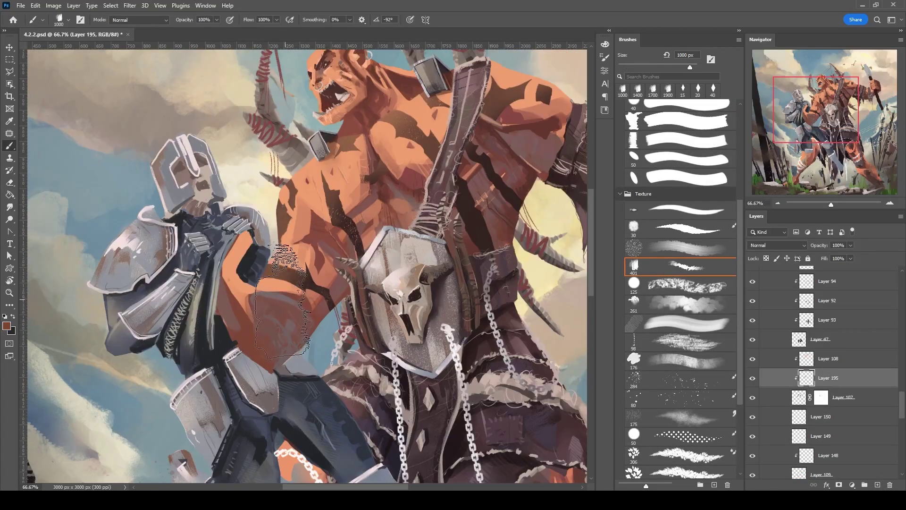
key("e")
scroll(685, 189, "up", 1)
left_click(684, 178)
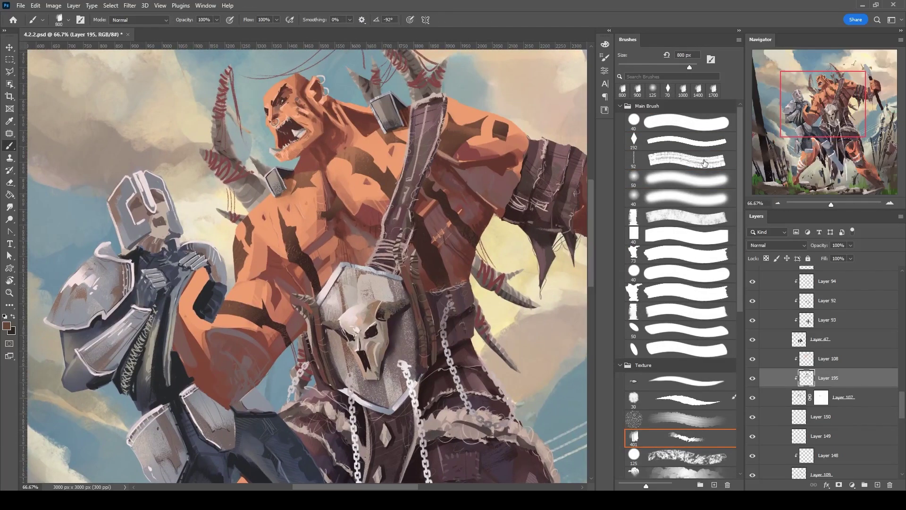
Add another clipped layer above Layer 195 and detail the orc's body markings with the dashed texture brush at 35 px.
scroll(736, 307, "down", 3)
scroll(734, 189, "up", 3)
scroll(734, 189, "up", 1)
key("ctrl+shift+alt+n")
left_click(685, 160)
right_click(354, 200, "alt+shift")
key("bracketleft")
key("bracketleft")
key("bracketleft")
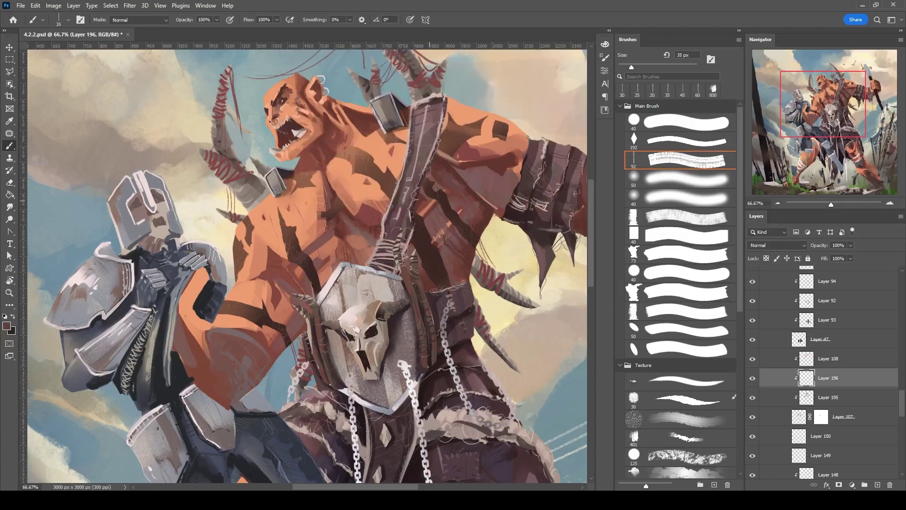
Touch up the skin on Layer 91 copy with the 30 px dashed brush and erase marking edges on Layer 107's mask.
left_click(363, 225, "ctrl")
key("bracketleft")
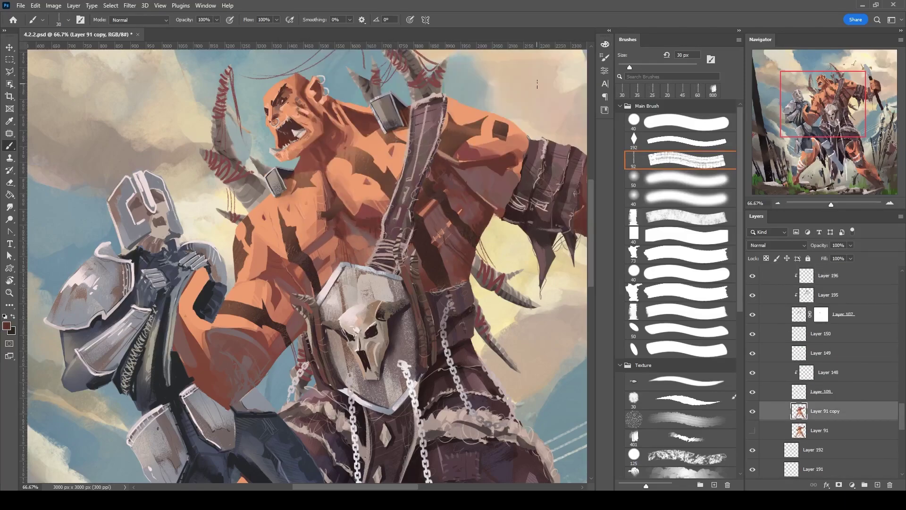
key("e")
left_click(406, 258, "ctrl")
left_click(406, 257, "ctrl")
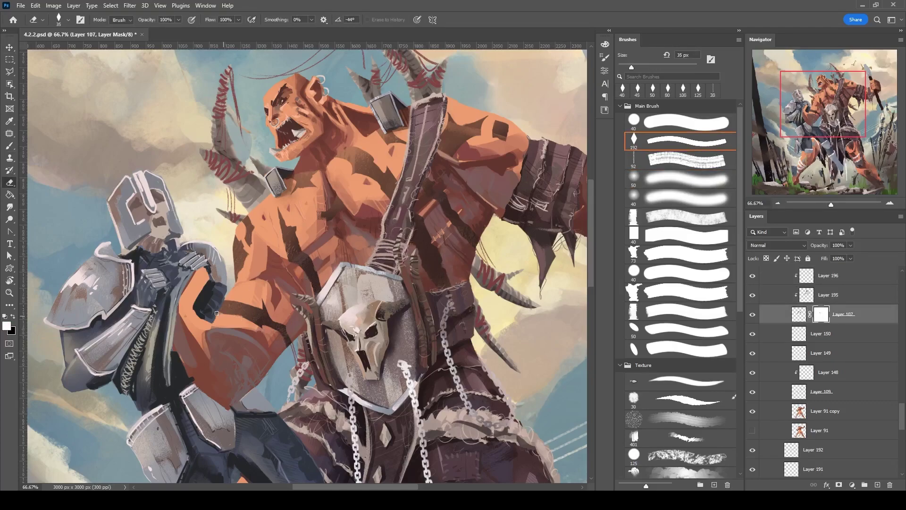
Merge the orc's body-marking layers into Layer 108 and sample skin colours from the chest for fine detailing.
key("b")
left_click(363, 181, "ctrl")
left_click(363, 181, "alt")
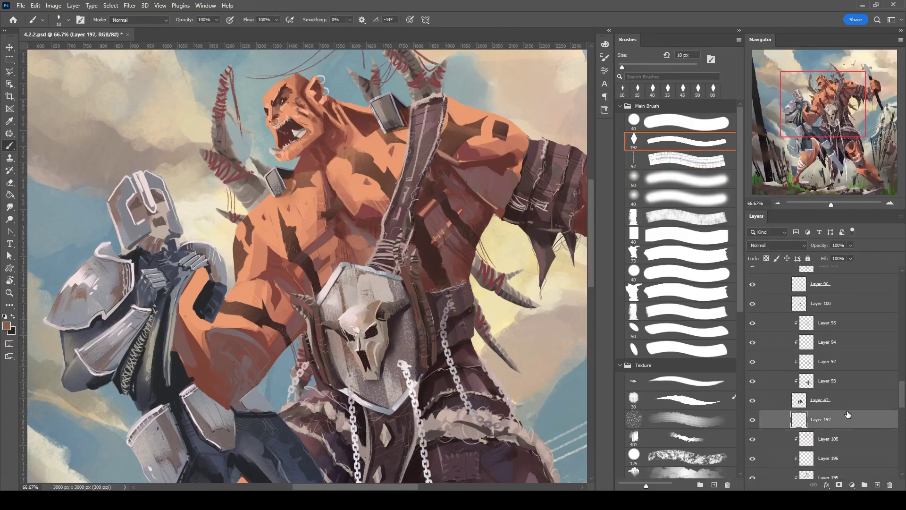
scroll(833, 316, "down", 2)
left_click(368, 143, "alt")
key("comma")
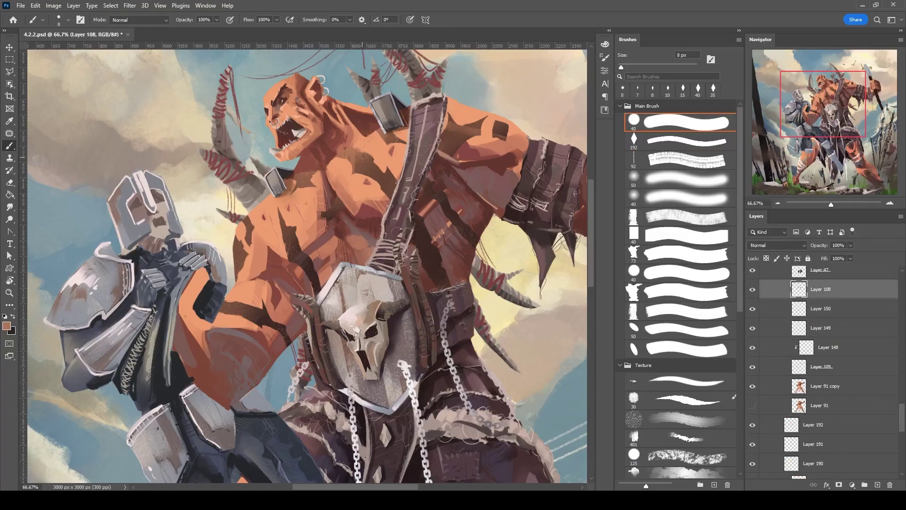
Paint fine skin details on Layer 108 with the round brush at 7 px, using colours sampled from the chest and face.
key("bracketleft")
left_click(359, 167, "alt")
left_click(281, 108, "alt")
key("e")
key("b")
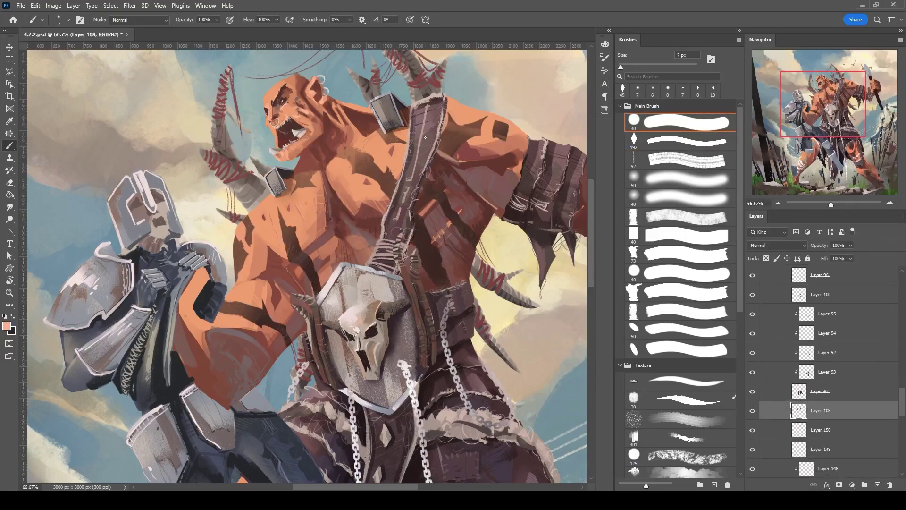
Paint scar lines across the orc's chest on Layer 109 with a 9 px round brush and sampled skin colours.
scroll(799, 347, "down", 3)
left_click(799, 348)
key("comma")
key("comma")
key("comma")
key("comma")
key("x")
left_click(349, 175, "alt")
key("bracketright")
key("bracketright")
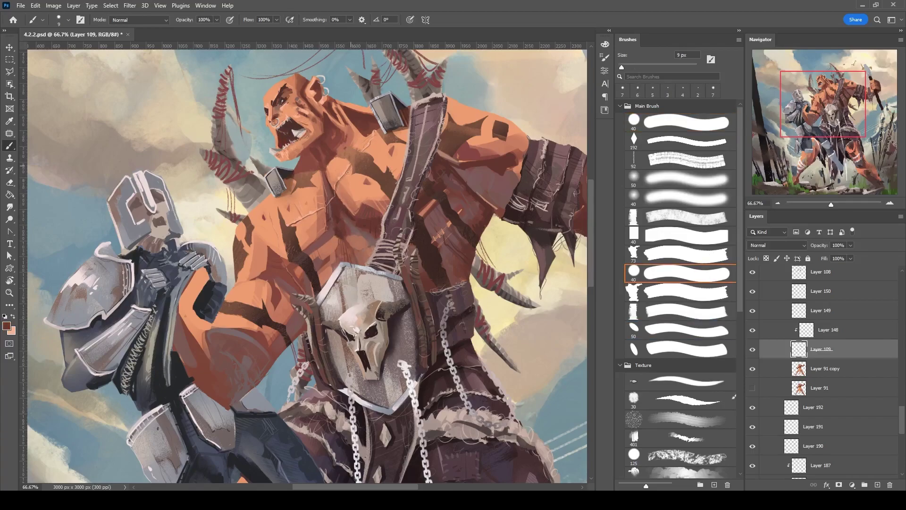
key("bracketleft")
left_click(284, 203, "alt")
Add a layer above Layer 148 and texture the orc's skin with a 45 px hair brush and a 50 px eraser.
left_click_drag(334, 149, 410, 135)
key("ctrl+shift+alt+n")
left_click_drag(740, 124, 739, 333)
left_click(682, 298)
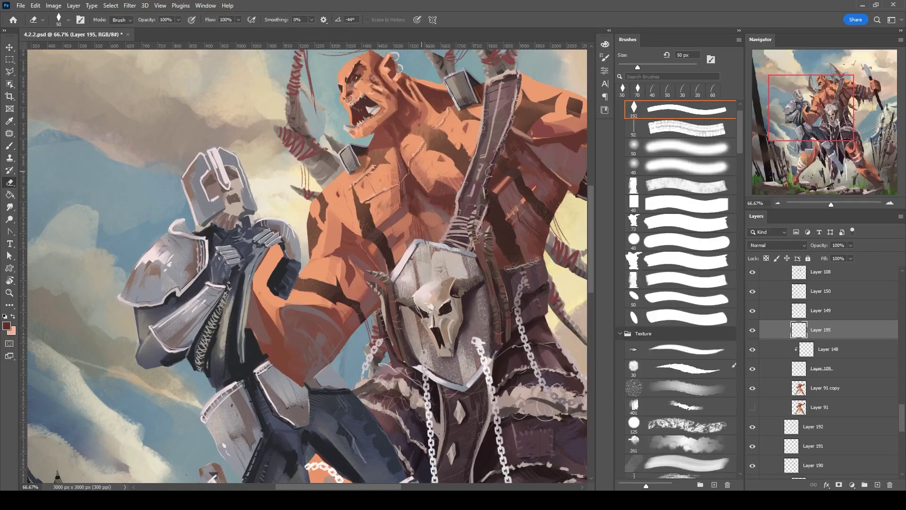
key("b")
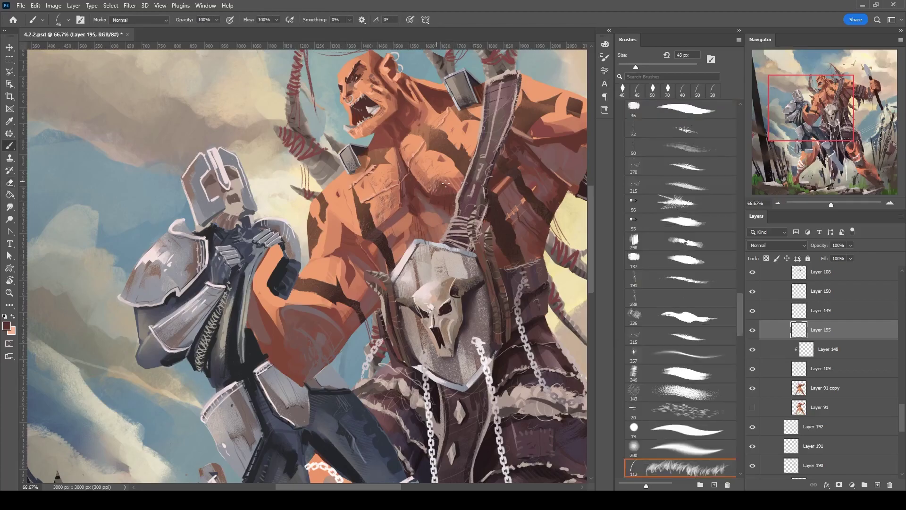
key("e")
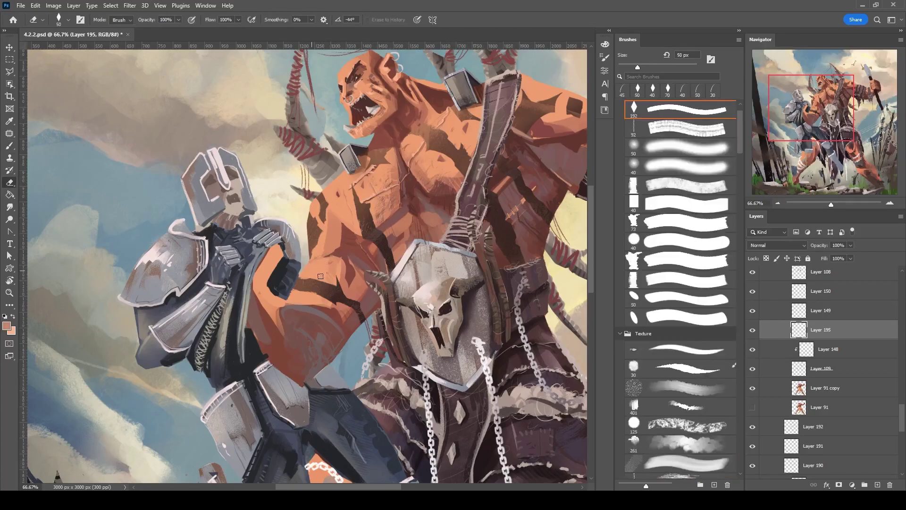
Add another layer above Layer 195 and texture the orc's torso with 100 px and 150 px texture brushes.
key("ctrl+minus")
key("ctrl+shift+alt+n")
key("b")
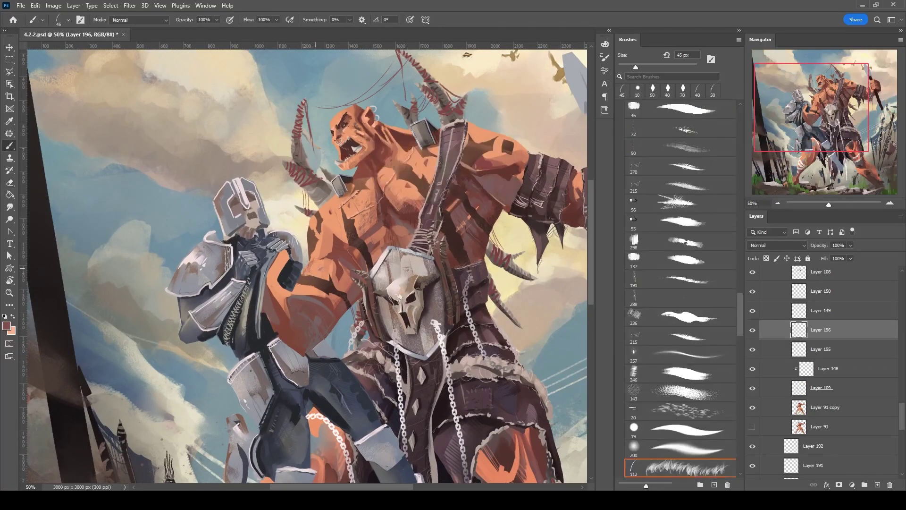
left_click_drag(742, 348, 742, 414)
left_click(680, 184)
left_click(680, 222)
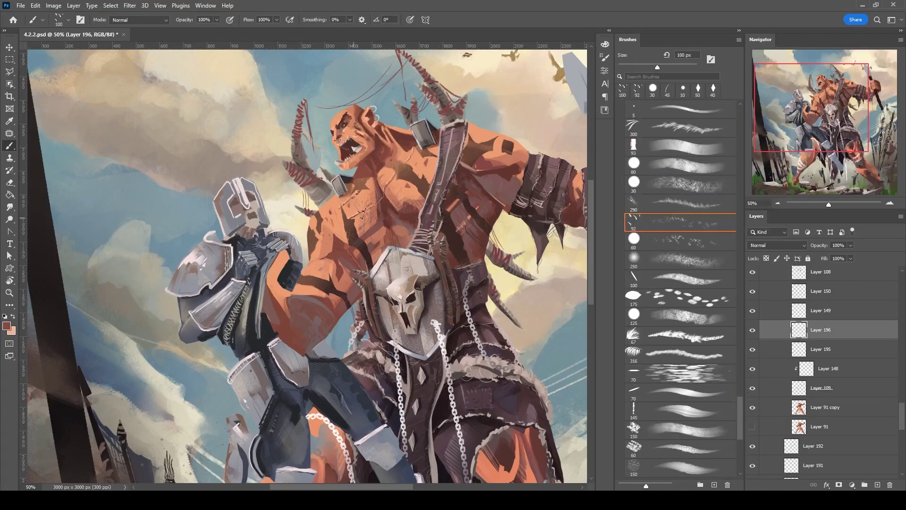
left_click(506, 209, "alt")
scroll(680, 283, "up", 10)
left_click(680, 260)
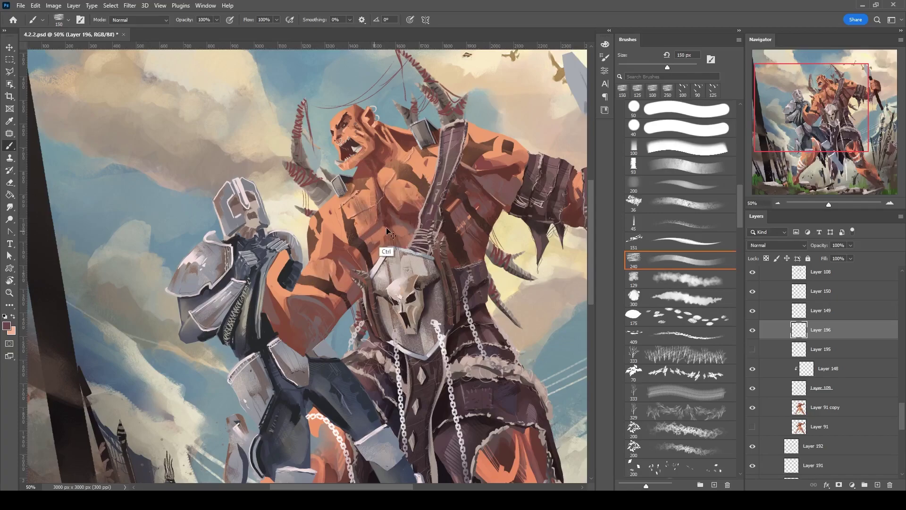
Erase texture on Layer 195 with the 100 px dashed eraser and draw fine chest wrinkles with round brushes down to 4 px.
key("e")
key("alt+bracketleft")
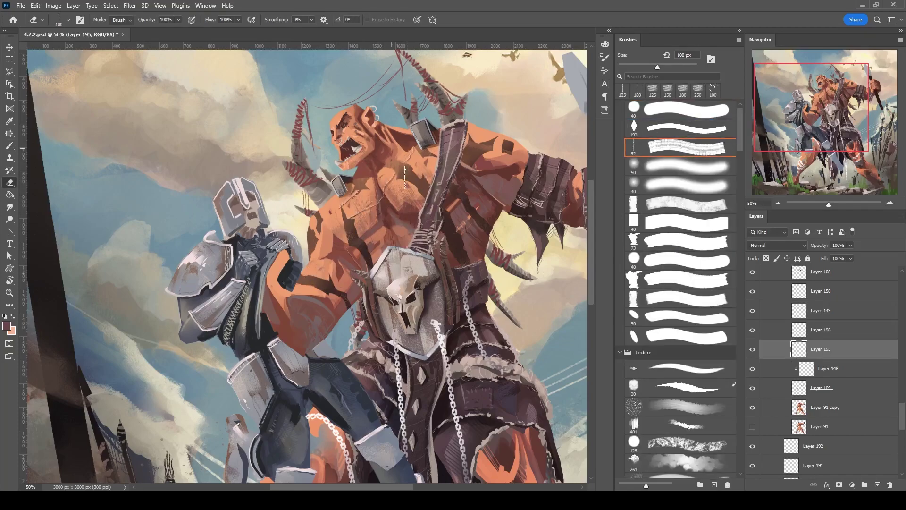
key("b")
left_click(680, 122)
key("ctrl+plus")
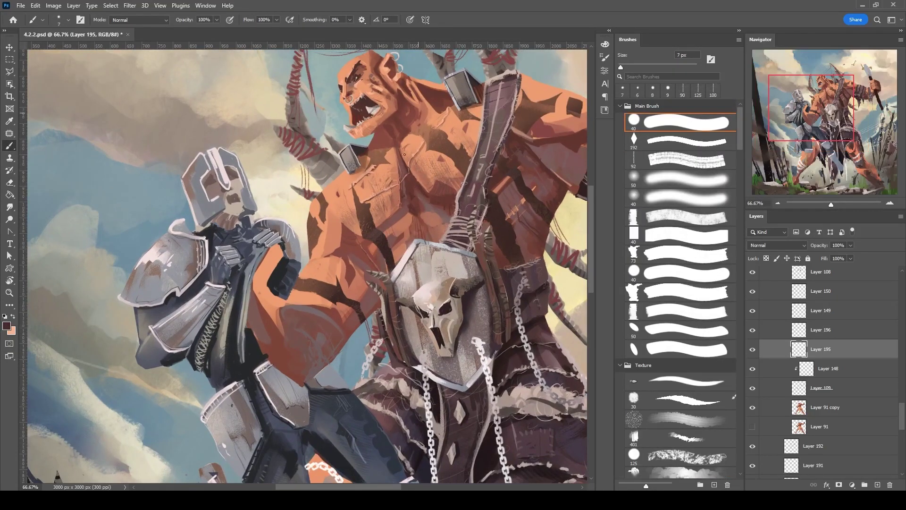
left_click_drag(467, 119, 420, 147)
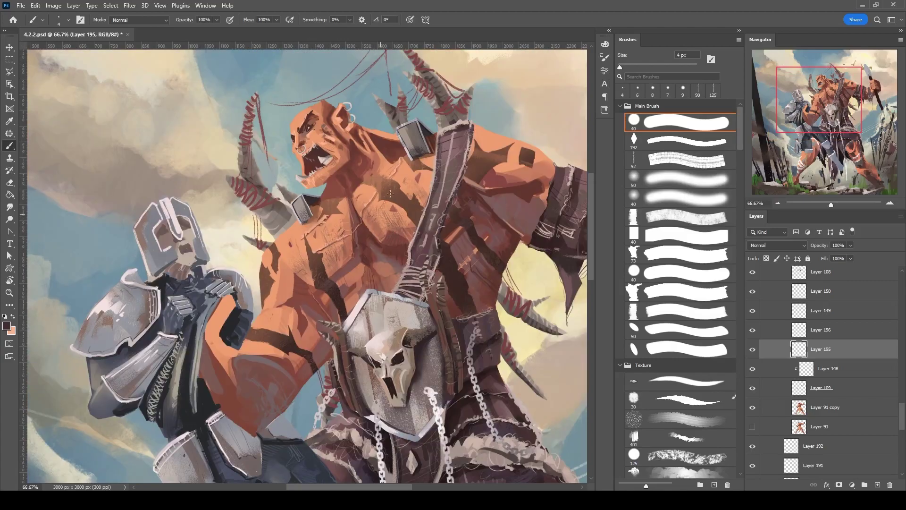
left_click_drag(347, 220, 303, 252)
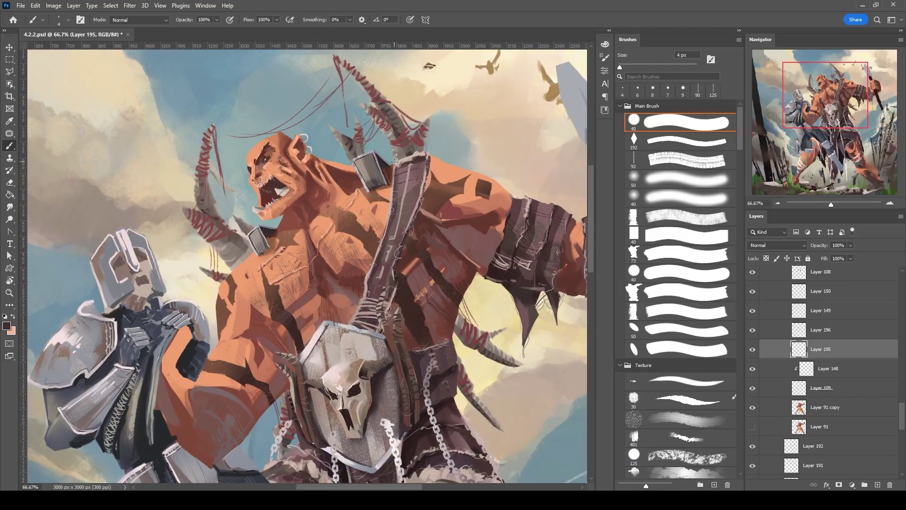
Soften the orc's skin details on Layer 195 with the dashed eraser at 80 px.
key("period")
key("comma")
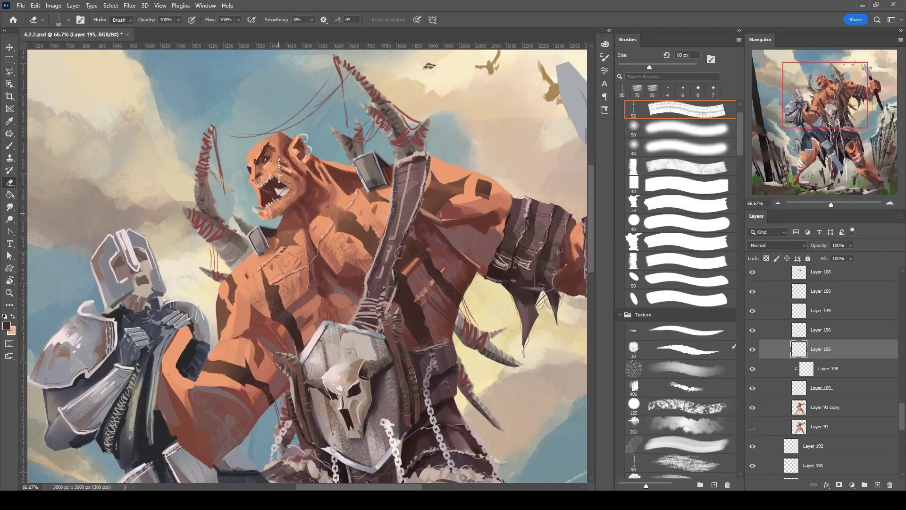
key("comma")
scroll(280, 209, "down", 3)
key("bracketleft")
Add a layer above Layer 148 and paint the orc's neck and chest with round brushes at 15 px and 30 px.
key("ctrl+shift+alt+n")
key("bracketright")
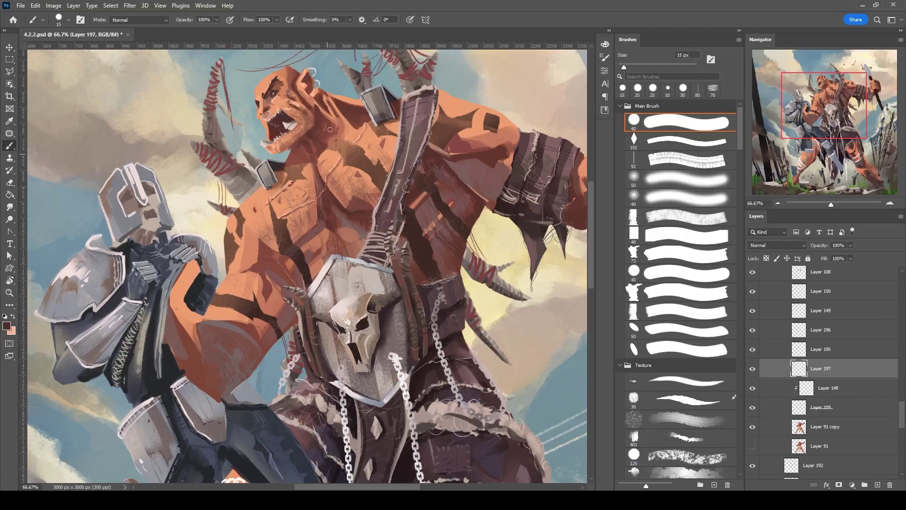
scroll(322, 217, "up", 1)
scroll(322, 217, "right", 2)
key("period")
key("period")
key("period")
key("period")
key("period")
key("period")
key("period")
key("period")
key("bracketright")
key("bracketright")
key("bracketright")
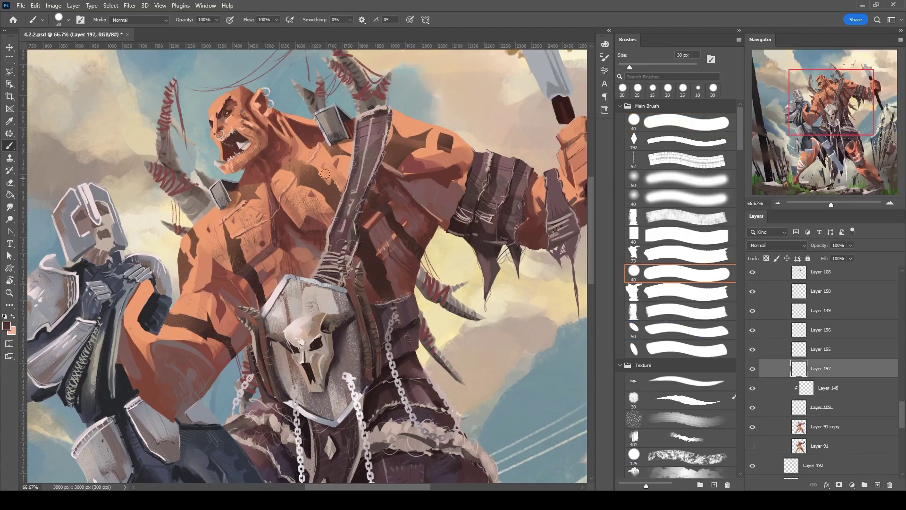
Refine the skin beside the orc's shoulder strap on Layer 197 with the 15 px round brush.
key("bracketleft")
key("bracketleft")
key("bracketleft")
key("bracketleft")
key("bracketleft")
key("shift+comma")
left_click(400, 159, "alt")
key("ctrl+minus")
key("ctrl+plus")
key("bracketright")
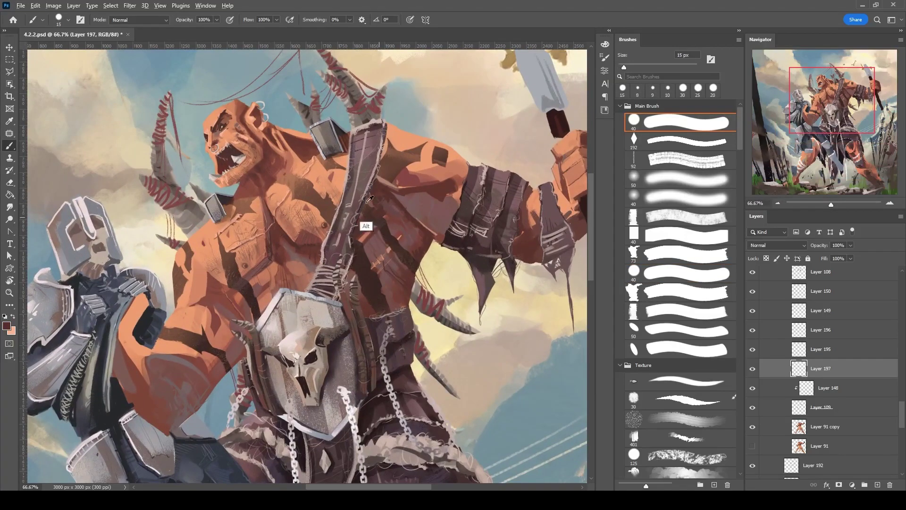
Draw fine scar lines on the orc's upper arm on Layer 197 with the round brush at 8 px.
scroll(398, 203, "up", 1)
scroll(398, 203, "right", 1)
key("bracketleft")
left_click(417, 232, "alt")
key("period")
key("period")
key("period")
key("period")
key("period")
key("period")
key("period")
key("period")
key("bracketleft")
key("bracketleft")
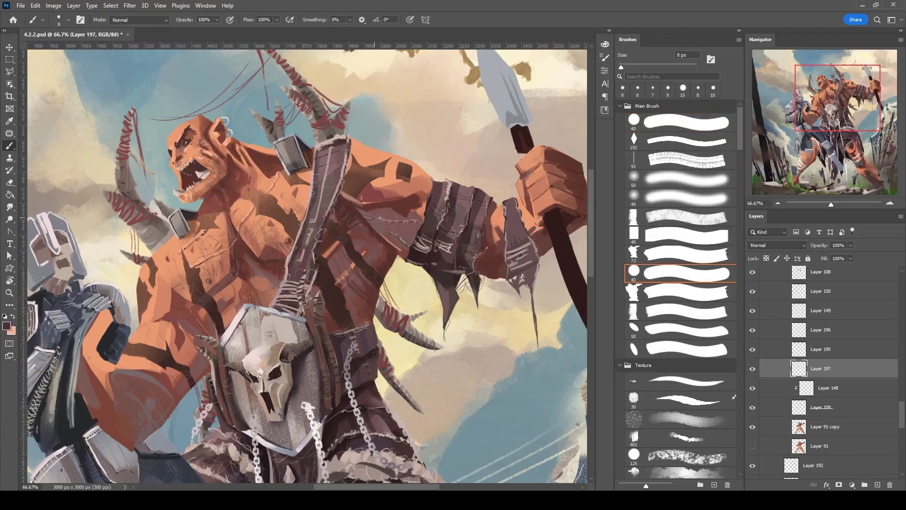
key("bracketleft")
left_click(362, 208, "alt")
Add a layer below Layer 197 and detail the orc's neck and shoulder with the oval brush at 15 px and 10 px.
left_click_drag(411, 182, 458, 204)
key("ctrl+shift+alt+n")
key("shift+comma")
key("bracketright")
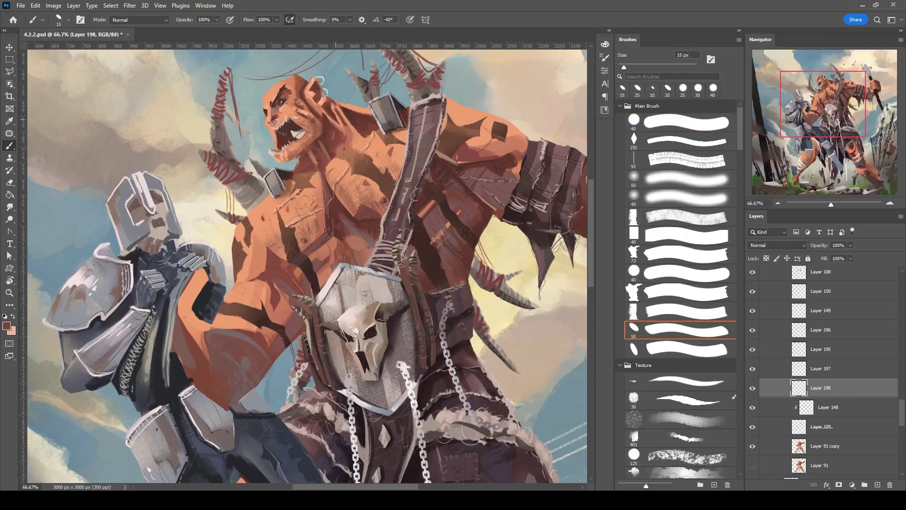
mouse_move(304, 165)
left_mouse_down()
mouse_move(324, 162)
mouse_move(325, 191)
left_mouse_up()
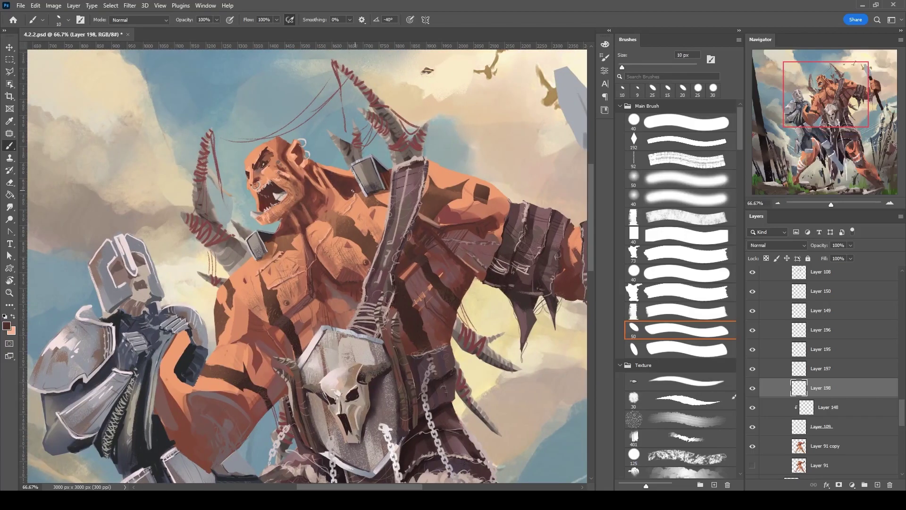
key("bracketleft")
left_click(352, 191, "alt")
Refine the orc's face and neck on Layer 198 with the 7 px oval brush and the 20 px round brush.
left_click(313, 225, "alt")
key("ctrl+1")
left_click(314, 192, "alt")
key("bracketleft")
key("bracketleft")
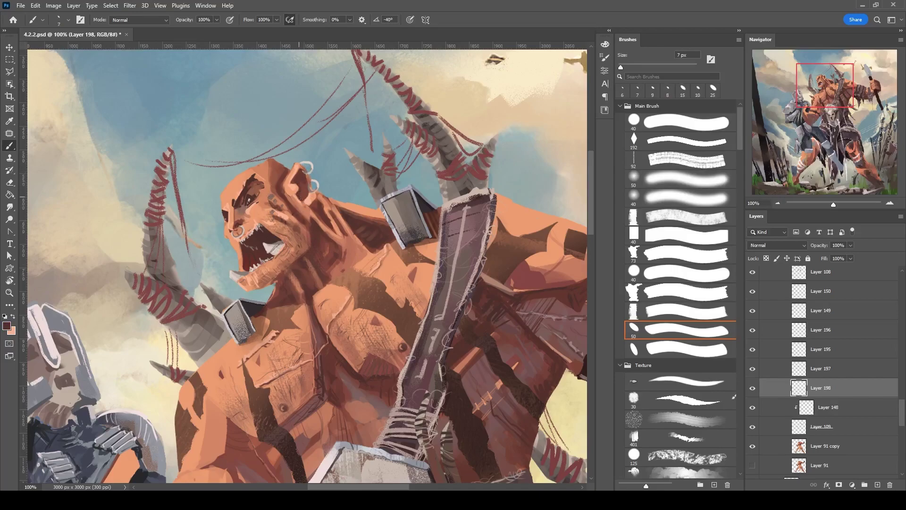
key("shift+comma")
left_click_drag(301, 175, 417, 154)
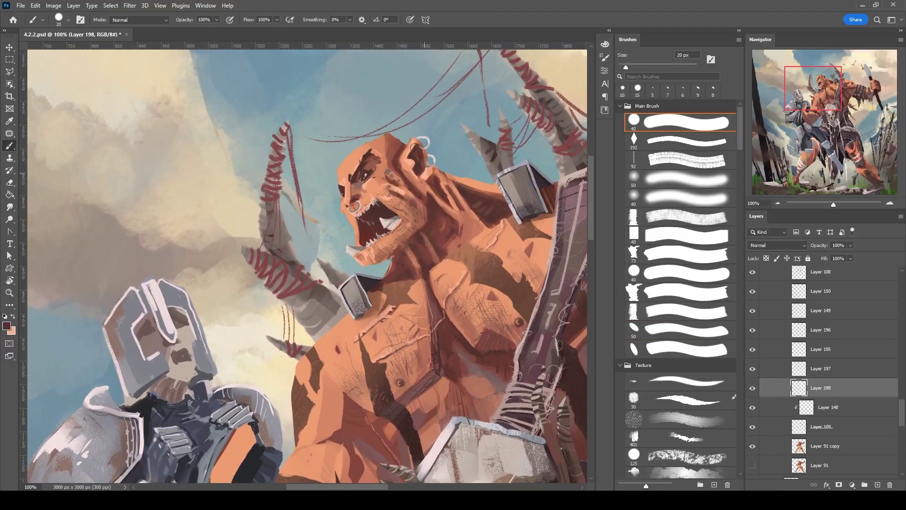
left_click(416, 181, "alt")
left_click(424, 210, "alt")
Texture the orc's head on Layer 198 with the streaky texture brush and touch it up with the 10 px round brush.
key("shift+period")
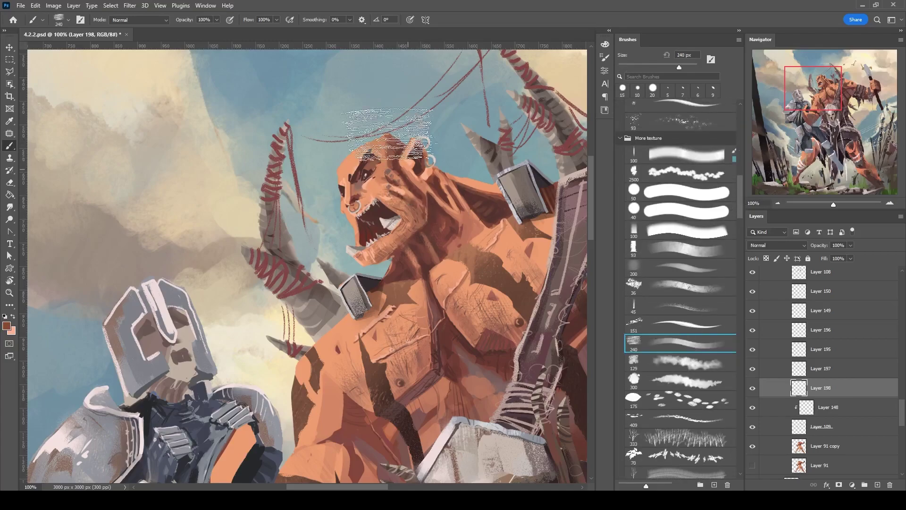
key("bracketright")
key("bracketright")
key("bracketright")
key("bracketright")
key("bracketright")
key("bracketright")
key("bracketright")
key("bracketright")
key("bracketright")
key("bracketright")
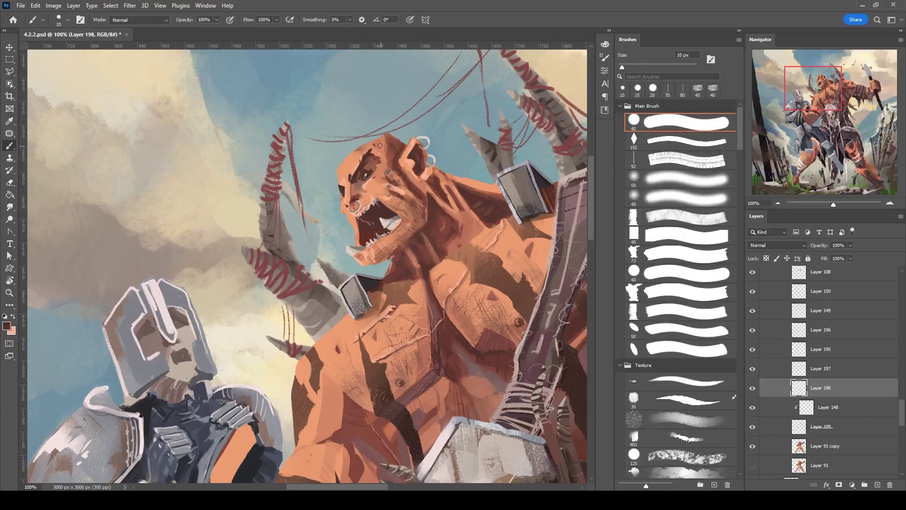
Break up the orc's face details on Layer 198 with the dashed eraser at 35 px.
key("bracketleft")
key("bracketleft")
key("bracketleft")
key("bracketleft")
key("bracketleft")
key("bracketleft")
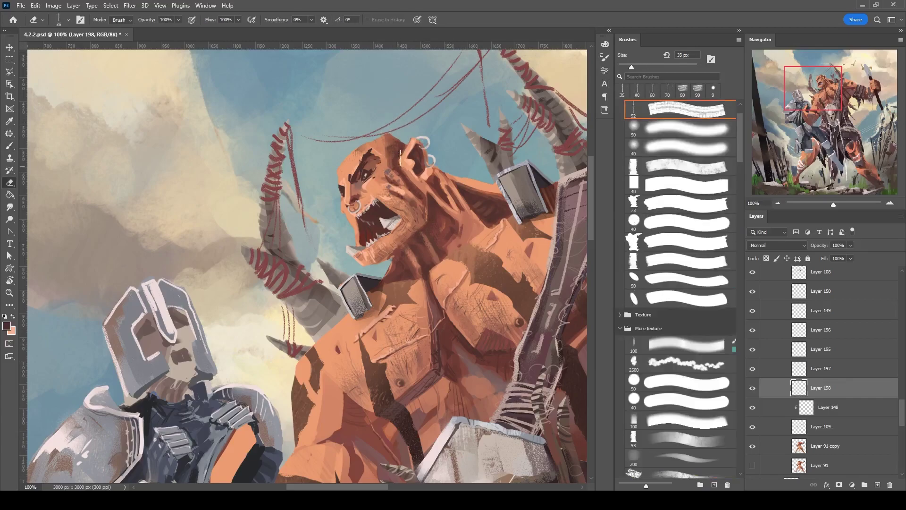
Merge the orc's skin layers from Layer 91 copy up to Layer 150 into one layer.
scroll(904, 396, "up", 3)
scroll(904, 397, "down", 3)
key("v")
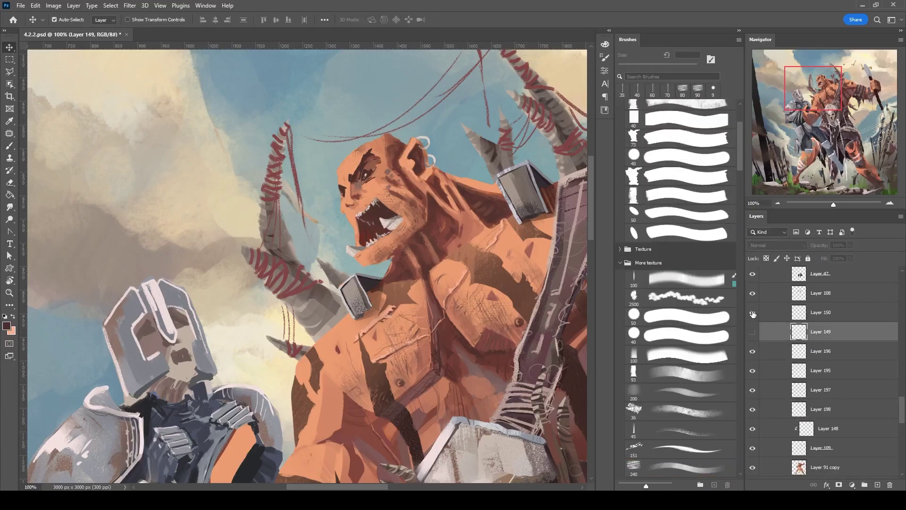
left_click(798, 465)
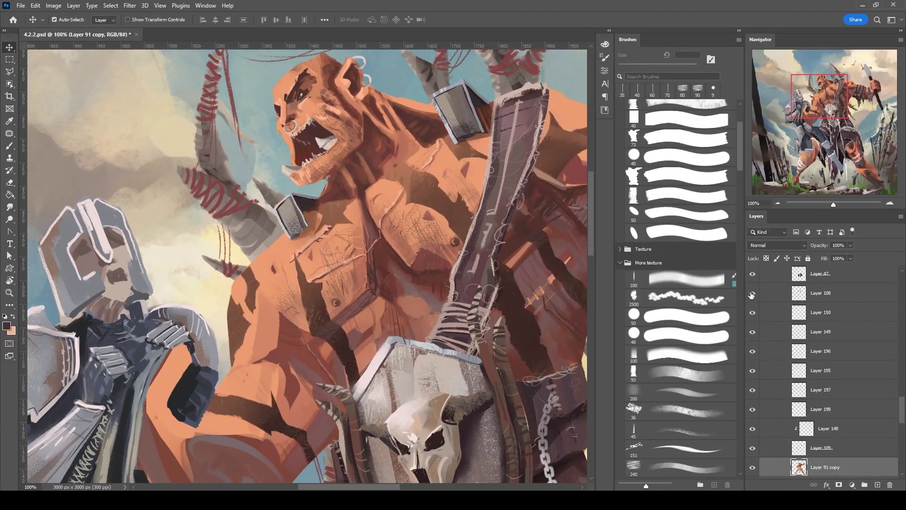
left_click(822, 312)
Add a layer above Layer 150 and touch up the orc's face with the oval brush at 15 px.
key("b")
scroll(693, 297, "up", 5)
left_click(687, 331)
left_click(878, 485)
left_click(294, 176, "alt")
key("bracketright")
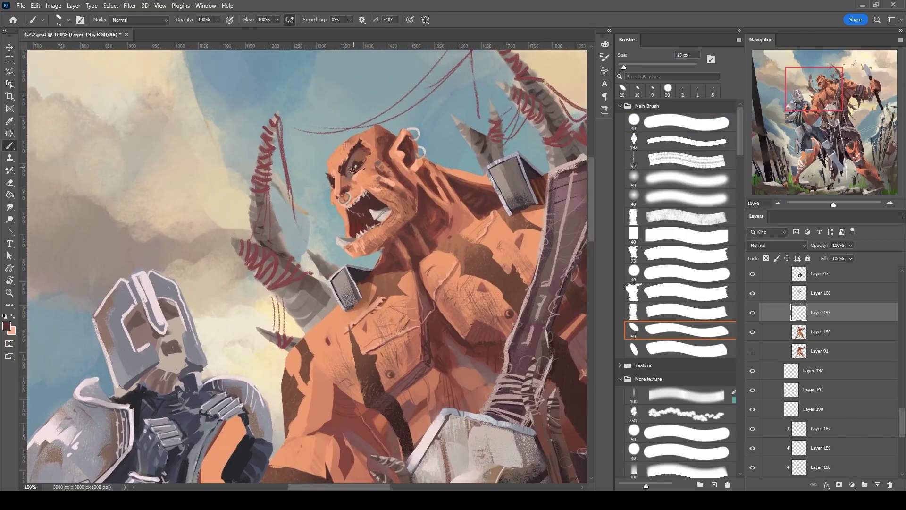
Paint the orc's eye on Layer 195 with the oval brush at 5 px and 4 px, using colours sampled from the face.
mouse_move(347, 163)
left_mouse_down()
mouse_move(349, 186)
mouse_move(375, 182)
left_mouse_up()
key("bracketleft")
key("bracketleft")
left_click(373, 185, "alt")
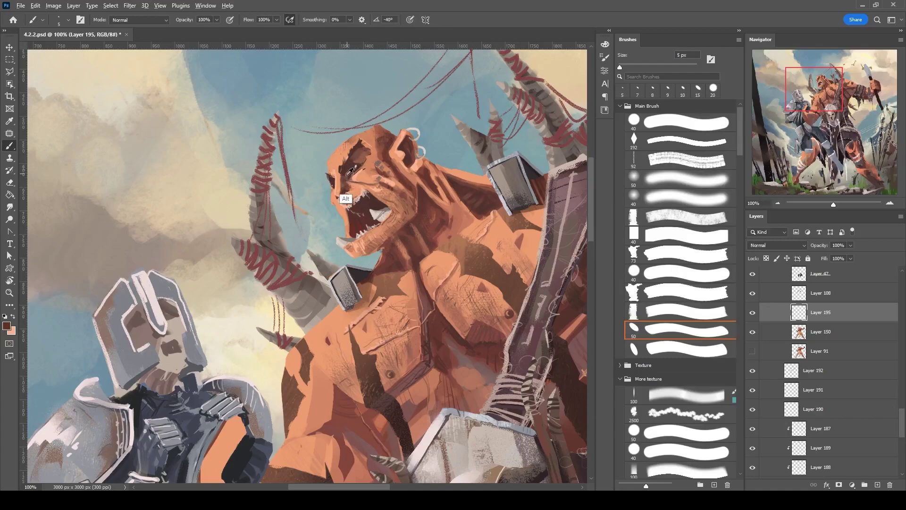
key("bracketleft")
left_click(376, 185, "alt")
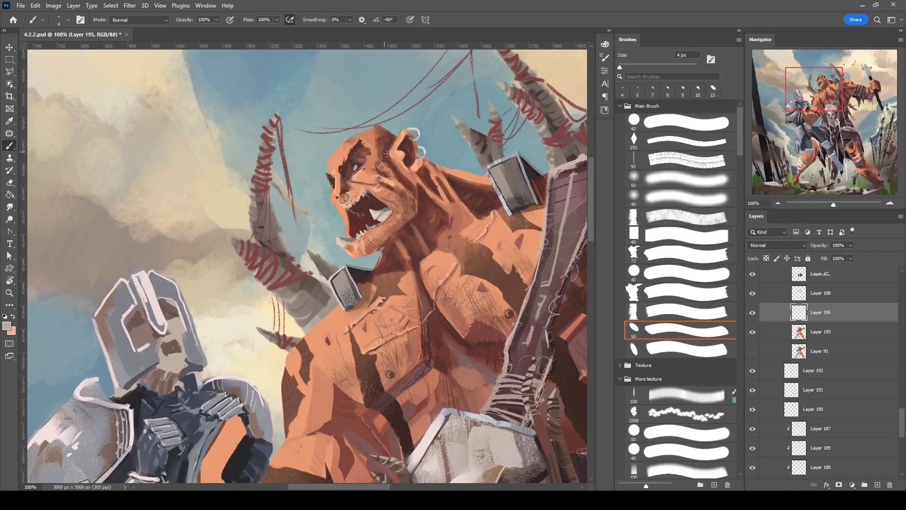
left_click(368, 150, "alt")
Touch up the skin around the orc's eye and brow on Layer 195 with the oval brush at 7 px.
key("ctrl+minus")
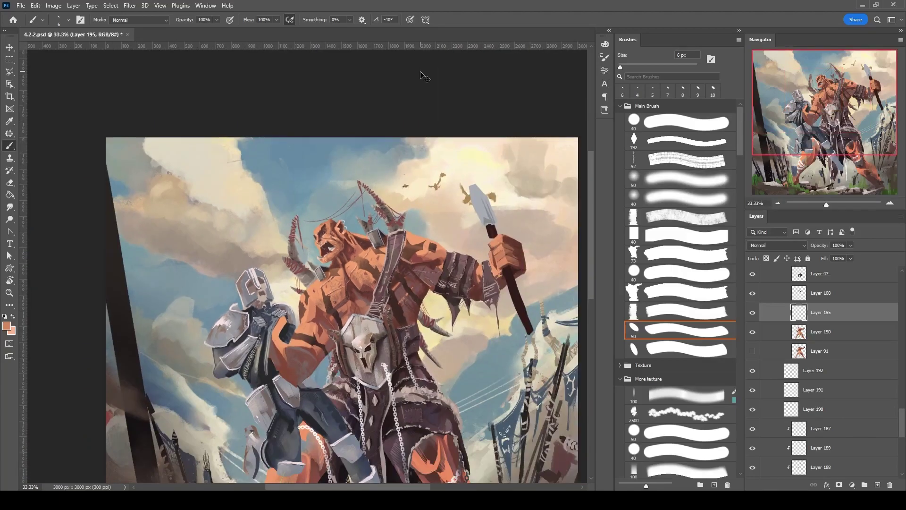
key("bracketright")
key("bracketright")
key("bracketright")
key("bracketleft")
key("bracketleft")
left_click(340, 207, "alt")
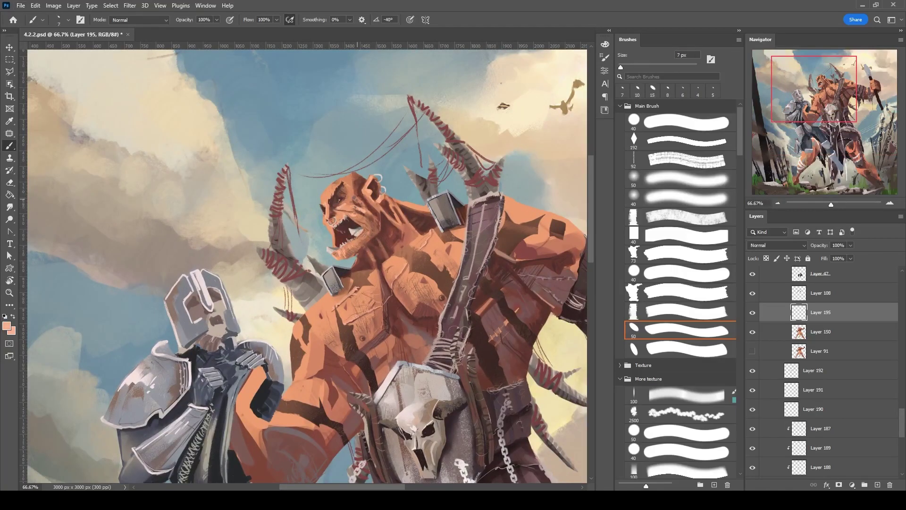
Refine the orc's eye and nose area on Layer 195 with the 5 px oval brush and sampled colours.
left_click(342, 208, "alt")
key("bracketleft")
key("bracketleft")
key("bracketleft")
key("bracketleft")
key("bracketleft")
key("ctrl+plus")
left_click(343, 195, "alt")
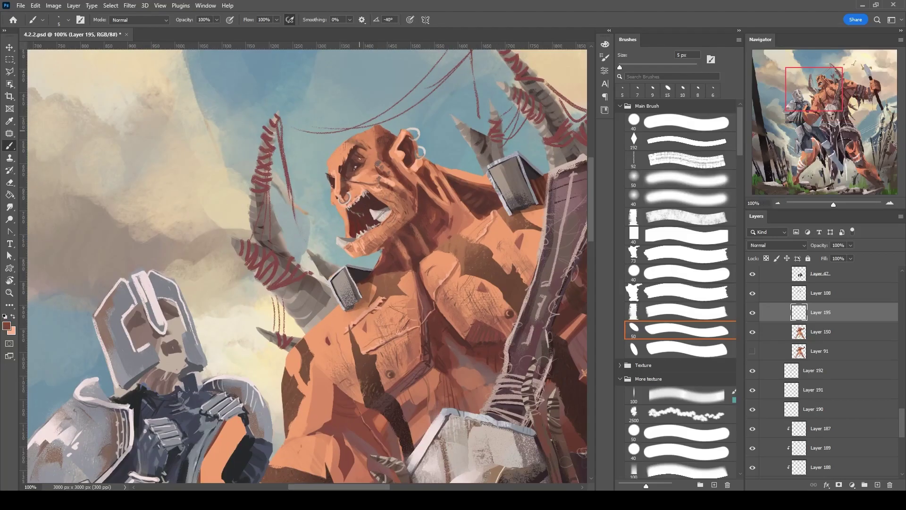
Repaint the orc's nose and upper lip on Layer 195 with sampled skin colours, covering the white nose ring.
key("bracketright")
key("bracketright")
left_click(344, 196, "alt")
key("bracketright")
key("bracketright")
left_click(345, 193, "alt")
key("bracketleft")
key("bracketleft")
left_click(342, 195, "alt")
left_click(344, 191, "alt")
left_click(338, 199, "alt")
Touch up the orc's eye socket on Layer 195 with the oval brush and a colour sampled from the face.
left_click_drag(372, 139, 401, 152)
key("l")
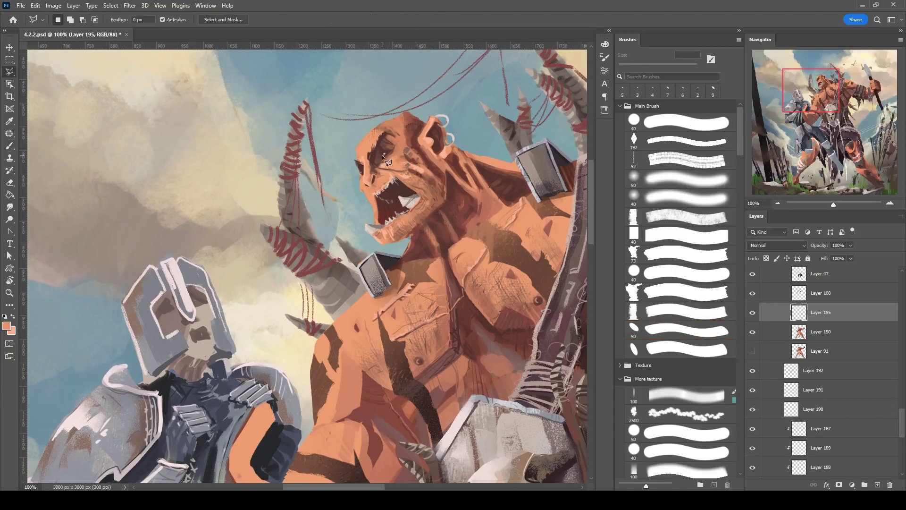
key("Escape")
key("b")
scroll(435, 94, "up", 1)
left_click(330, 211, "alt")
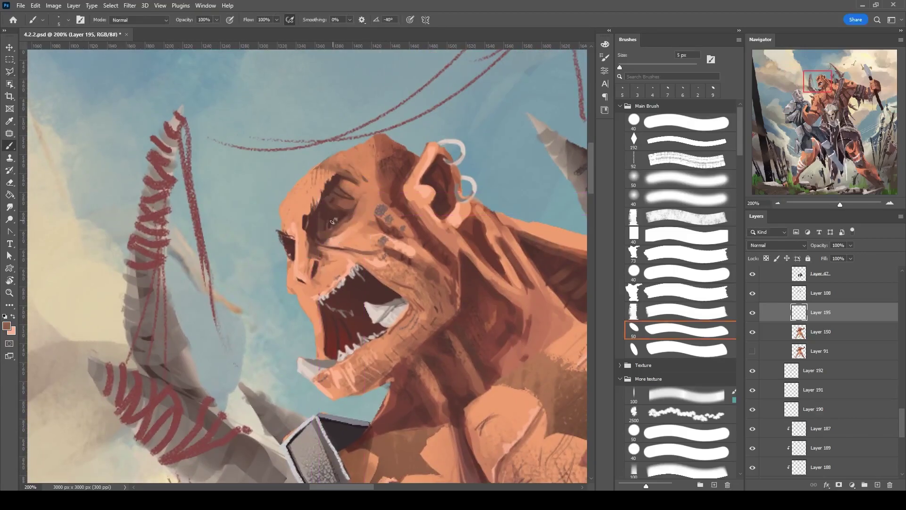
key("bracketleft")
key("bracketleft")
left_click(332, 220)
Add a layer above Layer 195 and paint pale and red details in the orc's eye with the round brush at 3 px.
key("ctrl+shift+alt+n")
key("bracketright")
key("bracketright")
key("bracketright")
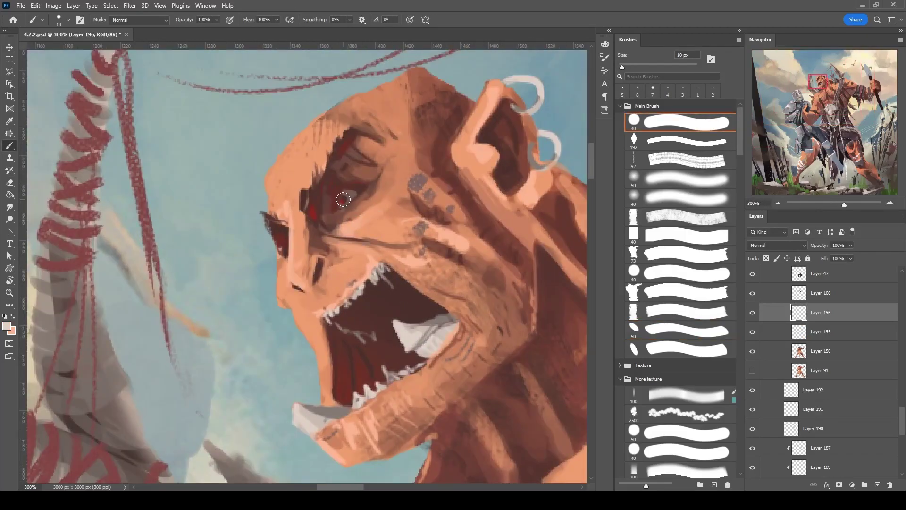
key("bracketleft")
key("bracketleft")
key("bracketleft")
key("bracketleft")
key("bracketleft")
left_click_drag(343, 199, 351, 191)
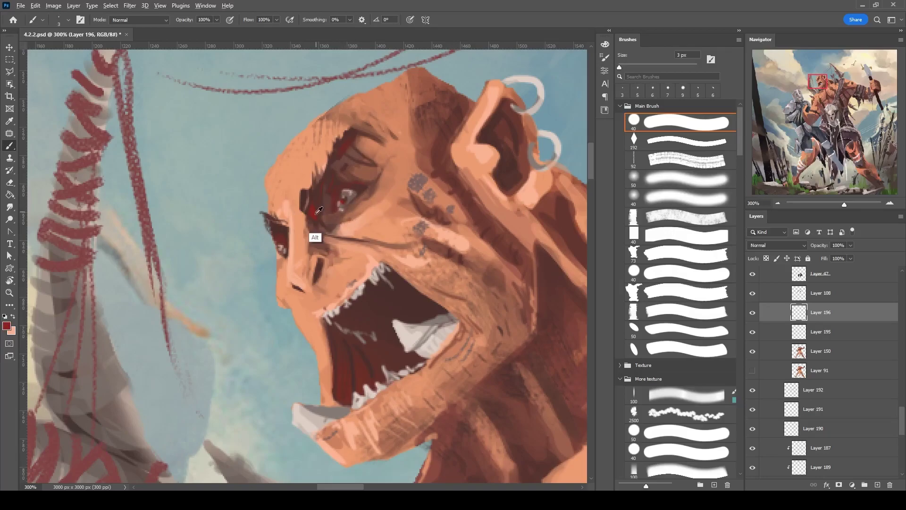
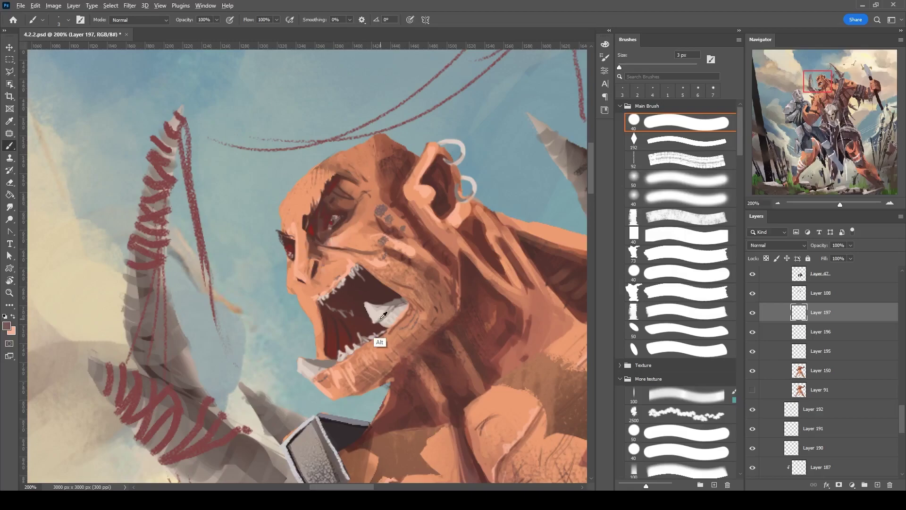
Refine the orc's eye and brow on Layer 197 with the 3 px round brush in adjusted colours.
right_click(355, 173, "alt+shift")
right_click(344, 172, "alt+shift")
key("ctrl+minus")
key("ctrl+minus")
key("ctrl+minus")
key("ctrl+minus")
key("ctrl+plus")
key("ctrl+plus")
key("ctrl+plus")
Add a layer above Layer 197 and repaint the orc's brow with sampled skin colours, starting at 7 px.
left_click(878, 485)
left_click(347, 196, "alt")
key("bracketright")
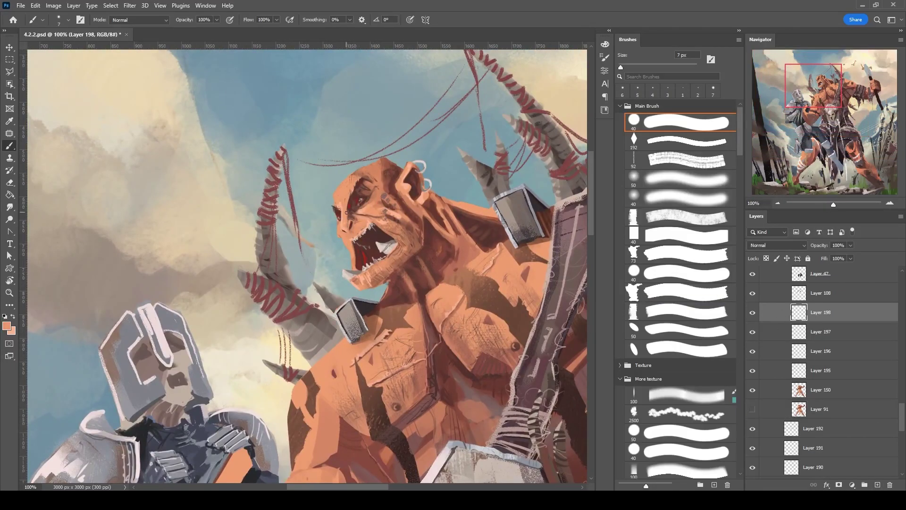
left_click(350, 186, "alt")
right_click(354, 186, "alt+shift")
key("bracketright")
key("bracketright")
mouse_move(346, 205)
left_mouse_down()
mouse_move(351, 197)
mouse_move(346, 207)
left_mouse_up()
Touch up the orc's brow and forehead on Layer 198 with the other round brush, and compare the face with the layer hidden.
left_click_drag(362, 124, 358, 138)
key("e")
key("b")
left_click(355, 200, "alt")
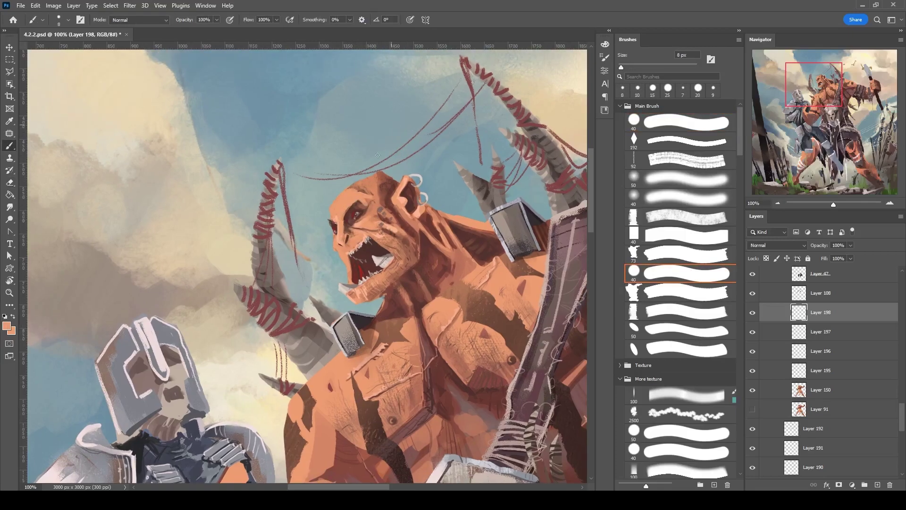
left_click_drag(417, 150, 425, 161)
key("bracketleft")
left_click(378, 208, "alt")
key("bracketright")
key("bracketleft")
key("bracketleft")
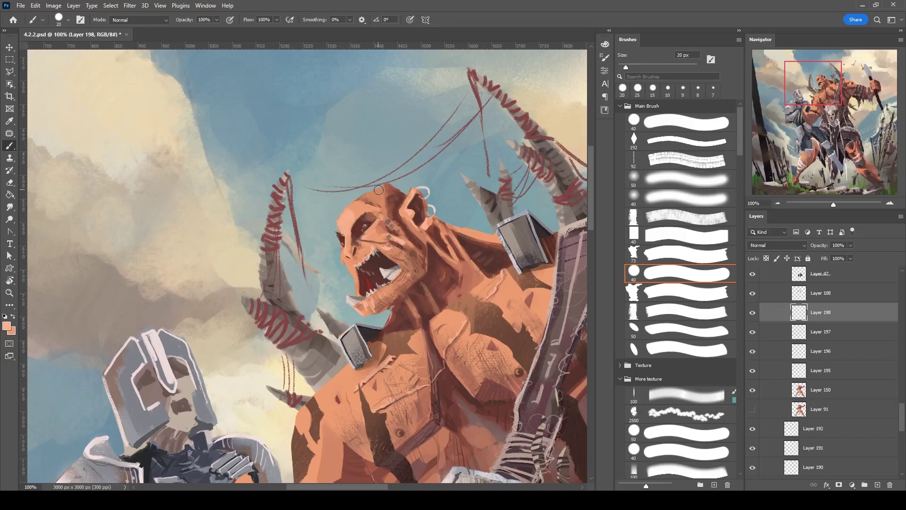
left_click(752, 313)
left_click(752, 313)
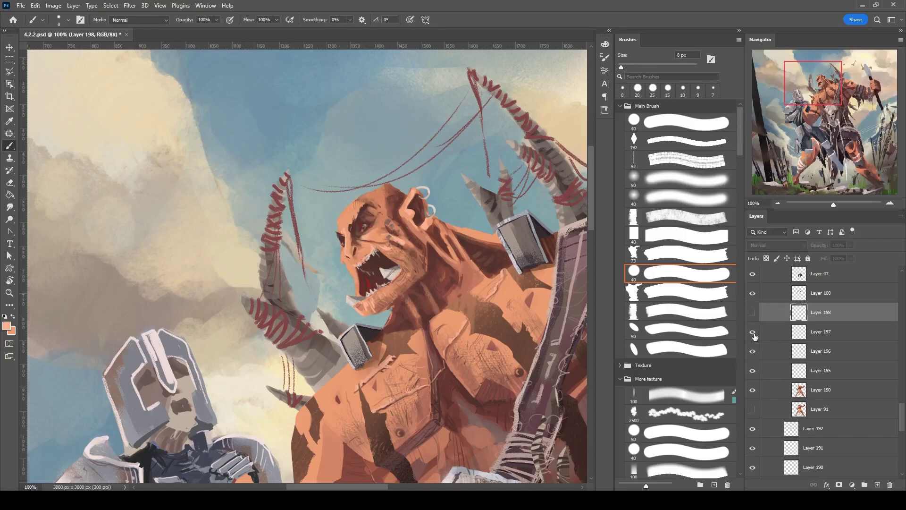
Clean up and retouch the area below the orc's eye on Layer 198 with a colour sampled from the face.
key("e")
key("b")
left_click(363, 243, "alt")
key("bracketleft")
key("ctrl+minus")
Add a layer above Layer 198 and paint dark red war paint around the orc's eyes with the diamond-shaped brush.
left_click(634, 139)
key("ctrl+shift+alt+n")
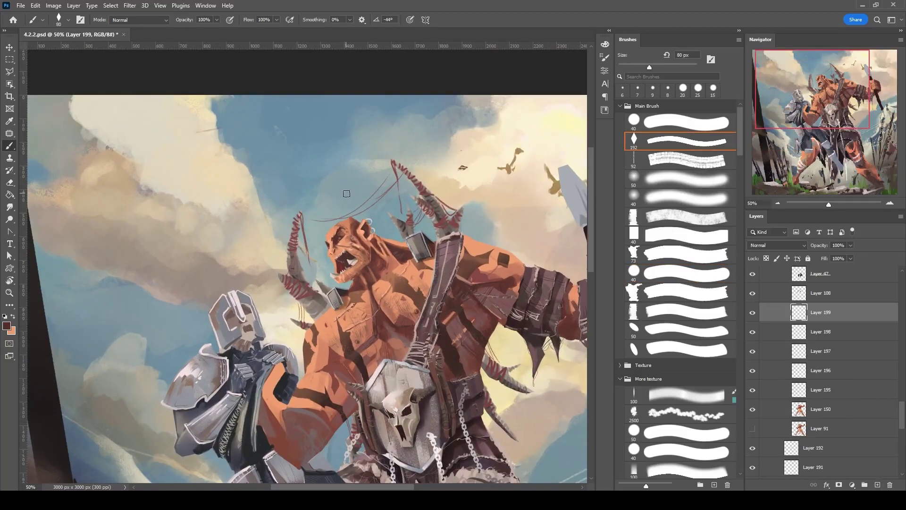
left_click(345, 211)
mouse_move(341, 219)
left_mouse_down()
mouse_move(365, 202)
mouse_move(361, 212)
mouse_move(343, 202)
left_mouse_up()
key("bracketright")
key("bracketright")
key("bracketright")
key("bracketleft")
key("h")
left_click(473, 208)
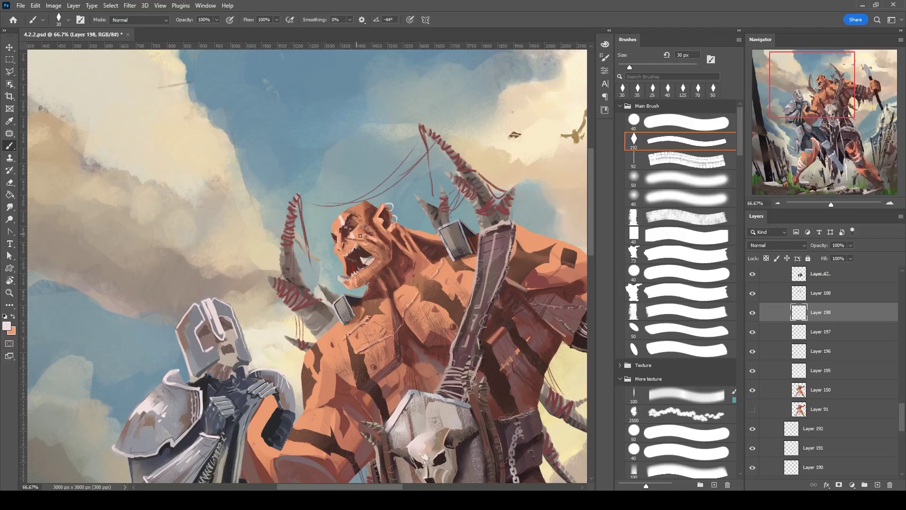
Paint white war-paint stripes on the orc's brow, cheek, lip and jaw on Layer 198, and trim them with sampled skin colour.
key("bracketright")
scroll(341, 254, "up", 2)
left_click_drag(385, 231, 388, 252)
left_click(384, 197, "alt")
left_click_drag(378, 203, 383, 236)
key("period")
left_click(378, 203, "alt")
left_click_drag(378, 193, 392, 212)
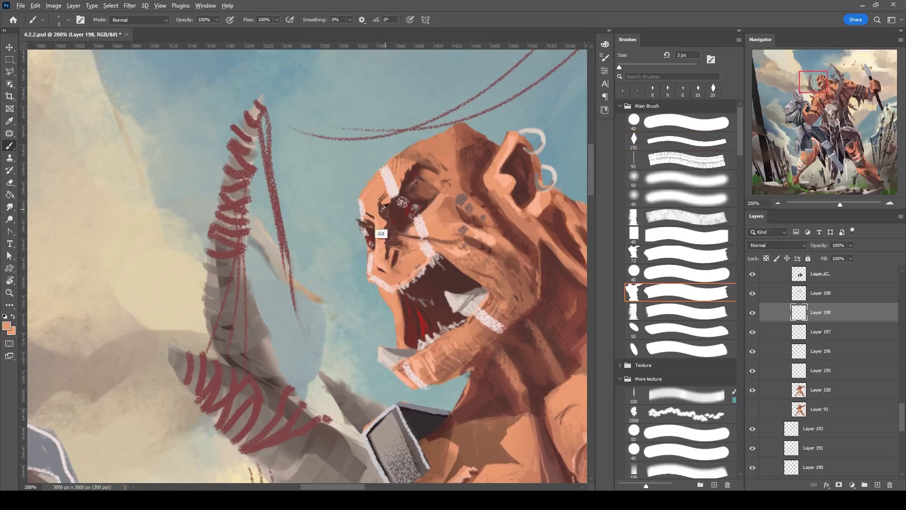
Paint dark streaks beneath the orc's eye on Layer 198 with the ragged brush at 6 px and 4 px.
scroll(392, 213, "down", 3)
key("bracketright")
key("bracketright")
key("bracketright")
left_click(326, 243, "alt")
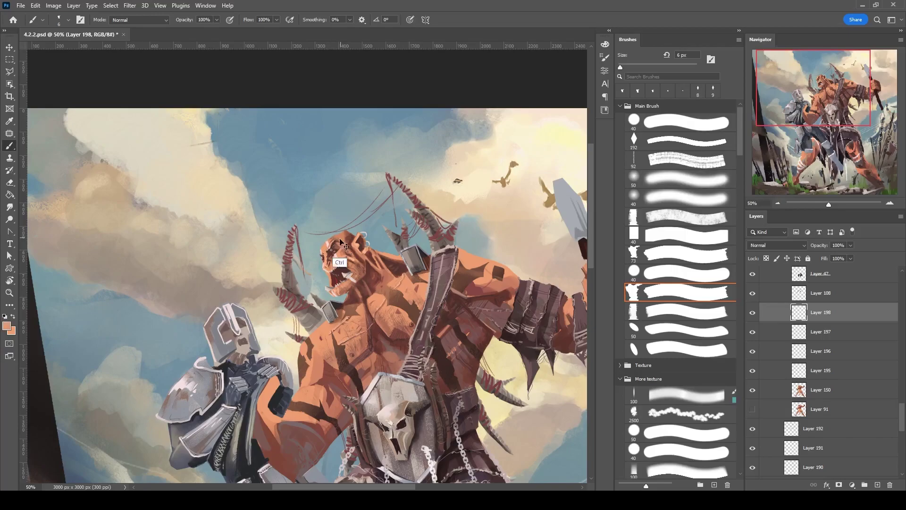
scroll(360, 219, "up", 3)
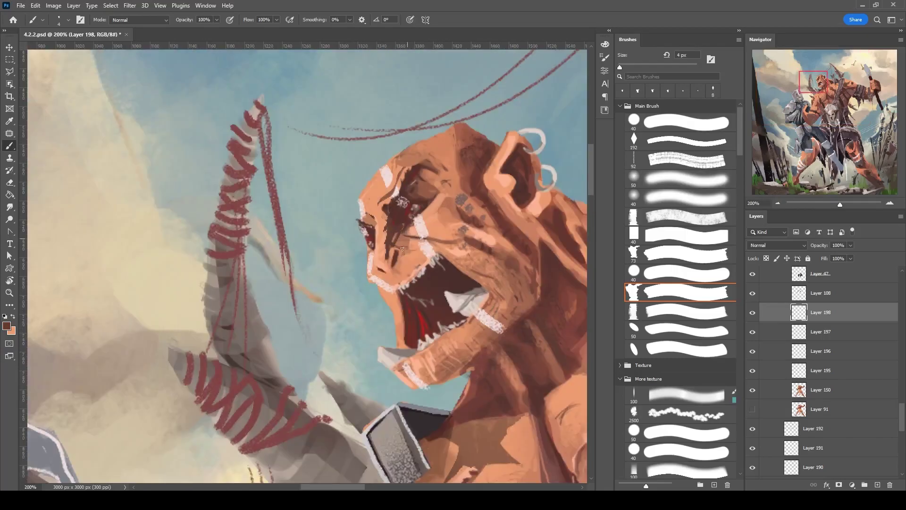
Paint a white ring in the orc's nose on Layer 198 with the ragged brush at 2 px.
key("bracketleft")
left_click(385, 284, "alt")
key("bracketleft")
left_click_drag(390, 268, 392, 270)
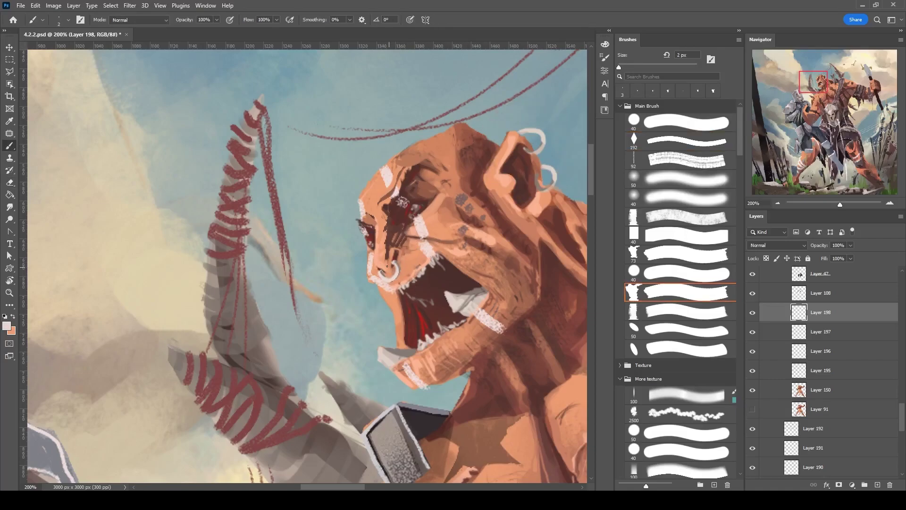
Refine the orc's eye and the war paint around it on Layer 198 with sampled colours at 2 px and 3 px.
left_click_drag(433, 179, 395, 200)
left_click(355, 282, "alt")
key("bracketleft")
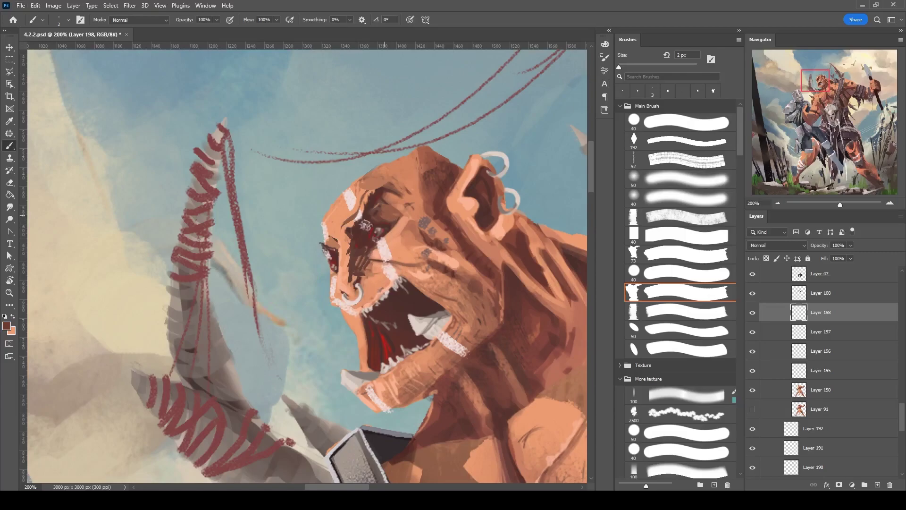
left_click(385, 213, "alt")
key("bracketright")
key("bracketright")
key("bracketright")
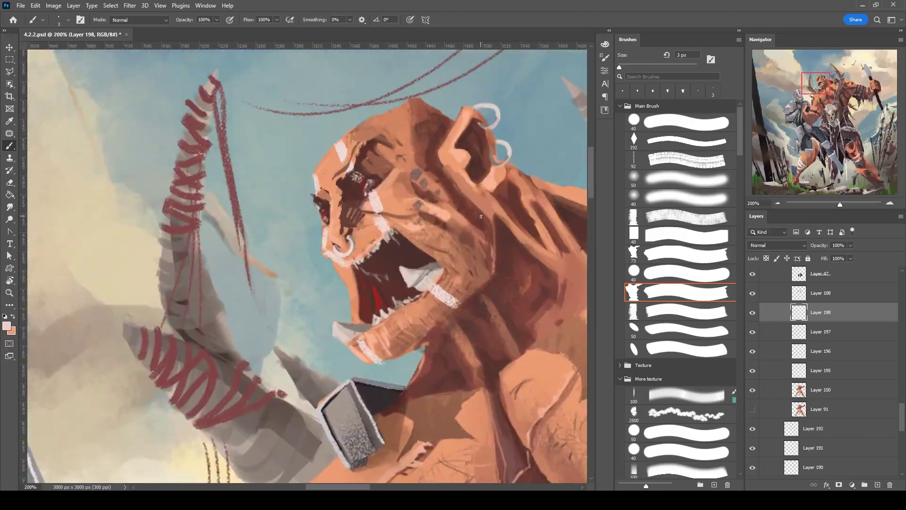
Merge the orc's face layers into Layer 198 and reshape the lassoed brow above his eye with Free Transform.
left_click(878, 485)
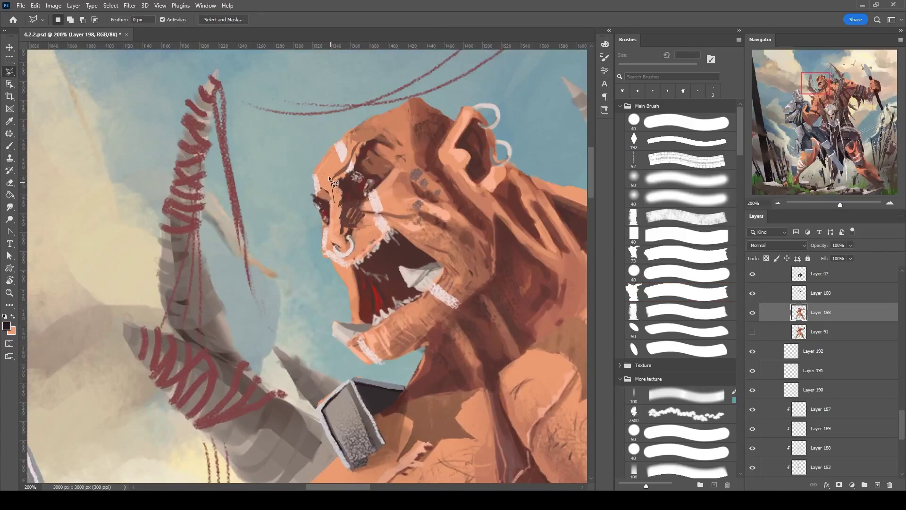
mouse_move(359, 237)
left_mouse_down()
mouse_move(355, 157)
mouse_move(395, 155)
left_mouse_up()
left_click_drag(334, 216, 333, 215)
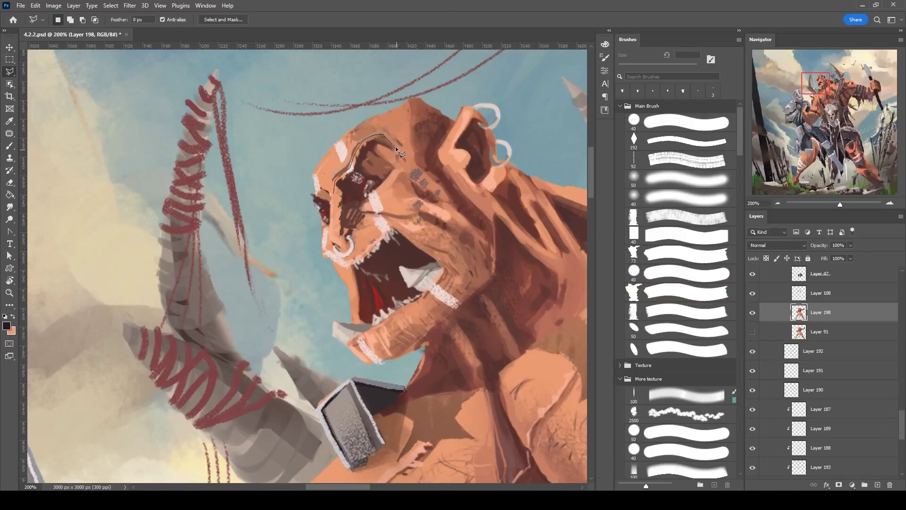
key("ctrl+t")
key("Return")
key("ctrl+d")
key("b")
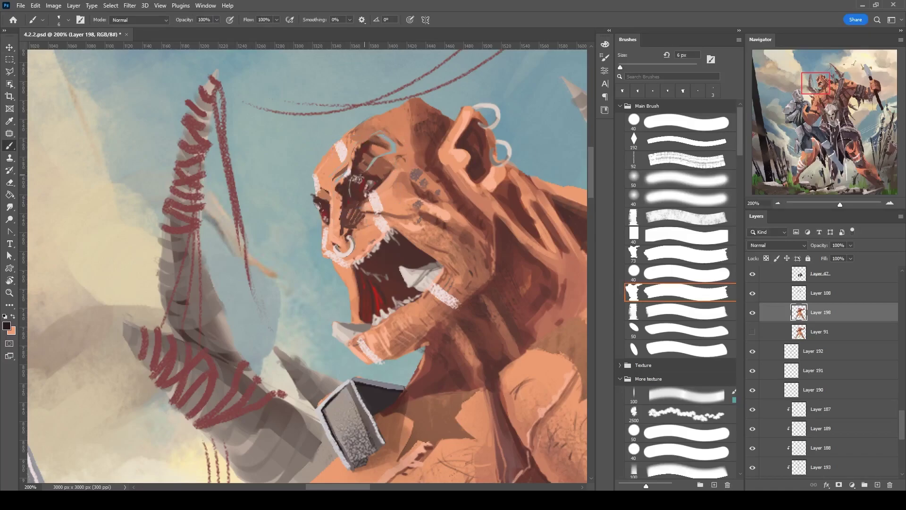
Fill the gaps in the orc's brow and repaint the dark eye socket on Layer 198 with sampled colours.
left_click(340, 172, "alt")
key("bracketright")
mouse_move(387, 139)
left_mouse_down()
mouse_move(357, 164)
mouse_move(373, 191)
mouse_move(359, 214)
left_mouse_up()
key("bracketleft")
left_click(349, 208, "alt")
left_click(363, 188)
key("bracketleft")
left_click(362, 210, "alt")
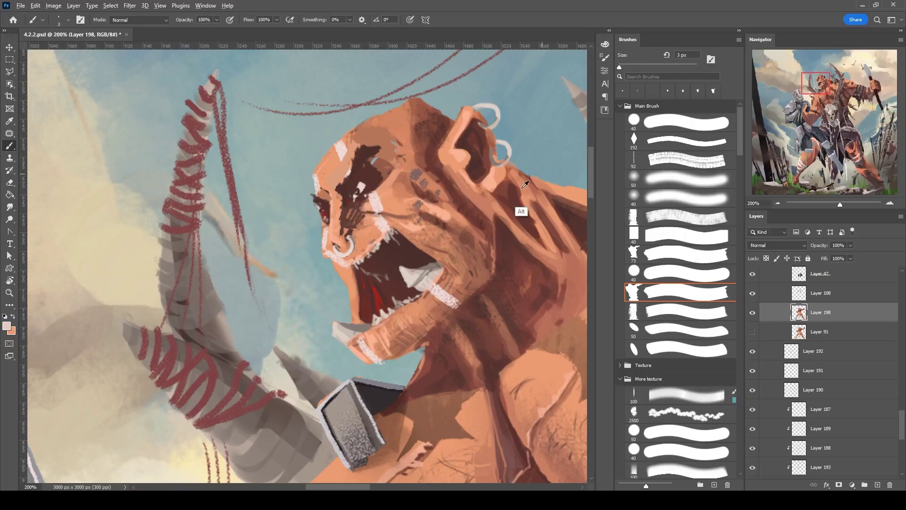
Add a layer above Layer 198 and outline the orc's eye in a sampled grey with the ragged brush at 4 px.
left_click(434, 262, "alt")
key("ctrl+minus")
key("ctrl+shift+alt+n")
key("bracketright")
key("bracketright")
key("bracketright")
key("bracketright")
key("bracketright")
key("bracketright")
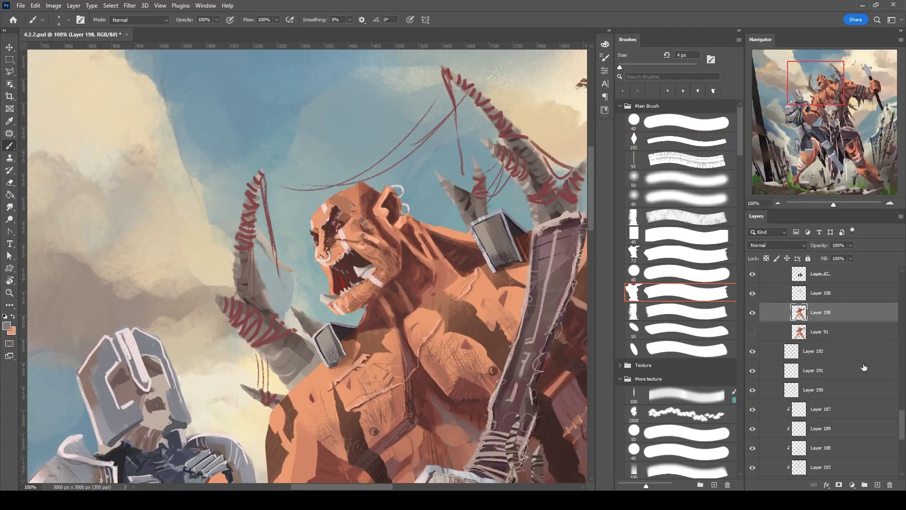
key("ctrl+plus")
key("bracketright")
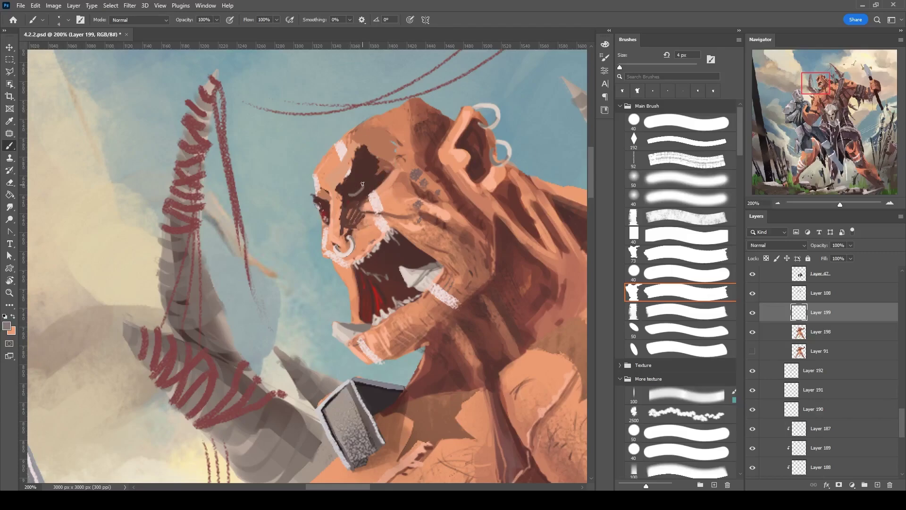
Paint over the orc's eye socket and brow on Layer 199 with a larger brush and a colour sampled beside the eye.
left_click(367, 179, "alt")
key("bracketright")
left_click_drag(349, 194, 365, 151)
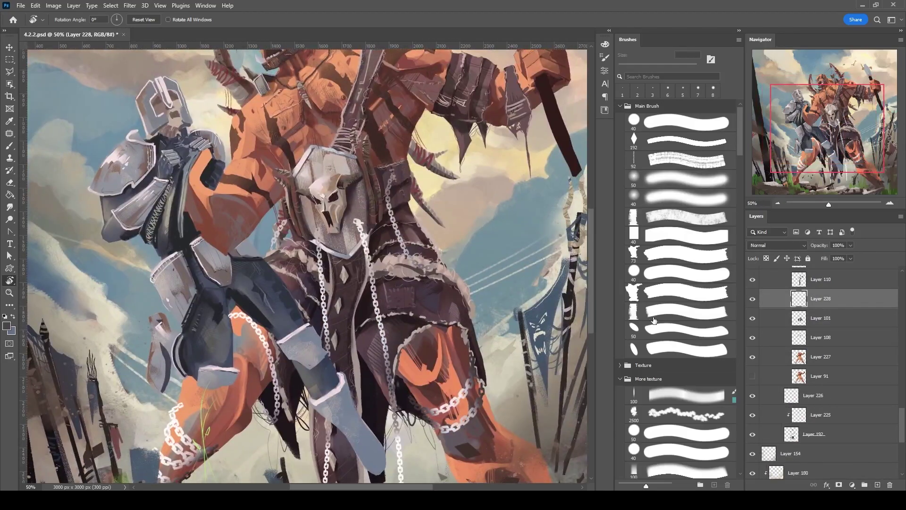
Detail the patches and folds of the orc's skirt on Layer 228 with the round brush at 2 px to 7 px in sampled colours.
key("b")
left_click(378, 264, "alt")
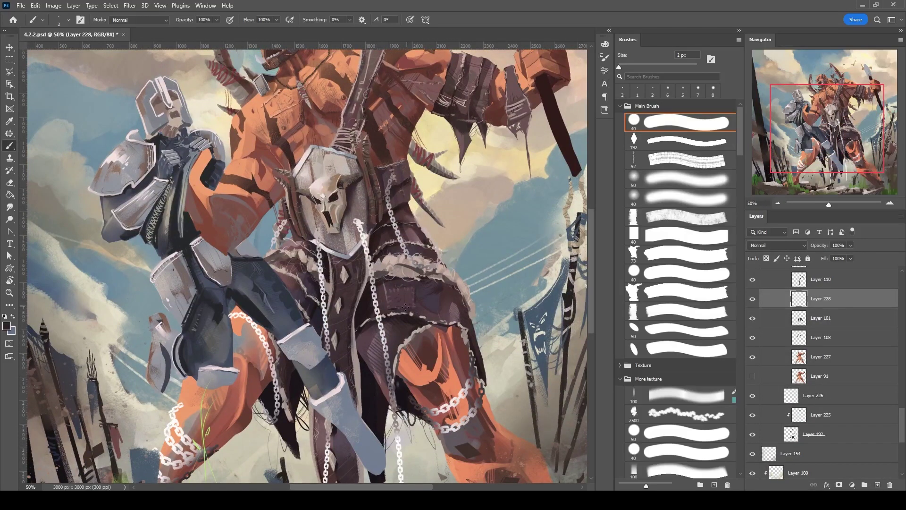
key("ctrl+plus")
scroll(391, 246, "up", 2)
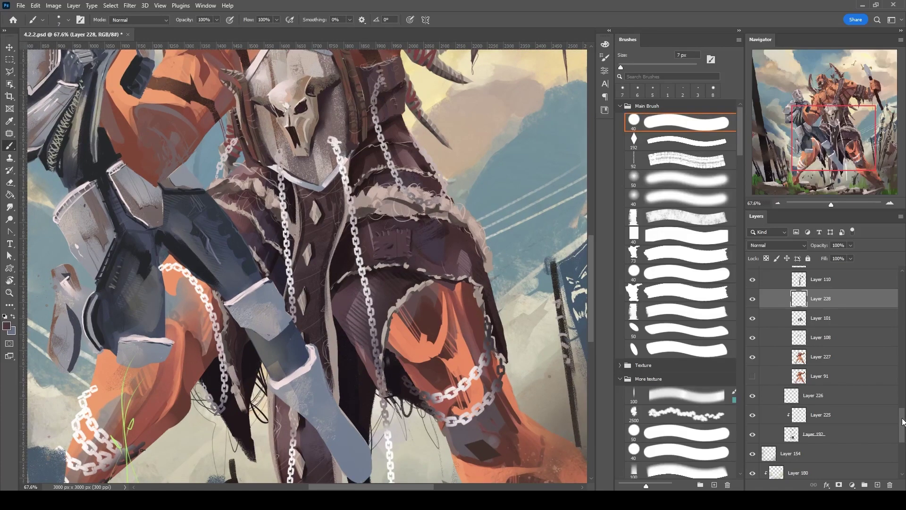
scroll(799, 387, "up", 3)
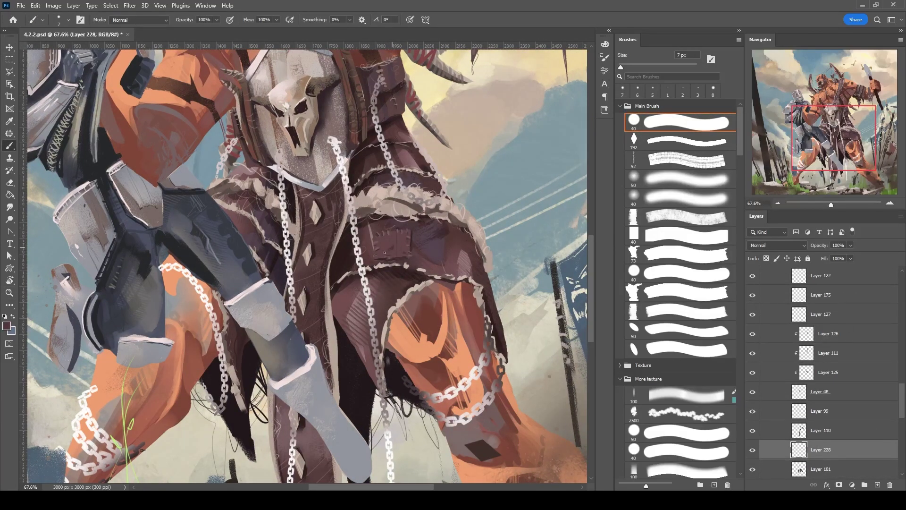
key("bracketleft")
left_click_drag(434, 231, 406, 258)
left_click(406, 257, "alt")
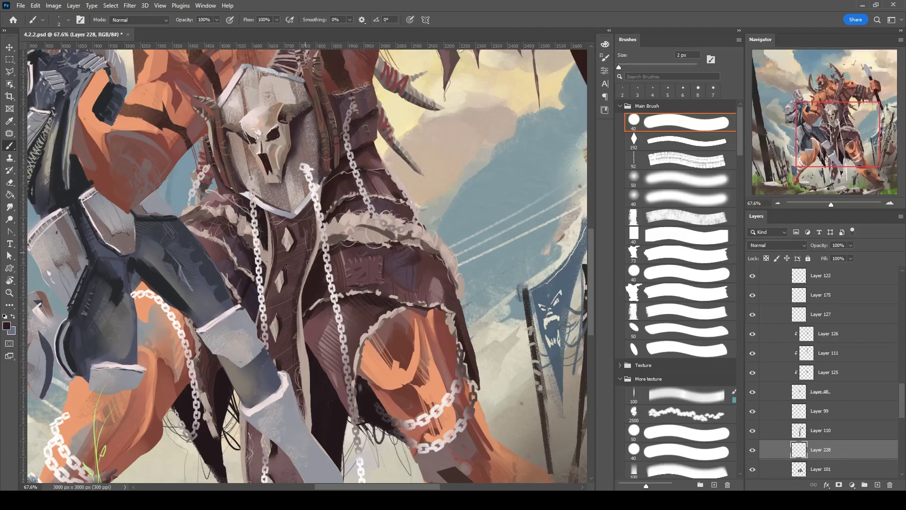
Paint fine pale loose threads along the orc's skirt and fur trim on Layer 228 at 2 px and 3 px.
key("bracketright")
left_click_drag(193, 216, 292, 244)
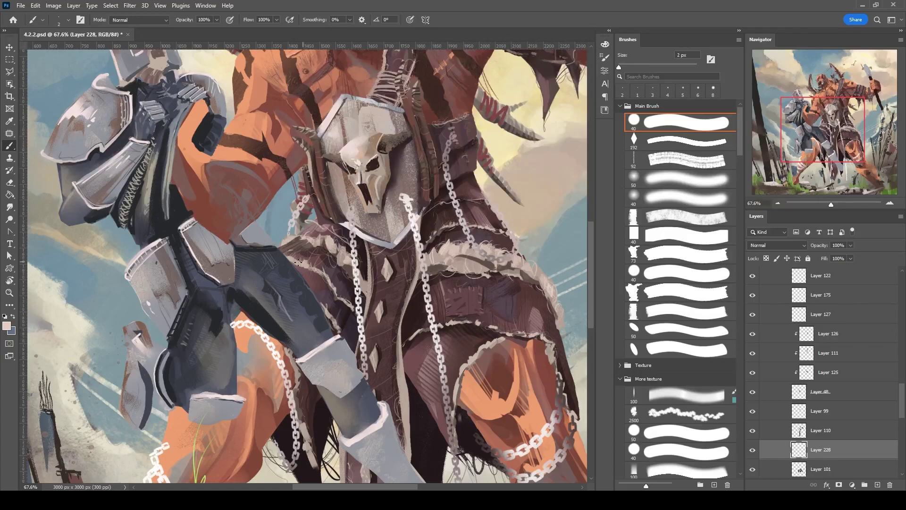
key("bracketright")
key("bracketright")
mouse_move(330, 236)
left_mouse_down()
mouse_move(269, 253)
mouse_move(265, 268)
left_mouse_up()
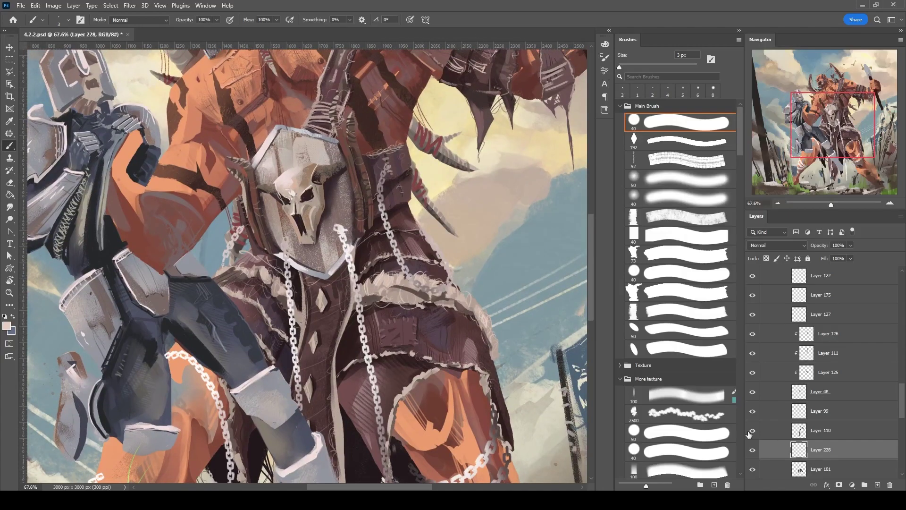
Add fine hatching and threads to the orc's hanging cloth strip on Layer 110 with the round brush at 4 px and 1 px.
left_click(781, 437)
key("bracketright")
key("bracketright")
left_click_drag(344, 453, 370, 282)
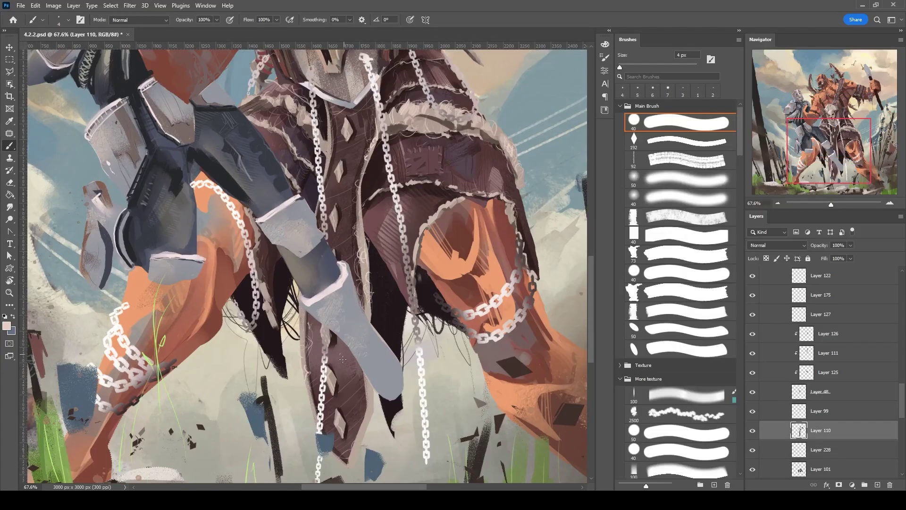
key("bracketleft")
left_click_drag(332, 204, 348, 299)
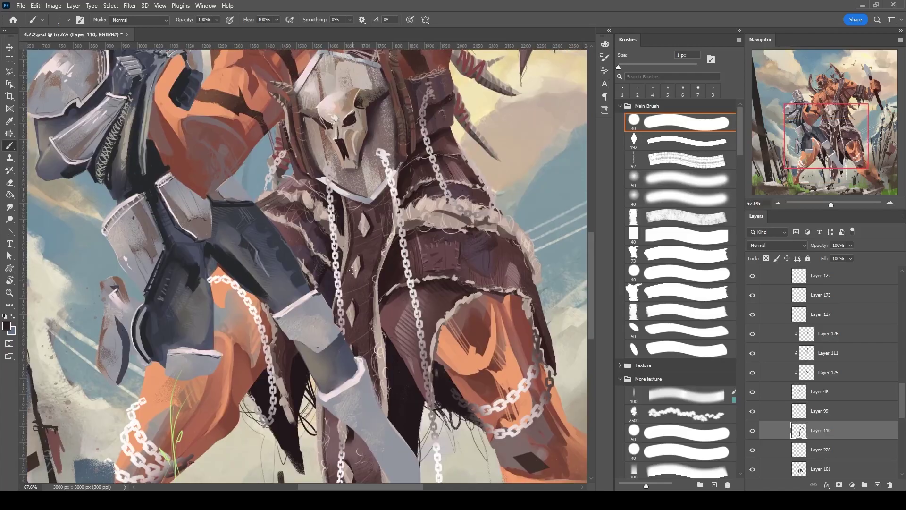
Brighten the diamond ornaments on the hanging cloth strip on Layer 110 with white at up to 7 px.
key("bracketright")
left_click(362, 225, "alt")
left_click_drag(347, 313, 387, 136)
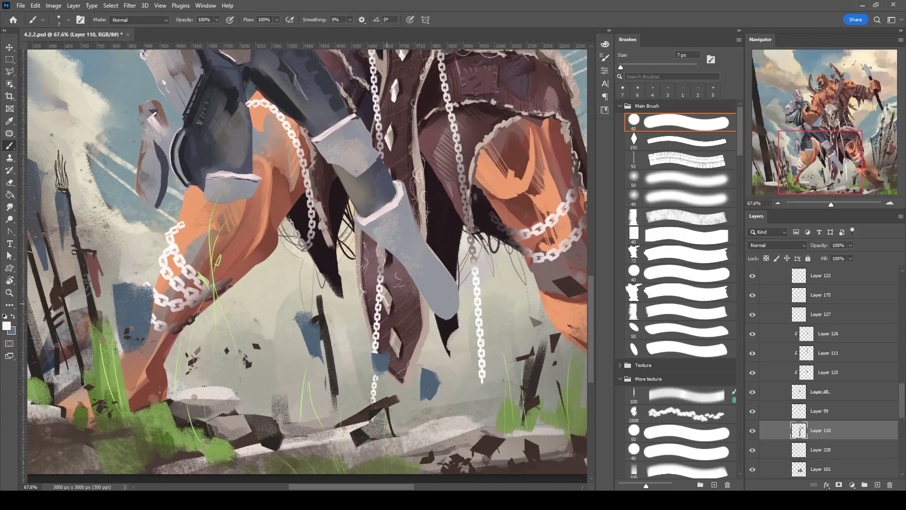
left_click_drag(394, 47, 362, 249)
Add a layer above Layer 110 and choose the Smudge tool.
key("ctrl+shift+alt+n")
key("bracketright")
key("bracketright")
left_click(9, 208)
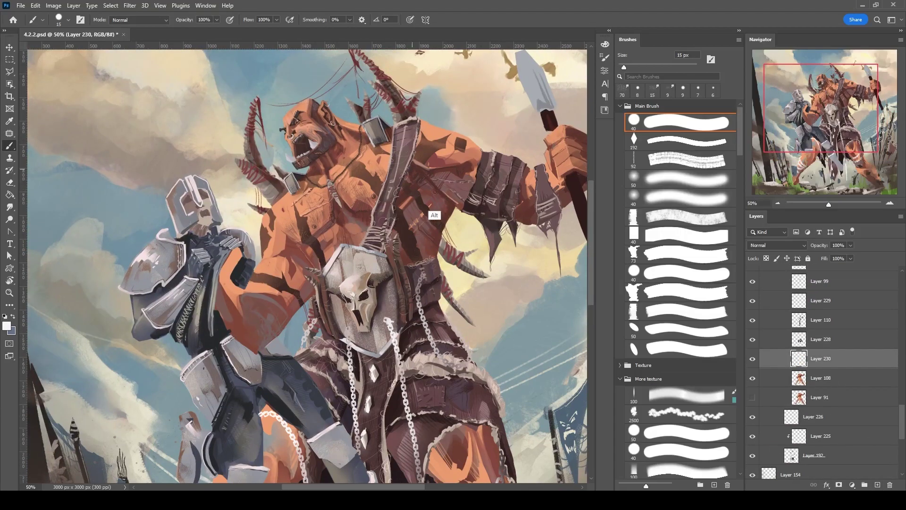
Paint dark war-paint stripes across the orc's side on Layer 230 with the round brush at 25 px and set the layer opacity to 70%.
left_click(435, 192, "alt")
key("bracketright")
key("bracketright")
key("bracketright")
key("bracketright")
left_click_drag(420, 164, 444, 198)
key("7")
key("bracketleft")
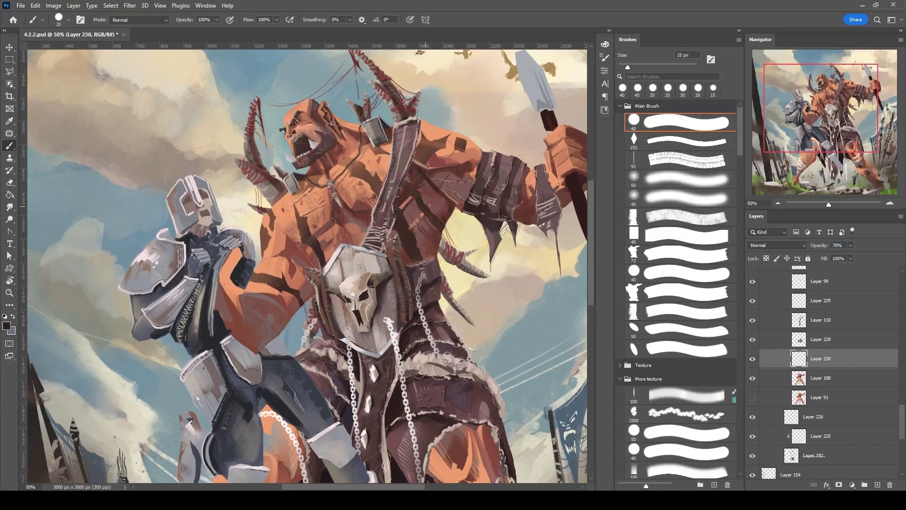
Refine the orc's chest and shoulder on Layer 230 with reddish and dark brown tones, using the round brush at 5 to 20 px.
key("bracketleft")
right_click(436, 163, "alt+shift")
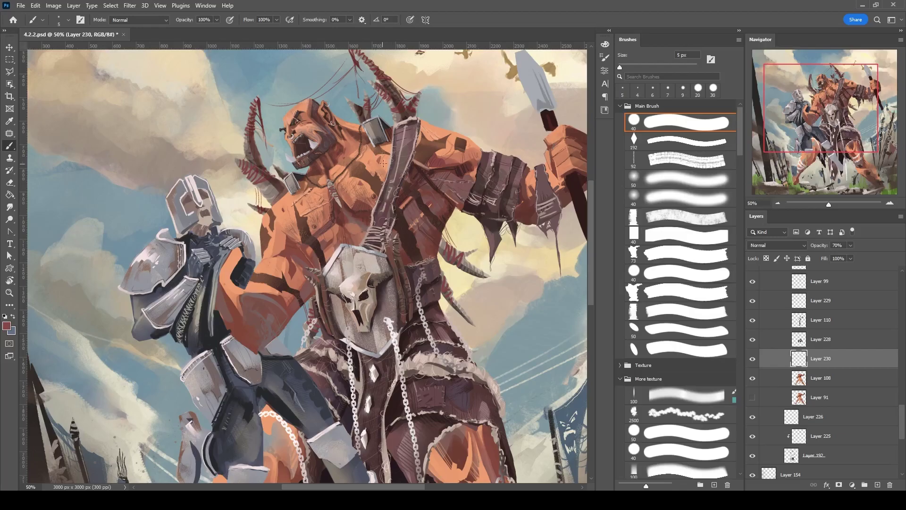
key("bracketright")
key("d")
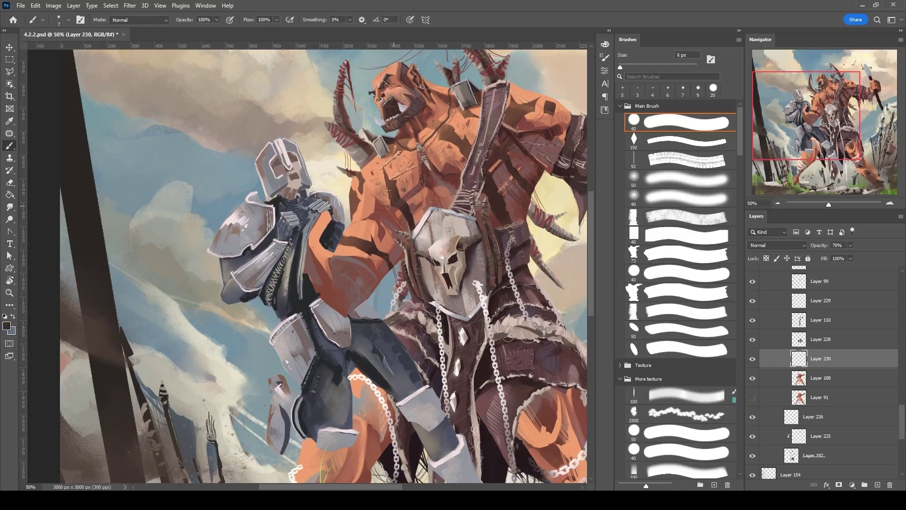
key("bracketright")
key("bracketright")
key("bracketright")
key("bracketright")
key("bracketright")
left_click(376, 202, "alt")
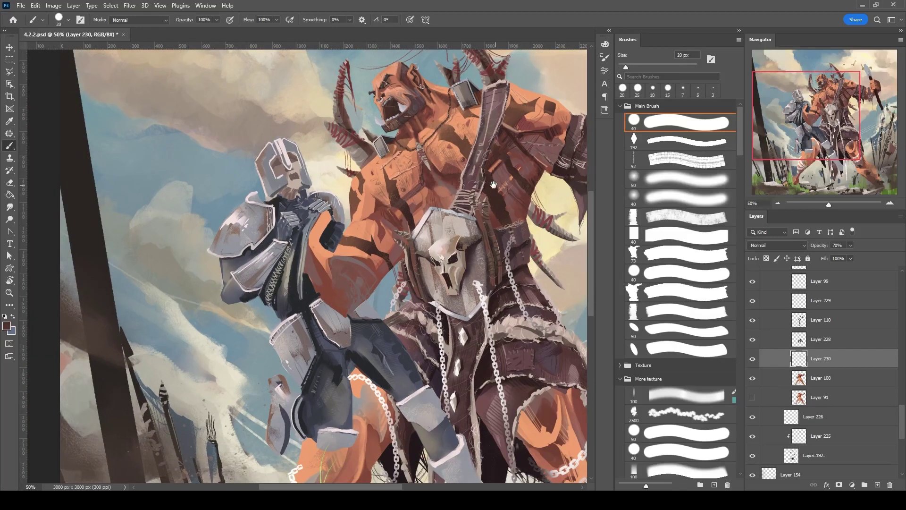
Paint sampled skin tones over the orc's chest and upper arm on Layer 231 with the slanted oval brush at up to 20 px.
left_click(680, 329)
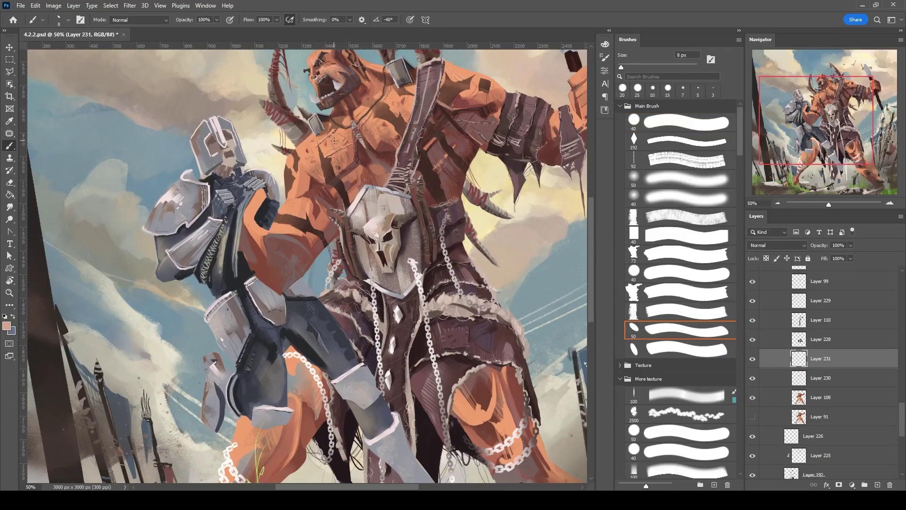
left_click(356, 188, "alt")
key("e")
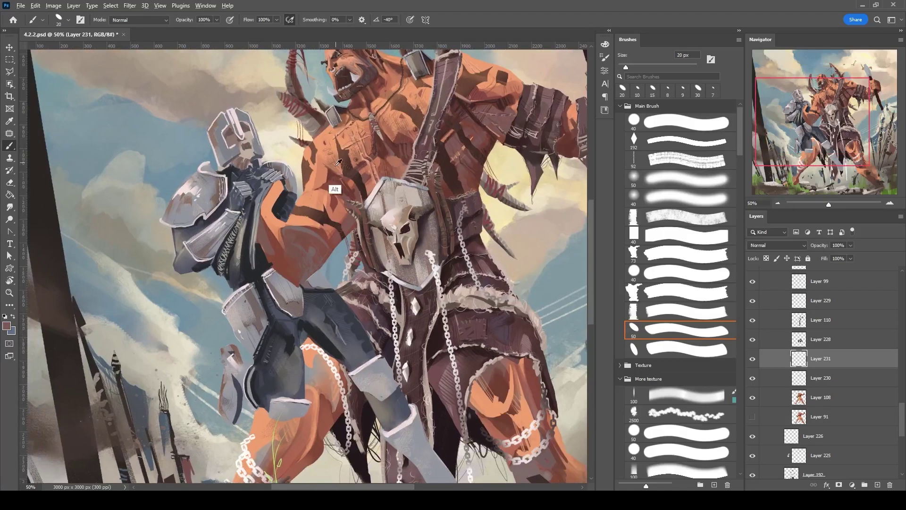
left_click(338, 163, "alt")
key("bracketleft")
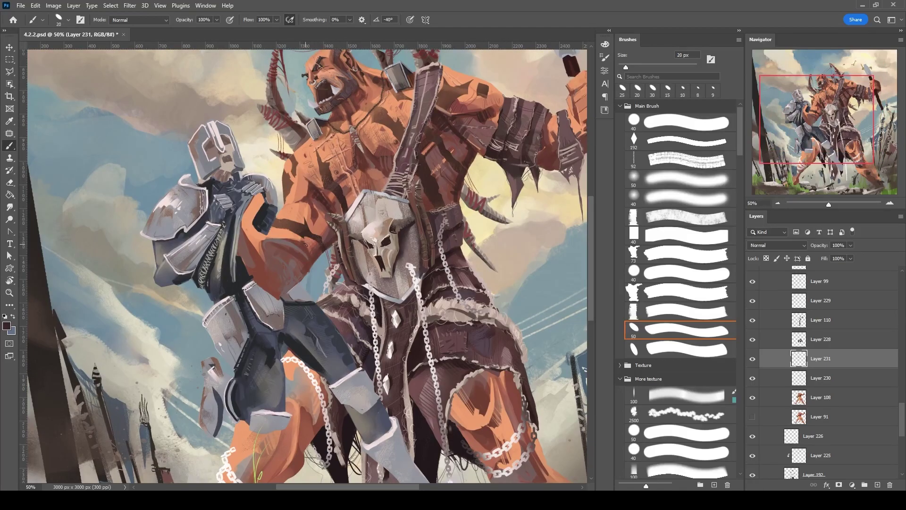
Add fine reddish-brown strokes to the orc's near arm on Layer 232 with the round brush at 3 px and clean them with a 60 px eraser.
left_click(276, 246, "alt")
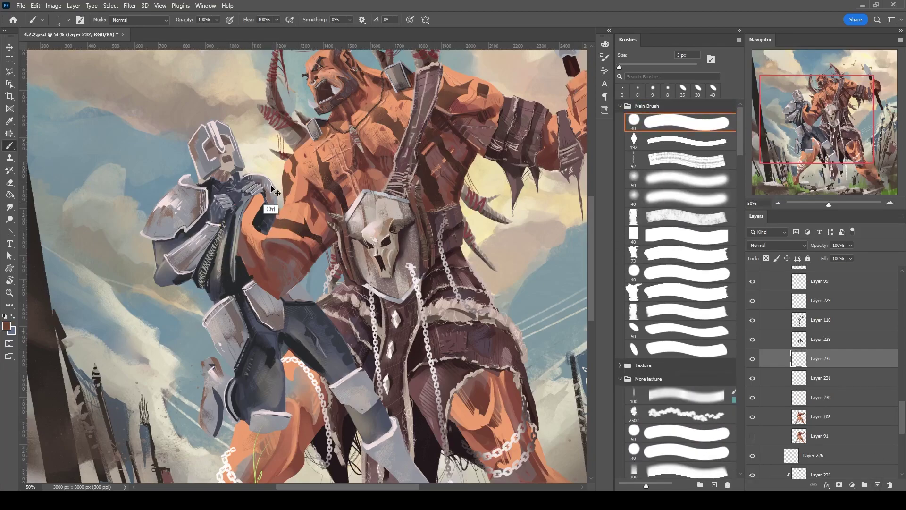
key("e")
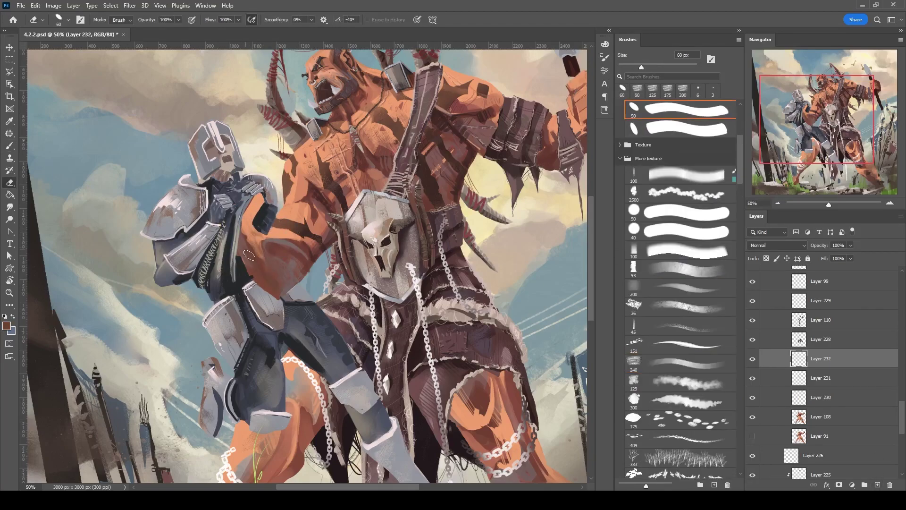
key("b")
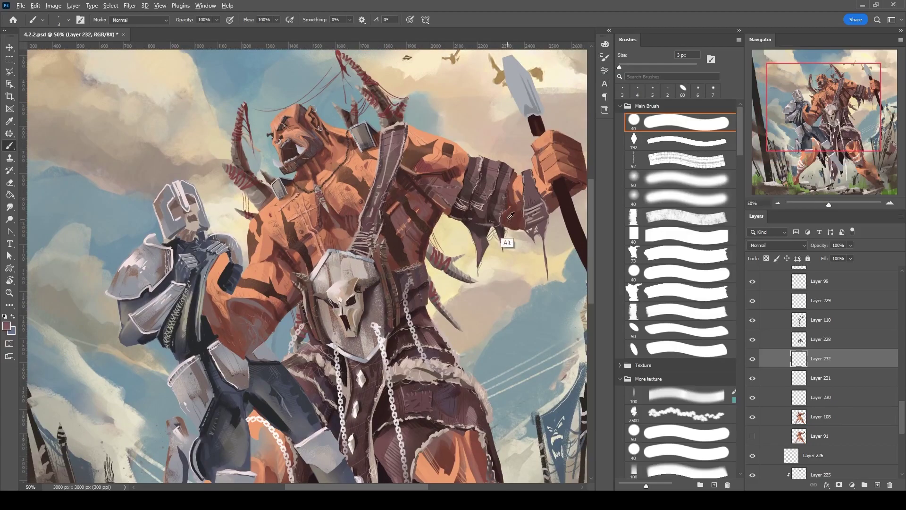
Touch up the orc's forearms on Layer 232 with sampled reddish and dark tones, enlarging the round brush from 3 px.
left_click(510, 215, "alt")
key("bracketright")
key("bracketright")
key("bracketright")
key("bracketright")
key("bracketright")
key("bracketright")
key("h")
left_click(224, 312, "alt")
key("r")
key("b")
Choose the halftone dot texture brush, add a layer above Layer 232, and check the brush's texture scale.
scroll(680, 283, "down", 5)
left_click(680, 259)
left_click(878, 485)
key("F5")
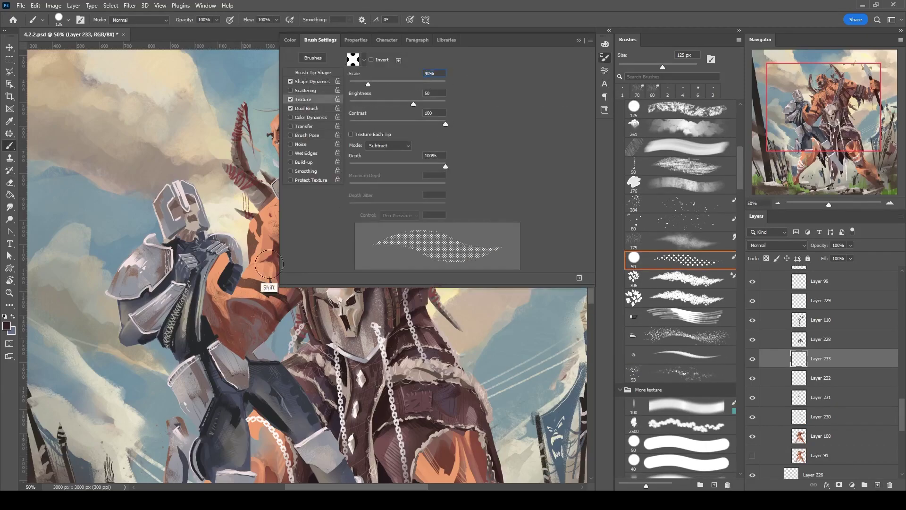
key("F5")
Paint halftone dot texture over the orc's near arm and thigh on Layer 233 at up to 175 px and erase the excess.
key("bracketright")
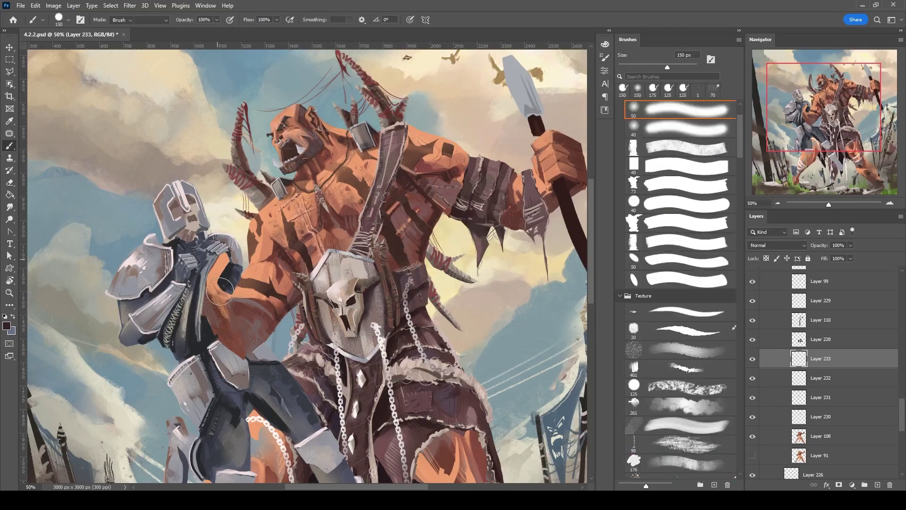
left_click_drag(219, 261, 130, 328)
key("bracketright")
key("bracketright")
key("bracketleft")
key("bracketleft")
key("bracketleft")
key("bracketleft")
key("bracketleft")
key("bracketleft")
key("bracketleft")
key("bracketleft")
key("bracketright")
key("bracketright")
key("bracketright")
key("bracketright")
key("bracketright")
key("bracketright")
key("bracketright")
scroll(307, 245, "down", 5)
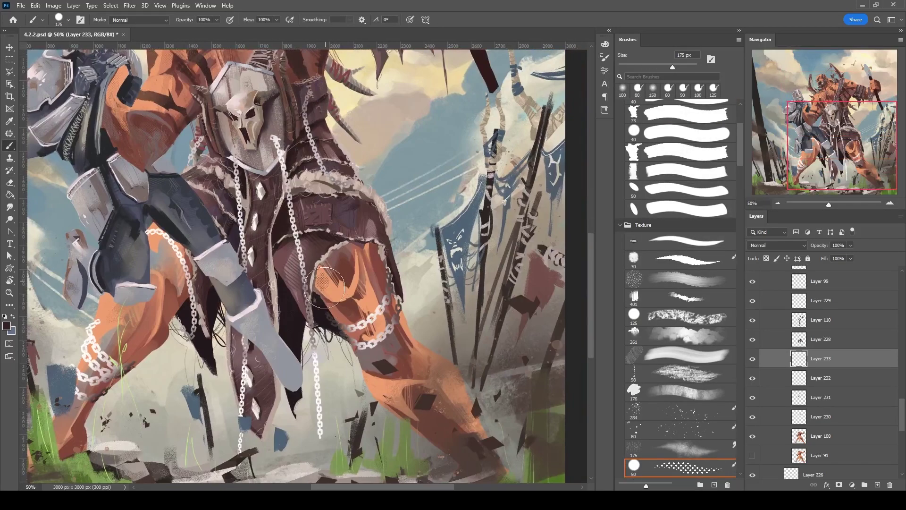
key("e")
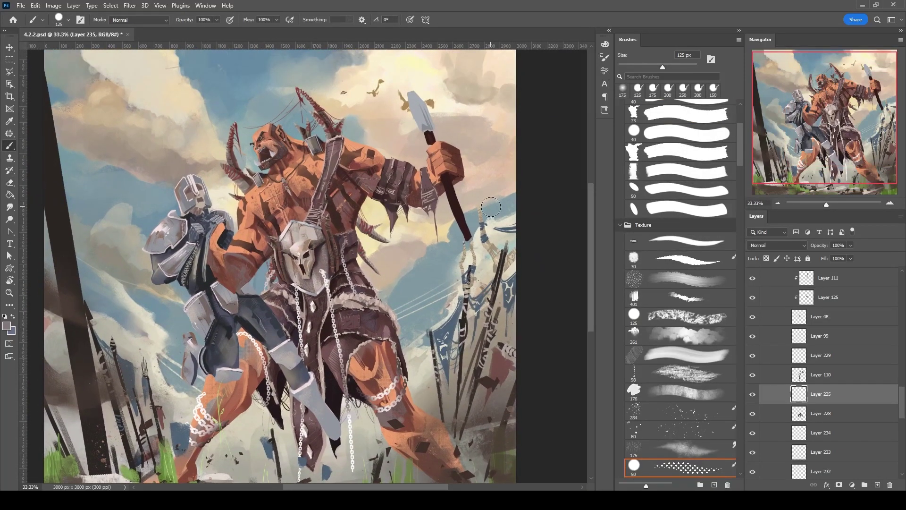
Save the document and paint fine orange marks on the orc's chest and side on Layer 236 above Layer 108 at 1 px.
key("ctrl+s")
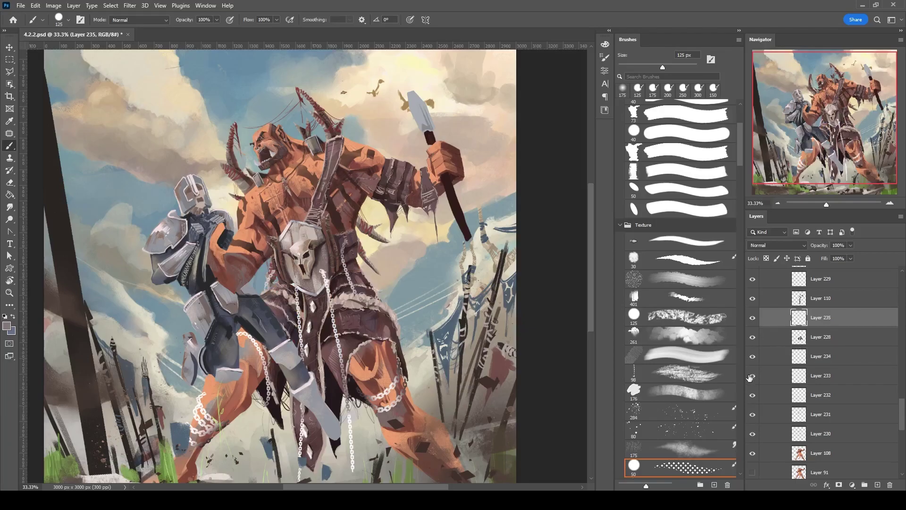
left_click(354, 176)
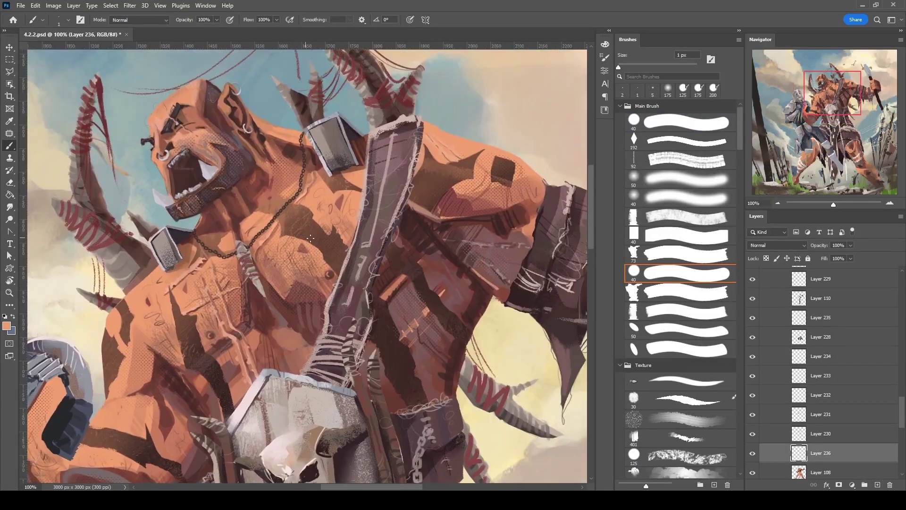
key("bracketleft")
left_click(428, 278, "alt")
key("ctrl+minus")
key("ctrl+minus")
key("ctrl+minus")
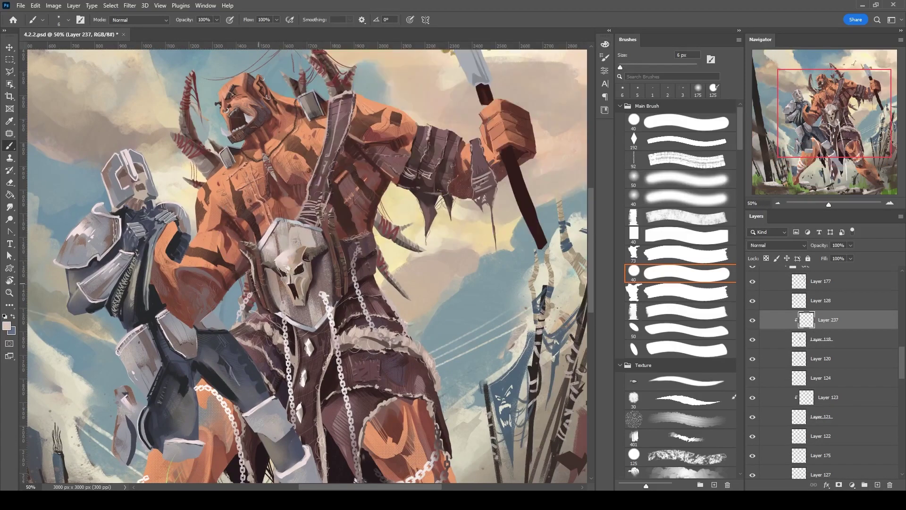
Paint pale highlights and dark accents on the leather straps beside the skull shield on clipped Layer 237 at 5 to 8 px.
left_click_drag(331, 220, 336, 306)
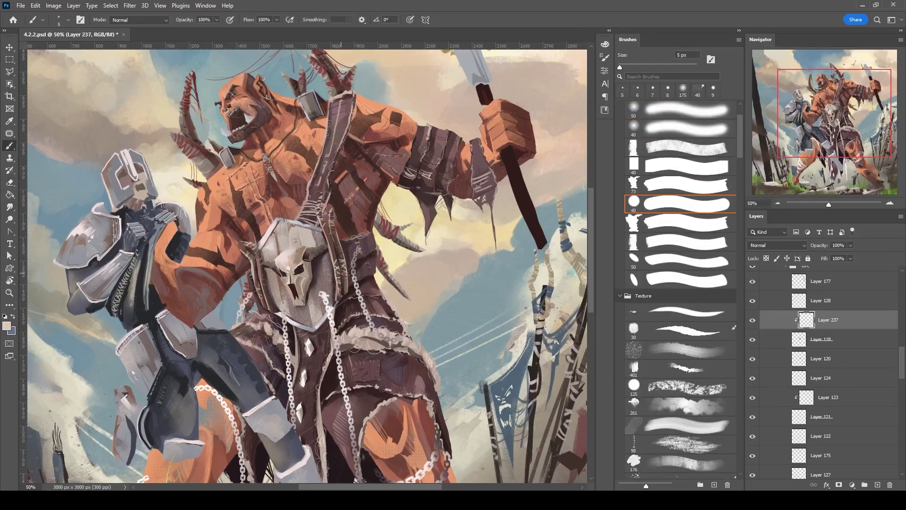
scroll(321, 255, "up", 1)
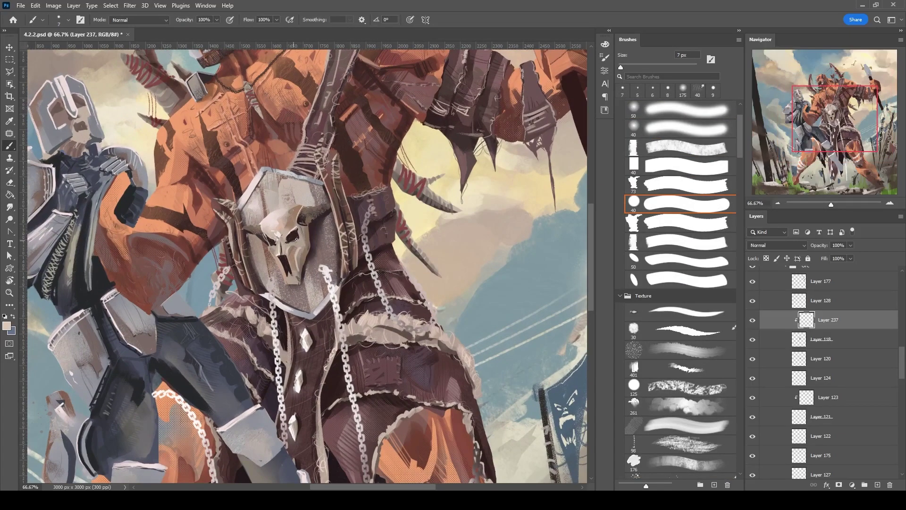
left_click(297, 239, "alt")
key("bracketright")
key("bracketright")
key("bracketright")
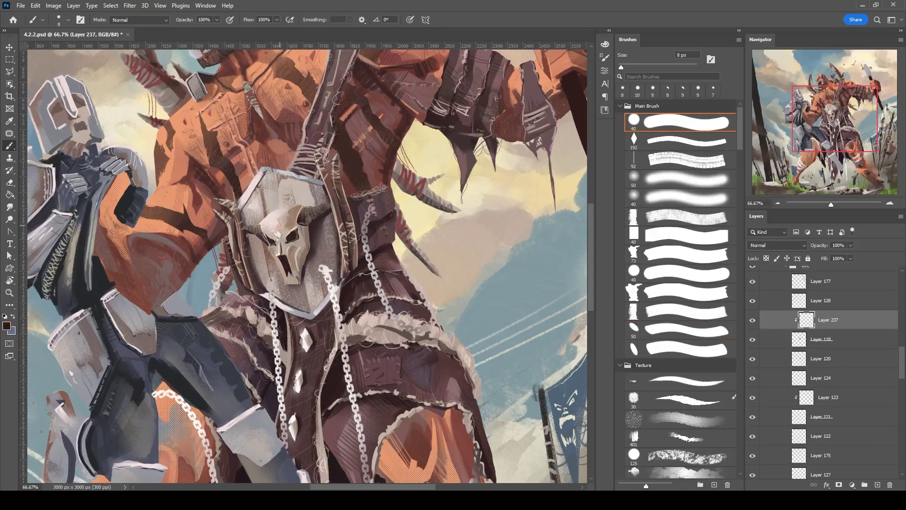
key("bracketright")
key("bracketright")
key("bracketright")
Add Layer 238 and Layer 239 and paint dark cracks and details on the skull shield with the round brush from 4 px.
key("ctrl+shift+alt+n")
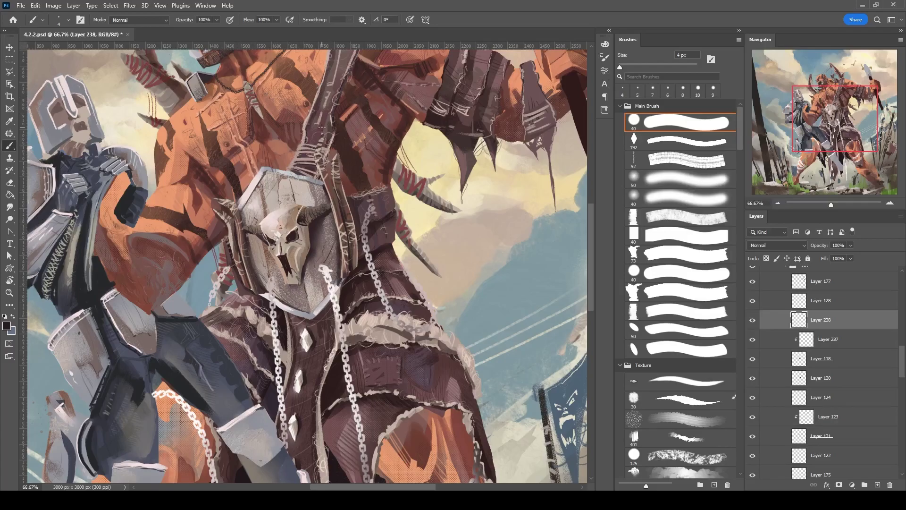
left_click(755, 302)
key("ctrl+shift+alt+n")
key("bracketright")
key("bracketright")
key("bracketright")
left_click_drag(293, 307, 266, 396)
Merge Layer 99, Layer 229 and Layer 110 into one layer below the group of shield layers.
scroll(813, 377, "down", 3)
left_click(813, 389)
key("ctrl+t")
key("Return")
scroll(813, 378, "up", 5)
left_click(802, 339)
left_click(779, 380, "shift")
key("ctrl+e")
Paint dark details along the orc's shoulder strap on Layer 240 with the round brush at 4 to 7 px.
left_click_drag(329, 89, 343, 141)
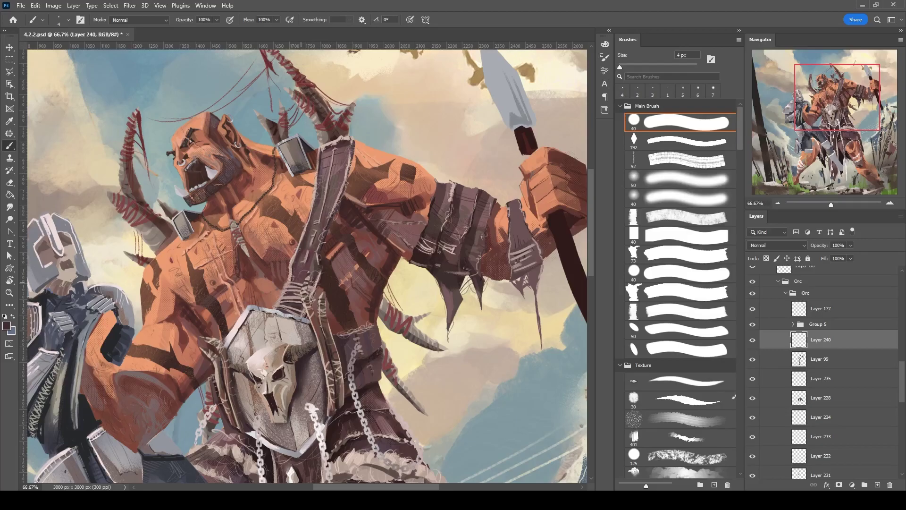
key("h")
key("bracketright")
key("bracketright")
key("bracketright")
key("bracketright")
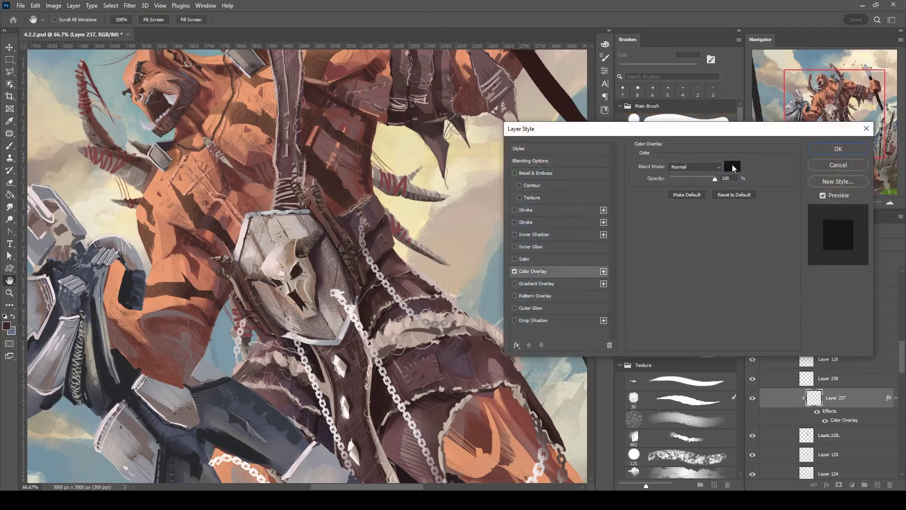
Recolour the leather straps beside the shield on Layer 237 with a red Color Overlay.
left_click(654, 175)
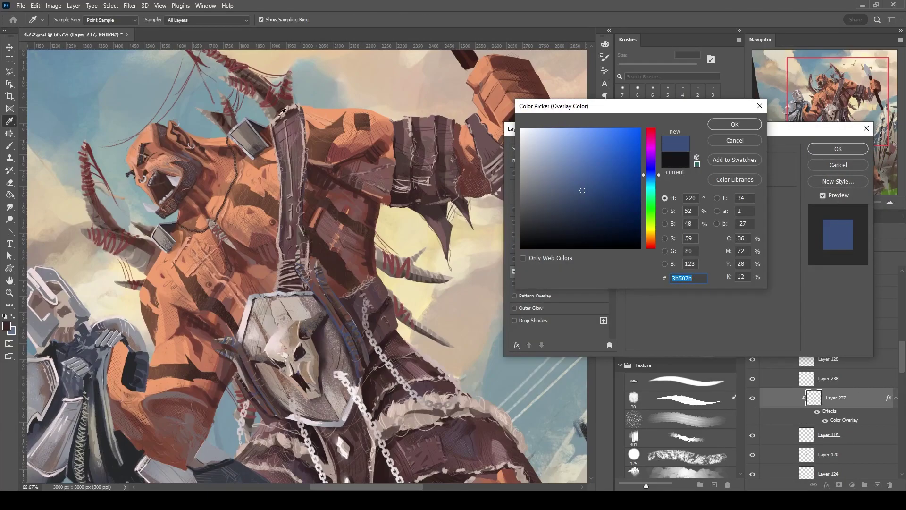
left_click_drag(654, 177, 653, 242)
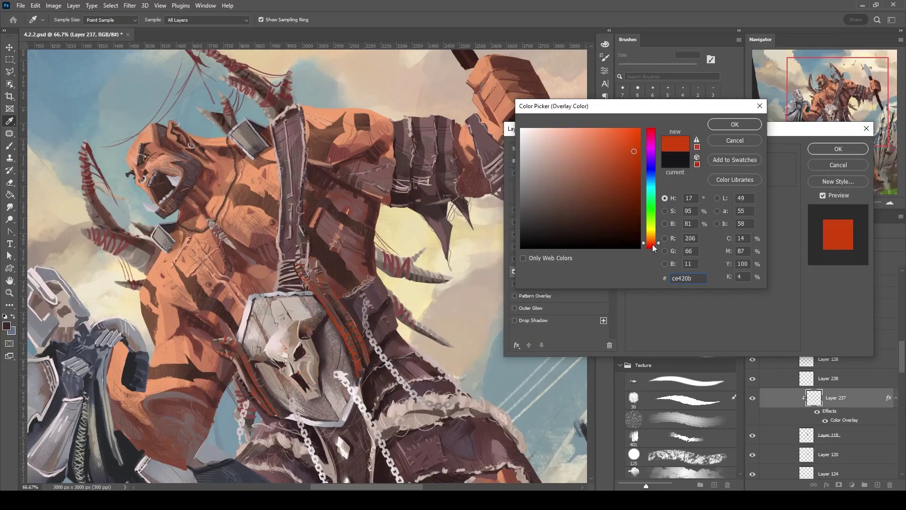
left_click(735, 125)
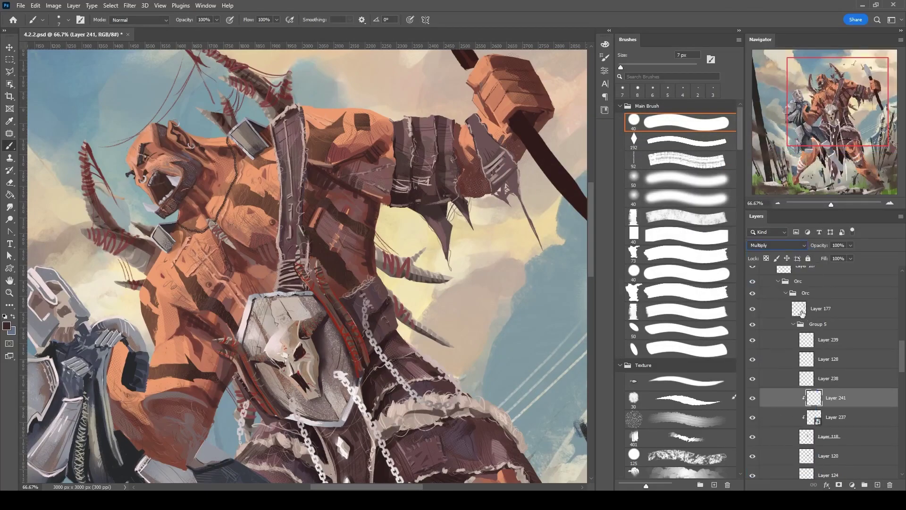
Darken the red straps on both sides of the skull shield on clipped Layer 241 in Multiply mode.
key("period")
left_click_drag(317, 267, 361, 373)
mouse_move(233, 354)
left_mouse_down()
mouse_move(249, 380)
mouse_move(223, 348)
left_mouse_up()
key("bracketleft")
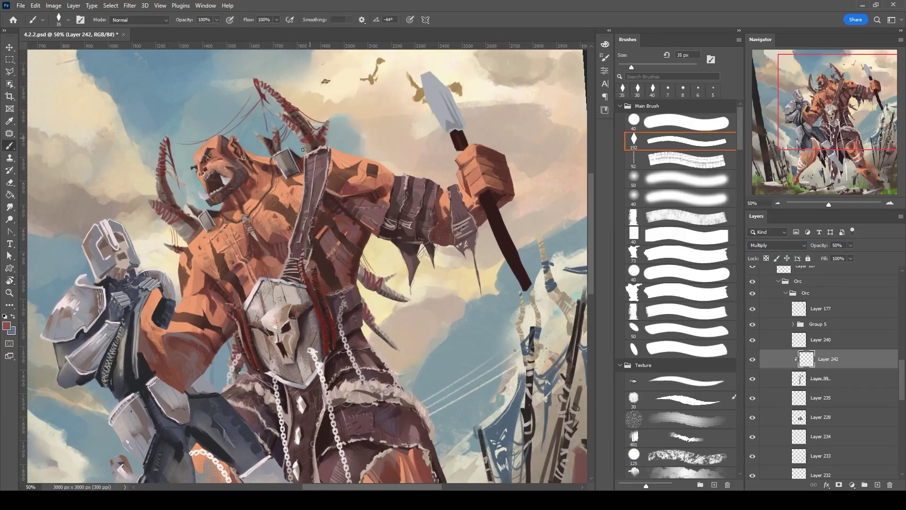
Shade the orc's shoulder strap on clipped Multiply Layer 242 with the diamond-shaped brush at 35 px and straighten the canvas view.
mouse_move(290, 281)
left_mouse_down()
mouse_move(311, 232)
mouse_move(319, 154)
left_mouse_up()
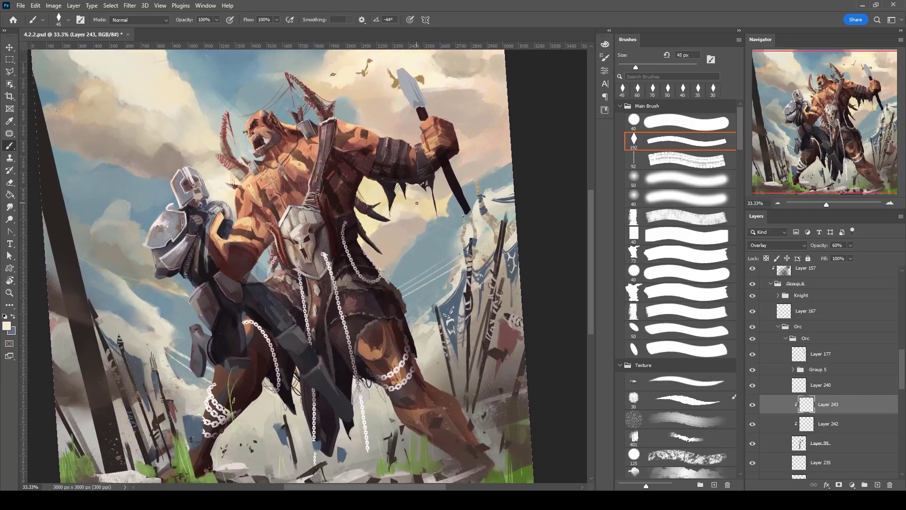
key("r")
key("Escape")
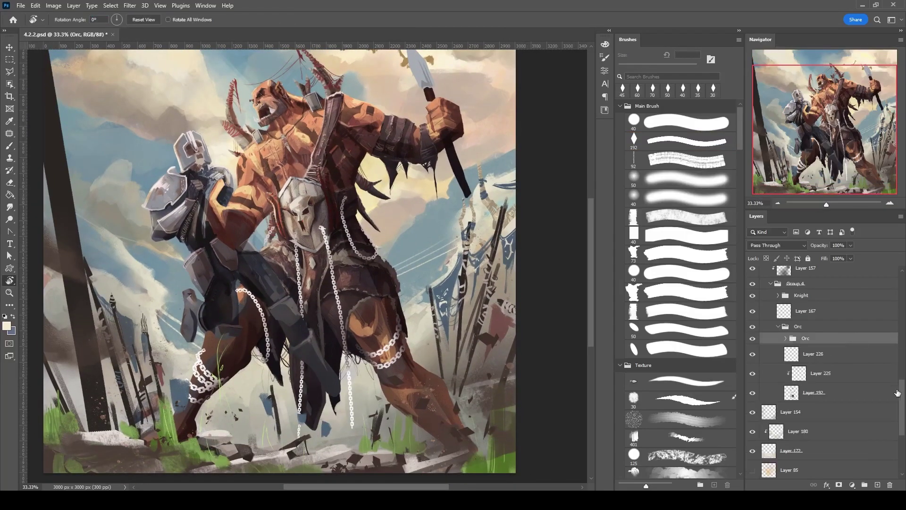
Hide the shading layers Layer 157 and Layer 160 above the figures.
left_click(753, 291)
left_click(753, 347)
scroll(803, 378, "down", 3)
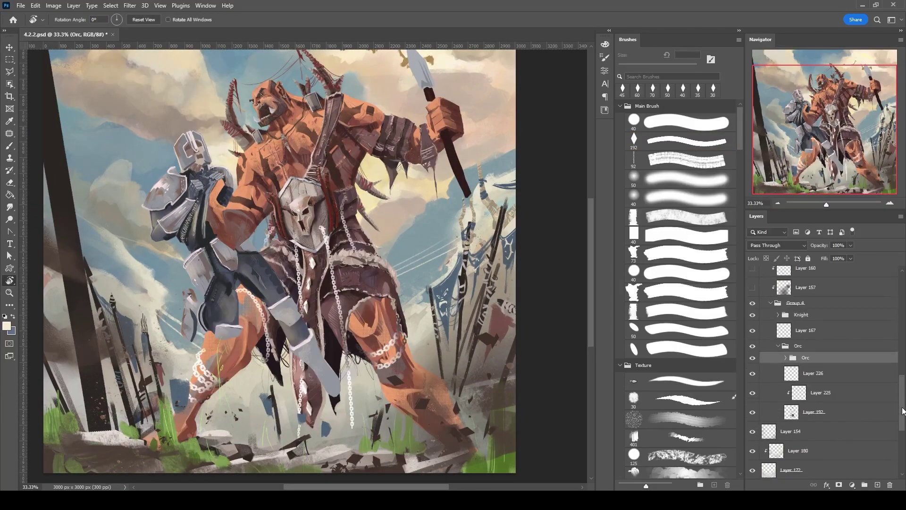
scroll(536, 187, "up", 2)
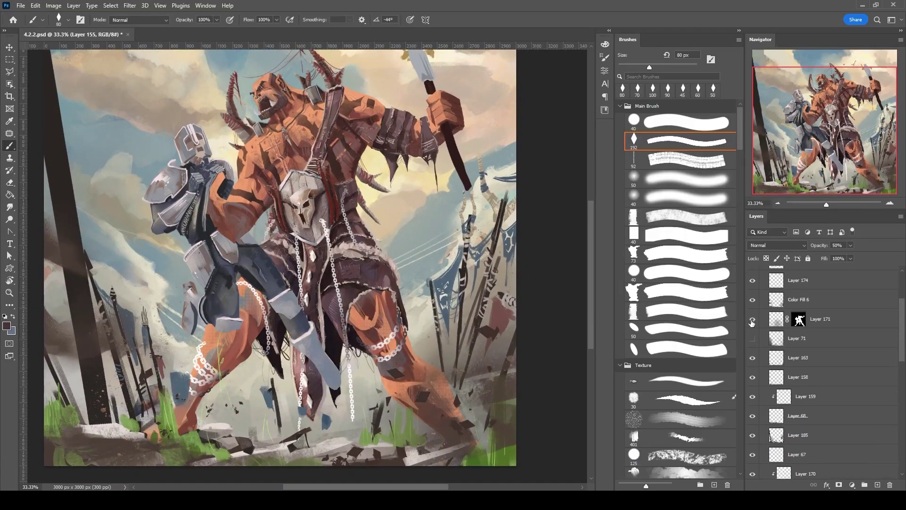
Toggle the visibility of Layer 171 and Layer 169 to check their effect on the picture.
left_click(753, 322)
scroll(755, 331, "down", 1)
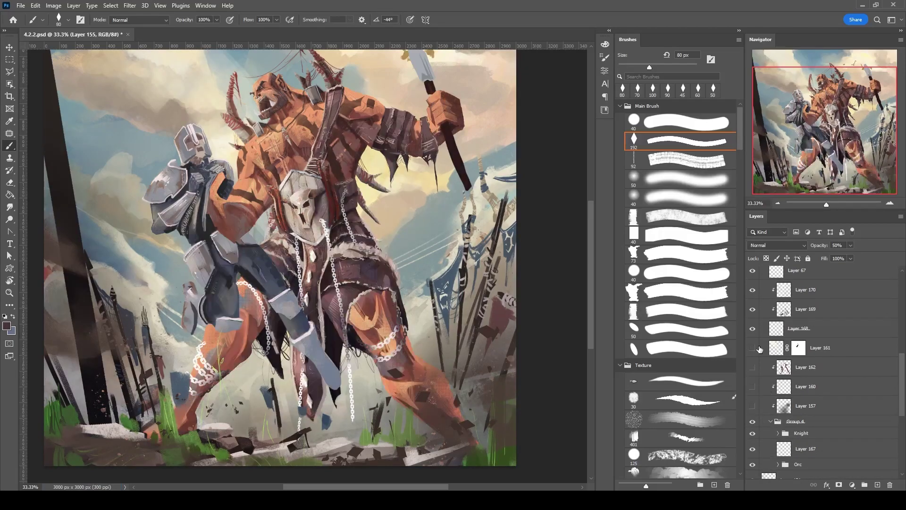
left_click(754, 305)
left_click(753, 305)
scroll(841, 295, "up", 3)
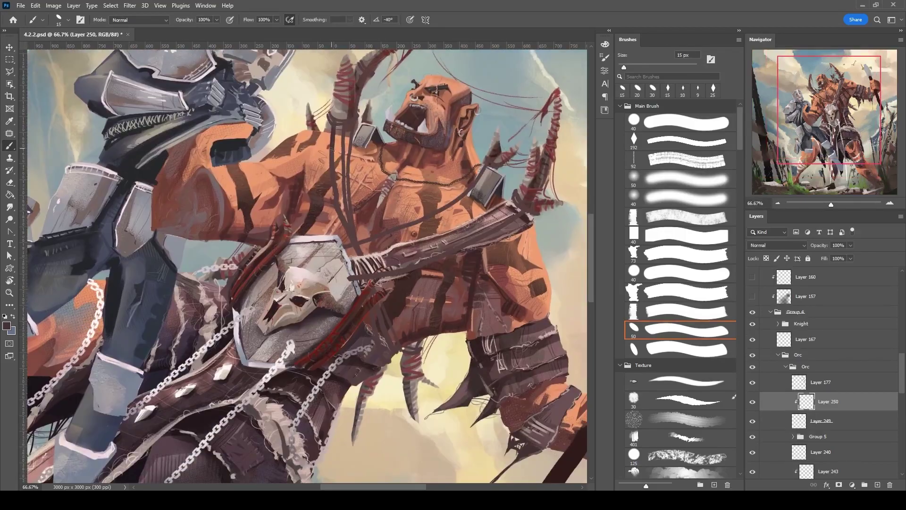
Shade the dark cords hanging across the orc's chest on clipped Layer 250 with the slanted oval brush at up to 15 px.
key("[")
left_click_drag(332, 167, 336, 189)
left_click_drag(355, 222, 255, 111)
key("bracketleft")
mouse_move(262, 212)
left_mouse_down()
mouse_move(270, 260)
mouse_move(285, 255)
left_mouse_up()
key("bracketright")
left_click_drag(246, 16, 277, 140)
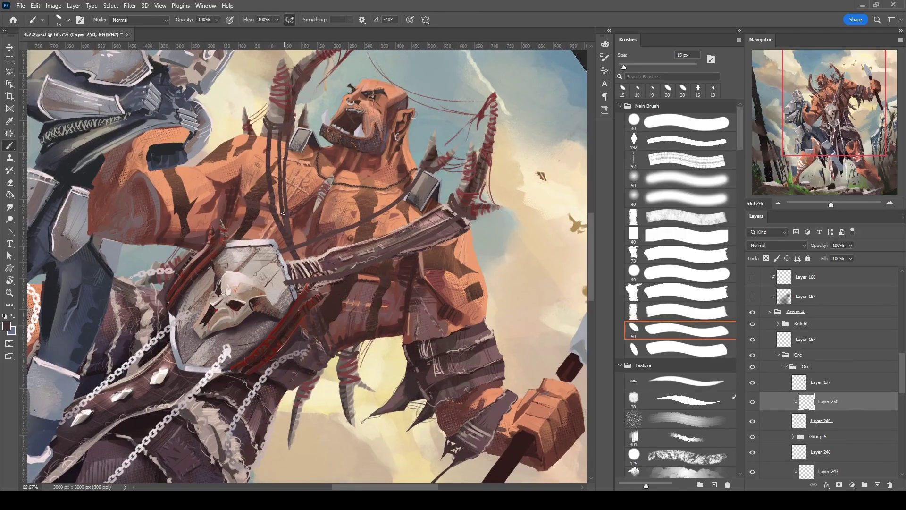
key("[")
left_click_drag(327, 171, 266, 136)
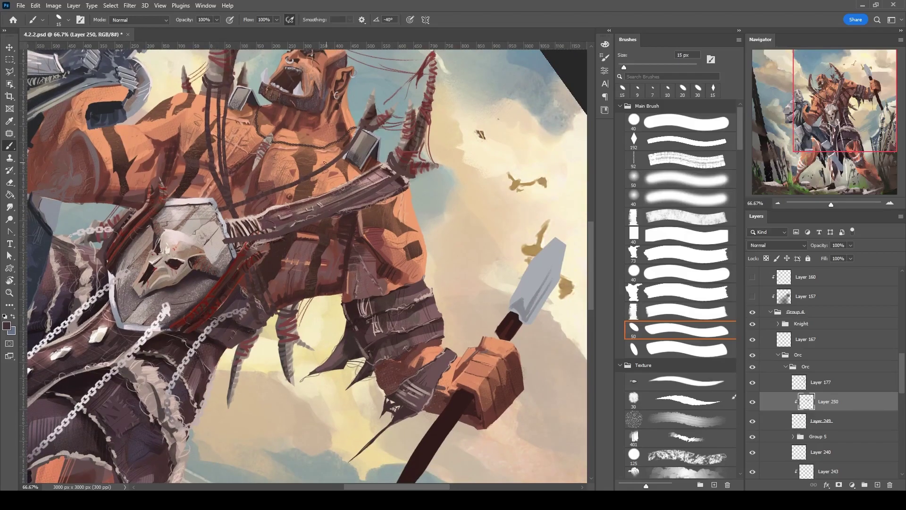
Paint braided texture on the orc's chest cords on a new clipped layer above Layer 250 with the slanted oval brush at -81° and 4 px.
left_click_drag(399, 162, 251, 169)
key("F5")
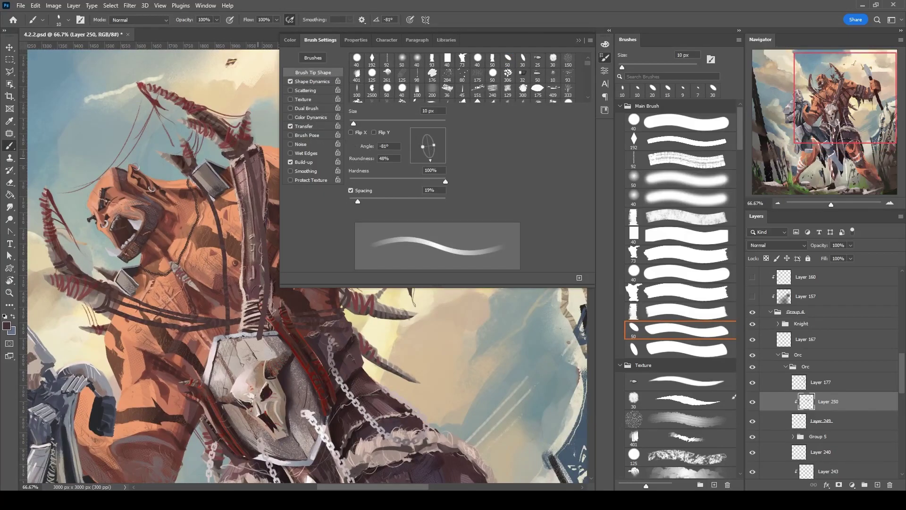
key("bracketleft")
key("ctrl+shift+alt+n")
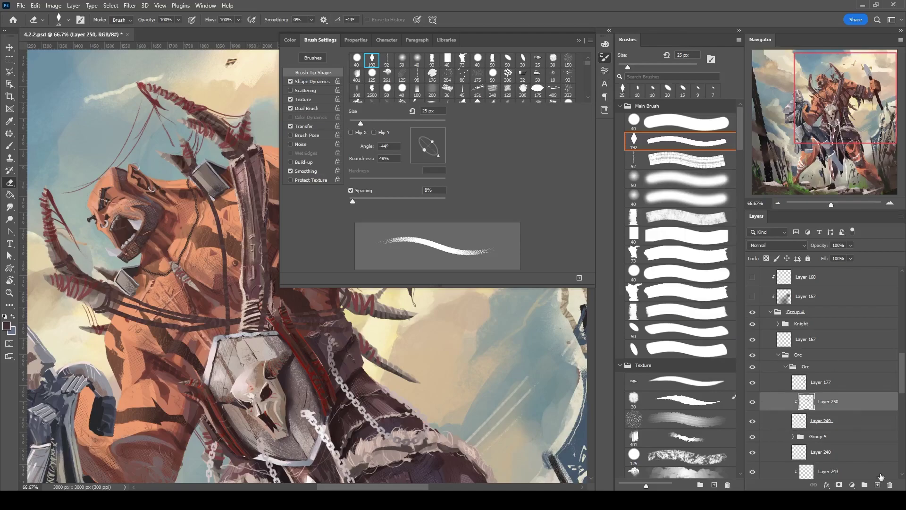
key("ctrl+alt+g")
key("F5")
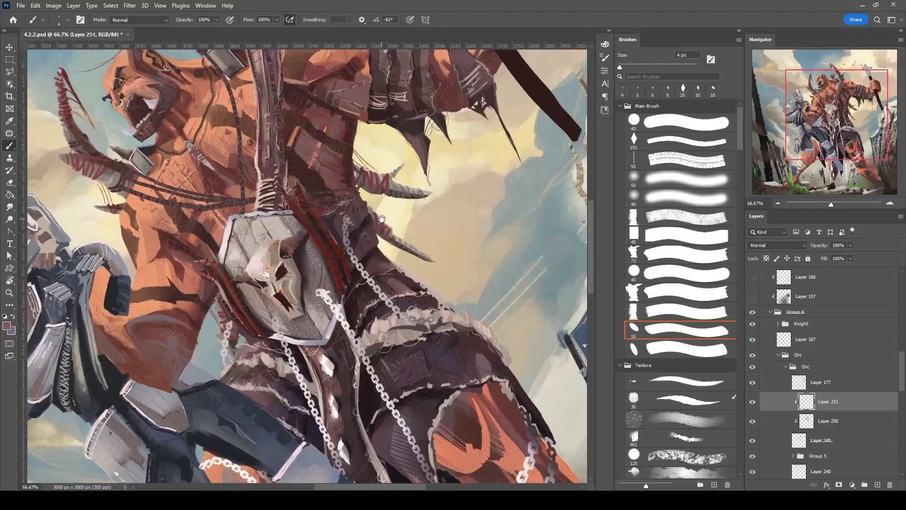
Paint fine chain and thread details around the orc's neck and cords on a new unclipped layer with the hard round brush at 3 px.
key("ctrl+shift+alt+n")
key("shift+comma")
scroll(87, 302, "up", 2)
key("bracketleft")
key("bracketleft")
key("bracketleft")
key("bracketleft")
key("bracketleft")
key("bracketleft")
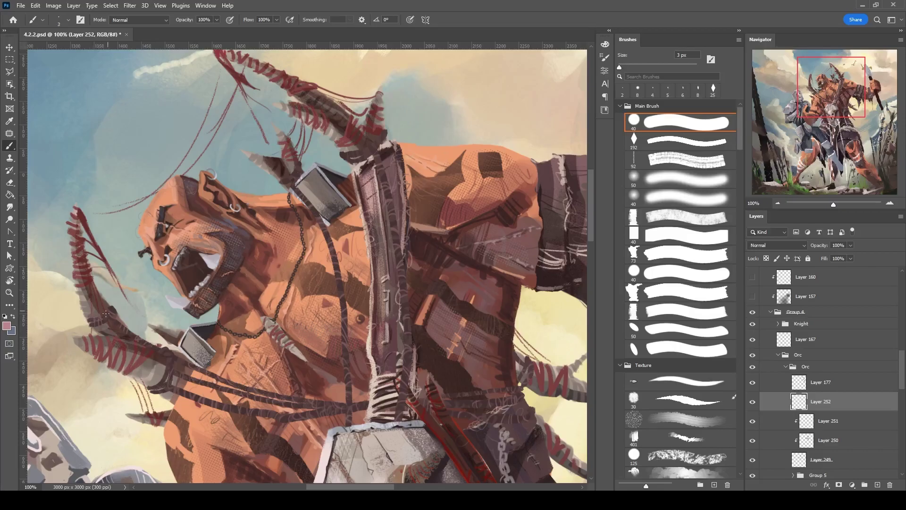
right_click(427, 158, "alt+shift")
key("r")
left_click_drag(427, 158, 204, 189)
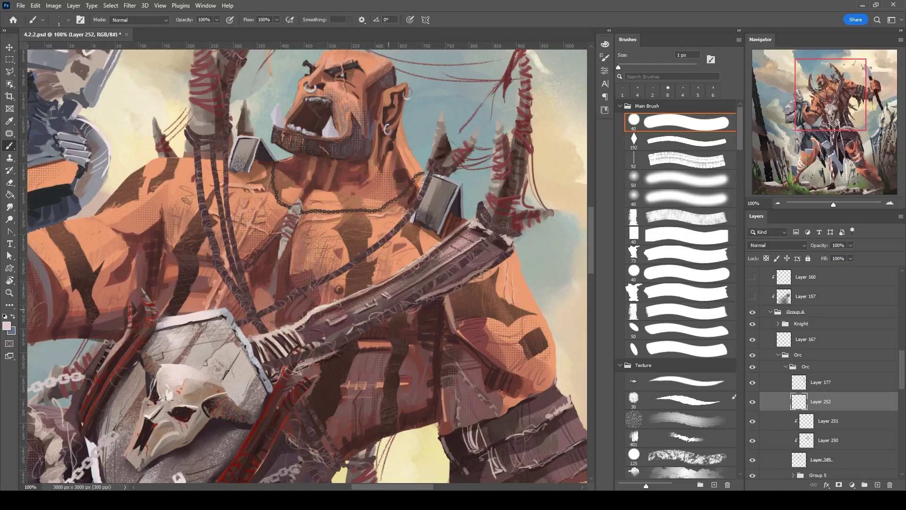
Refine the thin threads and links on the orc's chest with light and dark 1 px strokes on Layer 252.
key("h")
left_click_drag(228, 263, 294, 325)
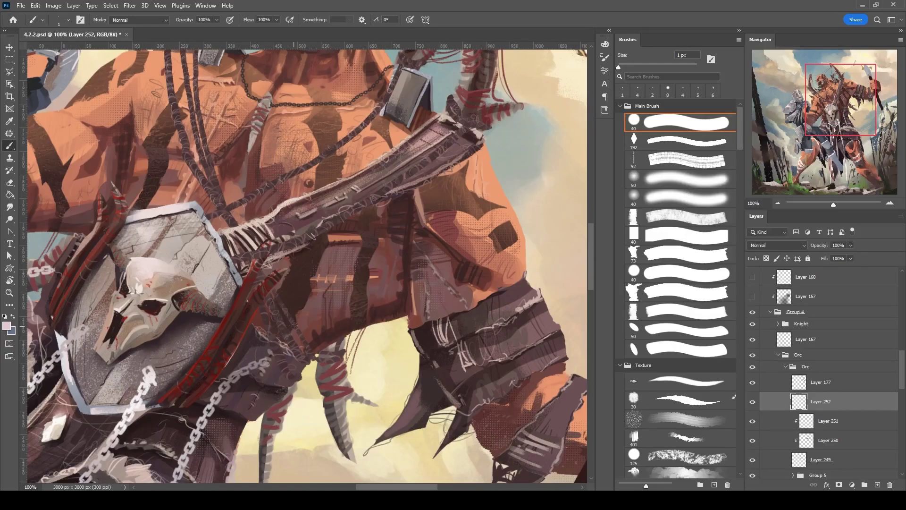
left_click_drag(304, 355, 316, 460)
left_click(88, 360, "alt")
left_click_drag(186, 203, 247, 275)
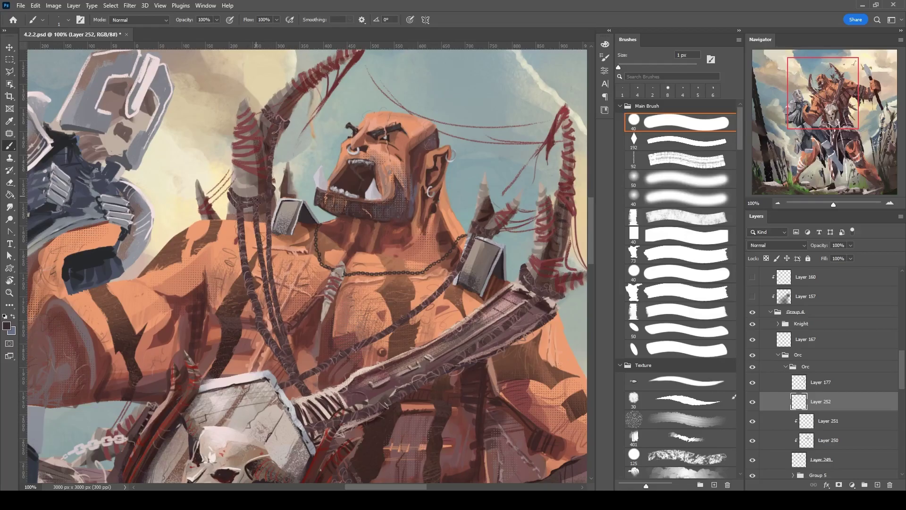
mouse_move(465, 241)
left_mouse_down()
mouse_move(465, 118)
mouse_move(510, 265)
left_mouse_up()
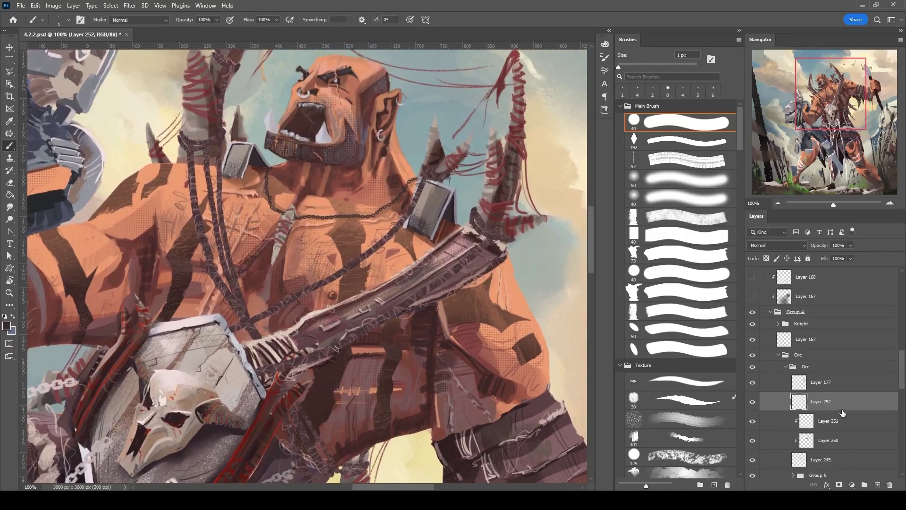
Shade the hanging cords on a new clipped Multiply layer at 50% opacity with the diamond-shaped brush at 15 px.
key("period")
key("ctrl+shift+alt+n")
key("ctrl+alt+g")
key("shift+alt+m")
type("50")
key("Return")
mouse_move(182, 132)
left_mouse_down()
mouse_move(207, 183)
mouse_move(231, 286)
mouse_move(273, 368)
left_mouse_up()
left_click_drag(239, 222, 269, 361)
left_click_drag(246, 255, 244, 189)
left_click_drag(237, 200, 241, 295)
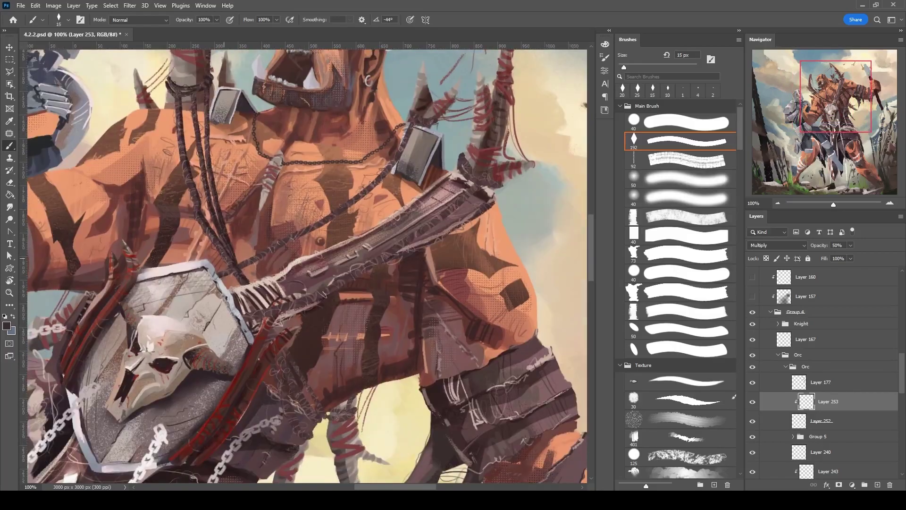
Deepen the shadows along the chest cords and beneath them, using a Multiply layer at 55% opacity under Layer 252.
mouse_move(218, 274)
left_mouse_down()
mouse_move(330, 221)
mouse_move(387, 174)
mouse_move(423, 119)
left_mouse_up()
key("bracketright")
mouse_move(466, 169)
left_mouse_down()
mouse_move(423, 232)
mouse_move(321, 296)
mouse_move(285, 308)
mouse_move(282, 356)
mouse_move(309, 420)
mouse_move(295, 368)
mouse_move(330, 417)
left_mouse_up()
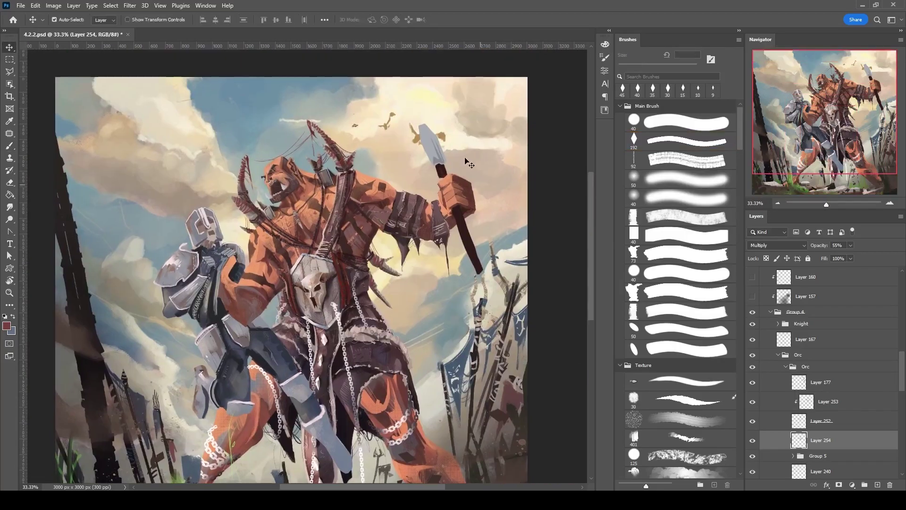
Sketch a new axe-like blade above the orc's fist on a new top layer with the hard round brush at 15 to 10 px, undoing stray strokes.
left_click(778, 374)
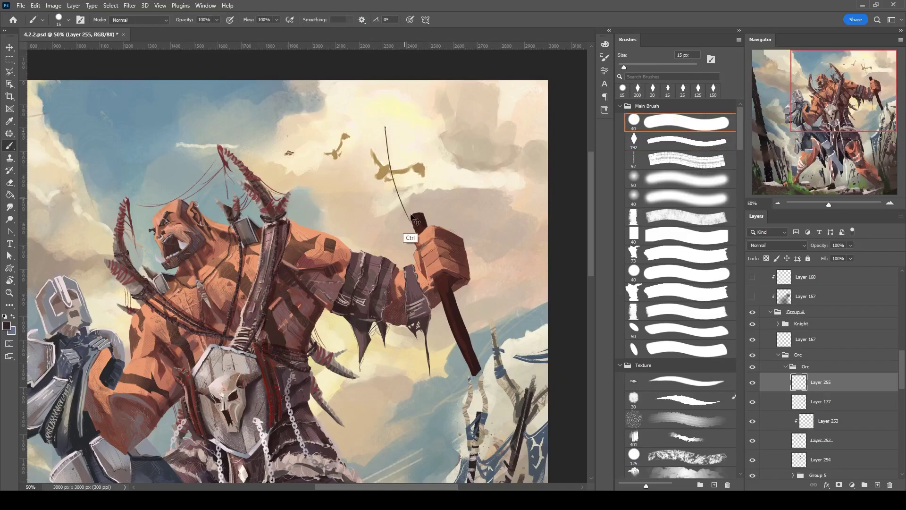
key("ctrl+z")
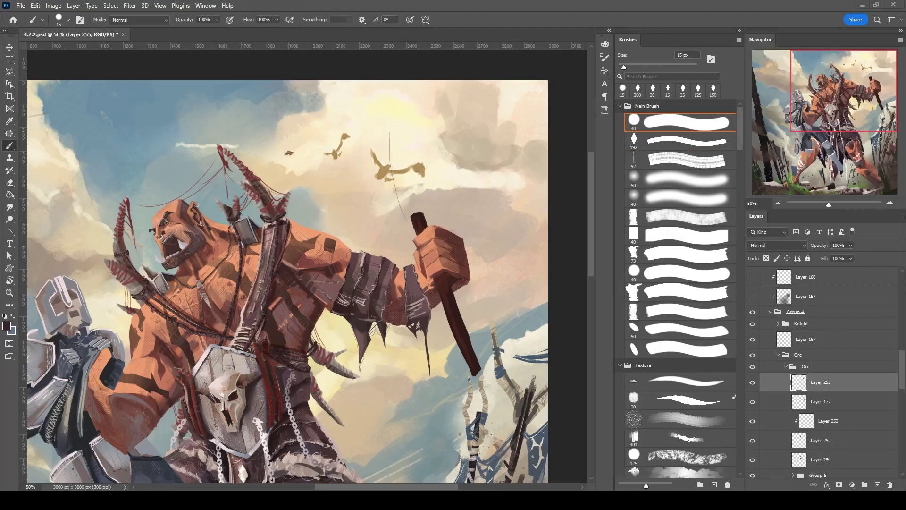
key("ctrl+z")
left_click(401, 234, "shift")
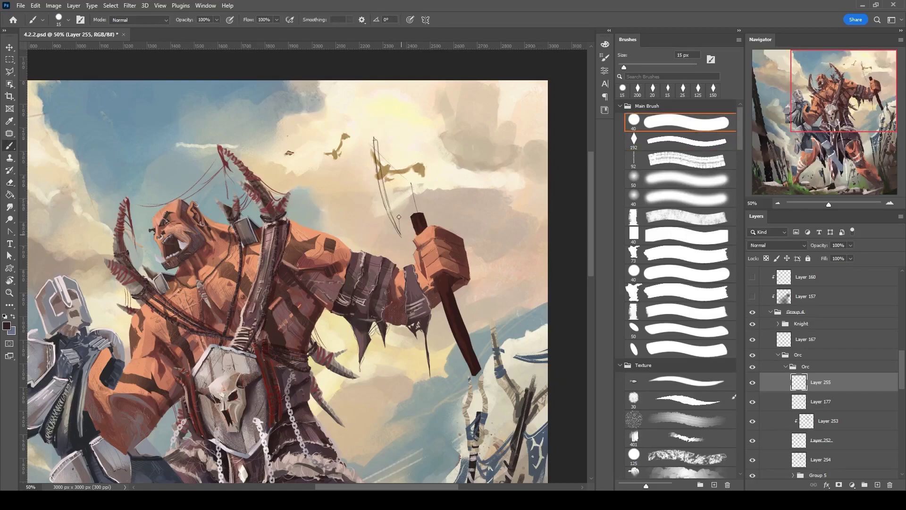
left_click_drag(418, 191, 421, 212)
key("ctrl+z")
key("bracketleft")
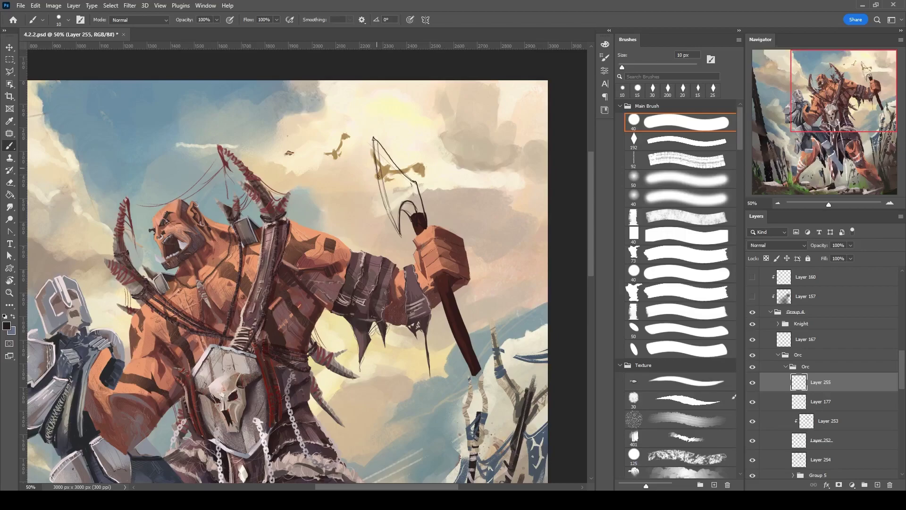
Lasso the blade sketch, free-transform it to adjust its shape, and deselect.
key("l")
scroll(380, 185, "down", 1)
left_click_drag(359, 96, 361, 222)
key("ctrl+t")
key("Return")
key("ctrl+d")
key("b")
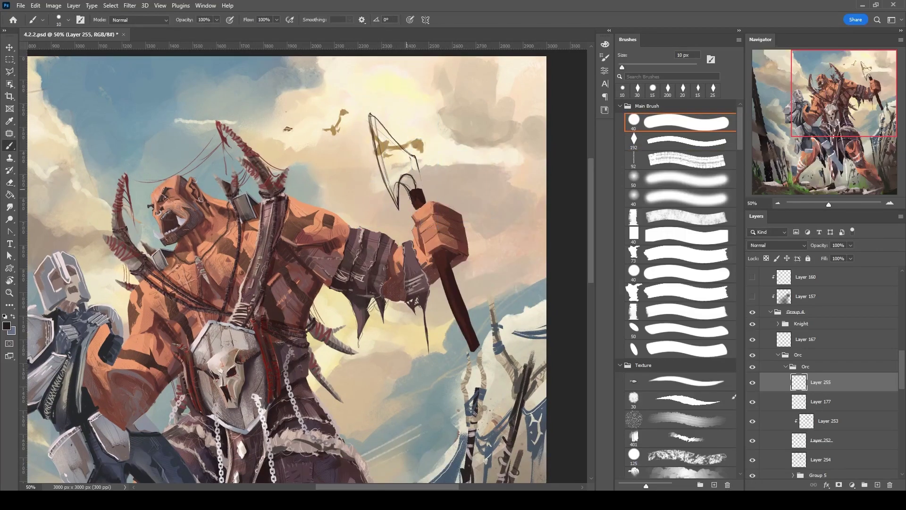
Add a stroke at the blade's base and adjust the lassoed blade outline so its tip tilts further outward.
left_click_drag(406, 193, 417, 209)
key("l")
mouse_move(366, 120)
left_mouse_down()
mouse_move(406, 142)
mouse_move(426, 203)
mouse_move(401, 208)
left_mouse_up()
key("b")
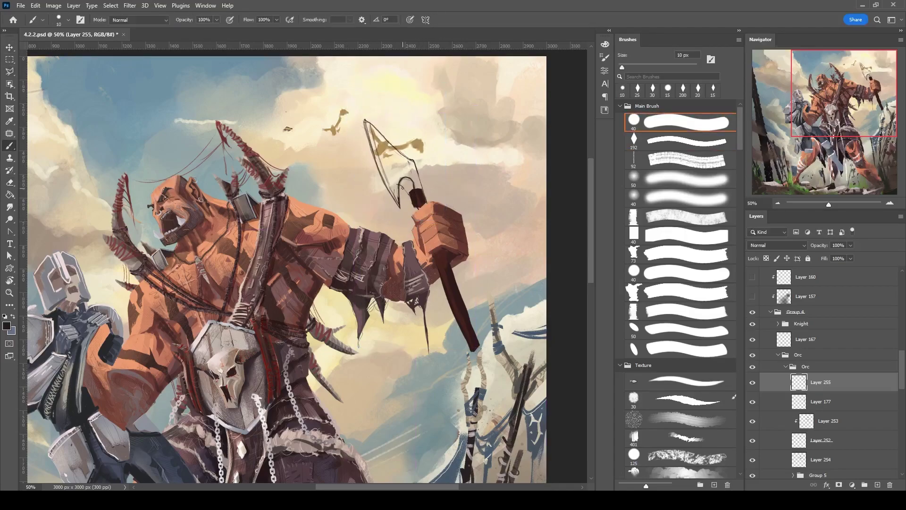
Delete the old handle on Layer 177 and sketch a new handle ending in a ring on Layer 255 with the hard round brush.
left_click_drag(421, 167, 437, 178)
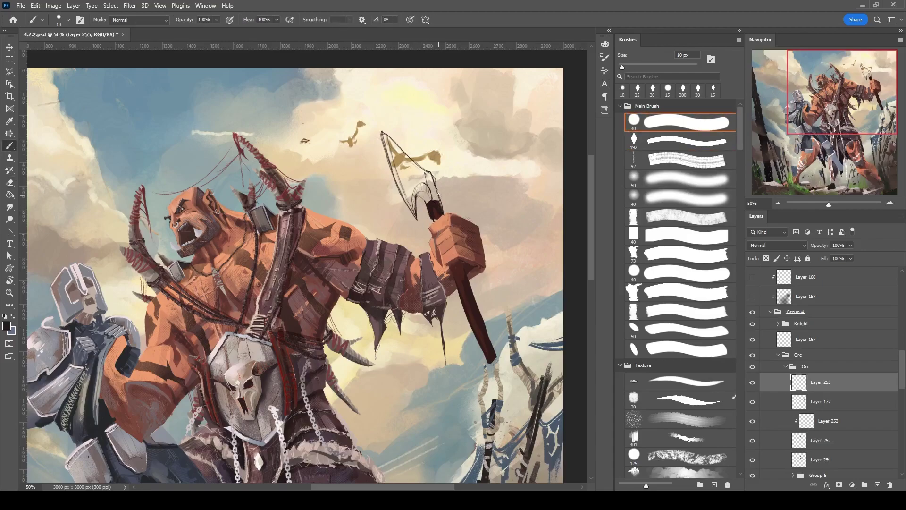
key("alt+bracketleft")
key("Delete")
key("bracketright")
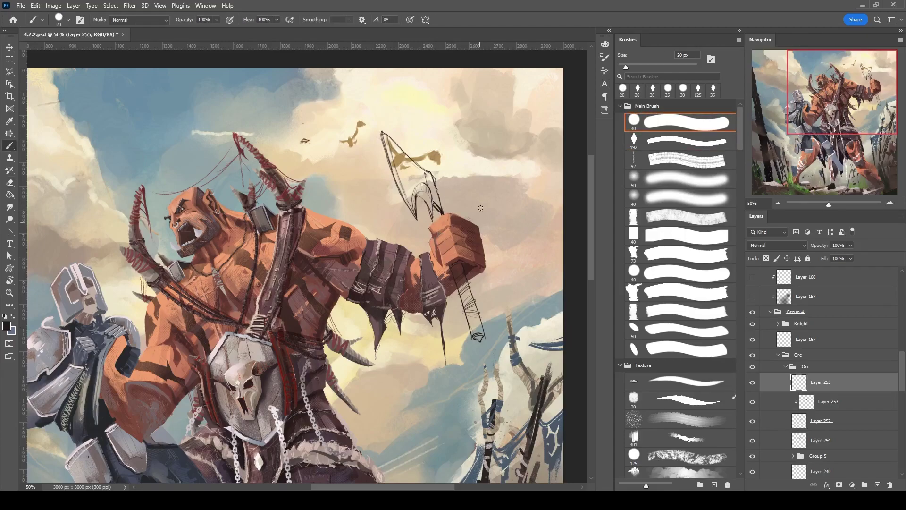
left_click_drag(490, 406, 480, 341)
Fill the weapon's handle with brown on a new layer below the sketch and set sketch Layer 255 to 50% opacity.
key("ctrl+shift+alt+n")
left_click_drag(455, 267, 440, 294)
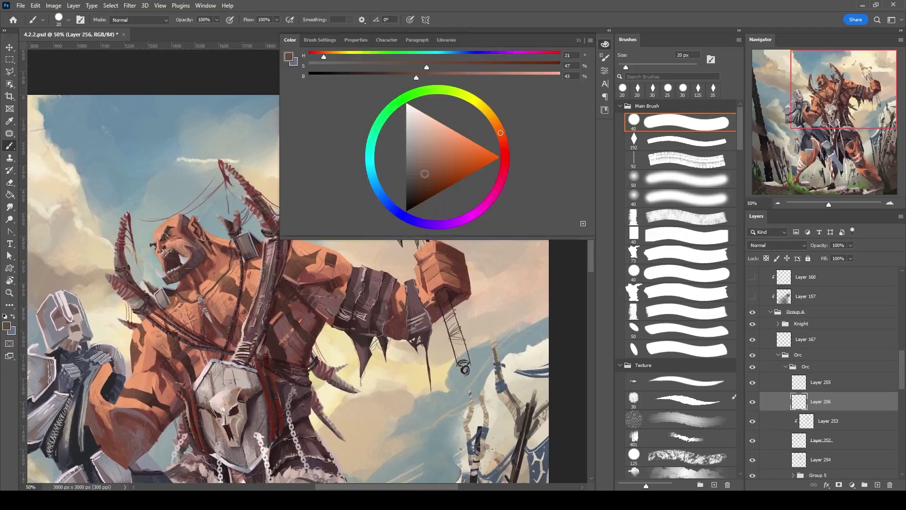
left_click_drag(423, 236, 461, 352)
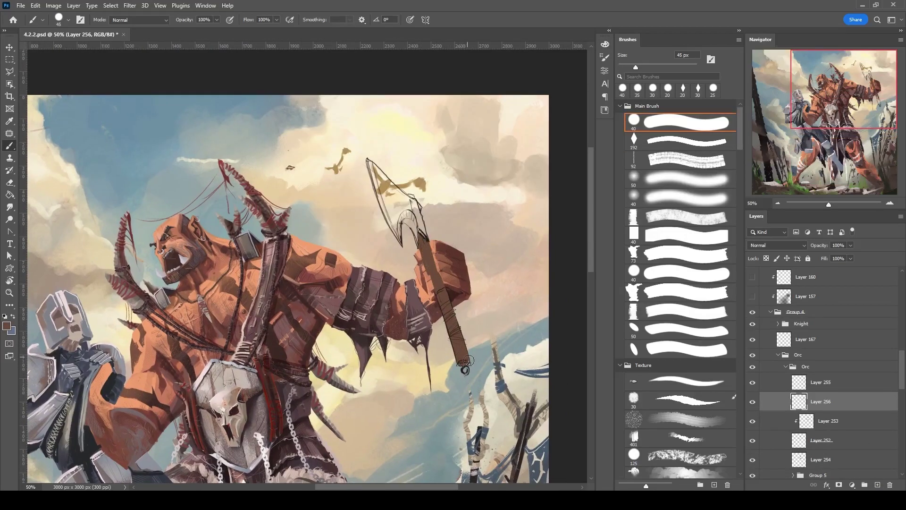
key("alt+bracketright")
key("5")
Block in the blade in flat grey-blue on a new layer above Layer 256 with the hard round brush at 30 down to 15 px.
left_click(820, 402)
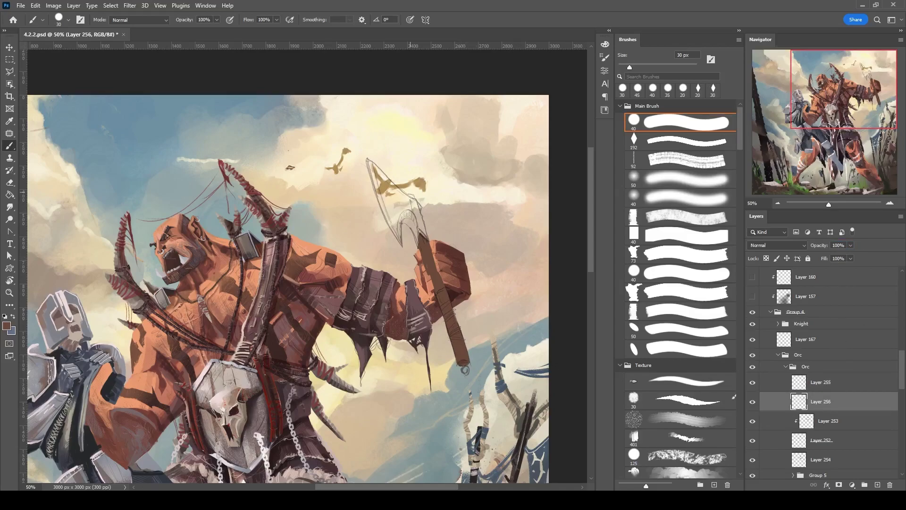
left_click(878, 485)
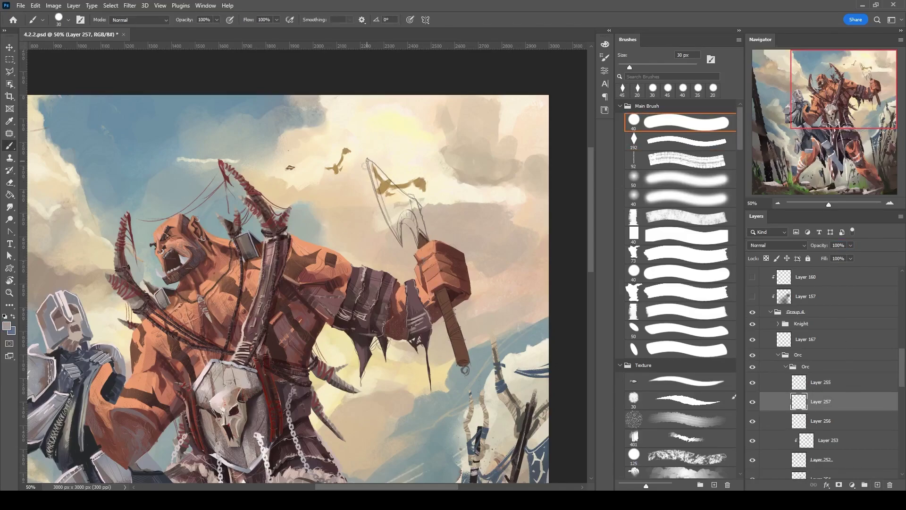
left_click_drag(385, 215, 361, 179)
key("bracketleft")
mouse_move(348, 144)
left_mouse_down()
mouse_move(328, 213)
mouse_move(356, 166)
mouse_move(368, 206)
mouse_move(343, 191)
mouse_move(361, 191)
left_mouse_up()
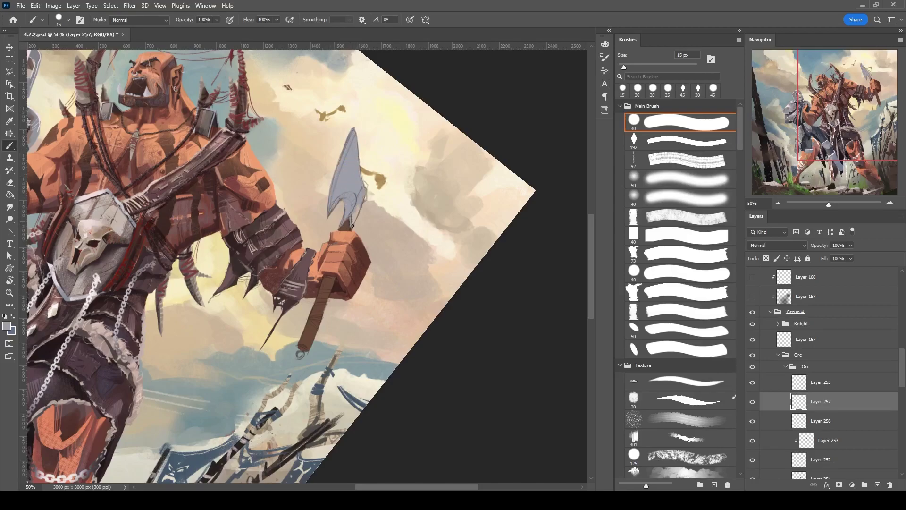
Add a clipped layer above the blade fill and refine the blade's silhouette on Layer 257, toggling sketch Layer 255 off and on.
left_click(877, 485)
left_click(753, 383)
key("bracketright")
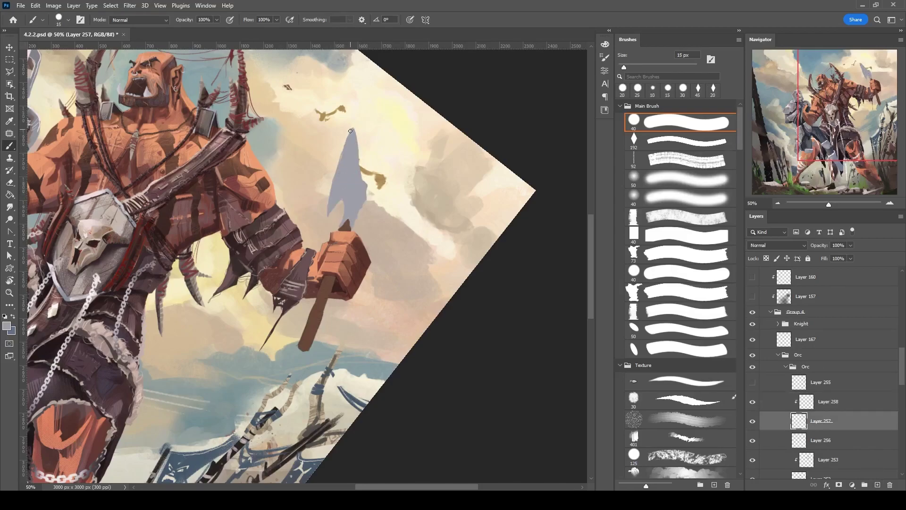
left_click(753, 383)
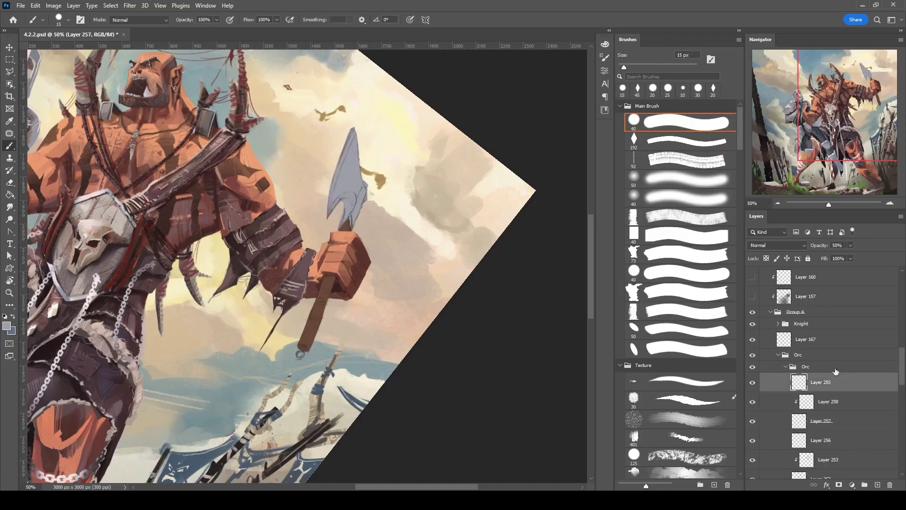
Shade the blade around its inner curve on clipped Layer 258 with the slanted oval brush at 35 px in a grey-blue tone.
left_click(830, 401)
scroll(359, 226, "up", 2)
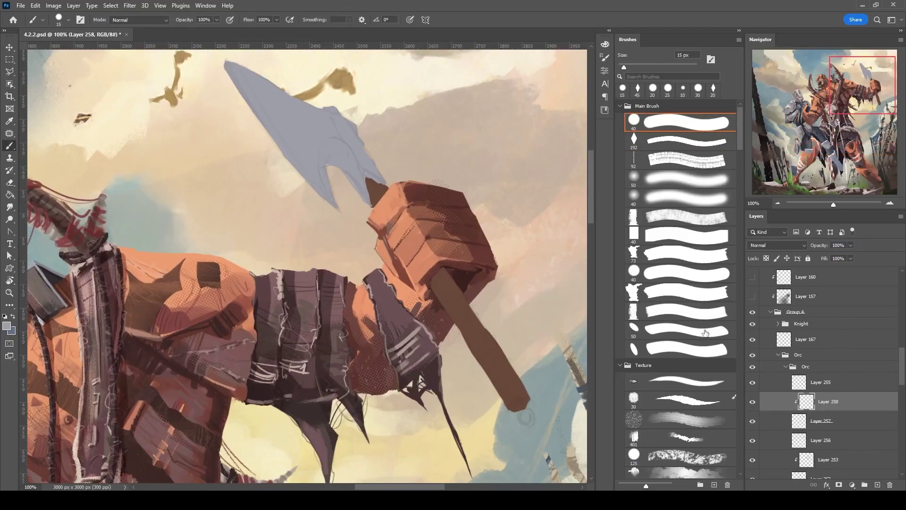
right_click(432, 161, "alt+shift")
left_click_drag(330, 288, 373, 241)
right_click(435, 156, "alt+shift")
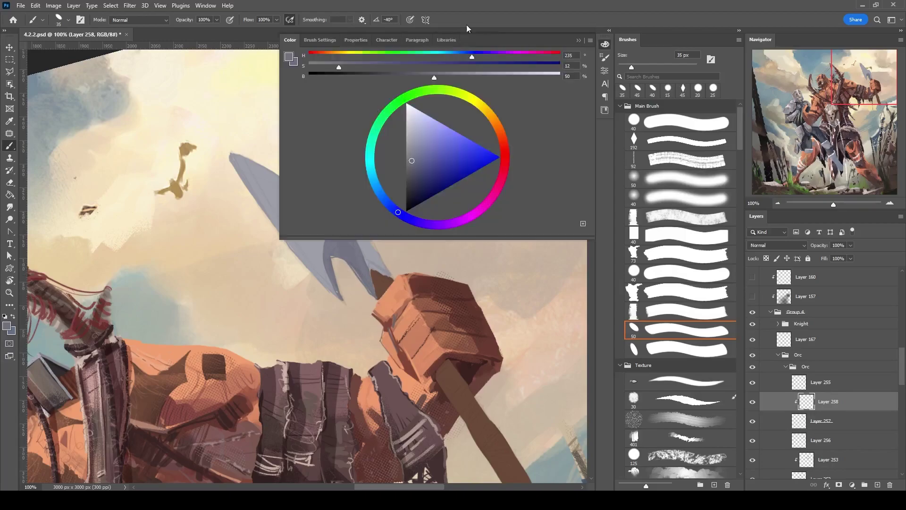
Darken the blade's inner curve and base on a new clipped layer below Layer 258 with the slanted oval brush at 40 to 10 px.
key("ctrl+shift+alt+n")
left_click(342, 230, "alt")
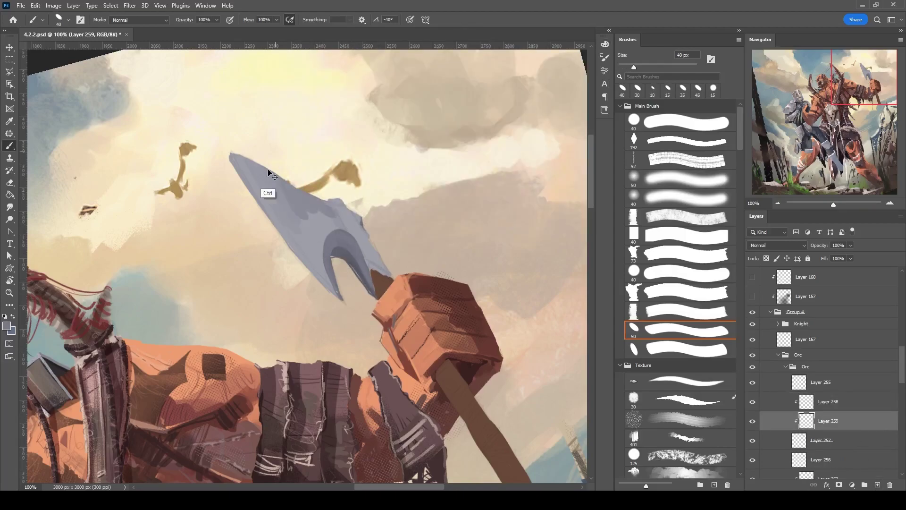
left_click_drag(338, 253, 382, 273)
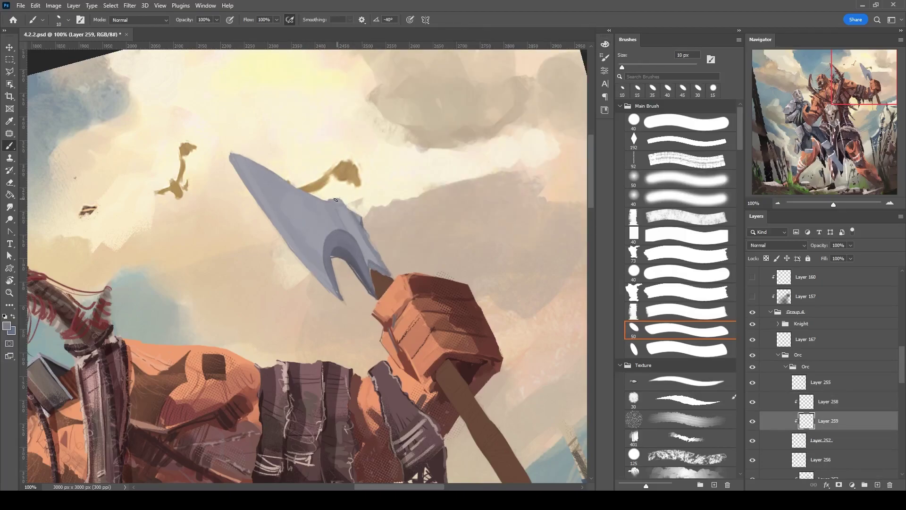
Texture the blade's metal on new clipped layers above Layer 258 using a sampled colour and the rough texture brush at 700 to 800 px.
key("ctrl+shift+alt+n")
left_click(229, 153, "alt")
key("ctrl+shift+alt+n")
left_click_drag(740, 132, 740, 163)
left_click(680, 210)
key("ctrl+]")
left_click_drag(264, 161, 373, 203)
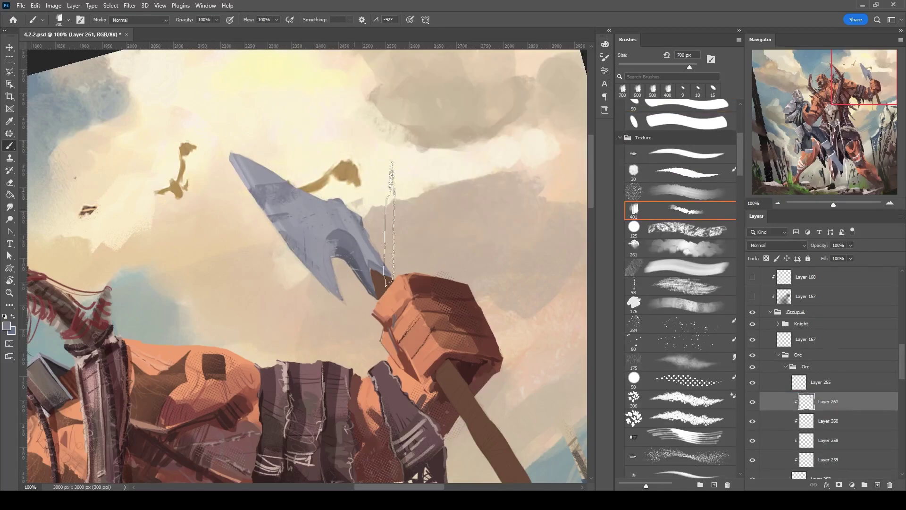
key("r")
left_click_drag(333, 241, 330, 297)
key("b")
Add a new clipped layer and paint thin light highlights along the blade's lower edge and inner curve with a small hard round brush.
key("ctrl+shift+alt+n")
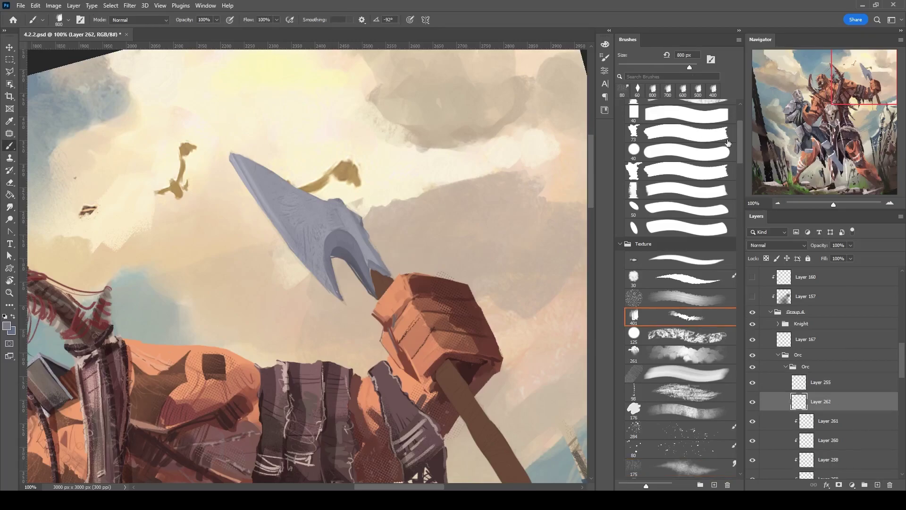
right_click(284, 238, "alt+shift")
key("bracketleft")
key("bracketleft")
key("bracketleft")
key("bracketleft")
key("bracketleft")
key("bracketleft")
key("bracketleft")
left_click_drag(284, 239, 339, 299)
mouse_move(324, 265)
left_mouse_down()
mouse_move(338, 229)
mouse_move(357, 244)
mouse_move(370, 295)
left_mouse_up()
Paint light nicks and scratches along the blade's cutting edge on Layer 262 with the hard round brush at 9 down to 4 px.
key("bracketright")
key("comma")
left_click_drag(236, 170, 227, 349)
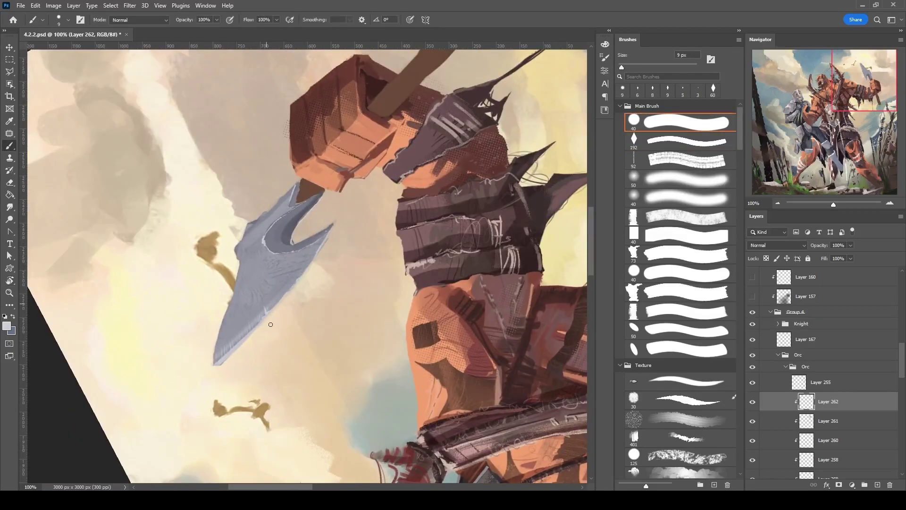
left_click_drag(305, 264, 296, 248)
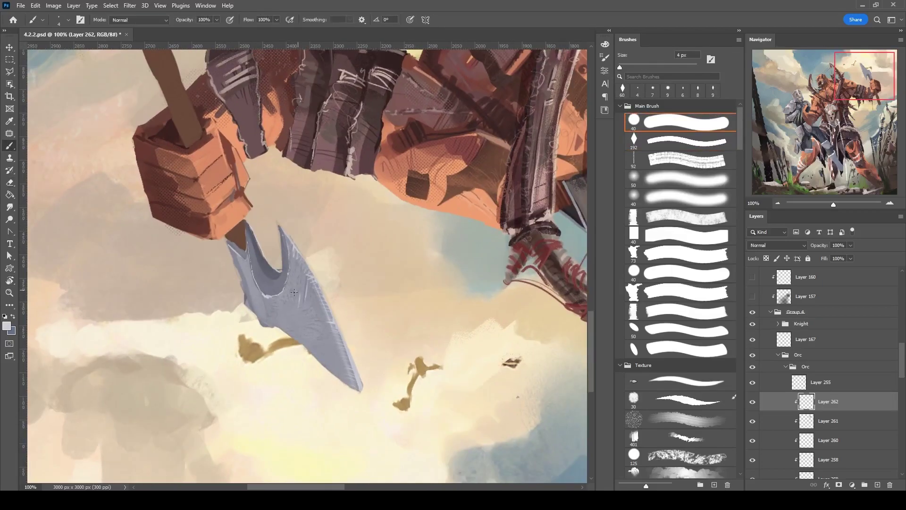
Paint dark dents on a new clipped blade layer with the diamond-shaped brush at 20 px and highlight them with the hard round brush at 6 px.
key("ctrl+shift+alt+n")
left_click_drag(279, 316, 293, 325)
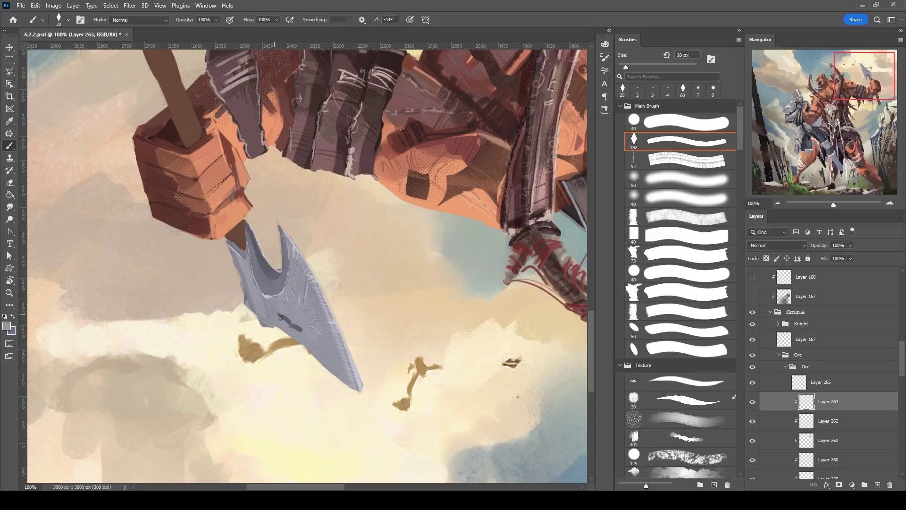
key("shift+comma")
key("bracketleft")
key("bracketleft")
left_click_drag(323, 351, 321, 301)
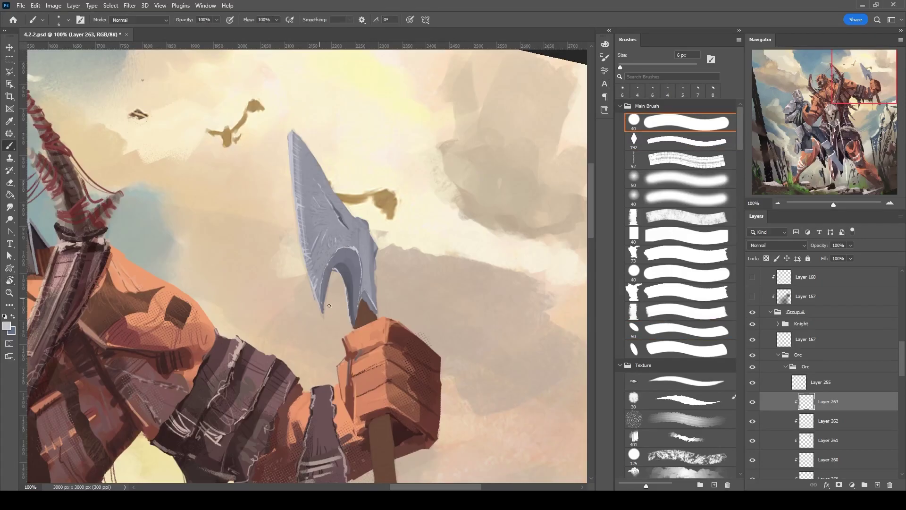
Add a clipped layer between Layers 262 and 261 and paint dark marks across the blade with the rough texture brush at 15 px.
key("period")
key("period")
key("period")
key("period")
key("period")
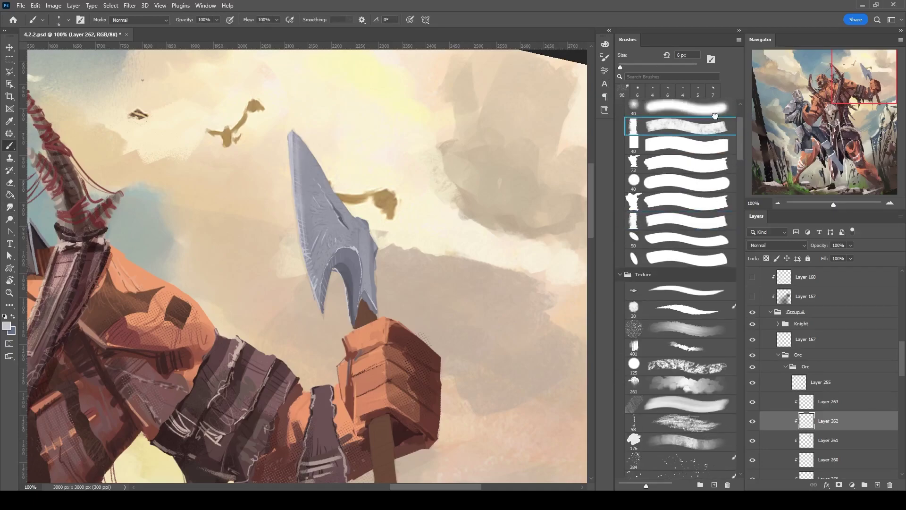
key("ctrl+shift+alt+n")
key("ctrl+bracketleft")
key("ctrl+bracketleft")
mouse_move(332, 188)
left_mouse_down()
mouse_move(243, 196)
mouse_move(359, 207)
left_mouse_up()
key("bracketright")
key("bracketright")
key("bracketright")
key("bracketright")
key("bracketright")
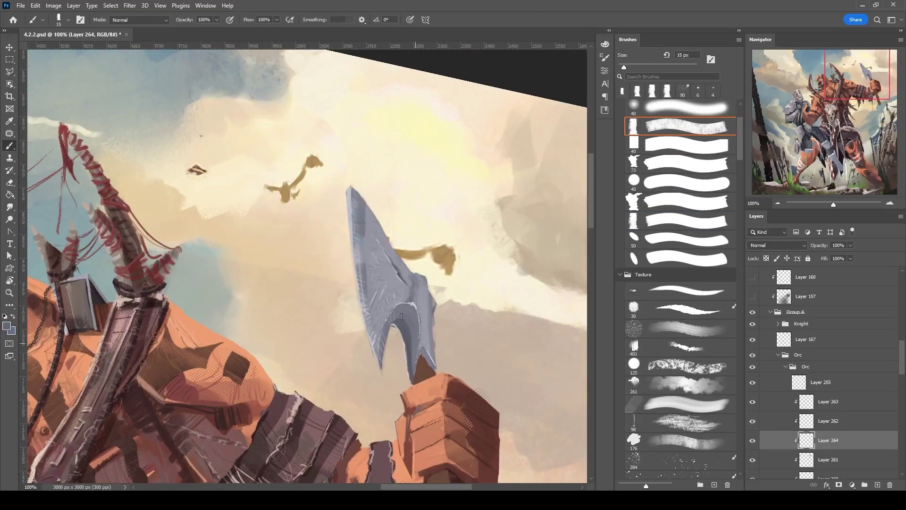
left_click_drag(379, 326, 376, 250)
left_click_drag(433, 297, 427, 368)
Refine the blade's surface marks on Layer 264 with the hard round brush at 6 px.
key("comma")
key("comma")
key("comma")
key("comma")
key("comma")
key("bracketleft")
key("bracketleft")
key("bracketleft")
key("bracketleft")
key("bracketleft")
key("bracketleft")
key("bracketleft")
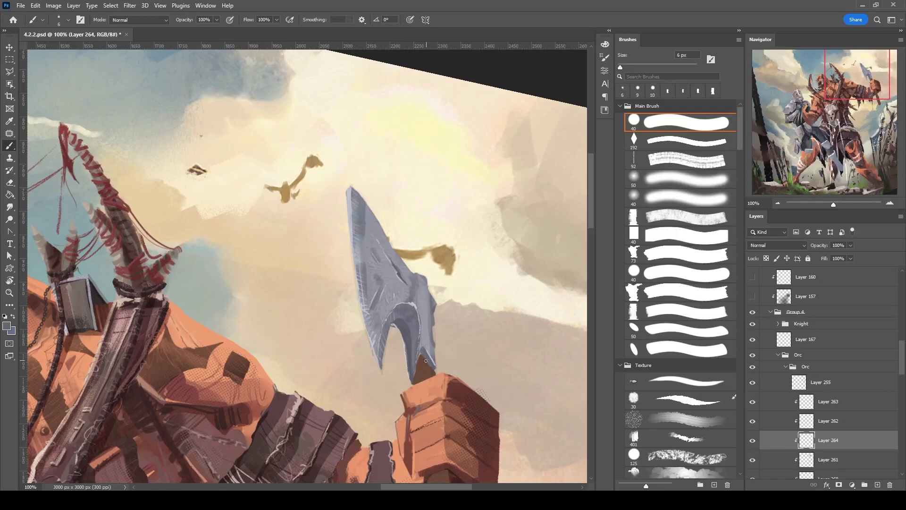
Add small accents around the blade's inner curve with the diamond-shaped brush at 4 to 15 px.
key("period")
key("bracketright")
key("bracketright")
key("bracketright")
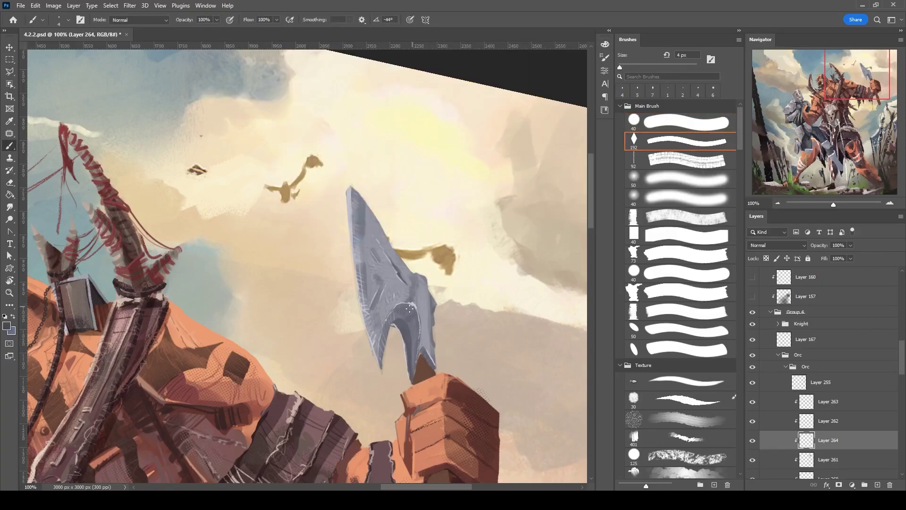
Add a clipped Hue/Saturation adjustment above the blade group, reducing its saturation and lightness.
scroll(425, 162, "down", 5)
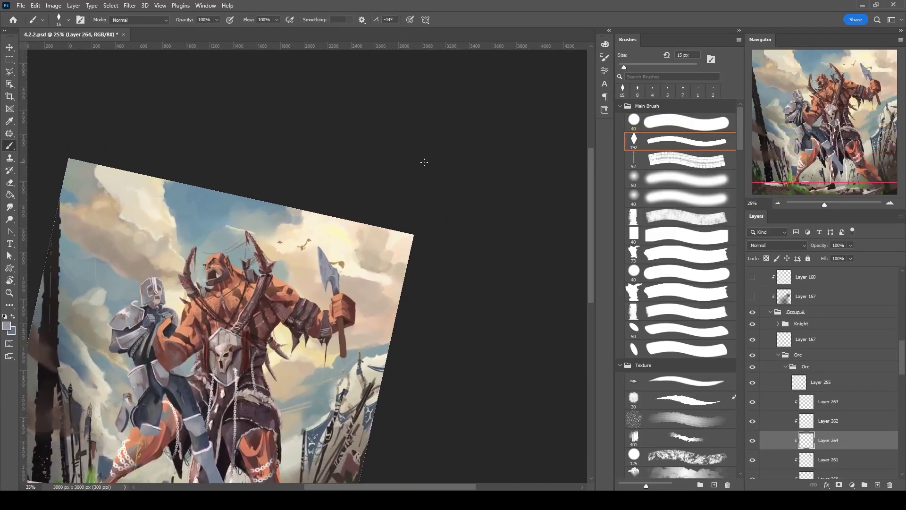
scroll(427, 209, "up", 3)
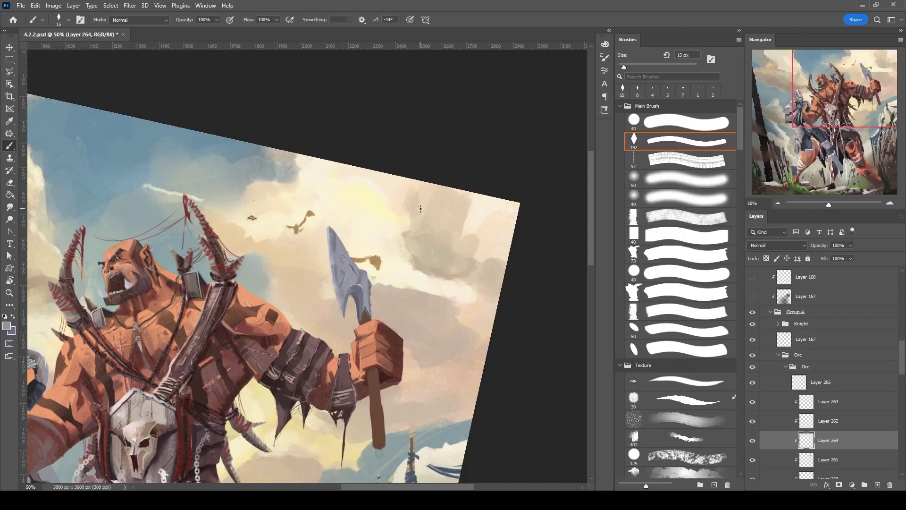
left_click(852, 484)
left_click(850, 391)
left_click_drag(508, 125, 477, 125)
left_click_drag(506, 141, 484, 143)
left_click(846, 324)
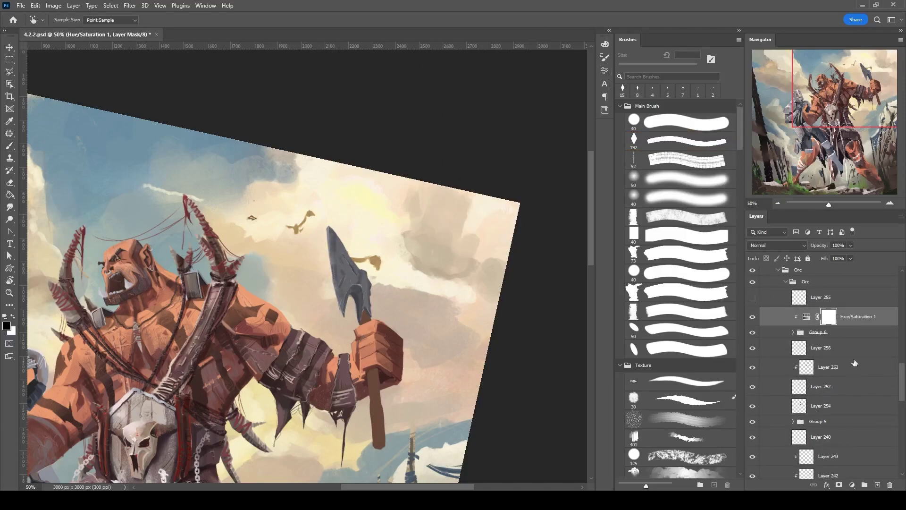
Add a clipped layer above the Hue/Saturation adjustment and paint on the blade in sampled colours with the slanted oval brush at 9 px.
key("ctrl+shift+alt+n")
left_click(679, 330)
left_click(333, 206, "alt")
key("bracketleft")
key("bracketleft")
key("bracketleft")
key("bracketleft")
left_click(333, 251, "ctrl")
left_click(334, 253, "alt")
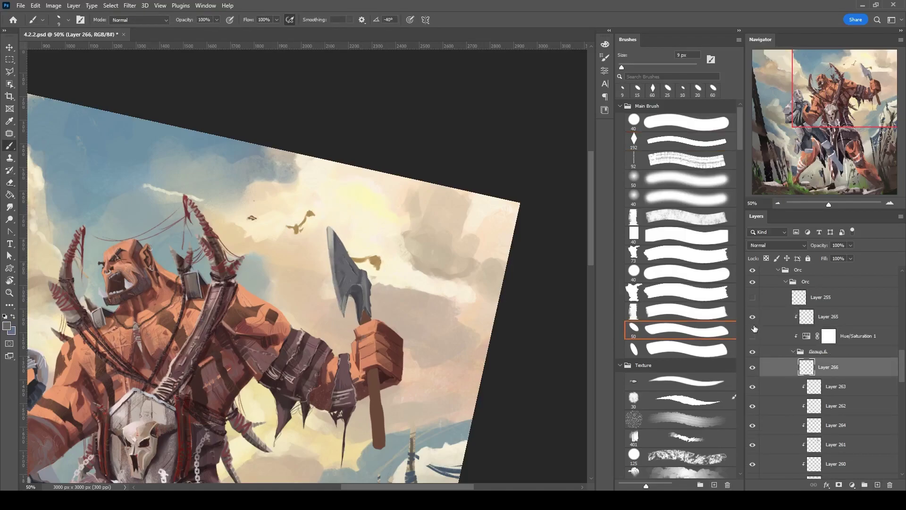
Hide the adjustment and Layer 265, and rework the blade's silhouette on Layer 266 with the hard round brush at 10 px.
left_click_drag(757, 335, 753, 317)
left_click(334, 252, "alt")
key("bracketright")
key("r")
left_click_drag(328, 250, 341, 280)
key("e")
key("b")
key("r")
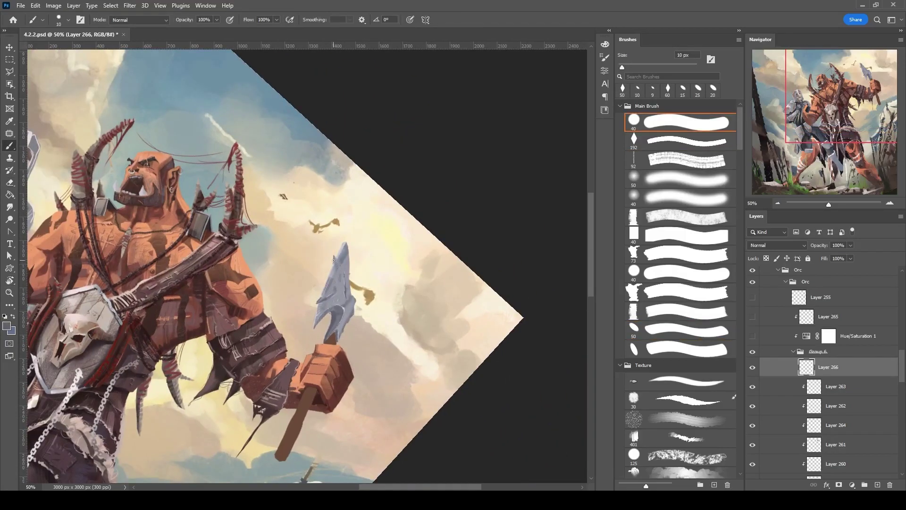
key("r")
mouse_move(389, 181)
left_mouse_down()
mouse_move(337, 156)
mouse_move(300, 194)
left_mouse_up()
Add a clipped layer above Layer 265 and paint near-white highlights along the blade's edges with the diamond-shaped brush at 25 to 5 px.
key("ctrl+shift+n")
key("period")
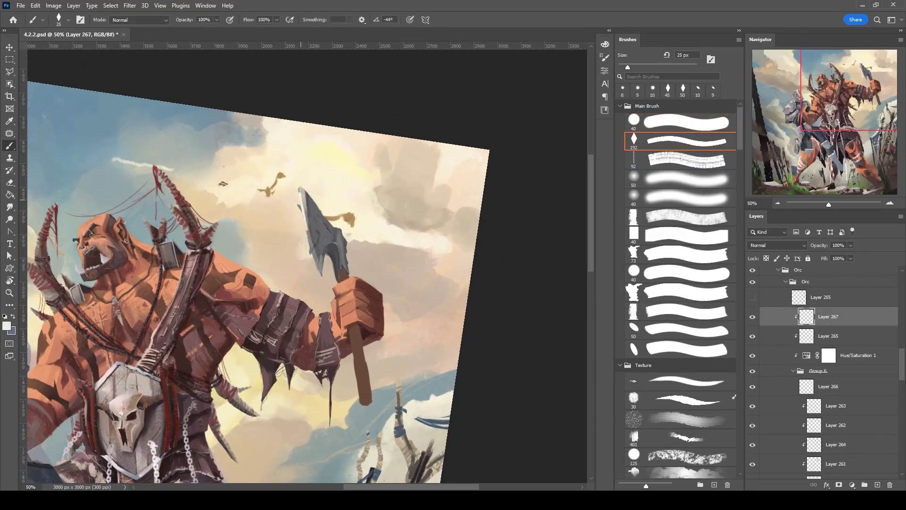
key("bracketleft")
key("bracketleft")
left_click_drag(306, 221, 310, 247)
key("bracketright")
key("bracketright")
key("bracketright")
key("bracketright")
key("bracketright")
key("comma")
key("period")
key("b")
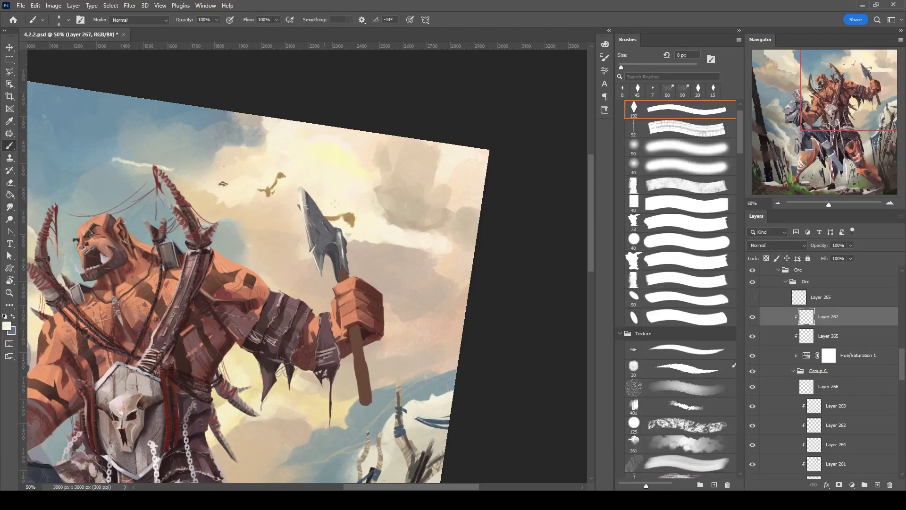
left_click_drag(337, 250, 393, 146)
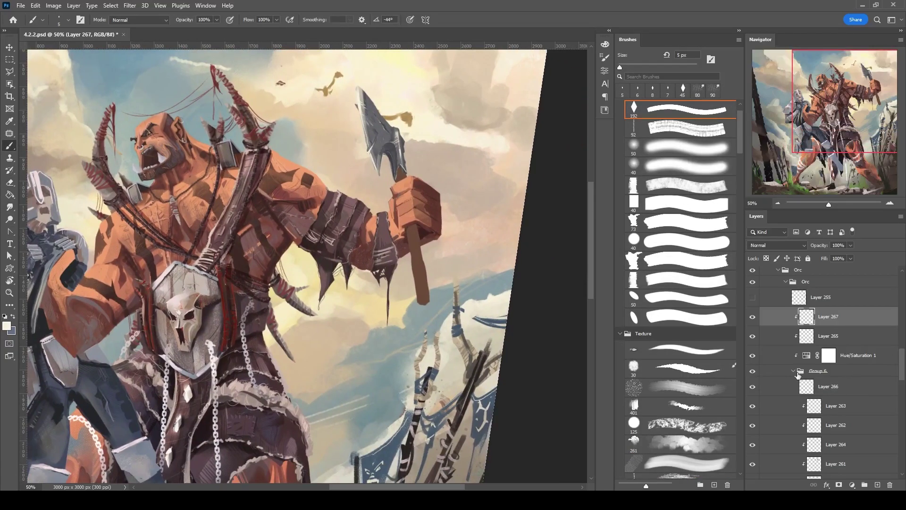
Shade the weapon handle on a new clipped layer in brown H 20, S 46, B 36 with the diamond-shaped and streaky brushes.
key("ctrl+shift+n")
left_click_drag(447, 194, 433, 223)
right_click(432, 222, "alt+shift")
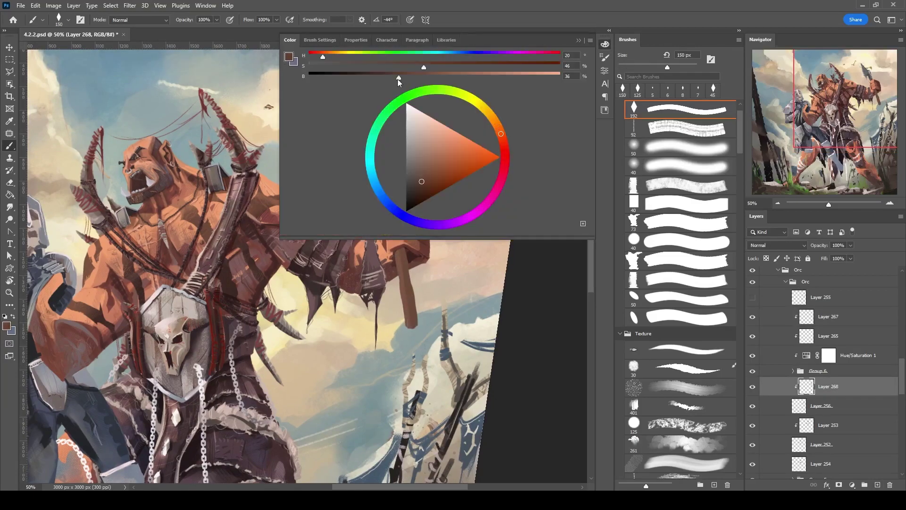
left_click(687, 128)
Paint pinkish cloth wraps around the handle on a new layer with the diamond-shaped brush at 30 px and trim them with the Eraser.
key("ctrl+shift+n")
left_click(687, 110)
left_click_drag(398, 260, 432, 243)
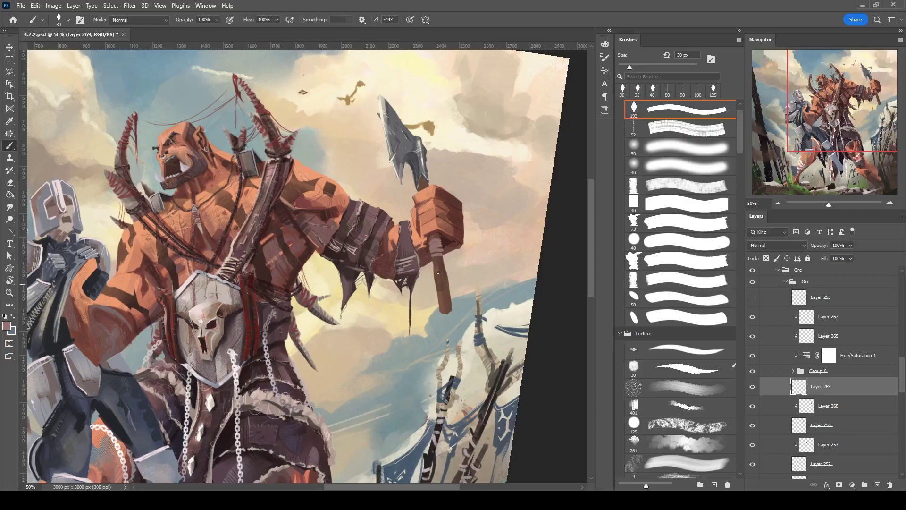
key("e")
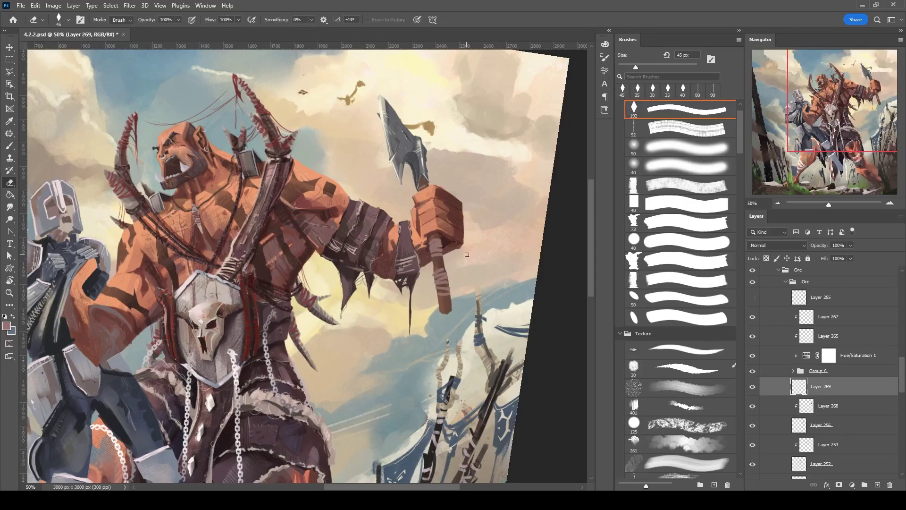
Add a clipped layer above the handle wraps and paint fine light edges and fold details on each band with a small brush.
key("ctrl+alt+shift+n")
key("ctrl+alt+g")
key("ctrl+plus")
key("r")
mouse_move(467, 255)
left_mouse_down()
mouse_move(549, 285)
mouse_move(519, 236)
left_mouse_up()
key("b")
key("ctrl+plus")
key("bracketleft")
key("bracketleft")
key("ctrl+plus")
key("bracketleft")
key("bracketleft")
mouse_move(425, 108)
left_mouse_down()
mouse_move(407, 153)
mouse_move(427, 165)
left_mouse_up()
left_click_drag(472, 136, 452, 172)
left_click_drag(543, 160, 458, 144)
left_click_drag(449, 174, 433, 203)
left_click_drag(490, 170, 469, 213)
key("r")
mouse_move(509, 142)
left_mouse_down()
mouse_move(425, 198)
mouse_move(376, 208)
mouse_move(330, 245)
left_mouse_up()
Shade the handle wraps on another new clipped layer with a larger brush.
key("ctrl+alt+shift+n")
key("ctrl+alt+g")
key("b")
key("bracketright")
key("bracketright")
key("bracketright")
key("ctrl+minus")
key("comma")
key("ctrl+plus")
key("r")
key("b")
Paint thin loose threads around the handle wraps on a new layer with the hard round brush at 1 px in a light sampled pink.
key("ctrl+alt+shift+n")
right_click(442, 158, "alt+shift")
key("bracketleft")
key("bracketleft")
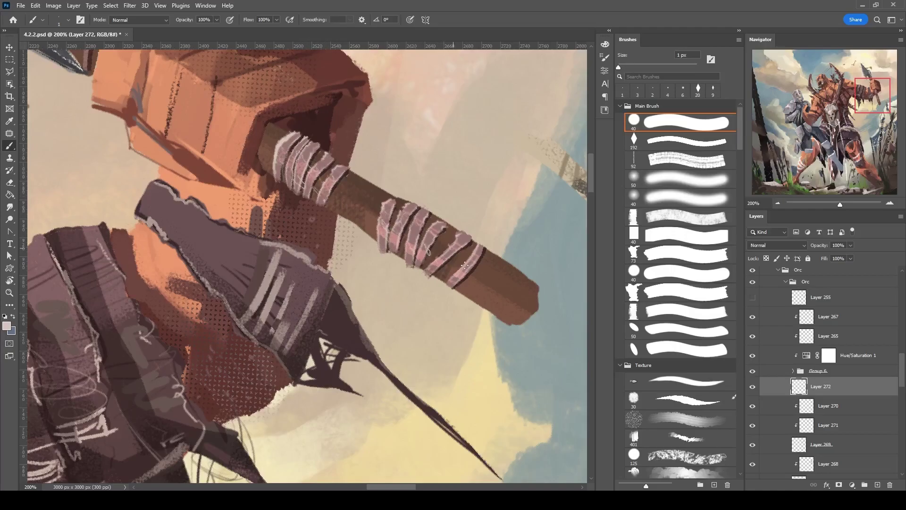
Add a new clipped layer below Layer 271, set to Multiply at 60% opacity, for the wraps' shadows.
key("ctrl+minus")
key("r")
left_click_drag(462, 249, 359, 222)
key("ctrl+alt+shift+n")
key("ctrl+alt+g")
key("shift+alt+m")
key("b")
key("period")
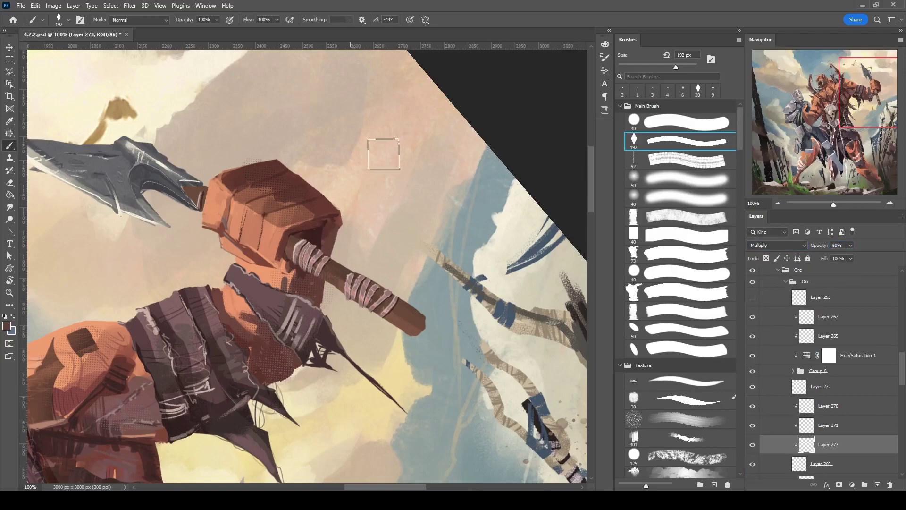
Move the Multiply layer beneath the wraps' base layer and paint shadows on the handle with the diamond-shaped brush at 40 px.
key("ctrl+bracketleft")
key("bracketleft")
key("bracketleft")
key("bracketleft")
key("bracketleft")
key("bracketleft")
key("bracketleft")
key("bracketleft")
key("bracketleft")
key("bracketleft")
key("bracketleft")
key("bracketleft")
key("bracketleft")
key("bracketleft")
key("bracketleft")
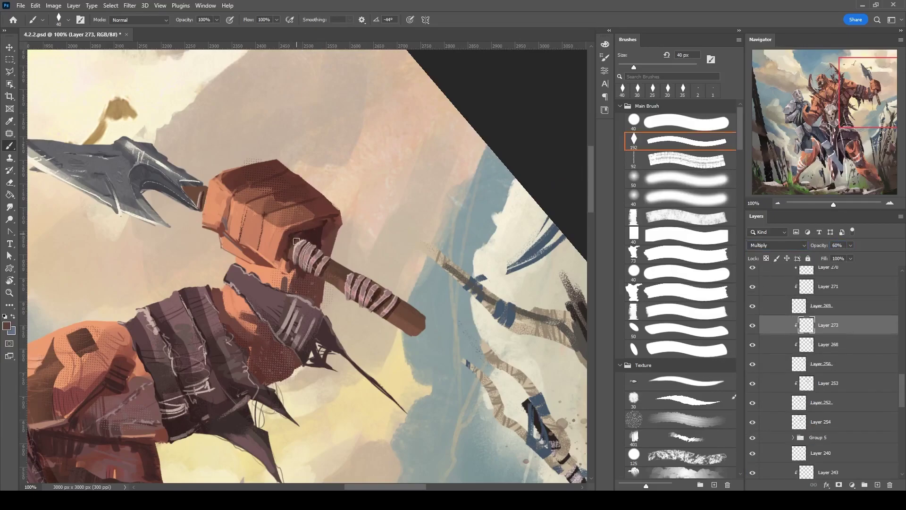
key("bracketright")
Group all handle and wrap layers from Layer 272 down to Layer 256.
key("r")
left_click_drag(217, 175, 463, 344)
key("ctrl+0")
key("ctrl+plus")
scroll(824, 368, "up", 2)
left_click(824, 319)
left_click(822, 333)
left_click(821, 449, "shift")
key("ctrl+g")
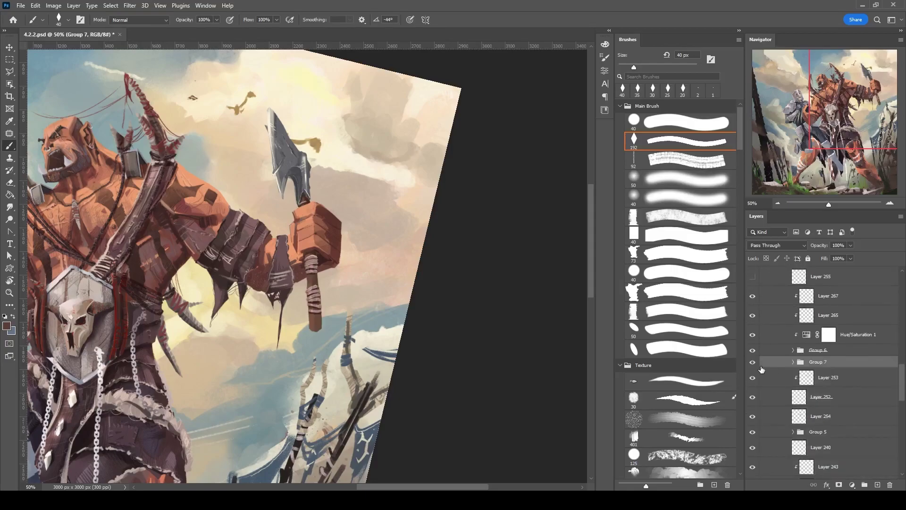
Add a new layer above Layer 267, choose the hard round brush at 40 px, and hide Layer 255.
scroll(411, 144, "up", 3)
scroll(425, 141, "down", 4)
scroll(465, 141, "up", 2)
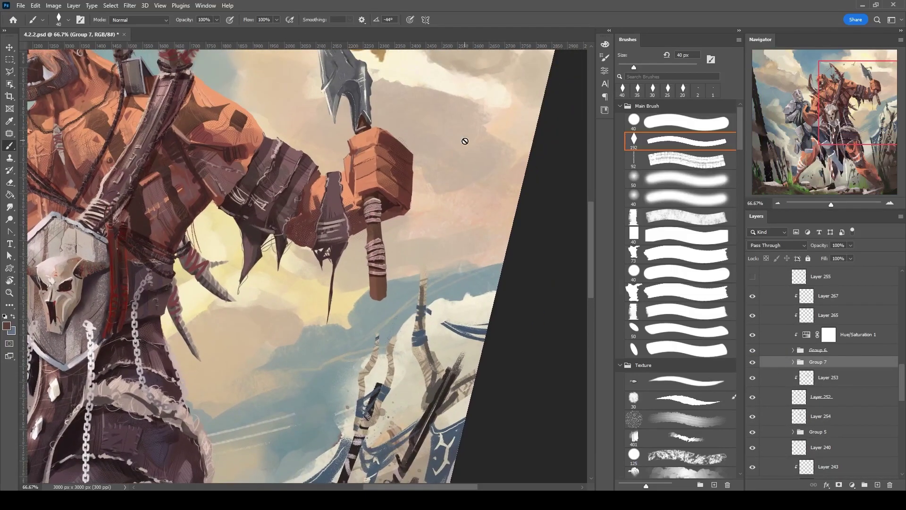
scroll(465, 142, "down", 3)
key("ctrl+shift+alt+n")
key("comma")
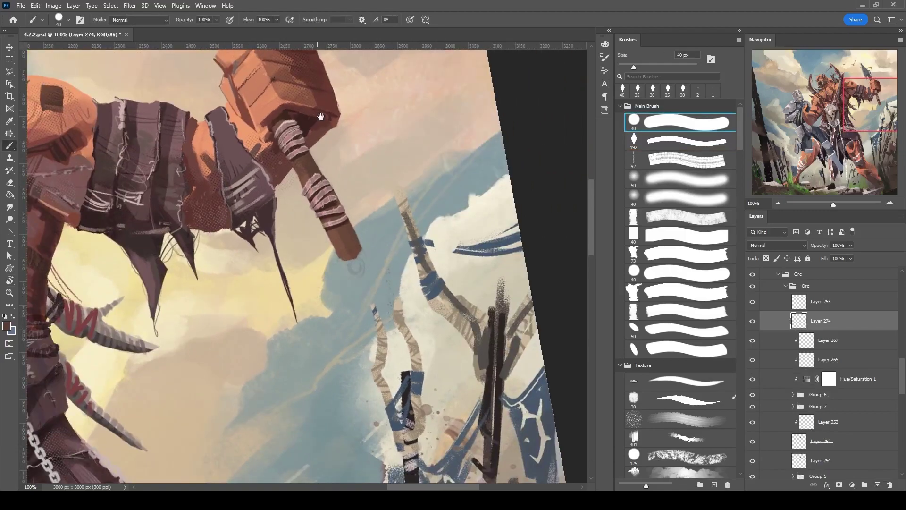
key("ctrl+1")
left_click(752, 302)
Paint a metal cap and ring at the handle's lower end on Layer 274 with the hard round brush at 6 px.
key("alt+bracketleft")
key("alt+bracketleft")
key("e")
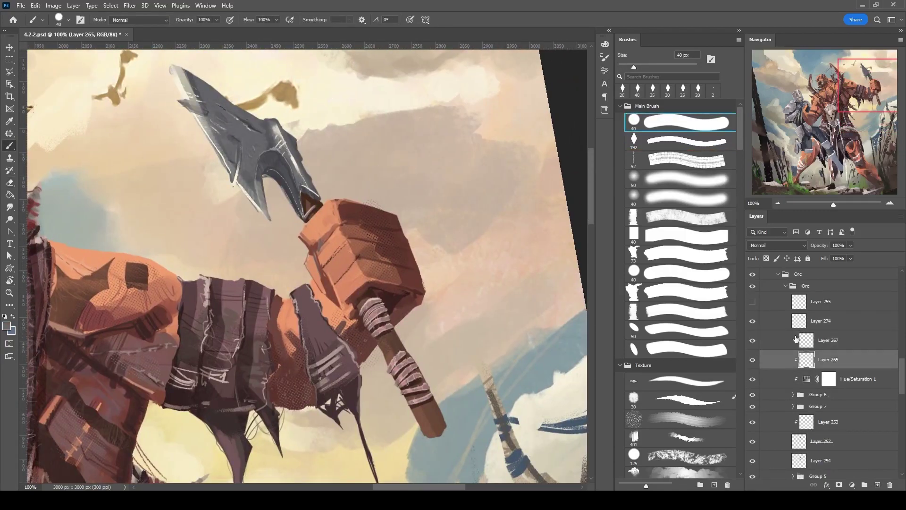
key("alt+bracketright")
key("alt+bracketright")
key("b")
key("comma")
key("bracketleft")
key("bracketleft")
key("bracketleft")
left_click_drag(405, 335, 341, 279)
key("bracketright")
left_click_drag(351, 144, 377, 124)
mouse_move(366, 256)
left_mouse_down()
mouse_move(385, 248)
mouse_move(383, 263)
left_mouse_up()
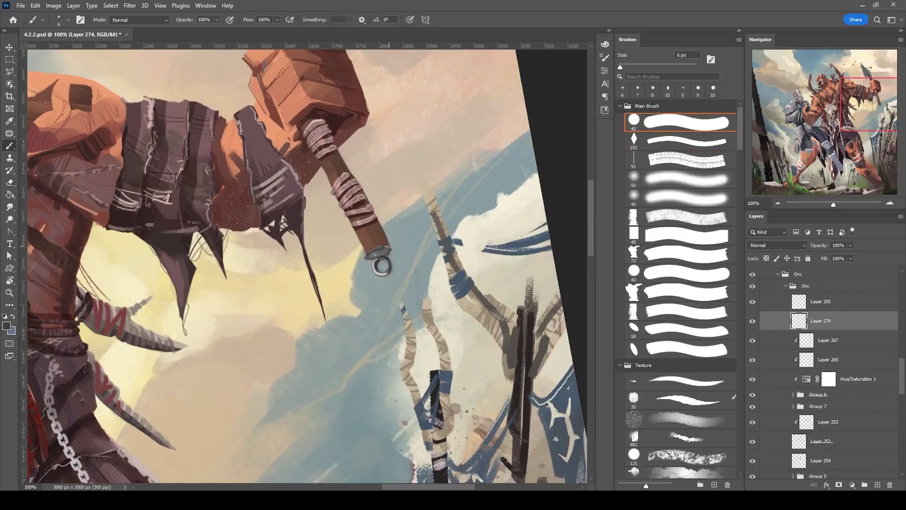
Group the weapon layers from Layer 255 down to Group 7 and save the document.
scroll(376, 253, "down", 5)
key("r")
key("Escape")
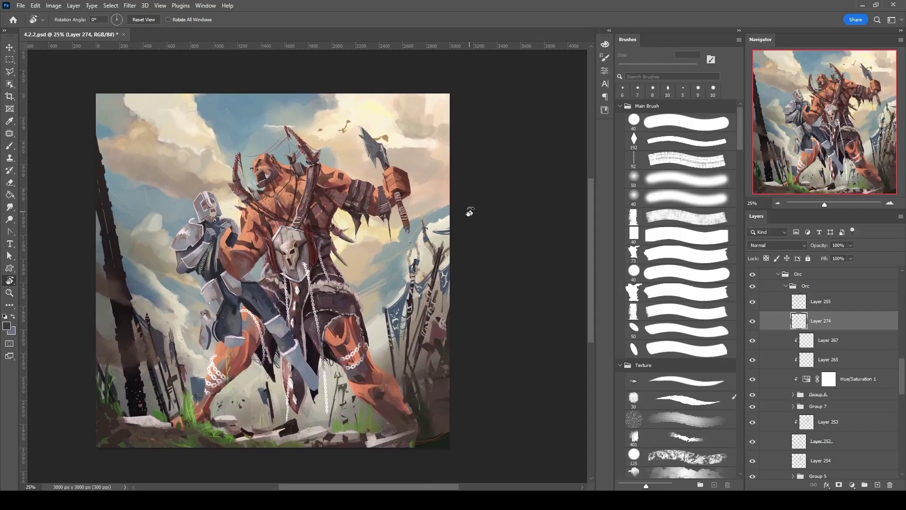
left_click(821, 301)
left_click(819, 406, "shift")
key("ctrl+g")
key("ctrl+s")
left_click(461, 192)
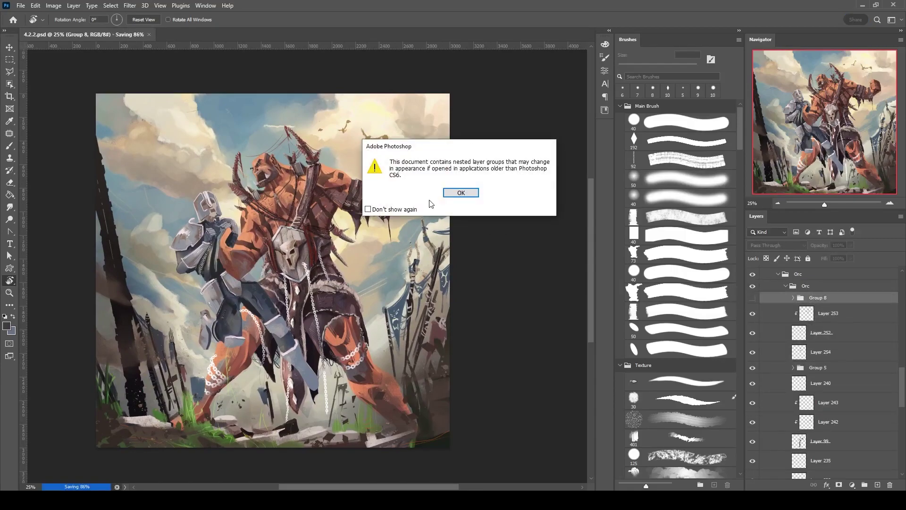
left_click(460, 193)
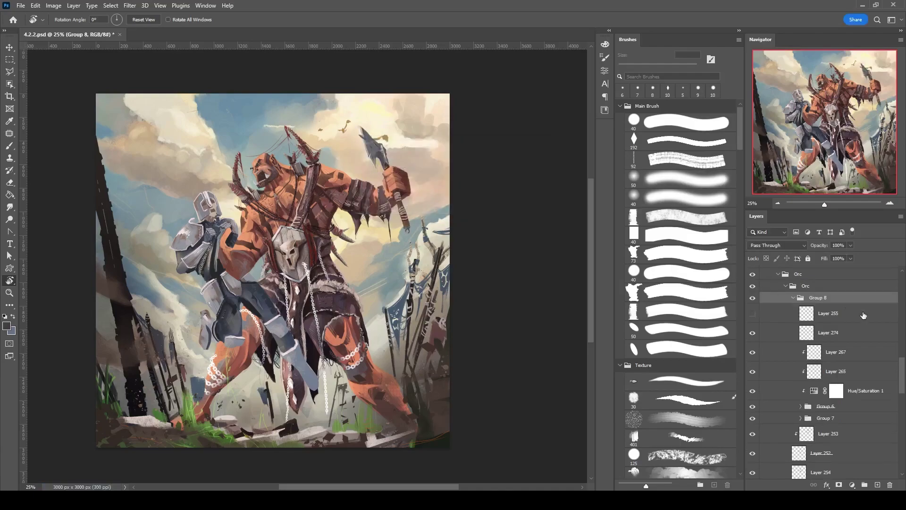
Show Layers 160, 162 and 161, and add light strokes on Layer 160 in a sampled cream colour at 10 px.
scroll(822, 378, "up", 3)
left_click(753, 355)
left_click(753, 335)
left_click(752, 315)
key("b")
left_click(288, 258, "alt")
left_click(769, 359)
left_click_drag(416, 163, 434, 179)
key("bracketright")
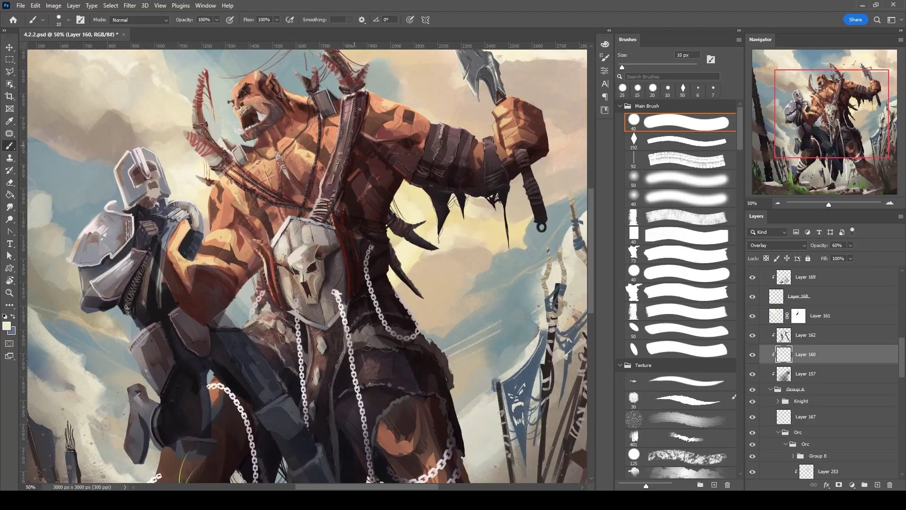
Examine the figures' lighting and compare the artwork with and without the Multiply shadows of Layer 162.
scroll(307, 264, "up", 2)
scroll(803, 392, "down", 5)
left_click(754, 395)
scroll(384, 285, "down", 4)
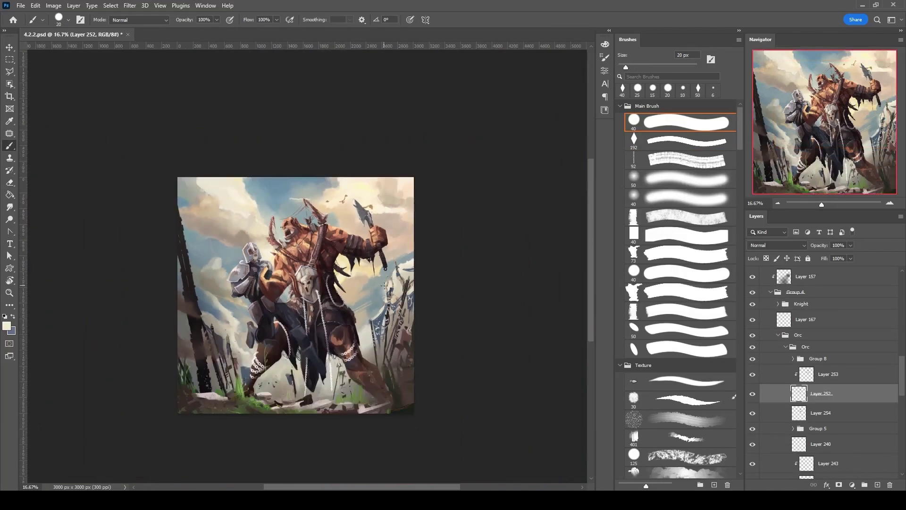
scroll(384, 286, "up", 1)
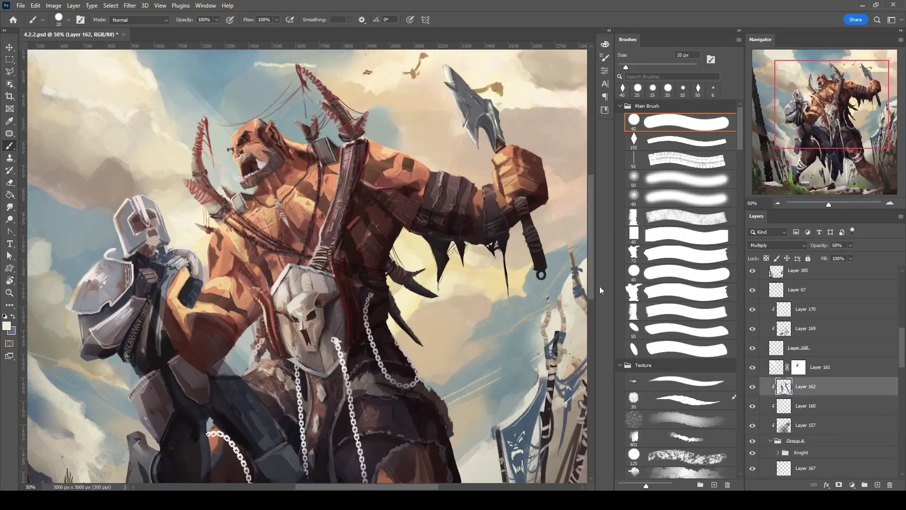
key("e")
left_click(753, 387)
left_click(753, 387)
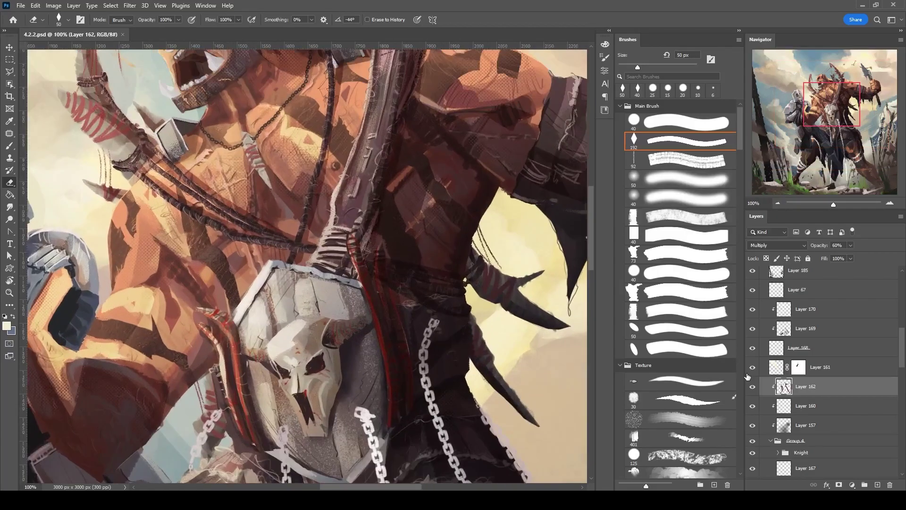
scroll(388, 190, "down", 4)
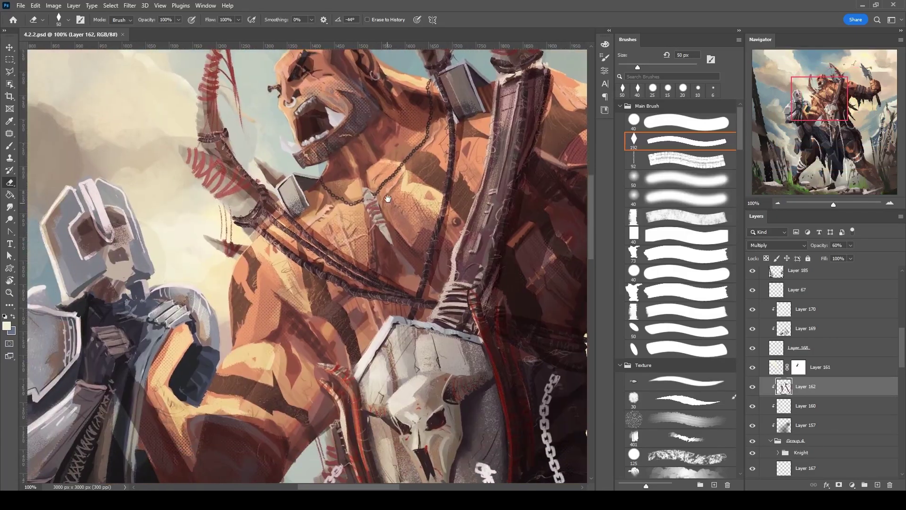
scroll(340, 213, "up", 4)
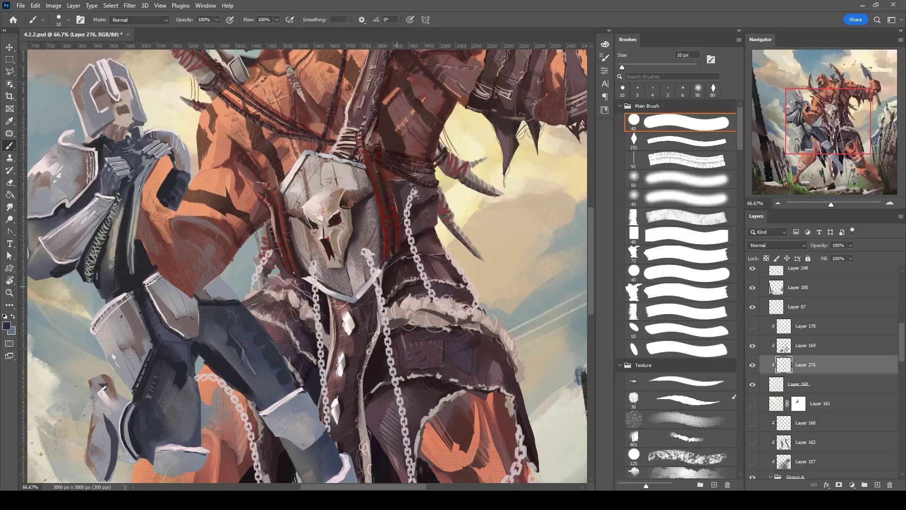
Set Layer 276 to Multiply at 70% opacity above Layer 170 and paint shadows on the waist chains.
left_click(778, 245)
left_click(756, 282)
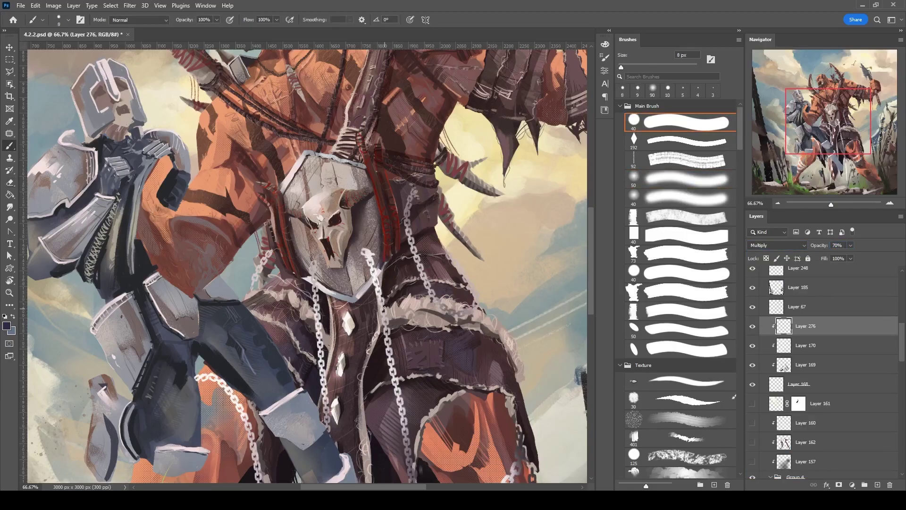
left_click_drag(390, 339, 401, 209)
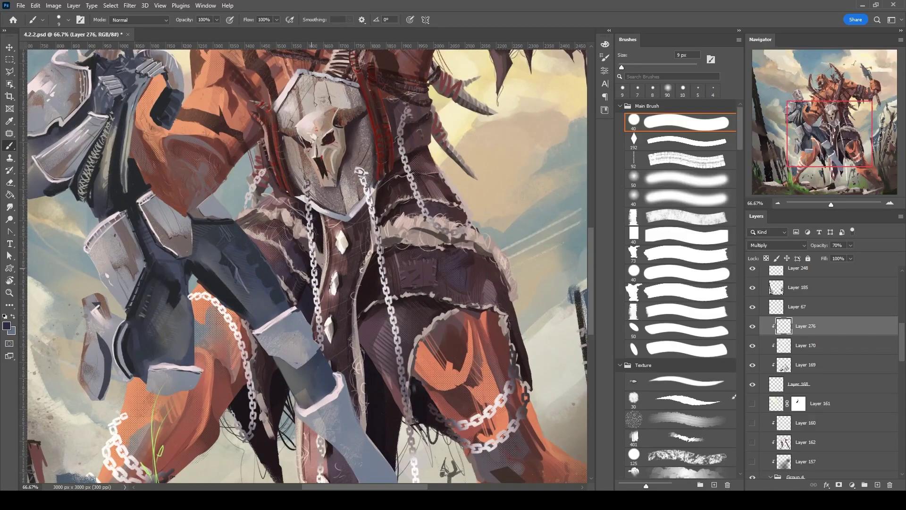
key("ctrl+plus")
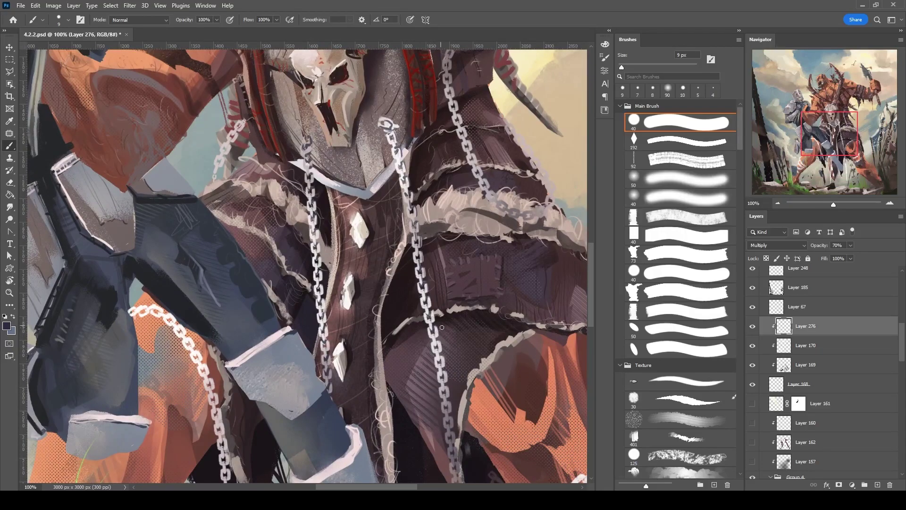
left_click_drag(458, 391, 440, 247)
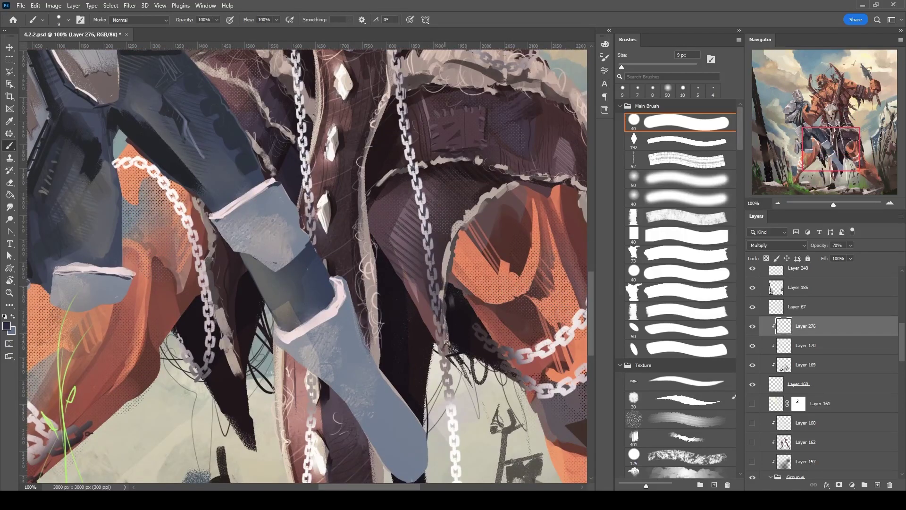
Shade the lower hanging chains and the thigh chains on Layer 276 with the hard round brush at 9 px.
scroll(443, 349, "down", 4)
scroll(455, 366, "down", 4)
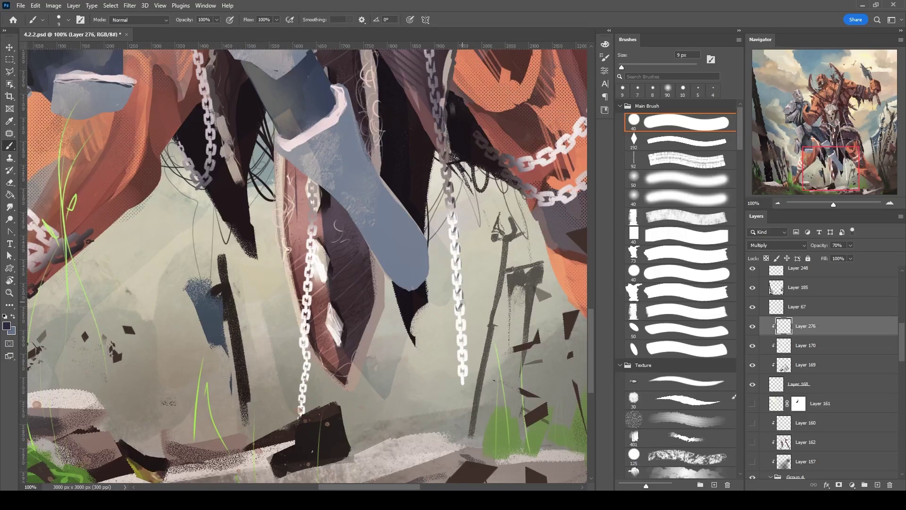
scroll(450, 249, "up", 4)
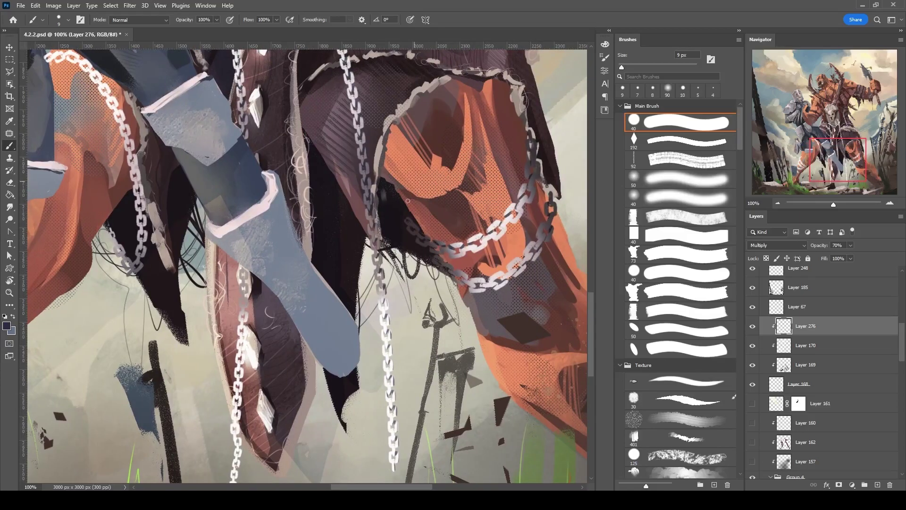
scroll(312, 188, "down", 4)
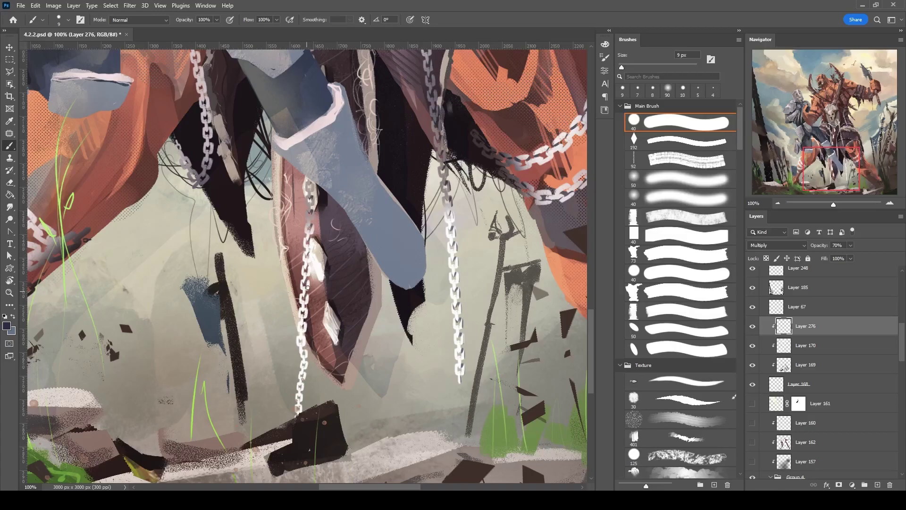
scroll(321, 349, "down", 4)
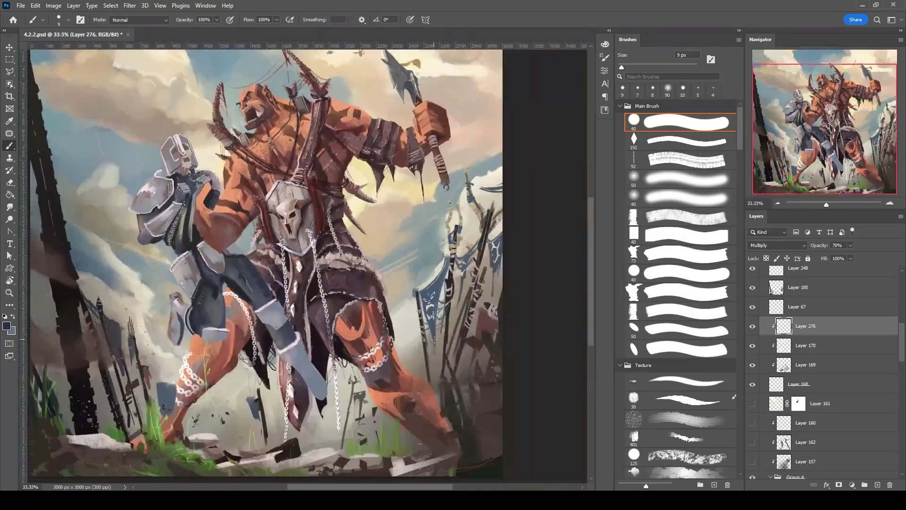
Refine the chain shadows around the orc's waist and thigh, varying the hard round brush between 20 px and 9 px.
scroll(468, 258, "up", 2)
scroll(481, 253, "down", 1)
key("period")
key("bracketleft")
key("bracketleft")
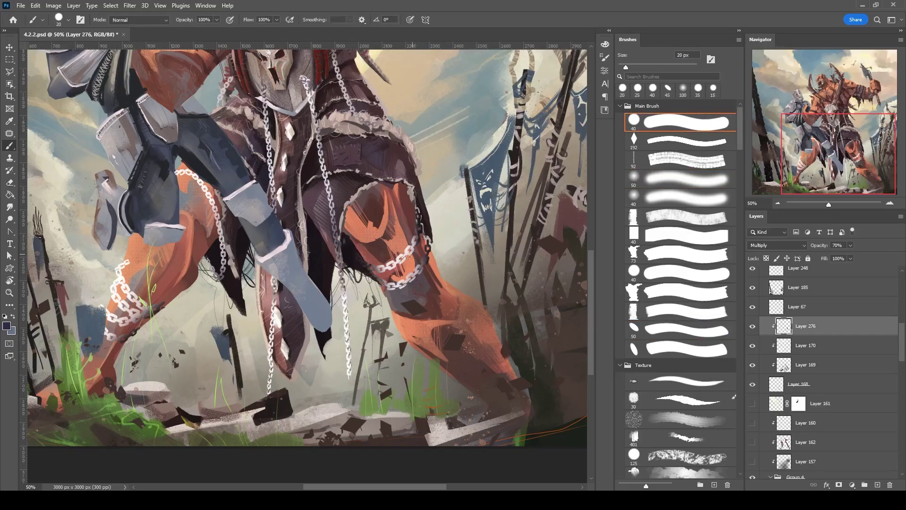
scroll(326, 203, "up", 1)
key("bracketleft")
key("bracketleft")
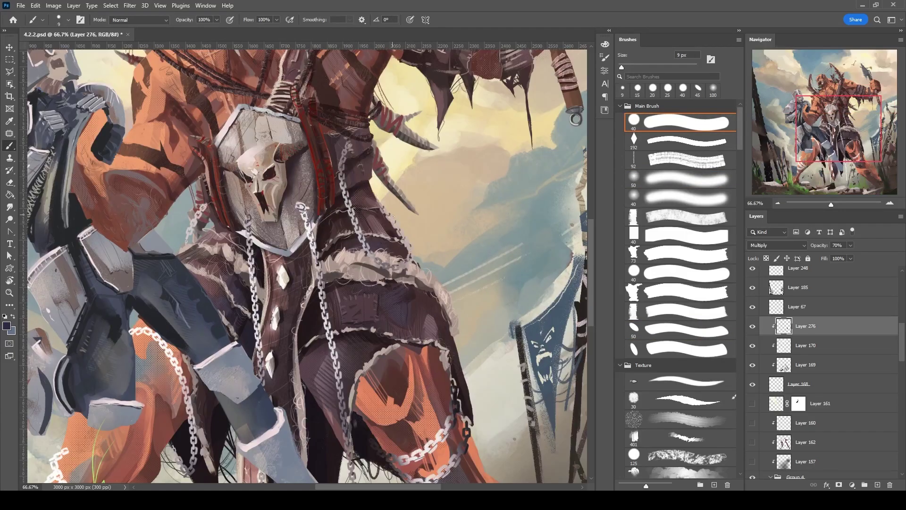
Continue the Layer 276 shading on the chains beside the knight's leg with the hard round brush at 8 to 15 px.
left_click(753, 365)
key("ctrl+z")
left_click_drag(398, 224, 351, 230)
key("e")
key("b")
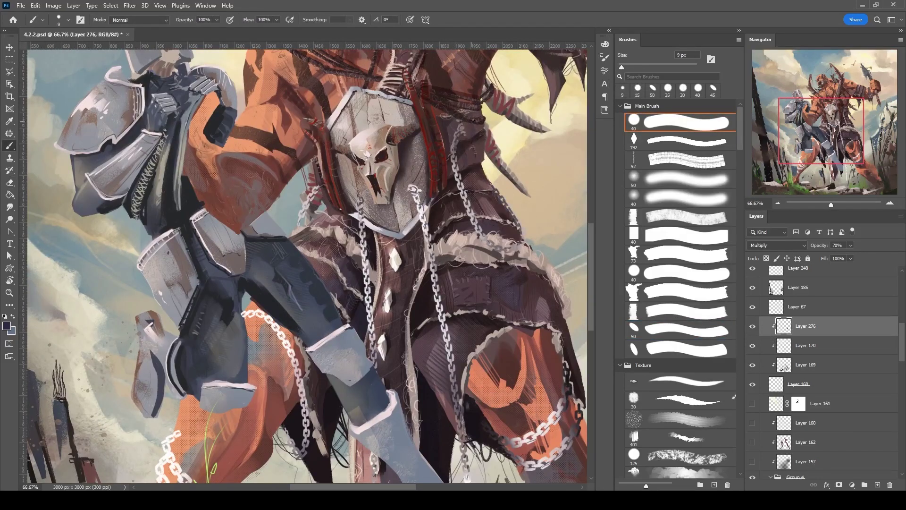
left_click_drag(252, 312, 301, 254)
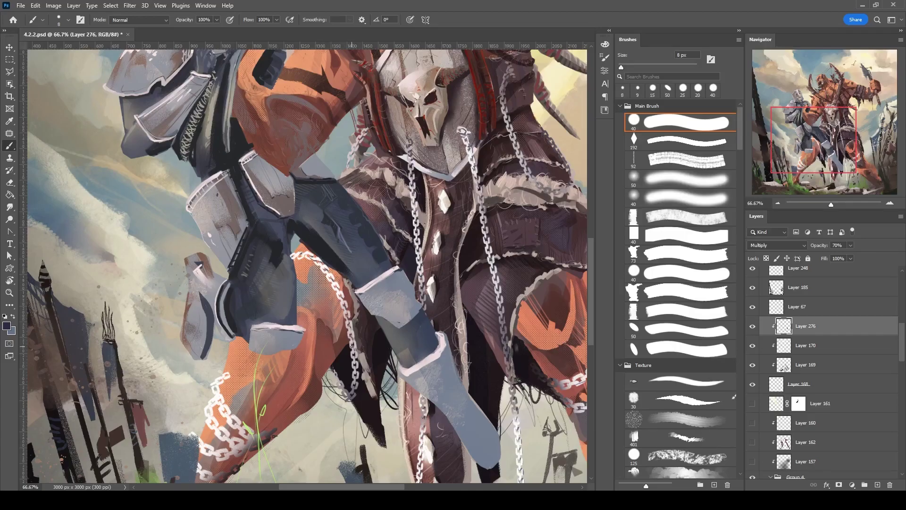
key("ctrl+minus")
key("ctrl+minus")
key("ctrl+minus")
key("ctrl+equal")
key("ctrl+equal")
key("bracketright")
key("bracketright")
key("bracketright")
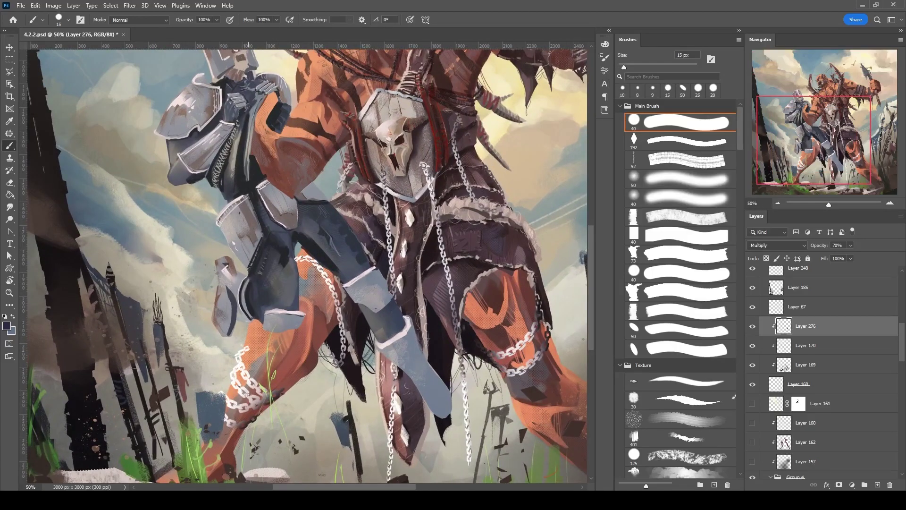
Merge Layers 168 to 276 into one chain layer and distort the chain around the orc's lower leg to fit.
key("e")
key("alt+bracketleft")
key("alt+bracketleft")
key("alt+bracketleft")
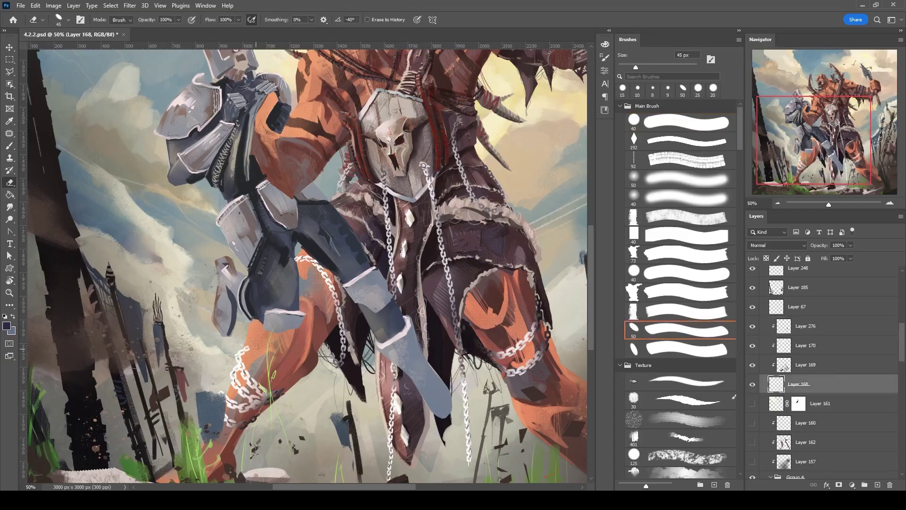
key("l")
key("shift+alt+bracketright")
key("shift+alt+bracketright")
key("shift+alt+bracketright")
key("ctrl+e")
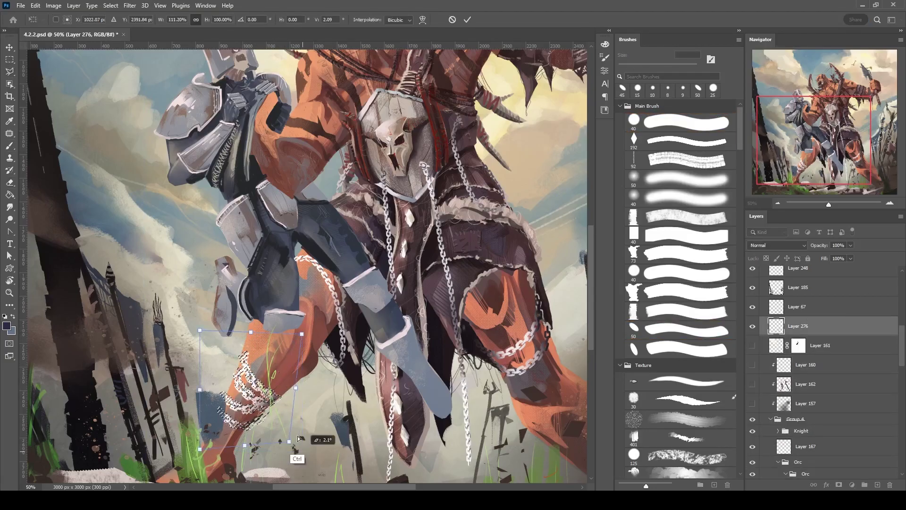
key("b")
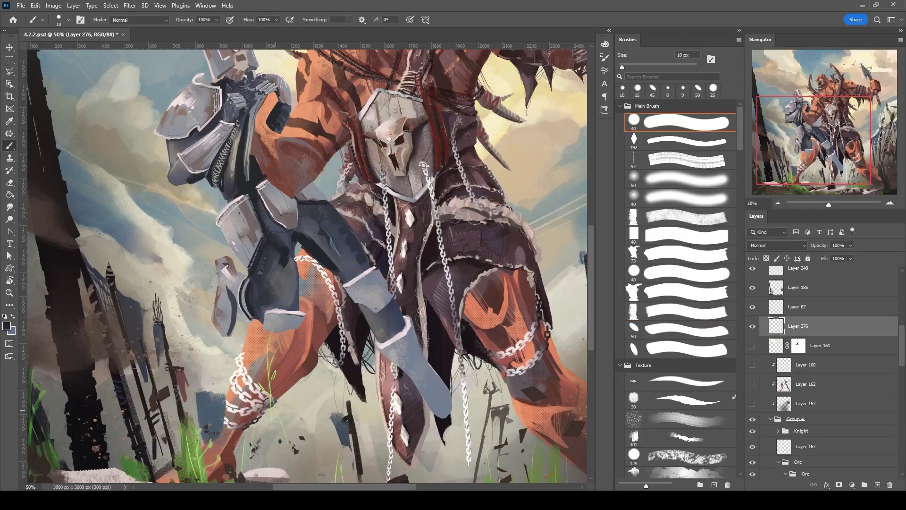
Look through the layer stack from the chain layer down to Layer 194 and back up to the Knight group's layers.
key("ctrl+minus")
key("ctrl+minus")
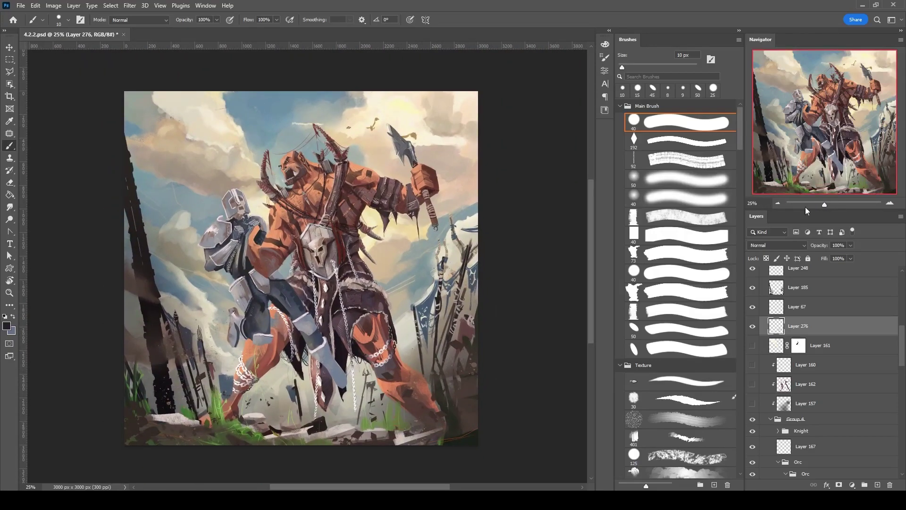
scroll(901, 347, "down", 2)
scroll(902, 347, "down", 3)
left_click(813, 297)
scroll(184, 172, "up", 2)
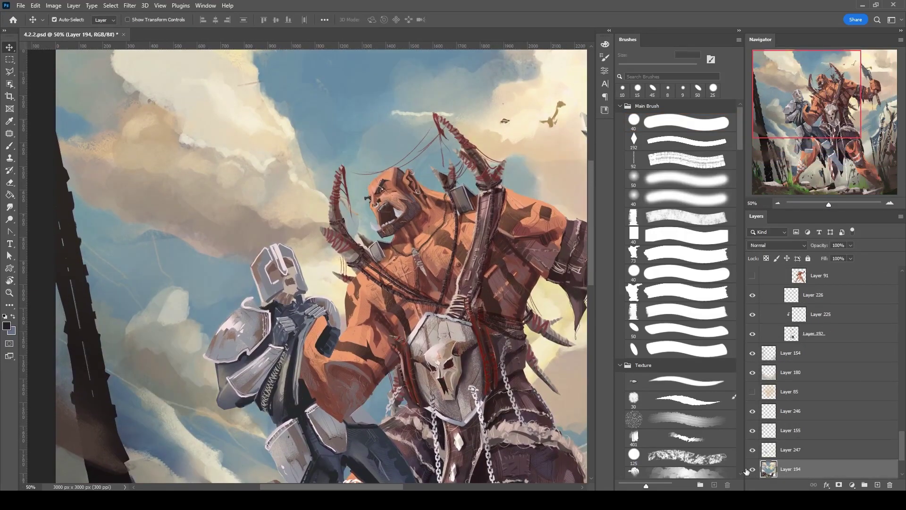
key("b")
key("v")
scroll(880, 410, "up", 5)
key("ctrl+minus")
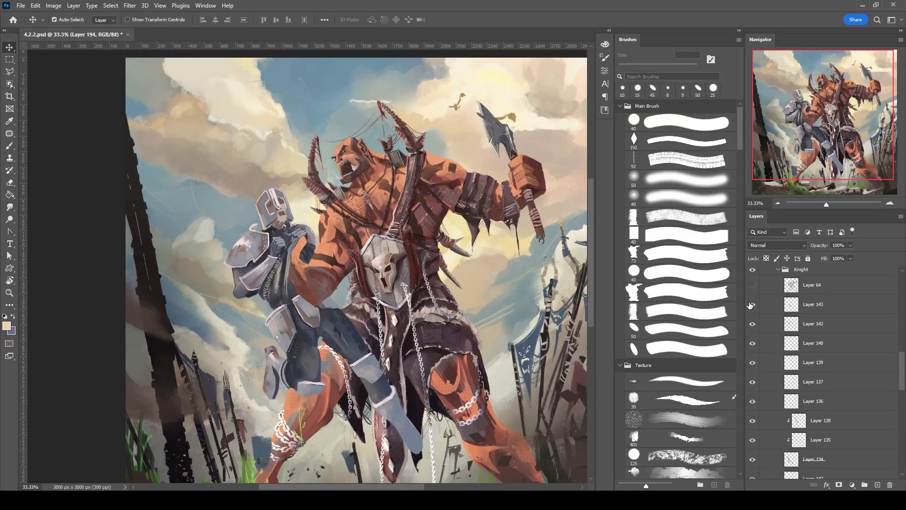
Add a new layer above Layer 138 in the Knight group and raise it above Layer 137.
left_click(753, 382)
left_click(752, 381)
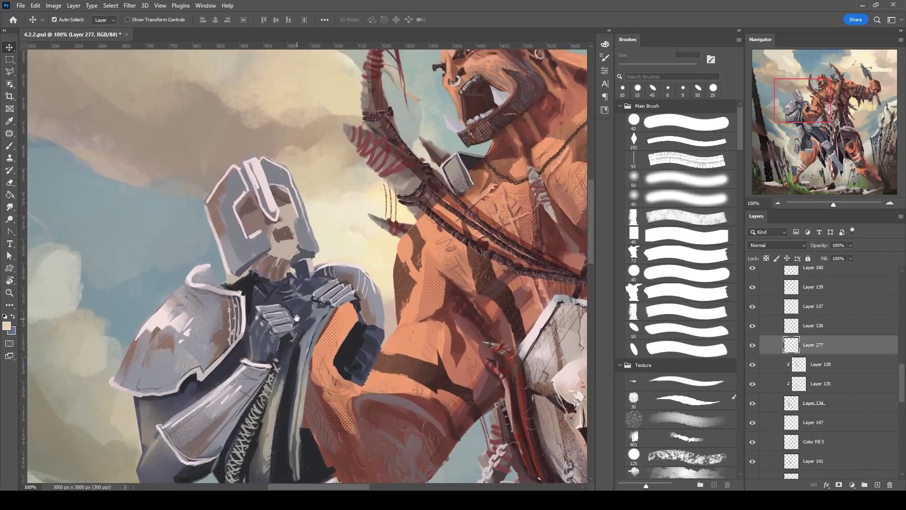
left_click_drag(192, 277, 218, 279)
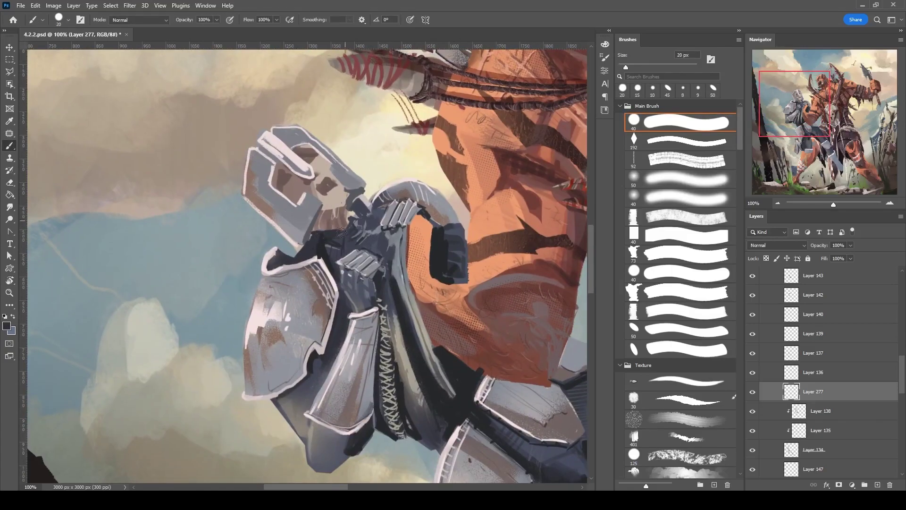
left_click_drag(314, 234, 354, 214)
key("ctrl+]")
key("ctrl+]")
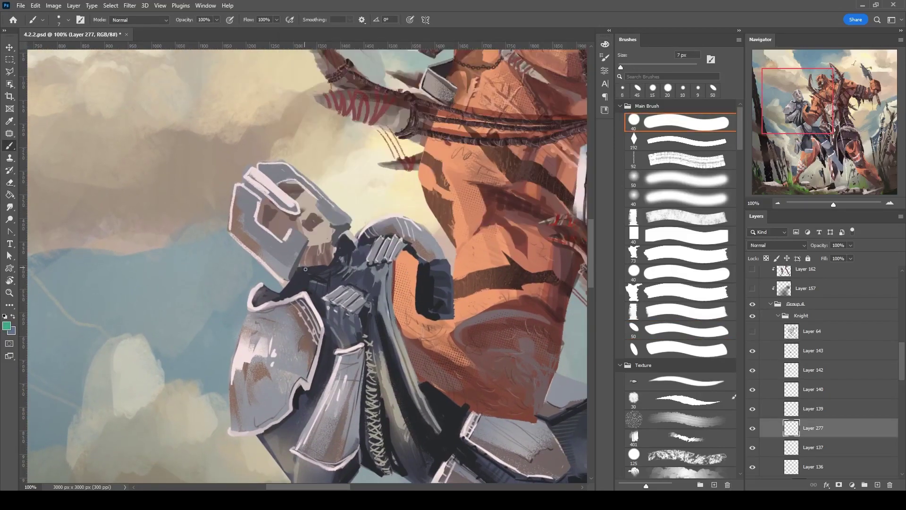
Paint small chainmail rings around the knight's neck below the helmet with the hard round brush at 3 to 4 px.
right_click(305, 269, "alt+shift")
key("bracketleft")
key("bracketleft")
key("bracketleft")
left_click_drag(337, 243, 348, 253)
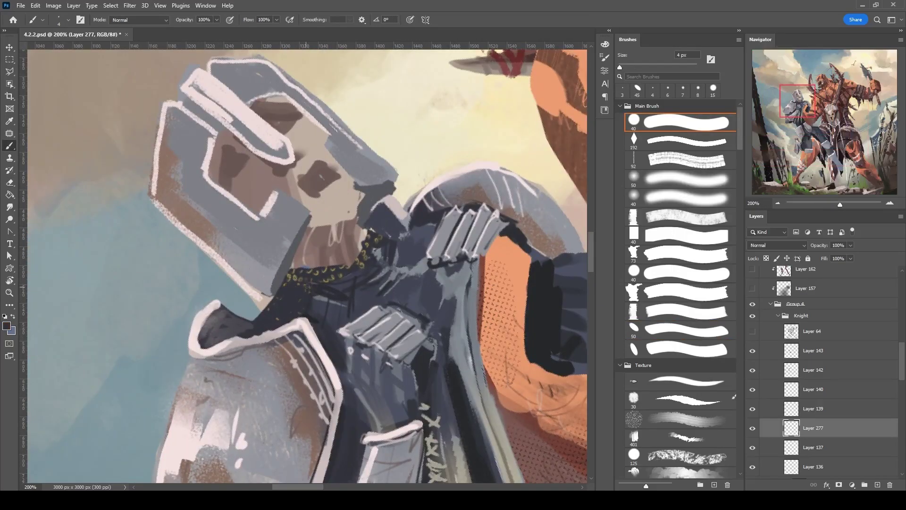
left_click(345, 295, "alt")
key("bracketleft")
left_click_drag(312, 297, 345, 337)
left_click_drag(398, 246, 342, 275)
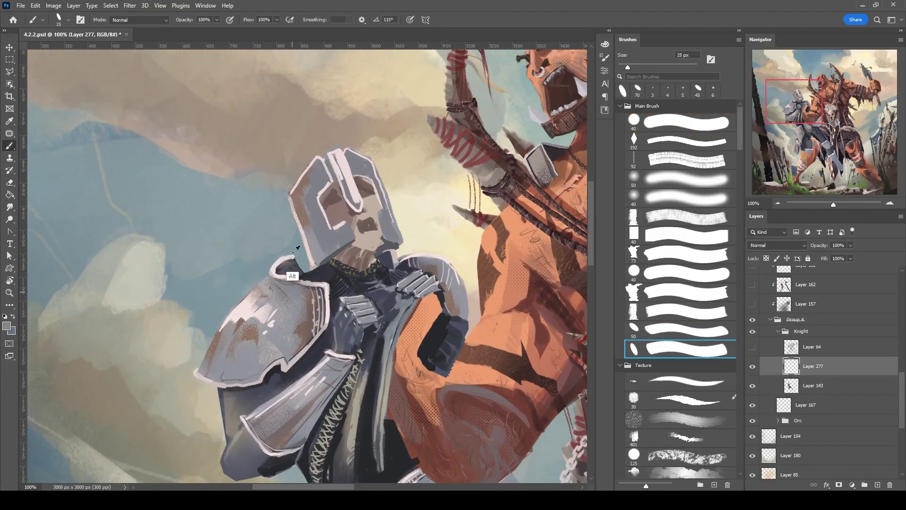
Repaint the helmet's side plate grey and line its outer edge and face opening with a thin light rim on Layer 277.
left_click(334, 176, "alt")
left_click_drag(317, 160, 291, 194)
left_click_drag(307, 251, 291, 202)
key("shift+comma")
left_click_drag(355, 237, 333, 218)
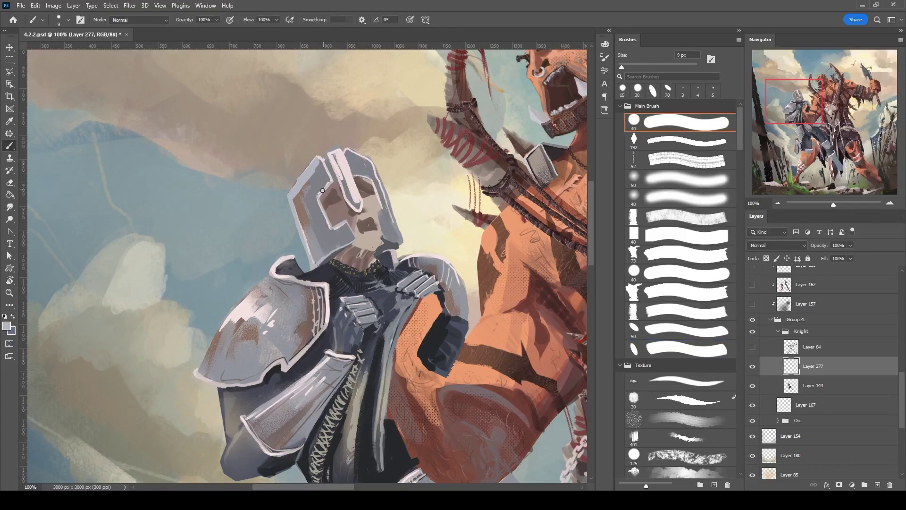
Add two new layers beneath Layer 277 and paint dark inner contour lines along the helmet's edges with the brush at 8 px.
key("shift+comma")
key("ctrl+shift+alt+n")
key("e")
key("b")
key("ctrl+shift+alt+n")
left_click_drag(316, 186, 330, 162)
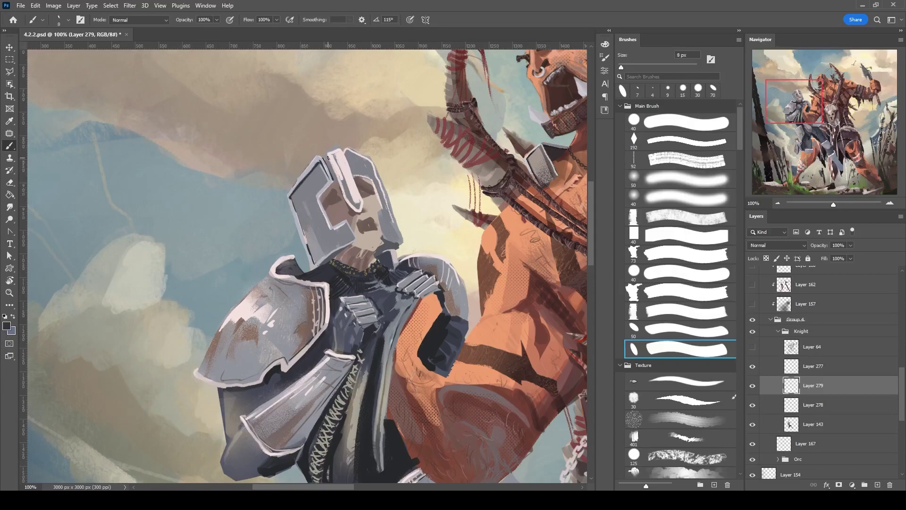
Clean up the knight's helmet edges with the Eraser on Layer 143, starting along the lower rim at 9 px.
key("alt+bracketleft")
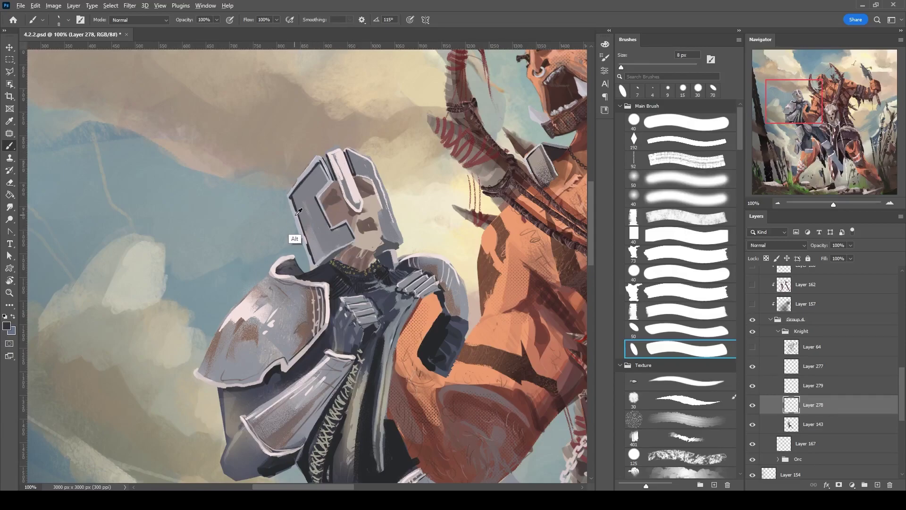
left_click(803, 385)
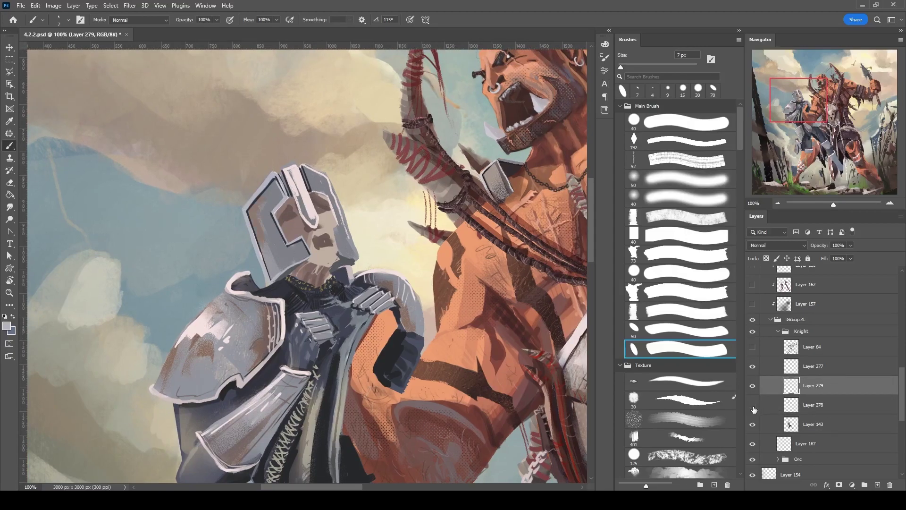
key("alt+bracketright")
key("e")
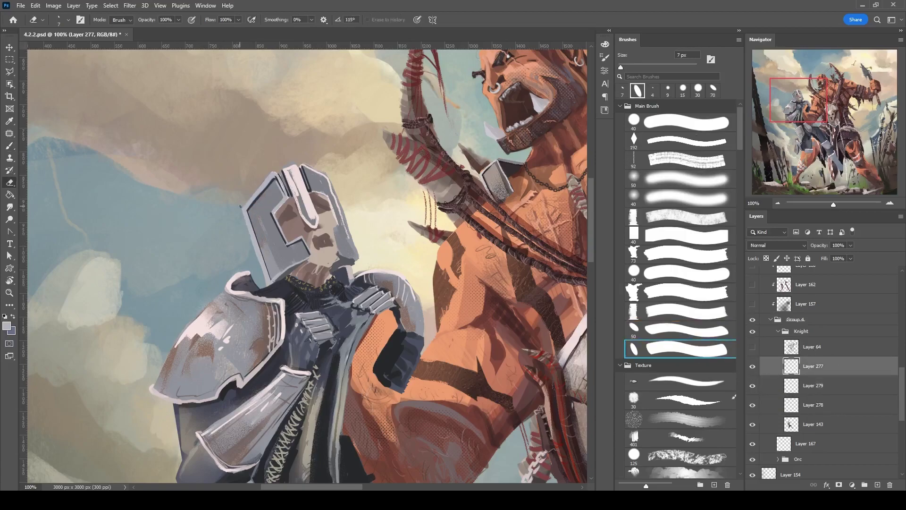
key("alt+bracketleft")
key("alt+bracketleft")
key("alt+bracketleft")
left_click_drag(264, 283, 291, 270)
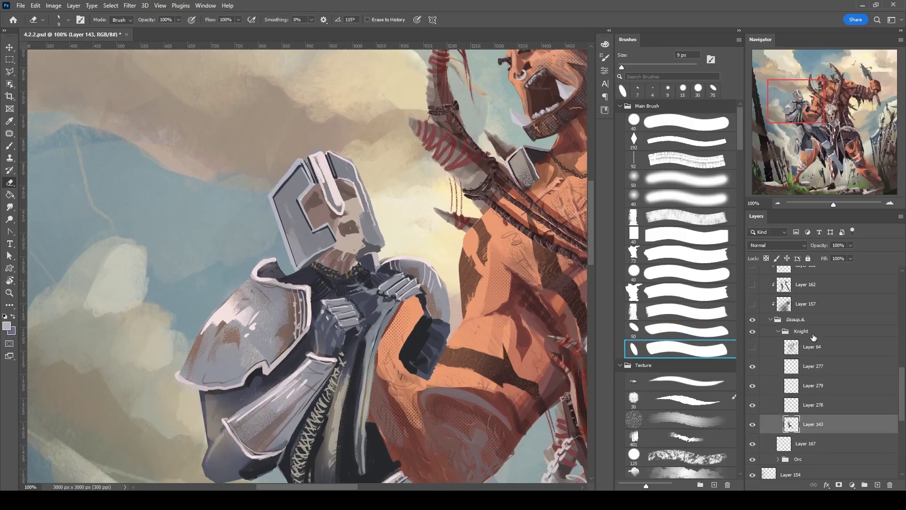
key("alt+bracketright")
key("alt+bracketleft")
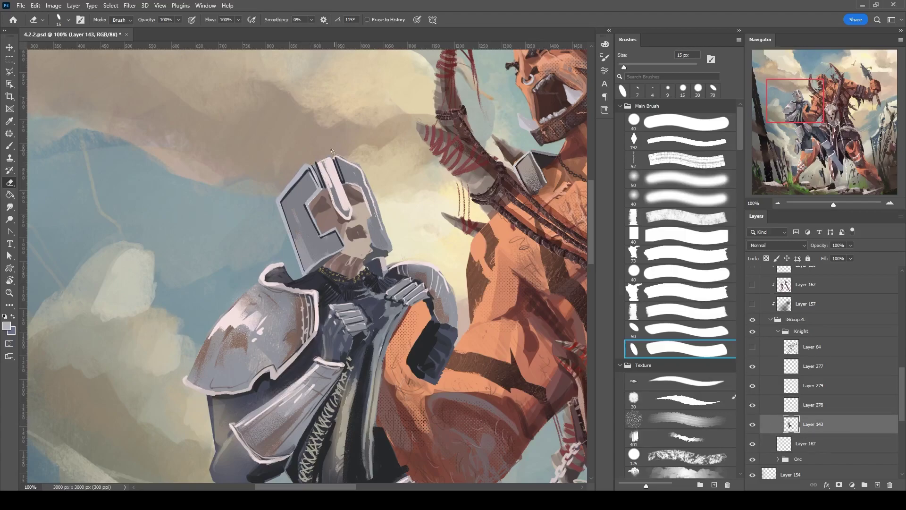
Paint a speckled metal texture over the helmet's side plate on Layer 279.
left_click(761, 391)
key("b")
key("bracketleft")
key("bracketleft")
key("bracketleft")
key("bracketleft")
key("bracketleft")
key("bracketleft")
key("bracketleft")
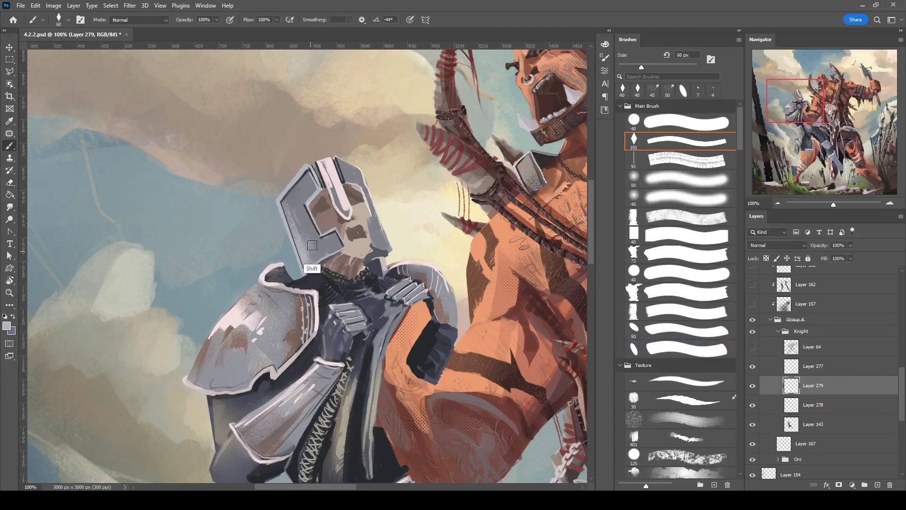
Add a new layer above Layer 279 and paint rusty brown patches on the helmet's side plate with the diamond-shaped brush.
left_click(300, 207, "alt")
key("ctrl+shift+alt+n")
key("comma")
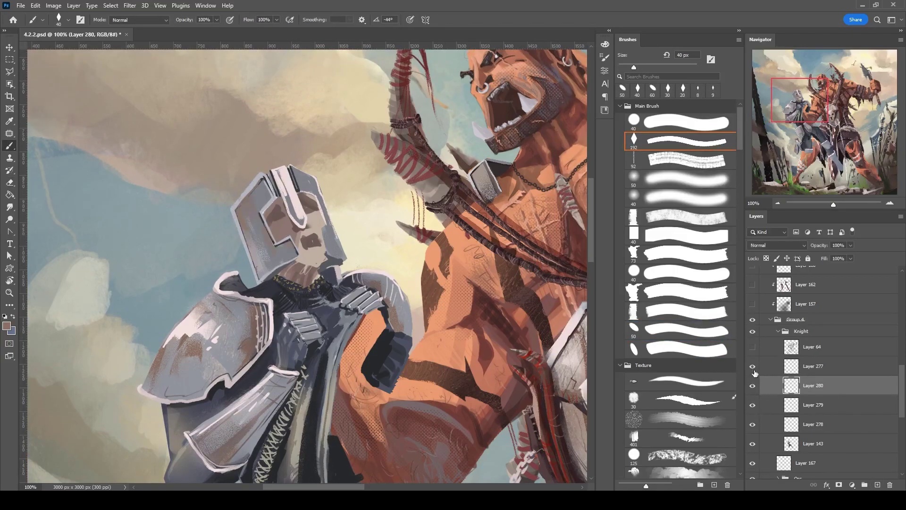
Paint fine lines on the helmet's upper side plate with a 2 px brush and repaint the nose guard plain grey on Layer 277.
left_click(758, 371)
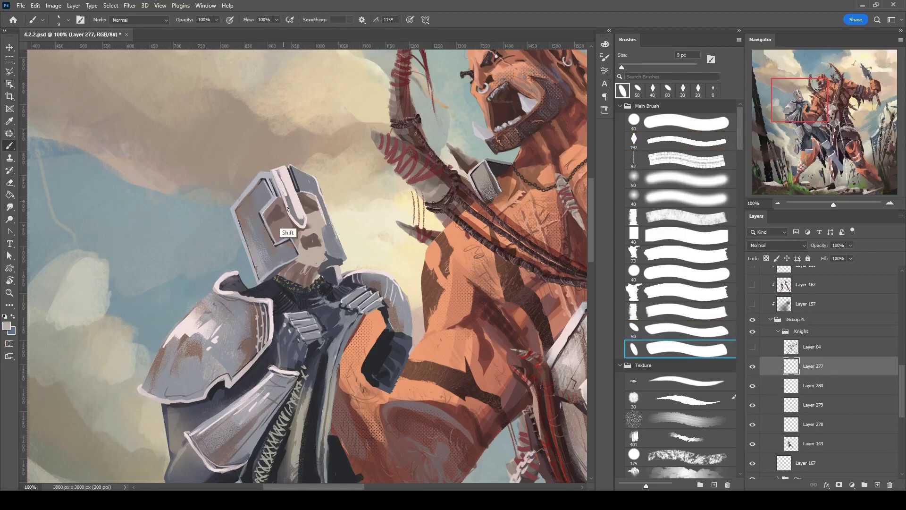
key("bracketleft")
key("bracketleft")
key("bracketleft")
key("bracketleft")
key("bracketleft")
key("bracketleft")
key("bracketleft")
left_click_drag(274, 178, 263, 211)
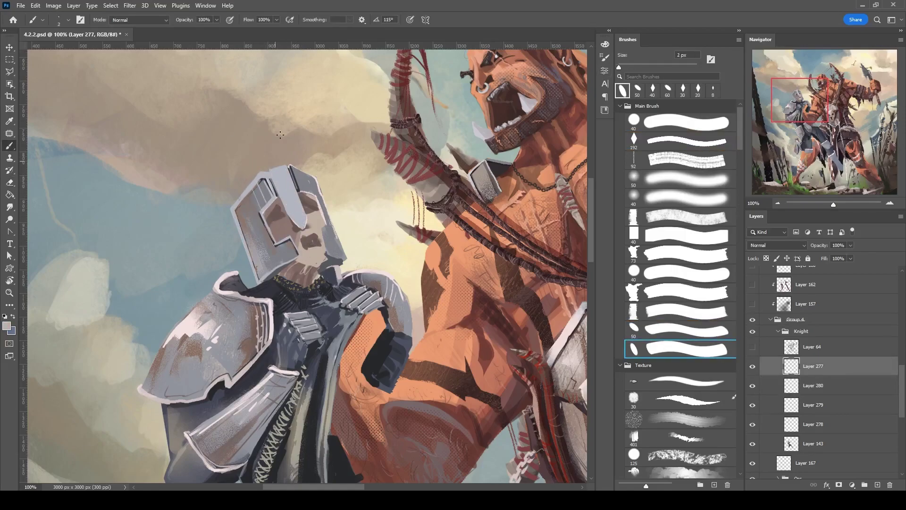
key("bracketright")
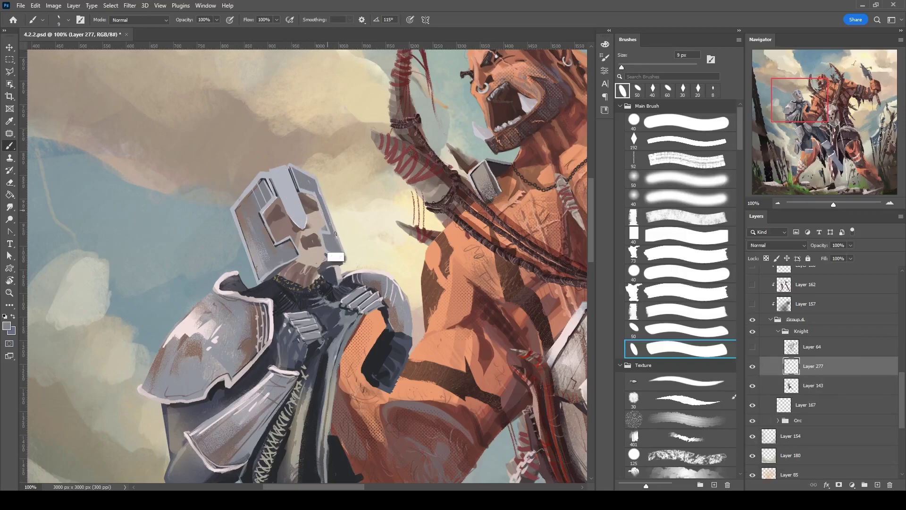
Add a new layer between Layer 277 and Layer 143 and switch to the diamond-shaped brush to repaint the knight's face.
key("ctrl+shift+alt+n")
key("bracketright")
key("bracketright")
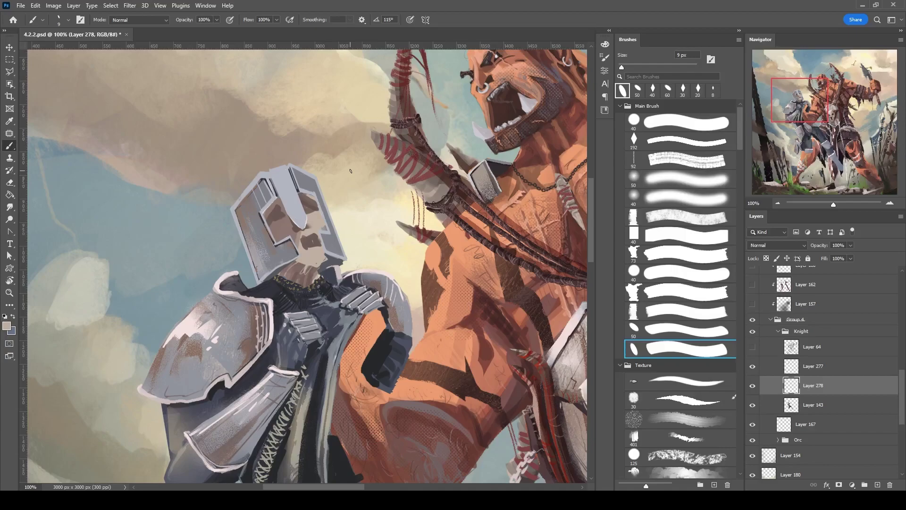
left_click(634, 140)
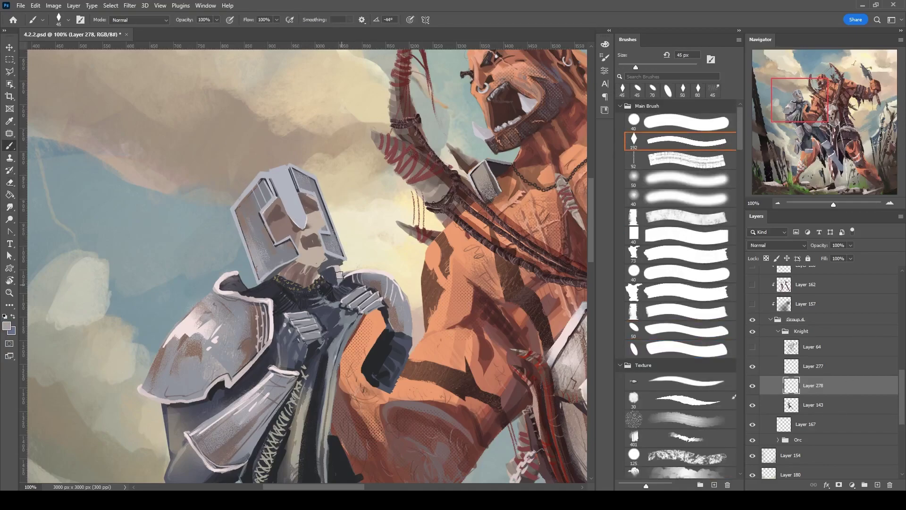
key("ctrl+z")
key("ctrl+shift+z")
Rework the skin tones around the knight's mouth and chin with the diamond-shaped brush at about 20 px.
left_click_drag(416, 227, 323, 241)
key("bracketleft")
key("bracketleft")
key("alt+bracketleft")
key("bracketright")
key("bracketright")
key("bracketright")
key("bracketright")
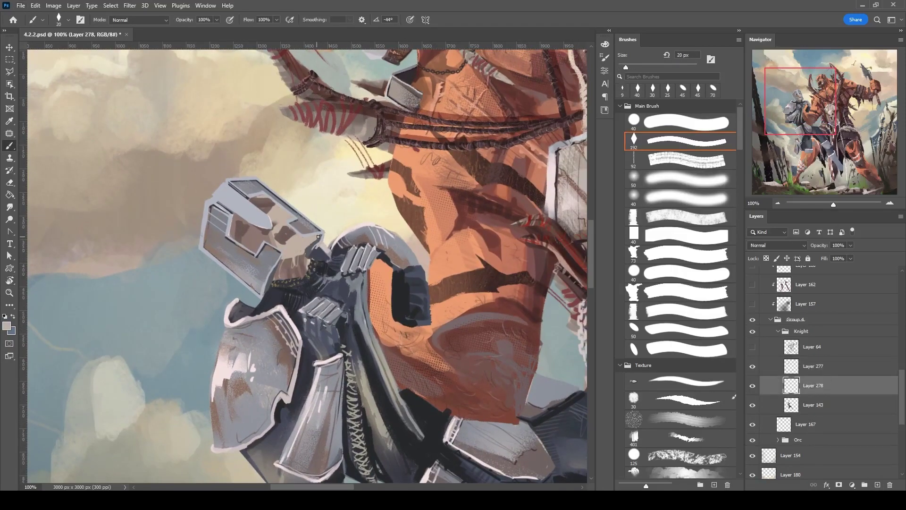
Add a layer for fine 10 px face detail, and return to the layer below to reshape the mouth at 35 px.
key("ctrl+shift+alt+n")
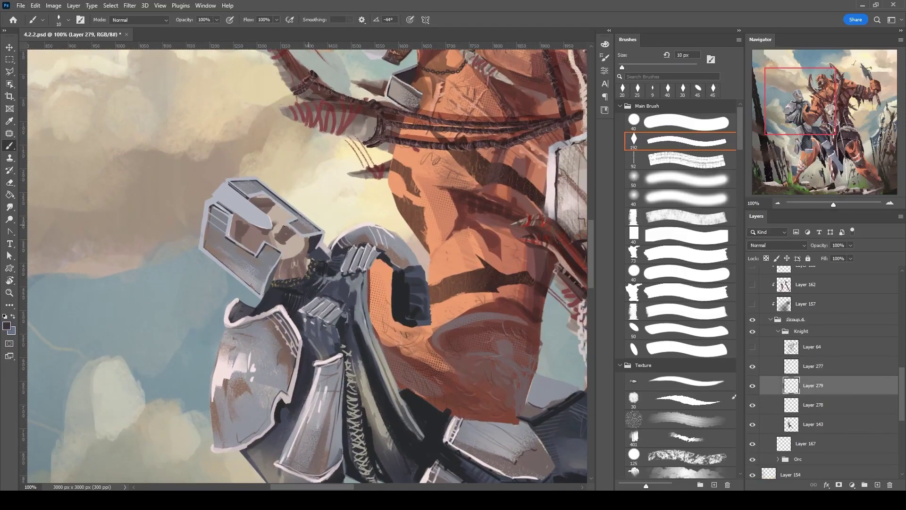
left_click_drag(309, 239, 323, 266)
key("alt+bracketleft")
key("bracketright")
key("bracketright")
key("bracketright")
key("bracketright")
key("bracketright")
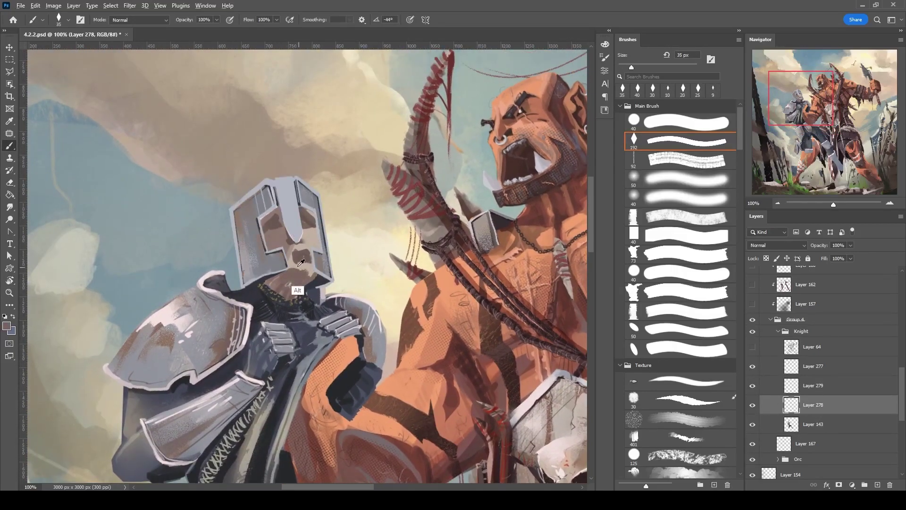
Paint over the old mouth with skin tone and redraw the knight's lips and jaw shadow with the angled oval brush at 7 to 15 px.
key("period")
left_click_drag(280, 296, 368, 317)
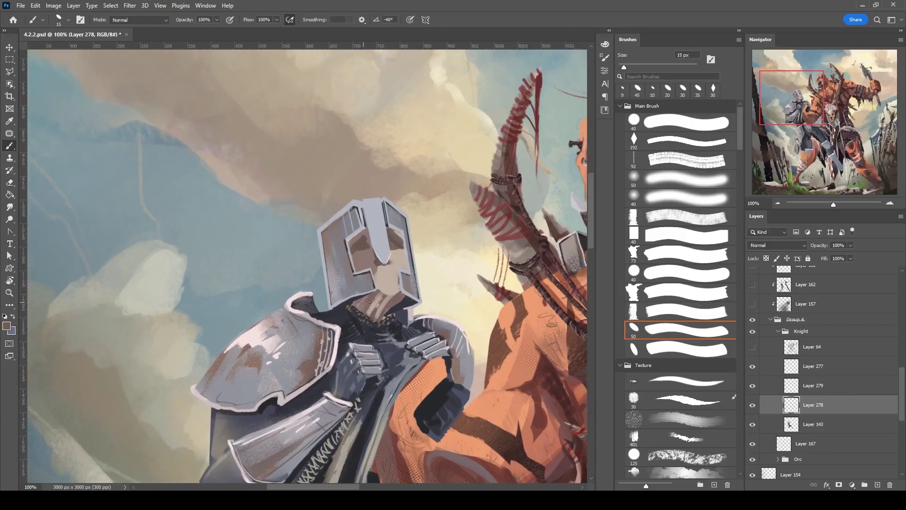
key("bracketleft")
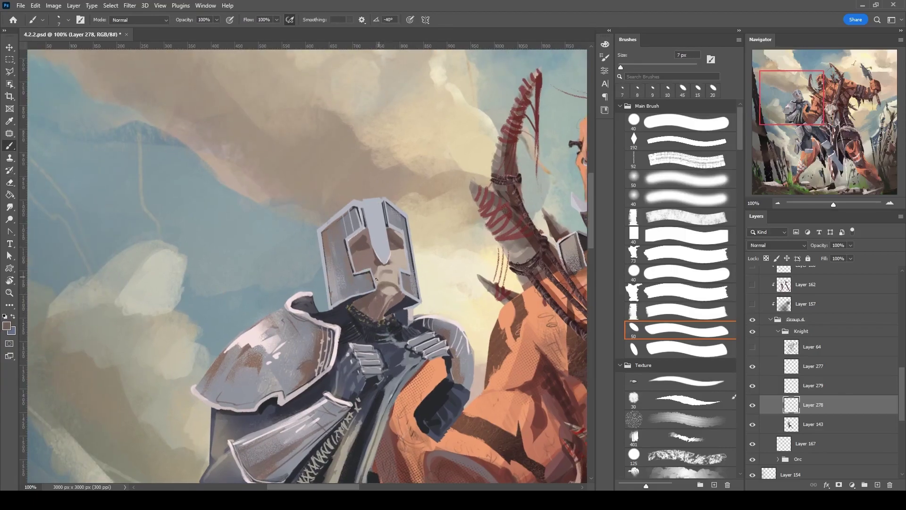
key("bracketright")
left_click_drag(365, 282, 382, 246)
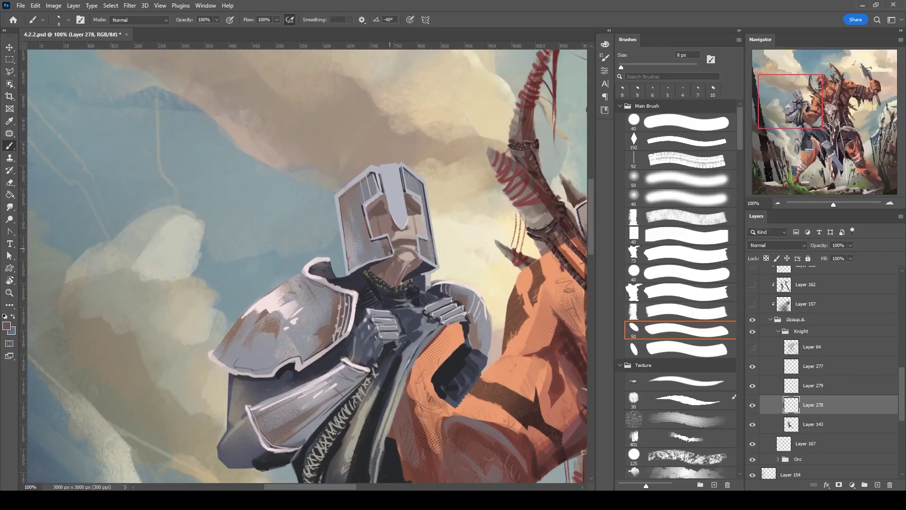
key("bracketleft")
key("bracketright")
mouse_move(505, 236)
left_mouse_down()
mouse_move(406, 211)
mouse_move(382, 263)
left_mouse_up()
key("bracketright")
left_click(399, 271, "alt")
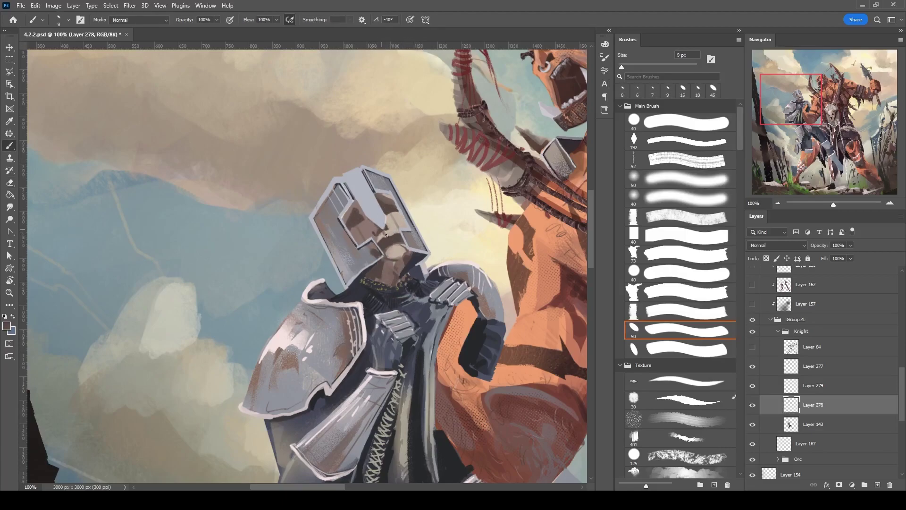
Add a new layer and paint the knight's clenched teeth in light grey with the oval brush at about 5 px.
left_click(878, 485)
key("ctrl+plus")
key("bracketleft")
key("bracketleft")
key("bracketleft")
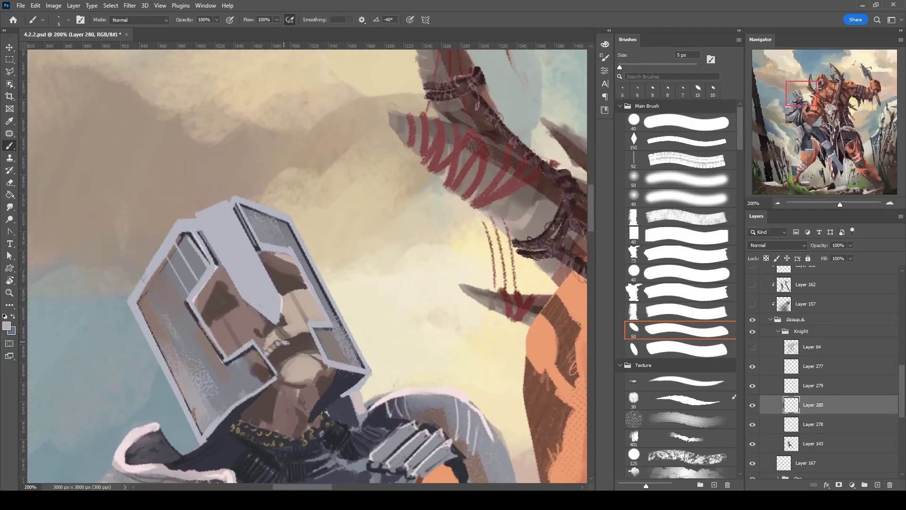
Paint lighter skin tones on the knight's nose and cheek with the hard round brush, starting at 20 px.
left_click(680, 122)
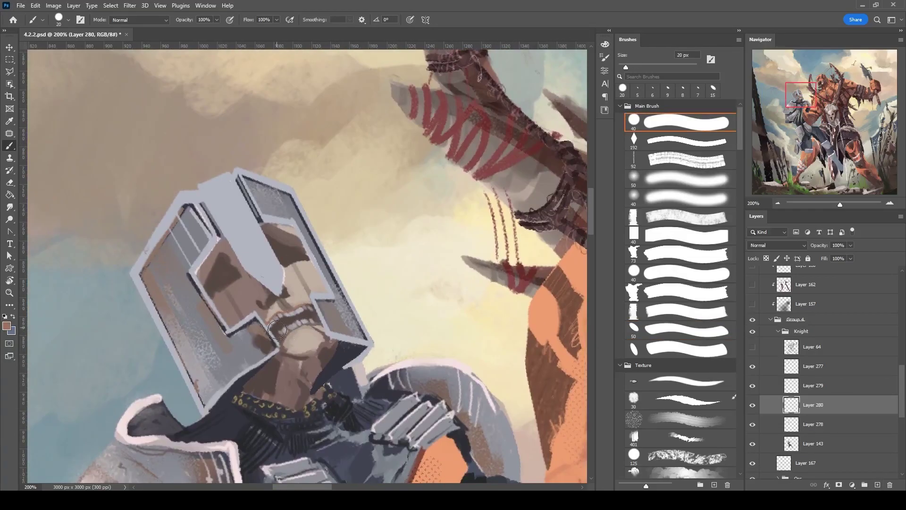
left_click(304, 288, "alt")
mouse_move(303, 288)
left_mouse_down()
mouse_move(293, 283)
mouse_move(302, 274)
left_mouse_up()
key("bracketleft")
key("bracketleft")
key("bracketleft")
key("bracketleft")
key("bracketleft")
Extend the warm peach light over the knight's chin and neck, varying the hard round brush up to 20 px.
left_click_drag(269, 308, 330, 242)
key("bracketleft")
key("bracketleft")
key("bracketleft")
key("bracketleft")
mouse_move(445, 216)
left_mouse_down()
mouse_move(523, 212)
mouse_move(471, 198)
left_mouse_up()
right_click(435, 156, "alt+shift")
key("bracketright")
key("bracketright")
key("bracketright")
key("bracketright")
key("bracketright")
key("bracketright")
left_click_drag(380, 278, 354, 312)
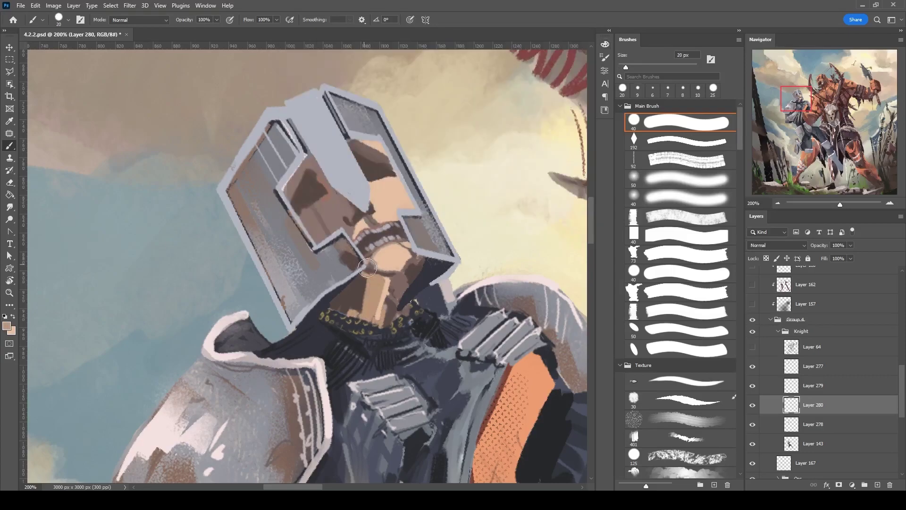
key("bracketleft")
key("bracketleft")
Check Layer 143 against the painted face and refine the shadows around the knight's mouth and neck on the face layers.
key("ctrl+minus")
left_click(763, 443)
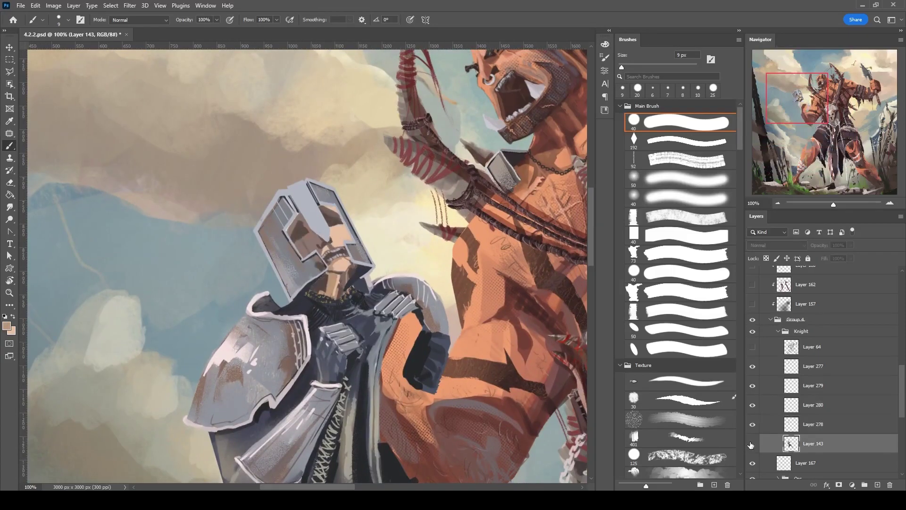
left_click(354, 283, "alt")
key("alt+bracketright")
key("alt+bracketright")
key("alt+bracketright")
mouse_move(412, 197)
left_mouse_down()
mouse_move(425, 221)
mouse_move(411, 226)
left_mouse_up()
key("bracketright")
key("bracketright")
key("alt+bracketleft")
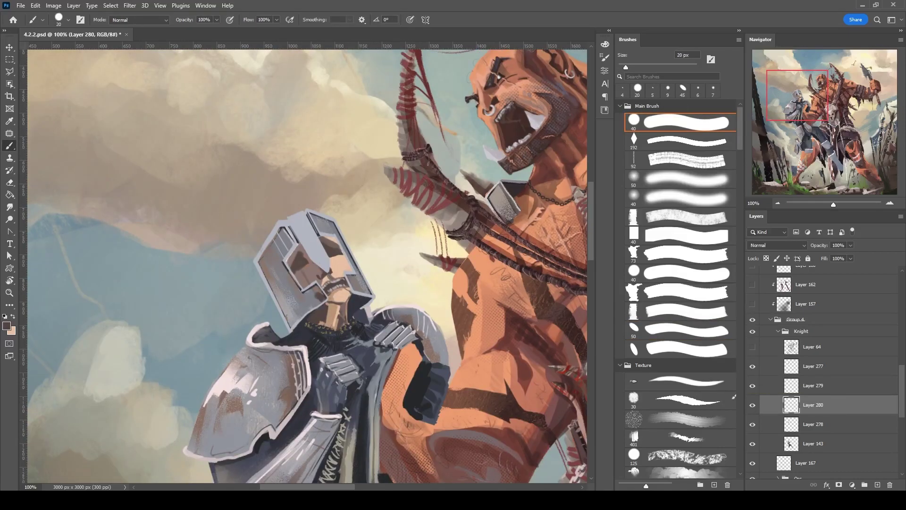
Add a new layer and paint the eyes and surrounding skin inside the visor with the angled oval brush at about 8 px.
scroll(680, 284, "down", 1)
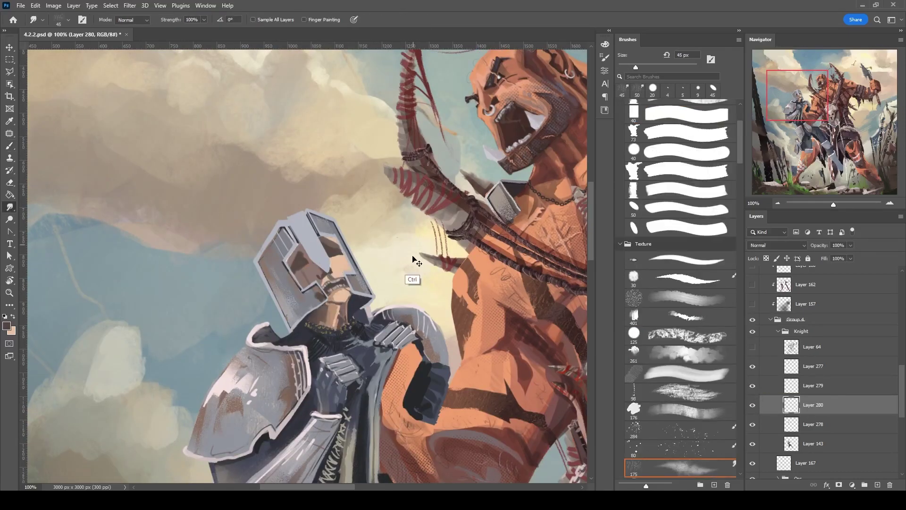
key("ctrl+shift+alt+n")
left_click(687, 317)
key("bracketleft")
key("bracketleft")
key("bracketleft")
key("bracketleft")
left_click_drag(333, 238, 359, 288)
left_click_drag(307, 270, 314, 281)
right_click(331, 264, "alt+shift")
key("bracketleft")
key("bracketleft")
key("bracketleft")
mouse_move(307, 279)
left_mouse_down()
mouse_move(320, 284)
mouse_move(315, 296)
left_mouse_up()
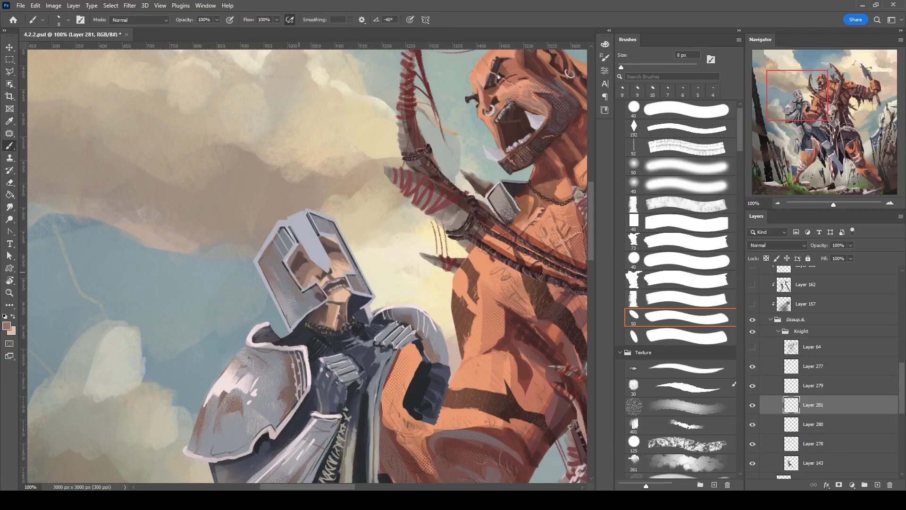
Add another layer for detail around the eyes and helmet, and set the angled oval brush to 50 px.
key("ctrl+shift+alt+n")
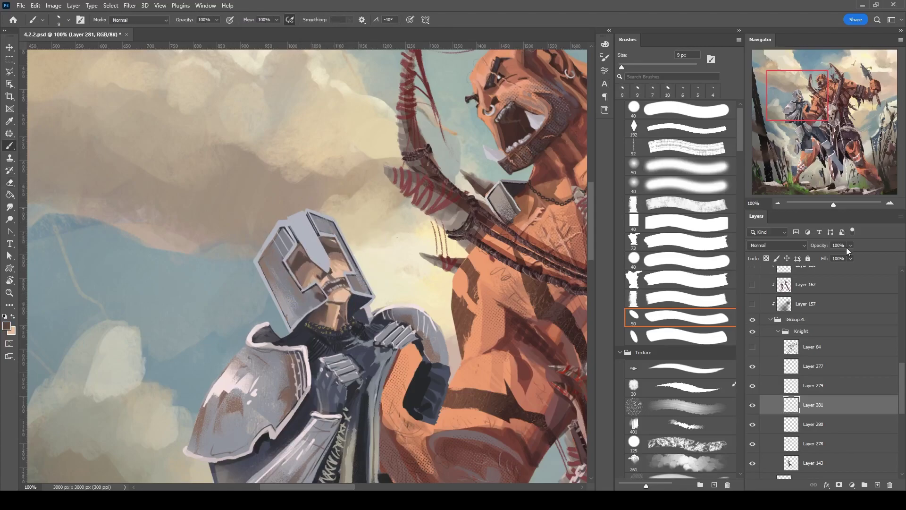
left_click_drag(331, 255, 367, 247)
left_click(297, 263, "alt")
left_click(680, 110)
left_click(680, 316)
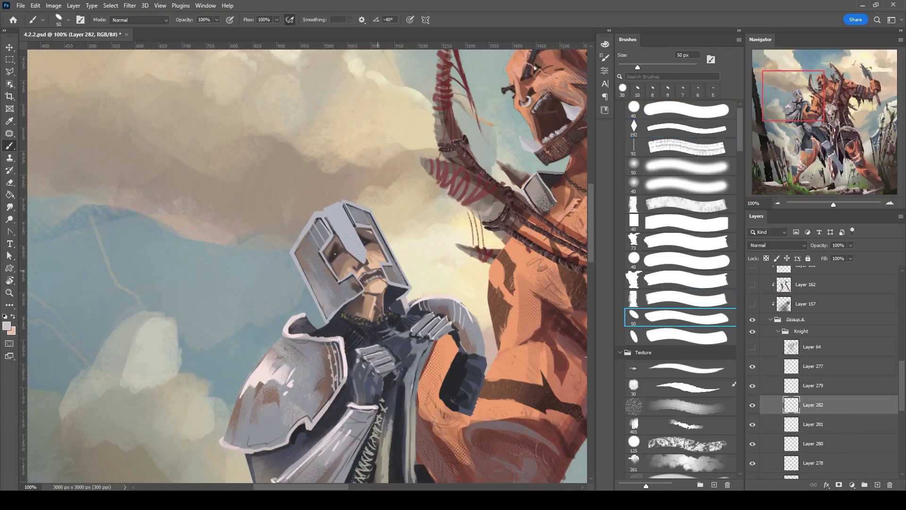
Add a new layer for helmet shading and set it to Multiply at 70% opacity.
key("ctrl+minus")
key("ctrl+shift+alt+n")
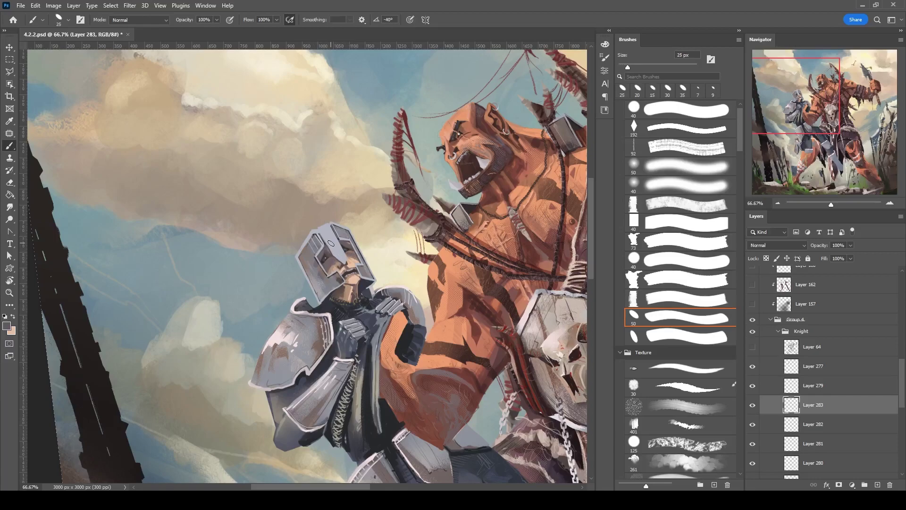
key("e")
key("b")
key("bracketright")
left_click(776, 245)
left_click(765, 271)
key("7")
Shade the knight's helmet and neck on the Multiply layer with the oval brush, and clean up the edges with the Eraser.
key("e")
key("bracketright")
key("bracketright")
key("bracketright")
key("bracketright")
key("bracketright")
key("bracketright")
key("bracketright")
key("bracketright")
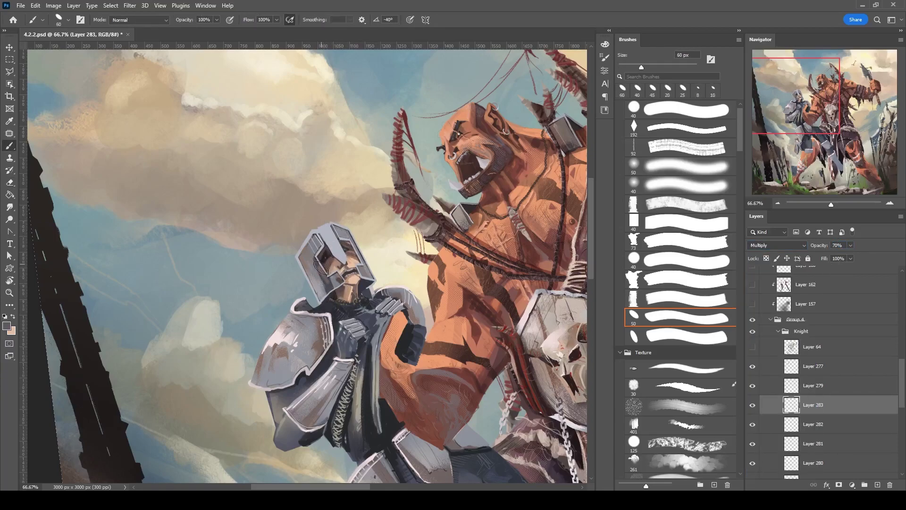
key("b")
key("bracketleft")
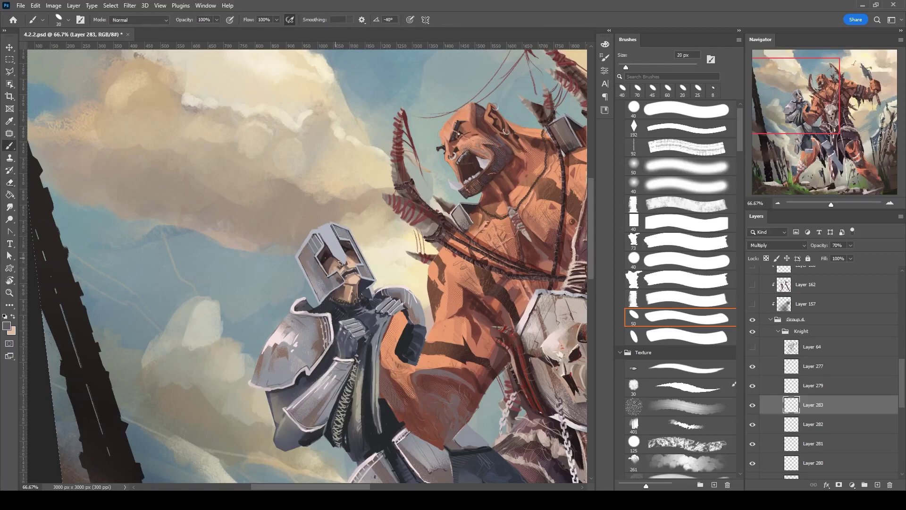
key("bracketright")
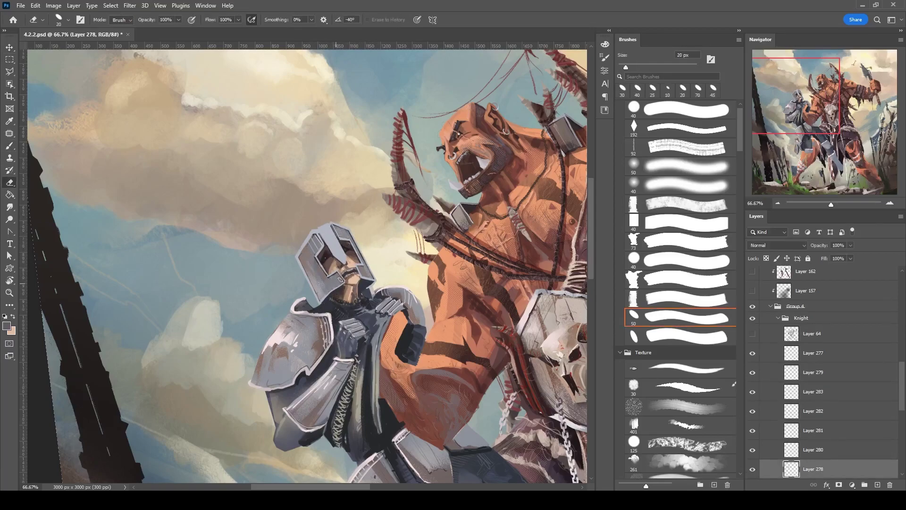
Raise the Multiply layer above Layer 279 and continue the helmet and collar shading with the oval brush at 10 to 15 px.
left_click_drag(343, 291, 316, 257)
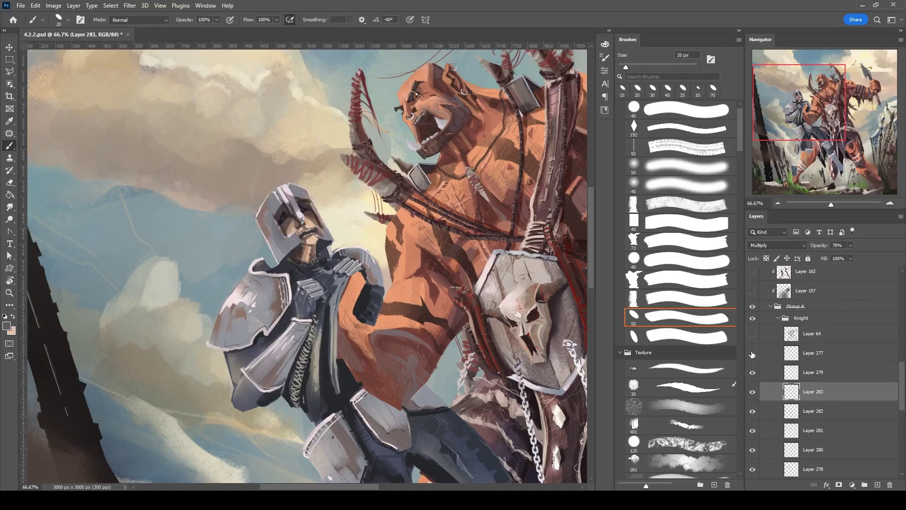
key("ctrl+bracketright")
key("bracketright")
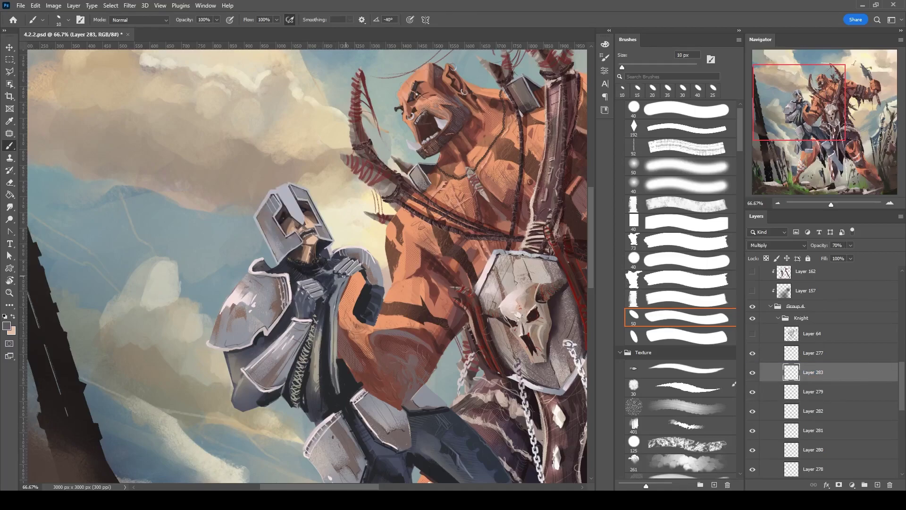
key("bracketleft")
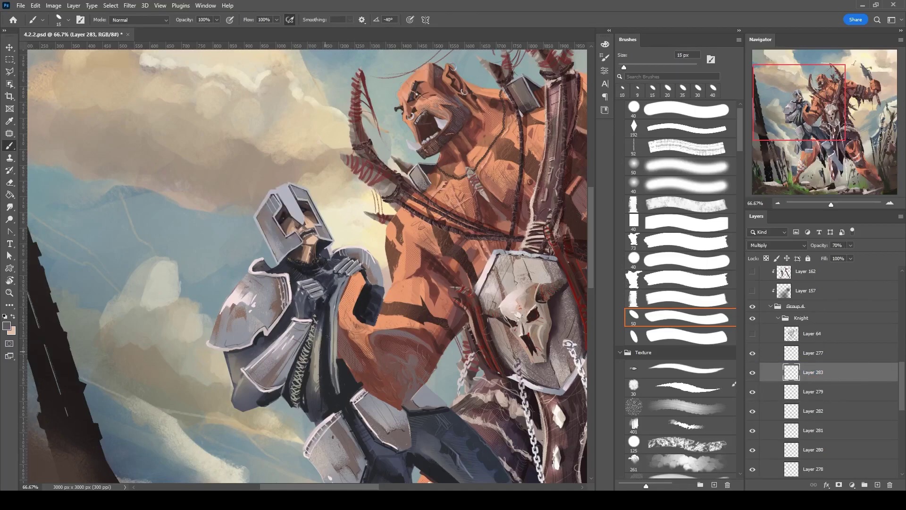
key("r")
key("b")
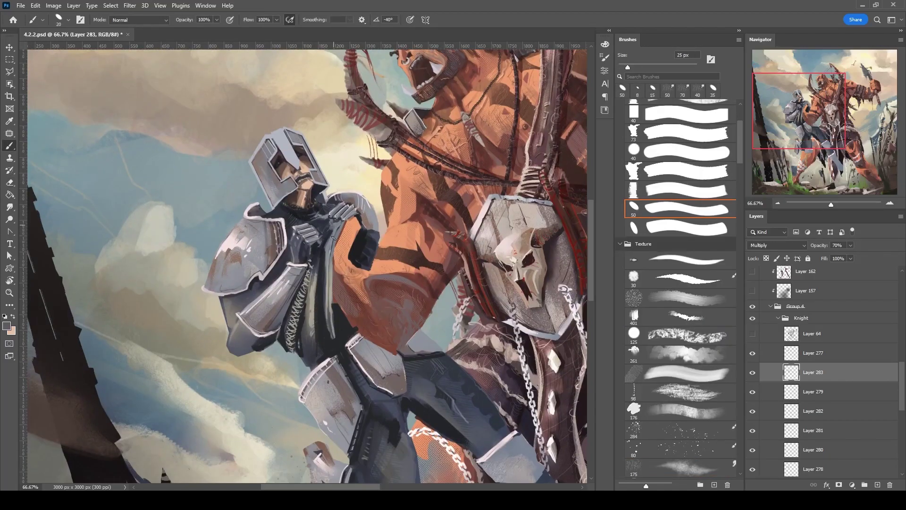
Paint finer Multiply shadows on the knight's torso and arm armour with the oval brush at about 9 px.
mouse_move(391, 282)
left_mouse_down()
mouse_move(386, 228)
mouse_move(366, 210)
left_mouse_up()
key("bracketleft")
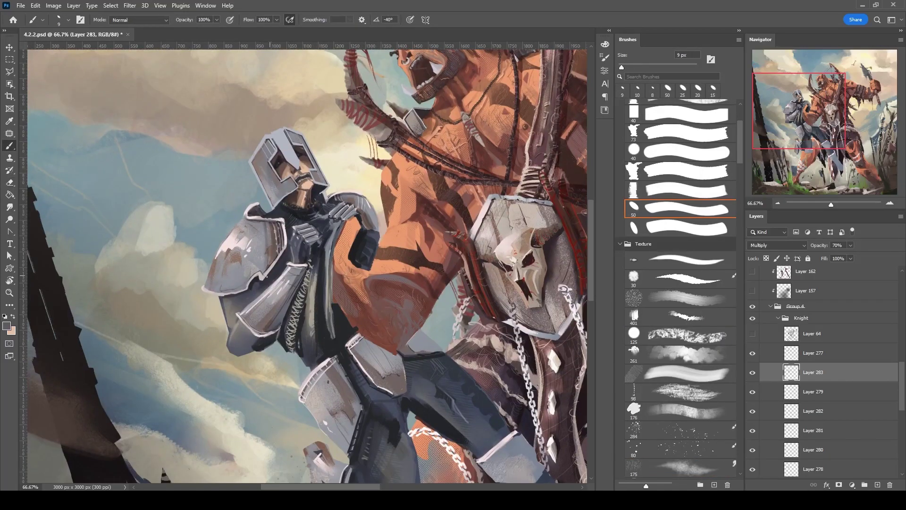
left_click_drag(283, 269, 269, 203)
key("bracketleft")
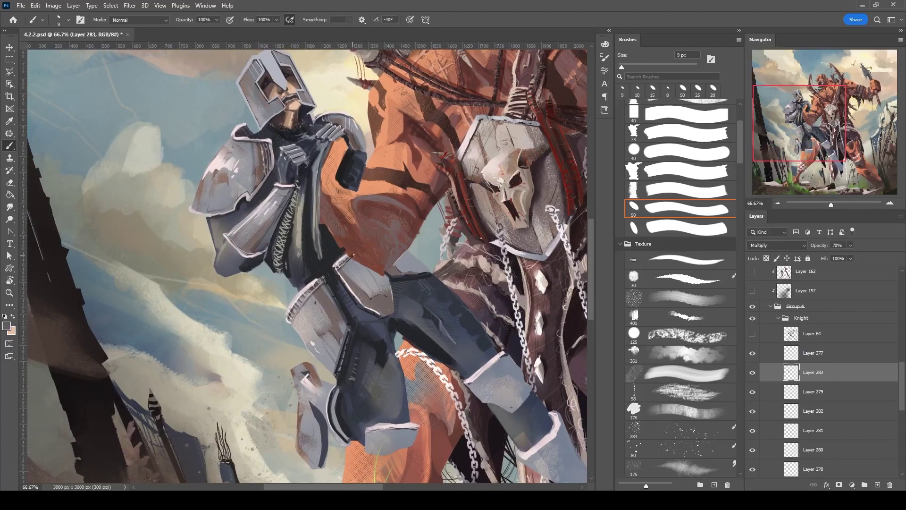
Shade the knight's thigh plates and legs with a larger oval brush.
key("bracketright")
key("bracketright")
key("bracketright")
left_click_drag(420, 351, 460, 288)
left_click_drag(349, 336, 356, 407)
key("bracketright")
key("bracketright")
key("bracketright")
key("bracketright")
mouse_move(497, 194)
left_mouse_down()
mouse_move(391, 321)
mouse_move(425, 189)
mouse_move(466, 156)
mouse_move(451, 132)
left_mouse_up()
Refine the shading and edge details on the knight's armour with a smaller brush.
key("bracketleft")
key("bracketleft")
key("bracketleft")
key("bracketleft")
key("bracketleft")
key("bracketleft")
mouse_move(212, 405)
left_mouse_down()
mouse_move(221, 357)
mouse_move(328, 321)
mouse_move(363, 267)
mouse_move(326, 222)
left_mouse_up()
Add halftone dot texture to the knight's tunic and trousers with an 80 to 150 px texture brush, and erase the excess.
scroll(307, 264, "up", 2)
scroll(803, 354, "down", 3)
left_click(765, 319)
key("bracketleft")
key("bracketleft")
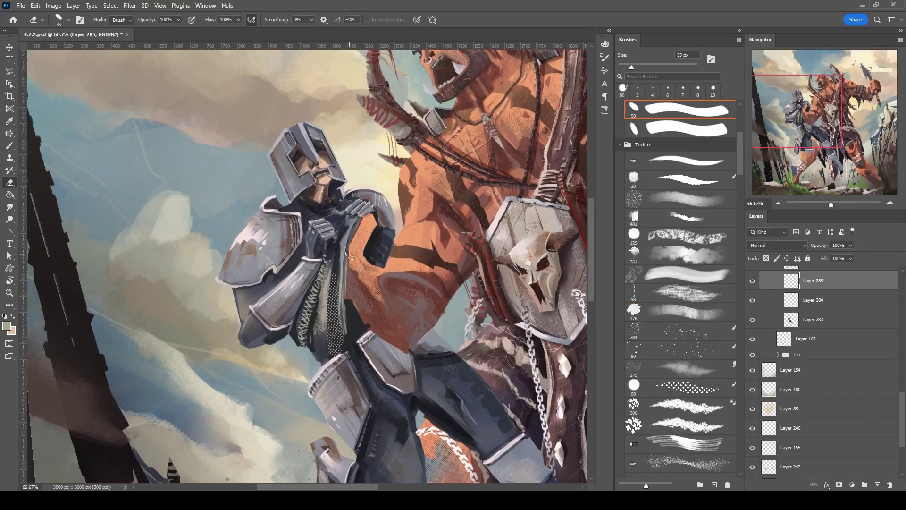
key("b")
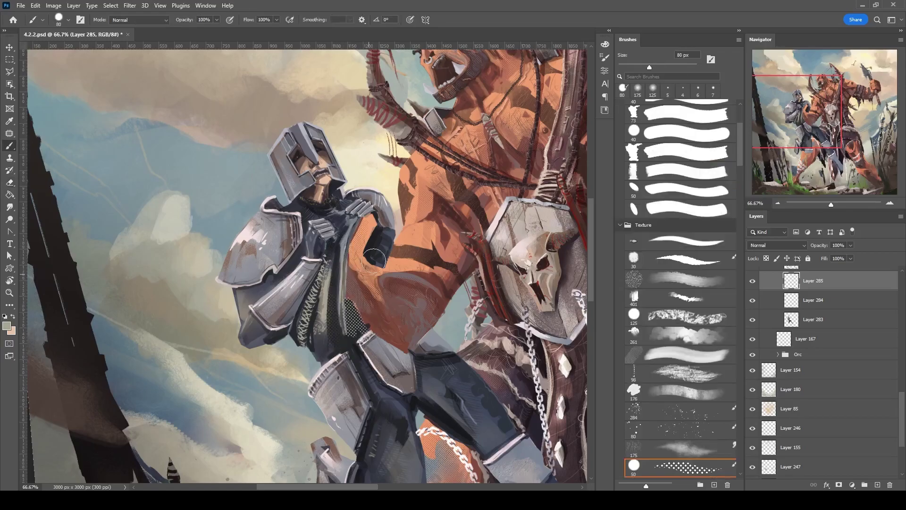
key("e")
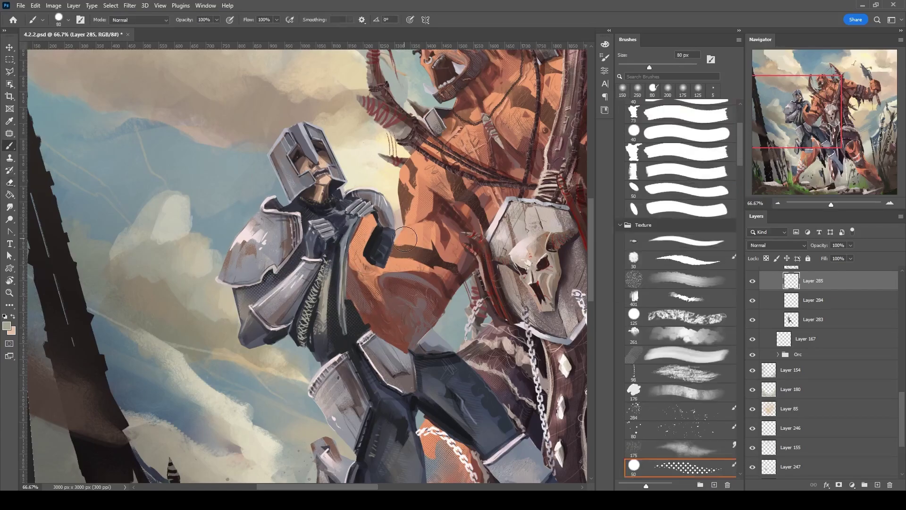
scroll(409, 281, "down", 5)
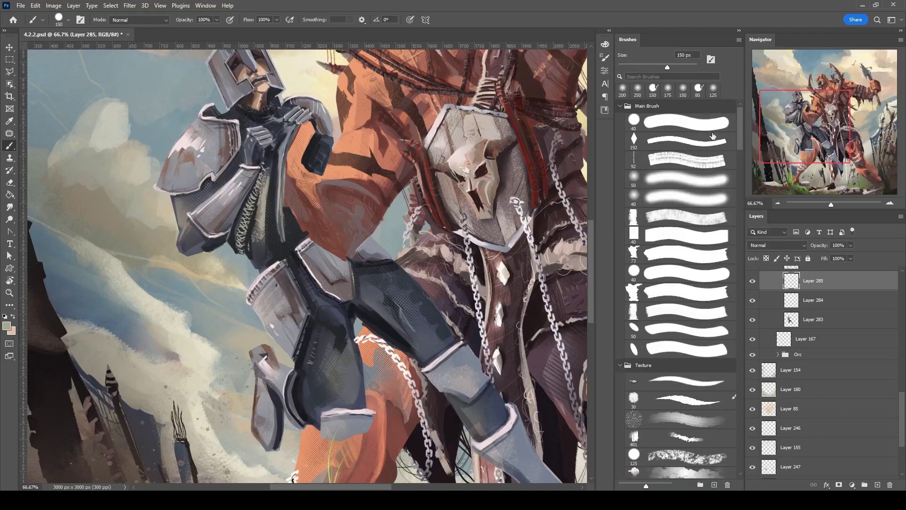
Add a new layer and refine the edges of the knight's armour with the round brush at up to 7 px.
key("alt")
key("bracketleft")
key("bracketleft")
key("bracketleft")
key("bracketleft")
key("ctrl+shift+alt+n")
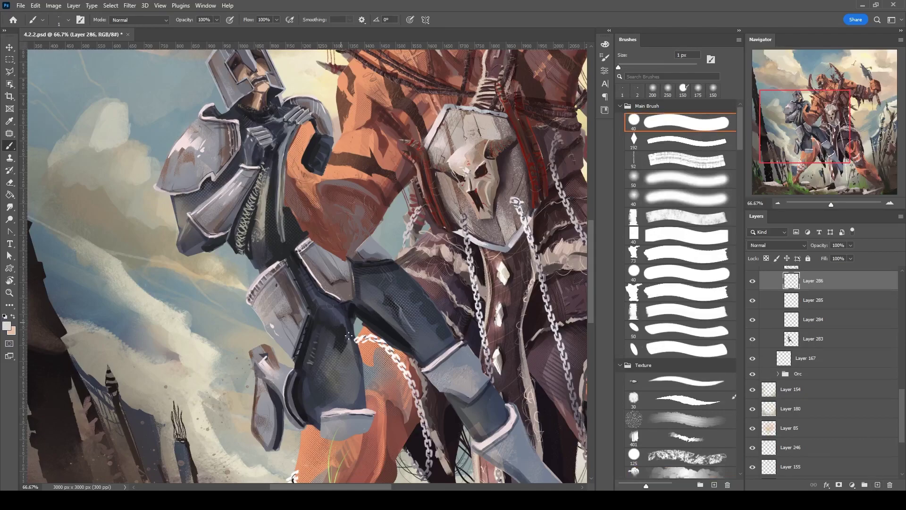
key("bracketright")
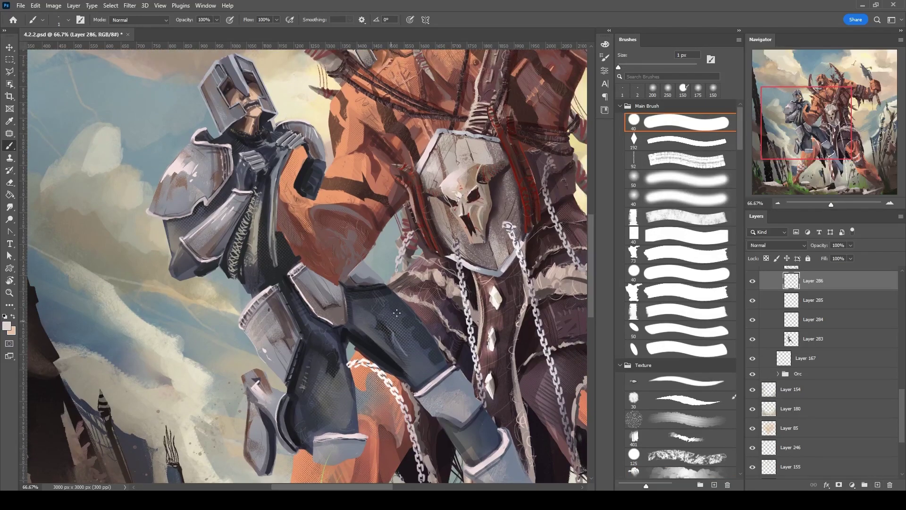
left_click_drag(344, 359, 423, 259)
mouse_move(362, 284)
left_mouse_down()
mouse_move(337, 289)
mouse_move(455, 259)
left_mouse_up()
left_click(424, 161, "alt")
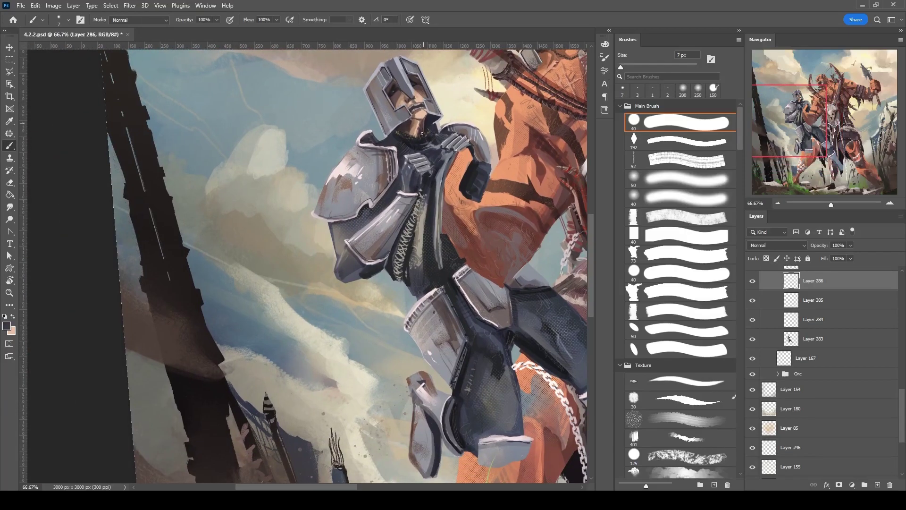
Paint fine light accents on the knight's torso and arm armour with the round brush at 2 px.
left_click_drag(456, 152, 401, 240)
left_click(390, 242, "alt")
key("bracketleft")
key("bracketleft")
key("bracketleft")
key("bracketleft")
key("bracketleft")
key("bracketleft")
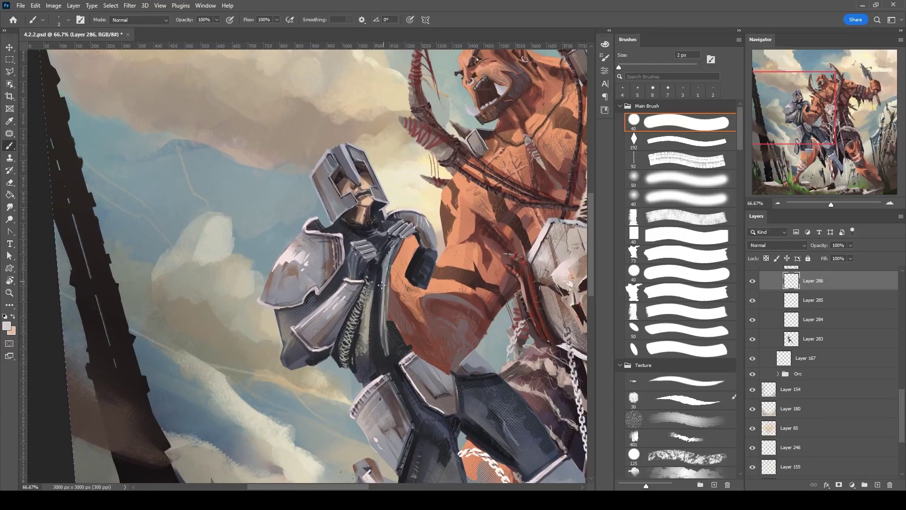
left_click_drag(291, 339, 292, 355)
Add rusty brown scratches and splatter to the knight's shoulder and leg plates with texture brushes at about 45 and 80 px.
left_click_drag(794, 107, 824, 117)
left_click(777, 203)
scroll(738, 175, "down", 8)
scroll(737, 184, "up", 8)
left_click_drag(390, 307, 387, 288)
key("period")
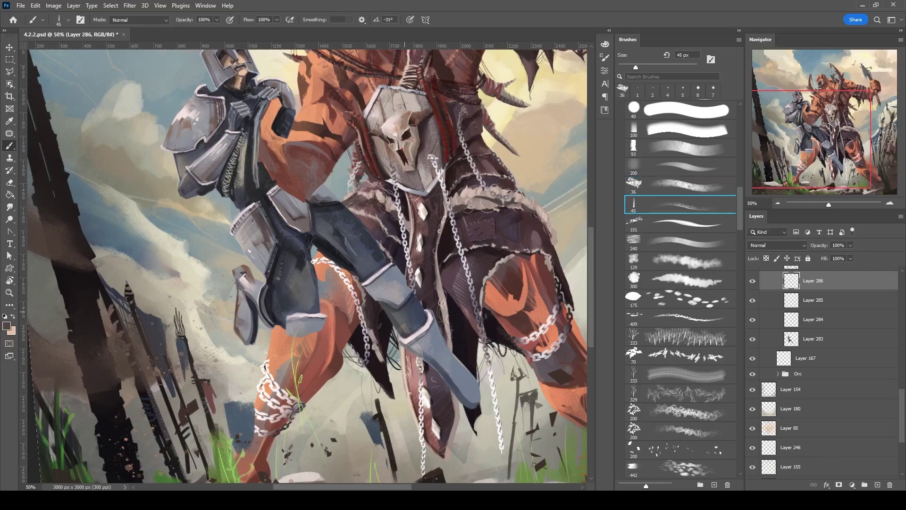
key("period")
right_click(435, 156, "alt+shift")
key("period")
key("period")
key("period")
key("period")
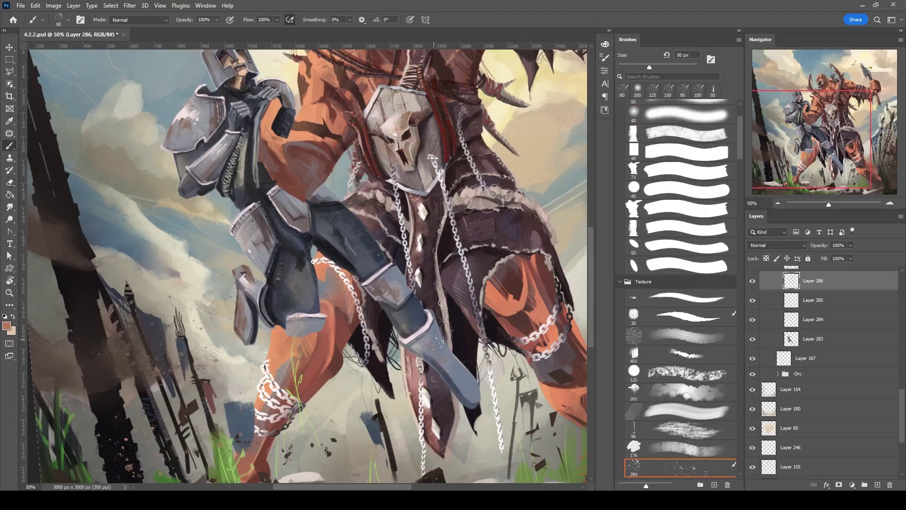
Scatter green leaves over the knight's legs and the surrounding air with the leaf brush at about 100 px.
key("period")
key("period")
key("period")
key("period")
left_click(373, 224, "alt")
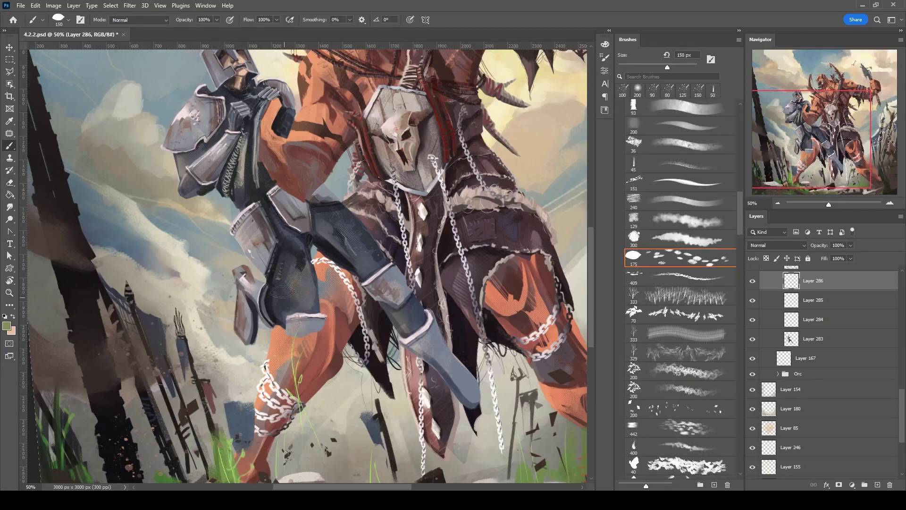
key("bracketright")
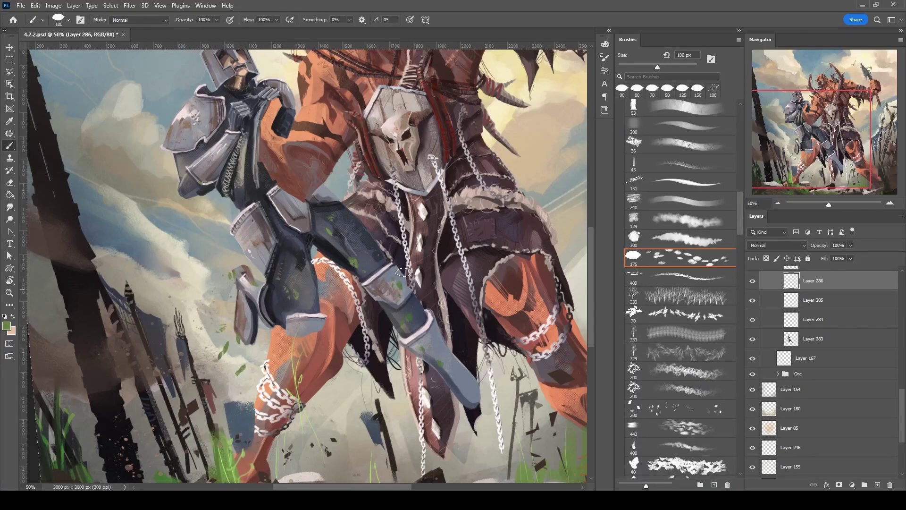
Paint thin green vines and small leaf details around the knight's thigh plate and feet with the round brush at 4 to 9 px.
key("ctrl+minus")
key("shift+comma")
key("ctrl+plus")
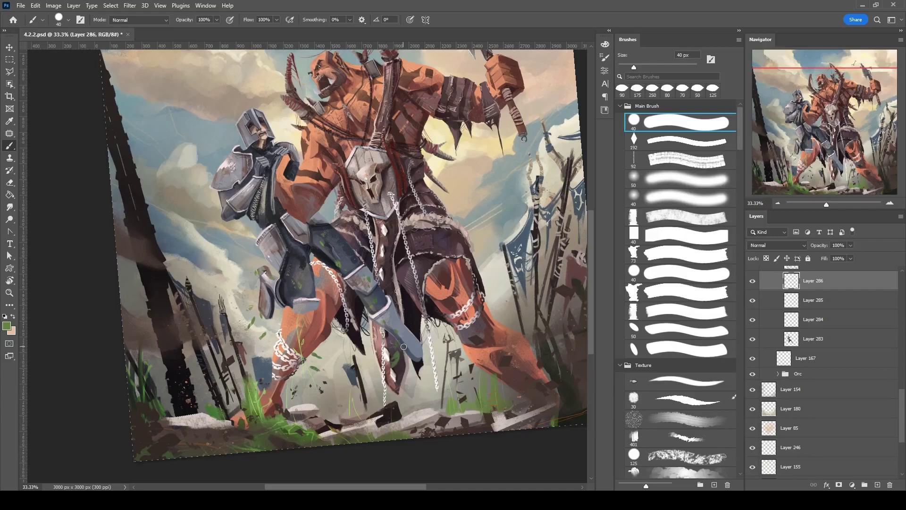
key("ctrl+plus")
key("ctrl+plus")
key("bracketleft")
key("bracketleft")
key("bracketleft")
key("bracketleft")
key("bracketleft")
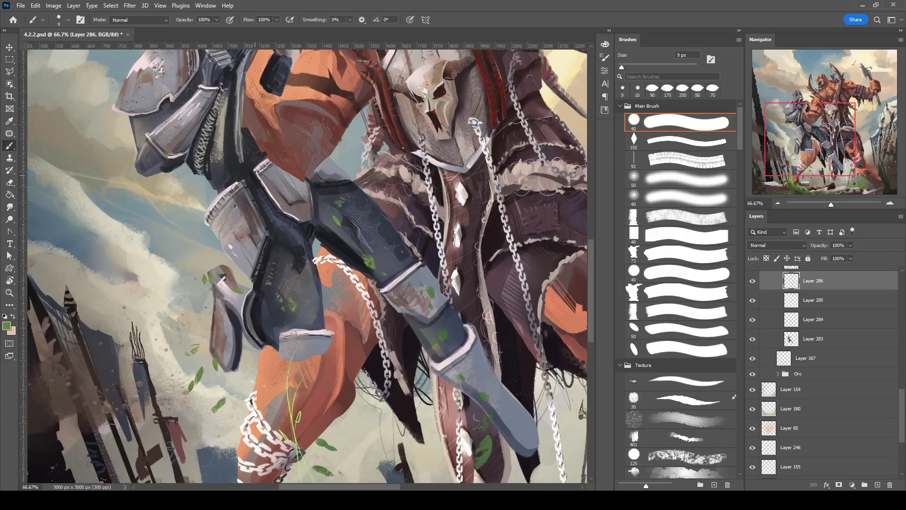
key("bracketleft")
key("bracketleft")
key("bracketleft")
left_click_drag(225, 270, 353, 165)
key("bracketright")
key("bracketright")
key("bracketright")
mouse_move(299, 327)
left_mouse_down()
mouse_move(191, 213)
mouse_move(203, 269)
mouse_move(267, 184)
left_mouse_up()
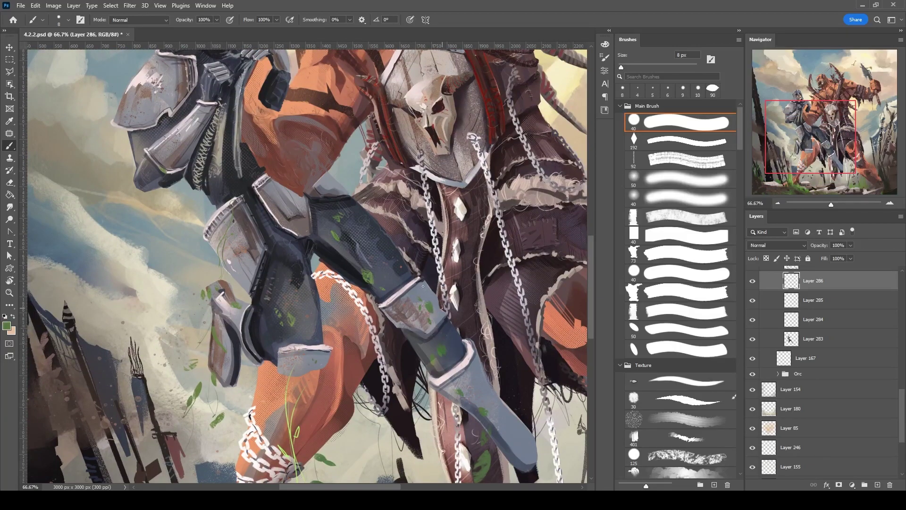
Paint green vines on the knight's forearm plate and small white glints on the armour with a 4 px round brush.
key("bracketright")
left_click_drag(440, 156, 461, 238)
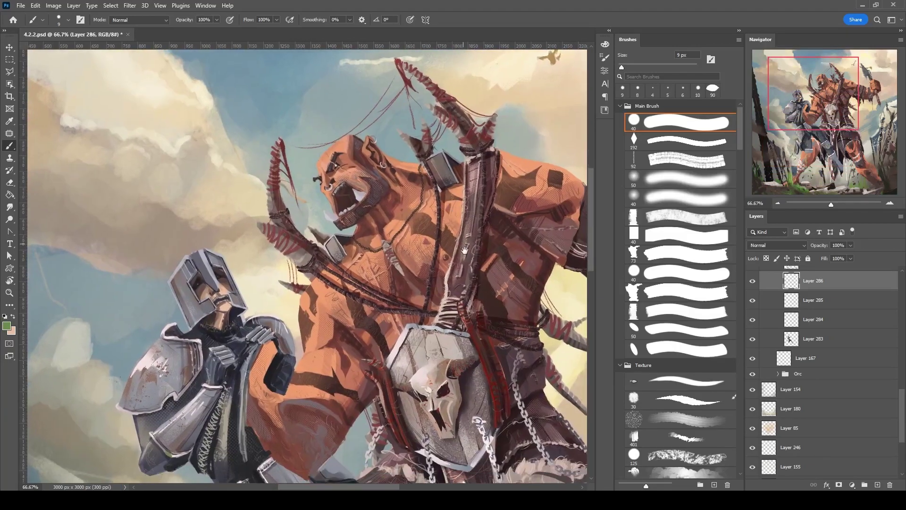
key("bracketleft")
key("bracketleft")
key("ctrl+equal")
left_click_drag(227, 264, 337, 232)
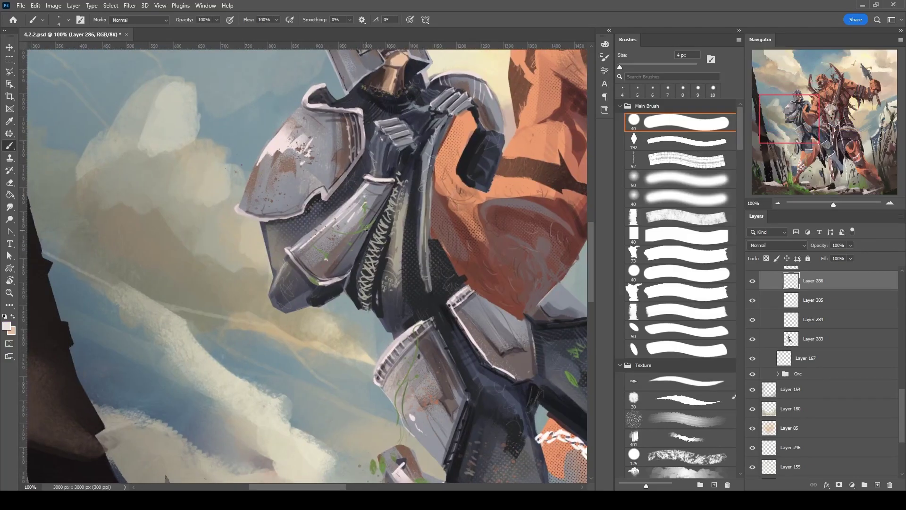
left_click_drag(449, 360, 403, 209)
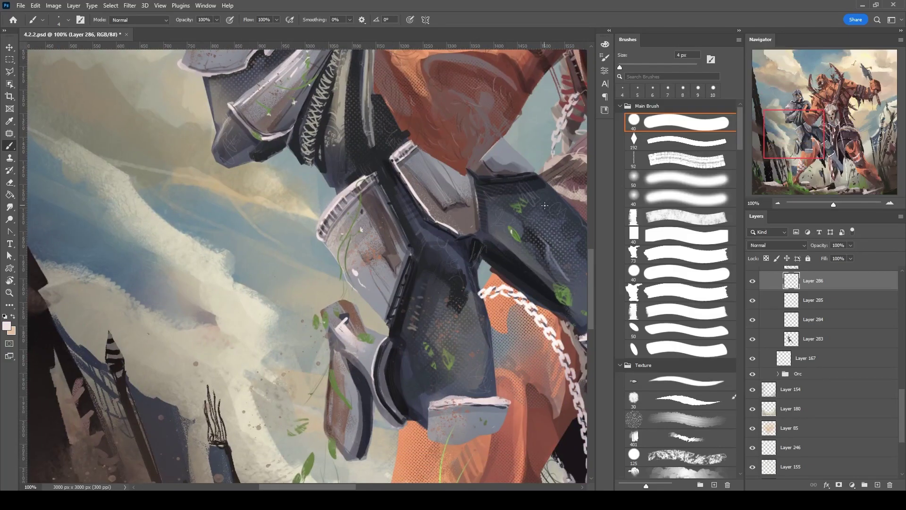
left_click_drag(545, 205, 519, 236)
Add a layer beneath Layer 286 and paint light trim along the hip plates with the diamond brush at about 9 px.
scroll(331, 236, "down", 5)
scroll(330, 236, "up", 2)
left_click(814, 300)
left_click(878, 485)
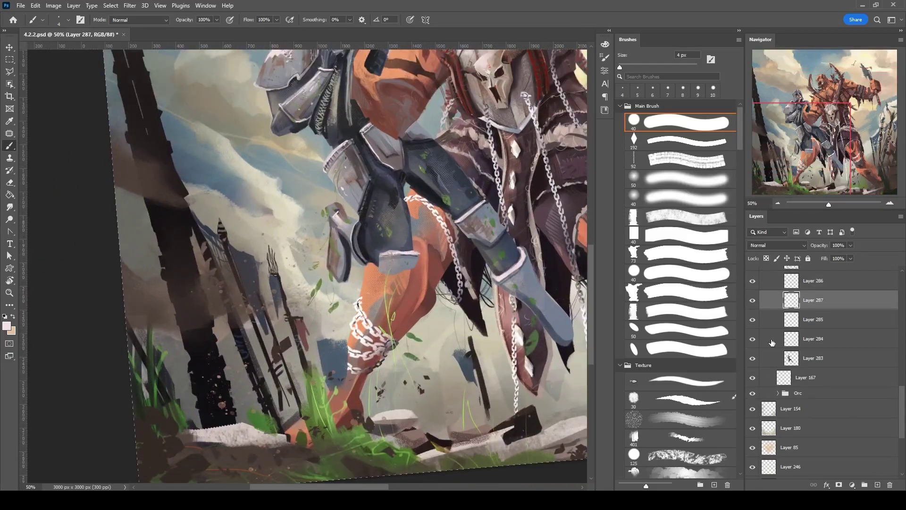
key("period")
key("ctrl+equal")
key("ctrl+equal")
key("bracketright")
key("bracketright")
key("bracketright")
key("bracketright")
key("bracketright")
key("bracketright")
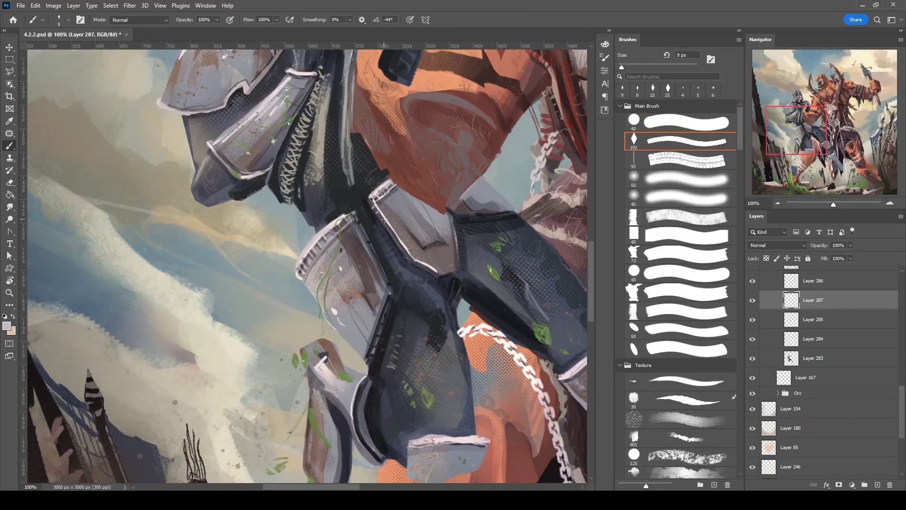
mouse_move(376, 342)
left_mouse_down()
mouse_move(331, 378)
mouse_move(358, 246)
mouse_move(307, 410)
left_mouse_up()
Paint orange-brown straps between the knight's hip plates and light studs along the plate edges with the diamond brush.
key("F6")
left_click_drag(472, 65, 487, 64)
key("F6")
key("bracketright")
key("bracketright")
mouse_move(303, 326)
left_mouse_down()
mouse_move(378, 279)
mouse_move(352, 212)
left_mouse_up()
key("bracketleft")
key("bracketleft")
key("bracketleft")
key("bracketright")
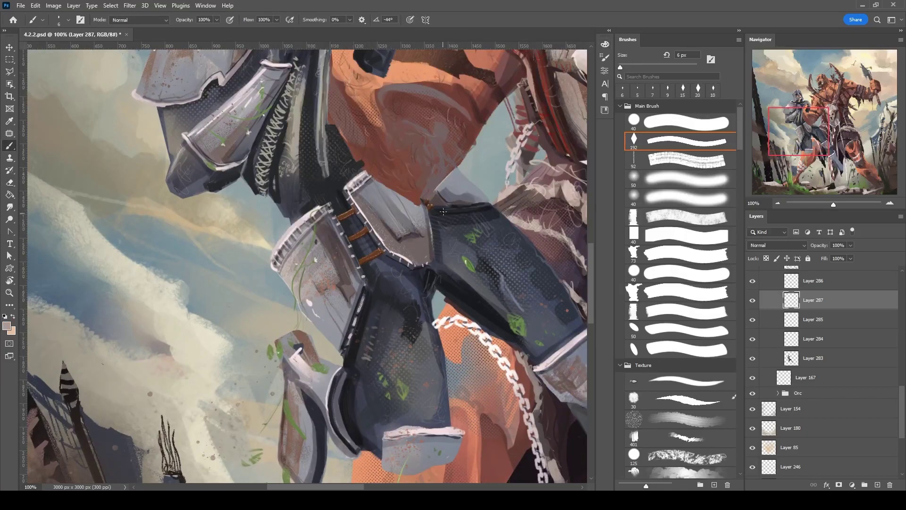
left_click_drag(441, 217, 376, 154)
Add a Multiply layer at 40% opacity and shade around the straps and hip plates with the oval brush at 8 px.
key("ctrl+shift+alt+n")
left_click(778, 245)
left_click(774, 265)
key("e")
left_click(682, 330)
key("b")
key("bracketleft")
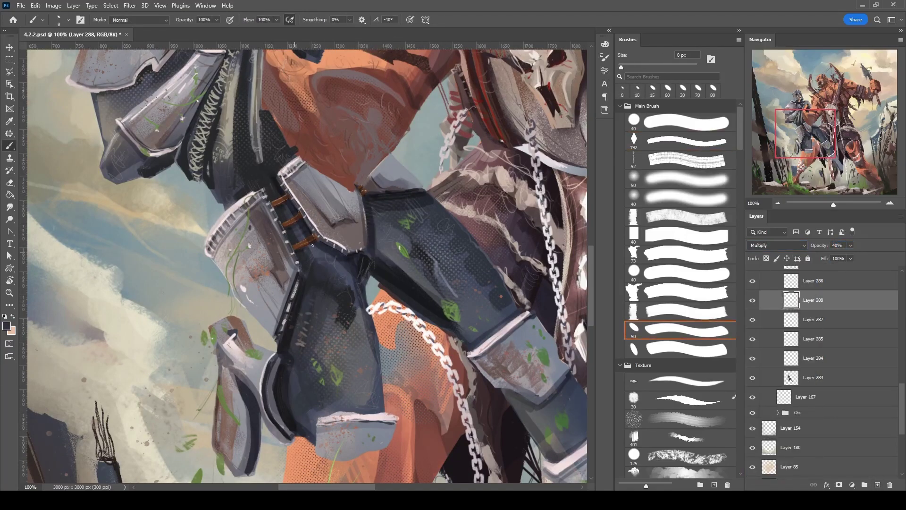
left_click_drag(298, 250, 470, 200)
Darken the knight's far arm on Layer 287 with the diamond brush at 20 to 25 px, and erase excess paint on the base layer.
key("alt+bracketleft")
key("comma")
key("bracketright")
key("bracketright")
key("bracketright")
key("bracketright")
key("bracketright")
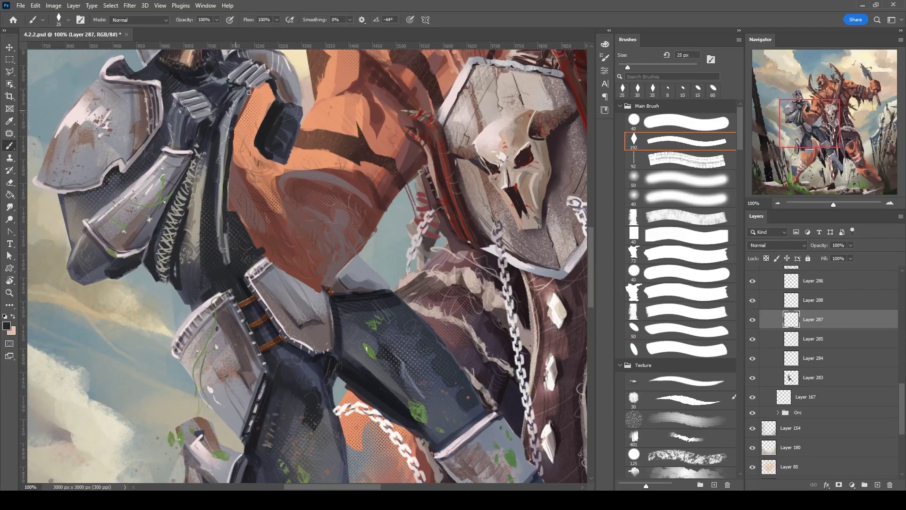
left_click_drag(290, 122, 282, 135)
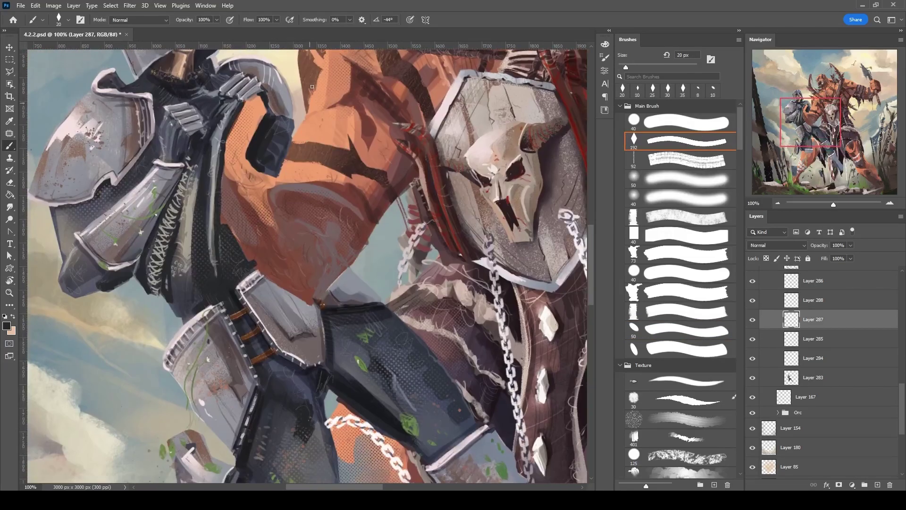
key("alt+bracketleft")
key("alt+bracketleft")
key("alt+bracketleft")
key("e")
left_click_drag(353, 177, 352, 178)
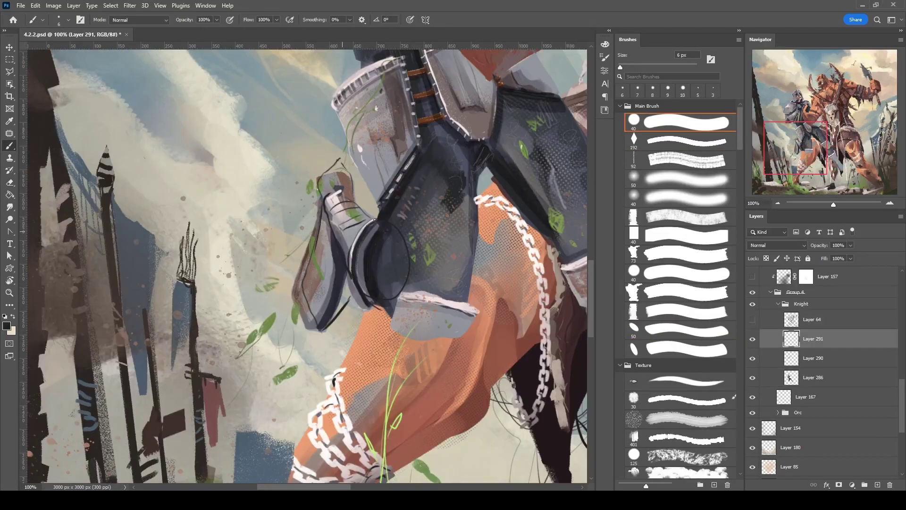
Sketch black contour lines on Layer 291 for the bent leg's shin guard, round knee joint and thigh with a 6 px round brush.
left_click_drag(353, 244, 379, 312)
left_click_drag(359, 269, 378, 313)
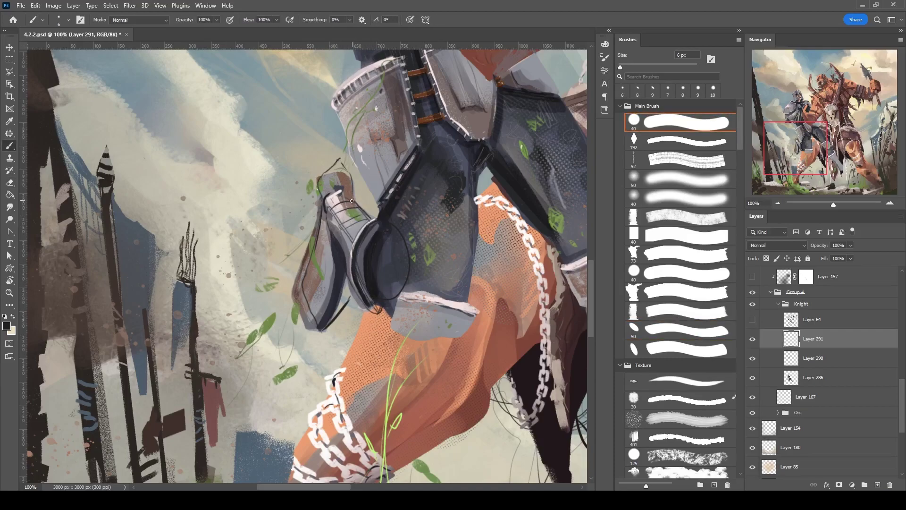
scroll(352, 201, "down", 3)
scroll(348, 285, "right", 4)
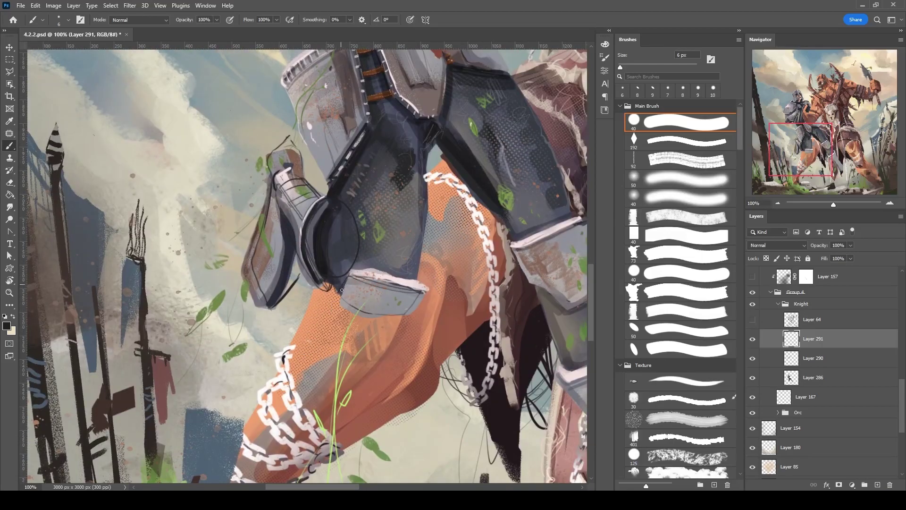
mouse_move(349, 272)
left_mouse_down()
mouse_move(330, 198)
mouse_move(368, 331)
mouse_move(321, 294)
left_mouse_up()
left_click_drag(342, 214, 393, 265)
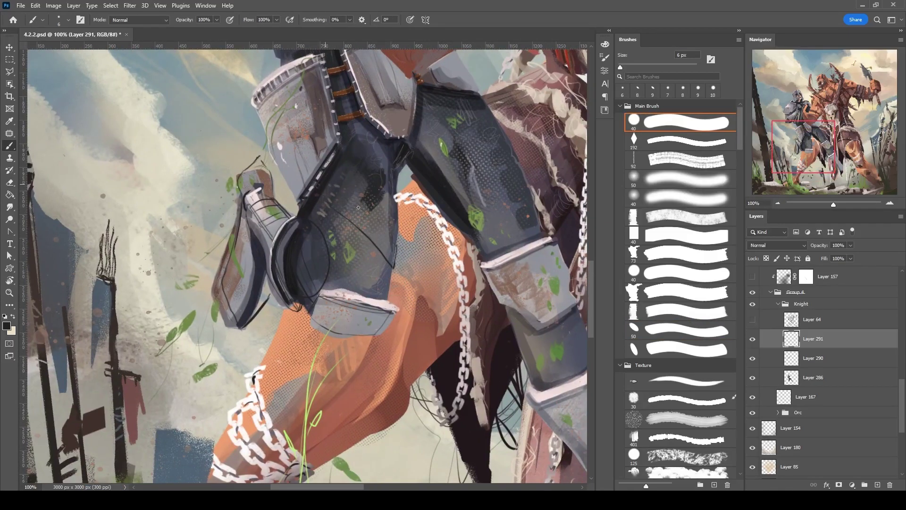
Sketch black contours and segment lines on the extended leg's shin plate and boot with a 4 px round brush.
mouse_move(457, 151)
left_mouse_down()
mouse_move(367, 209)
mouse_move(405, 166)
mouse_move(382, 230)
mouse_move(519, 50)
left_mouse_up()
key("bracketleft")
key("bracketleft")
left_click_drag(536, 124, 443, 19)
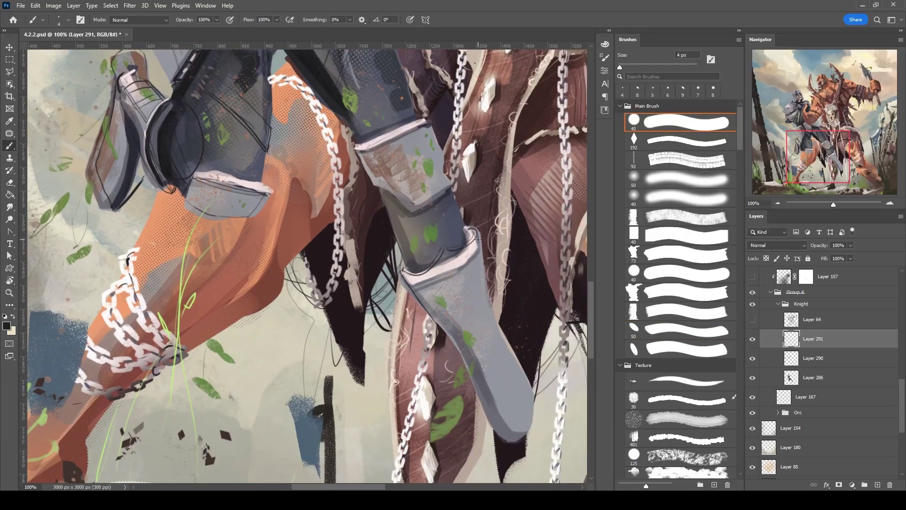
key("e")
key("b")
left_click_drag(494, 417, 463, 342)
left_click_drag(475, 233, 511, 157)
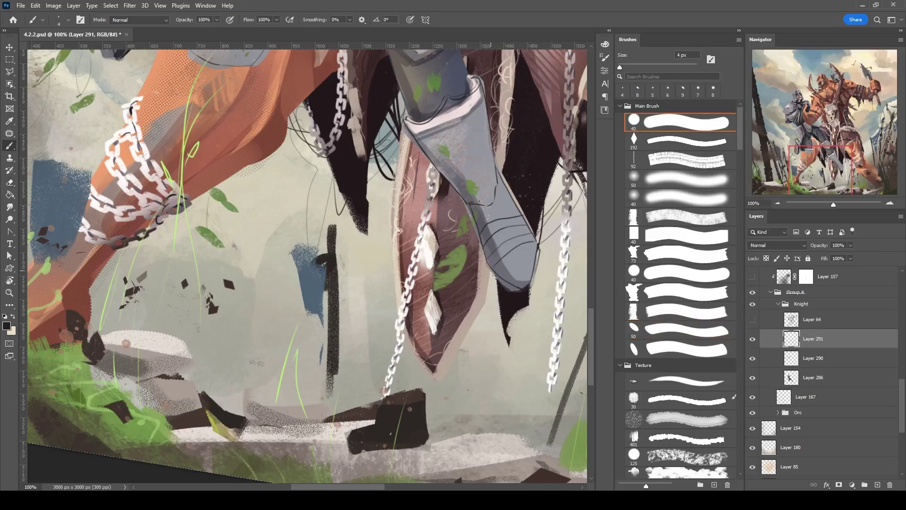
Sketch black contour lines on the knight's bent foot, hip, elbow, far shoulder and sleeve, and erase the excess lines.
left_click_drag(494, 159, 593, 371)
left_click_drag(224, 176, 376, 281)
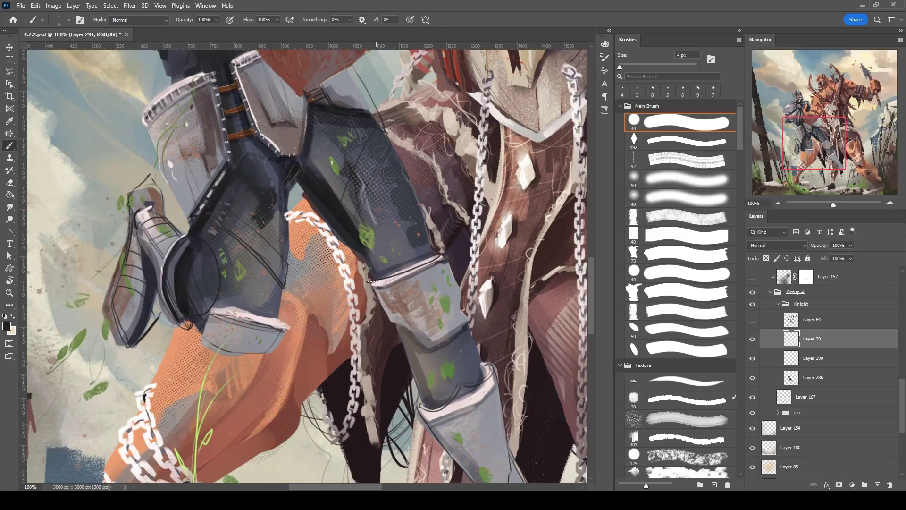
scroll(459, 333, "down", 4)
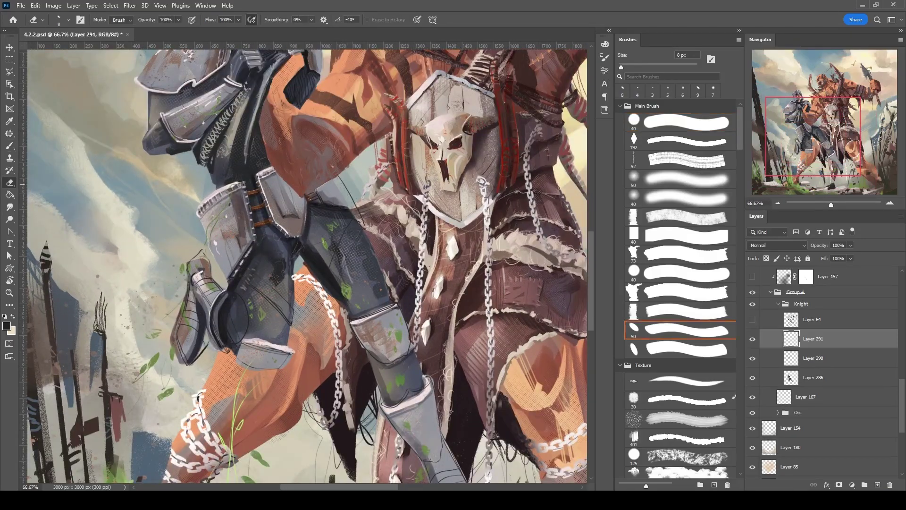
left_click_drag(366, 222, 448, 317)
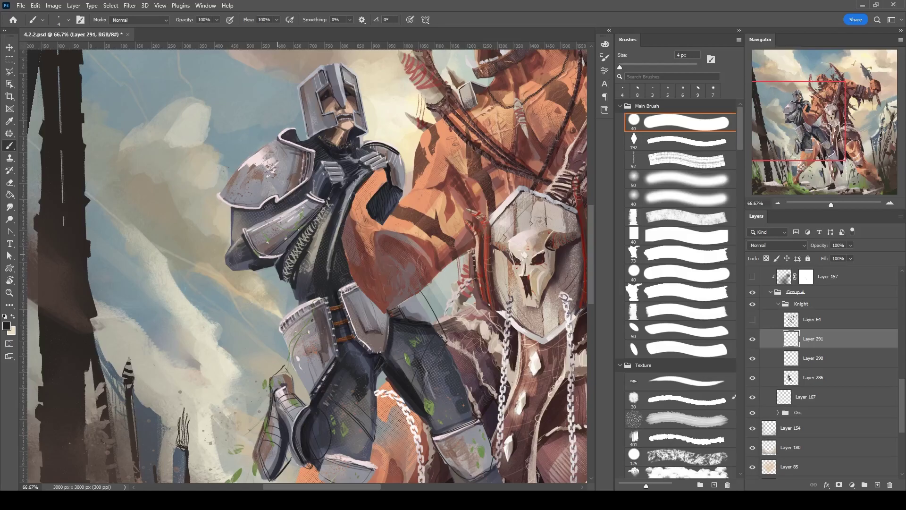
scroll(295, 233, "up", 2)
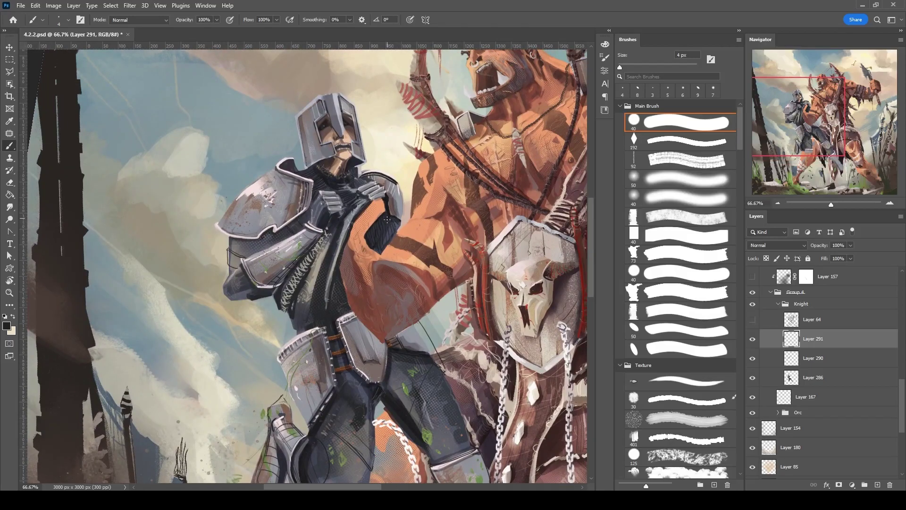
scroll(387, 220, "up", 3)
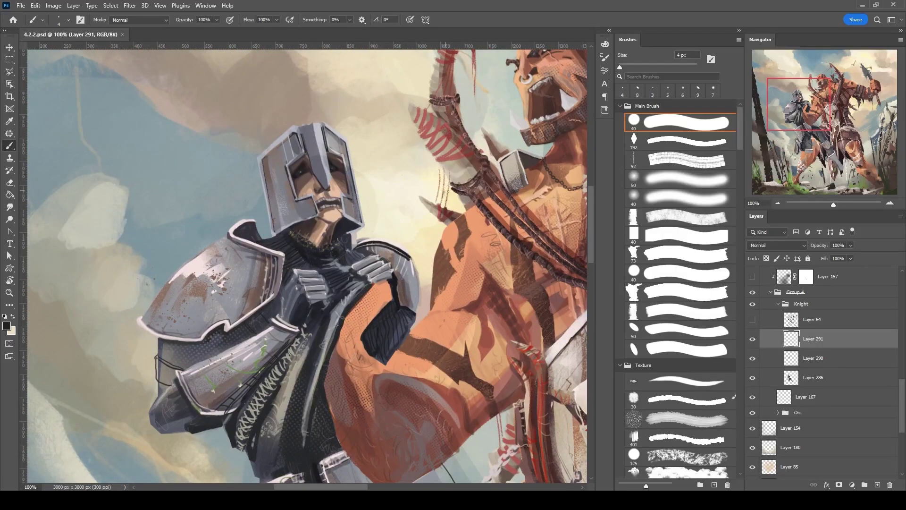
Apply a Color Overlay effect to the contour sketch on Layer 291.
scroll(446, 220, "down", 3)
double_click(840, 339)
left_click(728, 164)
left_click(735, 125)
left_click(836, 146)
Erase the paint outside the bent foot's sketched contour on Layer 290 with an oval eraser larger than 9 px.
left_click(805, 377)
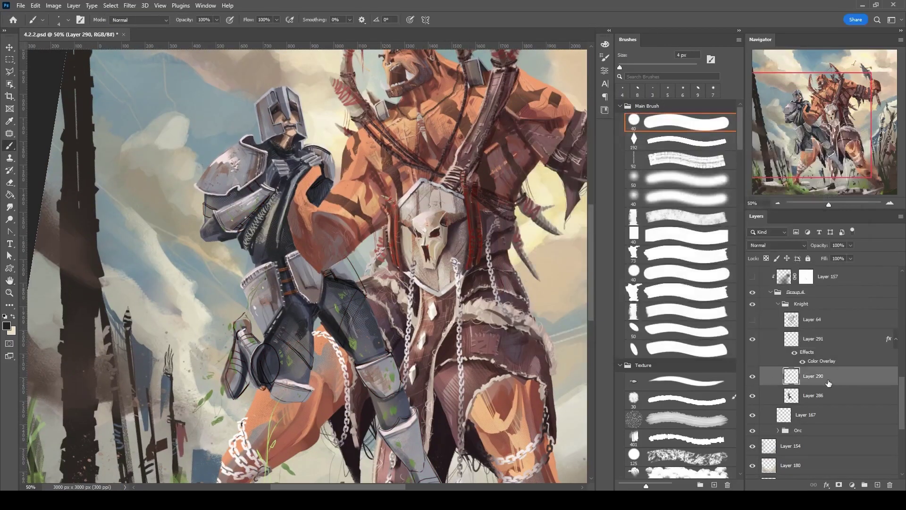
key("e")
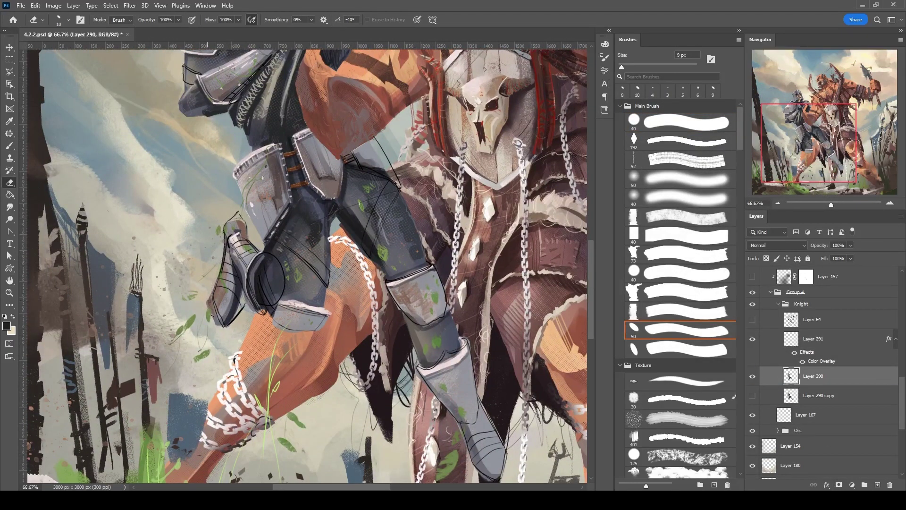
key("bracketright")
key("bracketright")
left_click_drag(212, 316, 225, 329)
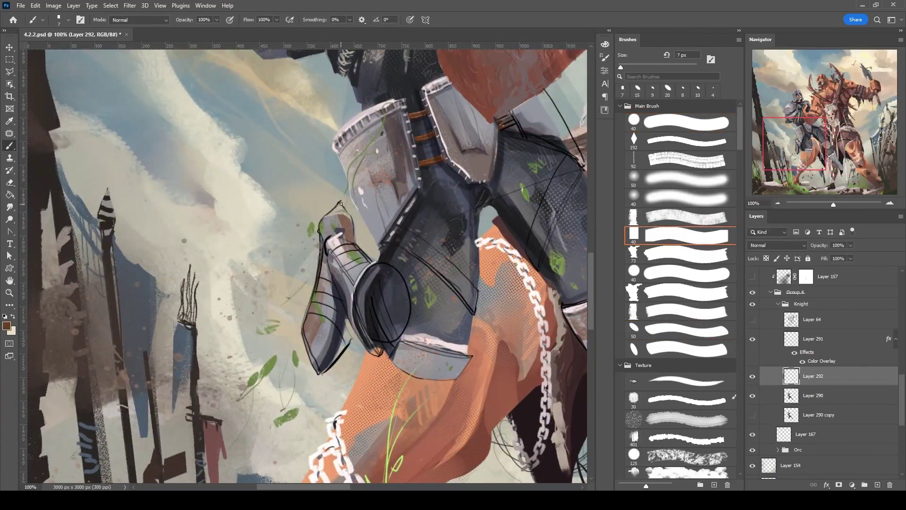
Fill the bent leg's sketched boot with brown on Layer 292 using an 8 px square brush.
left_click_drag(328, 253, 320, 298)
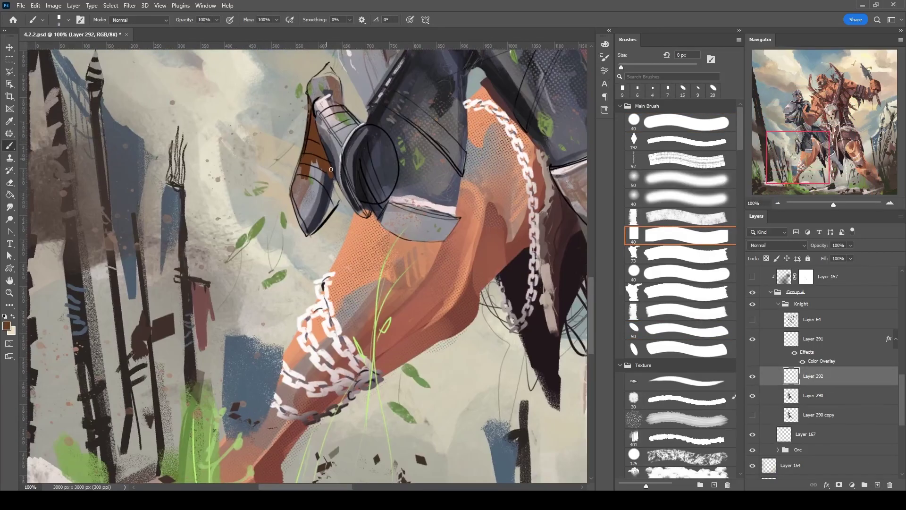
mouse_move(338, 200)
left_mouse_down()
mouse_move(314, 228)
mouse_move(293, 185)
mouse_move(297, 205)
left_mouse_up()
left_click_drag(307, 162, 325, 210)
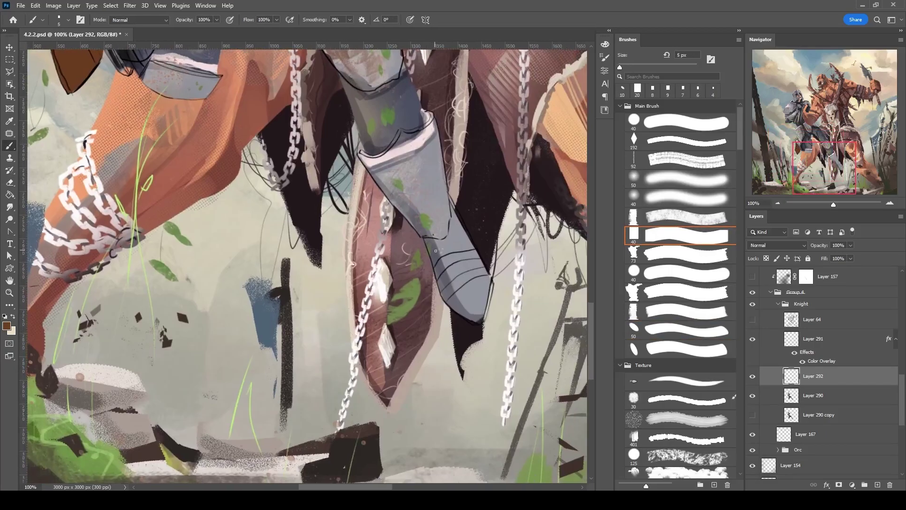
Fill the extended leg's boot with brown inside its sketched contour on Layer 292.
left_click_drag(427, 241, 436, 272)
mouse_move(451, 228)
left_mouse_down()
mouse_move(467, 260)
mouse_move(453, 283)
left_mouse_up()
left_click_drag(465, 236, 472, 278)
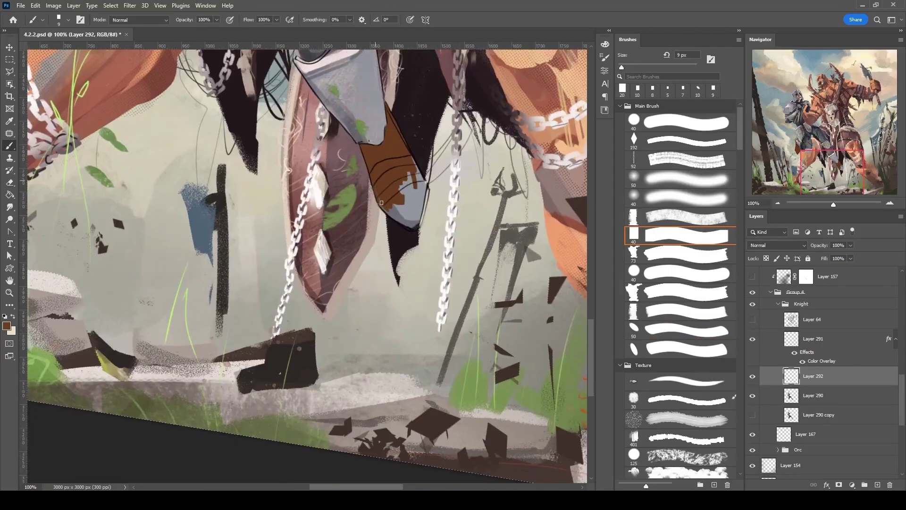
mouse_move(402, 208)
left_mouse_down()
mouse_move(425, 200)
mouse_move(414, 224)
left_mouse_up()
left_click_drag(402, 175, 395, 208)
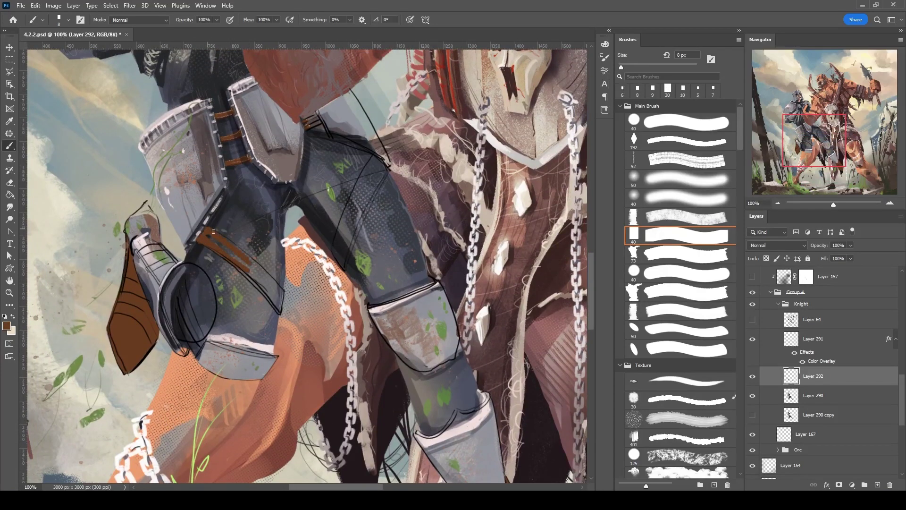
Paint brown leather straps diagonally across both of the knight's thighs on Layer 292.
key("bracketleft")
mouse_move(214, 231)
left_mouse_down()
mouse_move(224, 252)
mouse_move(260, 269)
mouse_move(280, 309)
left_mouse_up()
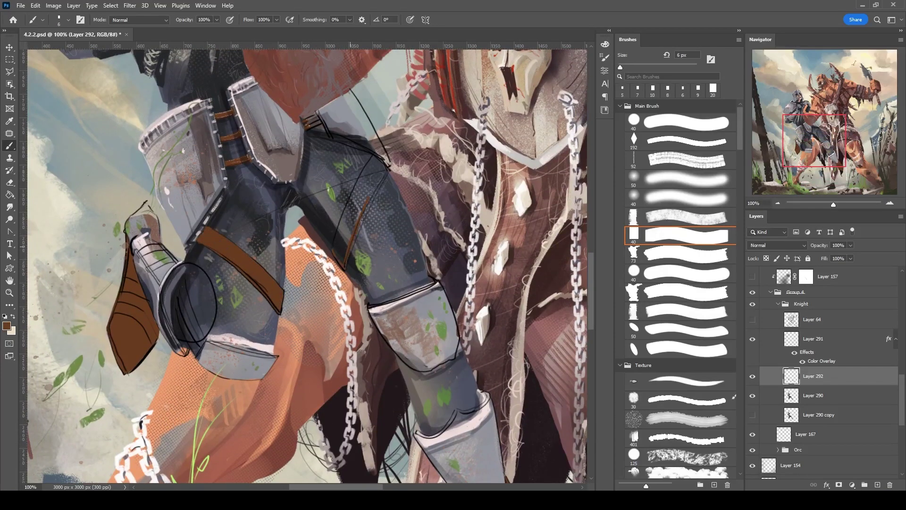
left_click_drag(344, 217, 337, 240)
key("bracketright")
key("bracketright")
key("bracketright")
key("bracketright")
left_click_drag(373, 183, 350, 217)
left_click_drag(408, 159, 492, 341)
Paint small brown straps under the knight's forearm and beside the far hip plate with a fine square brush.
key("bracketleft")
key("bracketleft")
key("bracketleft")
key("bracketleft")
key("bracketleft")
key("bracketleft")
key("bracketleft")
key("bracketleft")
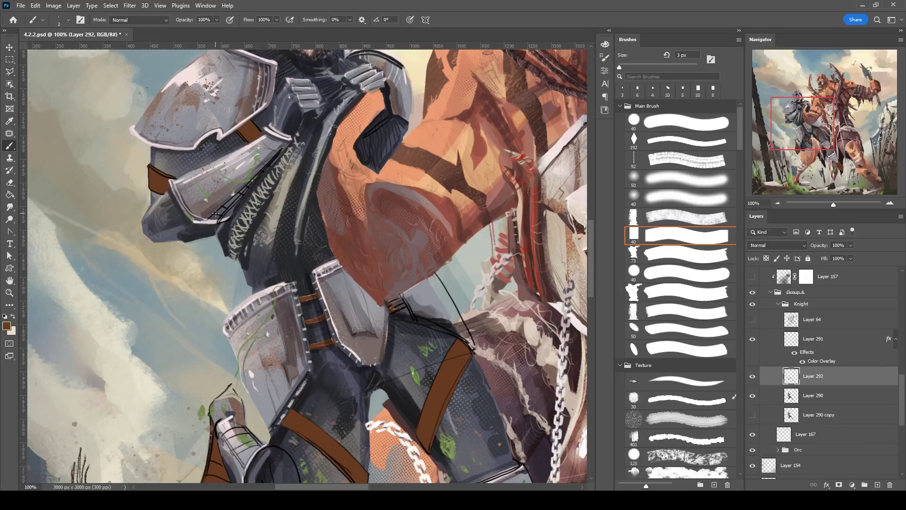
scroll(392, 134, "down", 5)
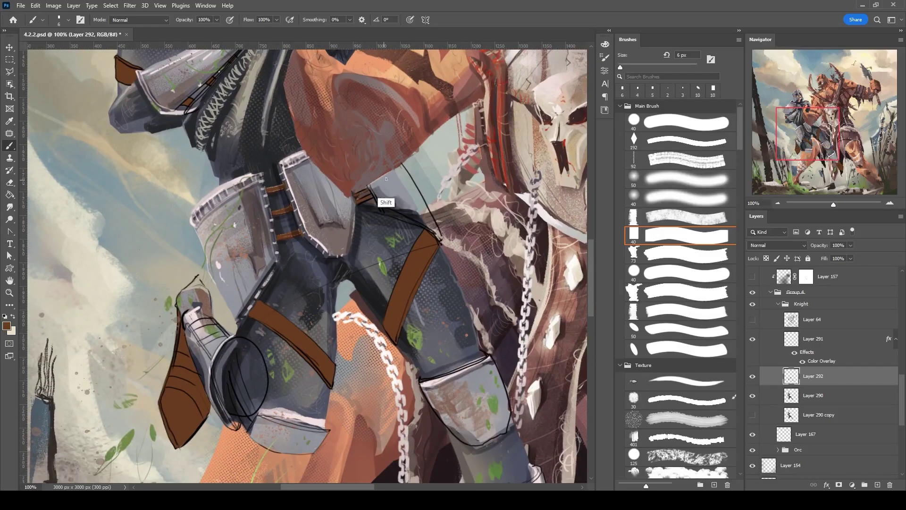
scroll(366, 208, "down", 3)
scroll(342, 157, "up", 2)
Create Layer 293 and paint the bent leg's heel piece and shin plate grey with a small square brush.
key("ctrl+shift+alt+n")
key("bracketright")
key("bracketright")
key("bracketright")
key("bracketright")
left_click_drag(370, 201, 351, 188)
key("bracketleft")
key("bracketleft")
scroll(371, 223, "down", 3)
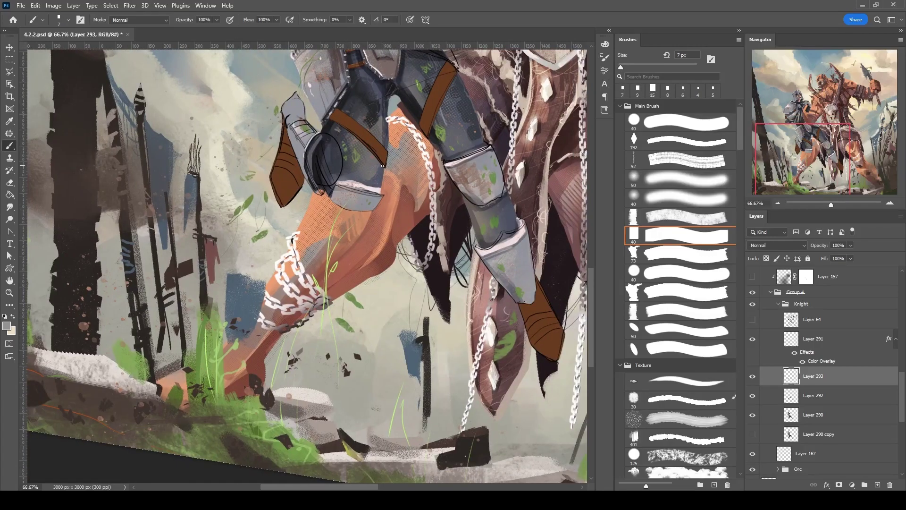
scroll(359, 255, "up", 1)
key("bracketleft")
key("bracketleft")
key("bracketleft")
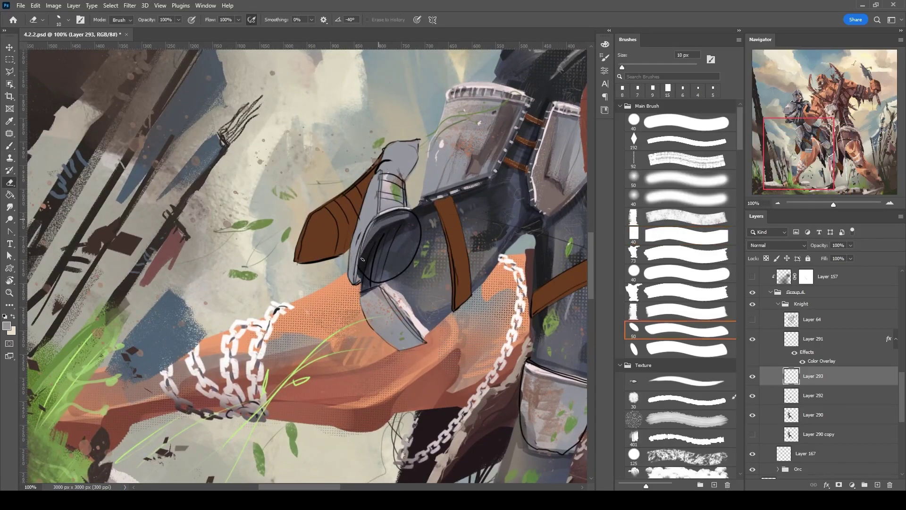
Trim the bent leg's grey plates with an oval eraser and fill the extended leg's knee plate with grey.
mouse_move(405, 198)
left_mouse_down()
mouse_move(359, 156)
mouse_move(259, 293)
mouse_move(385, 208)
mouse_move(359, 221)
left_mouse_up()
key("bracketright")
key("bracketright")
key("bracketright")
key("bracketright")
key("bracketright")
key("bracketright")
mouse_move(331, 179)
left_mouse_down()
mouse_move(347, 240)
mouse_move(387, 231)
left_mouse_up()
key("bracketleft")
left_click_drag(358, 308, 415, 190)
key("bracketright")
left_click_drag(483, 156, 407, 100)
left_click_drag(349, 146, 367, 175)
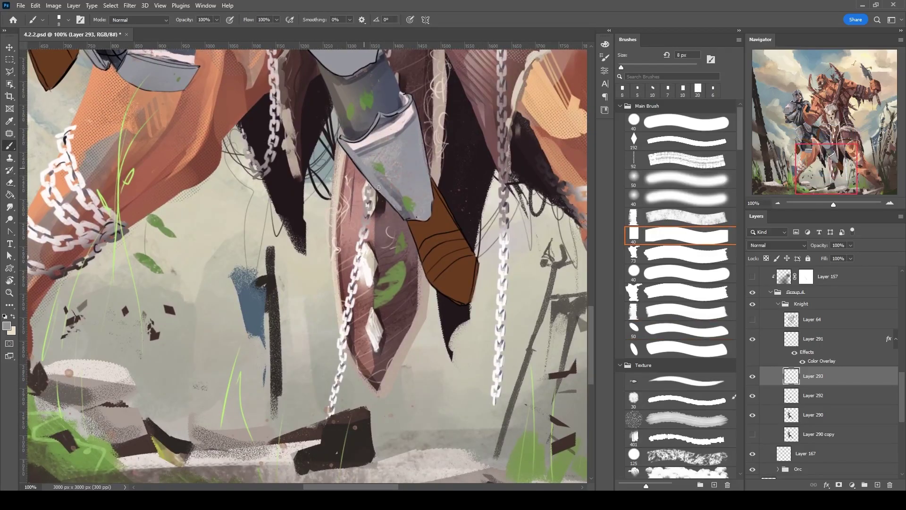
Fill the extended leg's shin plate and the far hip plate with grey on Layer 293, and save the file.
mouse_move(415, 106)
left_mouse_down()
mouse_move(418, 133)
mouse_move(389, 120)
mouse_move(352, 153)
left_mouse_up()
key("bracketleft")
key("bracketleft")
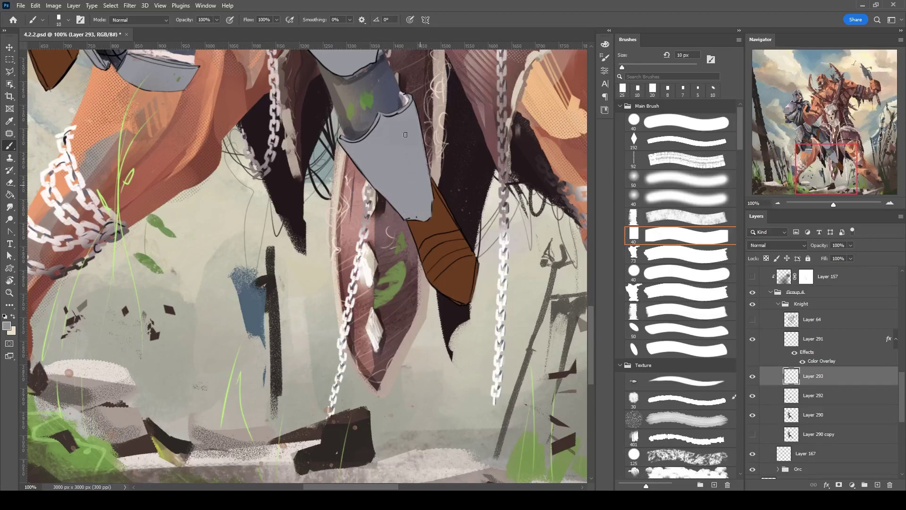
left_click_drag(236, 94, 348, 221)
left_click_drag(371, 183, 262, 132)
key("bracketright")
key("bracketright")
key("bracketright")
key("bracketright")
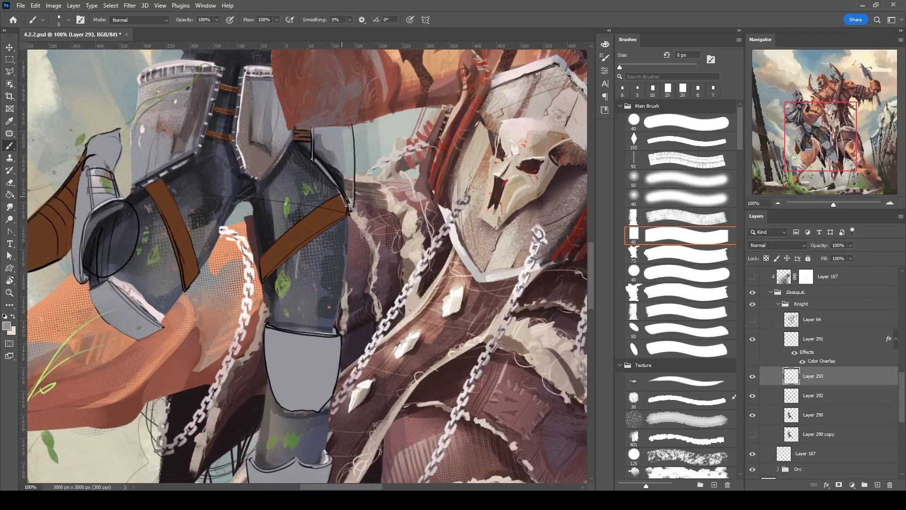
key("ctrl+s")
Lower the contour sketch on Layer 291 to 40% opacity and add a new layer above Layer 293.
key("ctrl+minus")
key("ctrl+minus")
key("ctrl+minus")
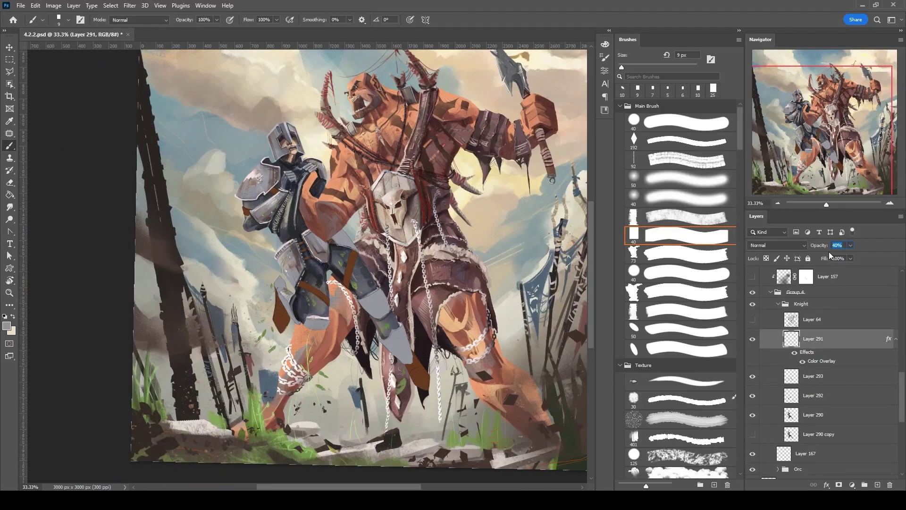
scroll(323, 375, "up", 1)
left_click(814, 396)
left_click(878, 485)
key("ctrl+bracketright")
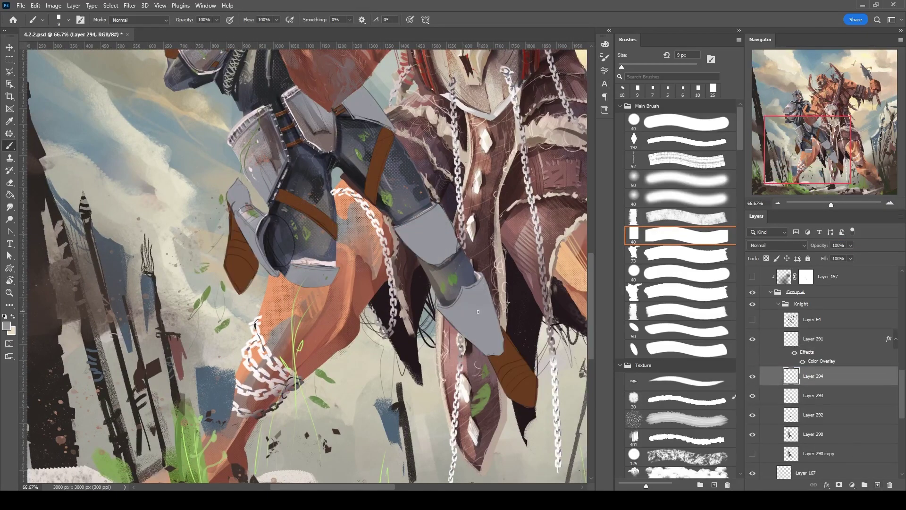
Paint the bent leg's ankle segments dark blue on Layer 294 with a 6 px square brush.
key("ctrl+plus")
key("bracketleft")
key("bracketleft")
mouse_move(288, 331)
left_mouse_down()
mouse_move(283, 311)
mouse_move(269, 326)
mouse_move(265, 304)
left_mouse_up()
scroll(308, 207, "down", 2)
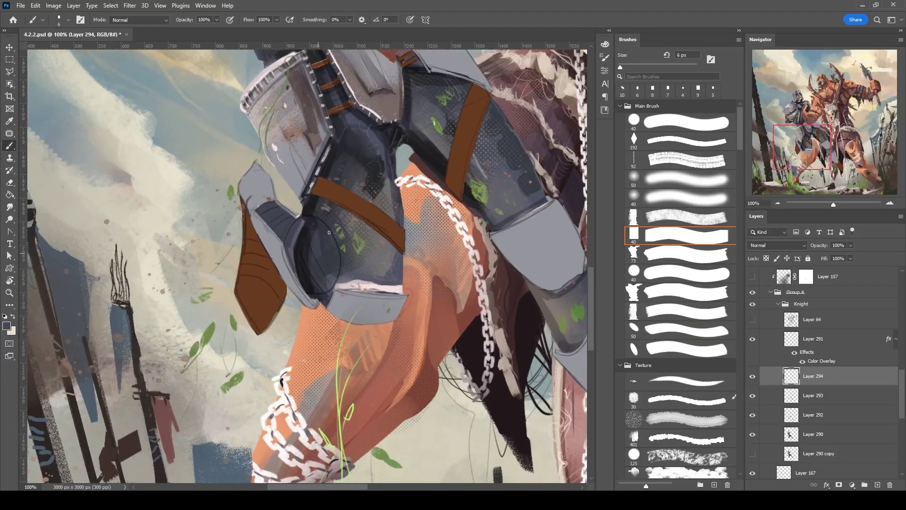
key("bracketleft")
Move Layer 294 beneath Layer 292 and paint dark shadows under the knight's forearm and around the far hip straps.
scroll(308, 207, "up", 7)
scroll(302, 283, "left", 2)
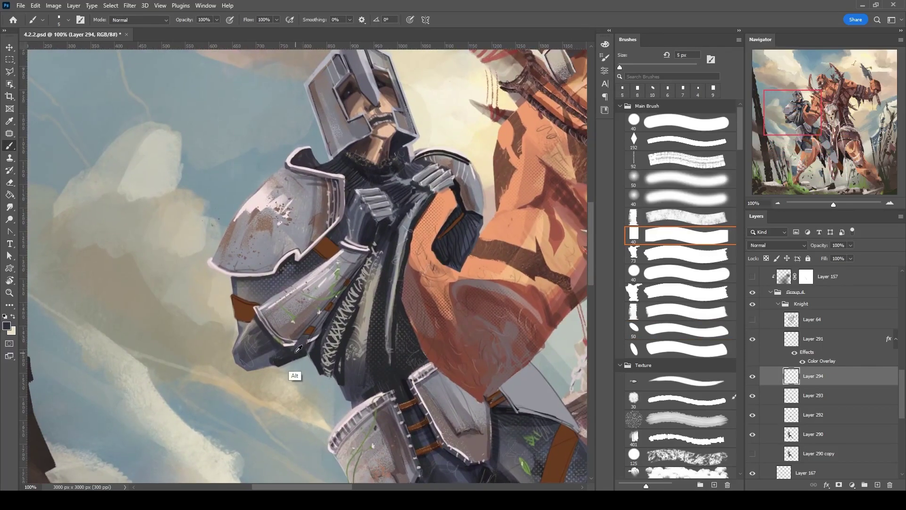
key("bracketright")
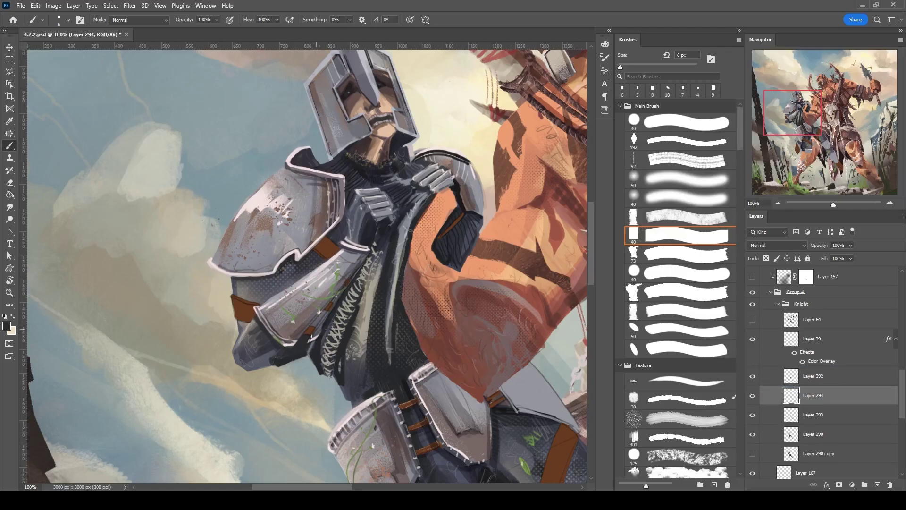
key("bracketright")
key("bracketright")
key("bracketright")
scroll(306, 283, "down", 6)
scroll(416, 213, "right", 3)
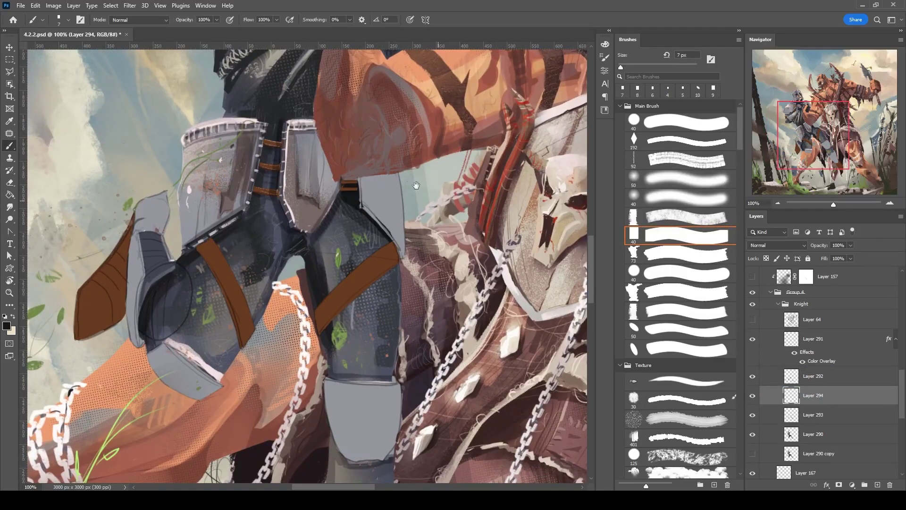
key("ctrl+minus")
Add a layer clipped to the grey armour on Layer 293 and shade the far hip plate with the diamond-tip brush.
left_click(877, 485, "ctrl")
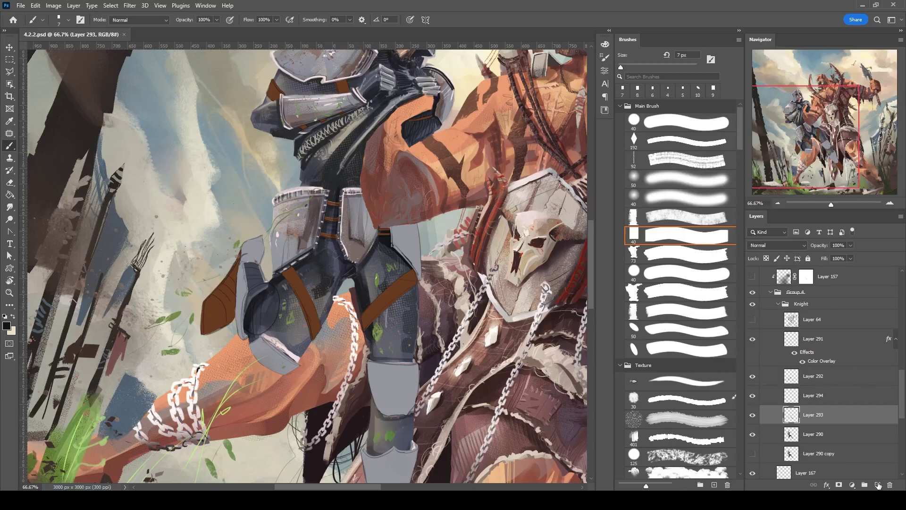
left_click(838, 420, "alt")
left_click(680, 179)
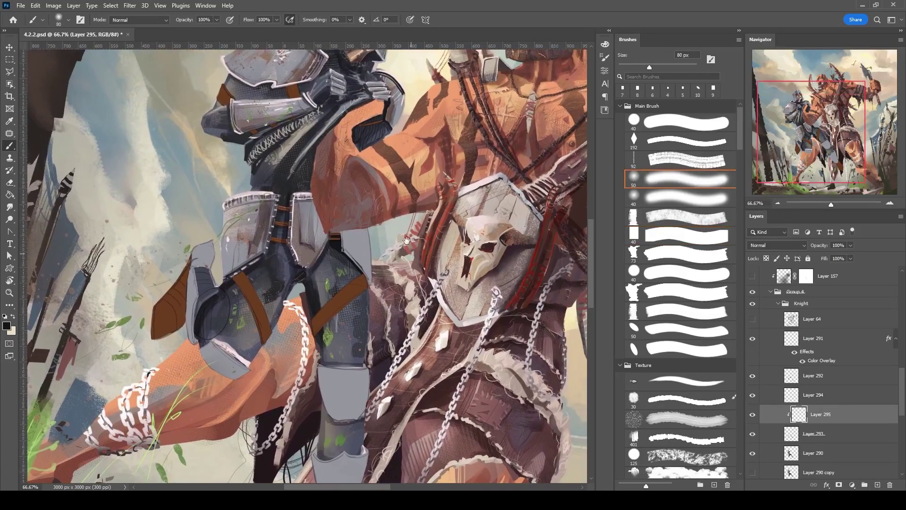
key("comma")
key("comma")
key("ctrl+1")
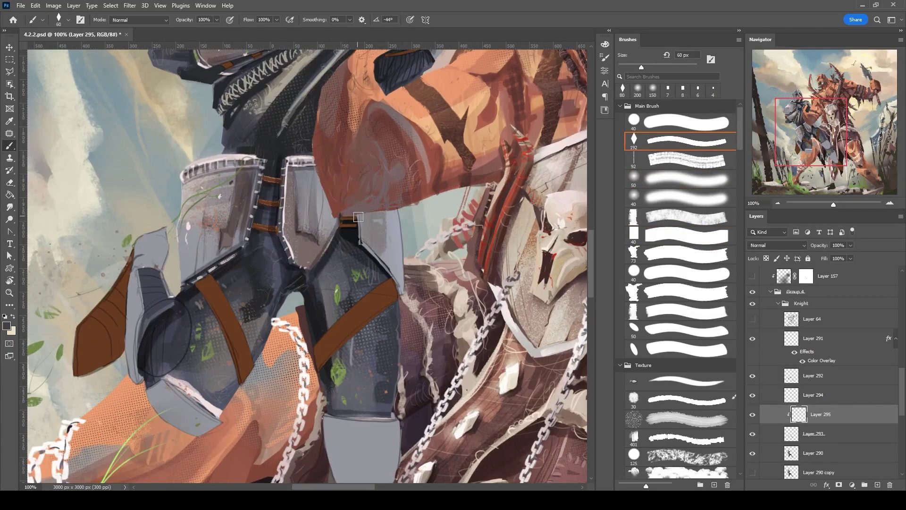
left_click_drag(374, 154, 298, 167)
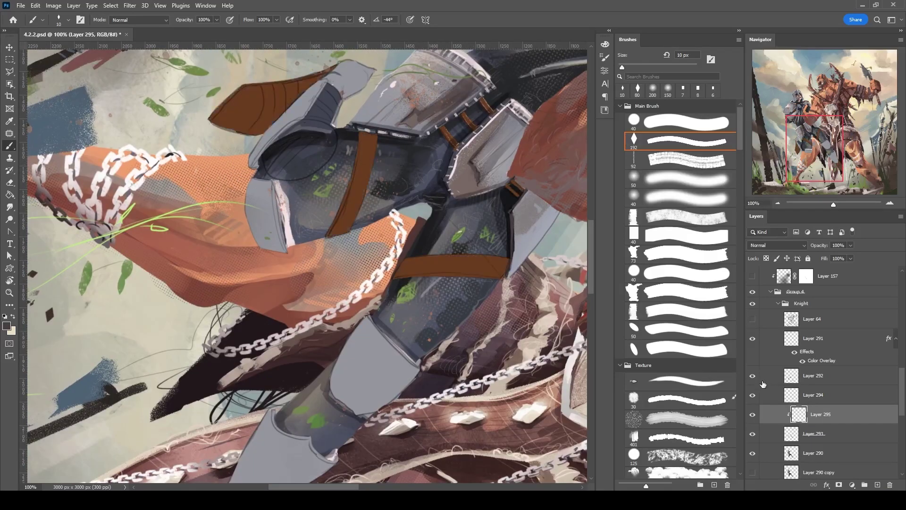
Cover the pale strip beside the bent knee's plate on Layer 294 and shade the bent leg's plates on Layer 295.
left_click(783, 394)
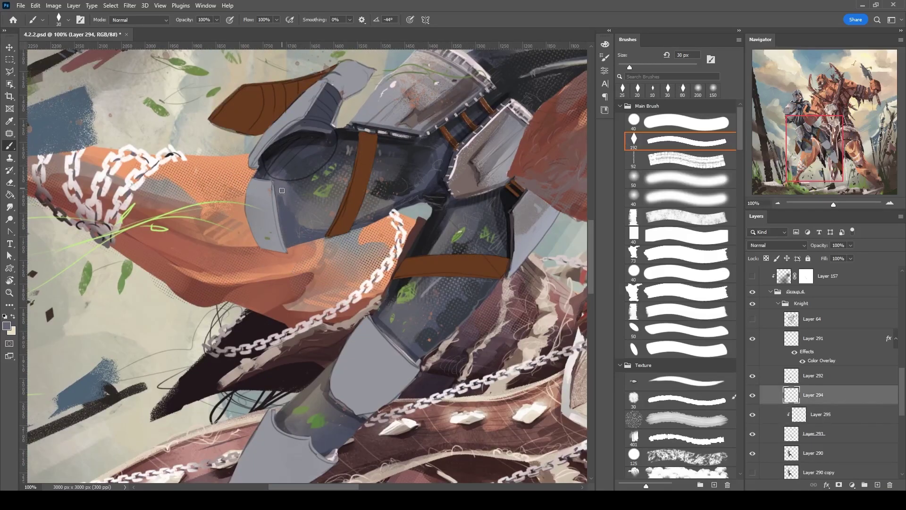
key("alt+bracketleft")
mouse_move(285, 187)
left_mouse_down()
mouse_move(307, 198)
mouse_move(368, 174)
mouse_move(427, 75)
left_mouse_up()
mouse_move(311, 205)
left_mouse_down()
mouse_move(449, 283)
mouse_move(452, 255)
left_mouse_up()
key("bracketright")
key("bracketright")
left_click(321, 373, "alt")
left_click(400, 187, "alt")
left_click_drag(415, 176, 389, 137)
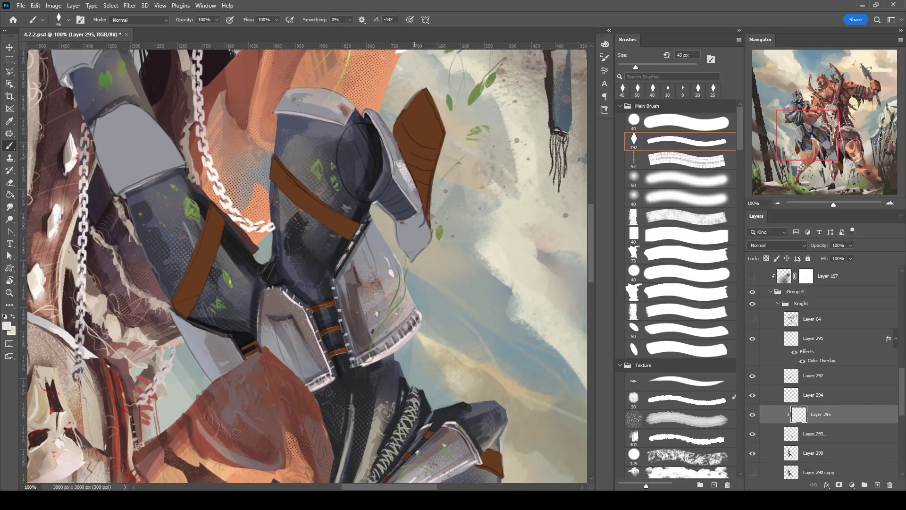
Paint light and darker facets on the extended leg's knee plate with a large diamond-tip brush of about 70 px.
scroll(680, 199, "down", 2)
mouse_move(543, 198)
left_mouse_down()
mouse_move(475, 227)
mouse_move(264, 156)
left_mouse_up()
key("bracketright")
key("bracketright")
key("bracketright")
key("bracketright")
key("bracketright")
key("bracketright")
key("bracketright")
key("bracketright")
key("bracketright")
left_click_drag(183, 132, 79, 121)
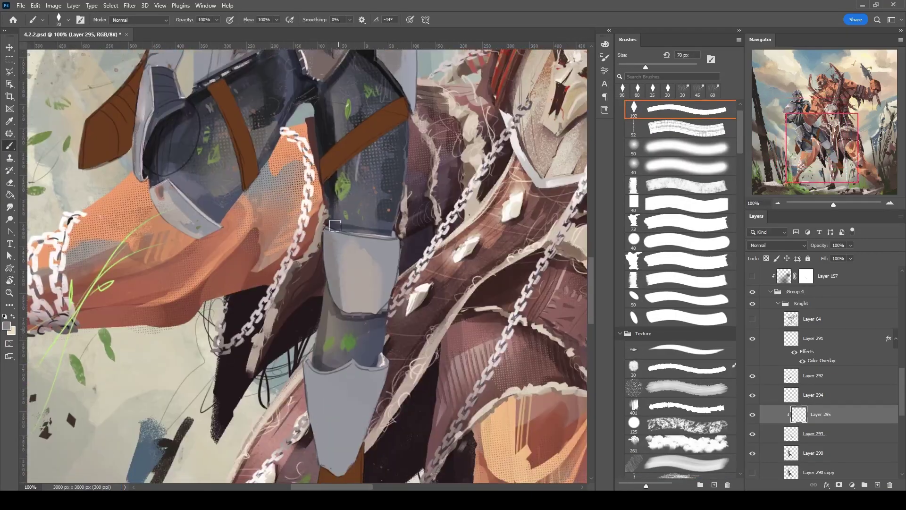
Paint pale rim highlights along the edges of the extended leg's knee and shin plates with a 15 px diamond-tip brush.
key("bracketleft")
key("bracketleft")
key("bracketleft")
key("bracketleft")
key("bracketleft")
key("bracketleft")
key("bracketleft")
key("bracketleft")
key("bracketleft")
key("bracketleft")
key("bracketleft")
key("bracketleft")
mouse_move(179, 274)
left_mouse_down()
mouse_move(189, 222)
mouse_move(236, 161)
mouse_move(296, 146)
left_mouse_up()
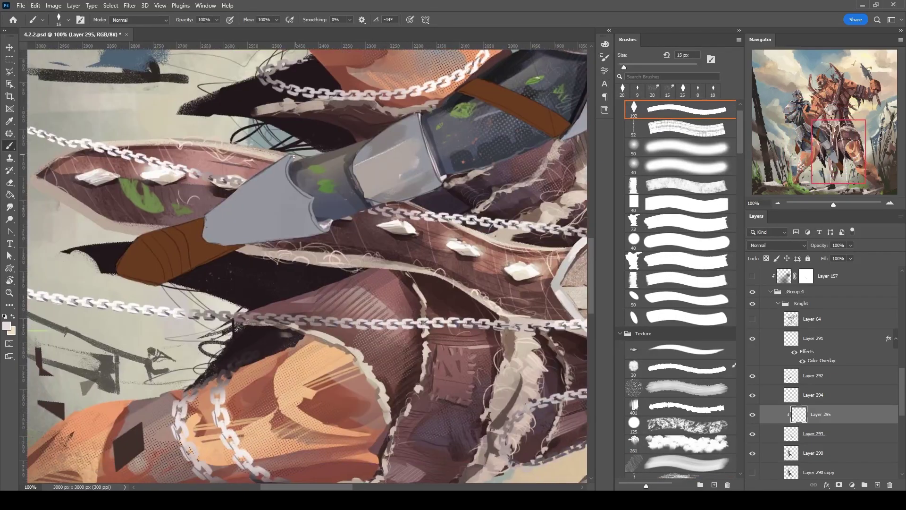
left_click_drag(311, 196, 378, 213)
Paint darker facets on the extended leg's shin plate on Layer 295 with a 50 px diamond-tip brush.
key("bracketright")
key("bracketright")
key("bracketright")
key("bracketright")
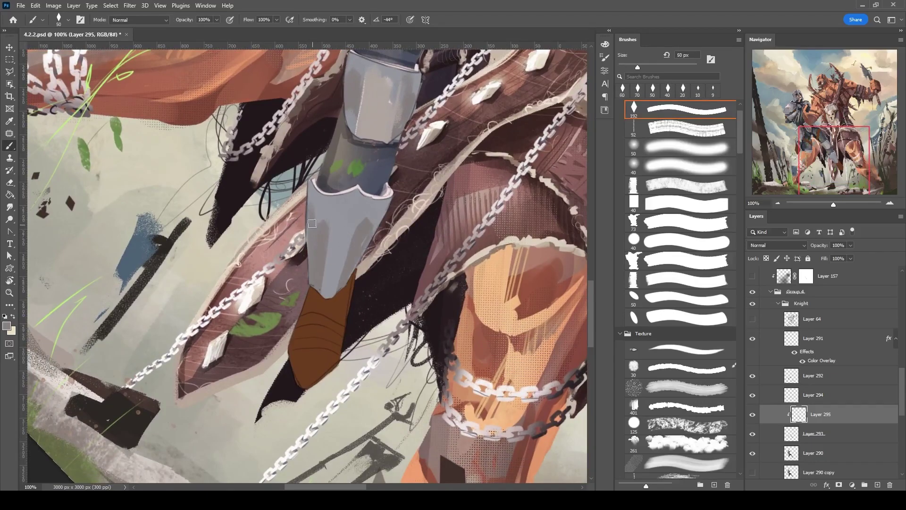
key("bracketleft")
key("bracketleft")
key("bracketleft")
key("bracketleft")
left_click_drag(326, 241, 325, 125)
Paint dark dents on the extended leg's knee plate with a 35 px diamond-tip brush and smudge them at 30 px.
key("bracketleft")
left_click_drag(398, 310, 358, 239)
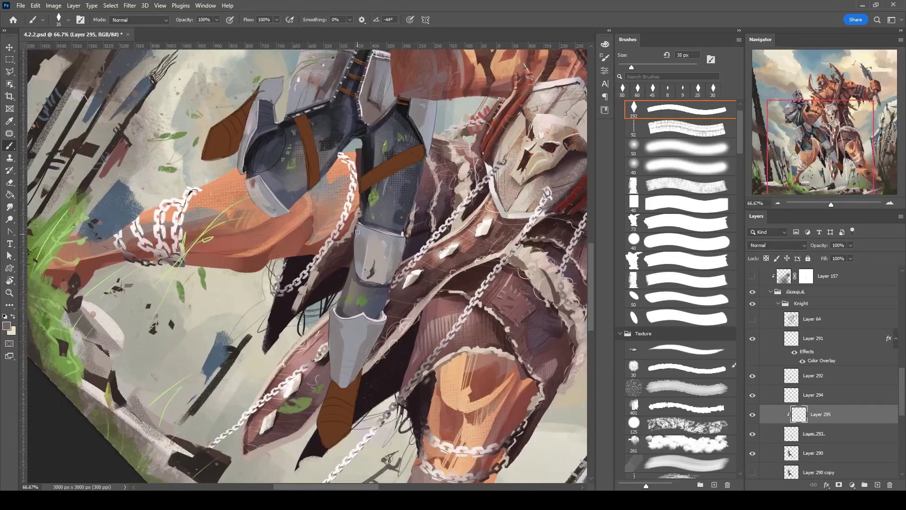
key("bracketright")
key("bracketright")
key("bracketright")
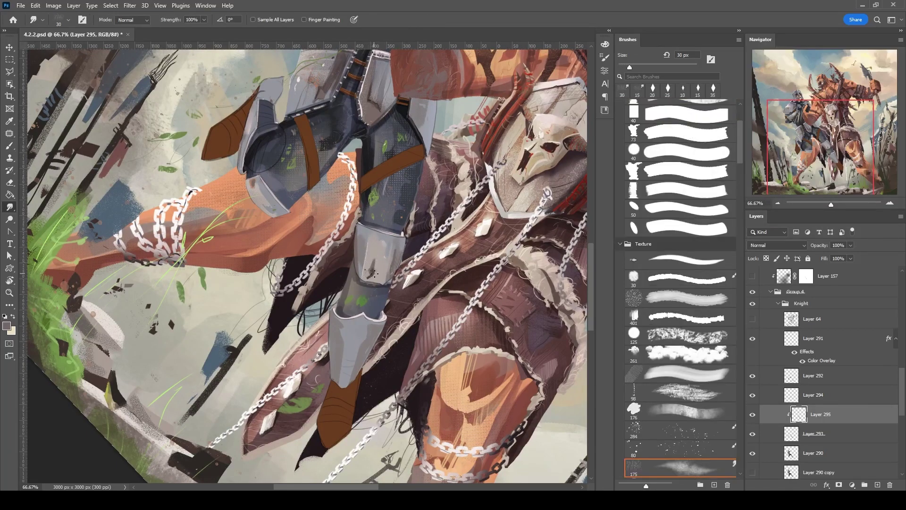
Add a clipped layer above Layer 295 and paint lighter and darker strokes on the extended leg's plates with an oval brush.
scroll(359, 245, "up", 2)
scroll(309, 214, "up", 2)
scroll(309, 214, "up", 3)
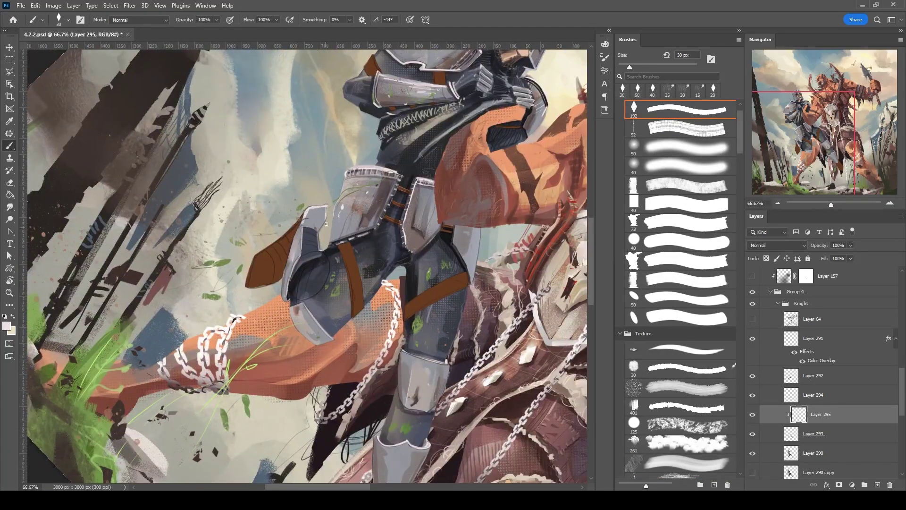
scroll(308, 214, "down", 4)
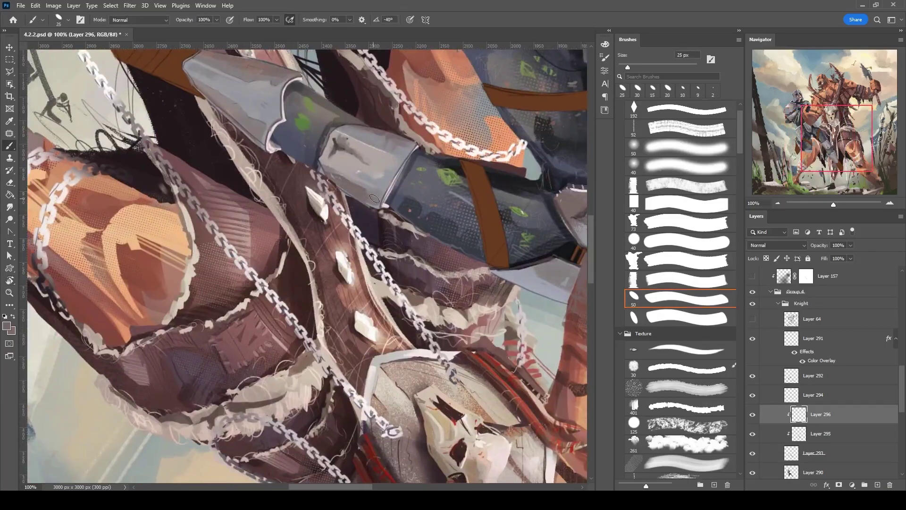
left_click(377, 144, "alt")
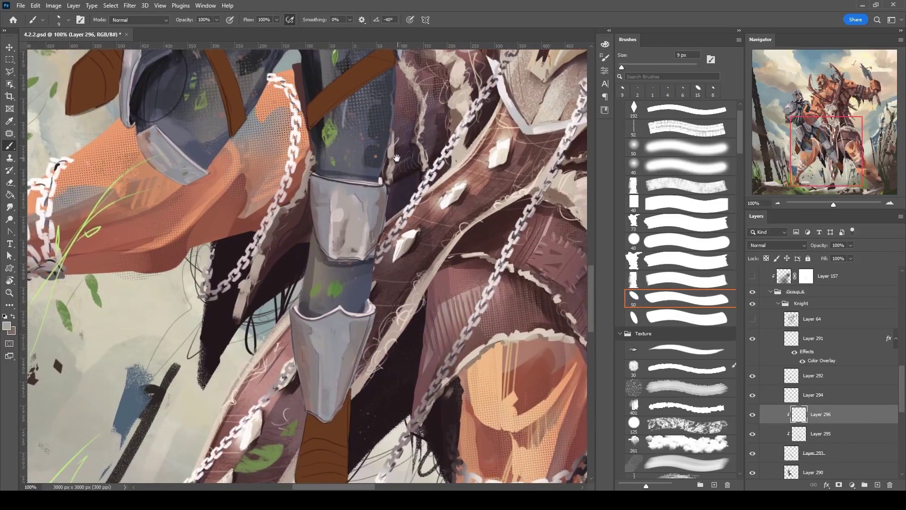
Erase excess paint around the knight's legs on Layer 290 with a 20 px oval eraser.
left_click(816, 472)
key("e")
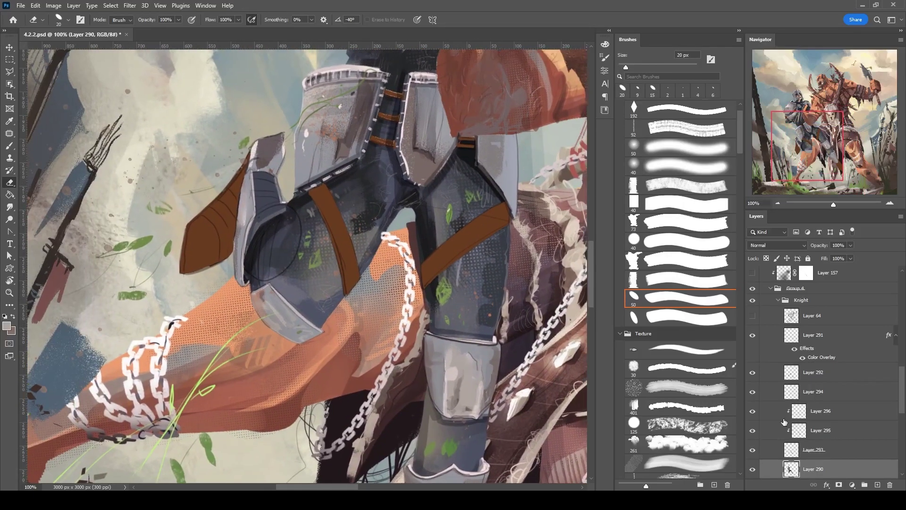
Paint pale highlights on the leg plates and the far hip plate on Layer 296 with a small oval brush.
key("ctrl+minus")
key("ctrl+minus")
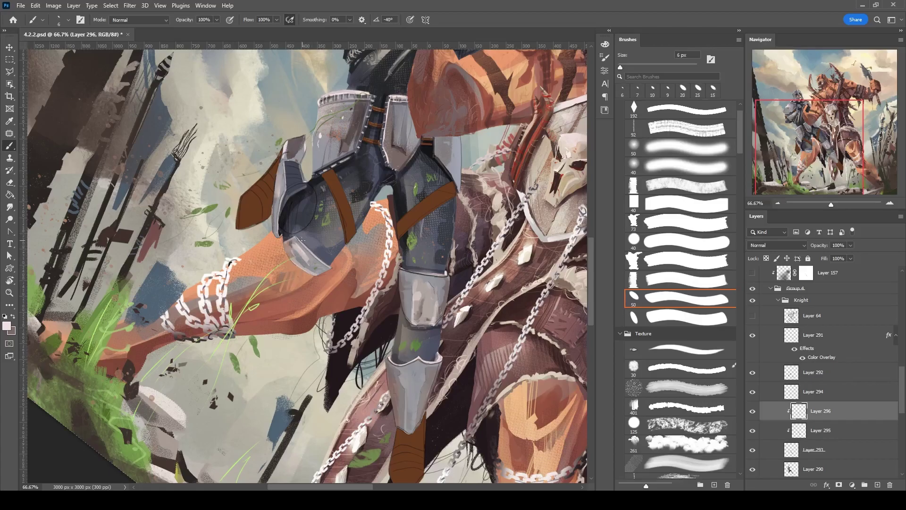
key("bracketleft")
key("bracketleft")
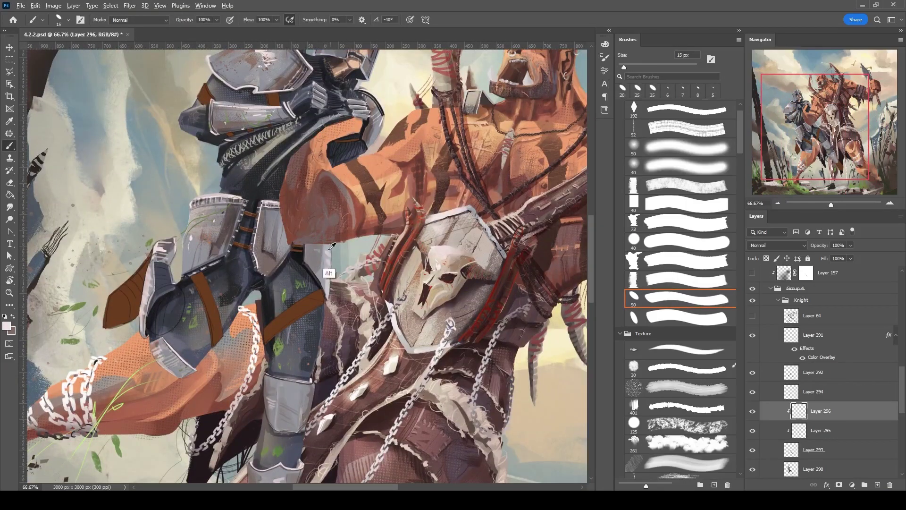
Paint thin brown straps across the bent knee on Layer 292 with a small oval brush and make the clipped Layer 298 active.
left_click(324, 244, "alt")
key("bracketleft")
key("bracketleft")
key("bracketleft")
key("bracketleft")
key("bracketleft")
key("bracketleft")
key("bracketleft")
key("bracketleft")
key("bracketleft")
key("bracketleft")
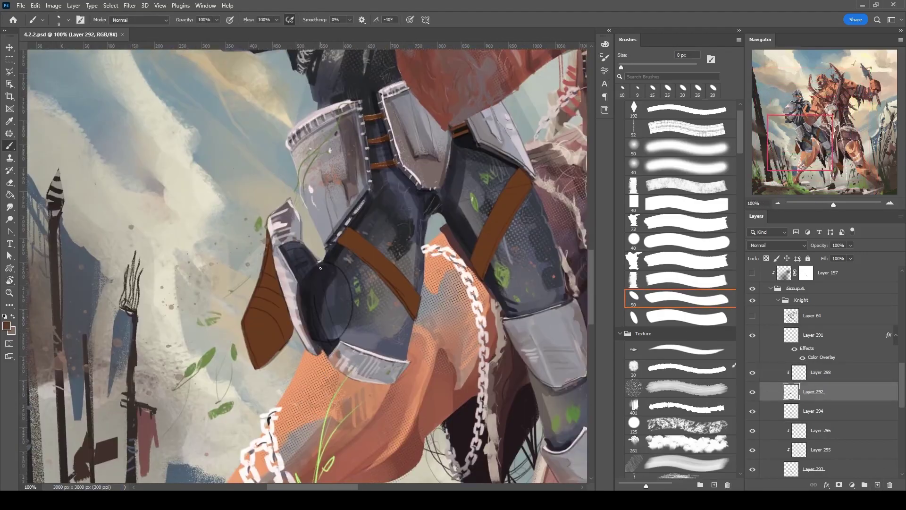
key("alt+bracketright")
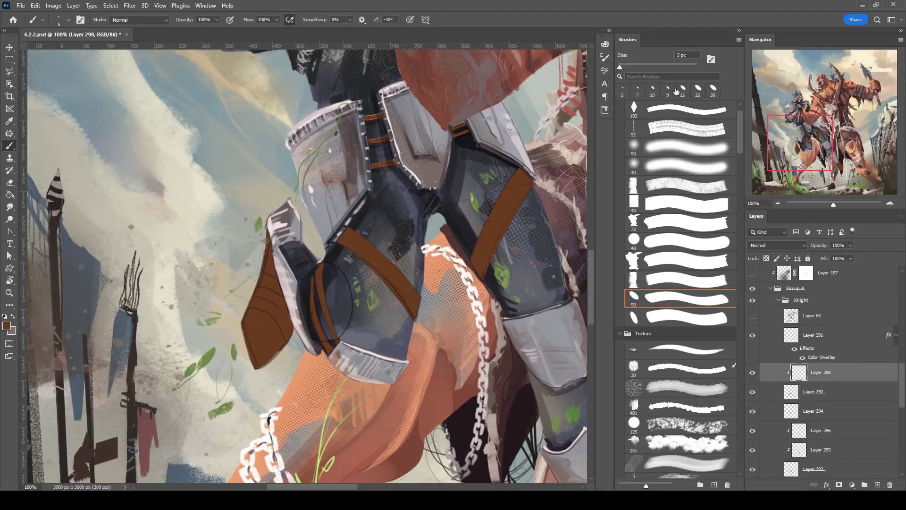
Paint pale pinkish edge highlights along the bent leg's thigh strap on Layer 298 with a 7 px diamond-tip brush.
key("shift+comma")
scroll(368, 198, "up", 2, "alt")
key("r")
scroll(368, 198, "down", 2)
left_click_drag(368, 198, 364, 172)
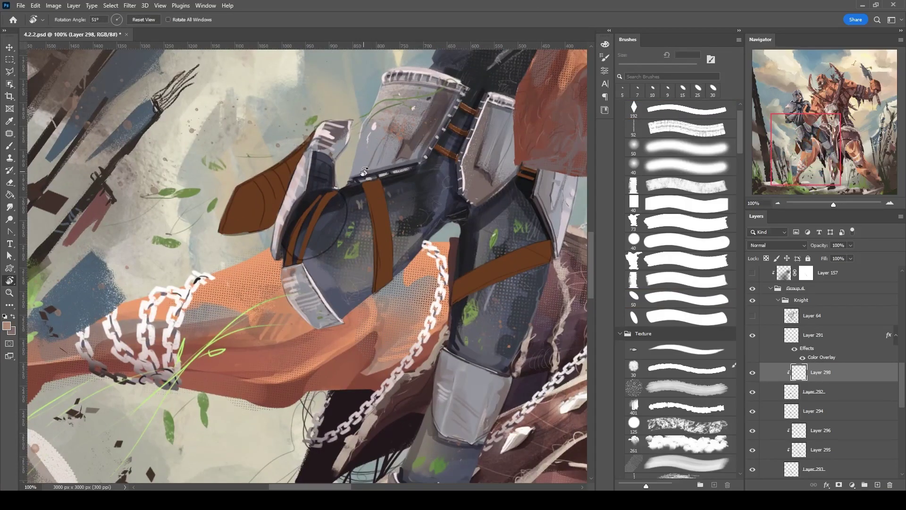
key("b")
left_click_drag(377, 231, 379, 283)
key("bracketright")
left_click_drag(378, 182, 389, 261)
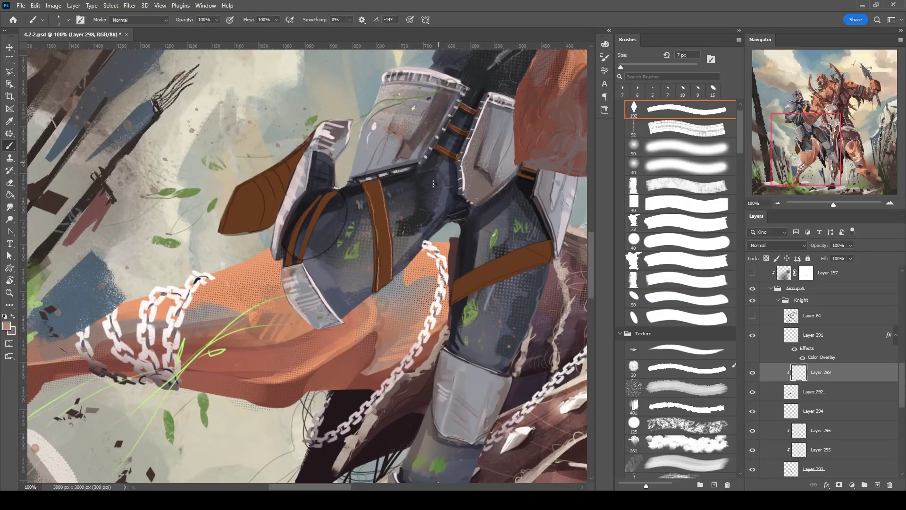
Shade the lower end of the bent leg's thigh strap with a slightly larger diamond-tip brush and a newly picked colour.
right_click(380, 178, "alt+shift")
key("bracketright")
key("bracketright")
mouse_move(375, 292)
left_mouse_down()
mouse_move(375, 214)
mouse_move(383, 269)
left_mouse_up()
Add clipped Layer 299 below Layer 298 and brush worn texture onto both thigh straps with a 175 px texture brush.
key("ctrl+shift+alt+n")
key("r")
key("b")
right_click(425, 158, "alt+shift")
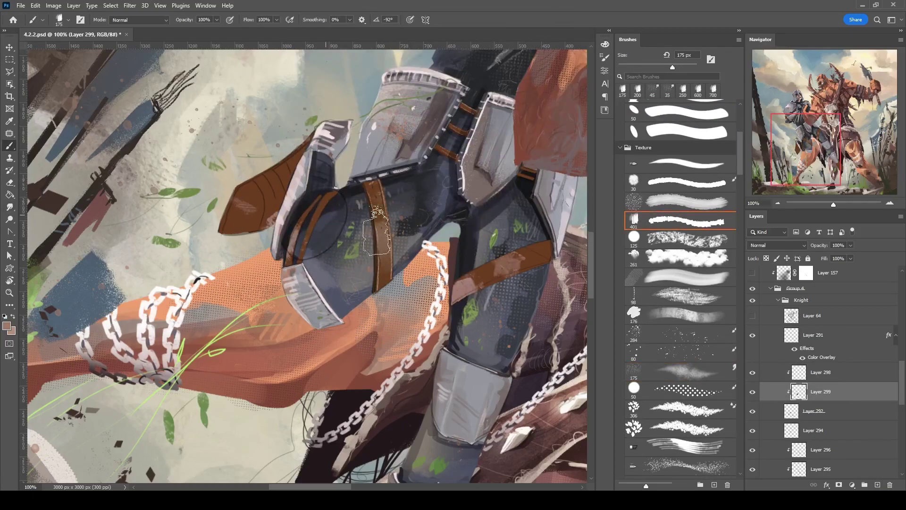
left_click_drag(369, 189, 415, 398)
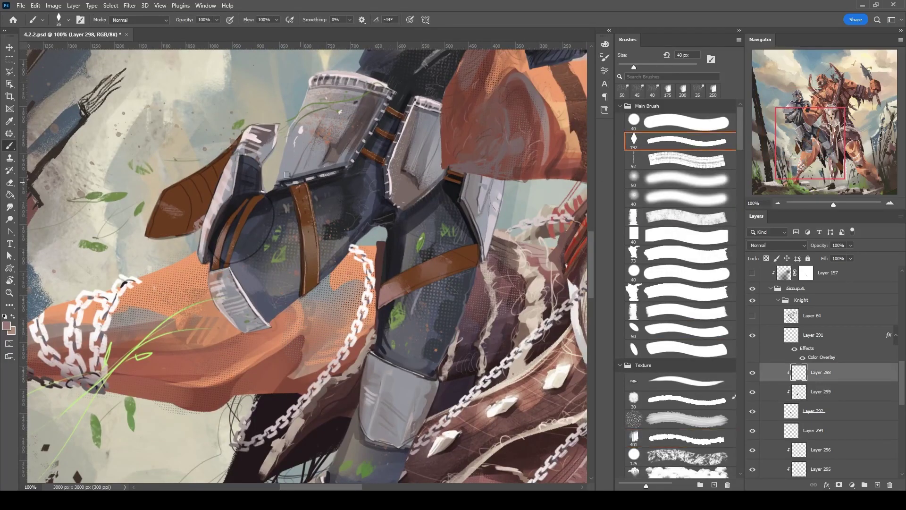
Paint dark shading and edge details on the knee and thigh straps on Layer 298 with a 25 px diamond-tip brush.
left_click_drag(220, 261, 227, 265)
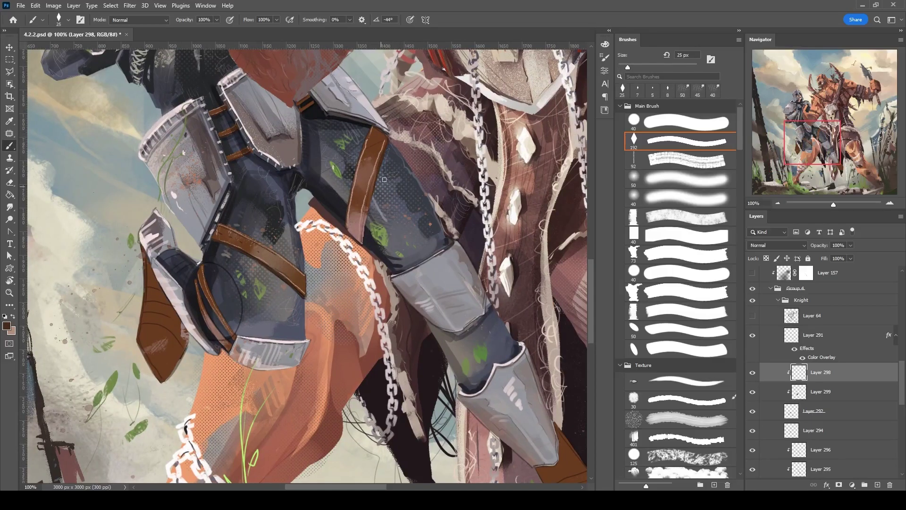
left_click_drag(350, 228, 356, 182)
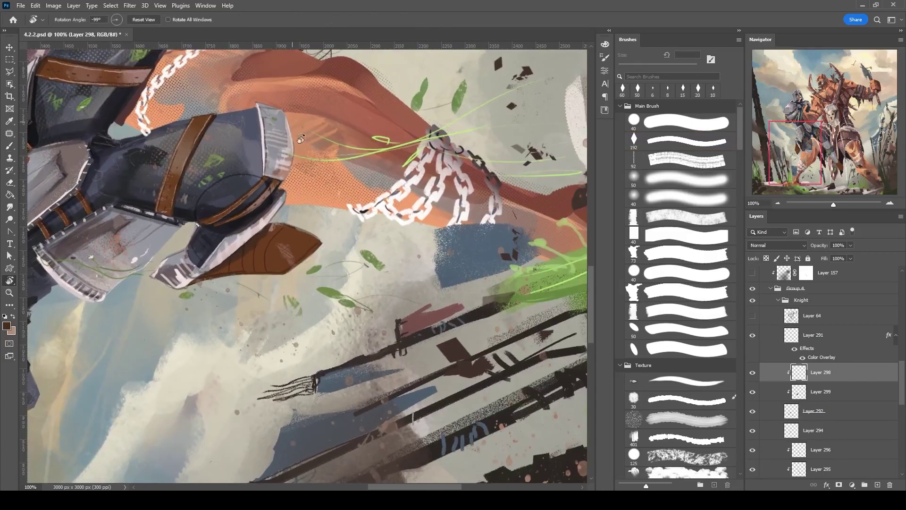
key("r")
left_click_drag(283, 245, 385, 302)
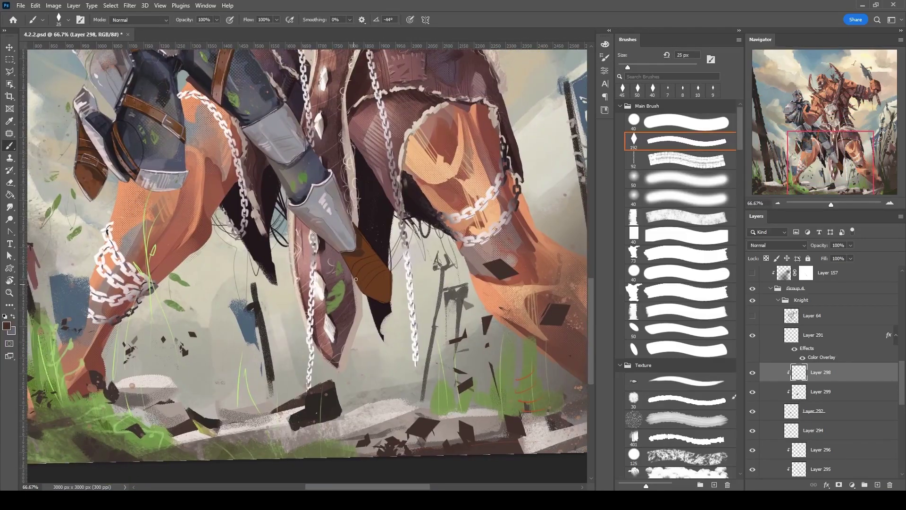
Paint bands, stitching and soft highlights on the extended leg's boot on Layer 298 with a 6 px oval brush.
left_click(702, 329)
key("bracketleft")
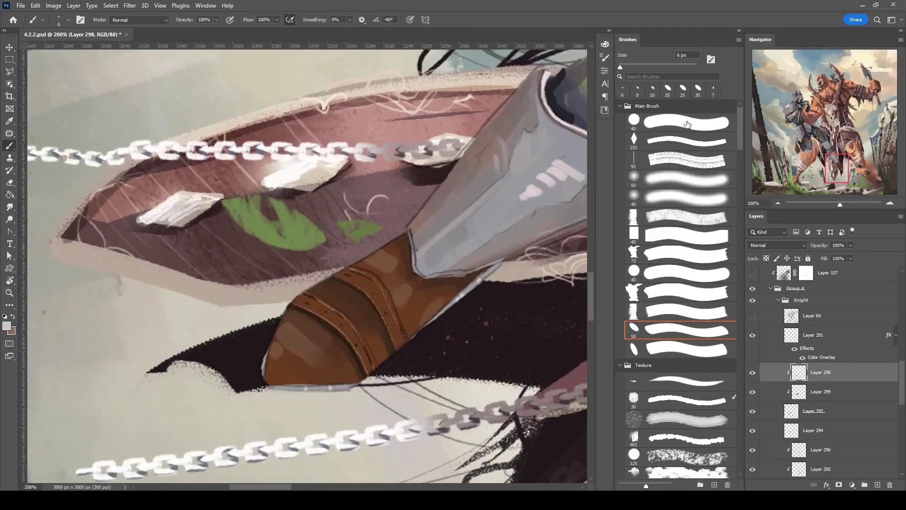
left_click_drag(342, 335, 338, 334)
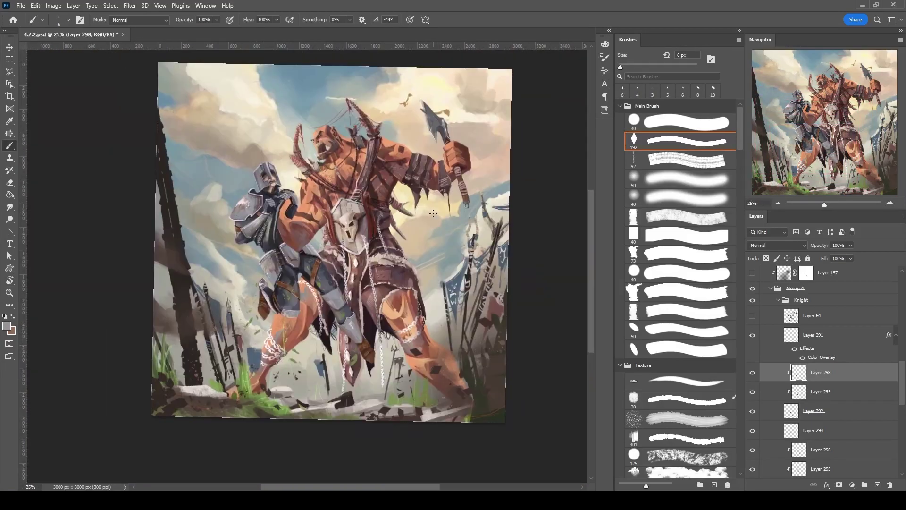
key("b")
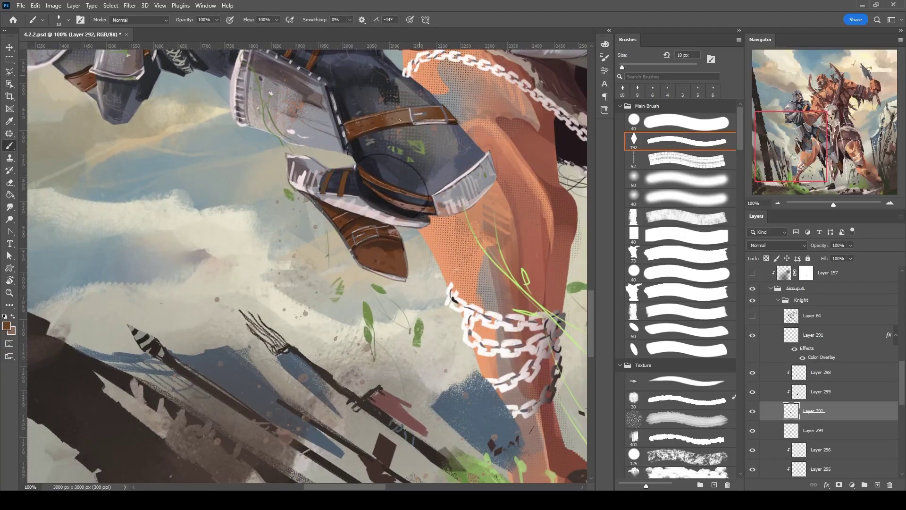
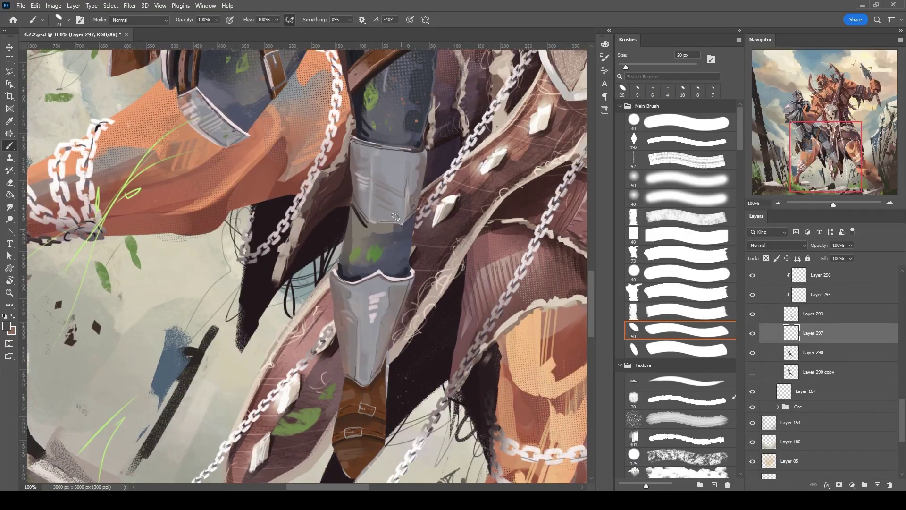
Paint dark accents around the extended leg's knee plate and thigh strap, using a 7 px round brush on Layer 300.
left_click(389, 249, "alt")
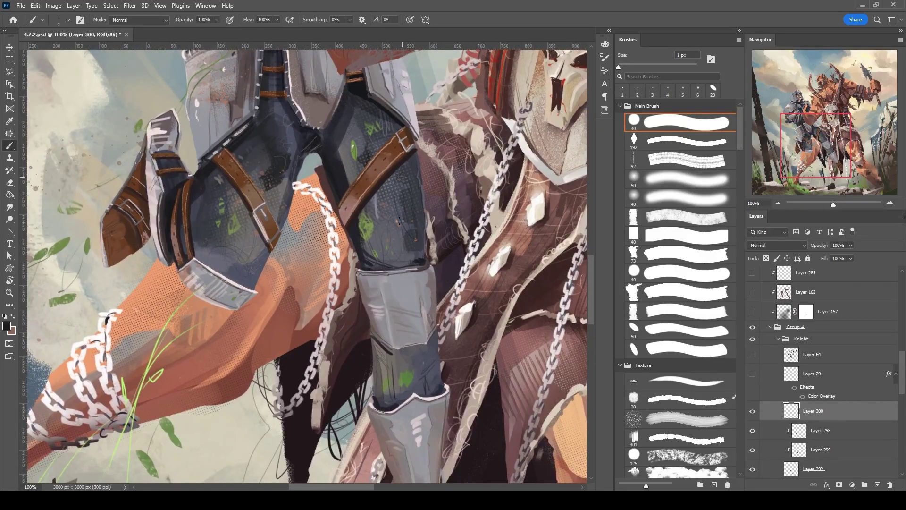
left_click(458, 125, "alt")
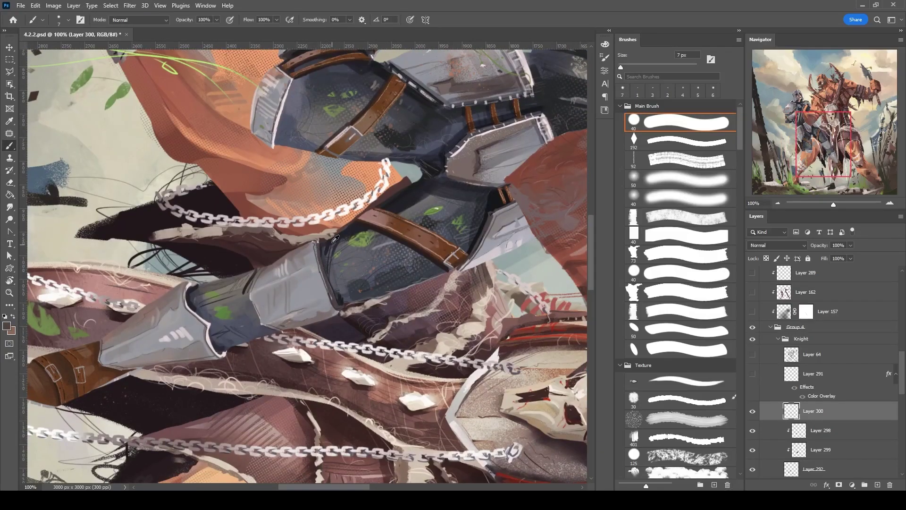
left_click_drag(399, 213, 389, 253)
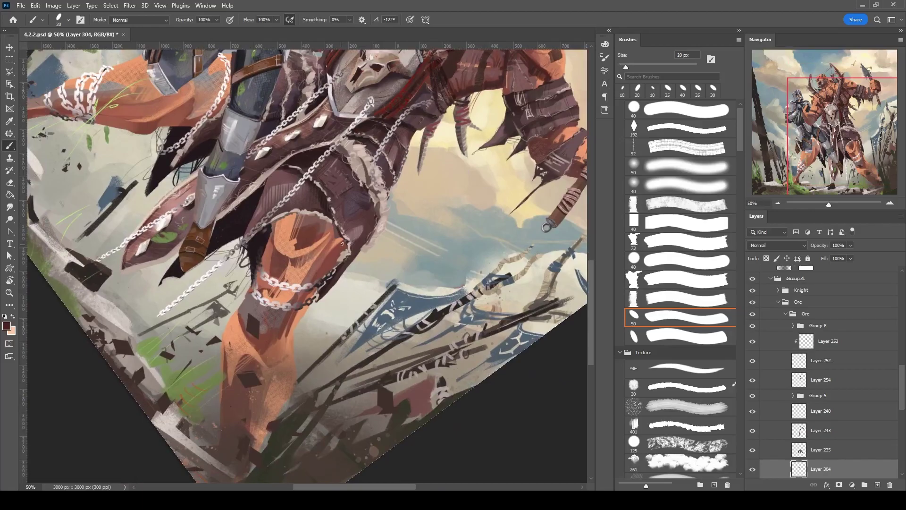
Paint dark maroon shading over the orc's front thigh below the fur hem on Layer 304 with a 20 px oval brush.
left_click_drag(340, 243, 288, 328)
left_click_drag(297, 240, 278, 272)
left_click_drag(262, 339, 255, 352)
mouse_move(281, 206)
left_mouse_down()
mouse_move(288, 246)
mouse_move(272, 248)
mouse_move(252, 276)
left_mouse_up()
key("bracketright")
key("bracketright")
key("bracketright")
key("bracketright")
key("bracketright")
key("bracketright")
key("bracketleft")
key("bracketleft")
key("bracketleft")
key("bracketleft")
scroll(321, 275, "up", 8)
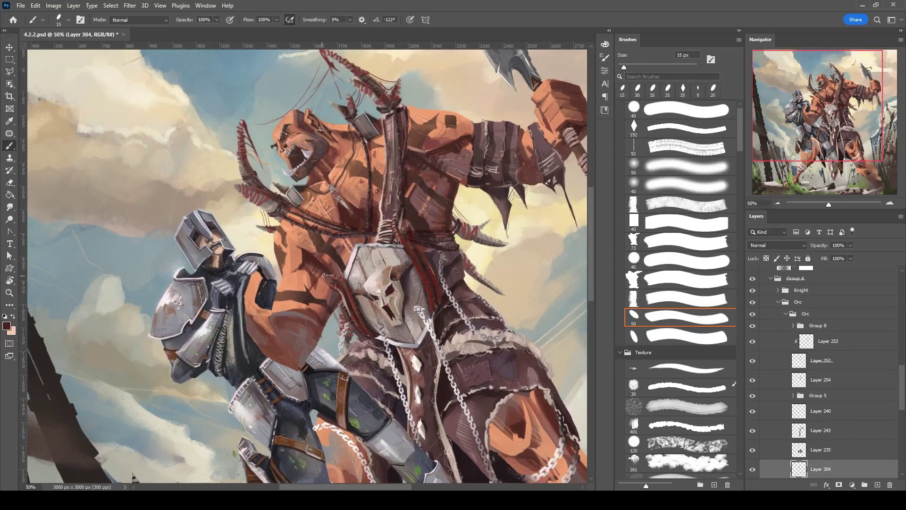
scroll(320, 275, "up", 2)
Add Layer 305 and paint small dark red strokes on the orc's gripping arm with a 9 px oval brush.
key("ctrl+shift+alt+n")
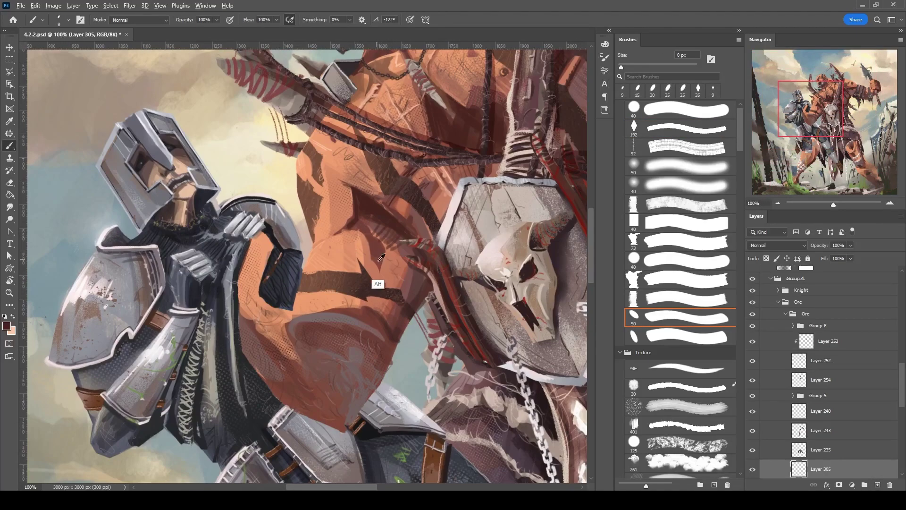
key("period")
left_click_drag(335, 257, 329, 279)
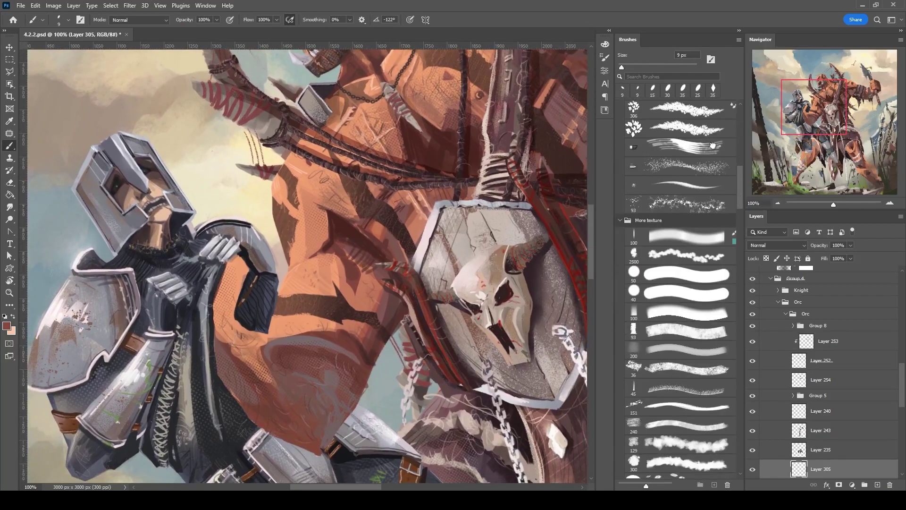
Try textured brush presets for the orc's arm, including a speckled brush at 300 px and 70 px.
key("period")
left_click_drag(739, 169, 739, 277)
key("period")
key("period")
key("period")
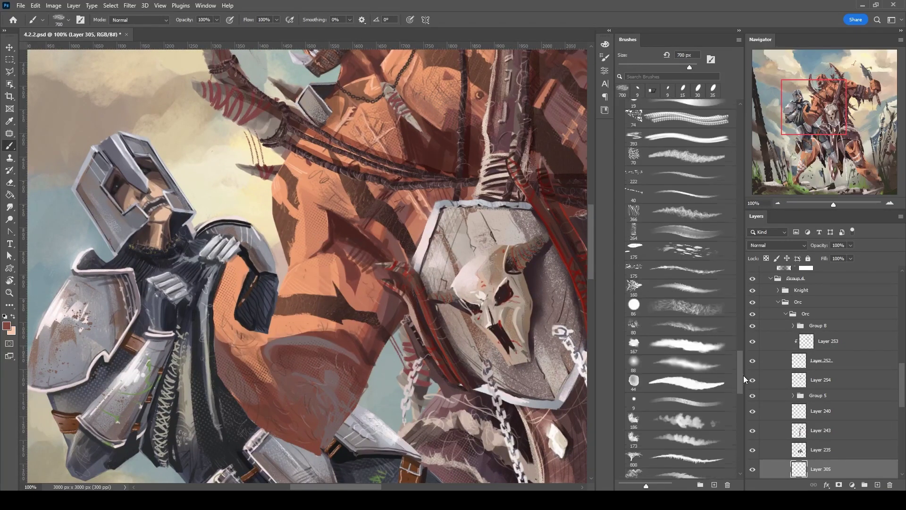
key("period")
key("period")
key("period")
key("period")
key("period")
key("period")
key("period")
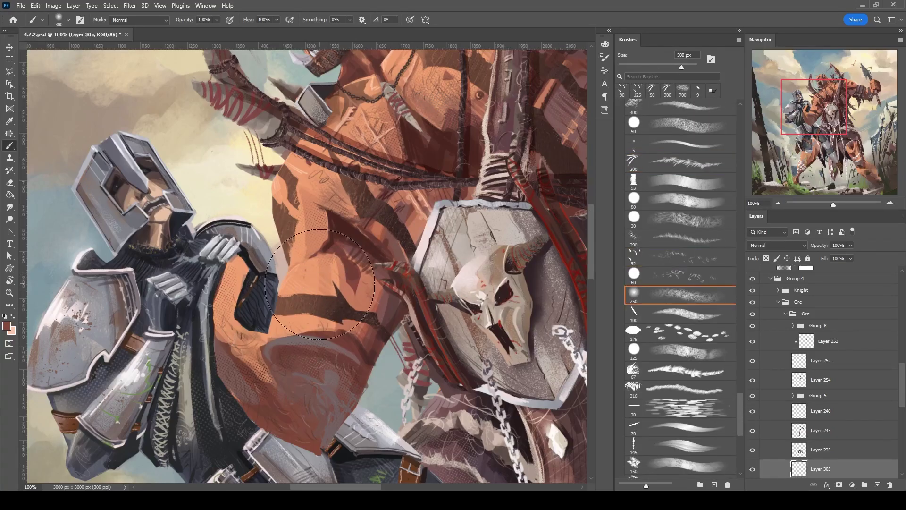
key("period")
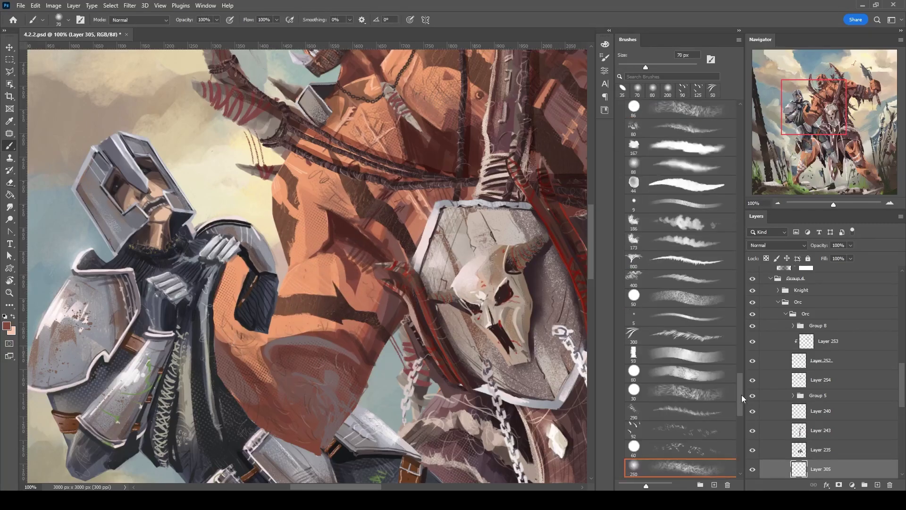
Draw fine dark lines across the orc's gripping forearm on Layer 305 with a 1 px round brush.
left_click(713, 125)
left_click_drag(314, 355, 350, 323)
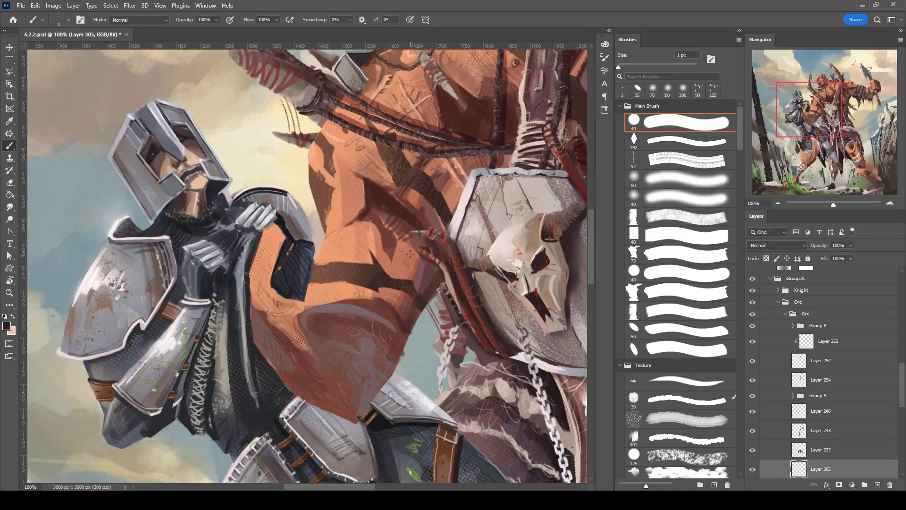
left_click_drag(310, 358, 283, 323)
scroll(411, 208, "down", 5)
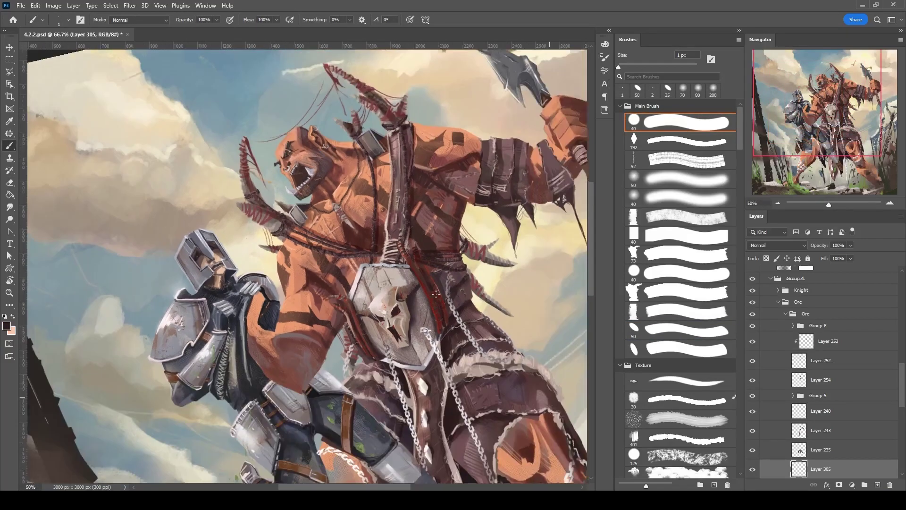
Paint over the orc's hand and forearm around the knight on Layer 305 with a diamond-tip brush reduced to 25 px.
left_click(691, 333)
key("period")
scroll(392, 204, "down", 3)
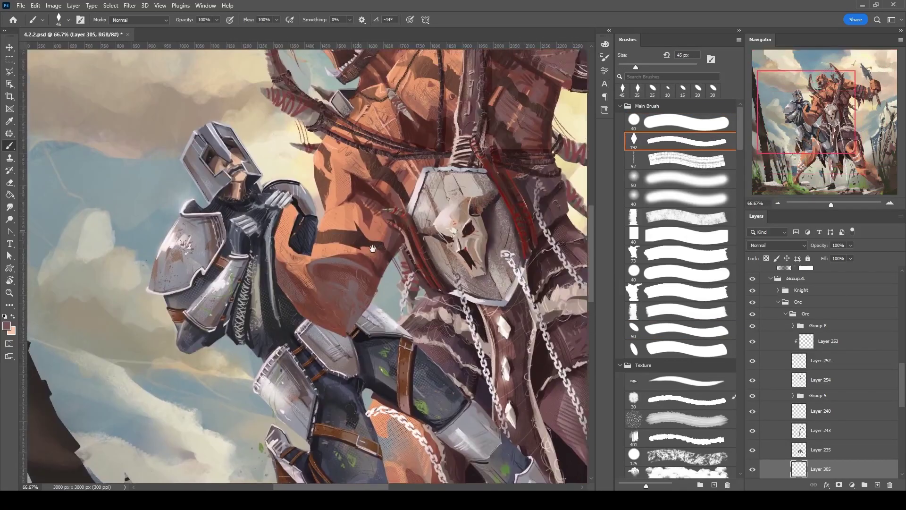
scroll(803, 378, "up", 10)
scroll(330, 283, "up", 2)
mouse_move(283, 236)
left_mouse_down()
mouse_move(344, 326)
mouse_move(315, 237)
left_mouse_up()
key("bracketleft")
key("bracketleft")
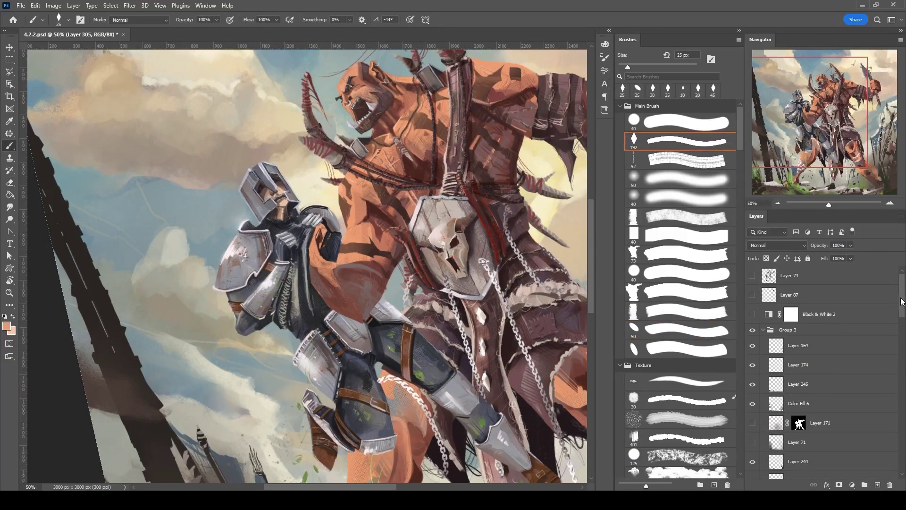
Add Layer 306 above the Knight group and paint and trim the orc's fingers with a 30 px diamond-tip brush.
key("ctrl+shift+alt+n")
key("e")
key("b")
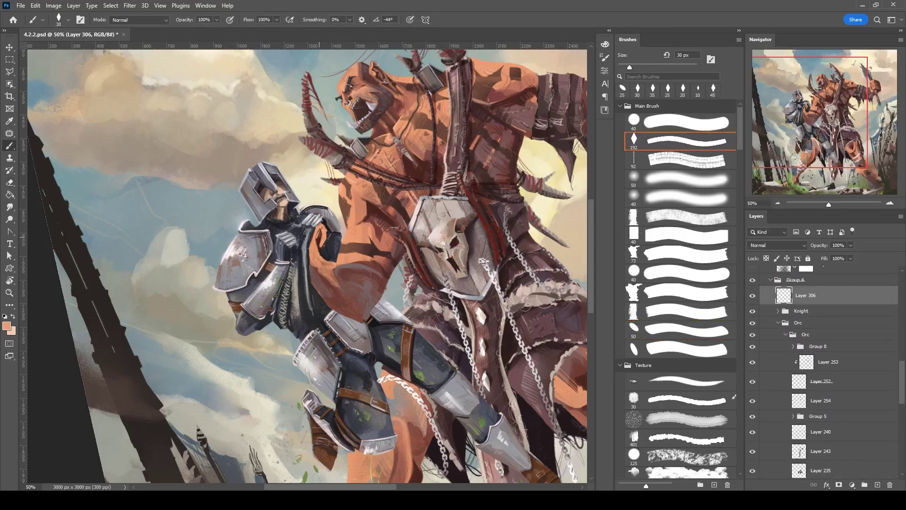
key("e")
key("b")
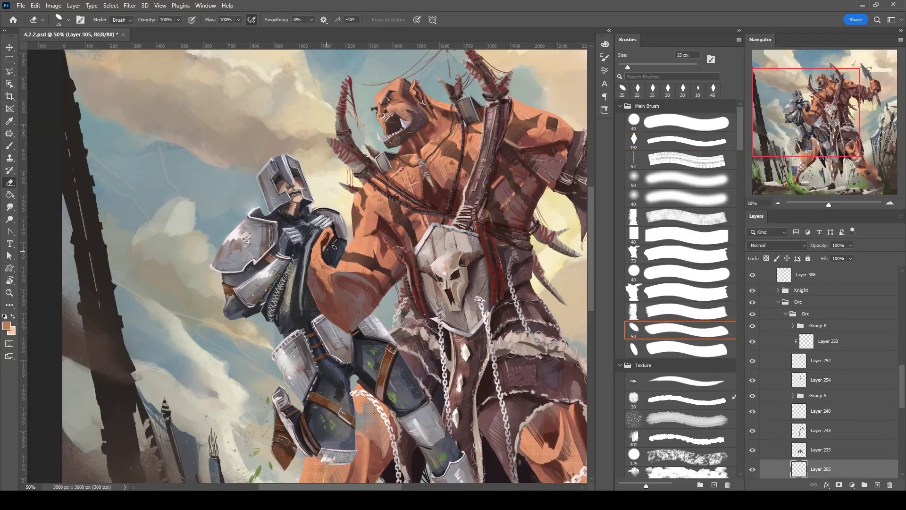
Touch up the orc's hand beside the knight's far shoulder on Layers 234 and 306 with a 15 to 25 px diamond-tip brush.
left_click(331, 255, "ctrl")
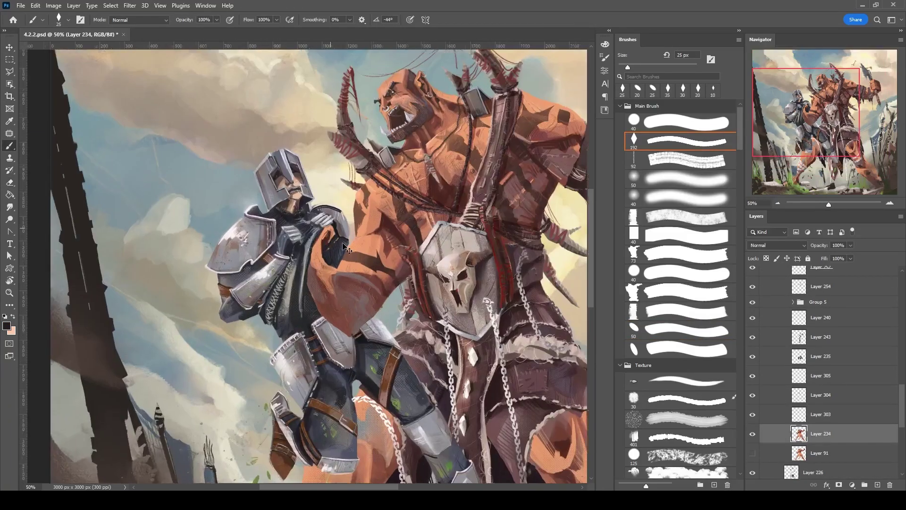
key("b")
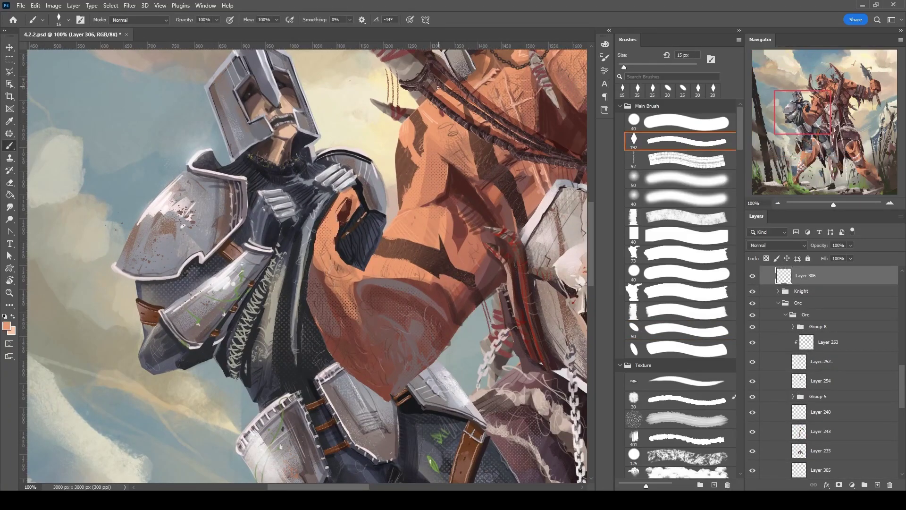
key("bracketright")
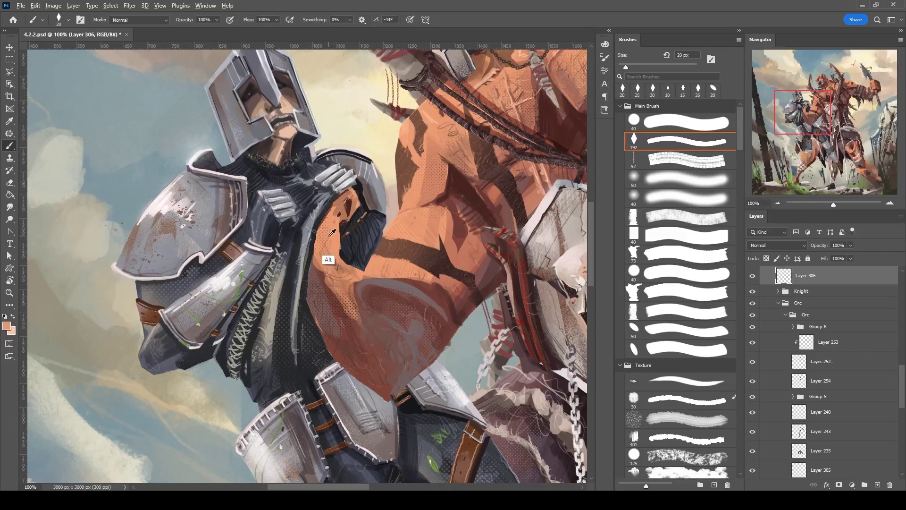
key("ctrl+minus")
key("ctrl+minus")
key("ctrl+plus")
Paint fine reddish-brown finger details on the orc's gripping hand on Layer 306 with a 7 px oval brush.
key("period")
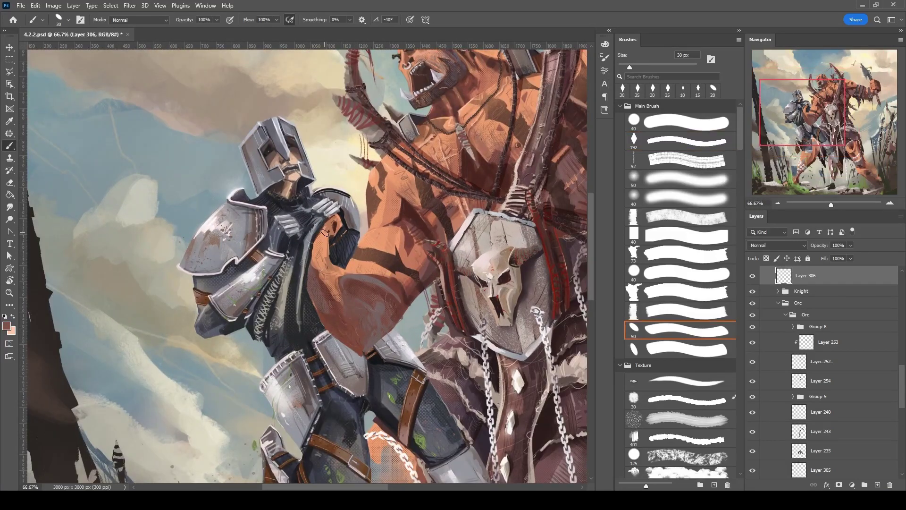
key("bracketleft")
key("bracketleft")
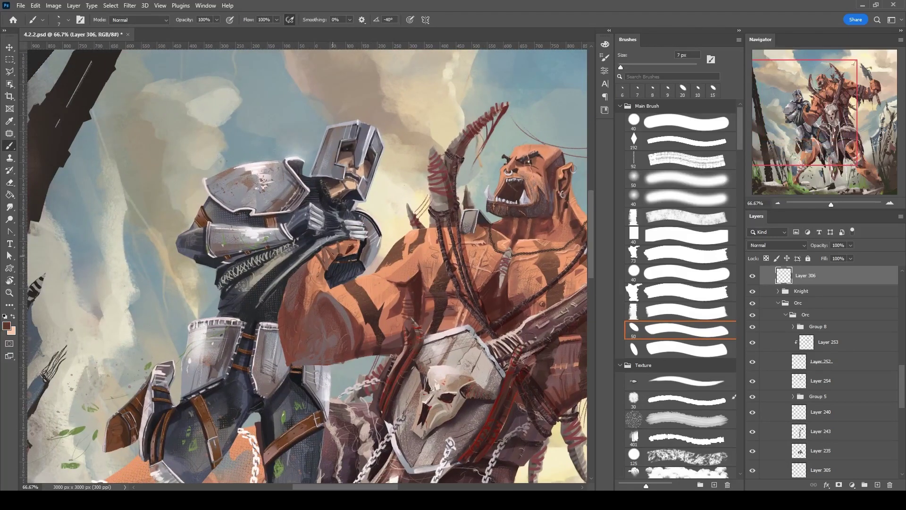
left_click(324, 257, "alt")
left_click_drag(393, 201, 350, 155)
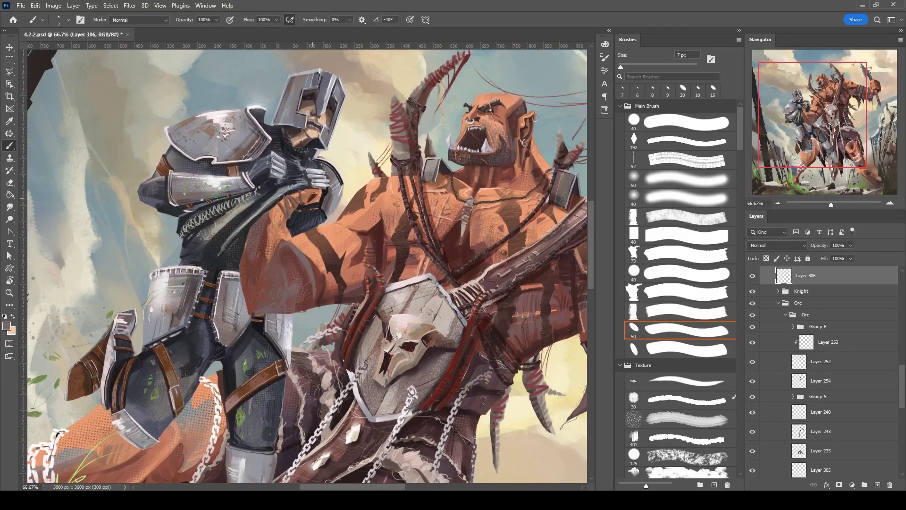
key("r")
key("ctrl+0")
key("Escape")
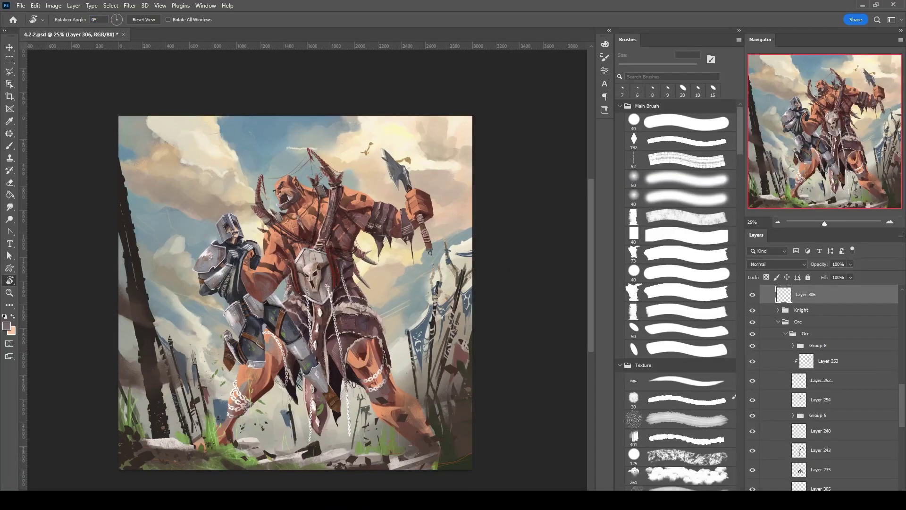
Paint small distant birds in the sky around the orc's axe on Layer 194 with an oval brush reduced from 15 to 8 px.
key("ctrl+equal")
key("v")
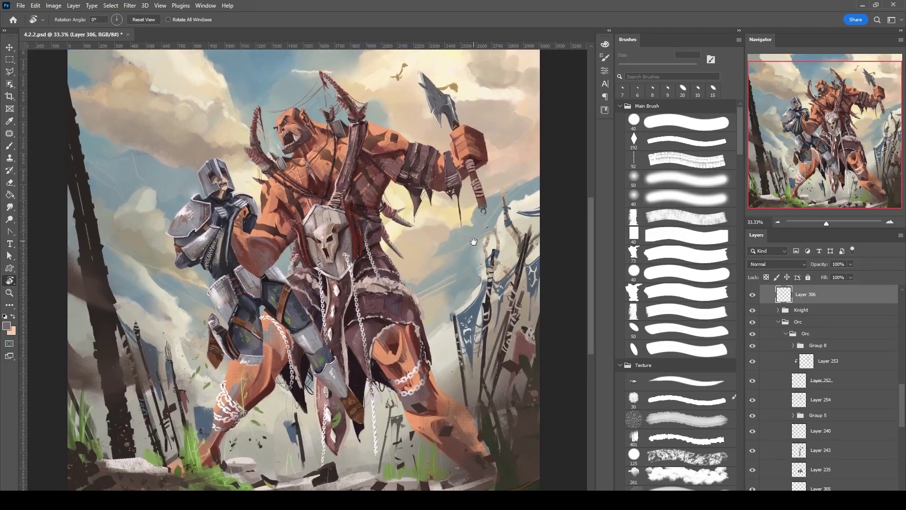
left_click(515, 198)
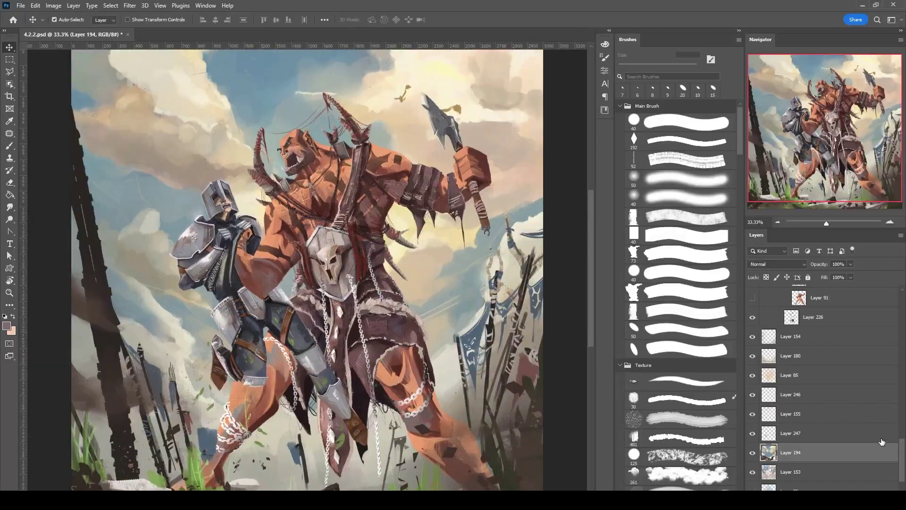
key("b")
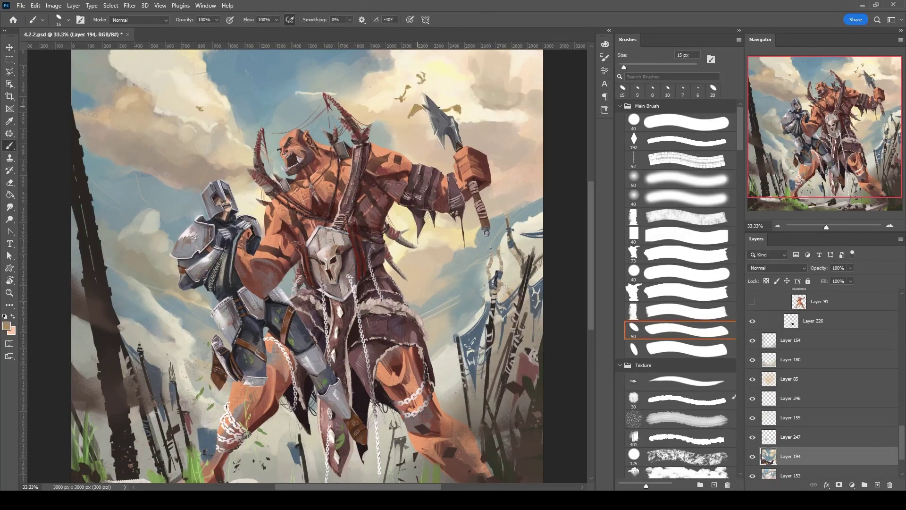
right_click(161, 116, "alt+shift")
key("bracketleft")
key("bracketleft")
key("bracketleft")
Add Layer 308 clipped to Layer 185 as Multiply at 50% opacity and shade the background banners with a 45 px oval brush.
left_click(878, 485)
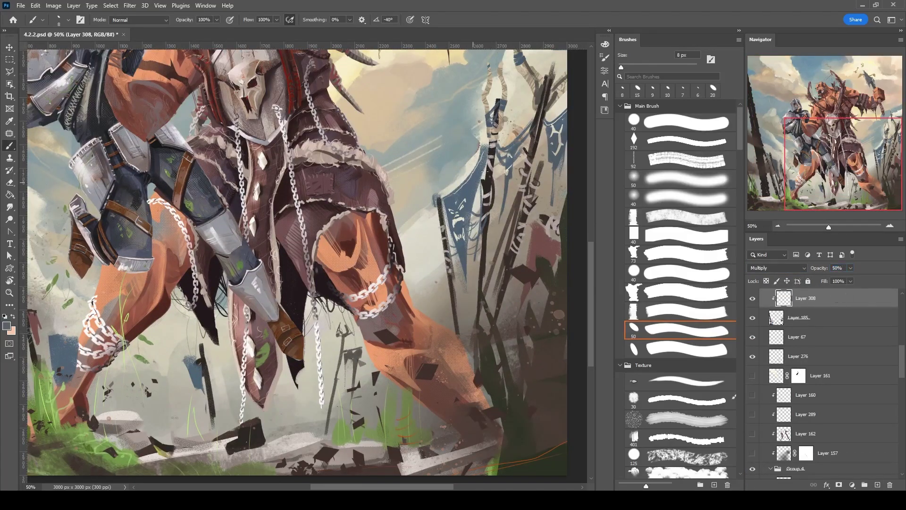
left_click_drag(494, 142, 460, 278)
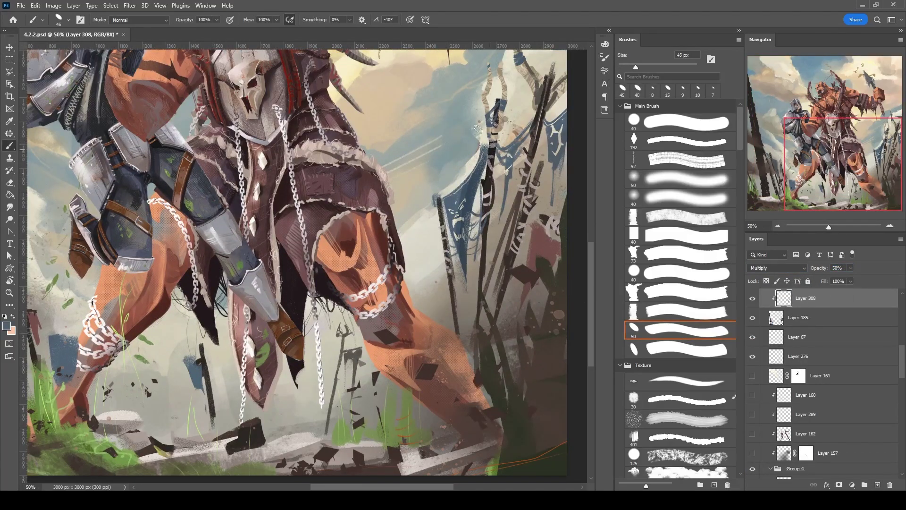
key("bracketright")
left_click_drag(503, 202, 522, 81)
left_click_drag(331, 236, 546, 149)
left_click_drag(284, 142, 324, 304)
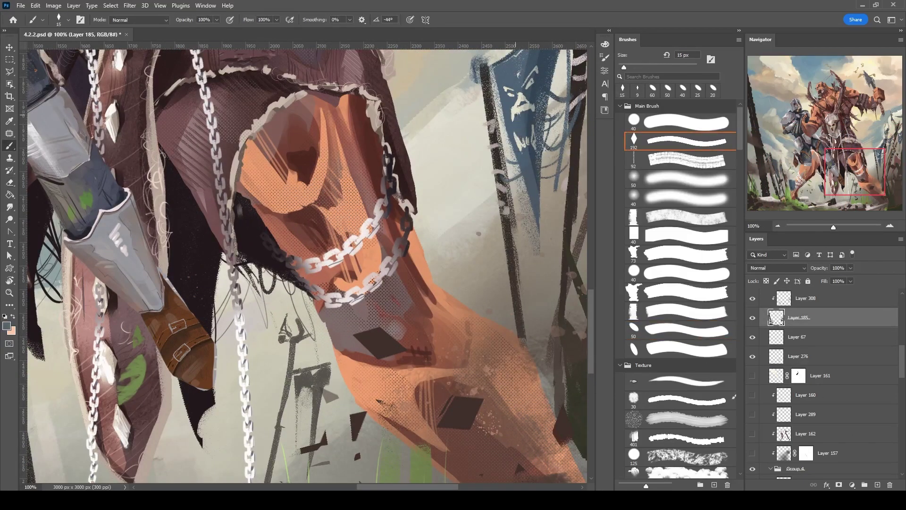
Reshape the blue skull banner beside the orc's thigh on Layer 185 with a diamond-tip brush reduced from 25 to 6 px.
left_click(521, 94, "alt")
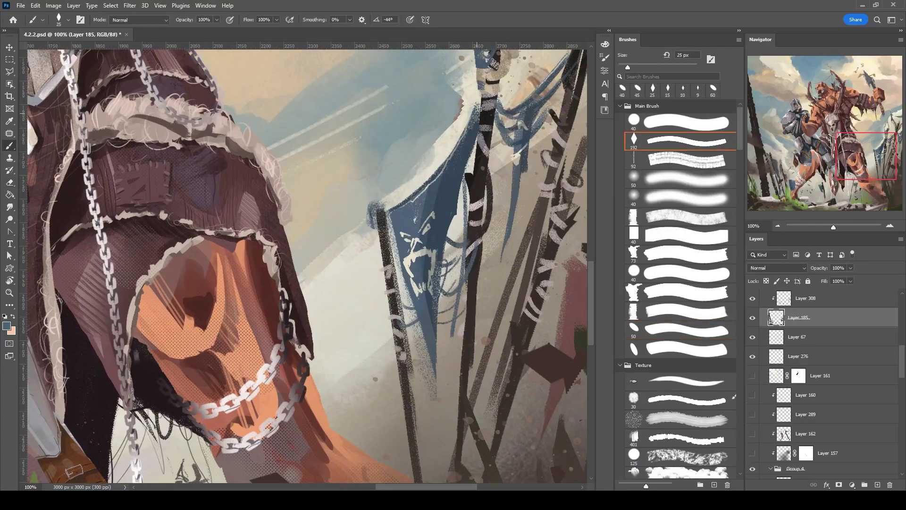
left_click_drag(480, 109, 491, 105)
key("bracketleft")
key("bracketleft")
key("bracketleft")
key("bracketleft")
key("bracketleft")
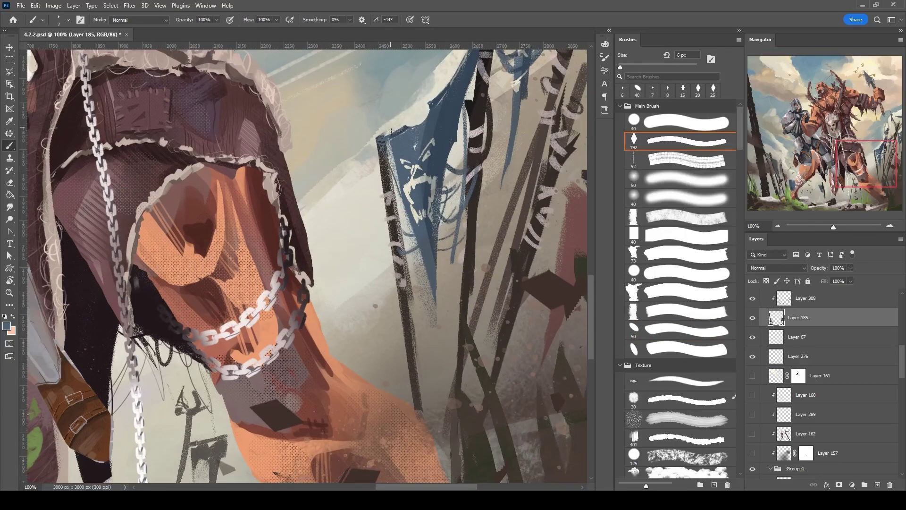
Clean up the edges of the blue banner and its pole on Layer 185 with an oval eraser reduced from 15 to 9 px.
key("e")
key("bracketleft")
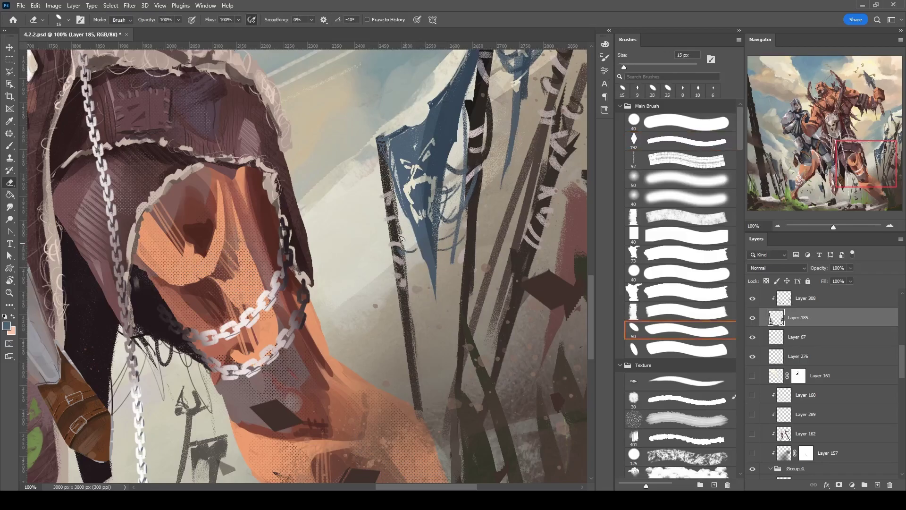
key("b")
key("e")
key("bracketleft")
key("bracketleft")
scroll(436, 218, "up", 3)
key("ctrl+minus")
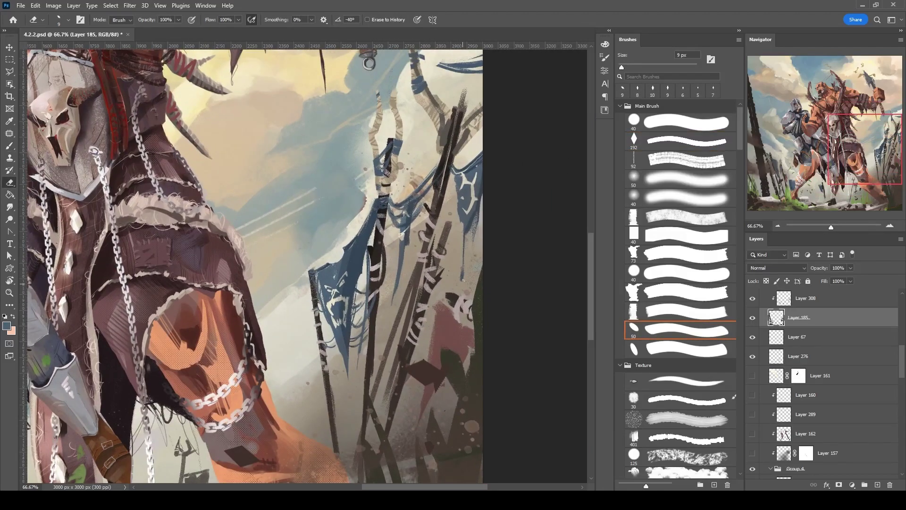
Paint fine strings on the blue banner and reddish wraps on the horned pole on Layer 185 with a 9 to 10 px diamond-tip brush.
scroll(456, 166, "down", 2)
scroll(456, 165, "left", 3)
key("b")
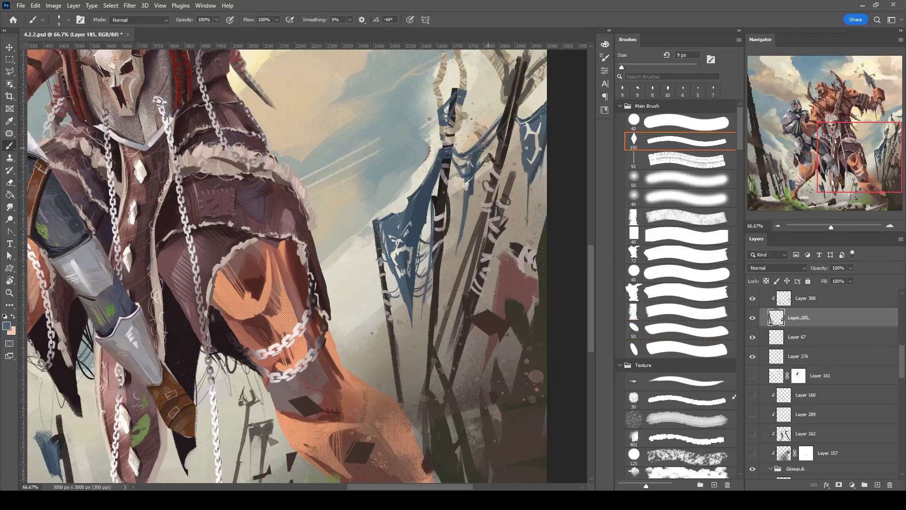
scroll(528, 53, "up", 2)
scroll(425, 95, "right", 3)
key("bracketright")
key("bracketright")
key("bracketright")
key("bracketright")
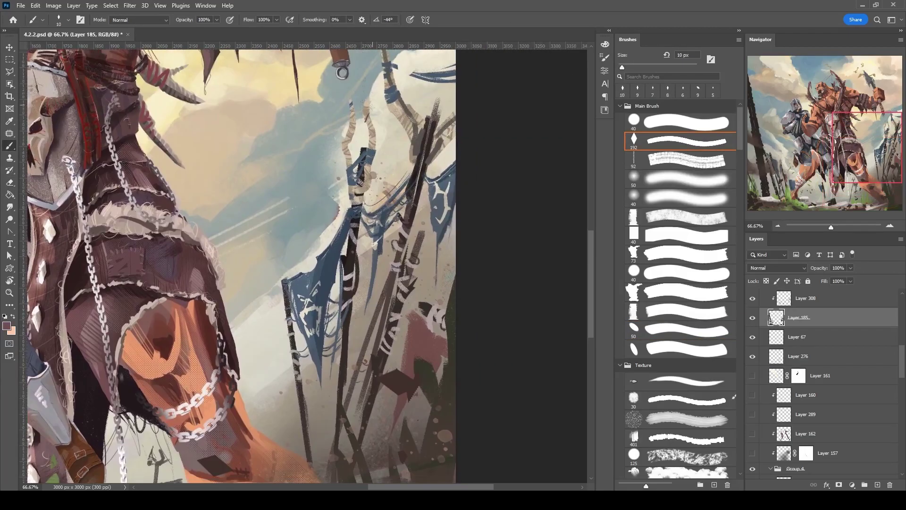
Strengthen the dark stake beside the horned pole on Layer 185 with a diamond-tip brush enlarged to 25 px.
left_click_drag(438, 93, 433, 142)
left_click(419, 137, "alt")
key("bracketright")
key("ctrl+plus")
scroll(452, 96, "up", 3)
scroll(452, 97, "right", 2)
Refine the wraps and blue ribbons on the horned pole and far post on Layer 185 with an 8 to 10 px diamond-tip brush.
key("bracketleft")
key("bracketleft")
key("bracketleft")
key("bracketleft")
key("bracketleft")
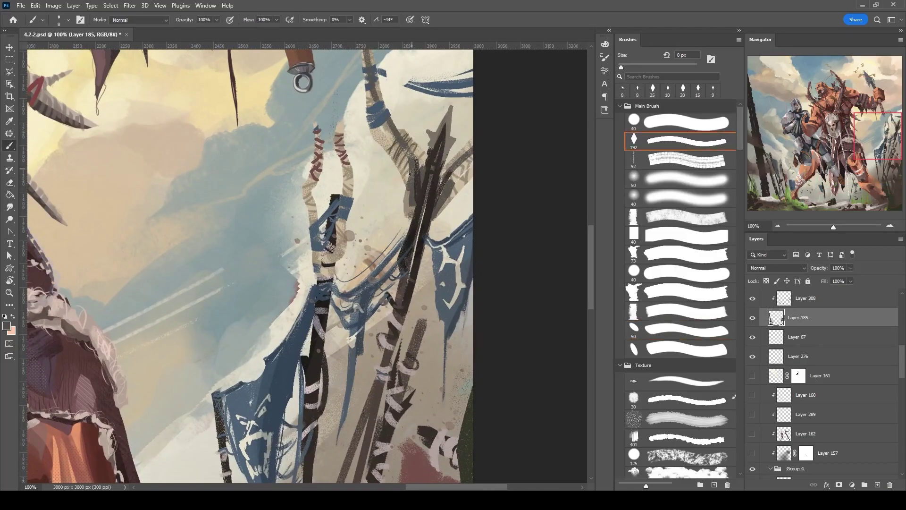
key("e")
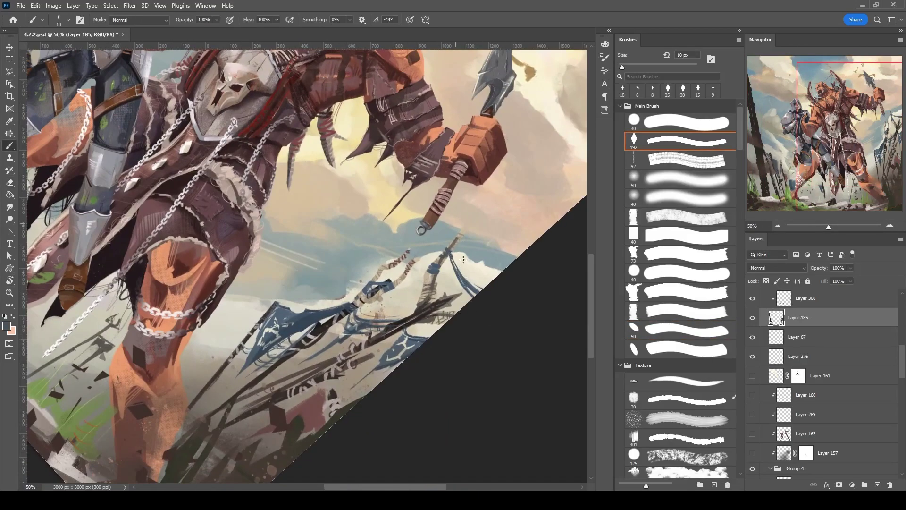
key("ctrl+minus")
left_click_drag(499, 158, 555, 127)
Paint a row of small red and orange-brown banners between the fighters' legs on Layer 185 with a 40 to 45 px diamond-tip brush.
right_click(444, 162, "alt+shift")
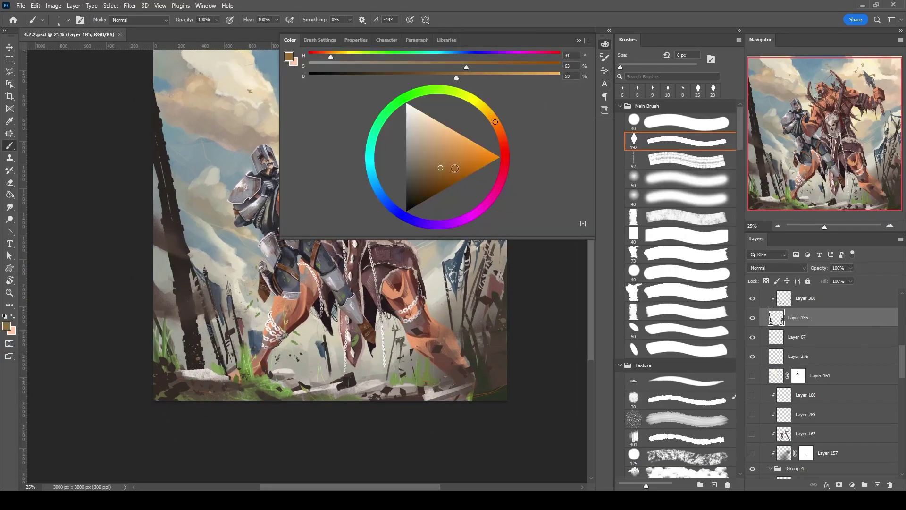
right_click(444, 162, "alt+shift")
right_click(428, 151, "alt+shift")
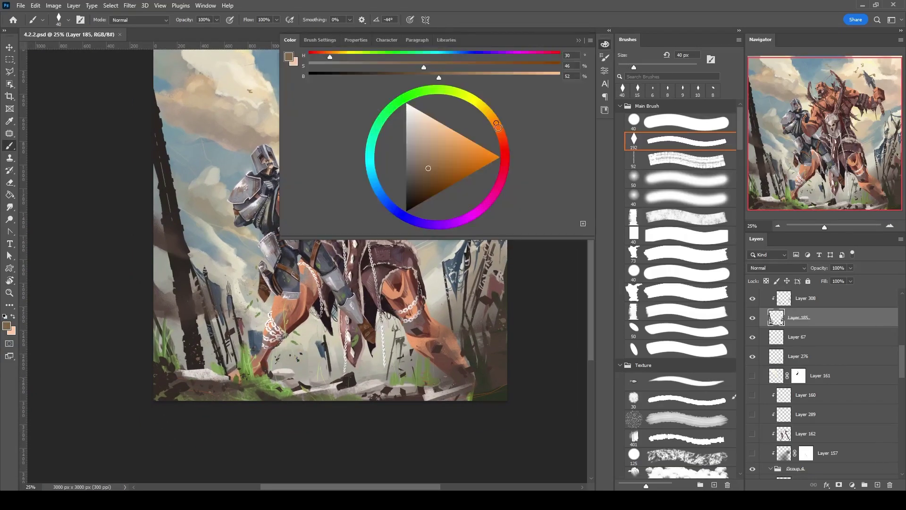
key("bracketright")
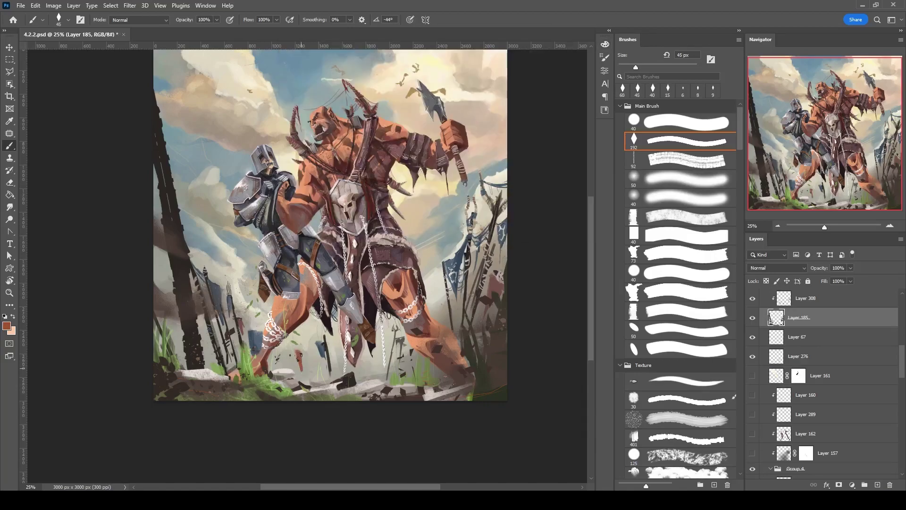
key("e")
key("b")
right_click(444, 162, "alt+shift")
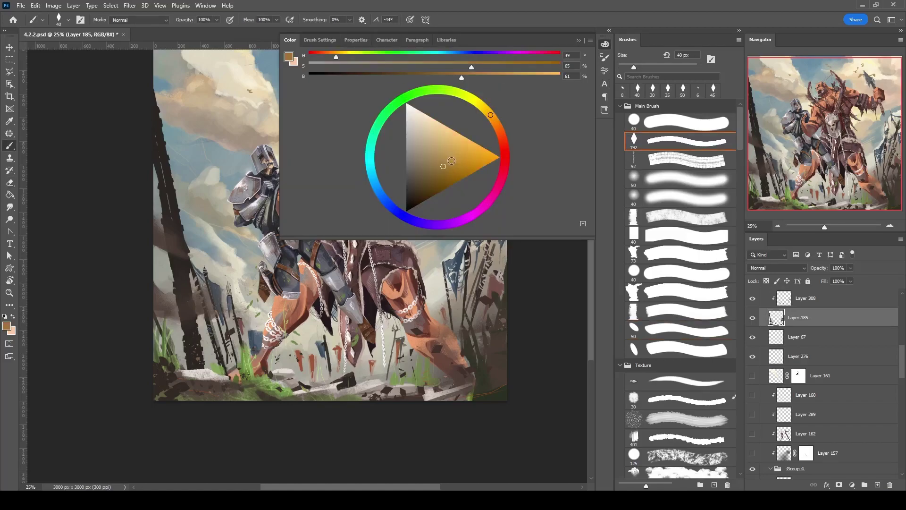
key("bracketright")
key("bracketright")
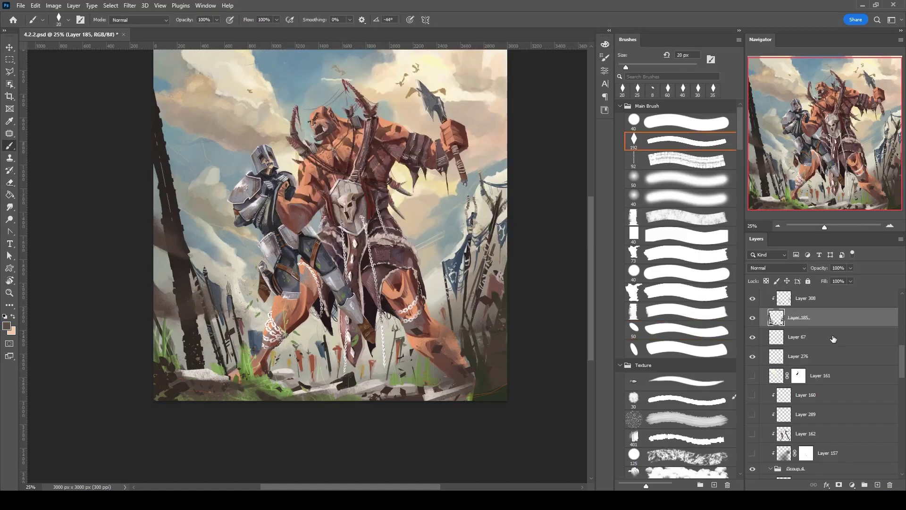
Add Layer 309 below Layer 185 and paint more distant banners in olive and dark red with a 60 to 90 px diamond-tip brush.
key("ctrl+shift+alt+n")
key("bracketright")
key("bracketright")
key("bracketright")
key("bracketright")
key("bracketright")
key("bracketright")
key("bracketright")
left_click(296, 357, "alt")
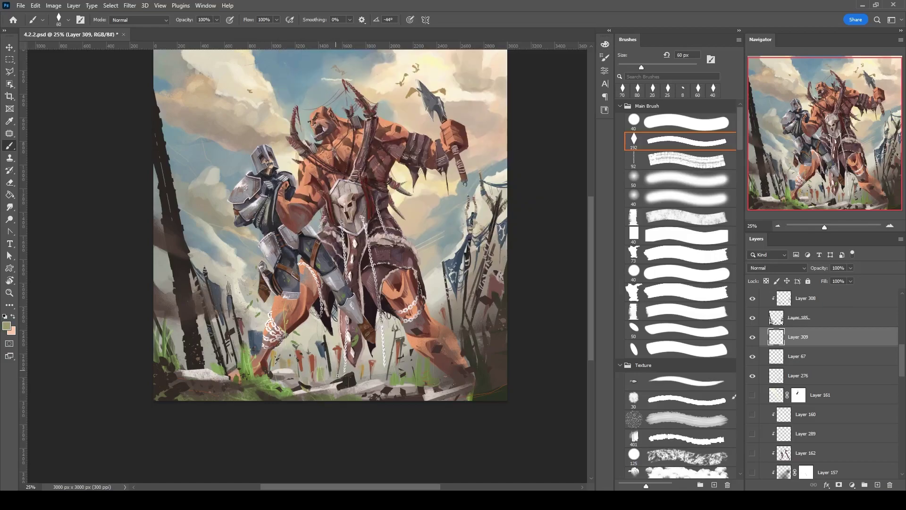
key("e")
key("b")
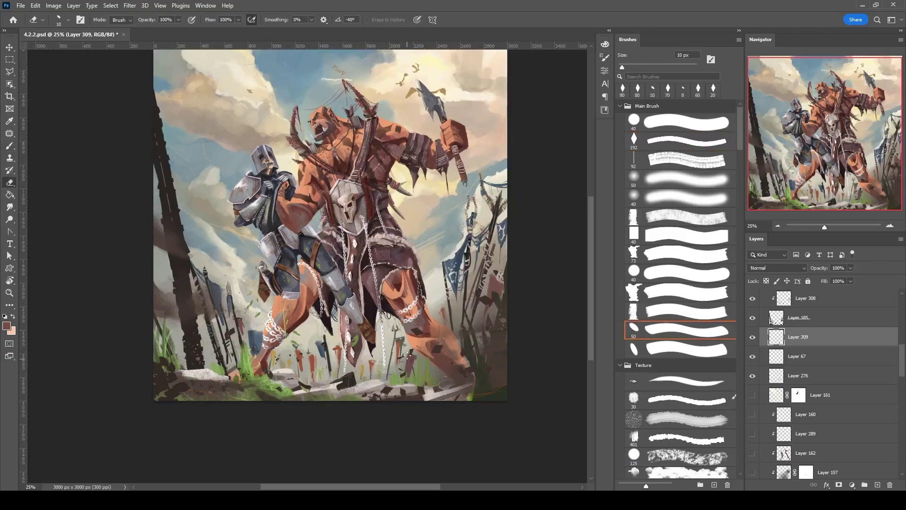
Add Layer 310 above Layer 245 and paint bright green specks over the foreground with a 7 px round brush.
mouse_move(536, 190)
left_mouse_down()
mouse_move(519, 204)
mouse_move(498, 182)
left_mouse_up()
scroll(799, 330, "up", 3)
left_click(800, 307)
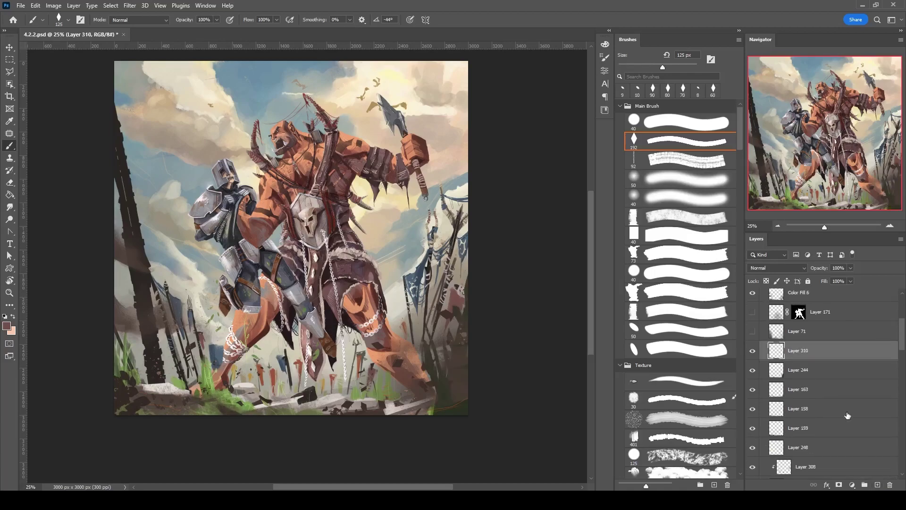
key("ctrl+shift+alt+n")
left_click_drag(862, 325, 862, 327)
key("comma")
right_click(208, 401, "alt+shift")
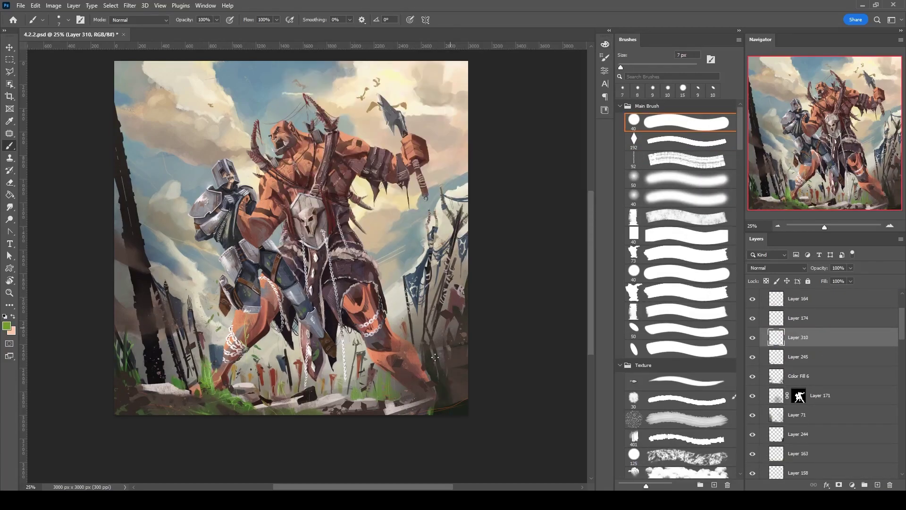
left_click_drag(446, 386, 456, 390)
Paint drifting dark red and green leaves and a large green leaf at the right edge on Layer 310 with a round brush up to 30 px.
right_click(438, 146, "alt+shift")
right_click(438, 141, "alt+shift")
key("bracketleft")
key("bracketleft")
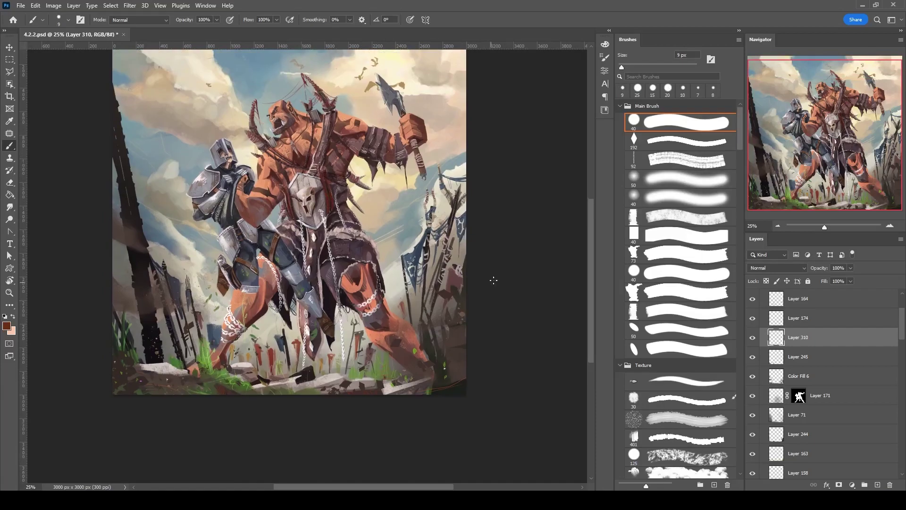
key("bracketleft")
key("bracketleft")
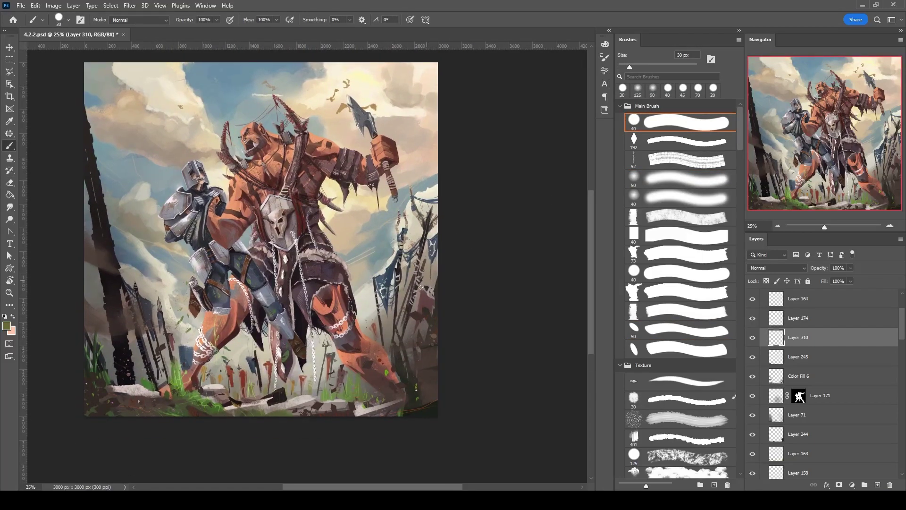
left_click_drag(421, 287, 437, 267)
scroll(439, 283, "right", 1)
Show the hidden shading layers above the Knight and Orc groups and set Layer 162 to Multiply at 40% opacity.
left_click_drag(902, 329, 903, 373)
left_click(753, 409)
left_click(754, 389)
left_click(753, 408)
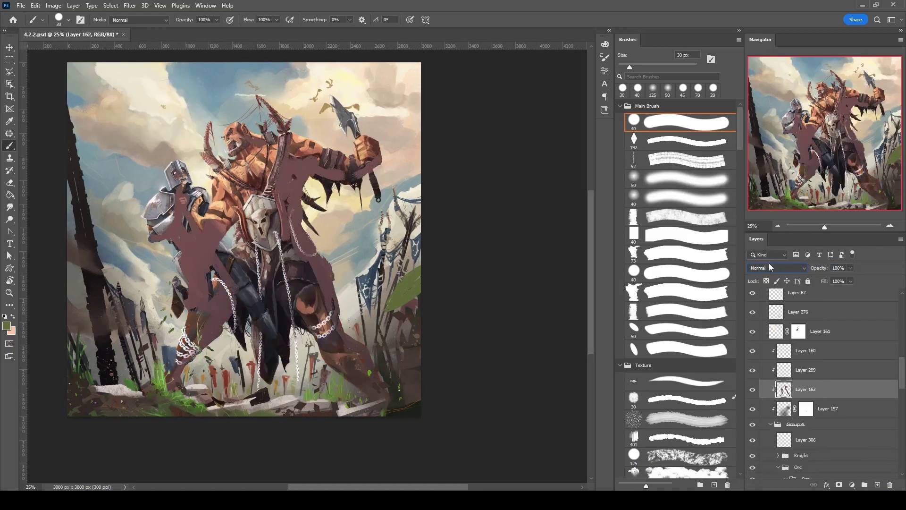
left_click(806, 389)
key("ctrl+plus")
left_click(680, 140)
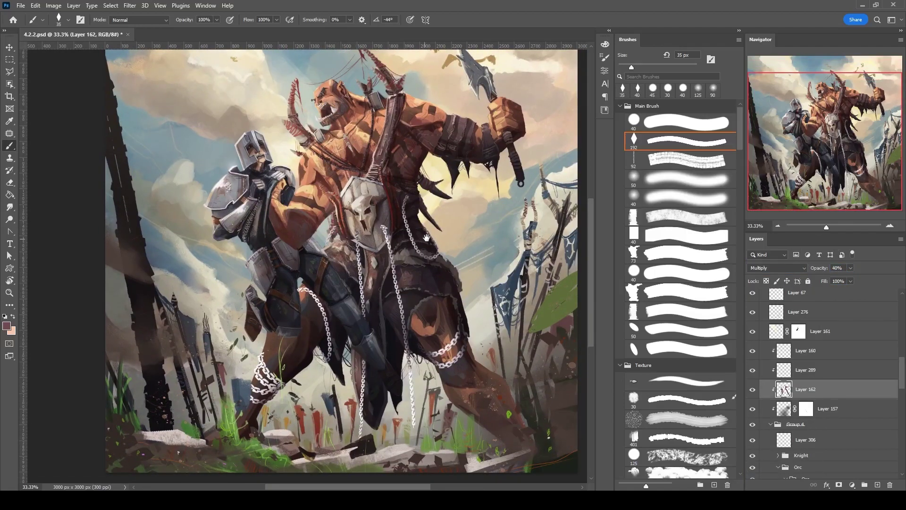
Compare Layer 157 off and on, and erase on its mask over the knight's boot and leg with soft and diamond-tip erasers.
left_click(753, 409)
left_click(752, 409)
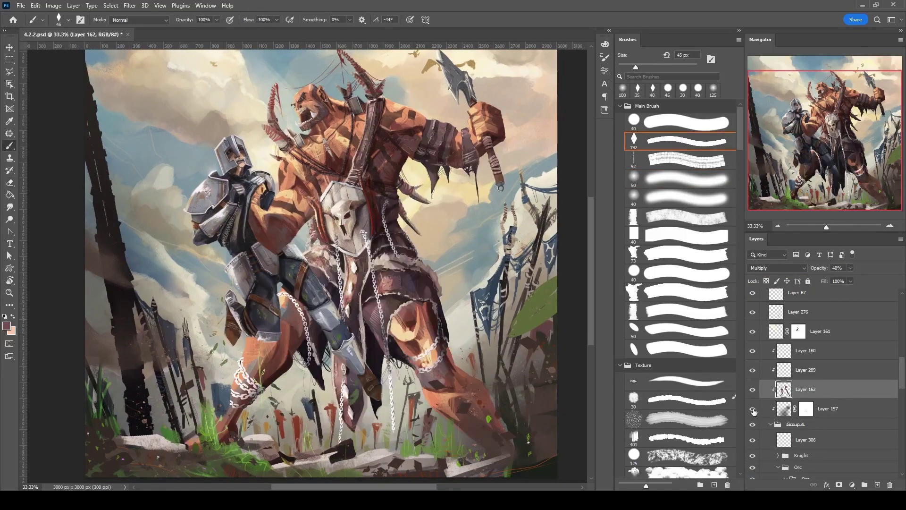
left_click(806, 409)
key("e")
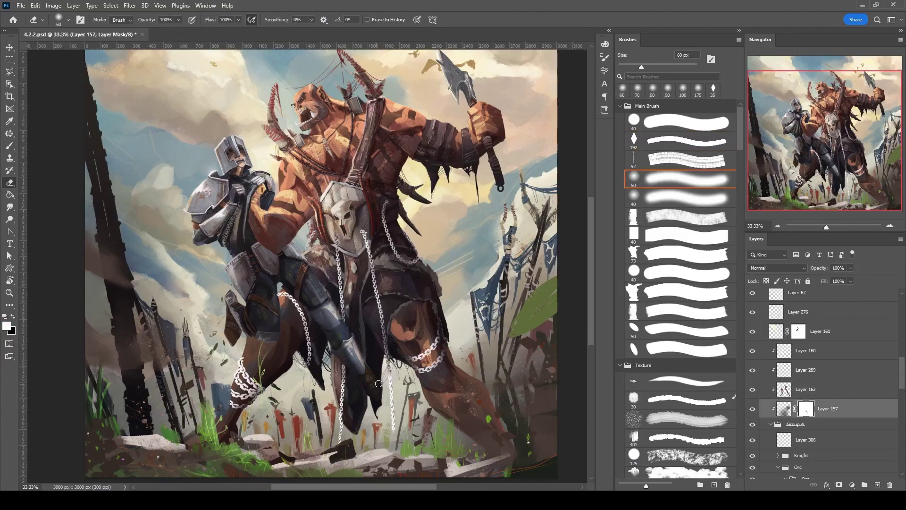
key("bracketleft")
key("bracketleft")
key("bracketleft")
key("bracketleft")
key("bracketleft")
key("bracketleft")
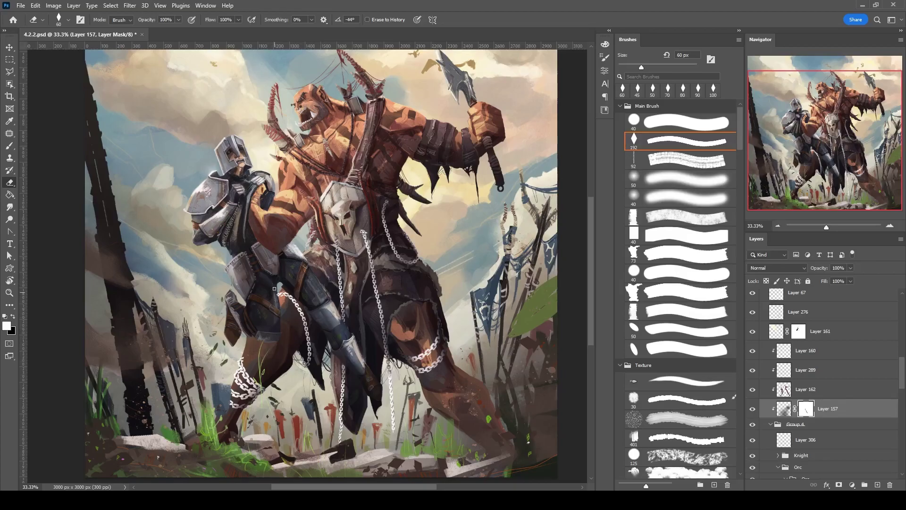
Paint black on Layer 157's mask over the knight's leg armour with a diamond-tip brush reduced from 90 to 20 px.
key("b")
key("x")
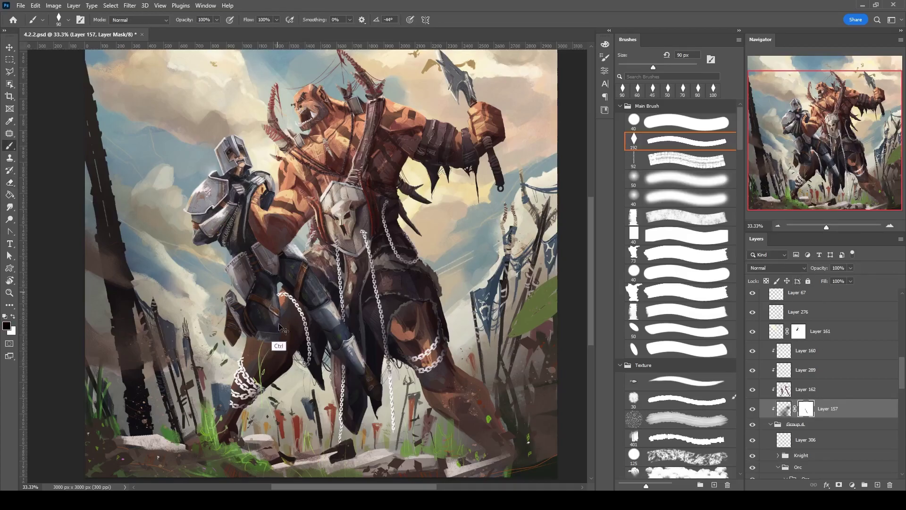
key("ctrl+plus")
key("bracketright")
left_click_drag(427, 377, 406, 284)
key("bracketleft")
scroll(402, 182, "down", 5)
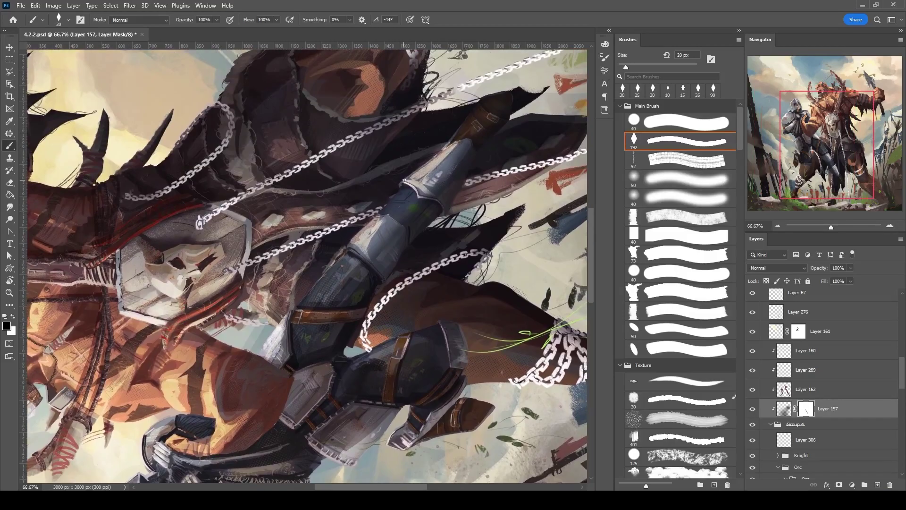
Mask Layer 157's shading off the knight's brown boot with a 25 to 40 px diamond-tip brush.
left_click_drag(479, 108, 351, 266)
key("bracketright")
key("bracketright")
key("bracketright")
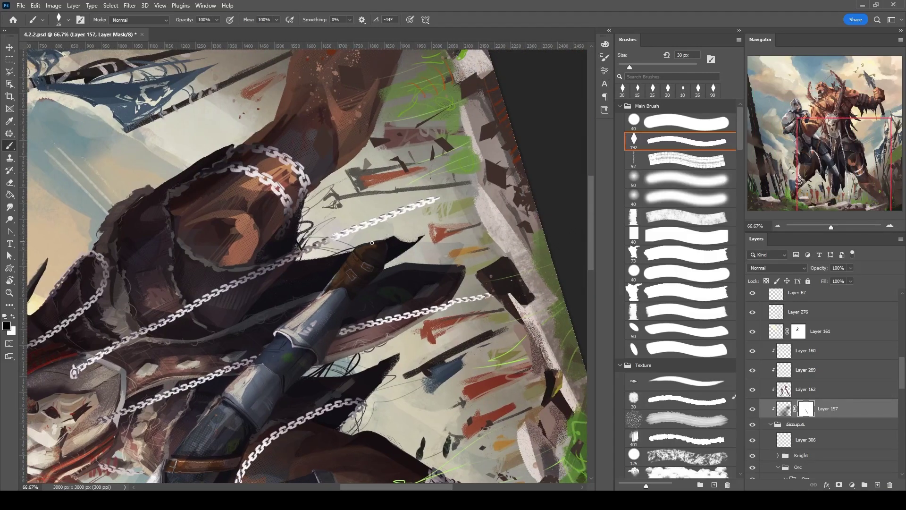
key("bracketright")
Refine Layer 157's mask over the orc's torso and the knight's armour with a 15 to 40 px diamond-tip brush.
scroll(371, 228, "up", 10)
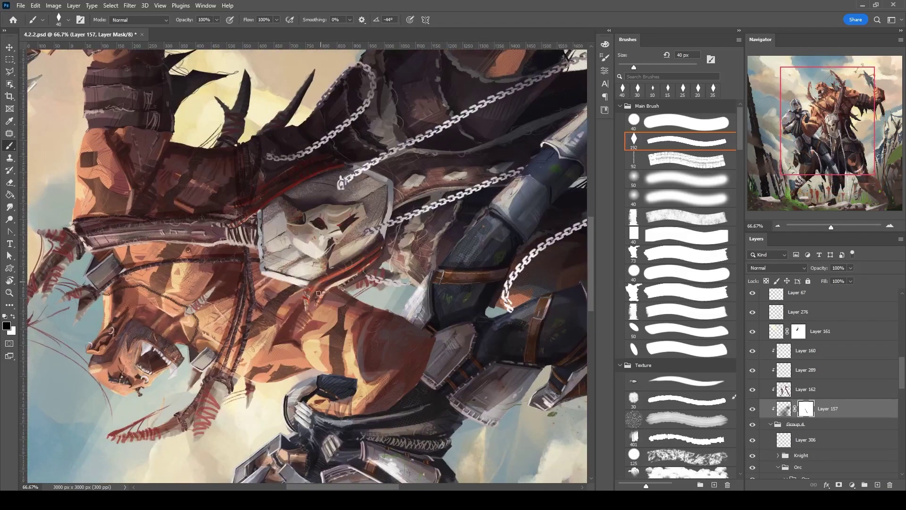
key("r+Escape")
key("bracketleft")
key("bracketleft")
key("bracketleft")
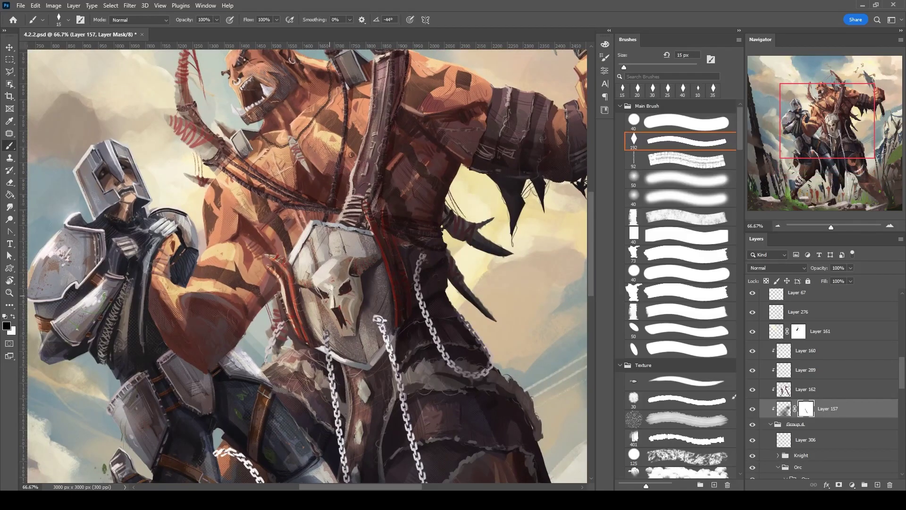
key("bracketleft")
key("r")
key("Escape")
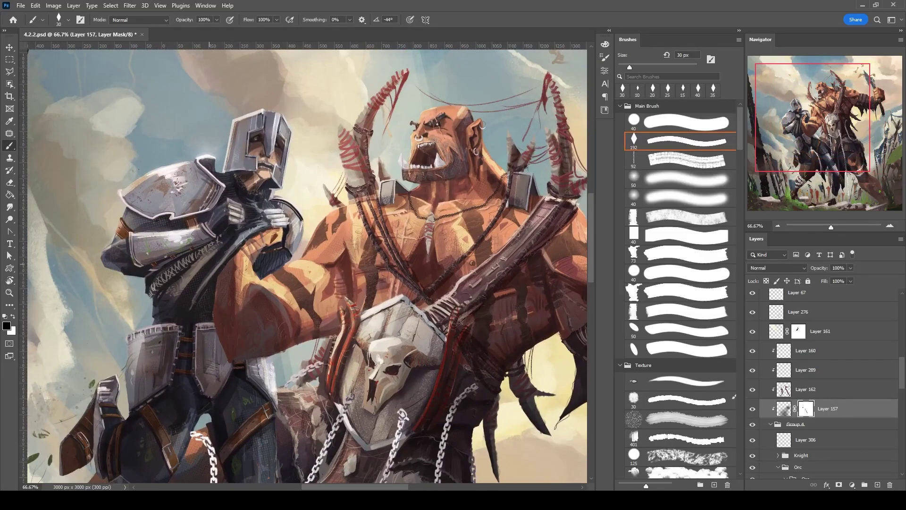
key("x")
scroll(271, 262, "down", 5)
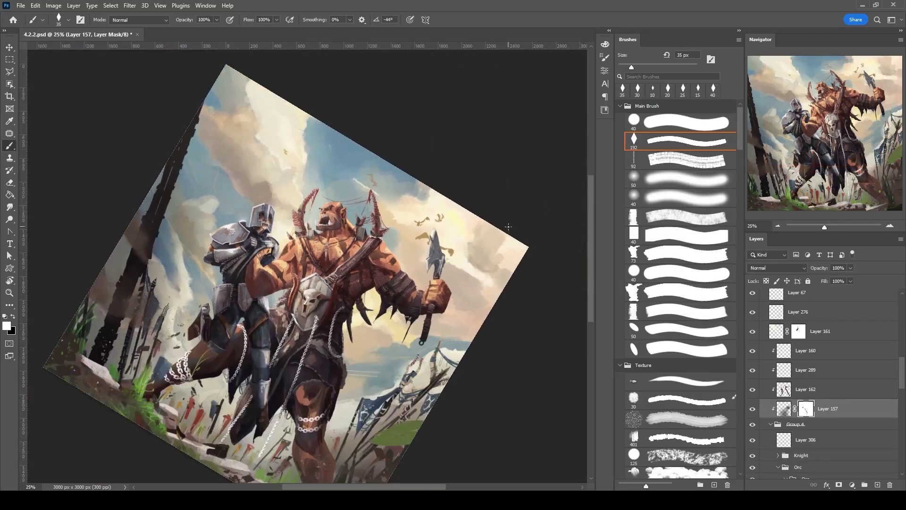
Mask Layer 157's shading off the orc's front knee with a soft round brush enlarged to 200 px.
key("x")
key("bracketright")
key("bracketright")
key("bracketright")
key("bracketright")
key("bracketright")
key("bracketright")
key("bracketright")
key("bracketright")
key("bracketright")
key("bracketright")
key("bracketright")
key("bracketright")
scroll(315, 282, "down", 2)
key("x")
key("period")
key("period")
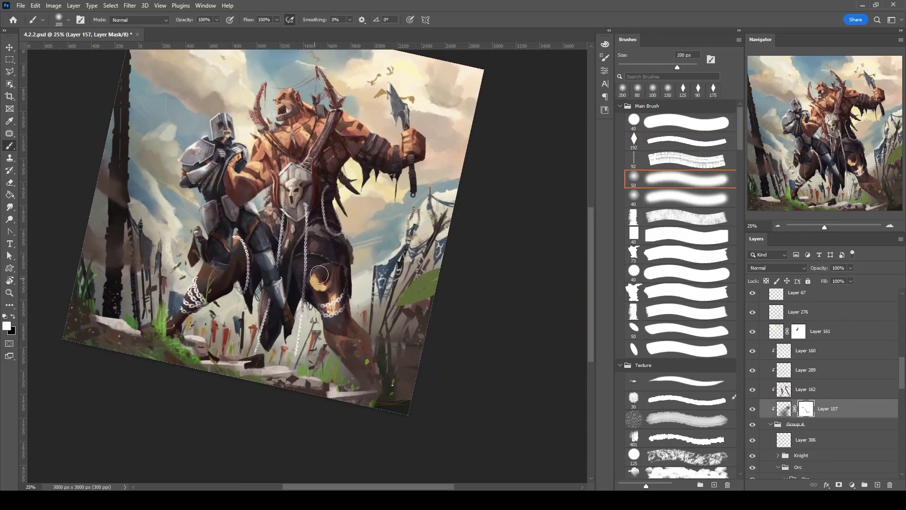
Sharpen Layer 157's mask around the orc's lit knee and thigh with a diamond-tip brush reduced to 20 px.
scroll(347, 231, "up", 2)
key("comma")
key("comma")
key("x")
key("bracketleft")
key("bracketleft")
key("bracketleft")
key("bracketleft")
key("bracketleft")
key("bracketleft")
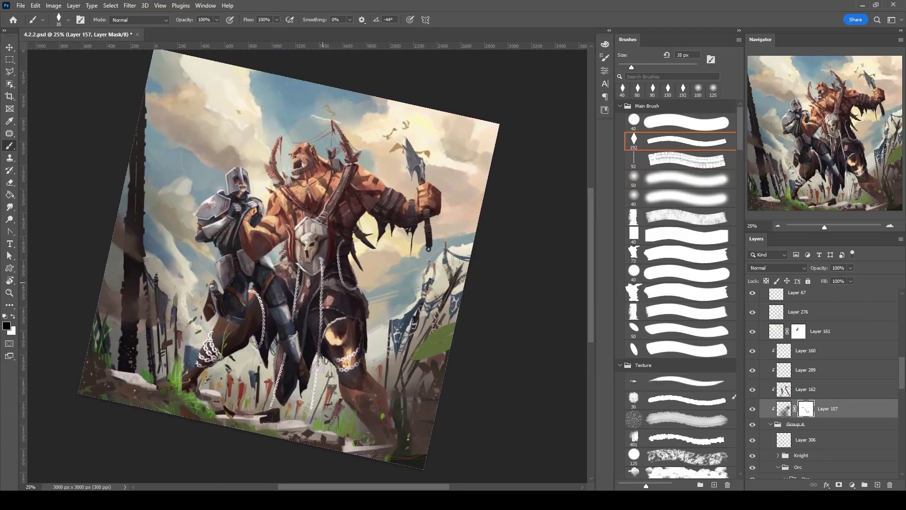
scroll(336, 287, "up", 2)
key("bracketleft")
key("bracketleft")
key("bracketleft")
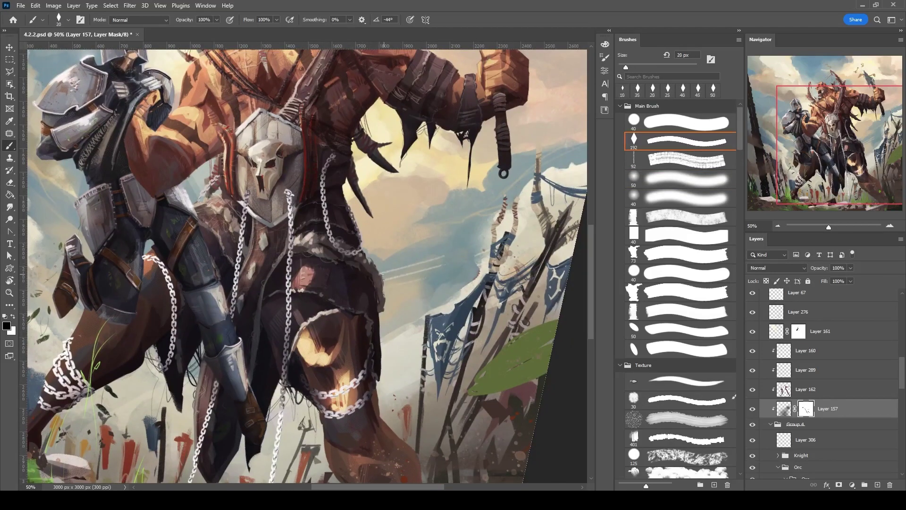
Paint black on Layer 157's mask over the orc's leg, raised hand and axe handle with a 20 to 50 px diamond-tip brush.
mouse_move(385, 340)
left_mouse_down()
mouse_move(392, 264)
mouse_move(377, 283)
mouse_move(406, 313)
mouse_move(355, 281)
mouse_move(444, 245)
mouse_move(446, 231)
mouse_move(440, 287)
left_mouse_up()
key("bracketright")
key("bracketright")
key("bracketright")
key("bracketright")
key("bracketright")
key("bracketleft")
key("bracketleft")
key("bracketleft")
key("bracketleft")
key("bracketleft")
key("bracketleft")
key("bracketright")
key("bracketright")
key("bracketright")
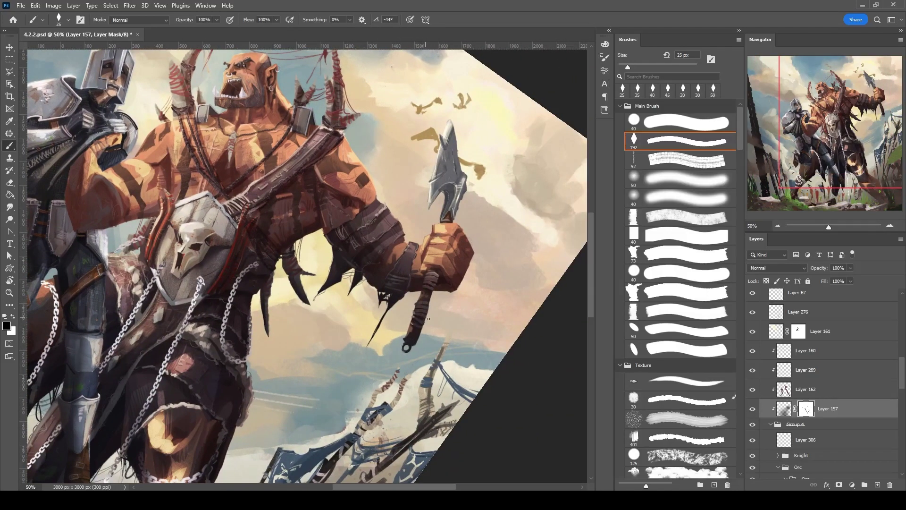
left_click_drag(474, 261, 425, 292)
Select Layer 302 in the Knight group and hide Layer 291 above it.
key("v")
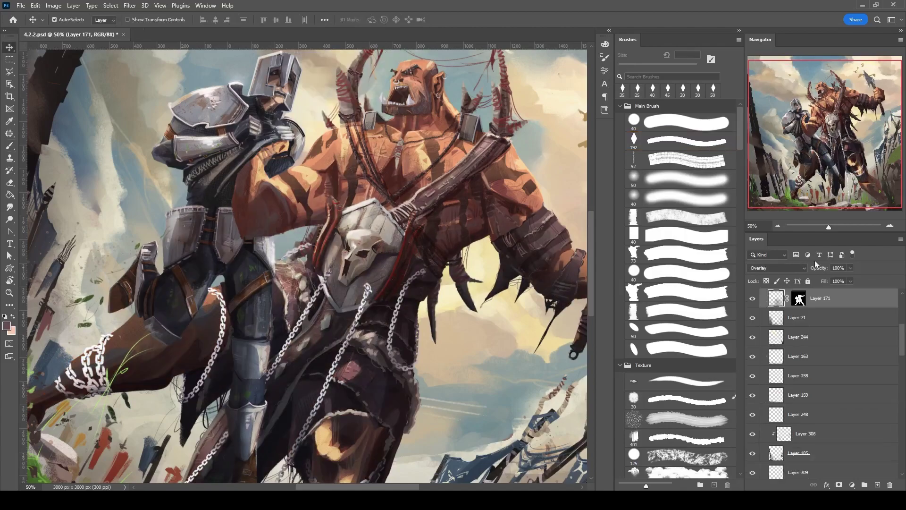
left_click(753, 473)
key("e")
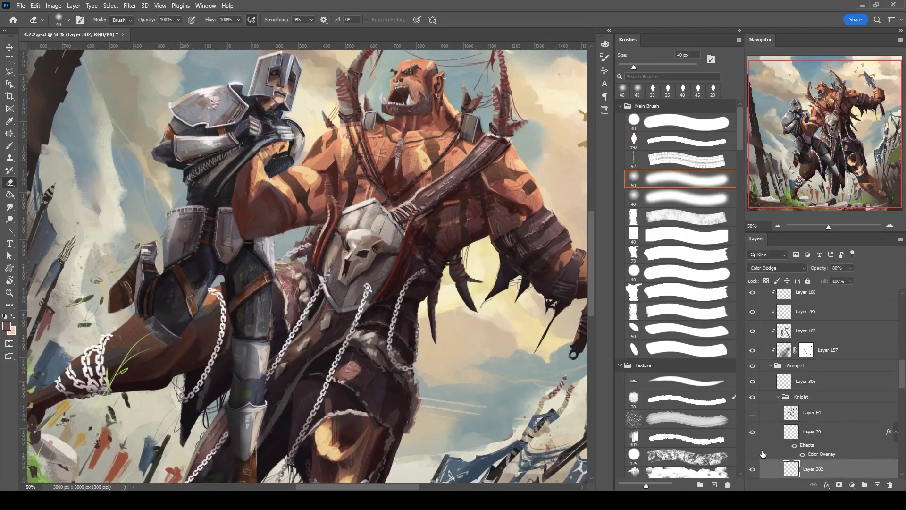
left_click(752, 431)
Paint on Layer 157's mask over the knight's hips and legs and the orc's legs with a 10 to 45 px diamond-tip brush.
left_click(807, 350)
key("b")
key("bracketright")
left_click_drag(257, 246, 201, 282)
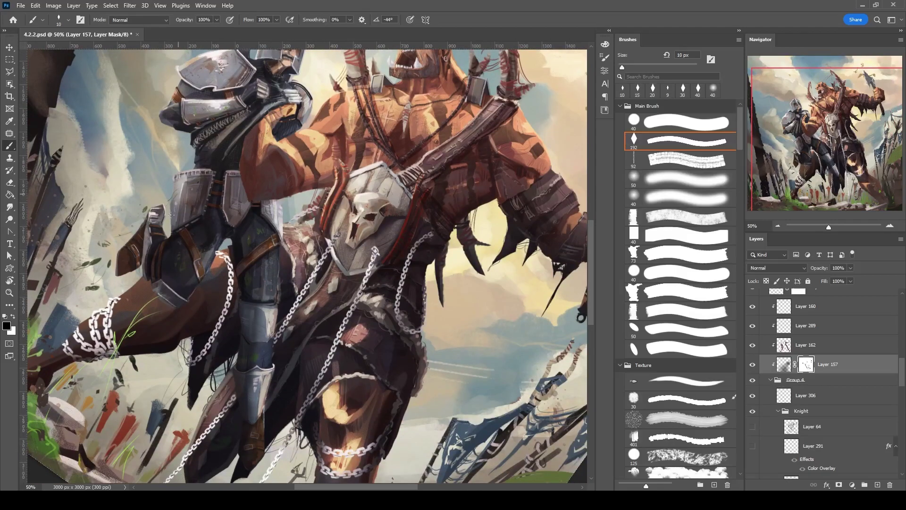
key("bracketright")
left_click_drag(122, 268, 290, 197)
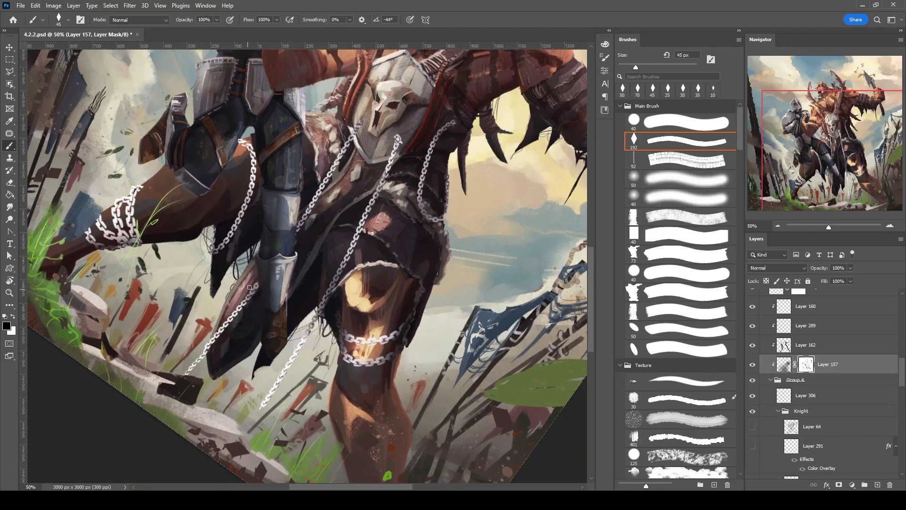
left_click_drag(247, 284, 278, 255)
left_click_drag(274, 317, 360, 306)
Soften Layer 157's mask over the orc's front leg with a soft round eraser of about 60 px.
key("bracketleft")
key("bracketleft")
key("e")
key("x")
key("ctrl+minus")
left_click_drag(359, 359, 387, 330)
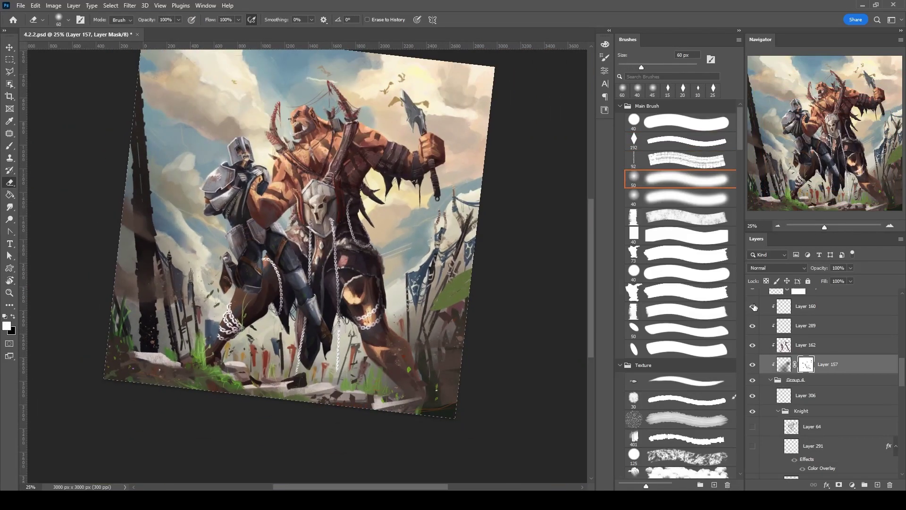
Create a new layer above Layer 160 and paint fine light strands around the orc's waist with a 1 to 5 px round brush.
left_click(761, 306)
key("r")
key("Escape")
key("ctrl+plus")
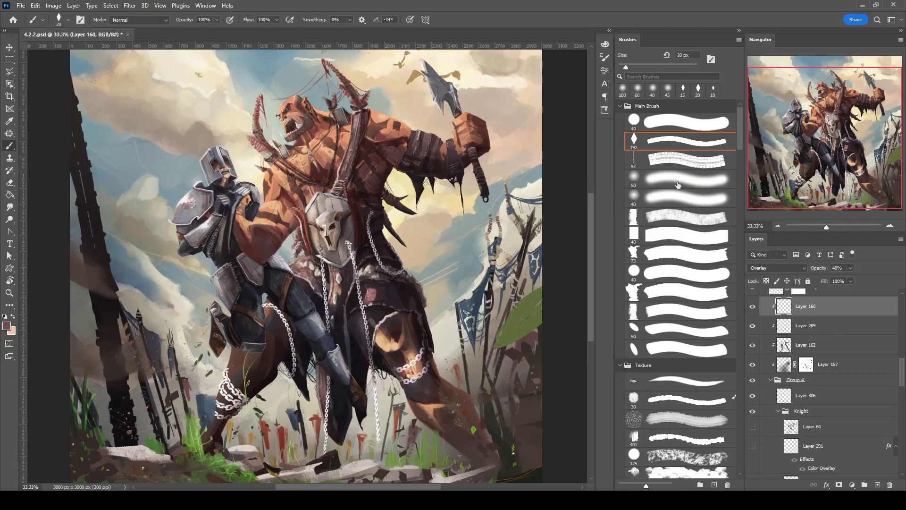
key("b")
key("ctrl+plus")
key("ctrl+plus")
key("ctrl+shift+alt+n")
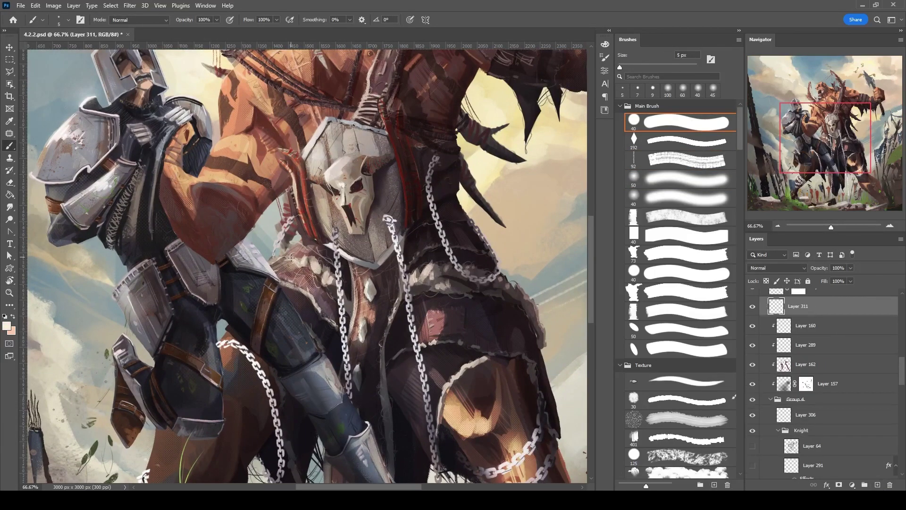
scroll(393, 241, "down", 3)
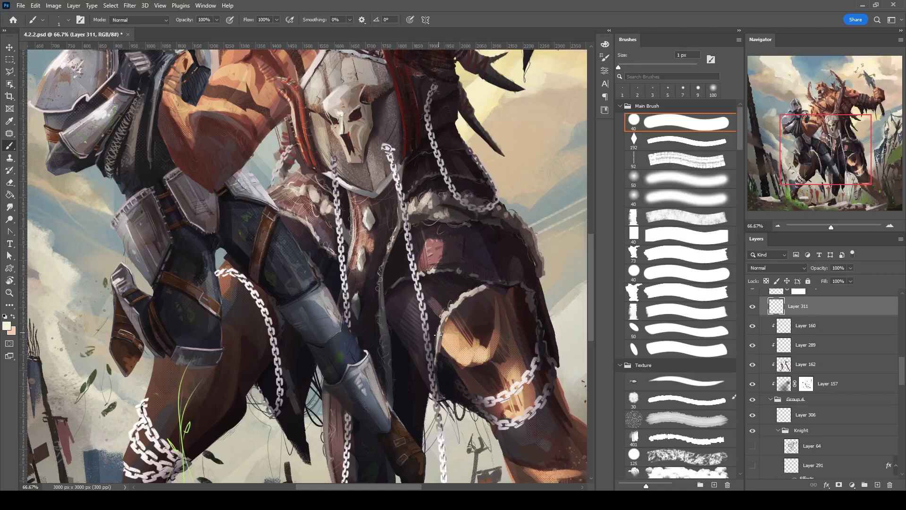
scroll(446, 216, "up", 5)
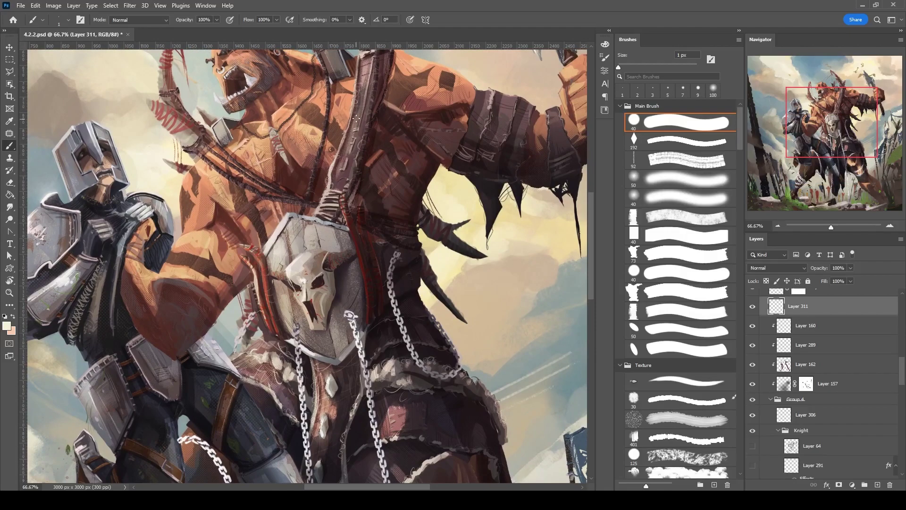
Select Layer 226 from the orc's chest area and clean it up with a 7 px eraser.
key("ctrl+1")
left_click(239, 196, "ctrl")
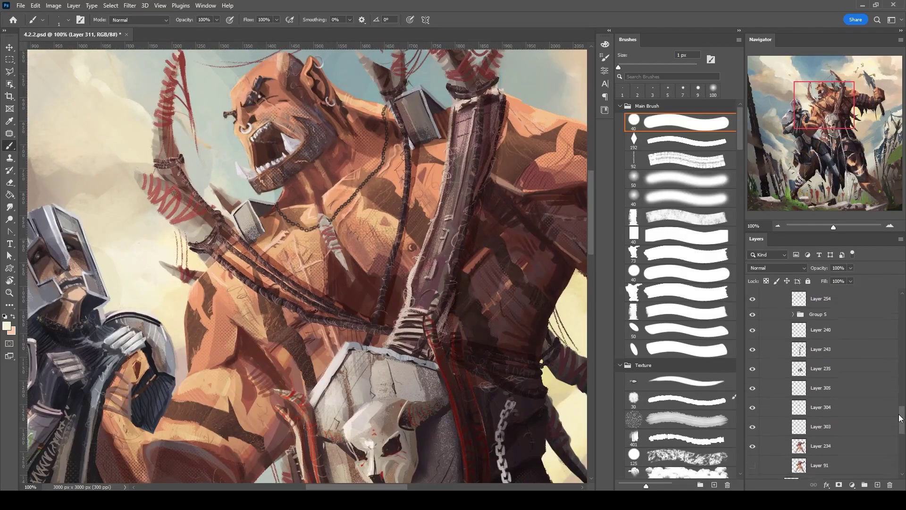
key("e")
key("ctrl+minus")
key("ctrl+minus")
key("ctrl+minus")
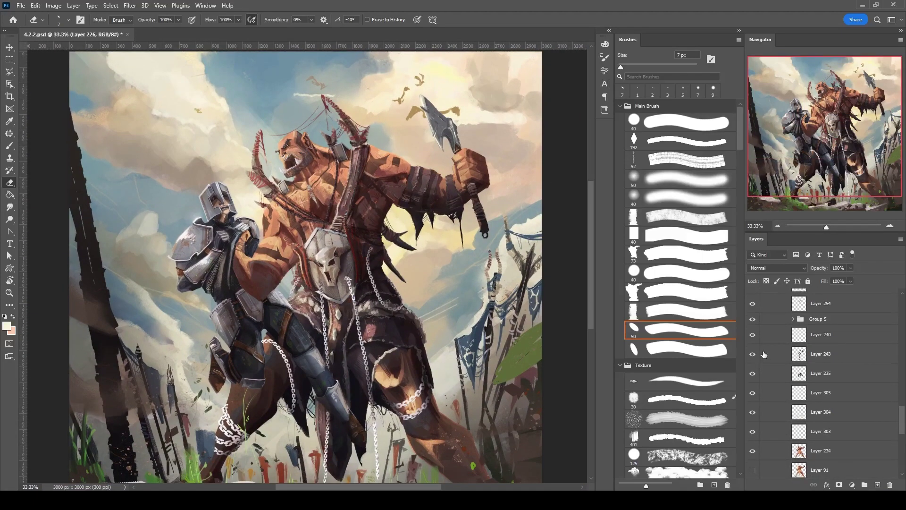
Add a Hue/Saturation adjustment clipped to Layer 243, adjust hue, saturation and lightness, and erase on its mask with a 50 px oval eraser.
left_click(852, 484)
left_click(850, 393)
mouse_move(507, 107)
left_mouse_down()
mouse_move(461, 107)
mouse_move(521, 111)
mouse_move(522, 125)
mouse_move(475, 115)
mouse_move(505, 108)
left_mouse_up()
left_click_drag(507, 144, 504, 144)
mouse_move(529, 126)
left_mouse_down()
mouse_move(515, 125)
mouse_move(525, 112)
mouse_move(511, 112)
mouse_move(509, 155)
left_mouse_up()
key("e")
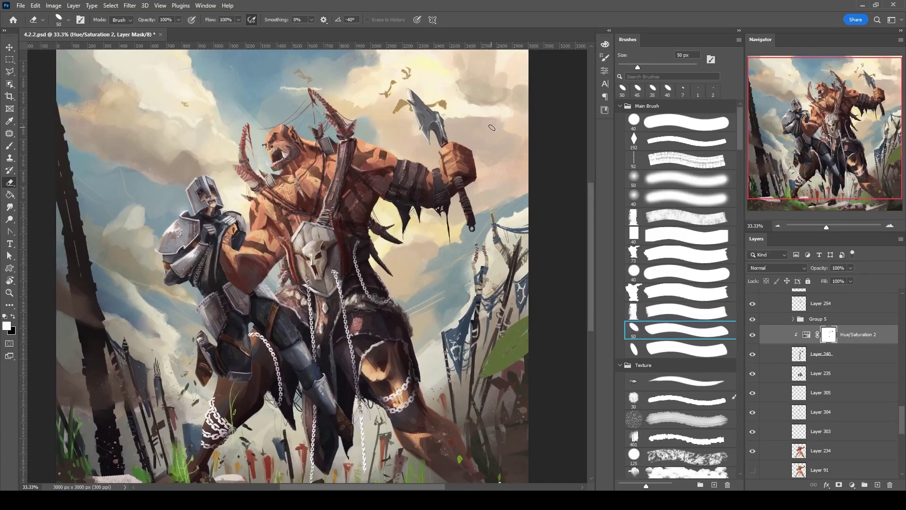
Recolour the orc's chest ropes in Group 9 with a clipped Hue/Saturation adjustment and a brown colour fill set to Overlay.
scroll(837, 385, "up", 4)
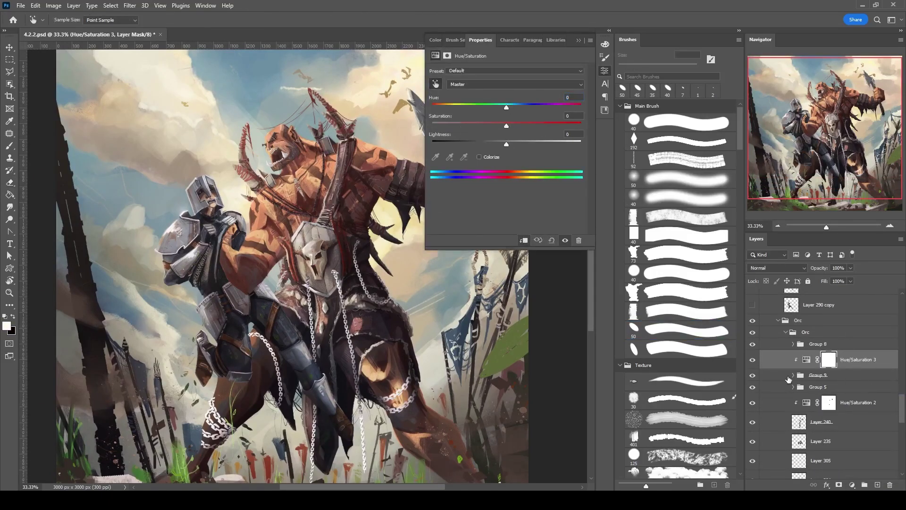
left_click_drag(507, 108, 486, 126)
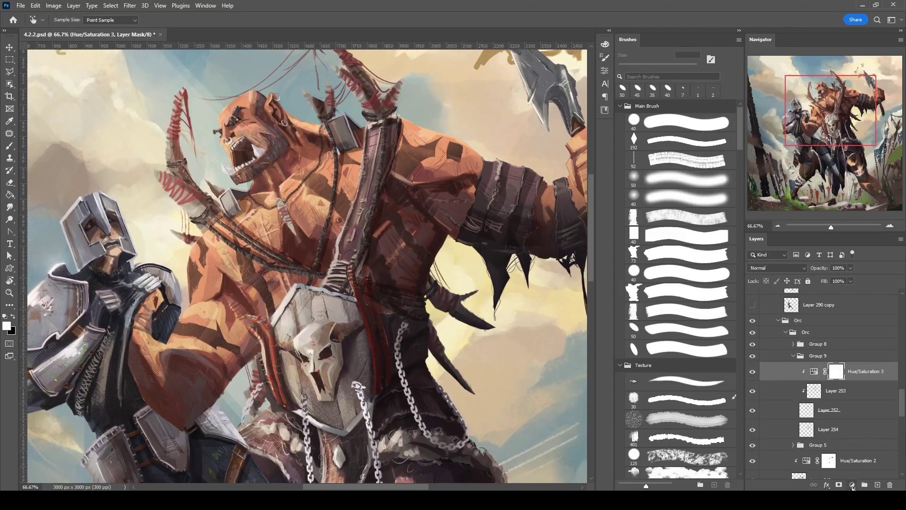
left_click(852, 485)
left_click(864, 257)
left_click(738, 124)
left_click(777, 268)
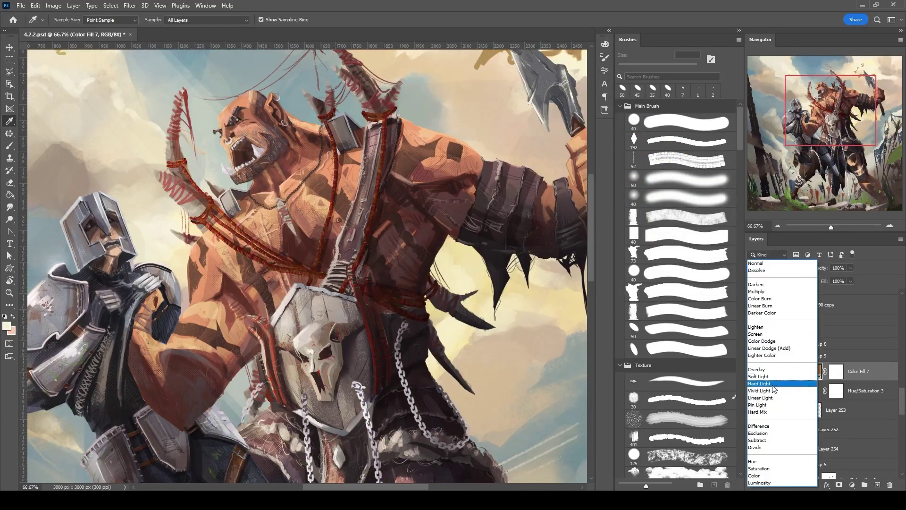
left_click(757, 369)
double_click(814, 371)
key("Return")
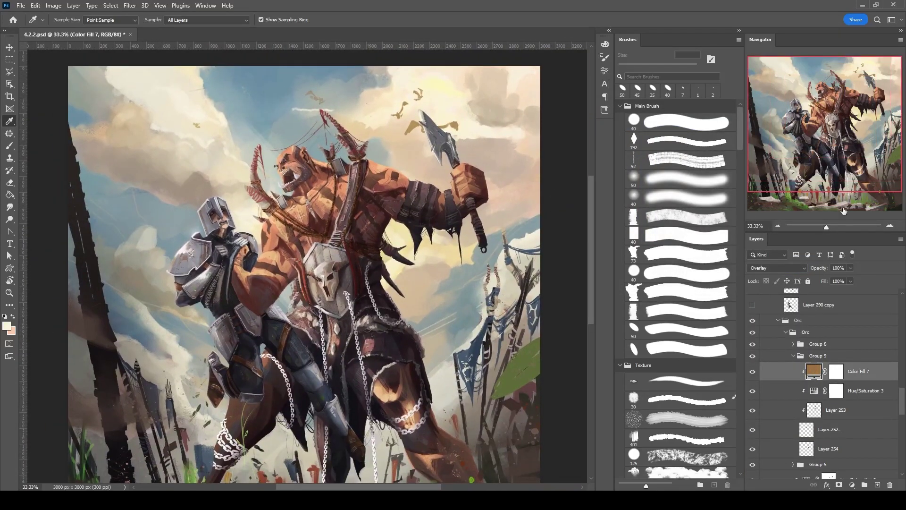
Scale up Group 8, the orc's axe, slightly with Free Transform.
key("ctrl+t")
left_click_drag(475, 212, 476, 230)
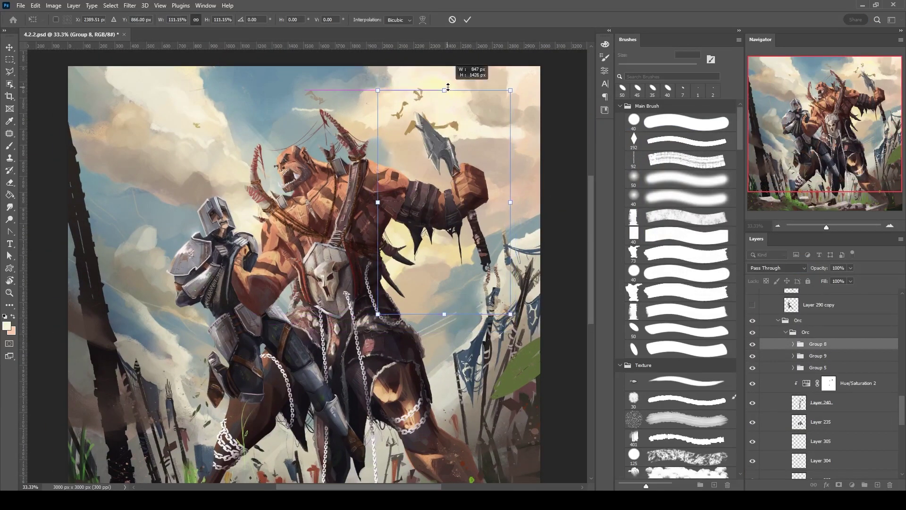
key("Return")
key("i")
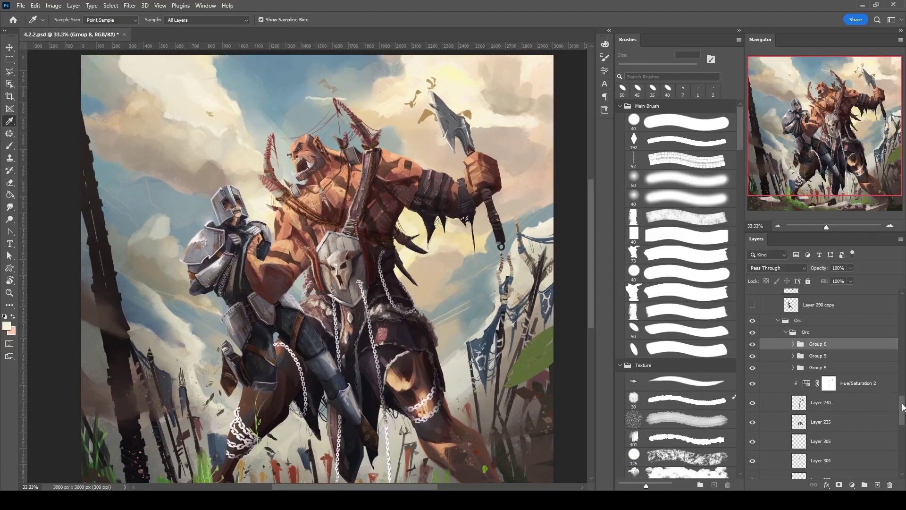
Paint black on Layer 157's mask over the fighters with a 10 to 50 px diamond-tip brush.
left_click_drag(903, 407, 903, 373)
left_click(806, 378)
key("b")
key("d")
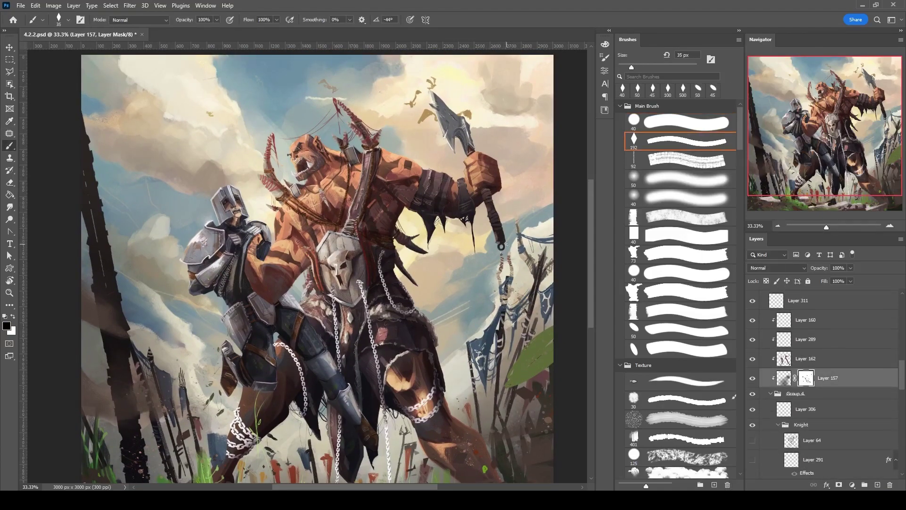
key("bracketright")
key("bracketleft")
scroll(394, 199, "down", 1)
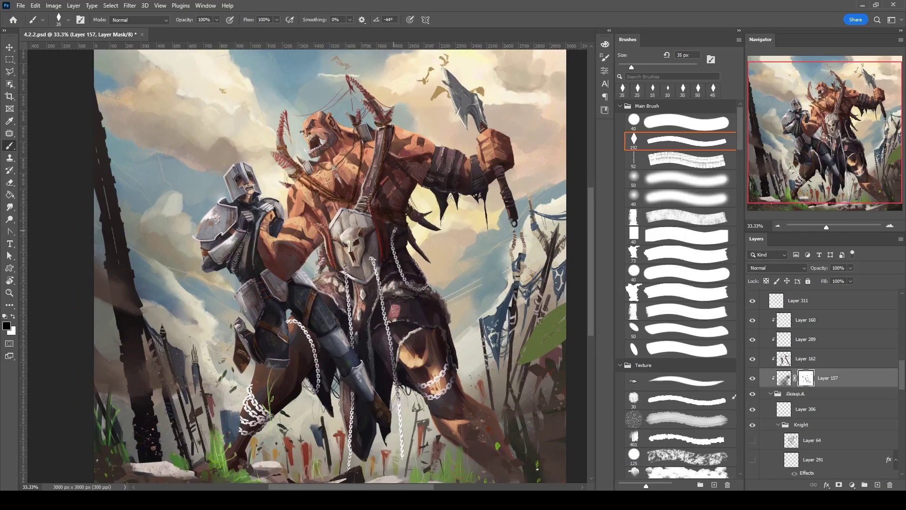
Hide Layer 241 in Group 5 and tint the shield straps brown on a new clipped layer above Layer 237 with a soft brush.
scroll(395, 231, "up", 2)
key("v")
scroll(831, 356, "down", 5)
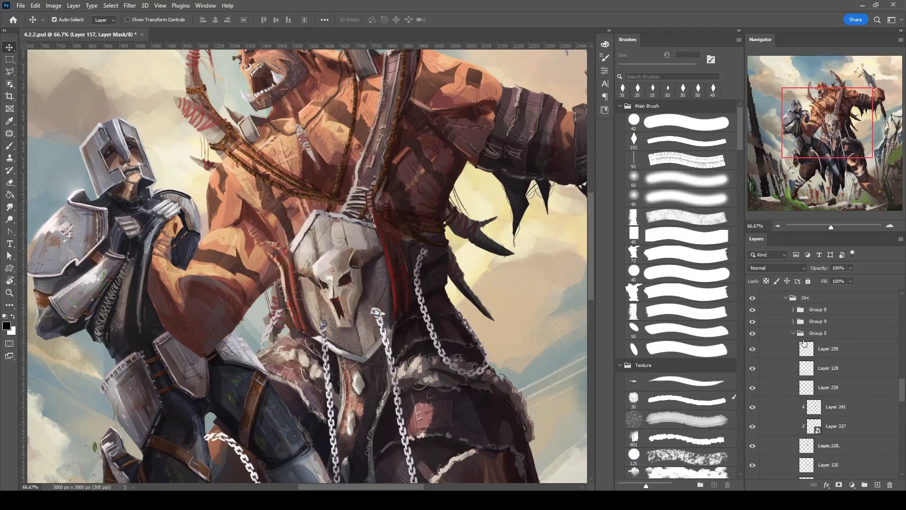
left_click(753, 408)
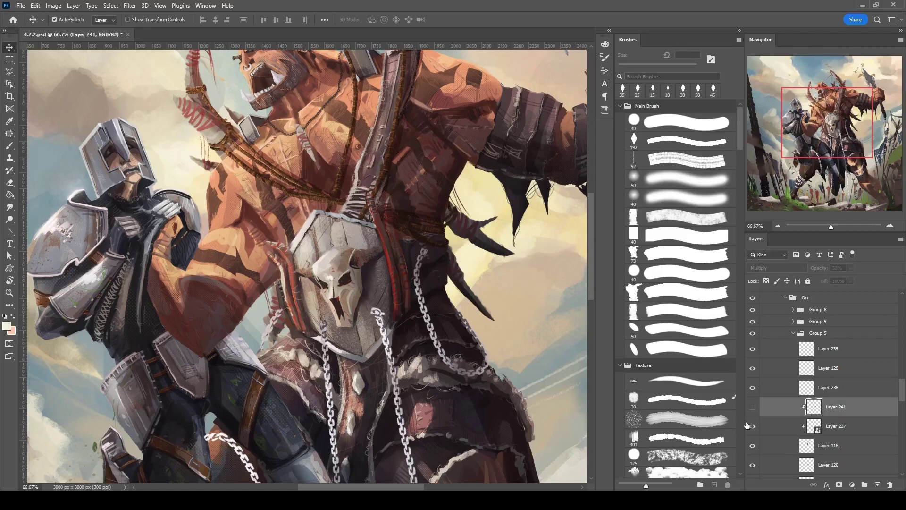
left_click(840, 420)
key("ctrl+shift+alt+n")
key("b")
scroll(395, 213, "down", 2)
scroll(394, 212, "up", 2)
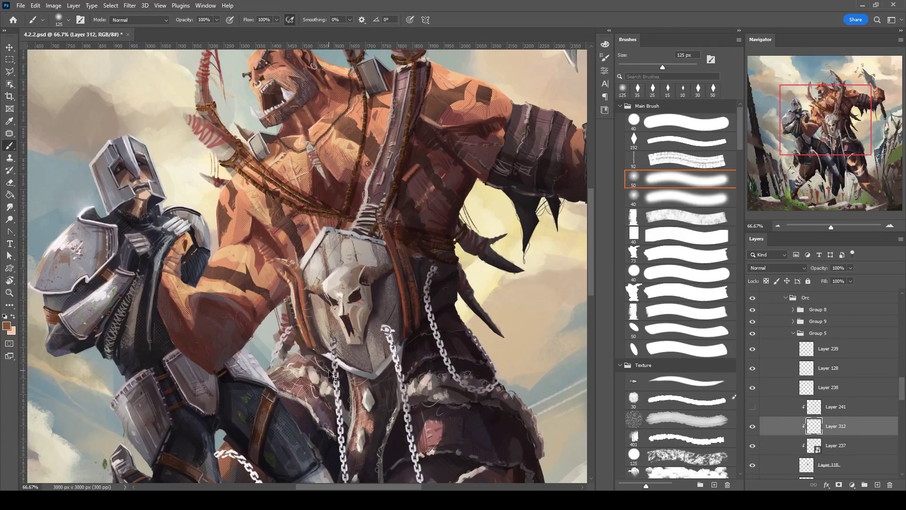
Show Layer 241 again and set it to Multiply at 50% opacity, shading the straps with a 70 px diamond-tip brush.
left_click(752, 407)
left_click(836, 406)
left_click(687, 141)
left_click(851, 268)
type("50")
key("shift+alt+m")
scroll(880, 379, "down", 2)
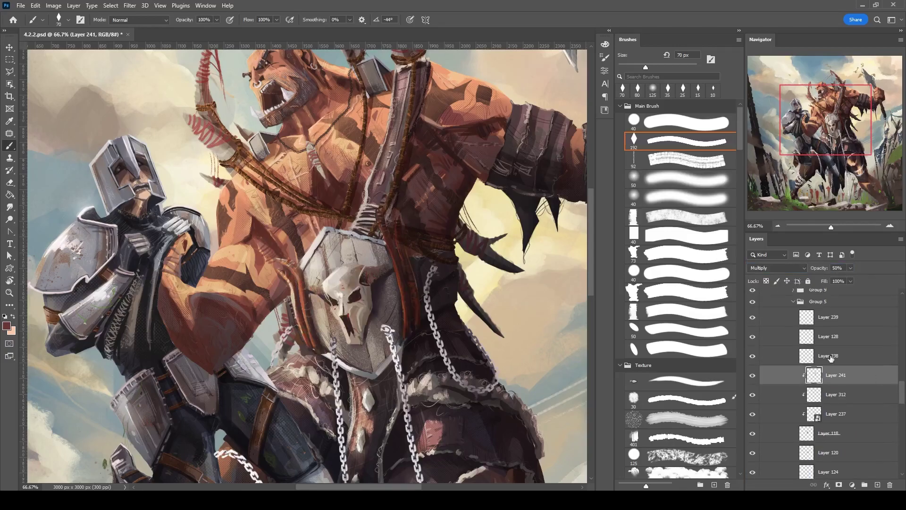
Touch up the shield straps on Layer 118 with a 20 px oval eraser and small round brushes.
key("ctrl+plus")
key("ctrl+shift+alt+n")
key("e")
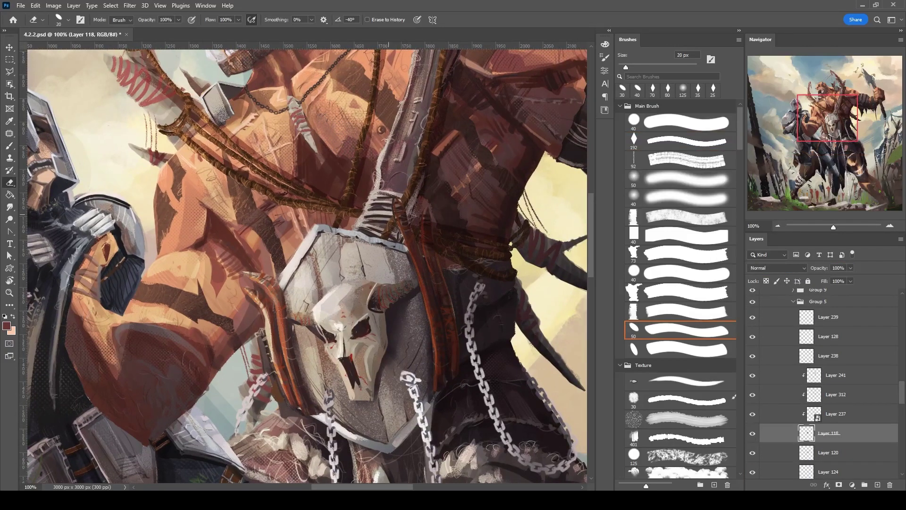
key("b")
left_click(472, 134, "ctrl")
left_click(471, 134, "alt")
key("F6")
key("F6")
key("x")
left_click_drag(427, 200, 436, 230)
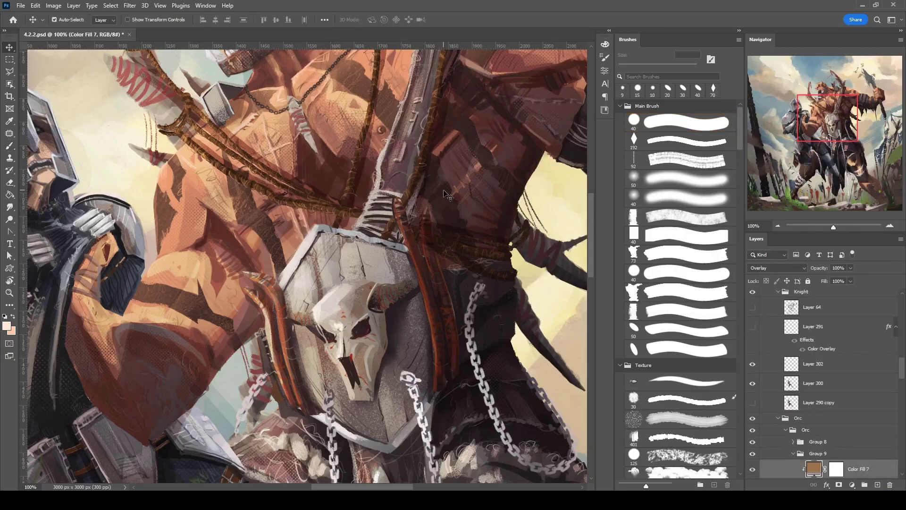
Shade the orc's ropes on a new clipped layer above Color Fill 7, set to Multiply at 60% opacity.
left_click_drag(850, 268, 796, 272)
key("ctrl+minus")
key("ctrl+minus")
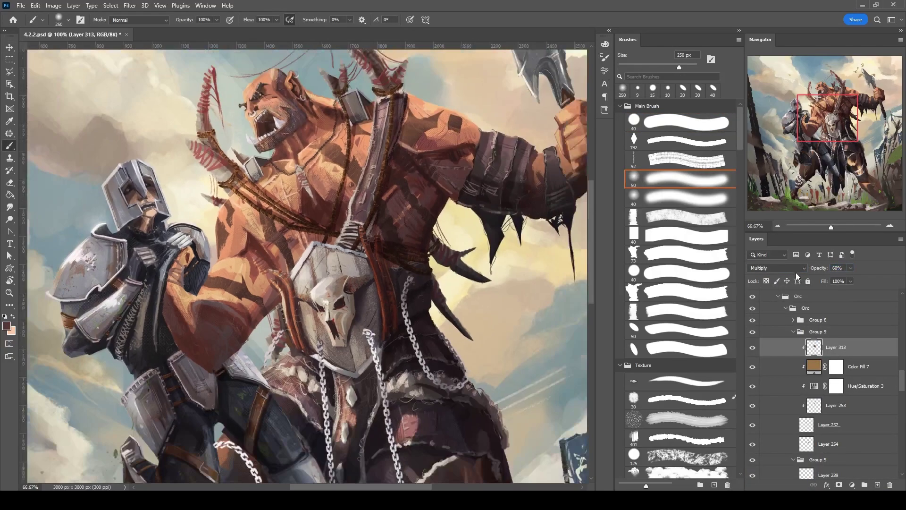
Finish shading the ropes at the orc's waist on Layer 313, select Layer 194 and save the document.
left_click_drag(442, 241, 469, 226)
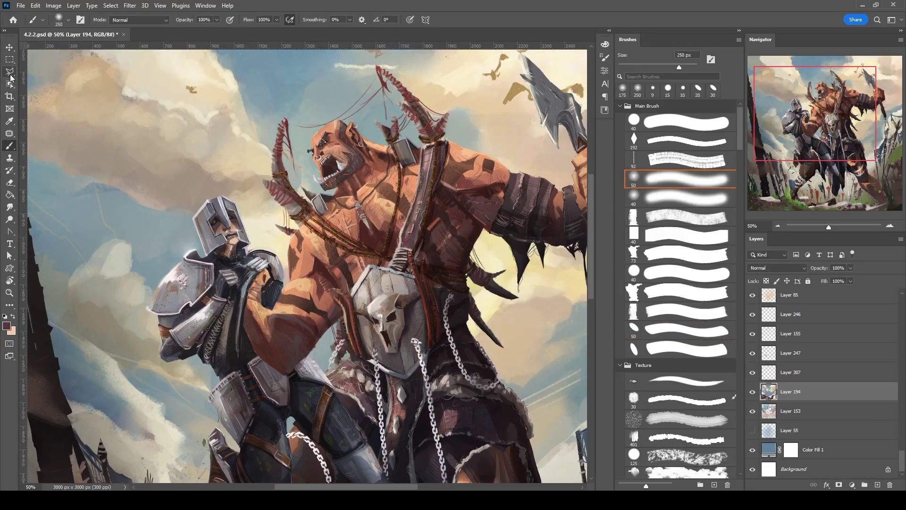
left_click(779, 322)
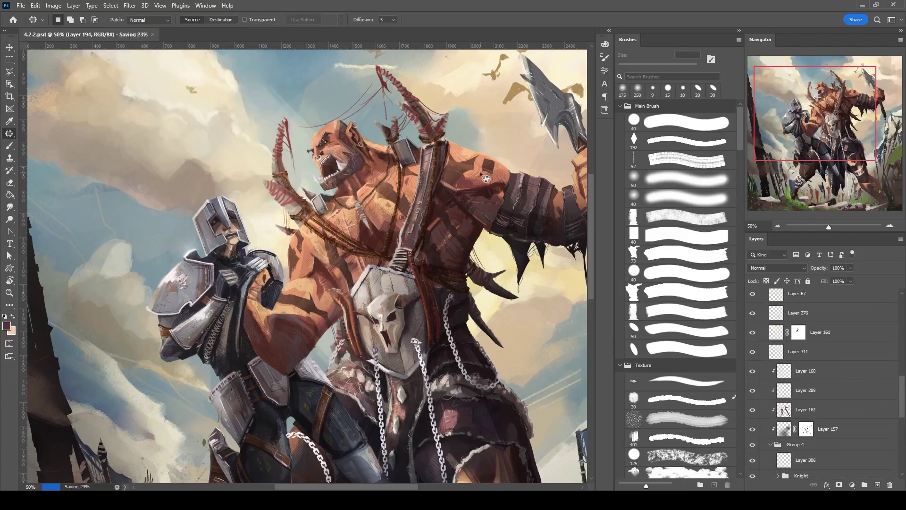
key("ctrl+minus")
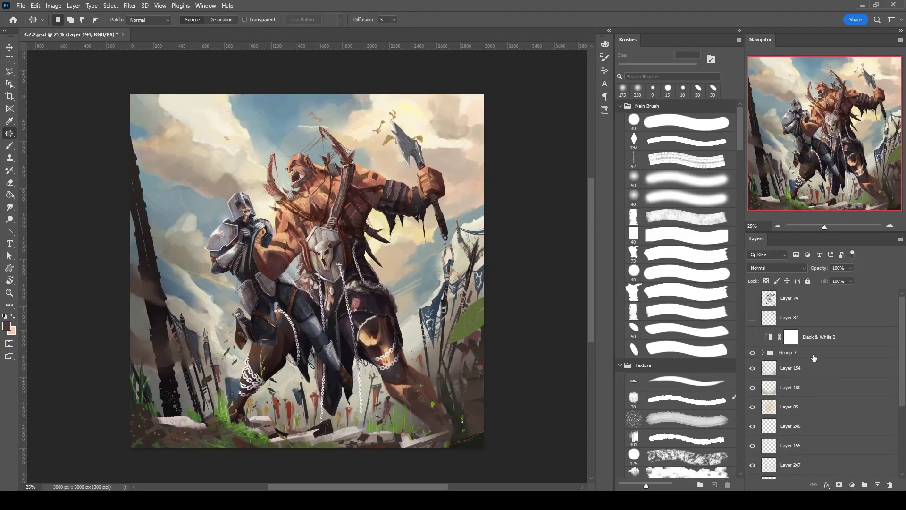
Stamp all visible layers into a new layer above Group 3 and open it in the Camera Raw filter.
key("ctrl+shift+alt+e")
left_click(130, 5)
left_click(156, 74)
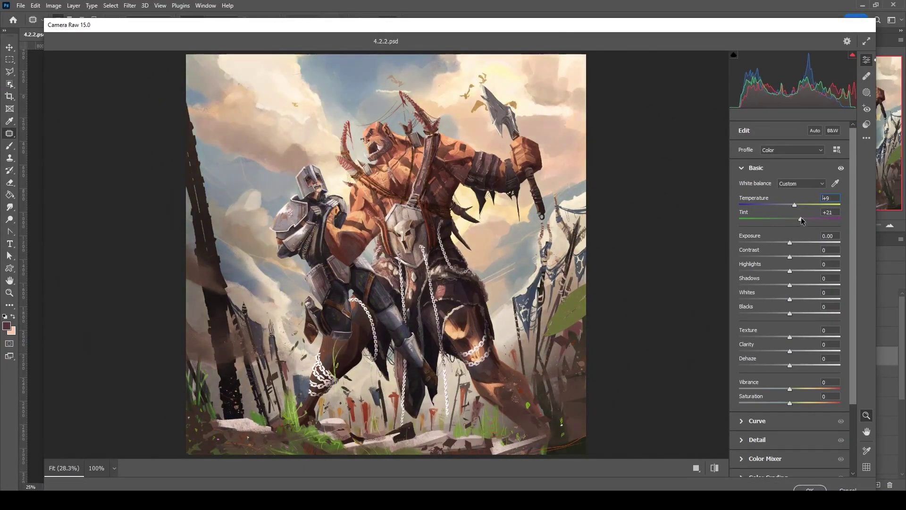
Adjust the temperature and set Tint +12, Exposure -0.10, Contrast +1, Highlights +2, Shadows +17 and Vibrance +4.
left_click_drag(800, 220, 789, 243)
mouse_move(790, 285)
left_mouse_down()
mouse_move(798, 285)
mouse_move(791, 271)
left_mouse_up()
left_click_drag(793, 205, 793, 205)
left_click(841, 168)
left_click(841, 168)
scroll(802, 302, "down", 4)
left_click_drag(790, 303, 826, 304)
type("4")
key("Tab")
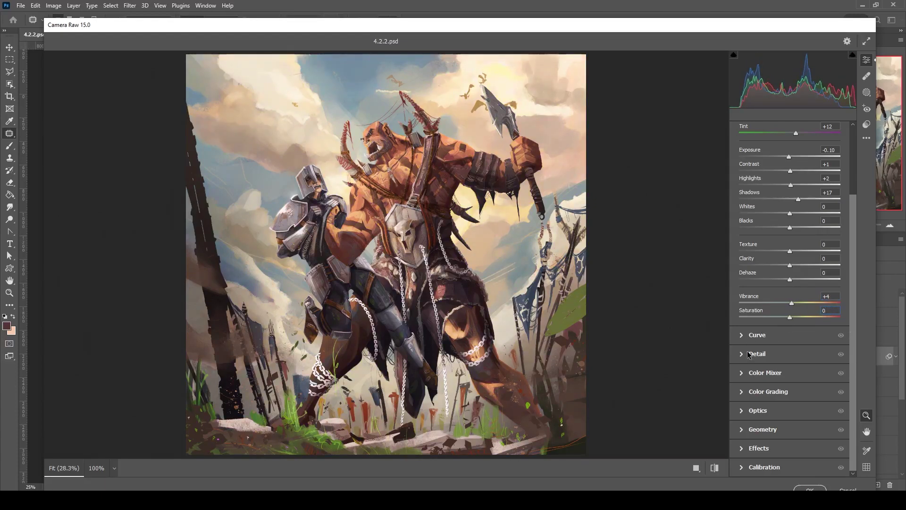
Set Sharpening to 25 and the Color Mixer's Purples hue to -32, and reset its Blues hue.
left_click(757, 354)
key("ctrl+plus")
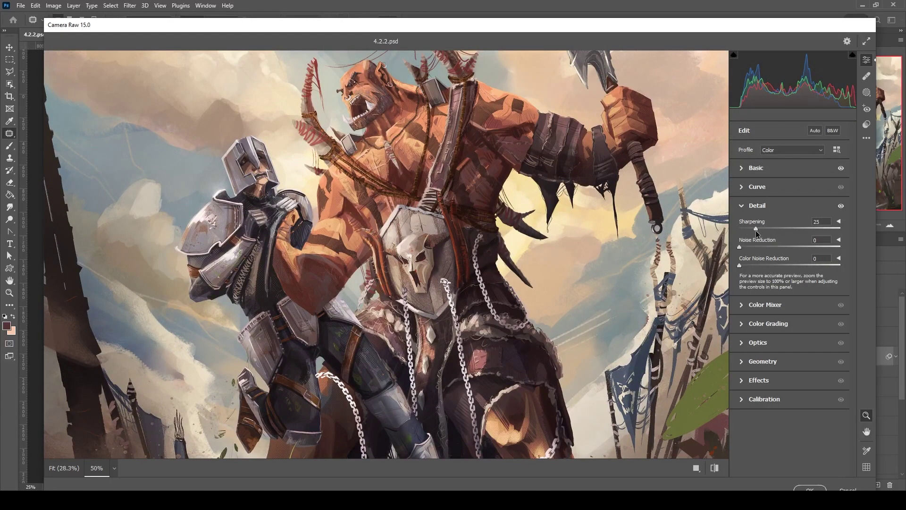
left_click(766, 305)
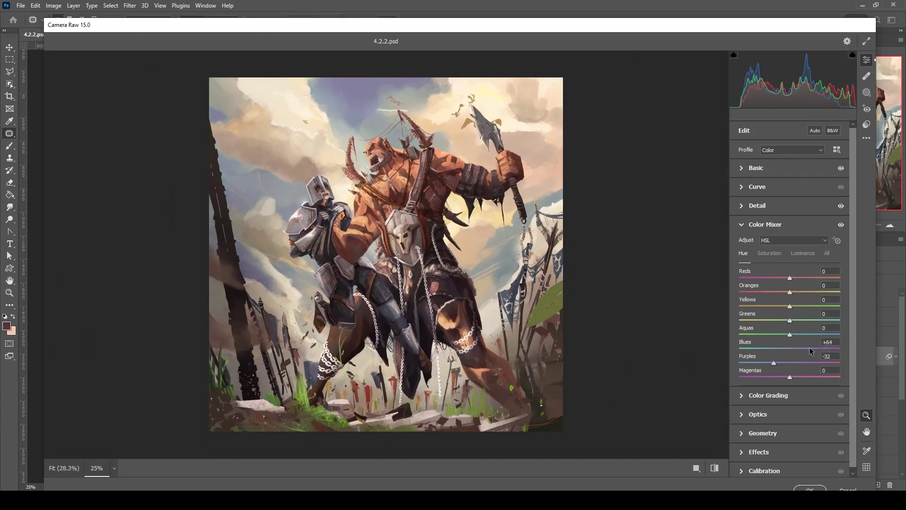
double_click(811, 349)
Grade the shadows blue with hue 233, saturation 30 and luminance -1, with Blending at 42.
left_click(761, 395)
left_click_drag(775, 313, 781, 350)
left_click_drag(778, 418, 801, 455)
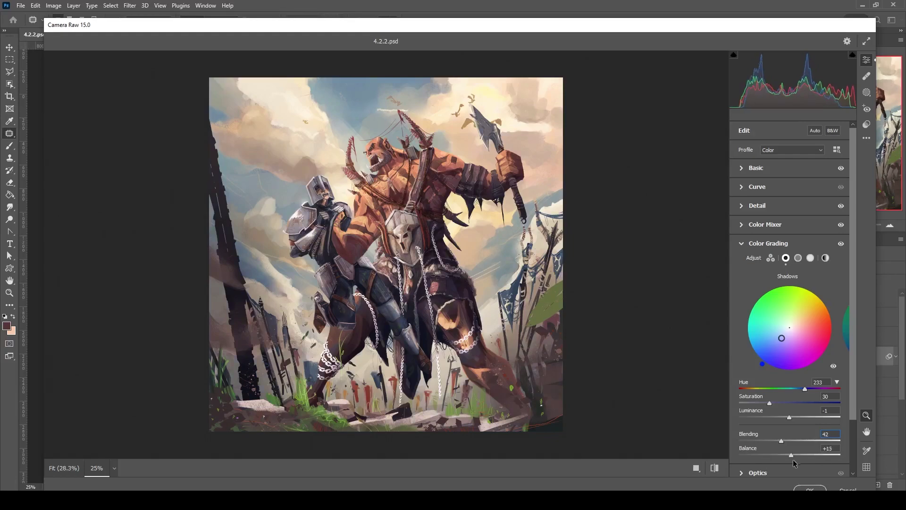
Grade the highlights with hue 41, saturation 20, luminance +22 and Balance +21, and apply the Camera Raw filter.
left_click(810, 257)
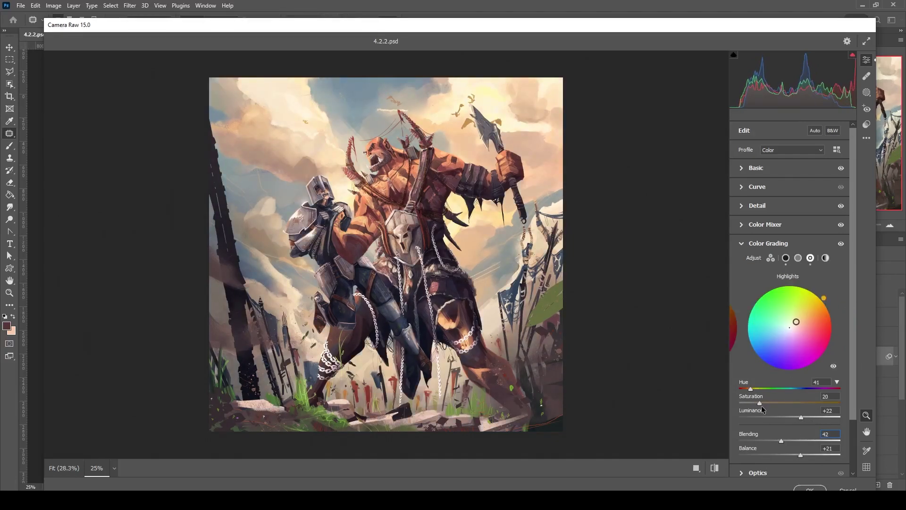
scroll(802, 283, "down", 2)
left_click(810, 489)
Darken the outer edges of the painting on a new layer above Layer 314 with a very large soft brush.
scroll(203, 364, "up", 2)
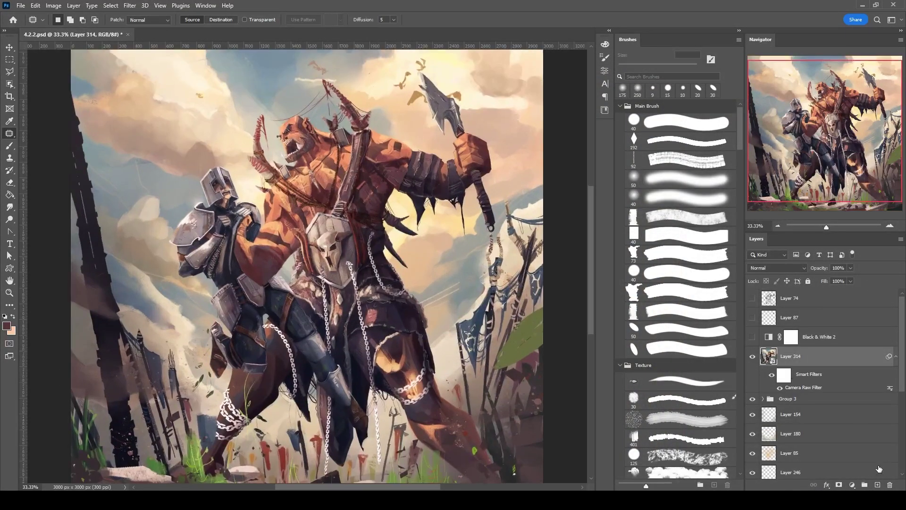
scroll(225, 353, "down", 4)
scroll(224, 353, "down", 2)
key("bracketright")
key("bracketright")
key("bracketright")
key("bracketright")
key("bracketright")
scroll(423, 330, "up", 3)
scroll(227, 382, "down", 3)
key("ctrl+plus")
key("ctrl+plus")
Paint soft white highlights around the orc's head and horn on a new layer above Layer 315 and set it to Screen.
key("ctrl+shift+alt+n")
key("bracketleft")
key("bracketleft")
key("bracketleft")
key("bracketleft")
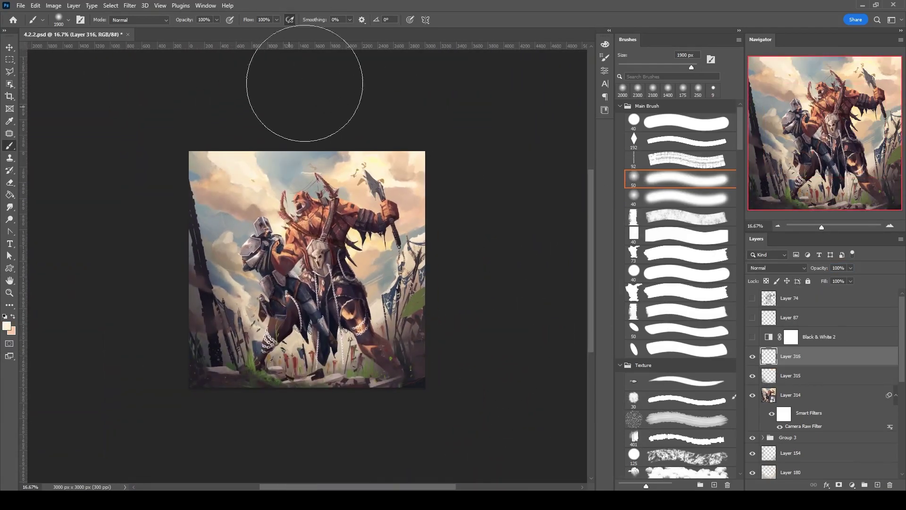
key("bracketleft")
key("bracketleft")
key("bracketleft")
key("bracketleft")
key("bracketleft")
key("bracketleft")
key("bracketleft")
key("bracketleft")
key("bracketleft")
key("bracketleft")
key("bracketleft")
key("bracketleft")
key("bracketleft")
key("bracketleft")
key("bracketleft")
key("bracketleft")
key("bracketleft")
key("bracketleft")
key("bracketleft")
key("bracketleft")
key("ctrl+plus")
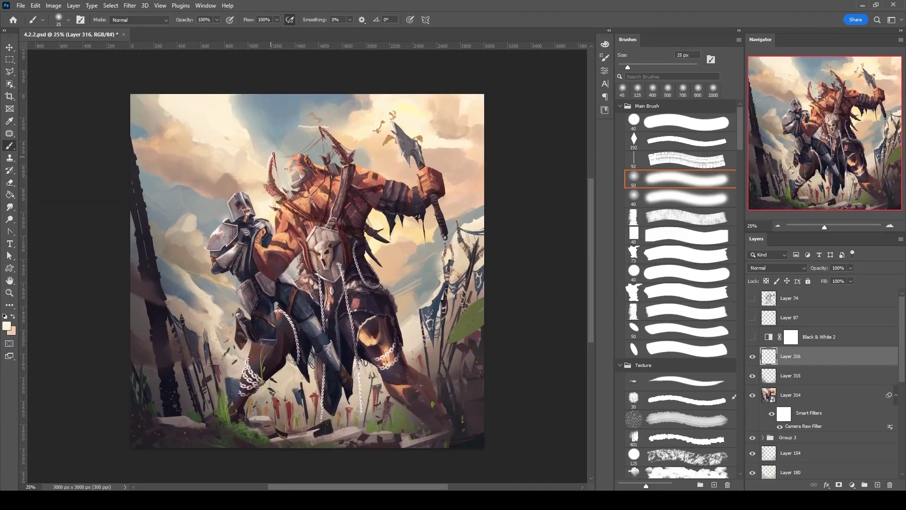
left_click(776, 268)
left_click(768, 341)
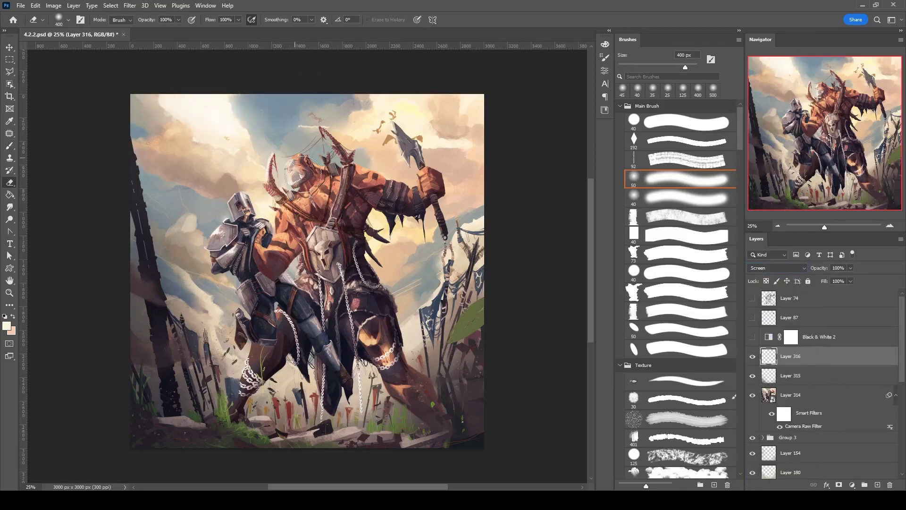
Erase excess glow on Layer 316 with a 400 px soft eraser and paint fine light accents with a 10 px oval brush.
key("e")
key("ctrl+plus")
left_click(705, 335)
key("b")
left_click(705, 335)
key("bracketleft")
key("bracketleft")
key("bracketleft")
key("bracketleft")
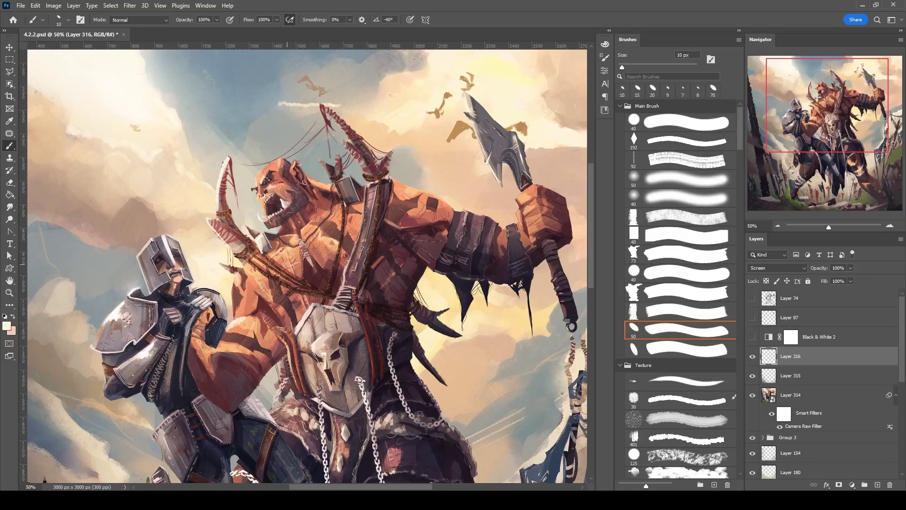
key("bracketleft")
key("bracketleft")
key("bracketleft")
key("bracketleft")
key("bracketleft")
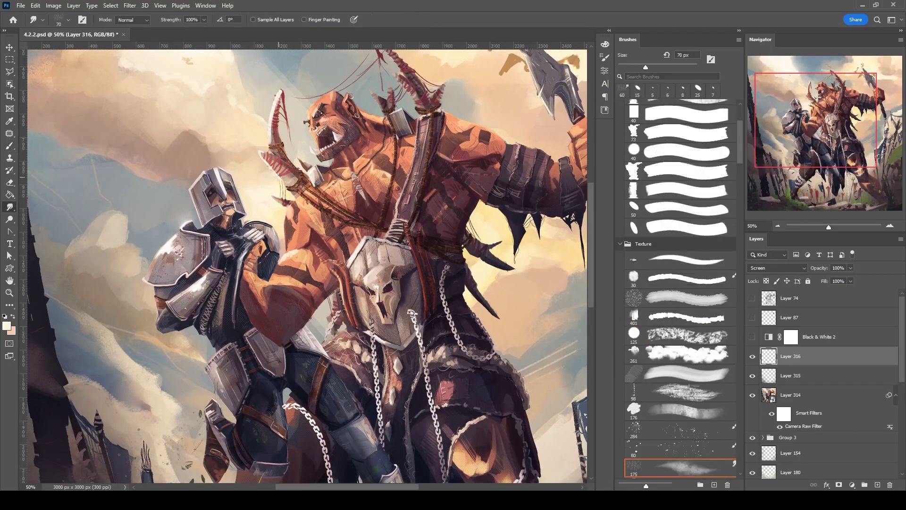
Soften the light accents with a 70 px smudge and a 50 px soft eraser, and add finer ones with a 6 px oval brush.
key("bracketright")
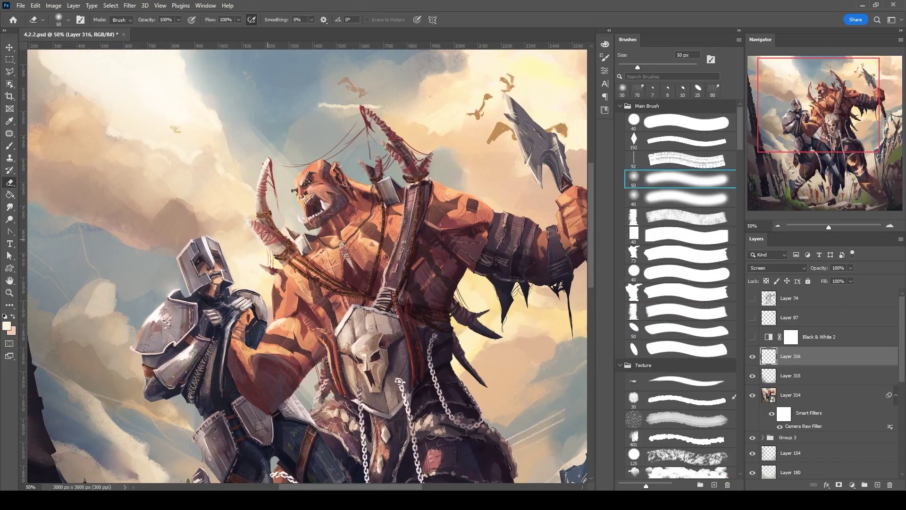
key("b")
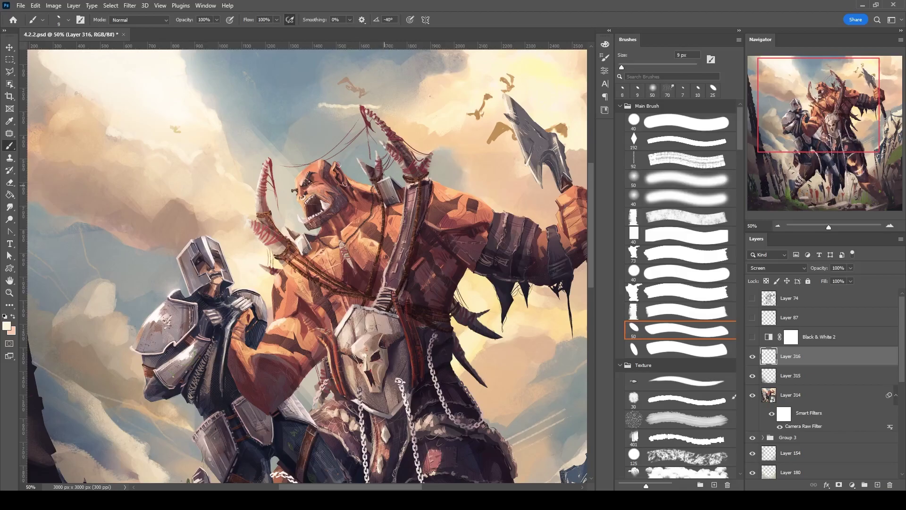
mouse_move(342, 226)
left_mouse_down()
mouse_move(323, 226)
mouse_move(443, 270)
mouse_move(492, 142)
mouse_move(496, 191)
left_mouse_up()
key("ctrl+minus")
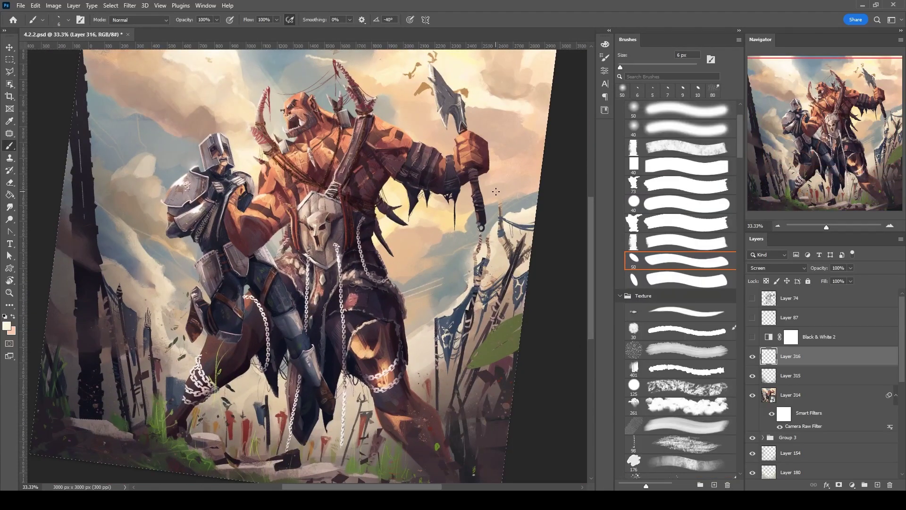
key("bracketleft")
key("bracketright")
Paint broader light accents on the fighters with a 15 to 20 px oval brush and blend them with a 100 px smudge.
left_click(11, 210)
key("b")
key("ctrl+minus")
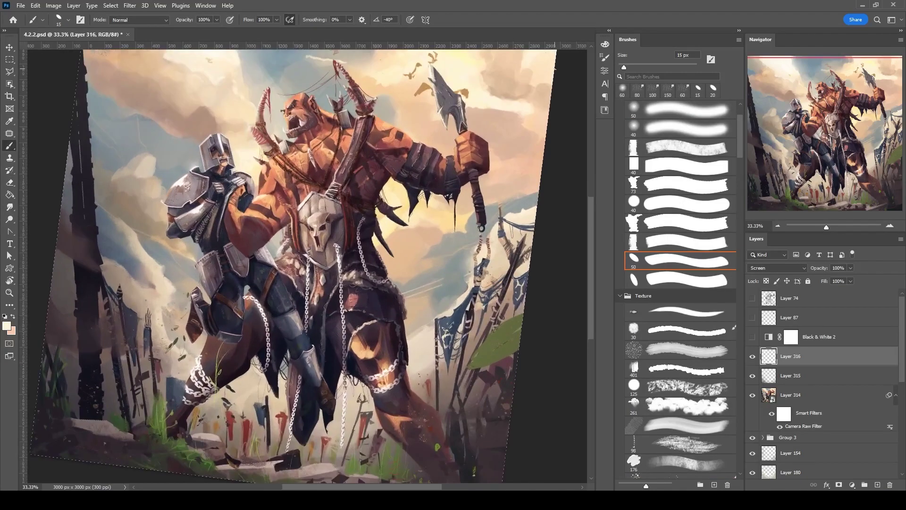
key("bracketright")
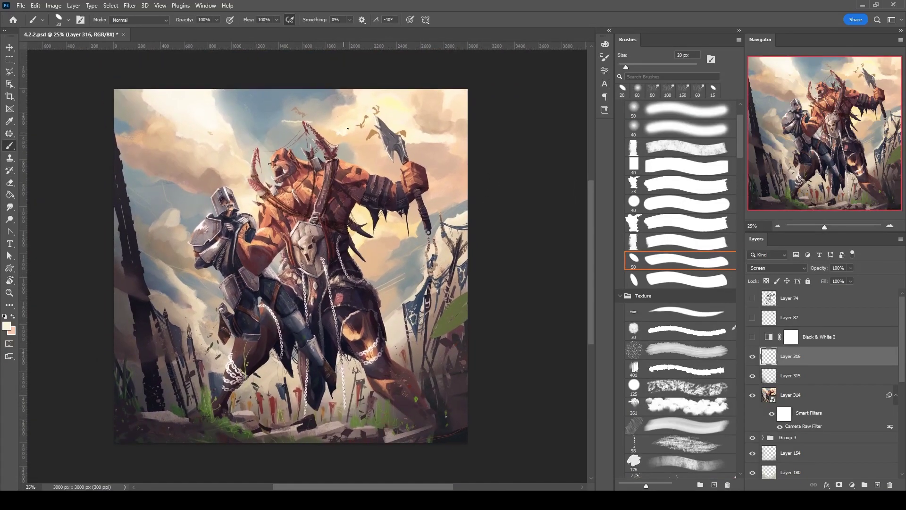
key("r")
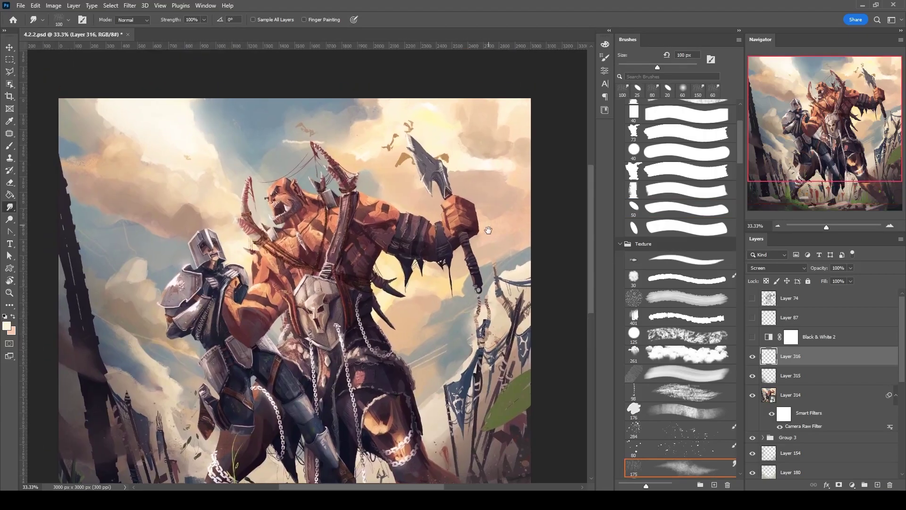
Merge the visible painting into a new smart object layer above Layer 316 and apply Add Noise to it.
key("ctrl+minus")
right_click(816, 353)
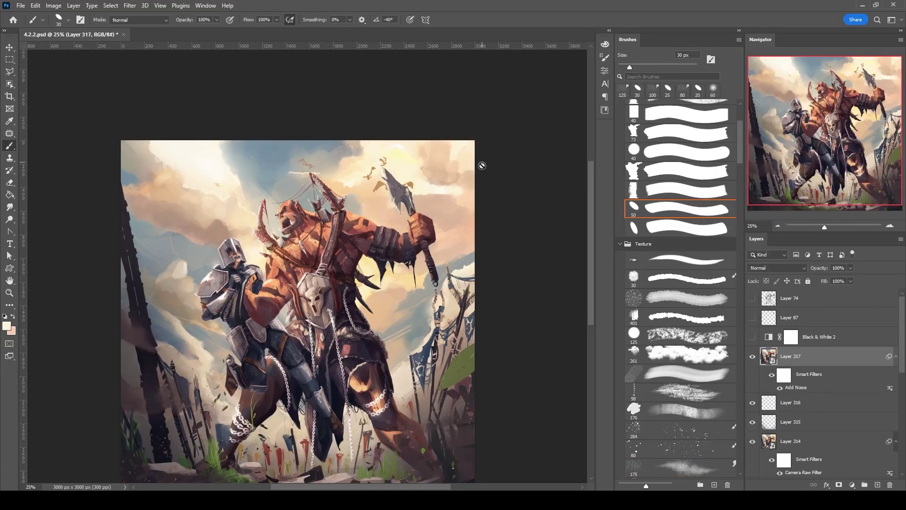
Check the shadow layers' visibility and add a new layer directly above the clipped Layer 160.
scroll(307, 264, "up", 5)
scroll(802, 354, "down", 3)
left_click(802, 348)
left_click(752, 319)
left_click(752, 320)
key("v")
key("ctrl+shift+alt+n")
key("ctrl+plus")
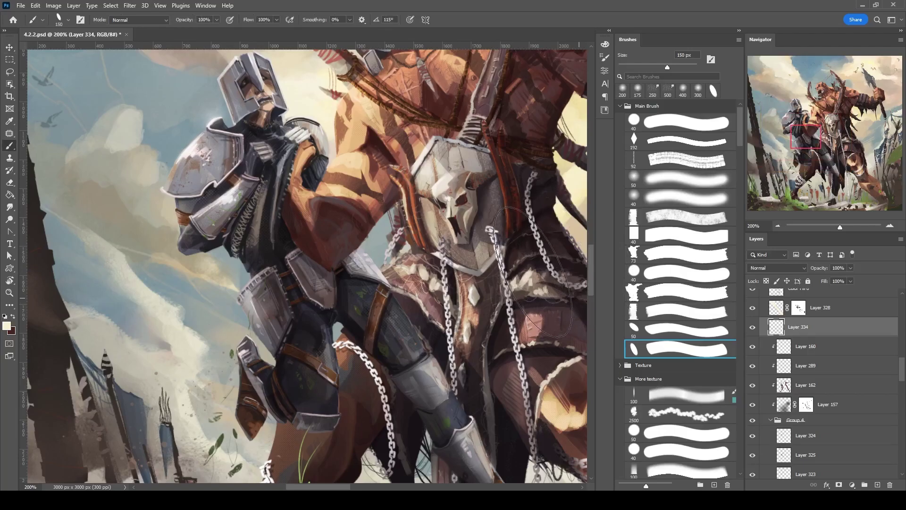
Hide Layers 160, 289, 162 and 157 and touch up the knight's hip plate edge on Layer 334, using a 50 px oval eraser.
scroll(527, 277, "up", 5)
scroll(527, 277, "down", 7)
key("b")
scroll(862, 338, "up", 2)
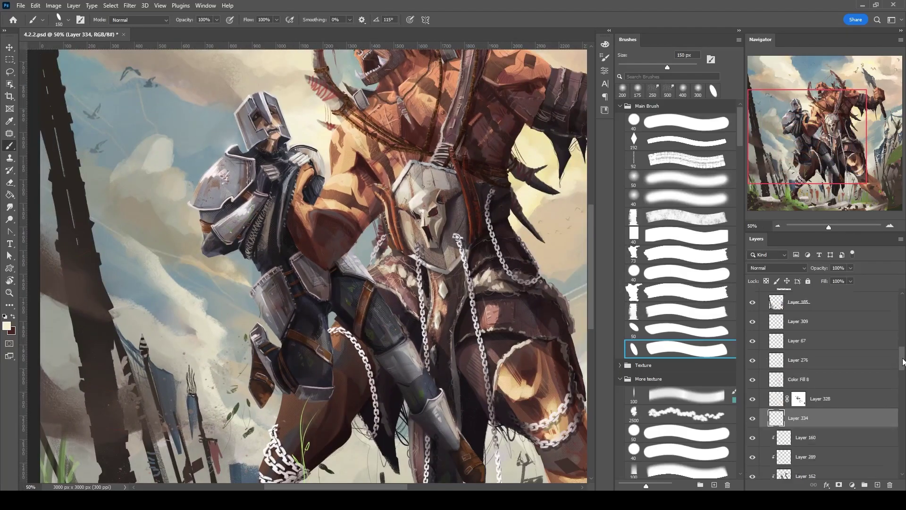
scroll(400, 303, "up", 3)
key("bracketleft")
key("bracketleft")
key("bracketleft")
key("bracketleft")
key("bracketleft")
key("bracketleft")
key("bracketleft")
key("bracketleft")
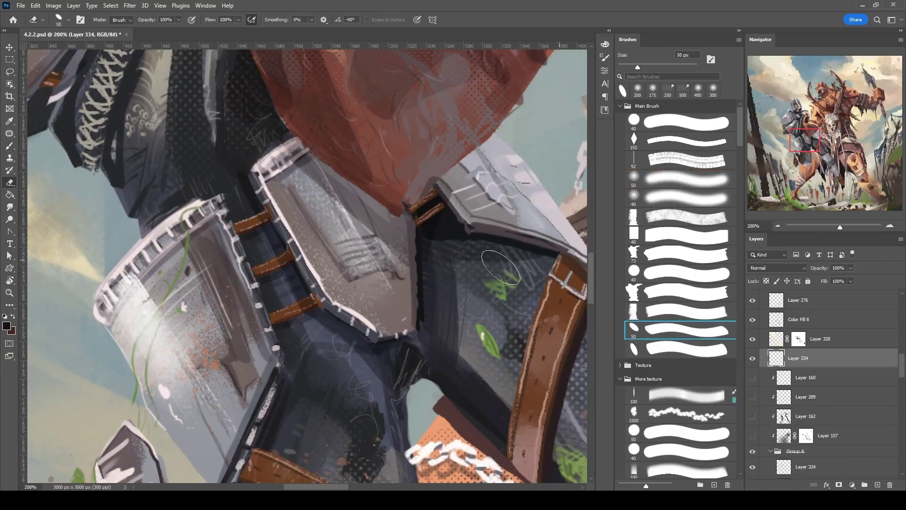
left_click_drag(408, 303, 404, 260)
mouse_move(421, 330)
left_mouse_down()
mouse_move(417, 234)
mouse_move(421, 326)
left_mouse_up()
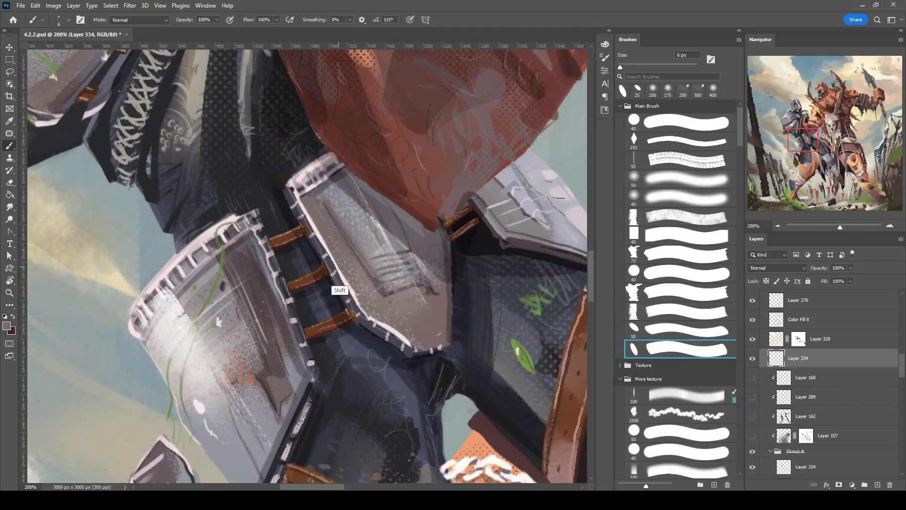
Repaint the pale rim along the knight's hip plate with straight and thin 2 to 6 px oval brush strokes in sampled colours.
left_click(339, 267, "shift")
key("bracketleft")
left_click(351, 293, "shift")
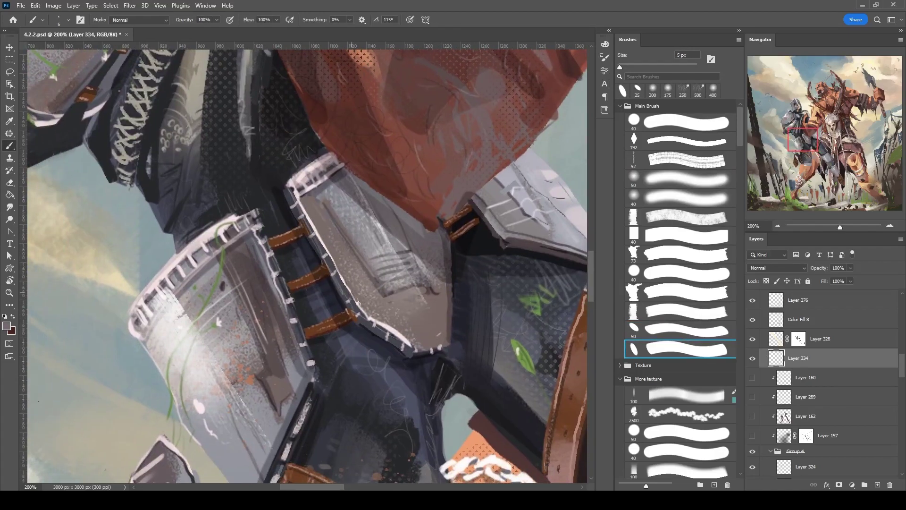
left_click(291, 196, "alt")
key("bracketleft")
key("bracketleft")
key("bracketleft")
left_click_drag(297, 202, 315, 233)
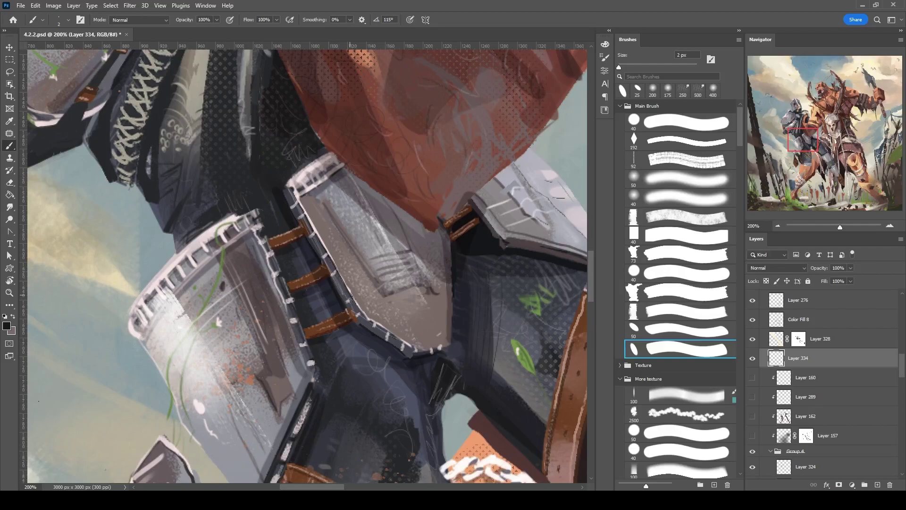
Refine the hip plate's surface and the dark gaps in its upper trim with a 2 to 4 px round brush and sampled colours.
key("shift+comma")
left_click(315, 191, "alt")
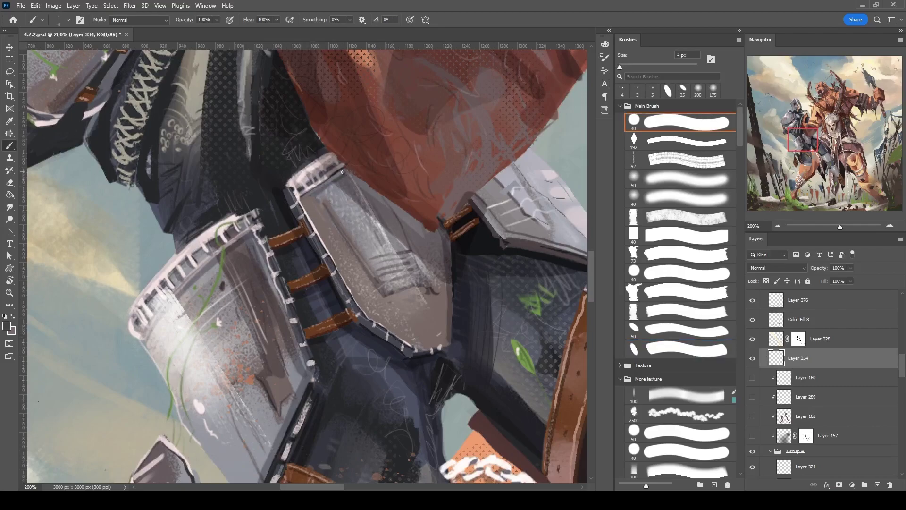
left_click_drag(318, 203, 321, 232)
left_click(316, 164, "alt")
key("bracketright")
key("bracketright")
key("bracketright")
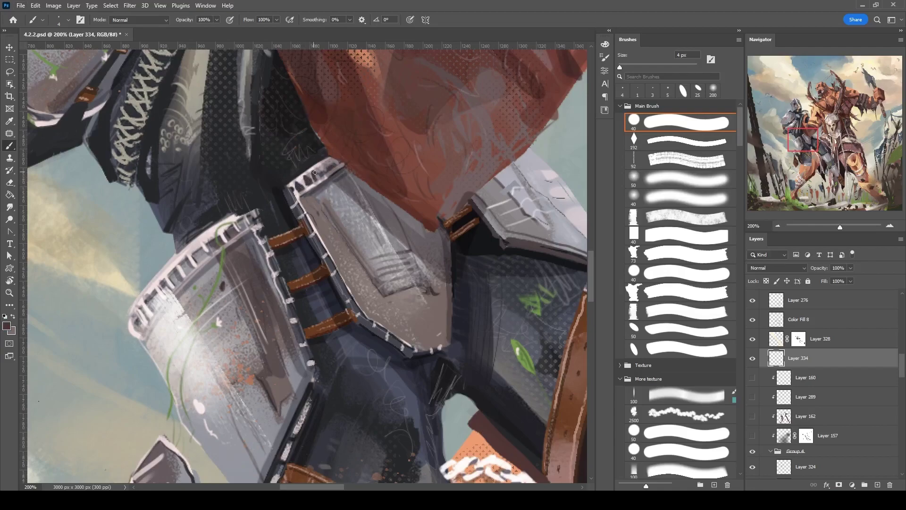
key("bracketleft")
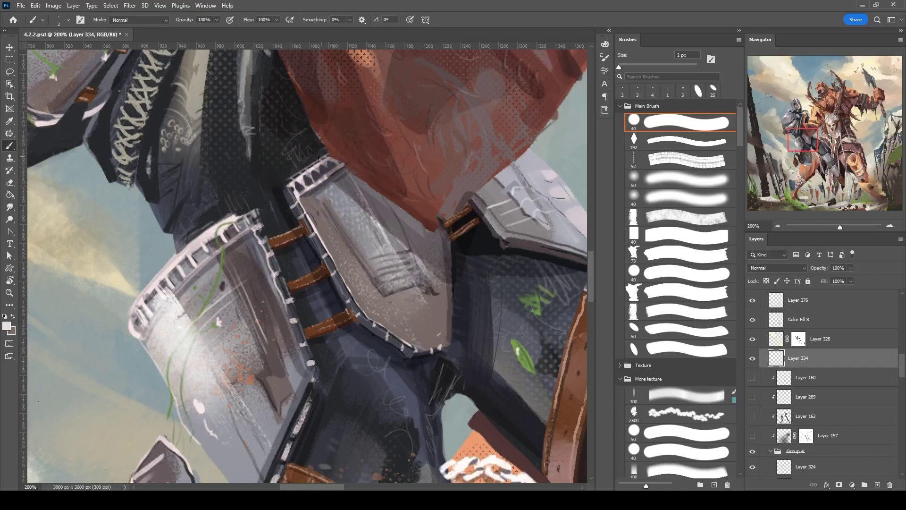
Clean up the outer corner and side edge of the hip plate's trim with a sampled dark colour and a 4 px brush.
left_click(286, 183, "alt")
key("bracketright")
key("bracketright")
key("bracketright")
key("bracketright")
left_click_drag(286, 189, 298, 223)
key("comma")
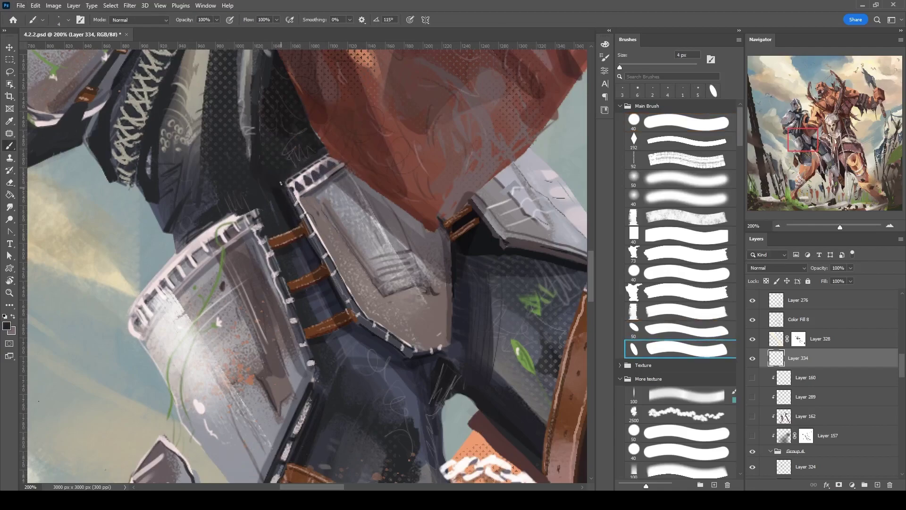
Refine the front hip plate's upper trim and surface with fine oval brush strokes in sampled colours.
left_click(289, 203, "alt")
key("bracketleft")
key("bracketleft")
key("bracketleft")
key("bracketleft")
key("bracketleft")
left_click_drag(289, 203, 351, 283)
mouse_move(396, 306)
left_mouse_down()
mouse_move(345, 282)
mouse_move(283, 212)
mouse_move(319, 204)
left_mouse_up()
key("bracketright")
key("r")
key("bracketright")
key("bracketright")
left_click(319, 205, "alt")
key("bracketleft")
left_click_drag(339, 159, 307, 222)
Touch up the studded side edge of the front hip plate with sampled colours and a 5 px oval brush.
key("r")
key("r")
mouse_move(335, 89)
left_mouse_down()
mouse_move(286, 226)
mouse_move(314, 272)
mouse_move(345, 299)
left_mouse_up()
left_click(295, 255, "alt")
key("r")
key("Escape")
key("bracketright")
key("bracketright")
key("bracketright")
left_click(293, 199, "alt")
key("ctrl+minus")
right_click(431, 152, "alt+shift")
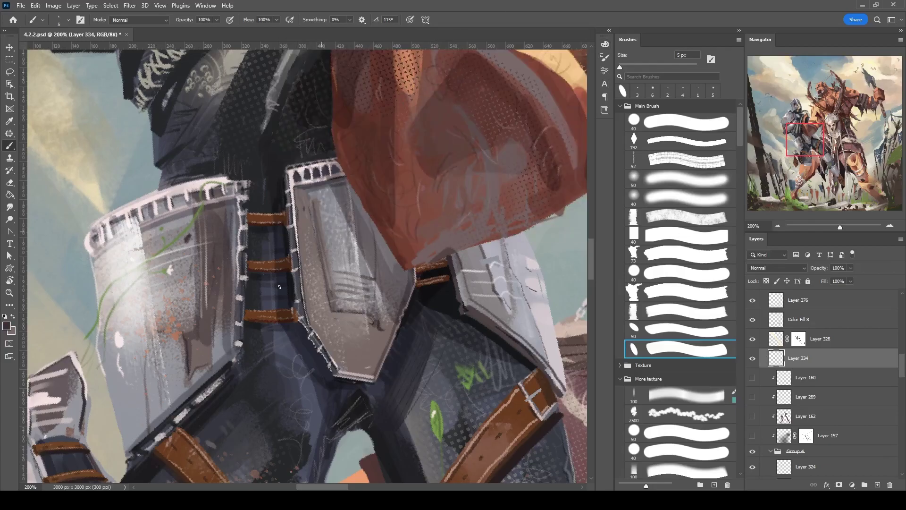
Sharpen the rims along the knee guards' upper edges on both legs with thin oval brush strokes starting at 3 px.
key("bracketleft")
key("ctrl+minus")
key("ctrl+minus")
key("ctrl+plus")
key("r")
mouse_move(533, 213)
left_mouse_down()
mouse_move(424, 189)
mouse_move(376, 110)
left_mouse_up()
key("bracketright")
key("bracketright")
key("bracketright")
key("bracketright")
key("bracketright")
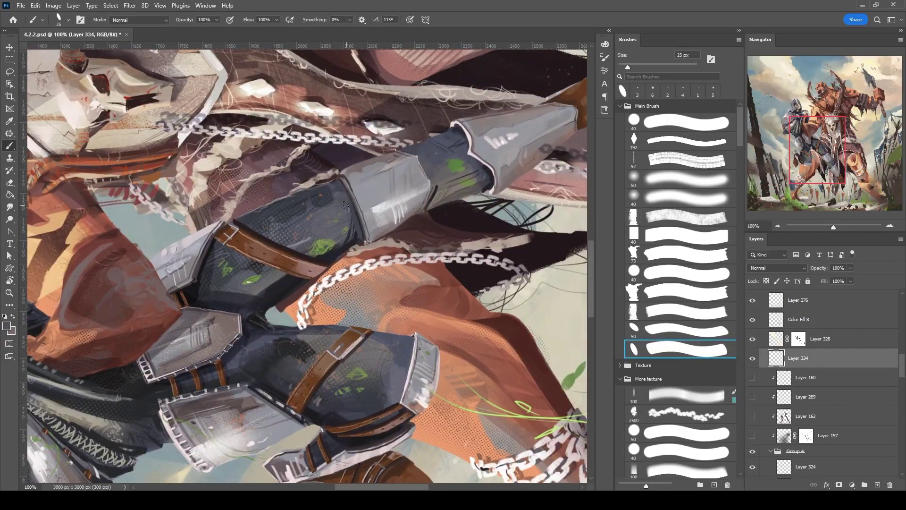
key("bracketleft")
key("bracketleft")
key("bracketleft")
key("bracketleft")
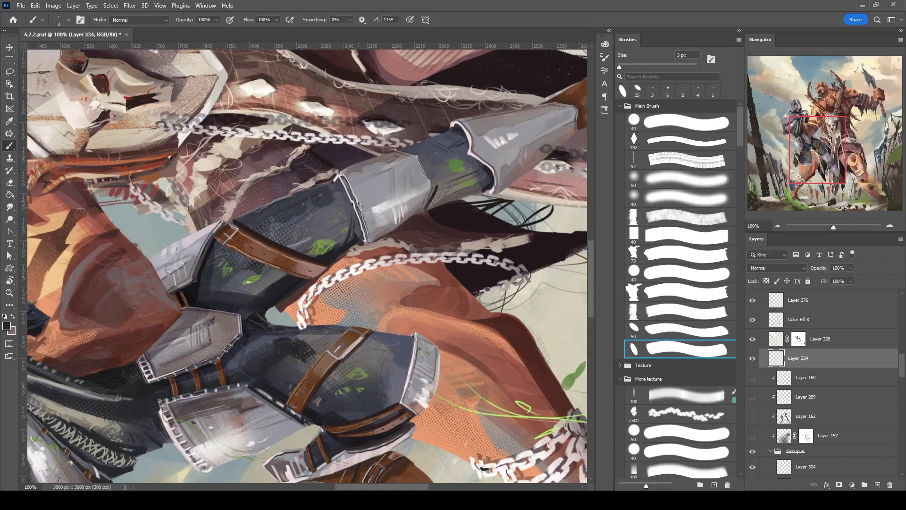
key("r")
left_click_drag(357, 201, 297, 94)
key("r")
key("bracketright")
key("bracketright")
mouse_move(320, 167)
left_mouse_down()
mouse_move(363, 156)
mouse_move(307, 152)
mouse_move(235, 174)
mouse_move(217, 194)
mouse_move(284, 226)
mouse_move(407, 253)
mouse_move(376, 225)
left_mouse_up()
Define the pointed upper rim of the knight's shin guard with light and dark strokes, using a 4 to 5 px oval brush.
key("r")
key("l")
key("b")
key("r")
key("r")
key("bracketright")
key("bracketright")
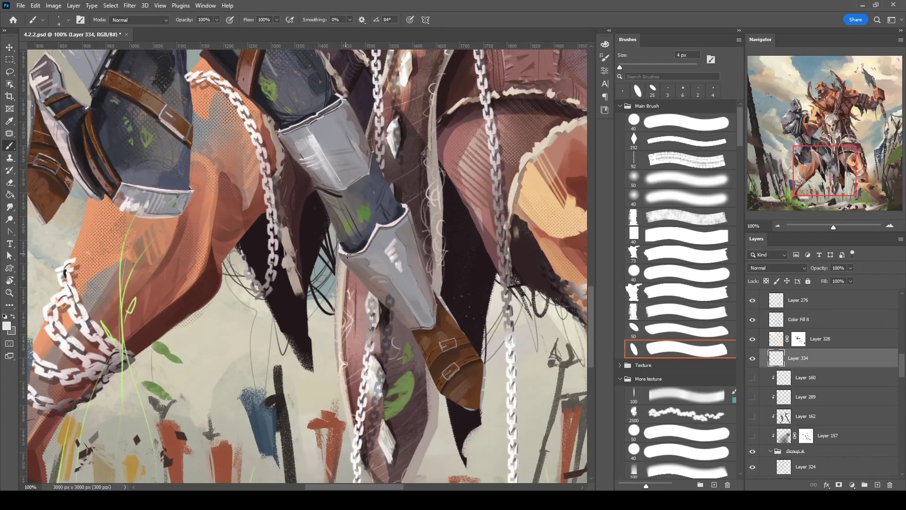
left_click_drag(345, 254, 348, 165)
key("bracketright")
scroll(371, 151, "down", 3)
key("bracketleft")
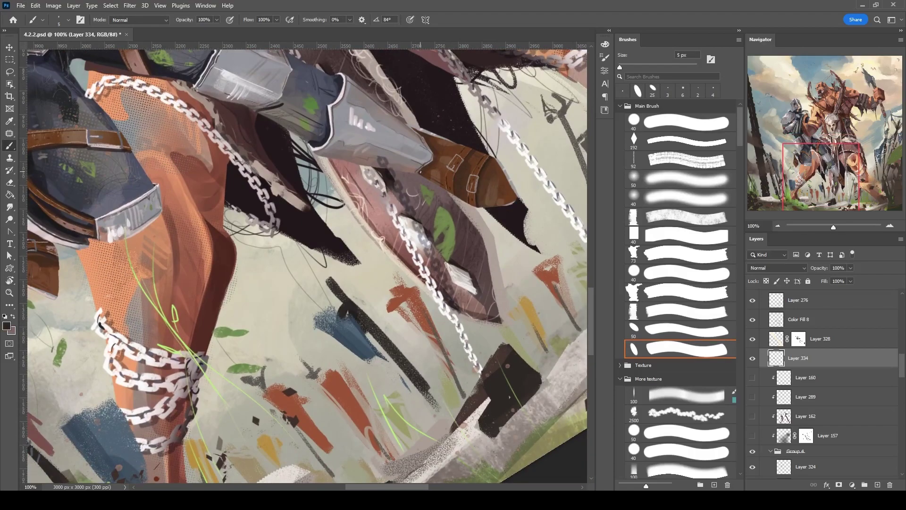
Retouch the brown strapped boot below the shin guard with a sampled brown and a 3 to 4 px brush, and save the document.
left_click_drag(434, 152, 477, 209)
key("bracketleft")
left_click(457, 252, "alt")
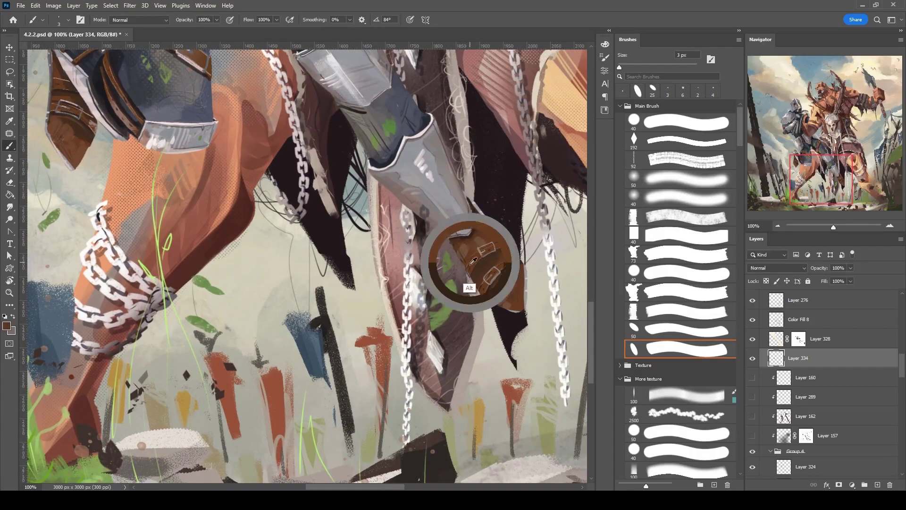
key("ctrl+s")
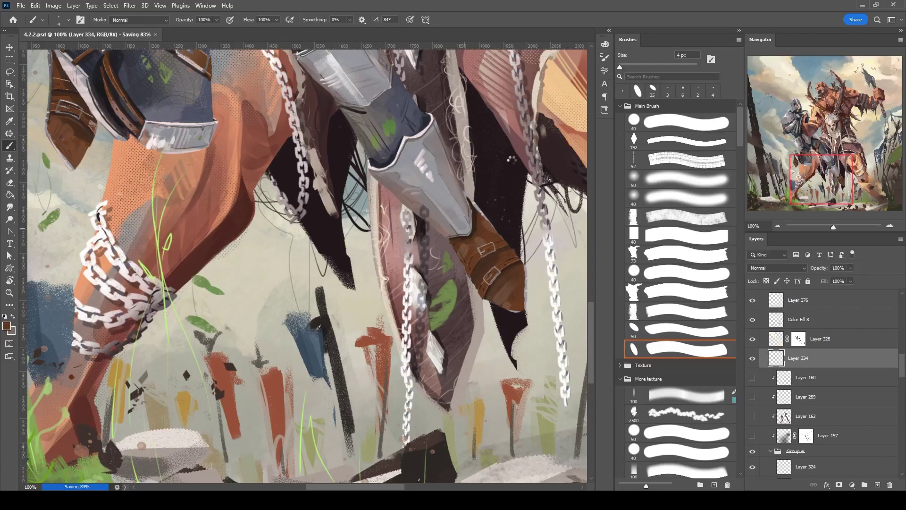
Refine the edges of the knee and shin guards with a 4 px oval brush in sampled colours.
left_click_drag(510, 160, 419, 270)
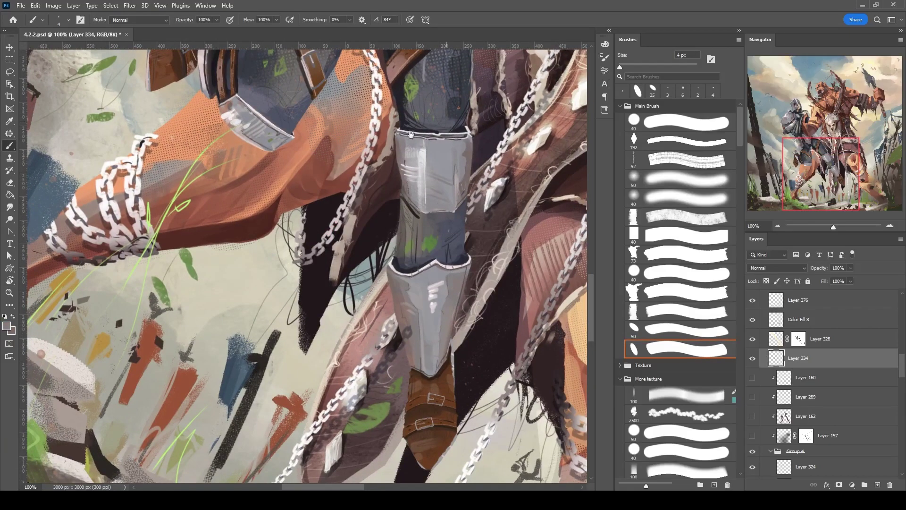
left_click_drag(476, 125, 470, 238)
left_click_drag(396, 193, 204, 244)
left_click(204, 244, "alt")
left_click_drag(314, 227, 330, 329)
key("bracketright")
key("bracketright")
Darken the edge between the side hip plate and the thigh with sampled dark colours and a 4 to 6 px brush.
left_click(270, 243, "alt")
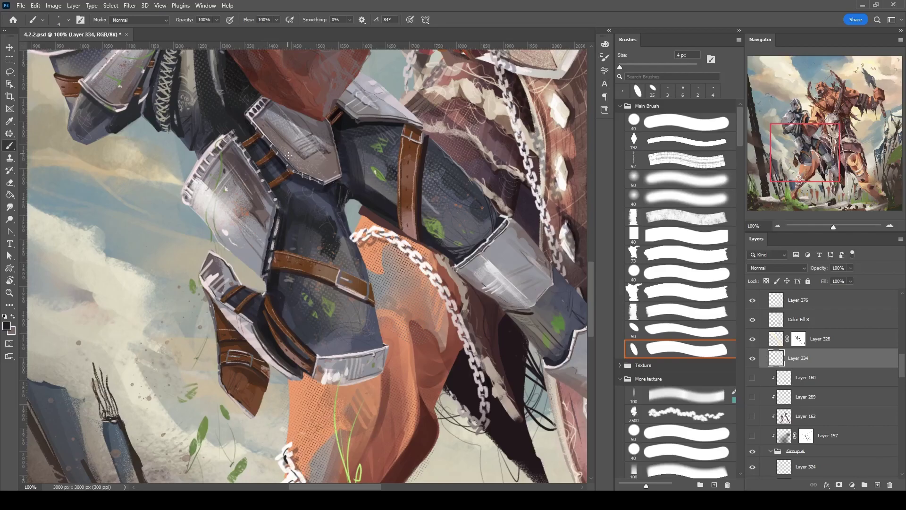
left_click_drag(286, 175, 333, 202)
key("bracketright")
left_click(337, 189, "alt")
key("bracketright")
key("bracketright")
key("bracketright")
scroll(349, 165, "up", 3)
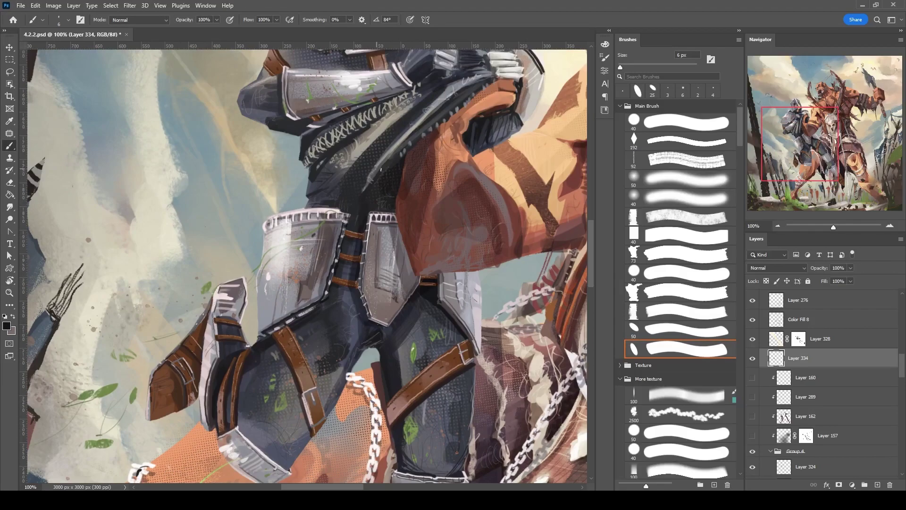
Paint dark gaps into the side hip plate's upper trim and clean up its pale rim with a 4 to 7 px brush.
left_click_drag(370, 135, 368, 226)
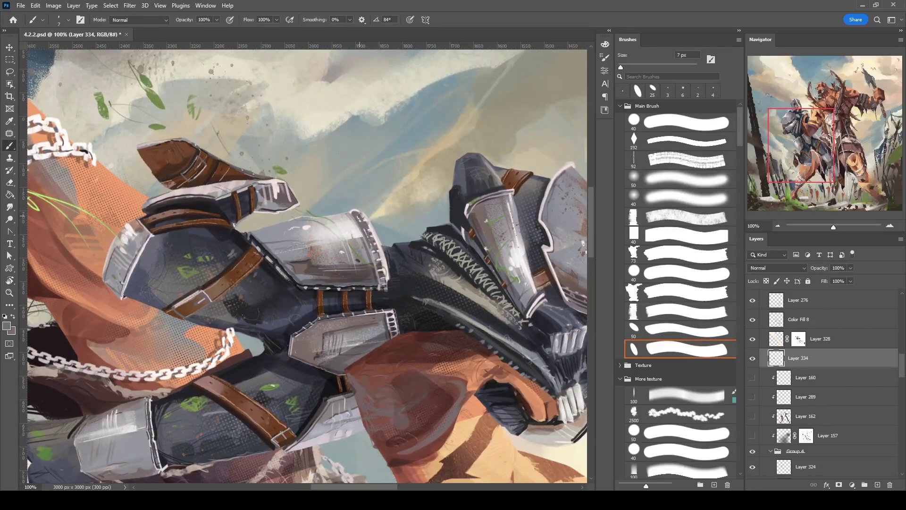
left_click_drag(362, 230, 252, 208)
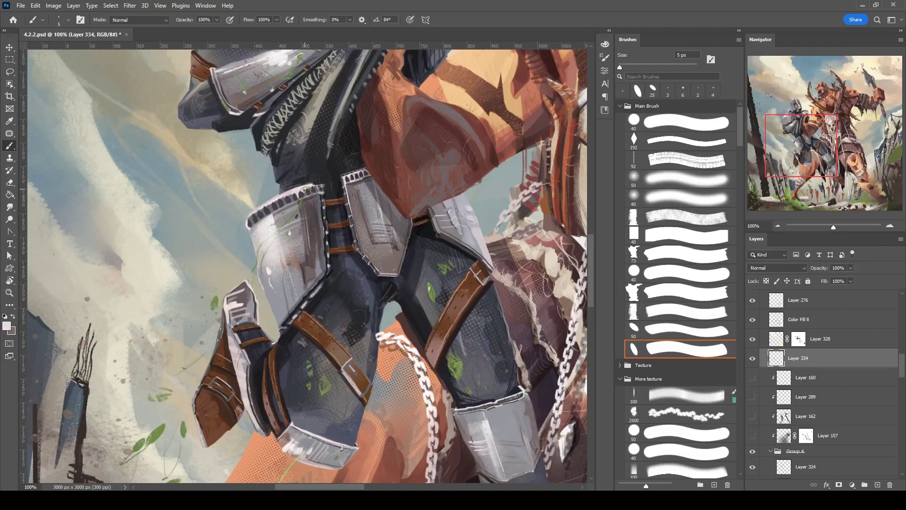
left_click_drag(369, 156, 280, 192)
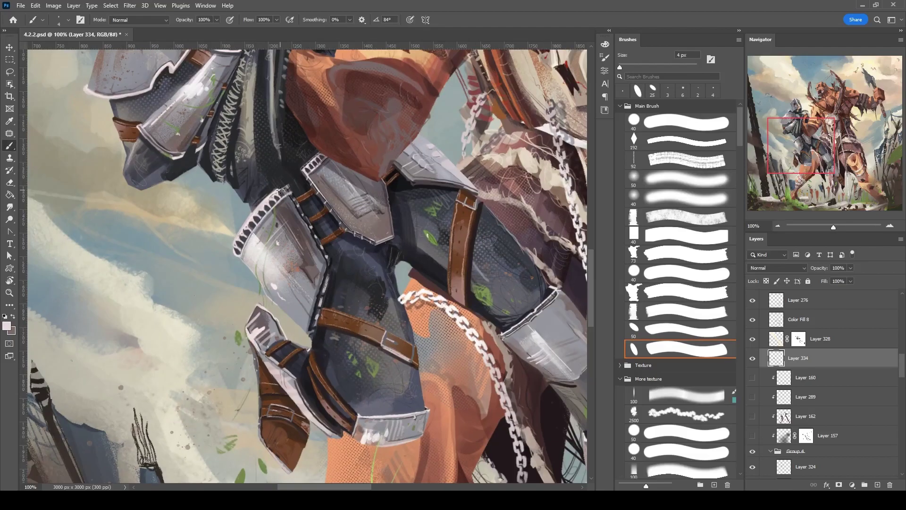
key("bracketright")
left_click(294, 188, "alt")
key("bracketright")
Add finer strokes to the knight's hip plates and upper trims with a smaller oval brush and a sampled colour.
left_click_drag(320, 157, 347, 273)
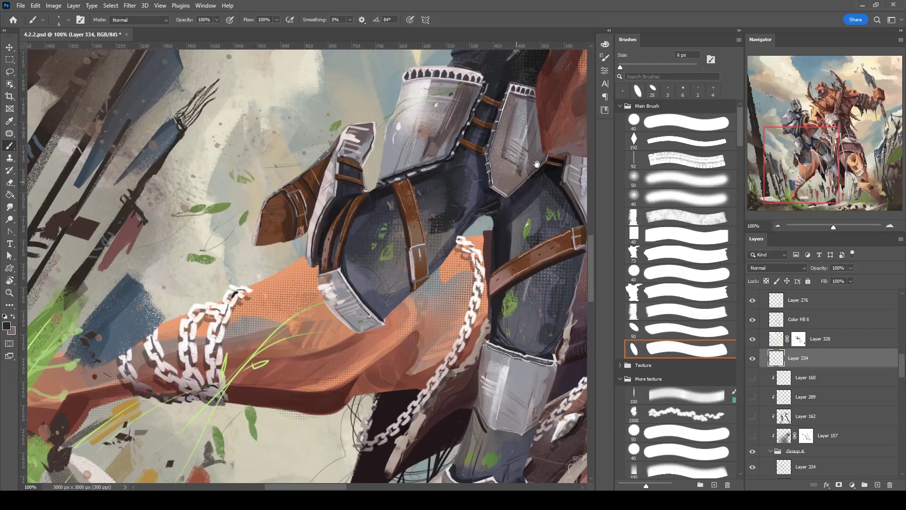
key("bracketleft")
key("bracketleft")
key("bracketleft")
left_click_drag(495, 197, 289, 240)
left_click(290, 239, "alt")
left_click_drag(307, 270, 427, 202)
Check the knight's upper body with the Layer 328 overlay hidden, restore it and return to Layer 334 with the brush.
left_click_drag(810, 163, 800, 120)
key("v")
left_click(752, 340)
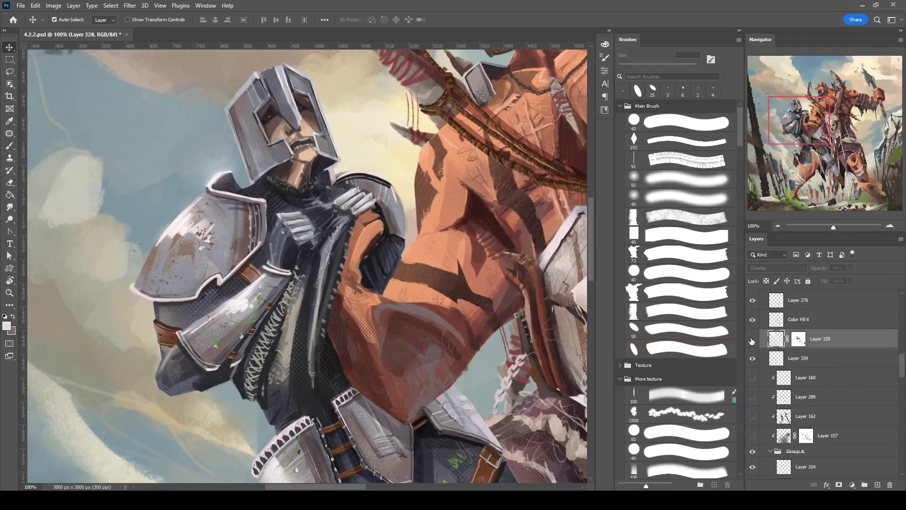
left_click(332, 173)
key("e")
key("b")
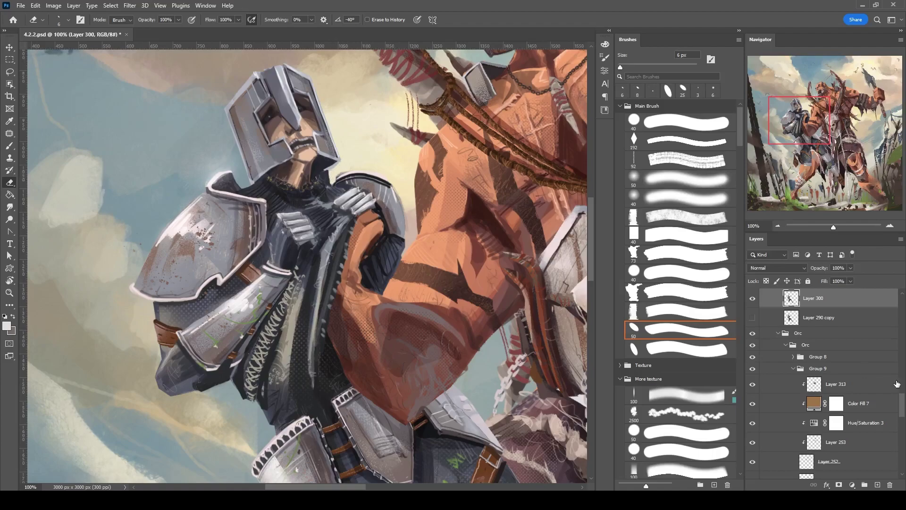
left_click(278, 215, "ctrl")
key("period")
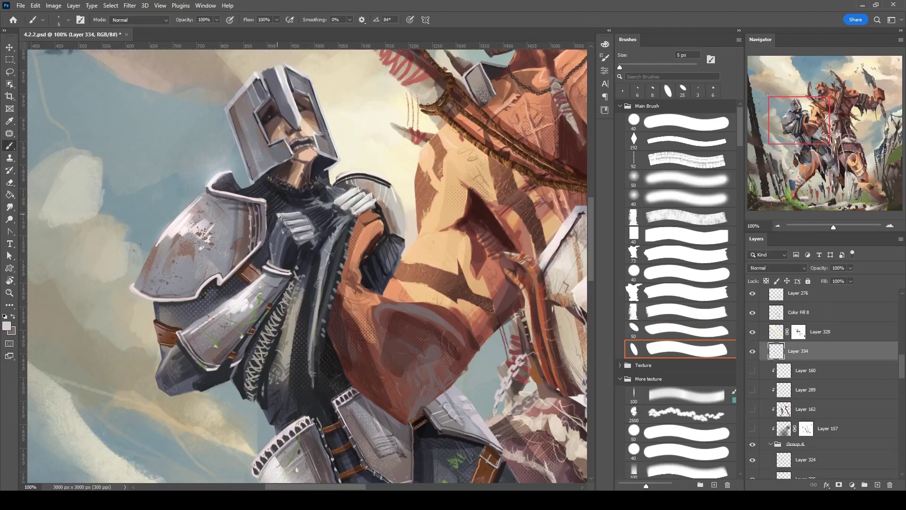
Retouch the knight's gauntlet fingers and cuff with sampled light and dark colours, using a 3 to 6 px oval brush.
left_click(297, 242, "alt")
left_click_drag(297, 242, 273, 211)
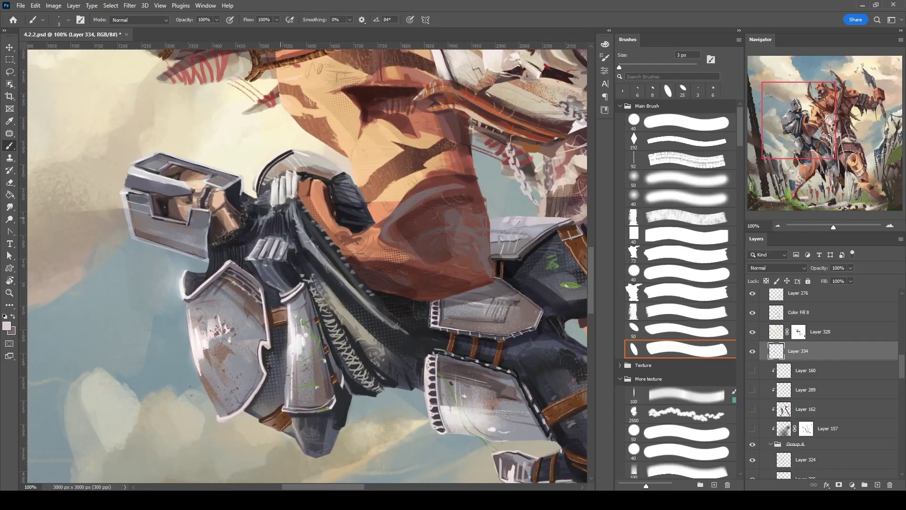
left_click(283, 249, "alt")
key("bracketright")
left_click_drag(283, 249, 293, 231)
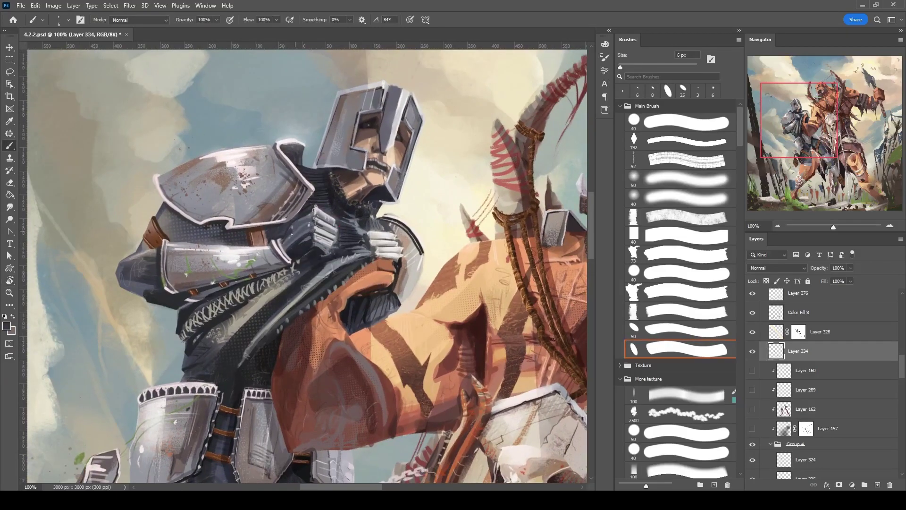
Define the rear edge of the knight's forearm guard with a dark colour and a 4 px oval brush.
key("r")
mouse_move(330, 198)
left_mouse_down()
mouse_move(280, 141)
mouse_move(333, 266)
left_mouse_up()
scroll(333, 266, "down", 3)
key("bracketleft")
left_click_drag(327, 180, 331, 287)
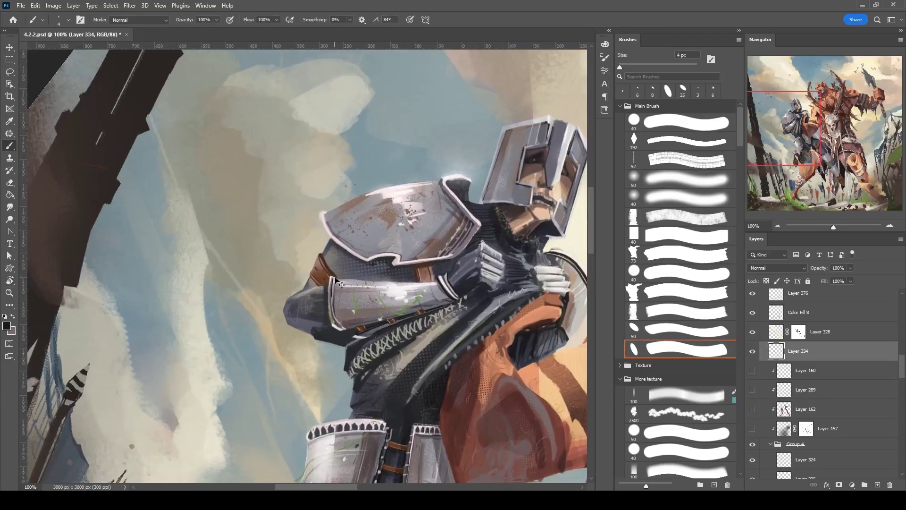
mouse_move(342, 326)
left_mouse_down()
mouse_move(329, 256)
mouse_move(449, 158)
mouse_move(421, 176)
left_mouse_up()
Dot small light studs along the edges of the forearm guard and the dark coat with a 5 px oval brush.
key("bracketright")
key("bracketright")
key("bracketleft")
key("bracketleft")
mouse_move(363, 227)
left_mouse_down()
mouse_move(347, 177)
mouse_move(369, 266)
mouse_move(392, 299)
mouse_move(387, 334)
left_mouse_up()
key("bracketright")
key("bracketright")
key("bracketright")
key("bracketleft")
key("bracketleft")
key("bracketleft")
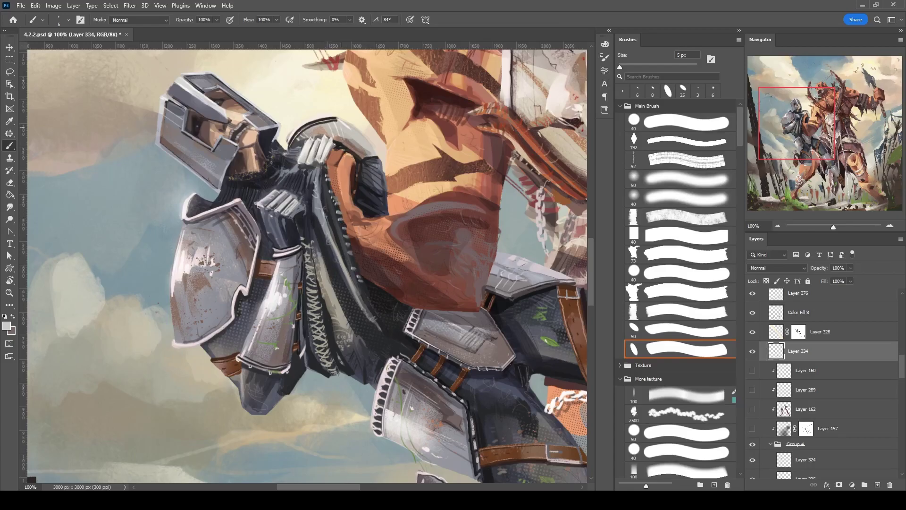
Clean up around the forearm guard and coat edge studs with a sampled dark colour and a 5 px brush.
key("ctrl+shift+h")
key("bracketleft")
key("bracketleft")
key("bracketleft")
key("bracketleft")
key("bracketleft")
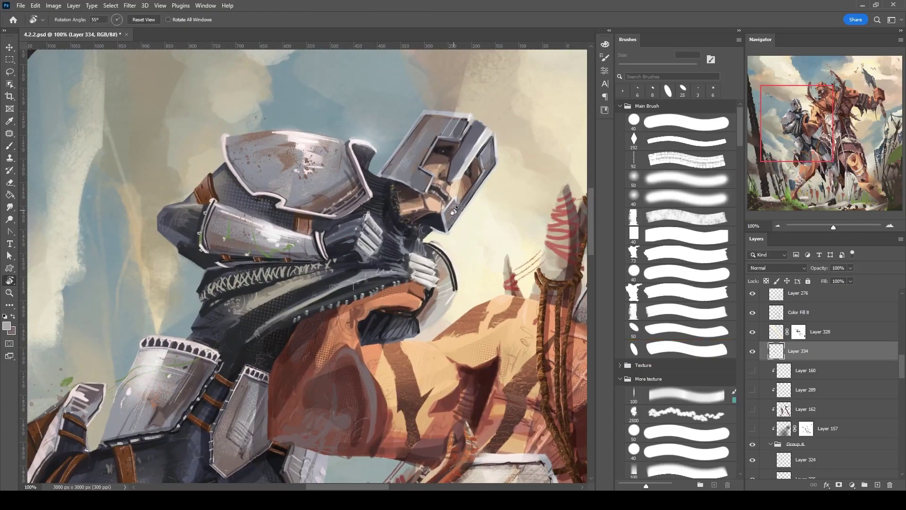
key("ctrl+shift+h")
left_click_drag(346, 293, 308, 164)
key("bracketright")
key("bracketright")
key("bracketright")
key("bracketright")
key("bracketright")
left_click(307, 164, "alt")
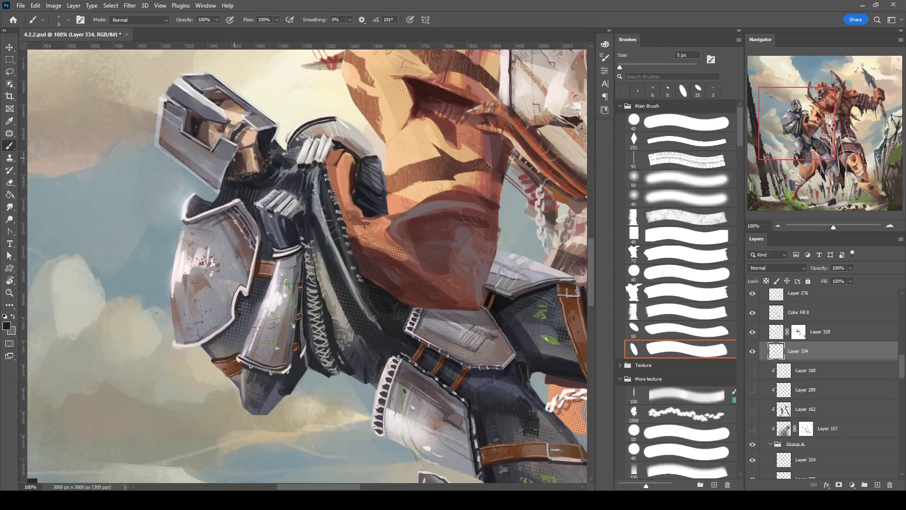
Refine the helmet's lower edge and the collar beneath it with a sampled dark colour and a 3 px brush.
left_click_drag(237, 164, 315, 205)
key("bracketright")
left_click(243, 147, "alt")
key("r")
mouse_move(258, 133)
left_mouse_down()
mouse_move(168, 267)
mouse_move(183, 297)
left_mouse_up()
key("Escape")
left_click_drag(336, 112, 319, 92)
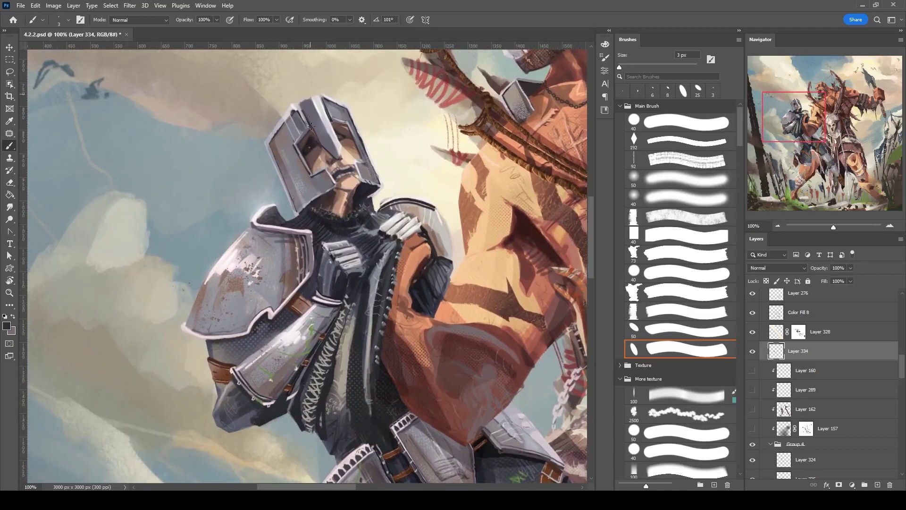
Touch up the helmet edge with a very fine brush, and sample a light armour colour for a 7 px brush.
key("bracketleft")
key("bracketleft")
key("bracketleft")
key("bracketleft")
key("bracketleft")
key("bracketleft")
key("bracketleft")
mouse_move(378, 176)
left_mouse_down()
mouse_move(349, 171)
mouse_move(340, 118)
mouse_move(293, 90)
left_mouse_up()
scroll(314, 248, "down", 3)
scroll(314, 249, "up", 2)
left_click(314, 250, "alt")
key("bracketright")
key("bracketright")
key("bracketright")
key("bracketright")
scroll(378, 228, "down", 3)
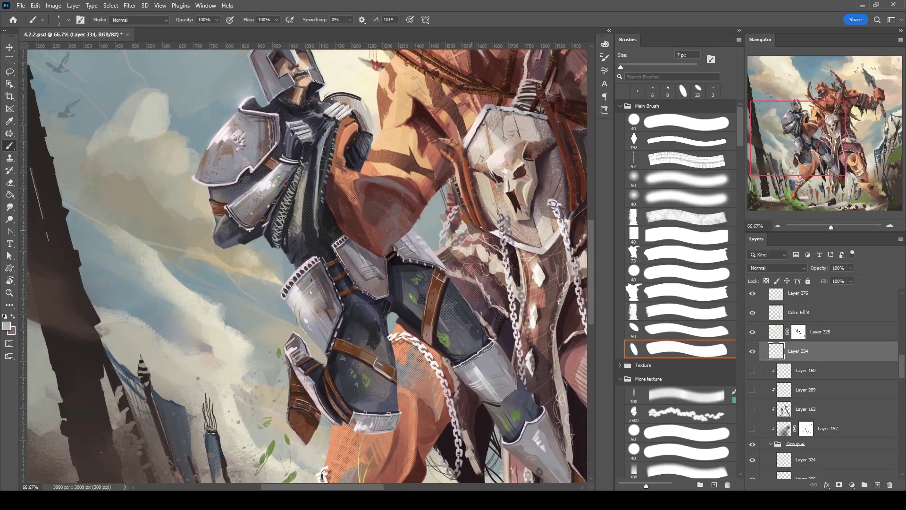
Refine the knight's armour edges with sampled armour colours, varying the fine oval brush's size.
scroll(378, 228, "up", 3)
key("bracketright")
key("bracketright")
left_click(401, 248, "alt")
key("bracketleft")
left_click(389, 259, "alt")
scroll(467, 268, "down", 3)
scroll(467, 268, "up", 3)
scroll(467, 269, "down", 3)
scroll(467, 268, "up", 3)
left_click(264, 163, "alt")
left_click(264, 163, "alt")
Touch up the knight's armour and leg plates with a sampled dark colour and a 3 px oval brush.
key("bracketleft")
scroll(320, 165, "down", 1)
key("bracketleft")
key("bracketleft")
key("bracketleft")
key("bracketleft")
key("bracketleft")
left_click_drag(320, 165, 407, 197)
mouse_move(444, 151)
left_mouse_down()
mouse_move(366, 252)
mouse_move(378, 85)
mouse_move(471, 206)
left_mouse_up()
key("bracketright")
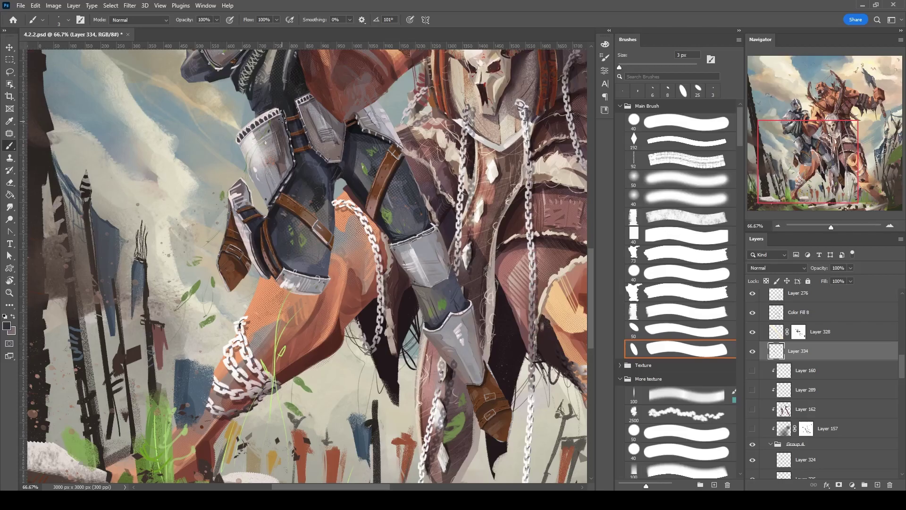
left_click_drag(245, 234, 316, 413)
left_click_drag(455, 201, 431, 126)
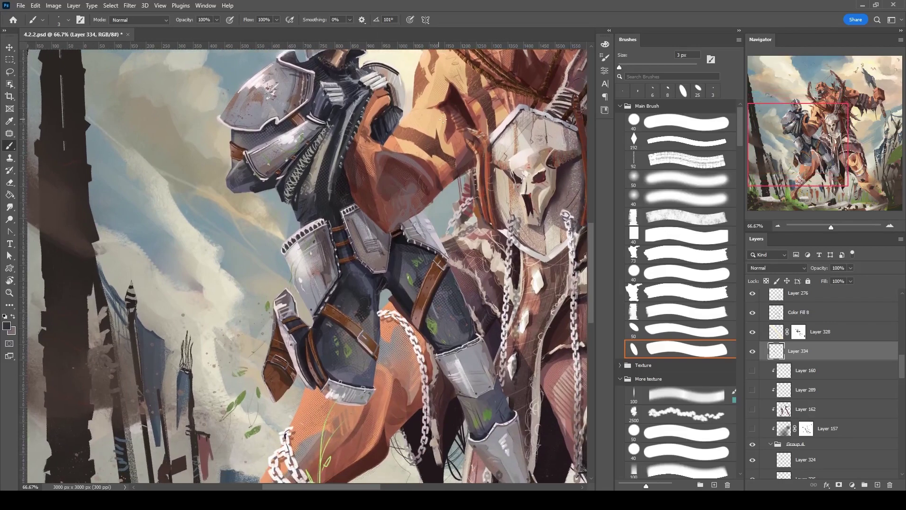
Toggle Color Fill 8 and Layer 334 to compare the painting with and without them.
key("ctrl+0")
scroll(302, 359, "up", 2)
key("v")
left_click(754, 314)
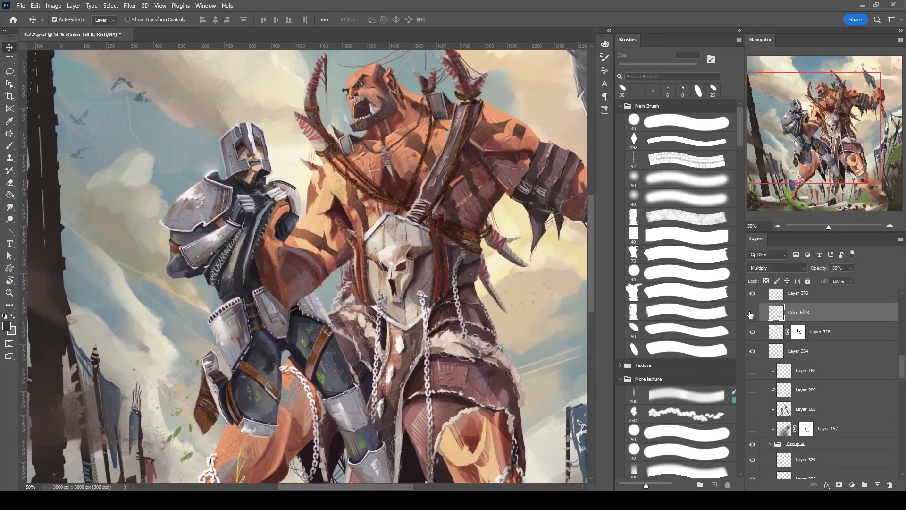
left_click(753, 352)
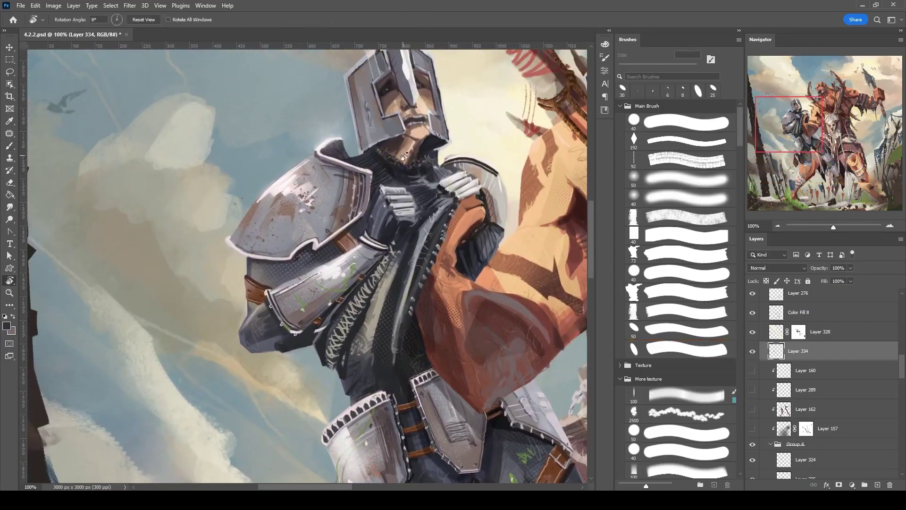
Detail the shoulder plate's rim in light armour tones with a 3 px oval brush.
left_click(680, 349)
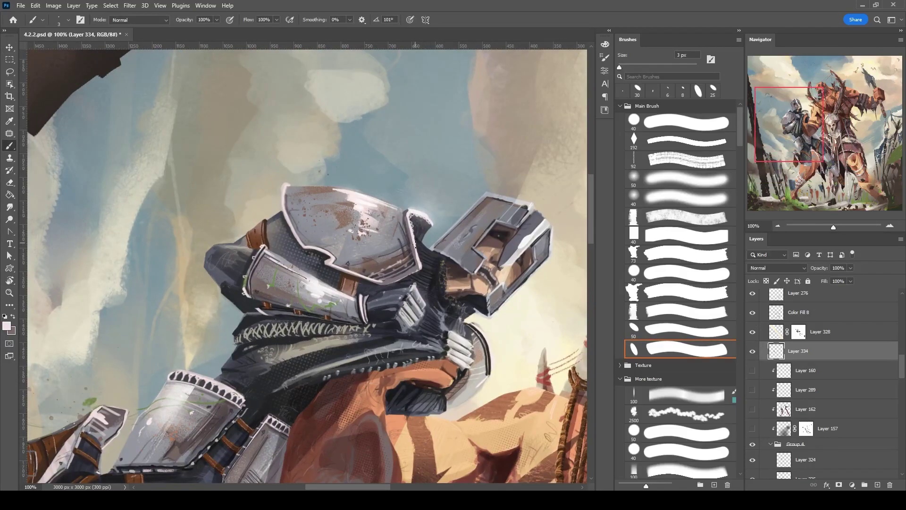
left_click_drag(425, 255, 259, 206)
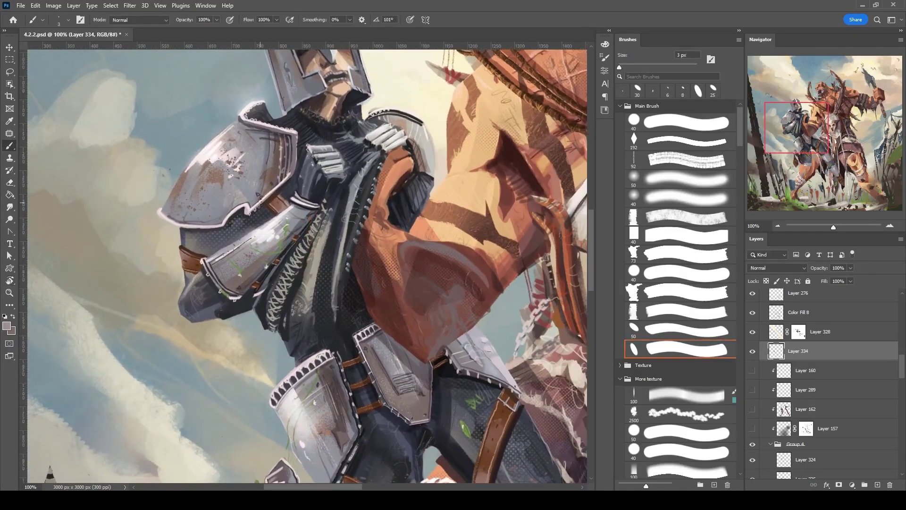
left_click_drag(380, 173, 477, 139)
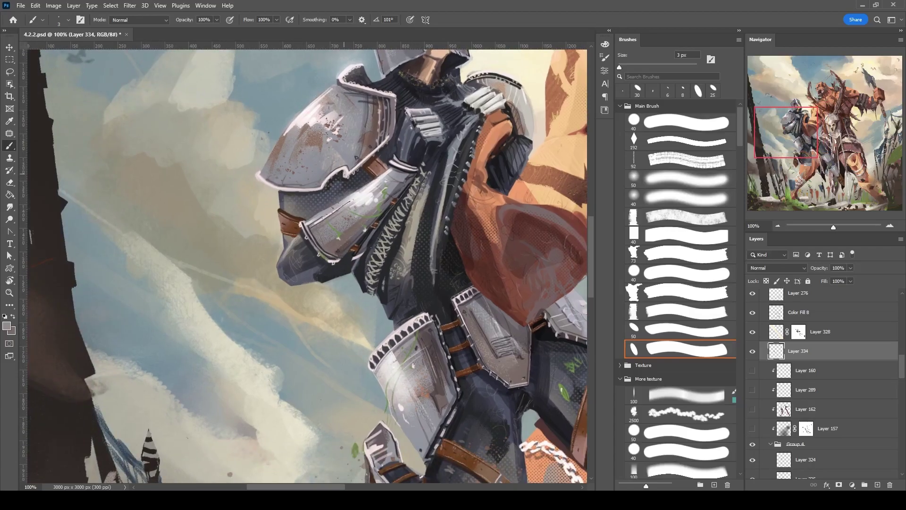
scroll(303, 190, "down", 5)
Try painting yellow ornaments on the knight's sleeve and coat on a new layer with a small round brush.
scroll(680, 283, "down", 10)
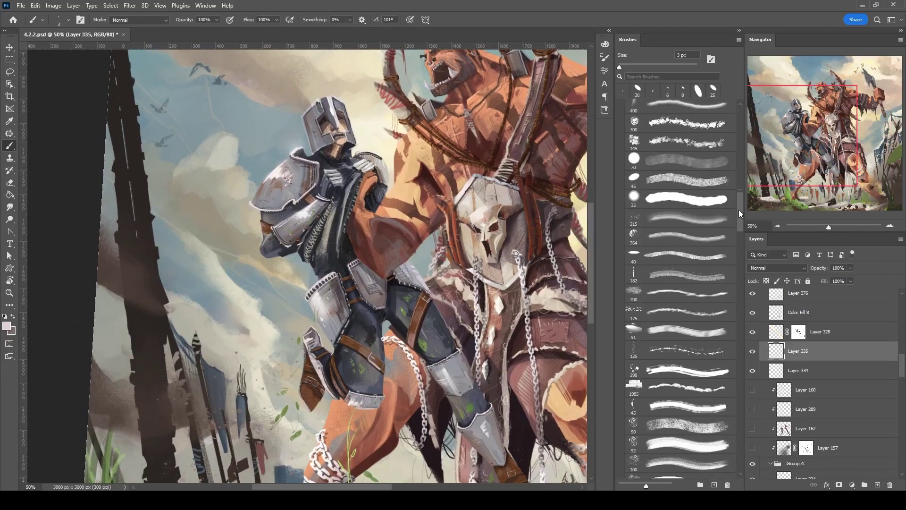
left_click(680, 227)
key("F6")
left_click_drag(495, 121, 483, 107)
key("F6")
mouse_move(740, 214)
left_mouse_down()
mouse_move(739, 313)
mouse_move(740, 125)
left_mouse_up()
left_click(679, 273)
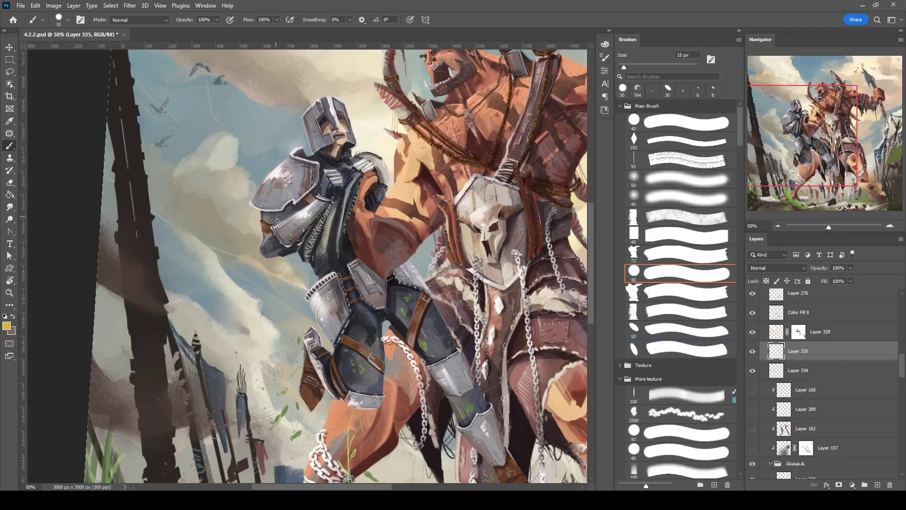
left_click_drag(262, 222, 281, 218)
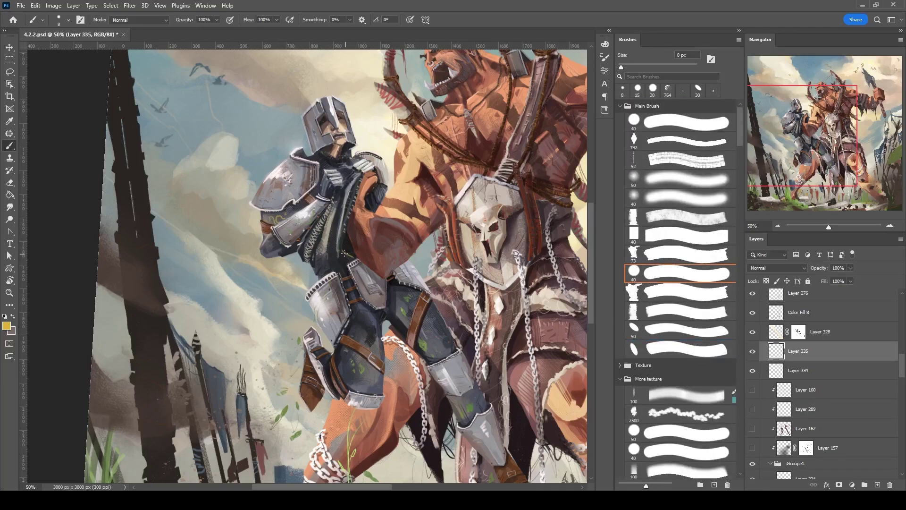
key("e")
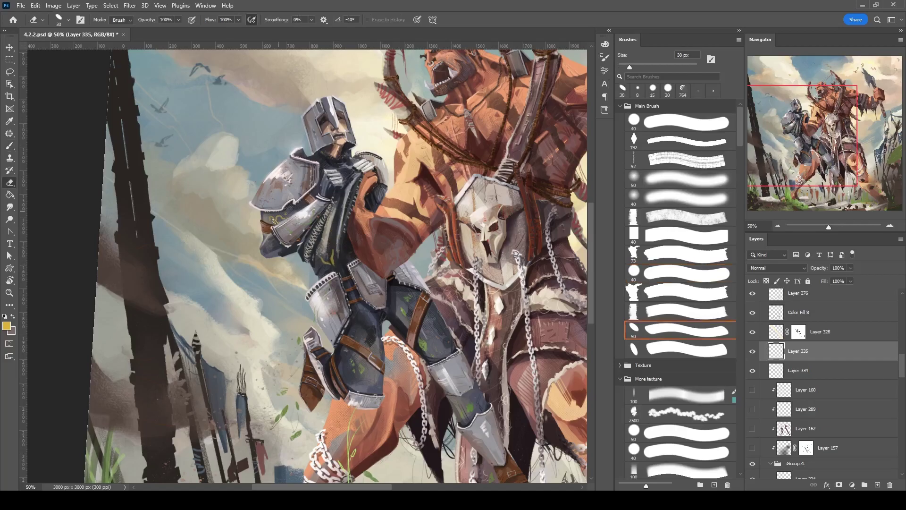
Try dotting yellow accents on the knight's collar with a 3 px oval brush.
key("b")
scroll(267, 211, "up", 2)
left_click(679, 349)
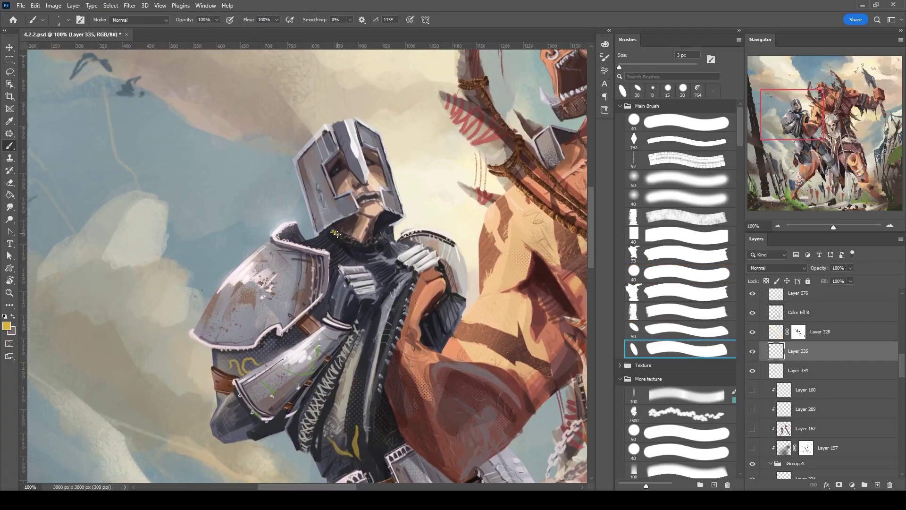
scroll(358, 226, "down", 5)
scroll(359, 227, "left", 2)
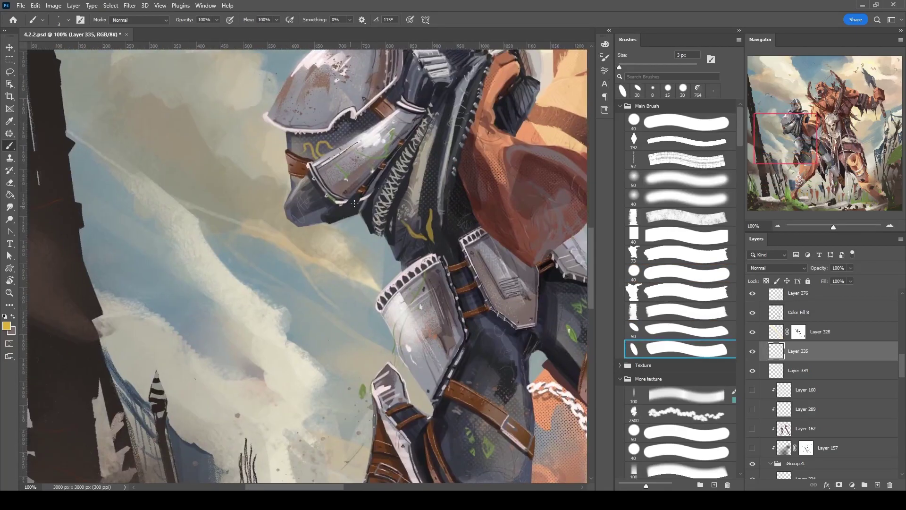
scroll(349, 215, "up", 1)
scroll(348, 216, "right", 2)
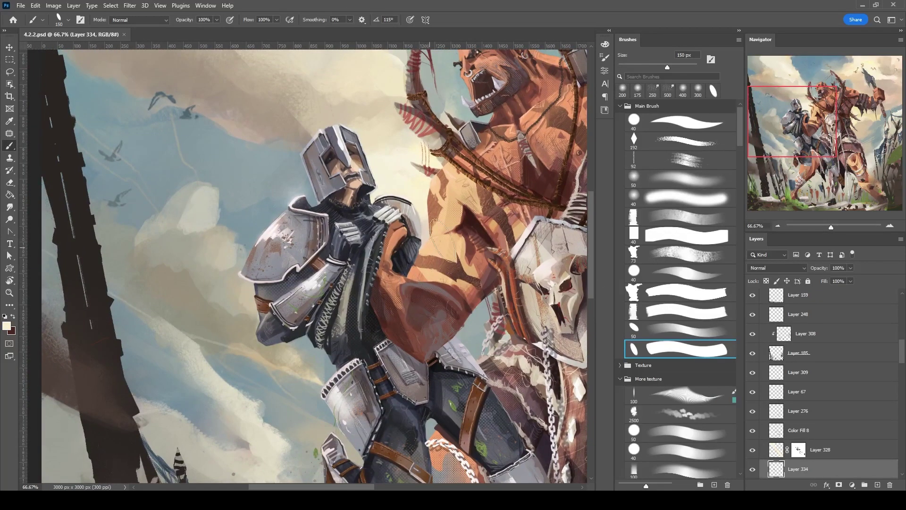
Dot light studs along the shoulder plate's rim with the oval brush set to 3 px and a 123° angle.
key("bracketleft")
key("bracketleft")
key("bracketleft")
key("bracketleft")
key("bracketleft")
key("bracketleft")
key("bracketleft")
key("bracketleft")
key("bracketleft")
key("bracketleft")
key("bracketleft")
key("bracketleft")
key("bracketleft")
key("bracketleft")
key("bracketleft")
key("bracketleft")
key("bracketleft")
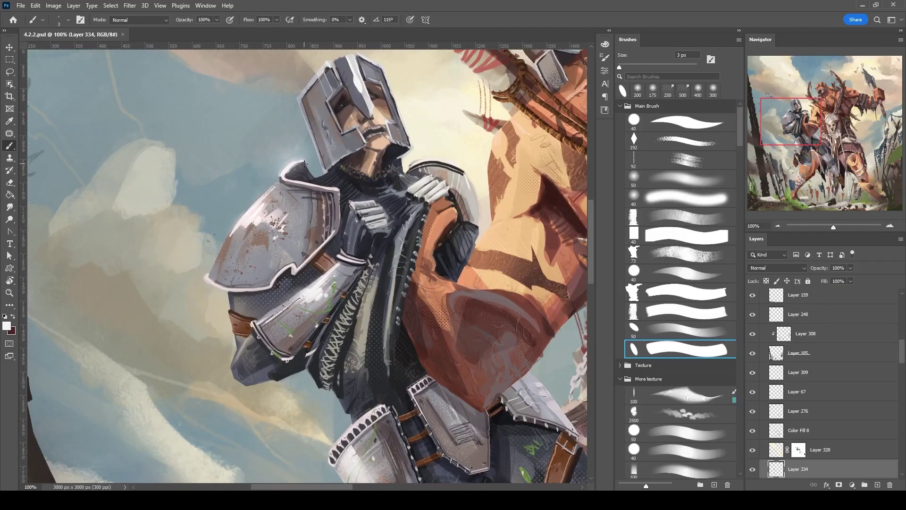
key("F5")
left_click_drag(431, 136, 424, 142)
key("F5")
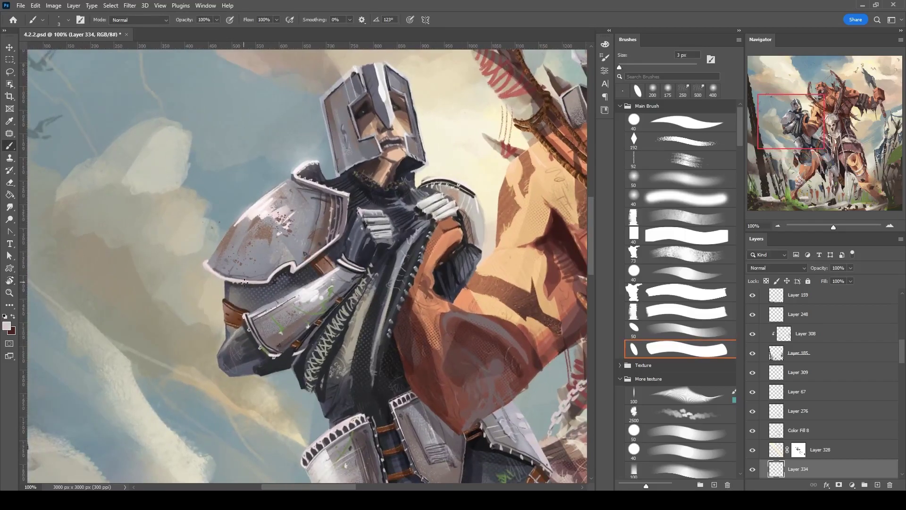
Clean up around the shoulder and coat studs with a sampled dark colour and a 6 px brush.
left_click(298, 266, "alt")
left_click(360, 100, "alt")
left_click_drag(366, 222, 341, 191)
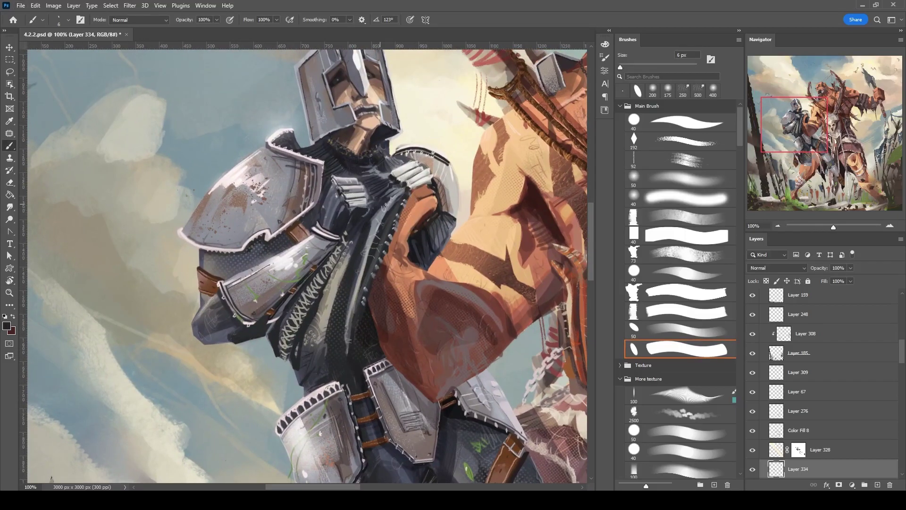
Dot yellow accents on the knight's collar, gloves and coat with a 2 px brush, and soften them with a 125 px eraser.
scroll(368, 210, "up", 1)
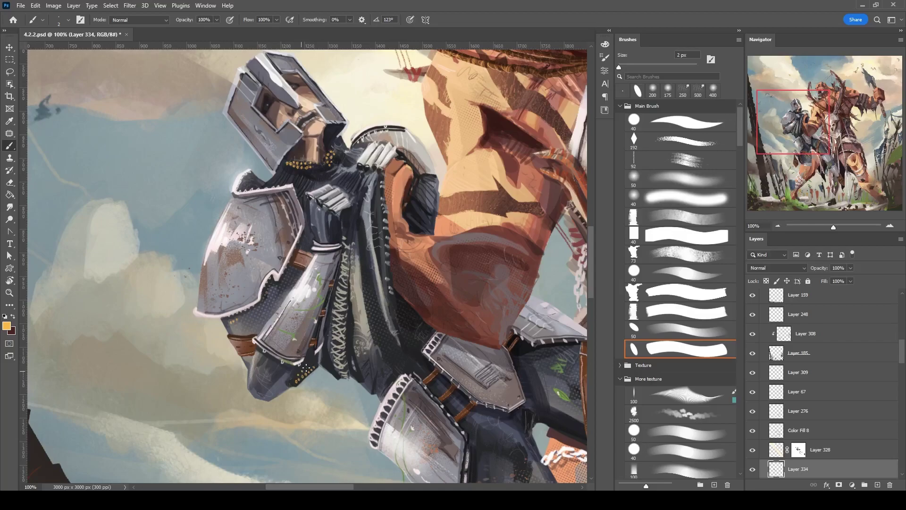
scroll(373, 242, "down", 5)
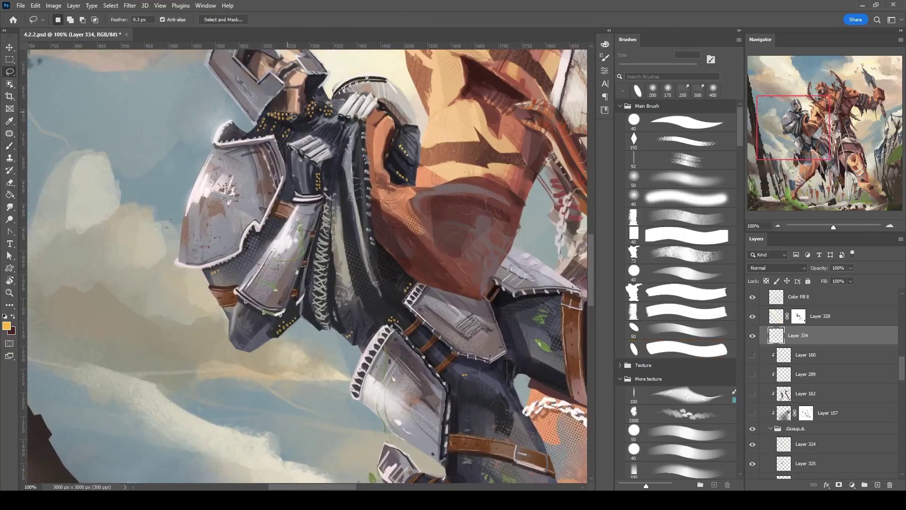
key("e")
key("ctrl+d")
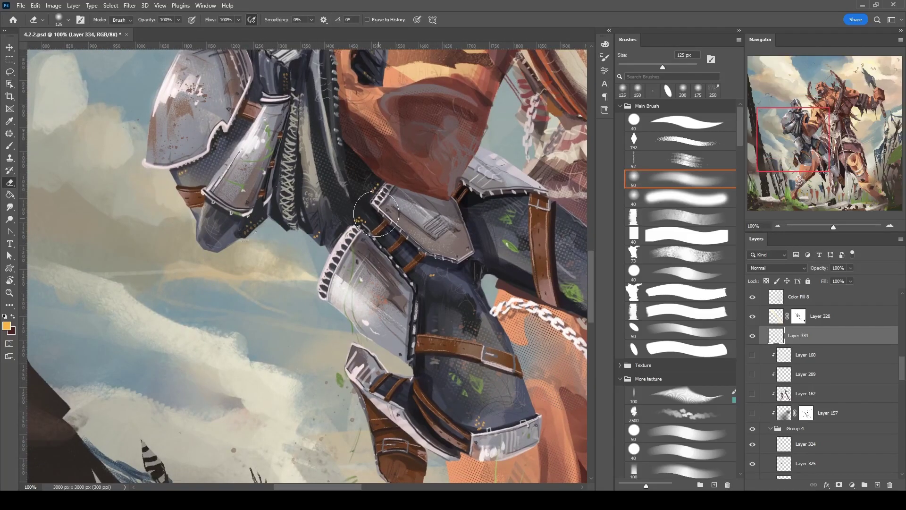
key("l")
key("r")
scroll(372, 194, "down", 8)
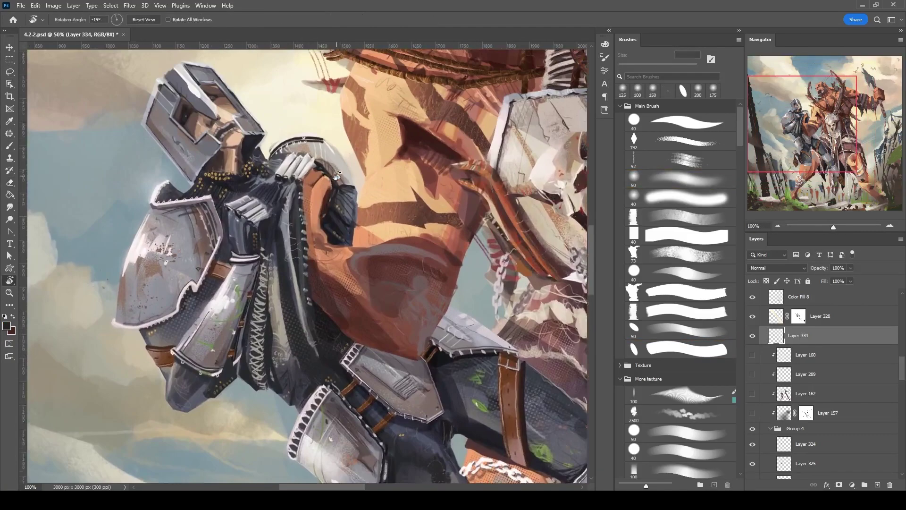
Add fine dark line accents over the figures on a new layer with a 1 px round brush.
left_click_drag(472, 203, 501, 220)
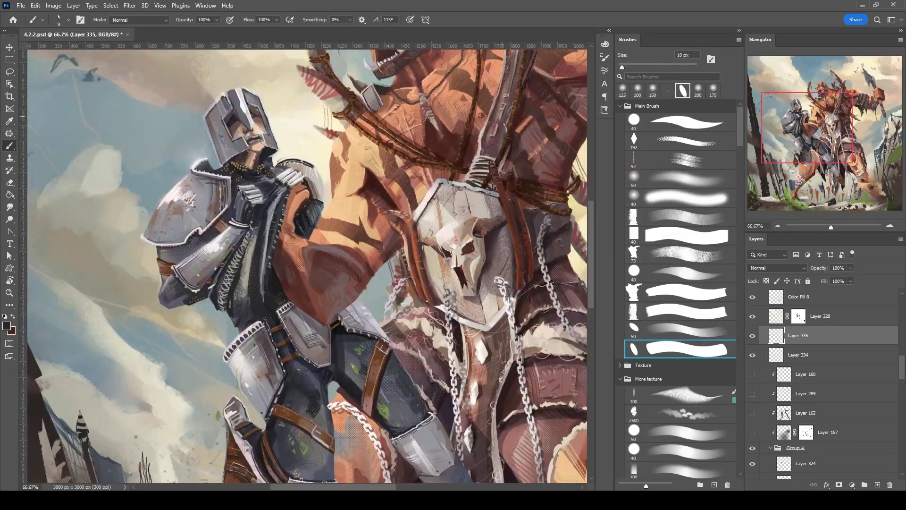
key("period")
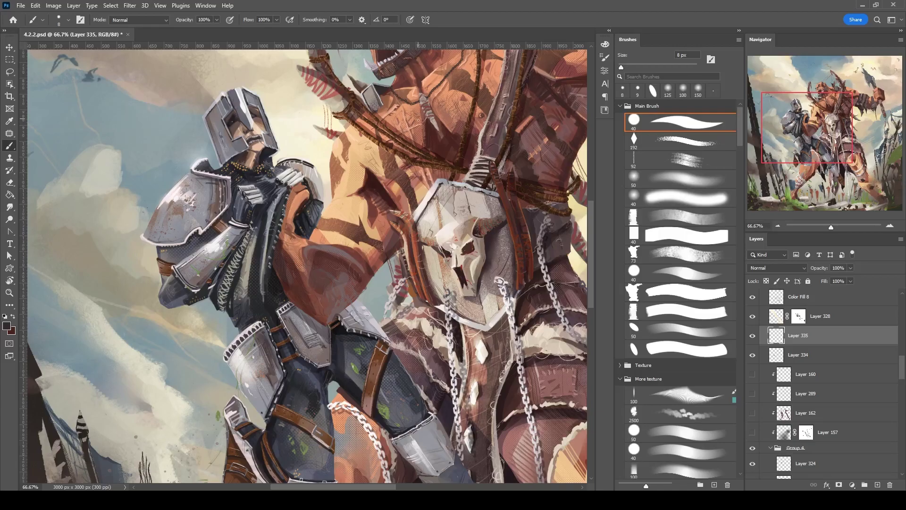
mouse_move(480, 131)
left_mouse_down()
mouse_move(376, 139)
mouse_move(364, 124)
mouse_move(365, 198)
mouse_move(376, 208)
left_mouse_up()
key("bracketleft")
key("bracketleft")
key("bracketleft")
key("bracketleft")
key("bracketleft")
key("bracketleft")
key("bracketright")
left_click_drag(429, 407, 436, 232)
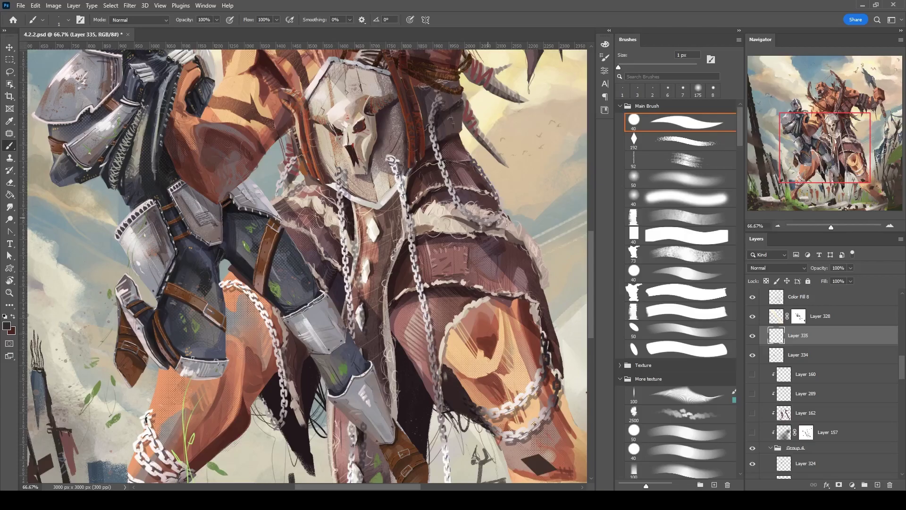
Examine the line accents across both figures, comparing the painting with Layer 335 hidden and shown.
mouse_move(265, 378)
left_mouse_down()
mouse_move(241, 114)
mouse_move(199, 47)
left_mouse_up()
key("ctrl+minus")
left_click_drag(244, 142, 243, 415)
left_click(243, 416, "ctrl")
key("e")
key("b")
mouse_move(812, 156)
left_mouse_down()
mouse_move(822, 156)
mouse_move(832, 113)
left_mouse_up()
left_click(331, 198, "ctrl")
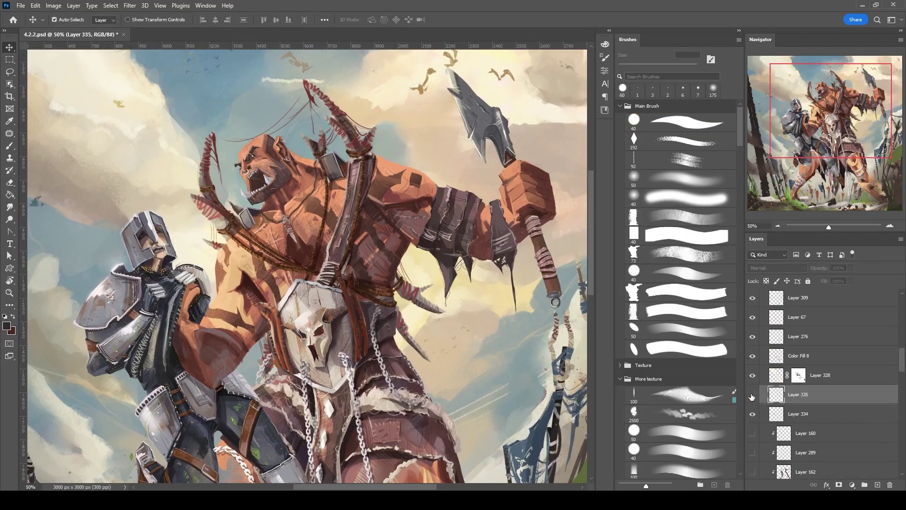
Touch up the orc's upper body with a colour sampled from it and a small oval brush.
scroll(338, 196, "up", 3)
key("bracketright")
key("bracketright")
key("bracketright")
key("bracketright")
key("bracketright")
key("bracketright")
key("bracketleft")
key("bracketleft")
left_click(356, 208, "alt")
mouse_move(353, 204)
left_mouse_down()
mouse_move(374, 189)
mouse_move(390, 195)
mouse_move(349, 208)
mouse_move(437, 175)
mouse_move(468, 190)
mouse_move(451, 154)
mouse_move(444, 181)
mouse_move(467, 185)
mouse_move(465, 181)
left_mouse_up()
Refine small details on the orc with sampled orange skin tones and a fine oval brush.
key("bracketright")
key("bracketright")
left_click(437, 175, "alt")
left_click(444, 177, "alt")
key("bracketright")
key("bracketright")
key("bracketright")
key("bracketright")
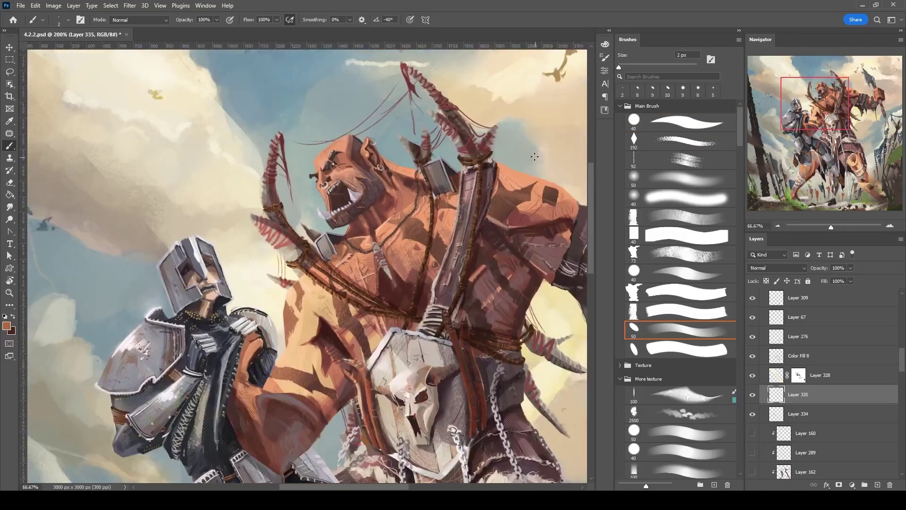
scroll(535, 156, "down", 2)
left_click_drag(557, 236, 518, 223)
left_click_drag(405, 336, 514, 299)
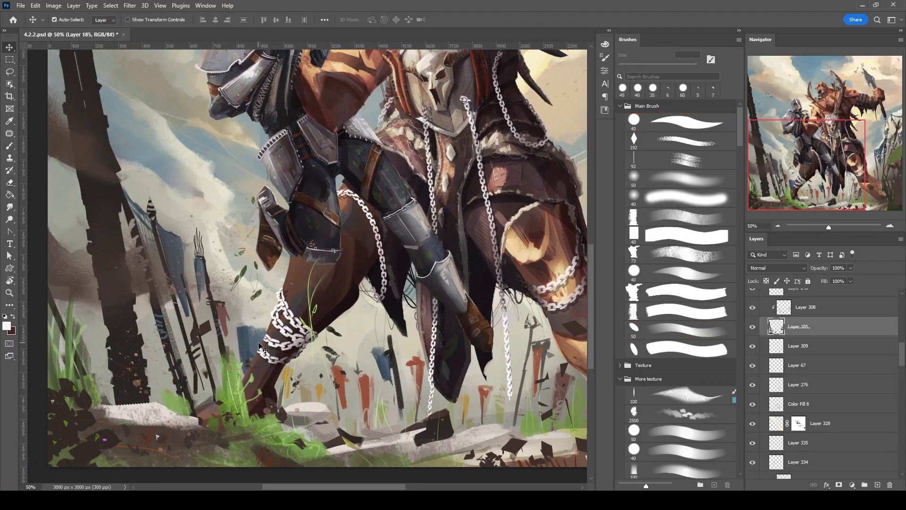
Adjust Layer 157's mask over the orc's forward thigh with a 45 px round eraser.
key("ctrl+minus")
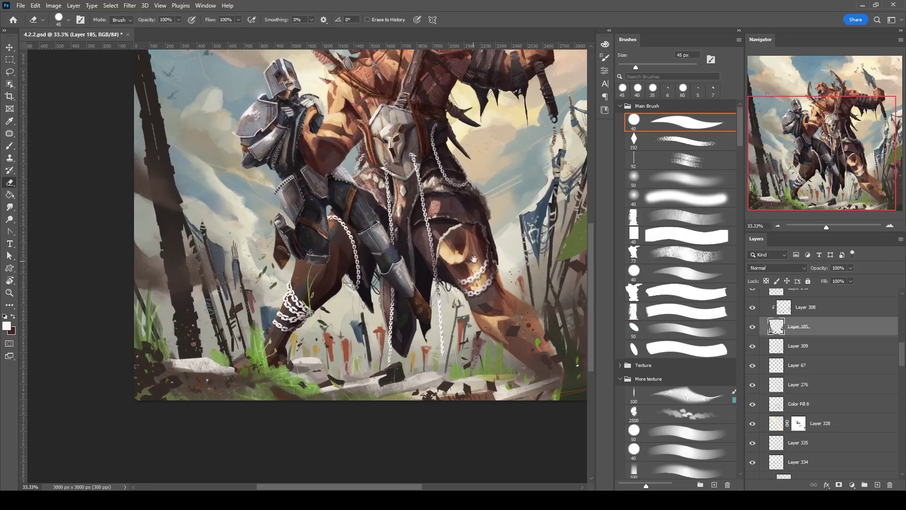
left_click_drag(516, 264, 479, 260)
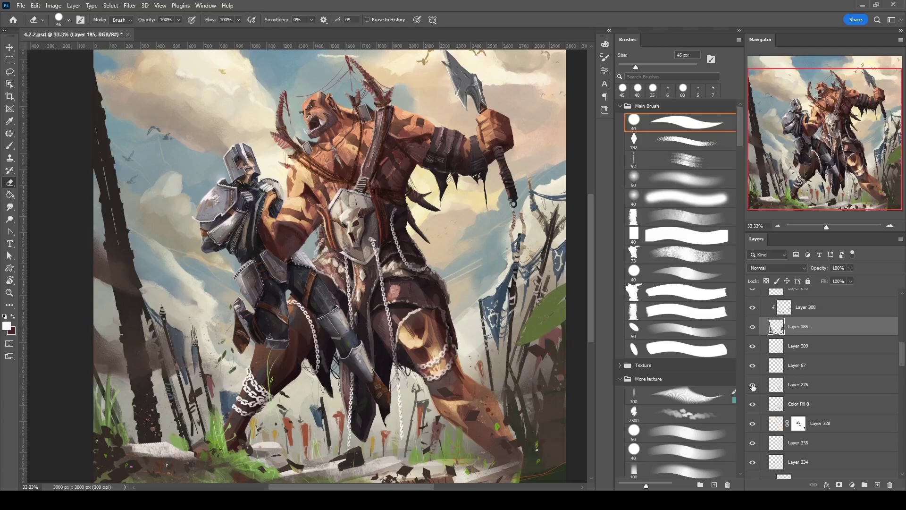
scroll(802, 387, "down", 3)
left_click(770, 428)
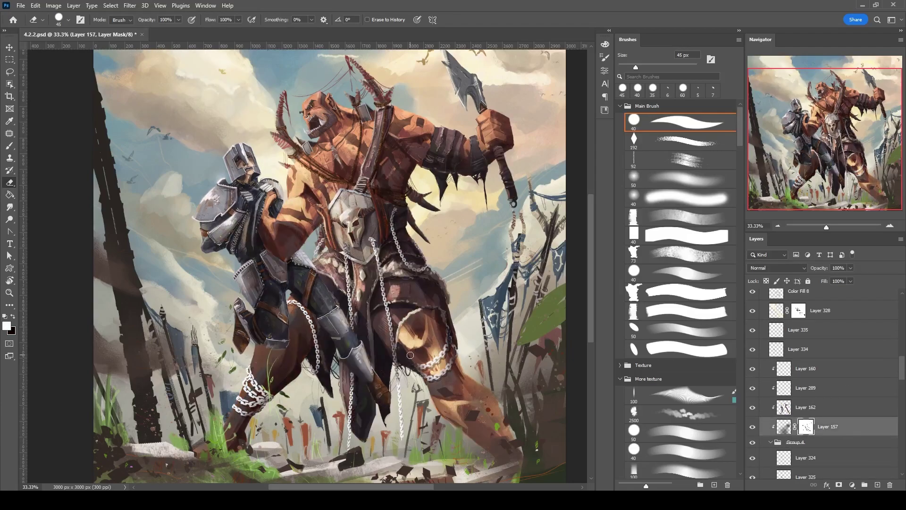
key("ctrl+2")
mouse_move(411, 347)
left_mouse_down()
mouse_move(415, 382)
mouse_move(361, 376)
mouse_move(439, 300)
left_mouse_up()
Place a merged copy of the painting above Group 3 and reuse Layer 331's Camera Raw Filter on it.
scroll(824, 378, "up", 10)
mouse_move(514, 211)
left_mouse_down()
mouse_move(515, 306)
mouse_move(524, 241)
left_mouse_up()
right_click(759, 368)
left_click(831, 142)
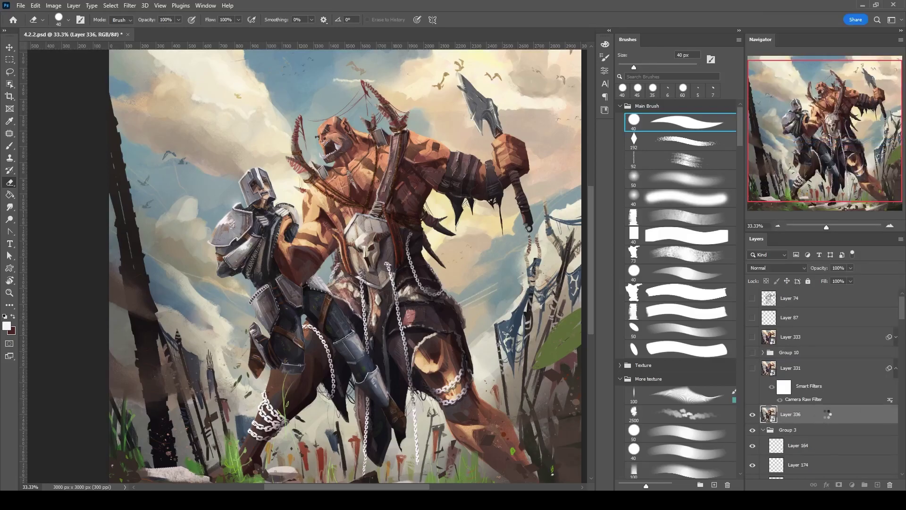
Show Group 10, reuse Layer 333's Add Noise filter on a merged copy above it, and save the document.
left_click(753, 353)
left_click(774, 353)
key("ctrl+plus")
key("ctrl+plus")
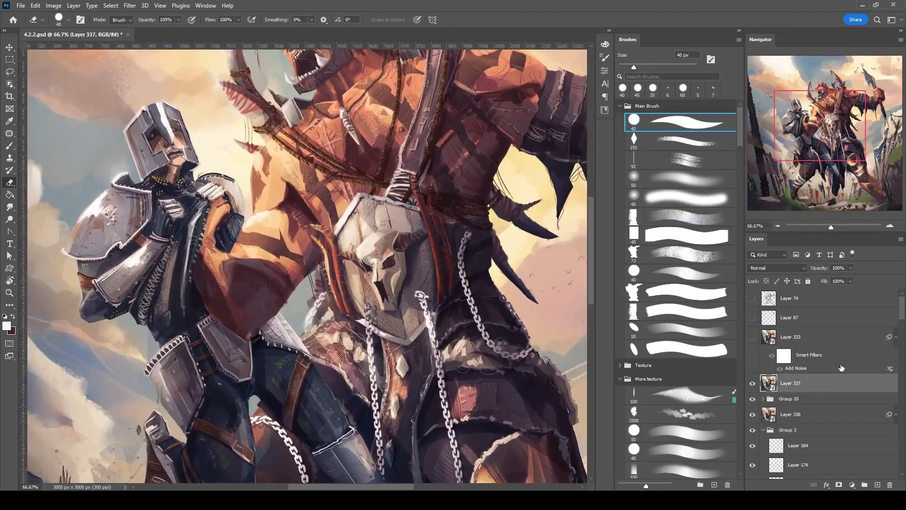
scroll(824, 377, "down", 2)
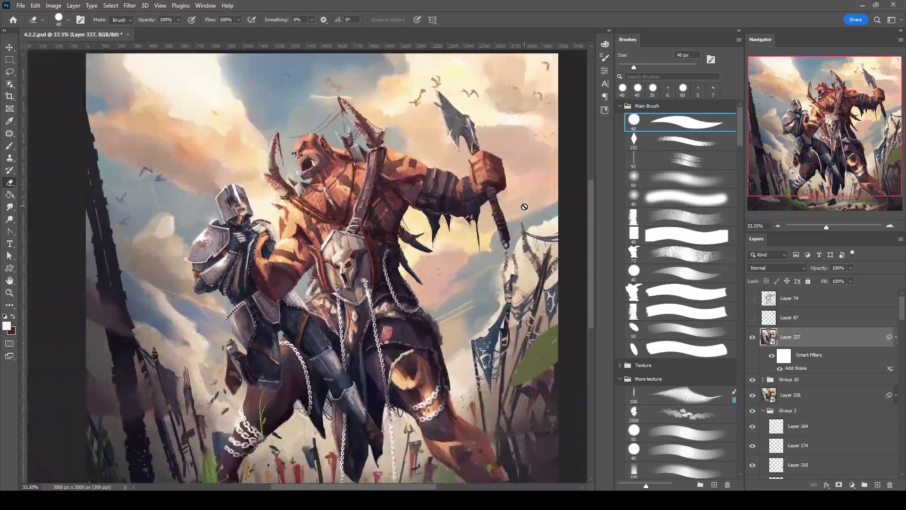
key("ctrl+minus")
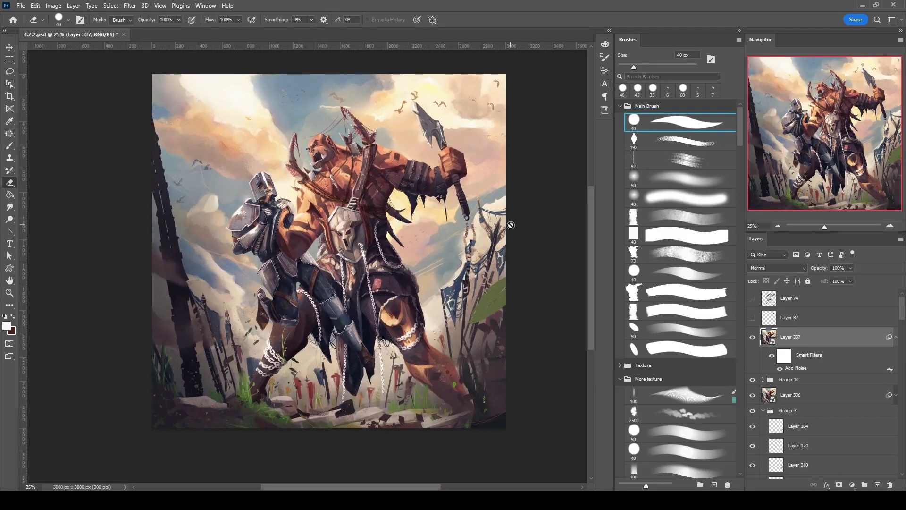
key("ctrl+s")
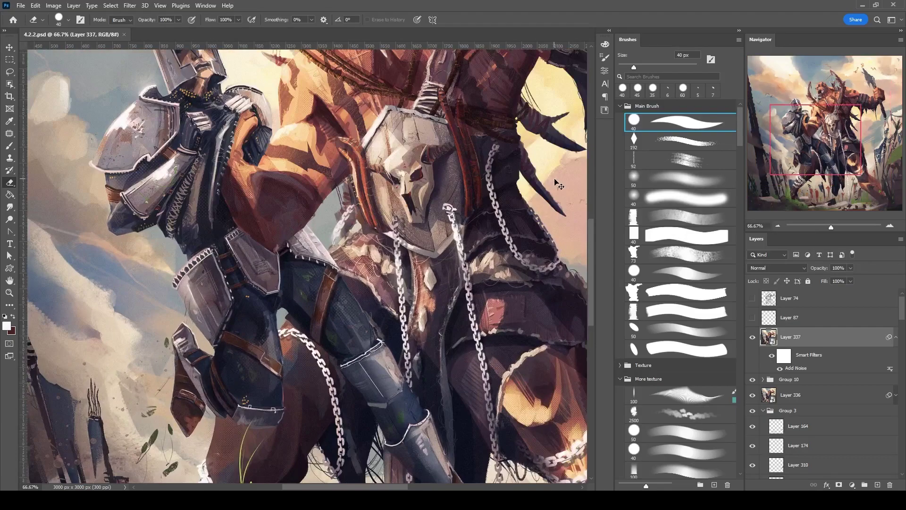
Hide Layer 337 and paint fine pale stray fibres over the orc's straps and clothing on a new layer above Group 10 with a 3 px brush.
key("bracketleft")
key("bracketleft")
key("bracketleft")
key("bracketleft")
key("bracketleft")
key("bracketleft")
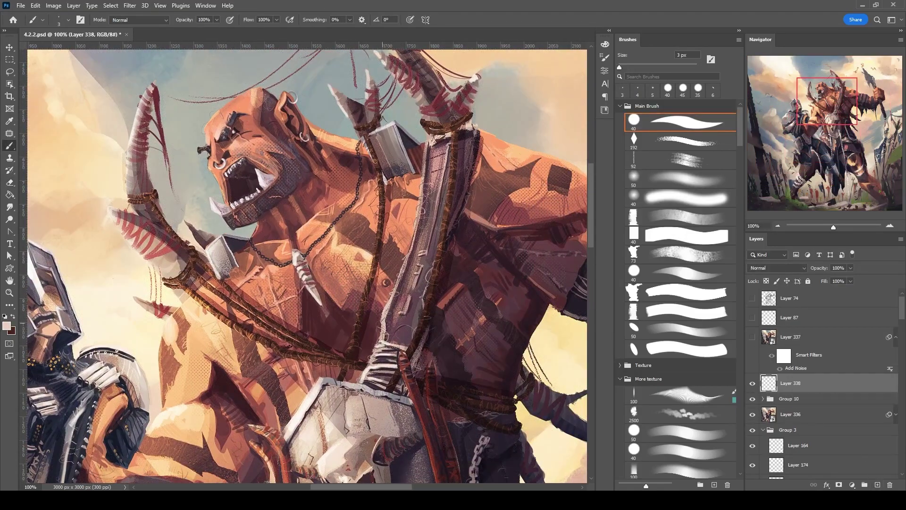
scroll(307, 265, "down", 6)
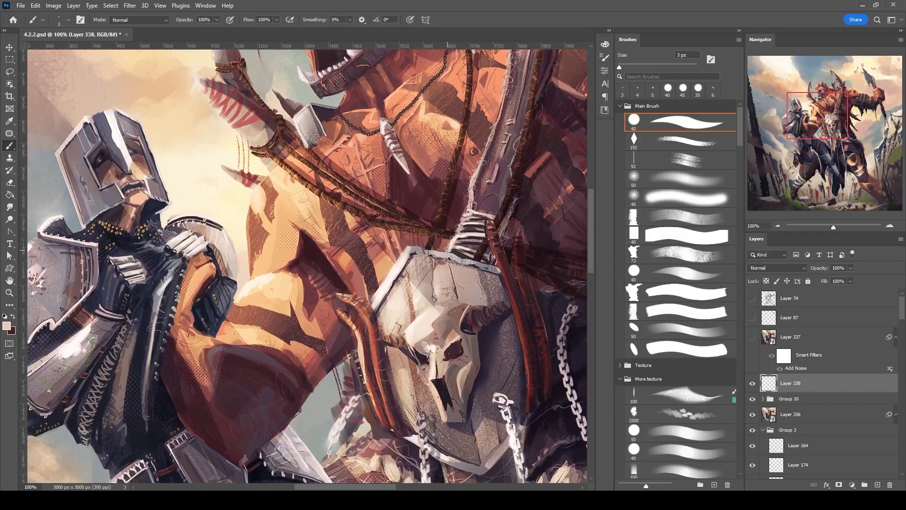
scroll(473, 261, "down", 2)
scroll(472, 260, "right", 3)
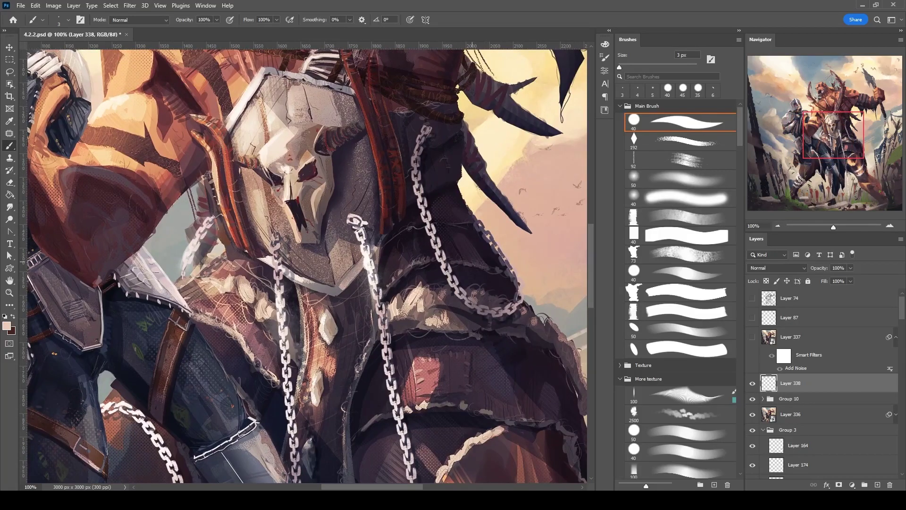
scroll(540, 328, "down", 5)
scroll(541, 328, "right", 2)
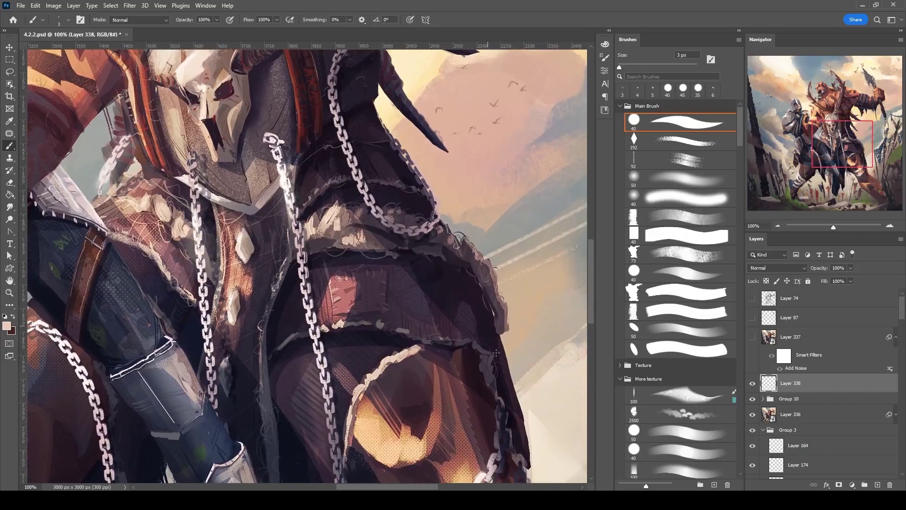
Add thinner loose threads to the orc's skirt and hanging cloth around the chains with a 1 px brush.
key("bracketleft")
key("bracketleft")
scroll(485, 235, "down", 4)
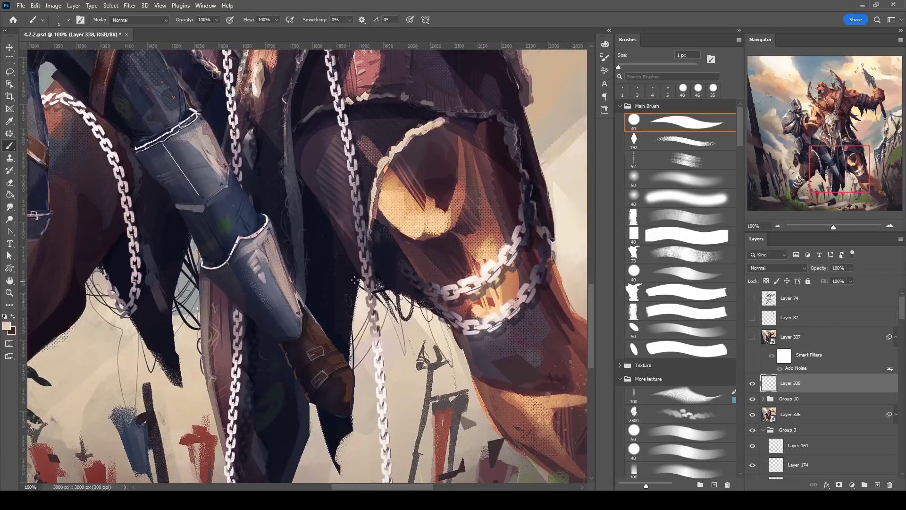
scroll(350, 371, "left", 3)
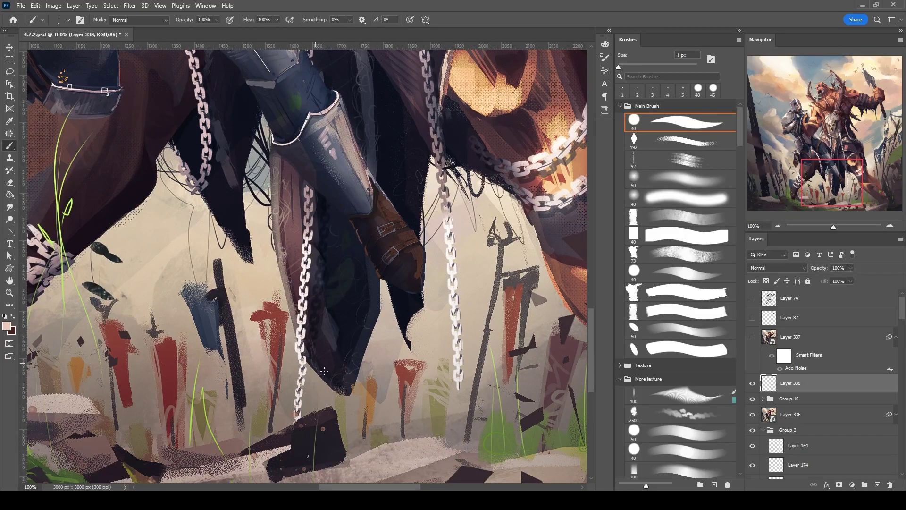
scroll(316, 365, "down", 1)
scroll(315, 365, "down", 1)
scroll(425, 284, "up", 3)
scroll(492, 235, "down", 3)
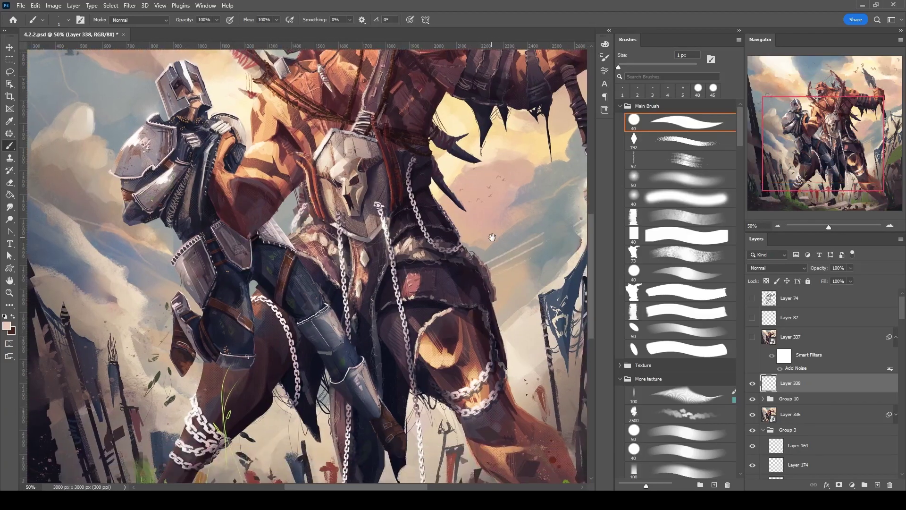
Sample a blue tone from the knight's thigh area for fine accent strokes on the fibre layer.
scroll(492, 235, "down", 2)
scroll(425, 259, "up", 2)
scroll(373, 307, "up", 3)
scroll(372, 307, "left", 3)
left_click(373, 306, "alt")
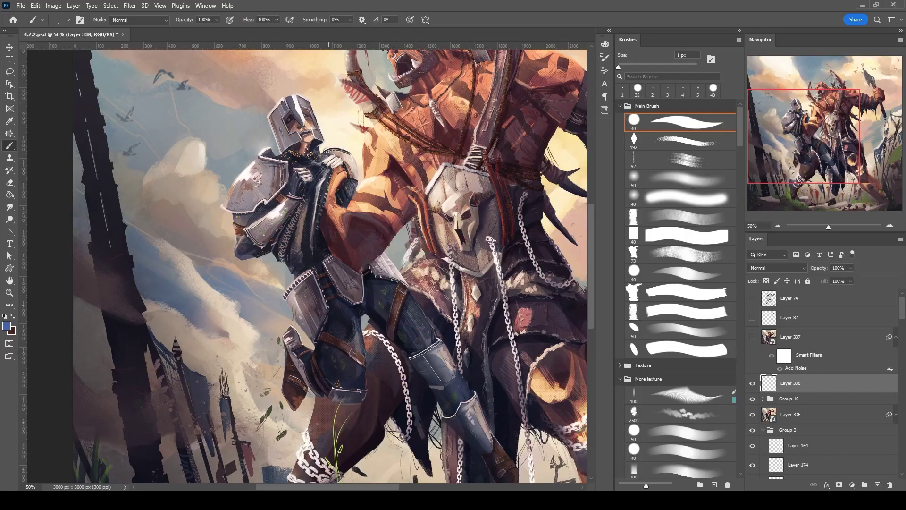
Replace Layer 337 with a fresh merged smart-filter copy above Layer 338, save the document, and save a separate copy of the painting.
scroll(493, 229, "down", 1)
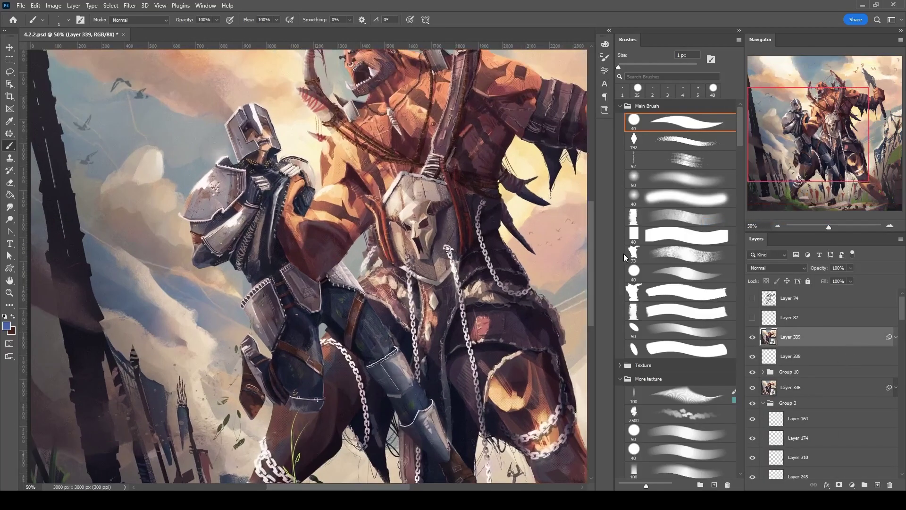
key("ctrl+s")
key("ctrl+alt+s")
key("Return")
key("Return")
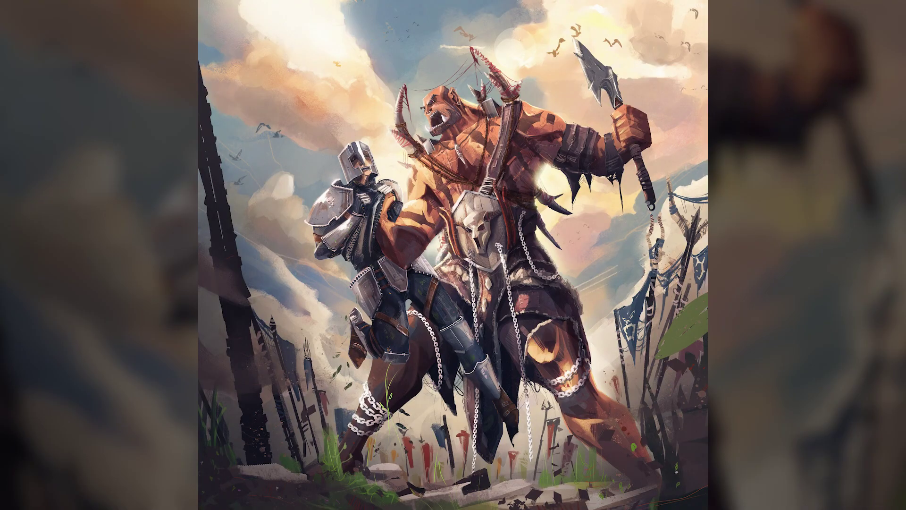